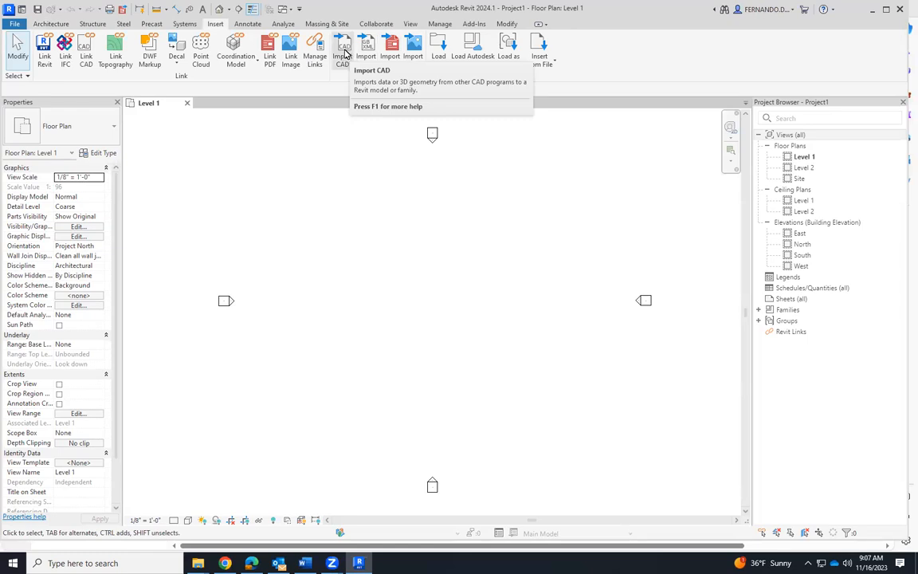
Step: Import the CAD drawing plans.dwg from the Downloads folder into Level 1, preserving colors and using auto origin-to-internal-origin positioning
left_click(345, 52)
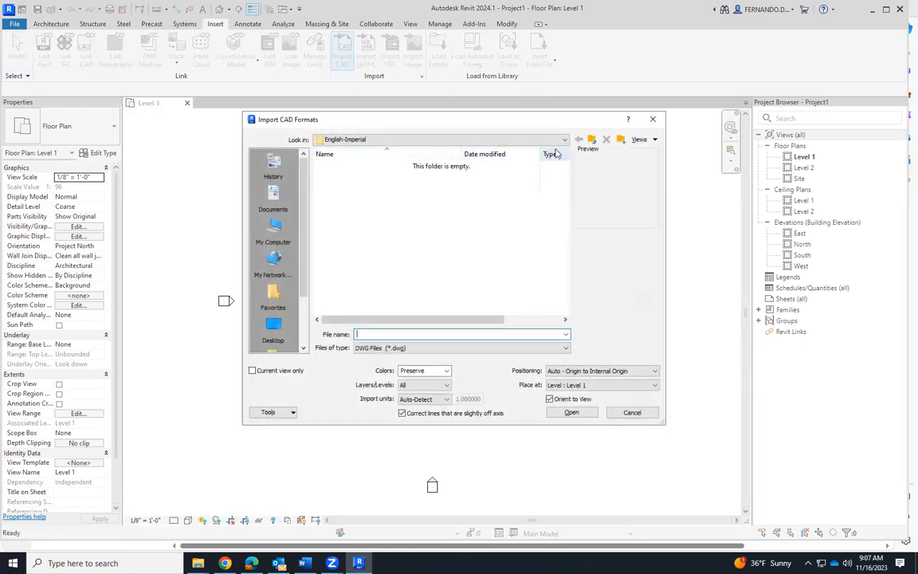
left_click(371, 140)
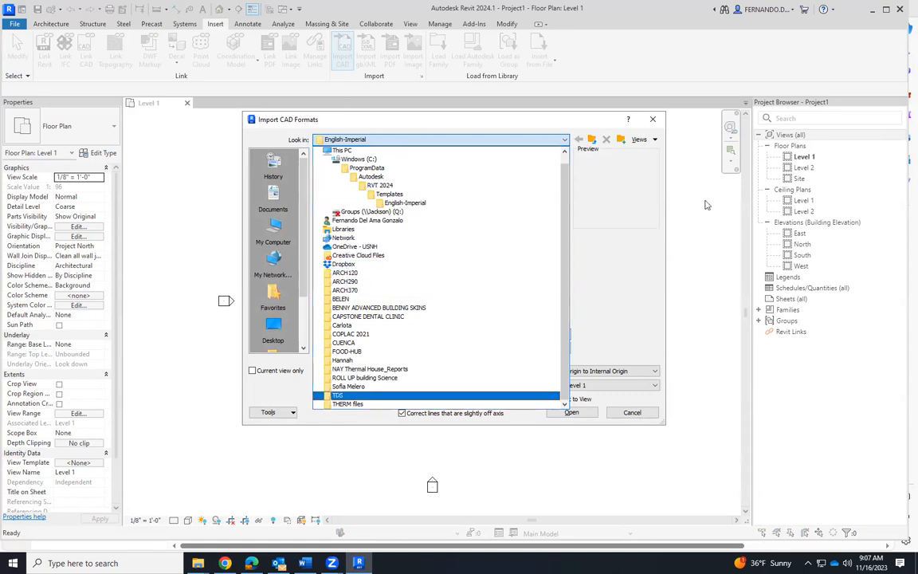
left_click(370, 203)
left_click(338, 179)
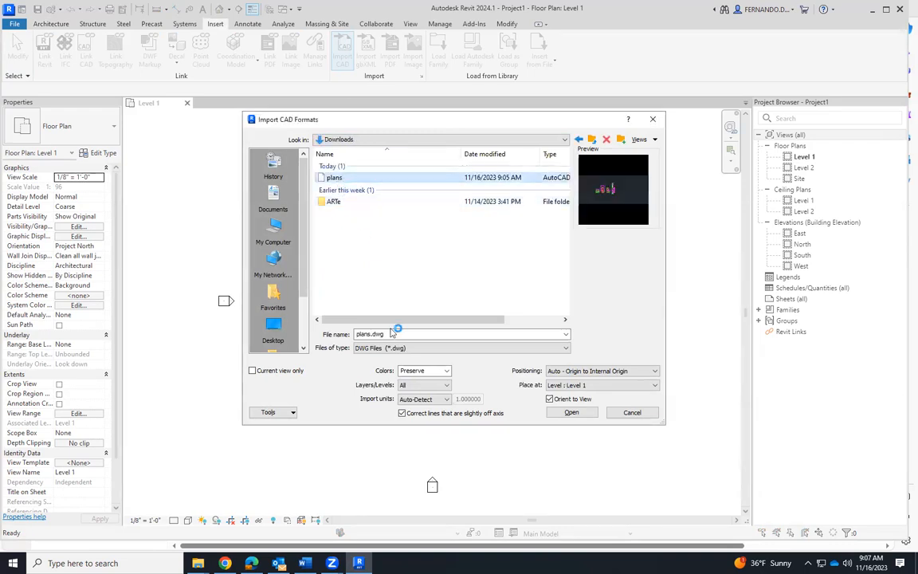
left_click(571, 412)
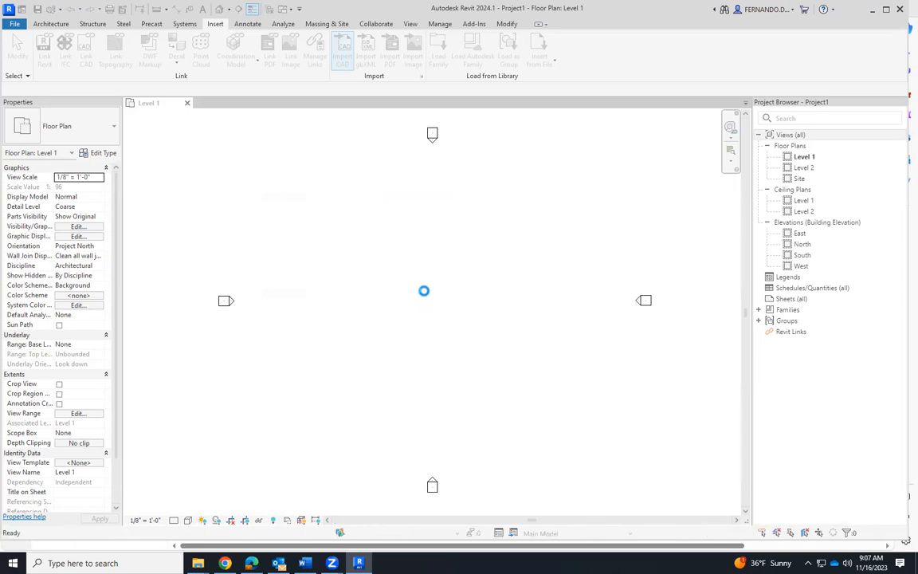
Step: Examine the floor plans laid out side by side in the imported CAD drawing
scroll(532, 314, "up", 1)
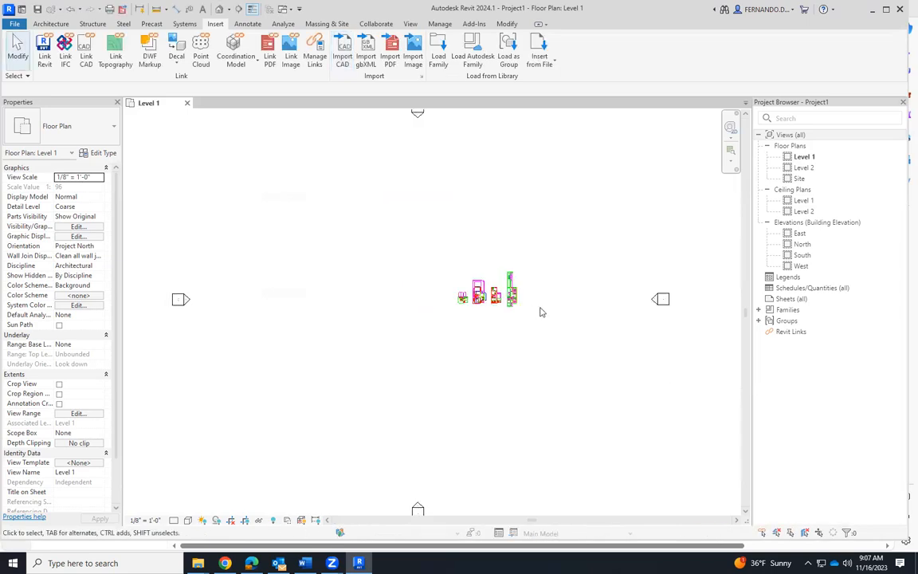
scroll(514, 306, "up", 8)
scroll(399, 367, "up", 2)
scroll(478, 334, "down", 3)
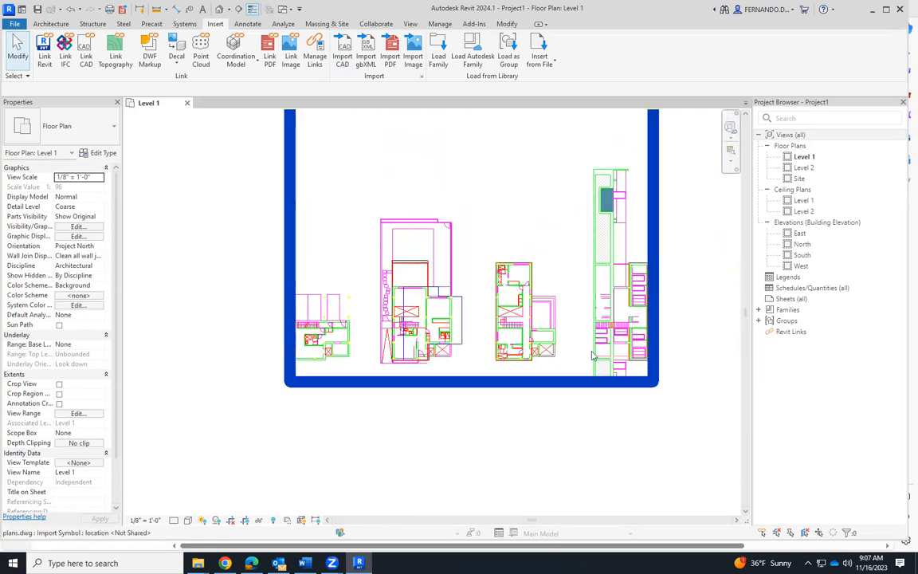
scroll(359, 351, "up", 4)
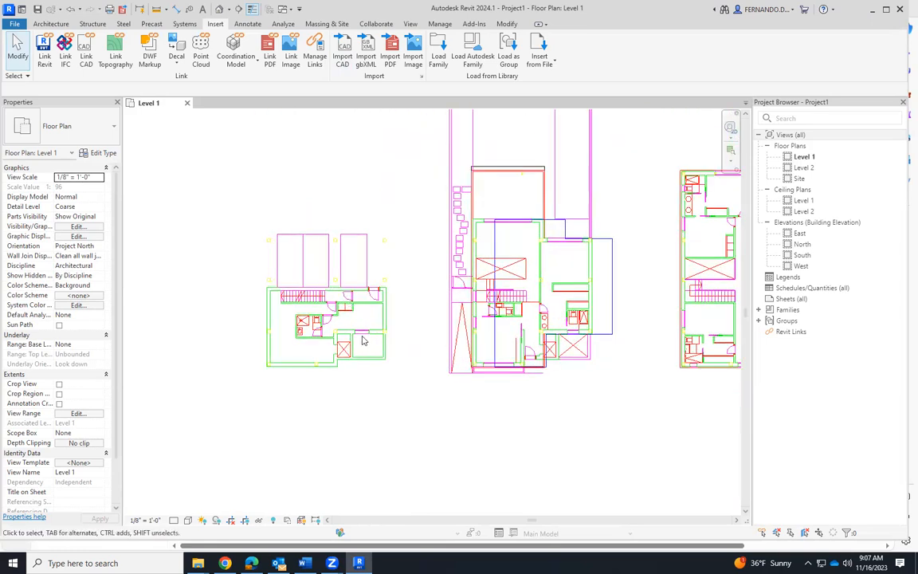
scroll(478, 335, "up", 3)
scroll(574, 316, "down", 5)
scroll(575, 316, "down", 2)
scroll(478, 293, "up", 5)
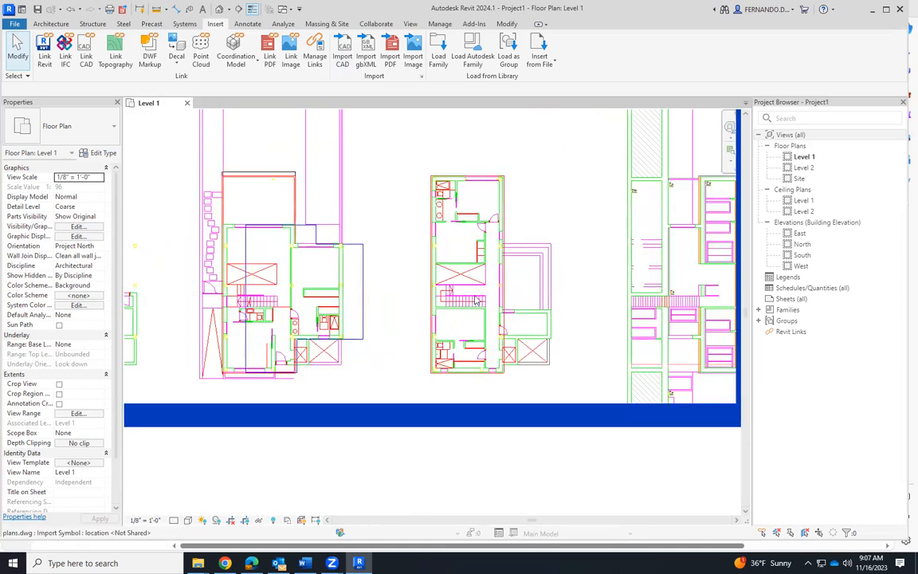
scroll(549, 308, "down", 3)
scroll(558, 299, "up", 4)
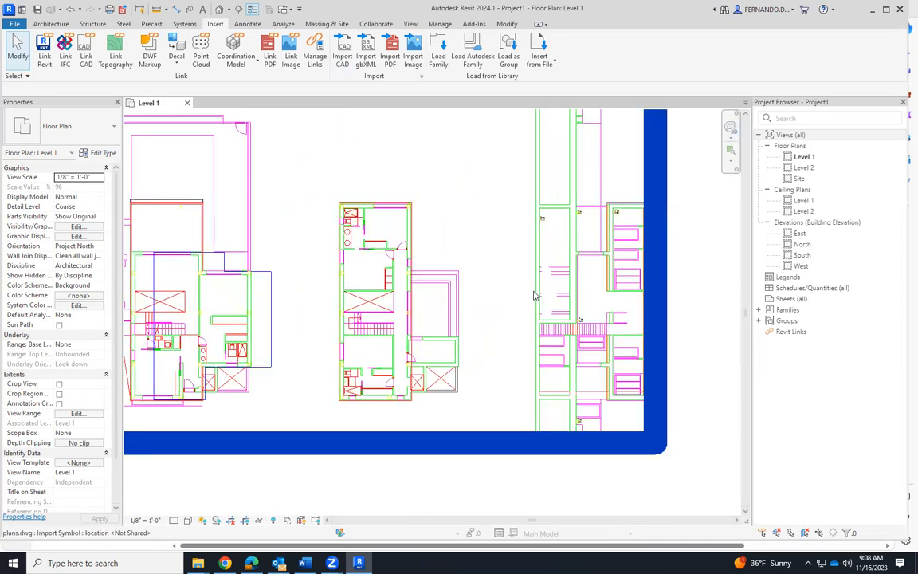
scroll(633, 305, "down", 3)
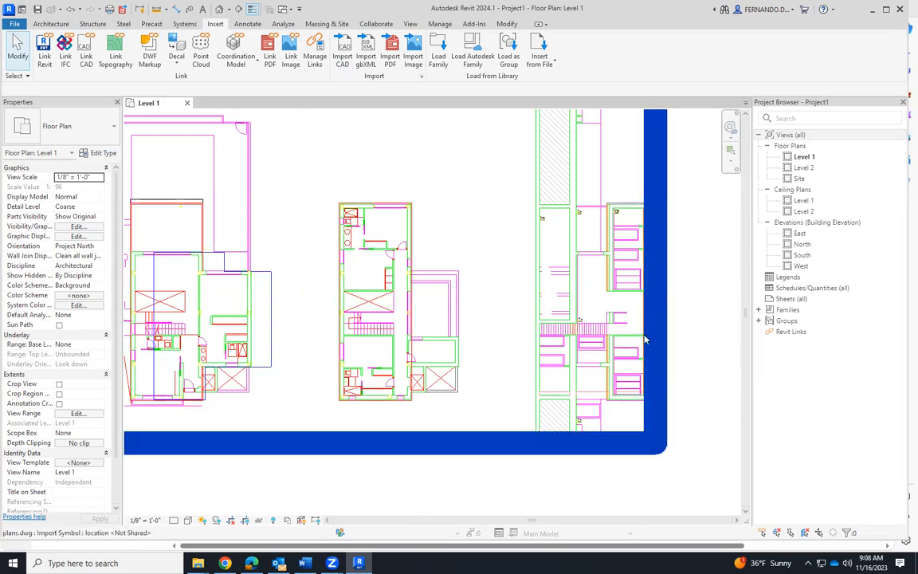
scroll(660, 316, "up", 1)
scroll(174, 357, "up", 3)
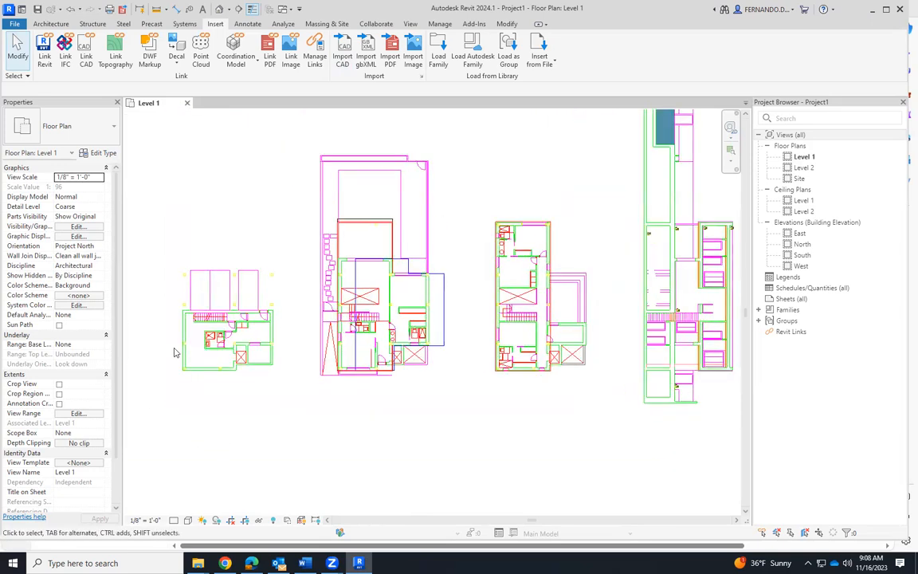
Step: Inspect the columns, doors, stairs and bathroom fixtures of the smallest imported plan and compare it with the neighbouring plans
scroll(180, 339, "up", 2)
scroll(190, 248, "up", 2)
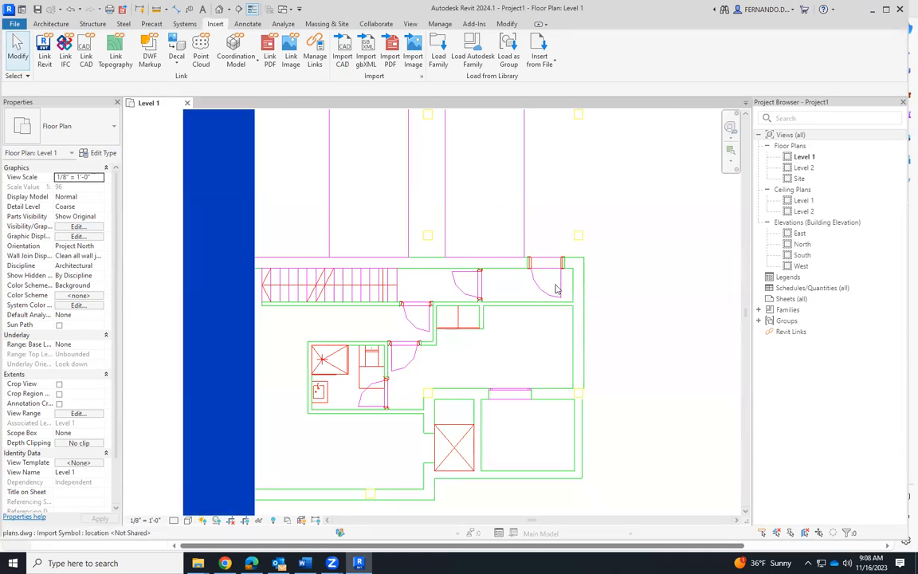
scroll(422, 235, "up", 5)
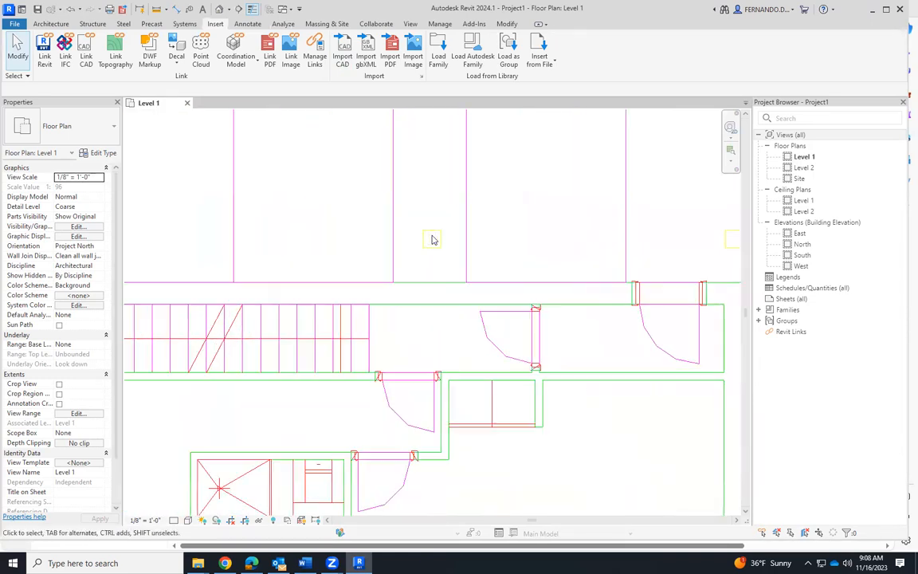
left_click(449, 245)
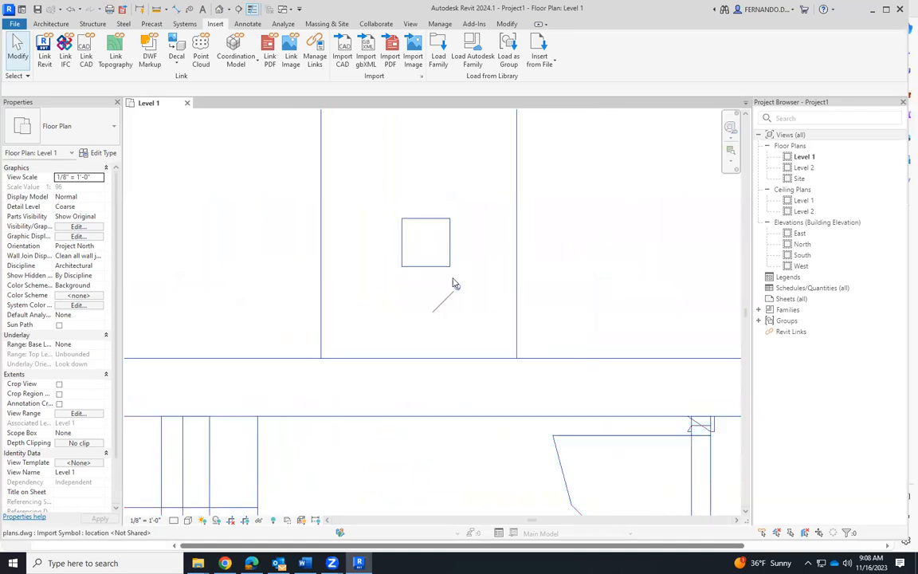
left_click(482, 297)
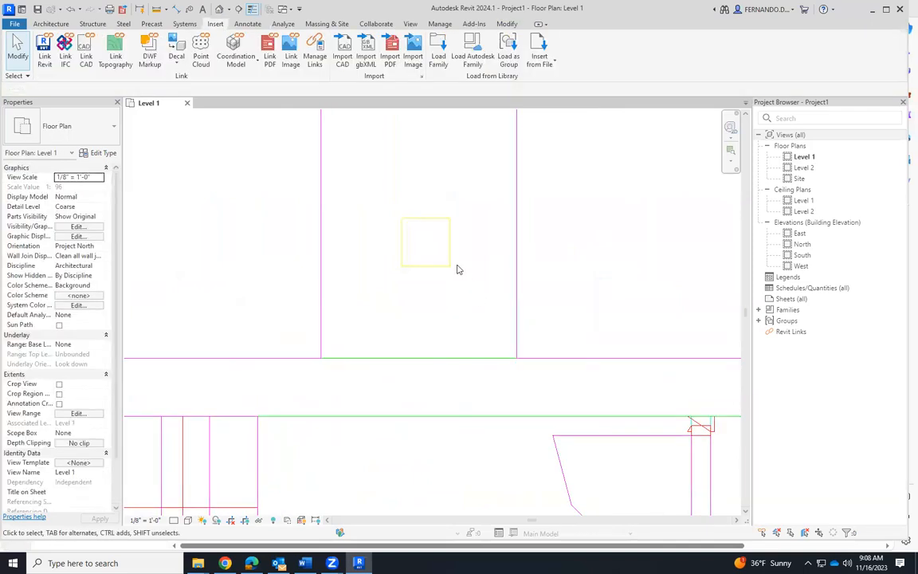
left_click(449, 259)
left_click(480, 310)
scroll(374, 236, "down", 4)
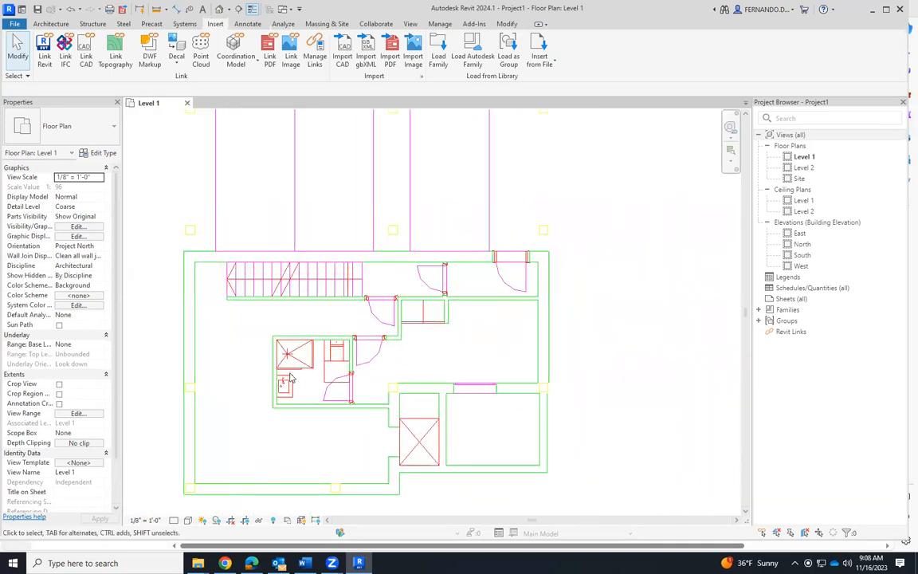
scroll(299, 387, "up", 5)
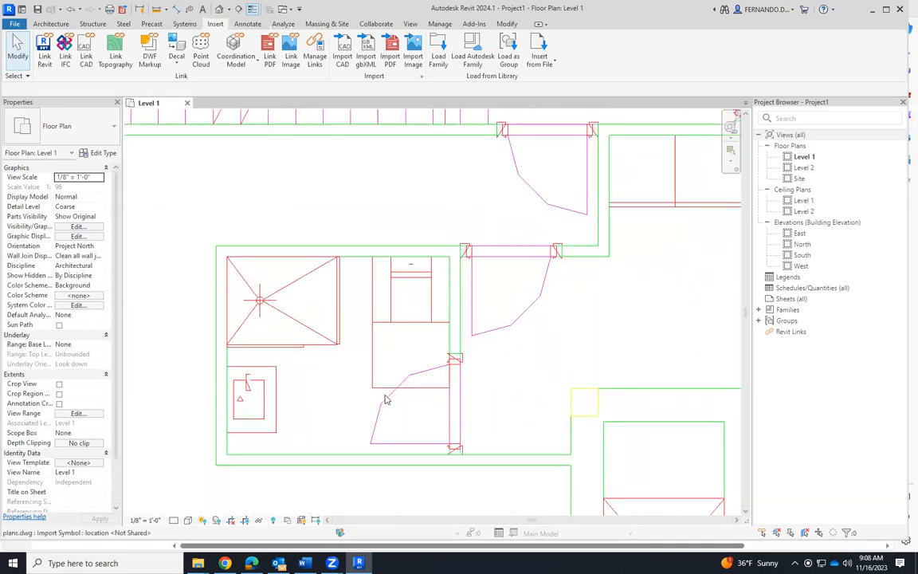
scroll(434, 416, "up", 3)
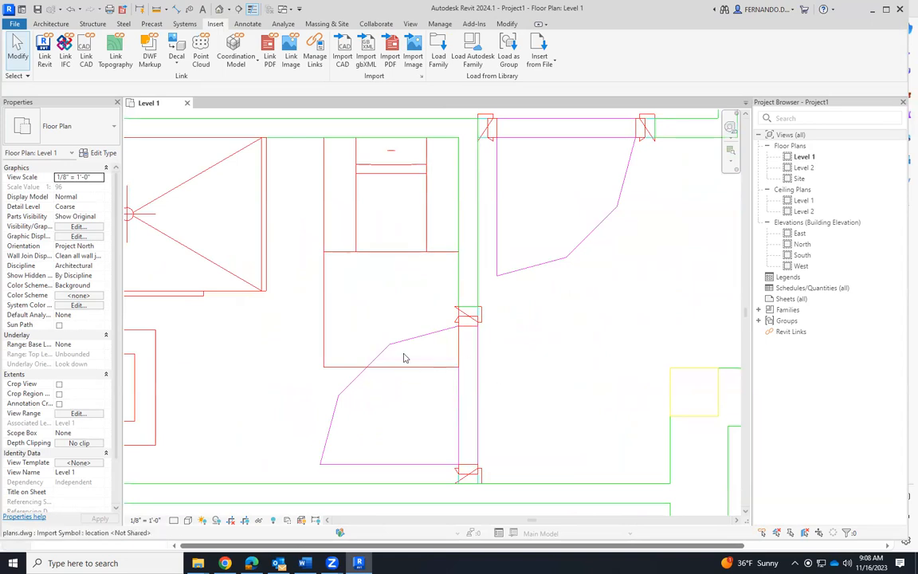
scroll(364, 299, "down", 6)
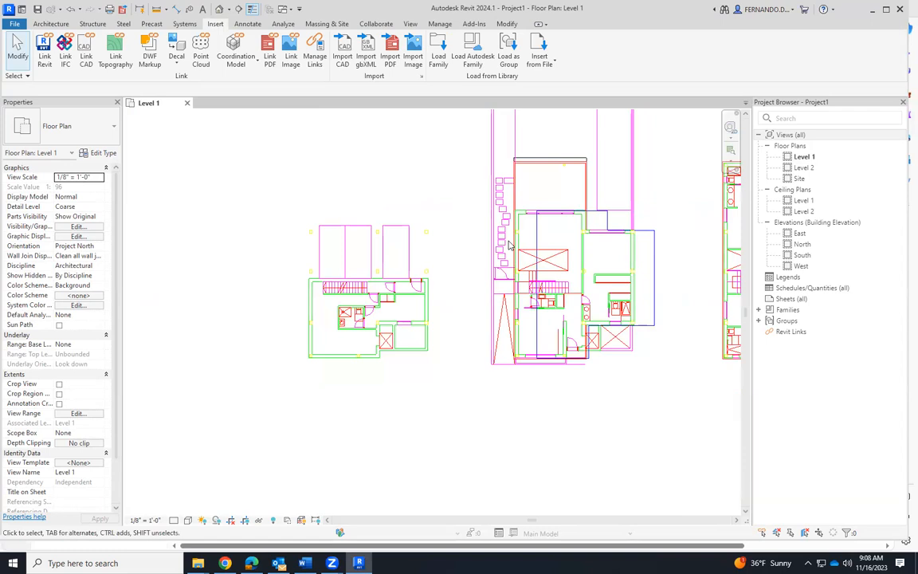
scroll(507, 240, "up", 3)
scroll(341, 309, "down", 7)
scroll(649, 292, "up", 2)
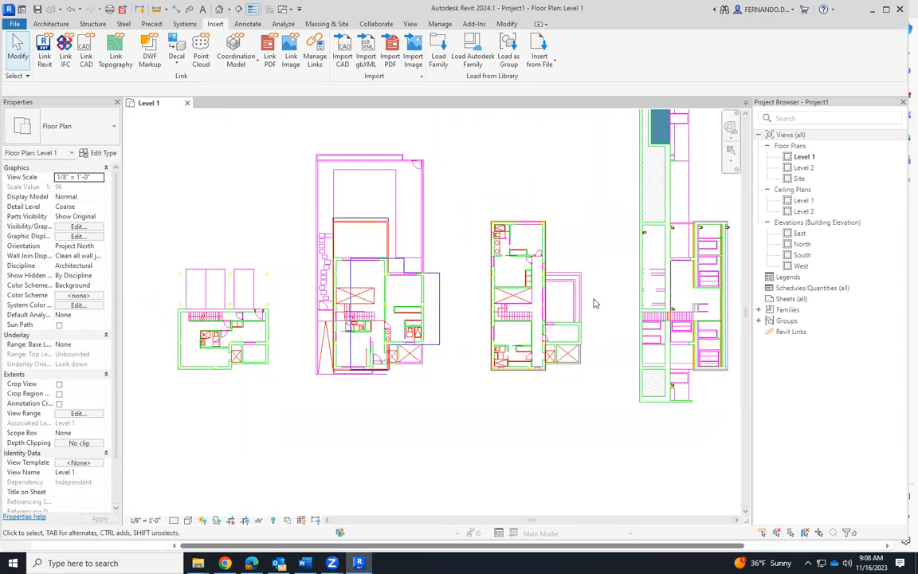
scroll(613, 314, "down", 3)
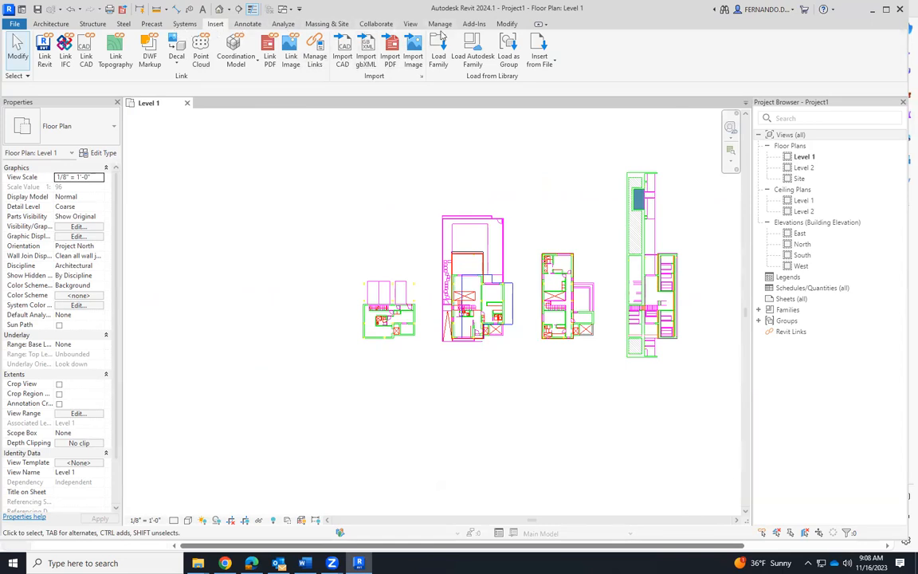
scroll(366, 72, "down", 6)
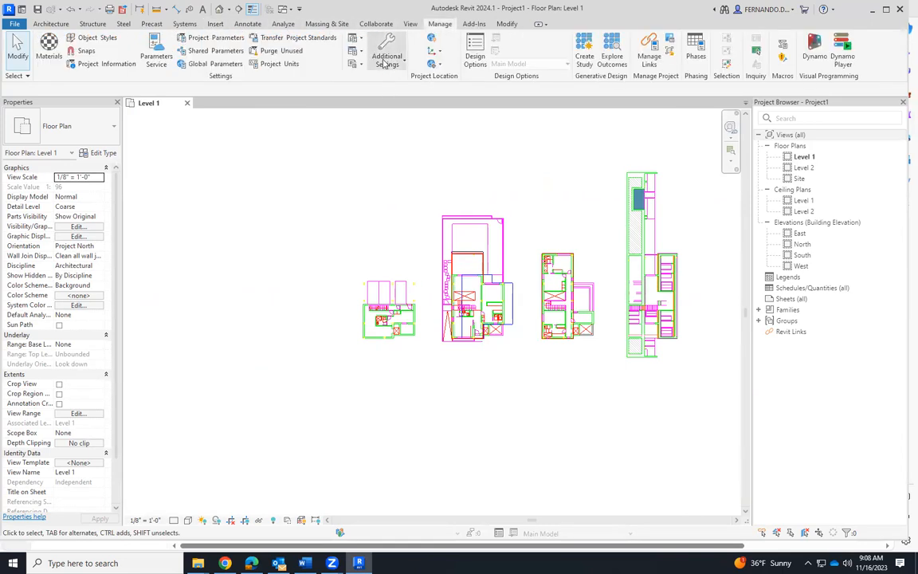
Step: Set the project's length units to inches with 0 decimal places
left_click(275, 65)
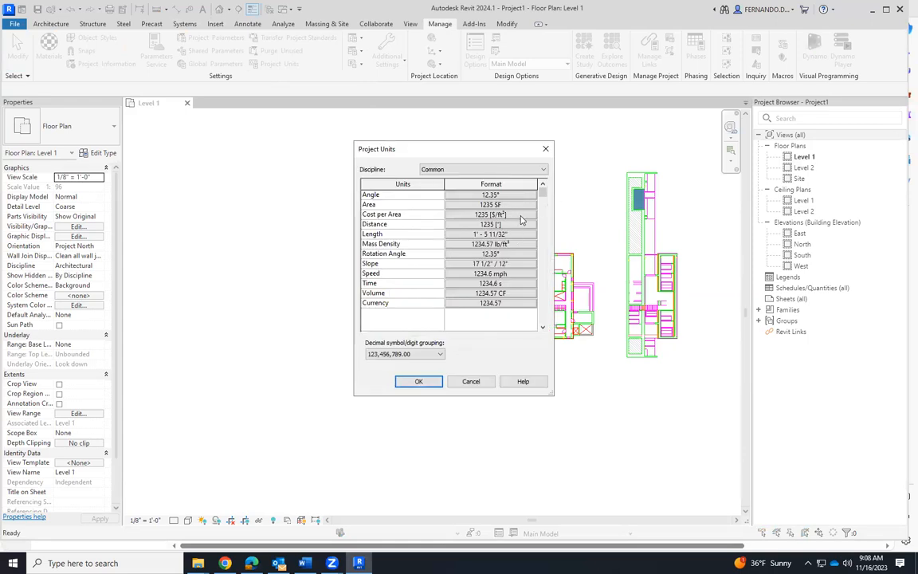
left_click(510, 235)
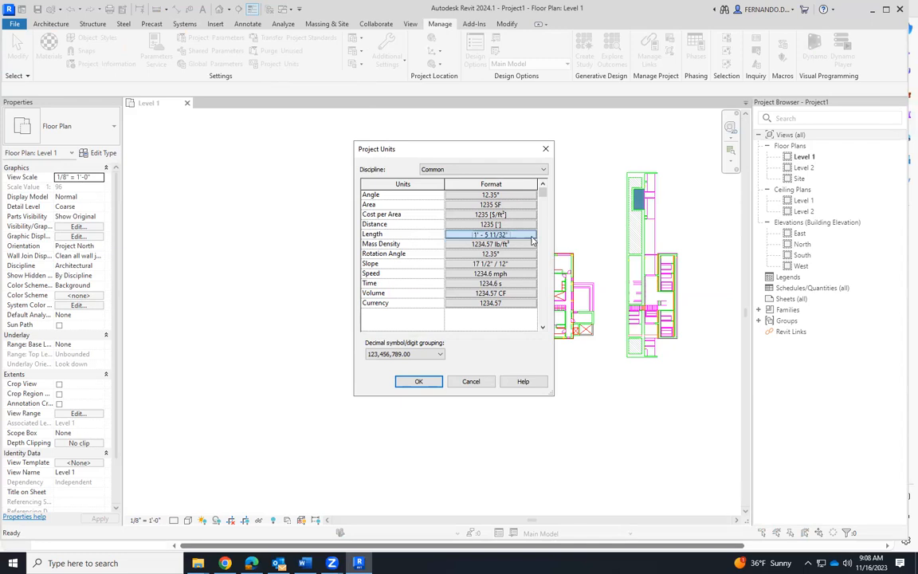
left_click(535, 216)
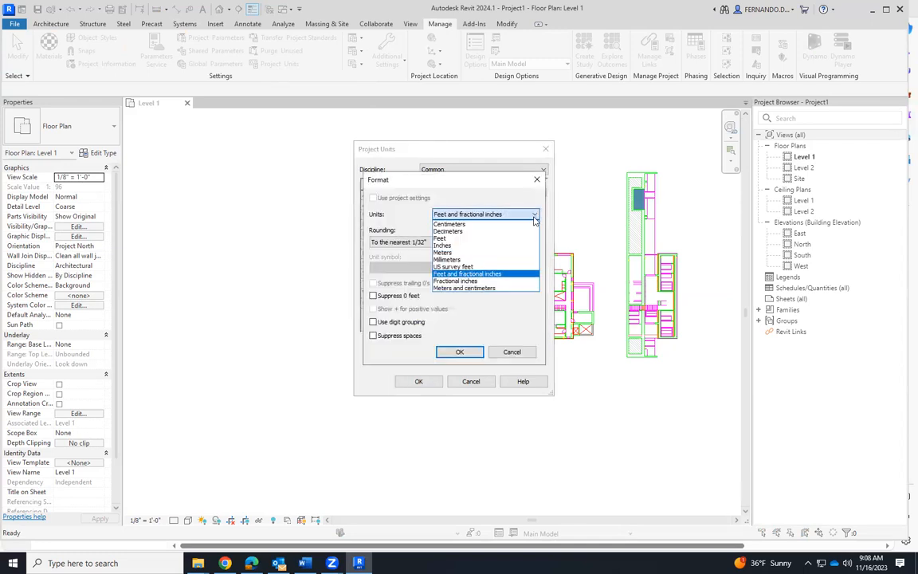
left_click(452, 246)
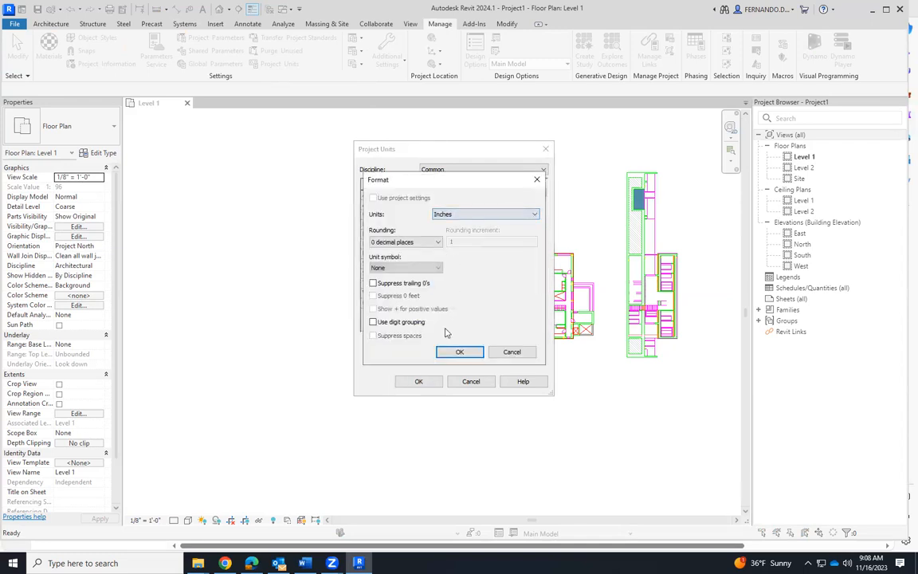
left_click(460, 352)
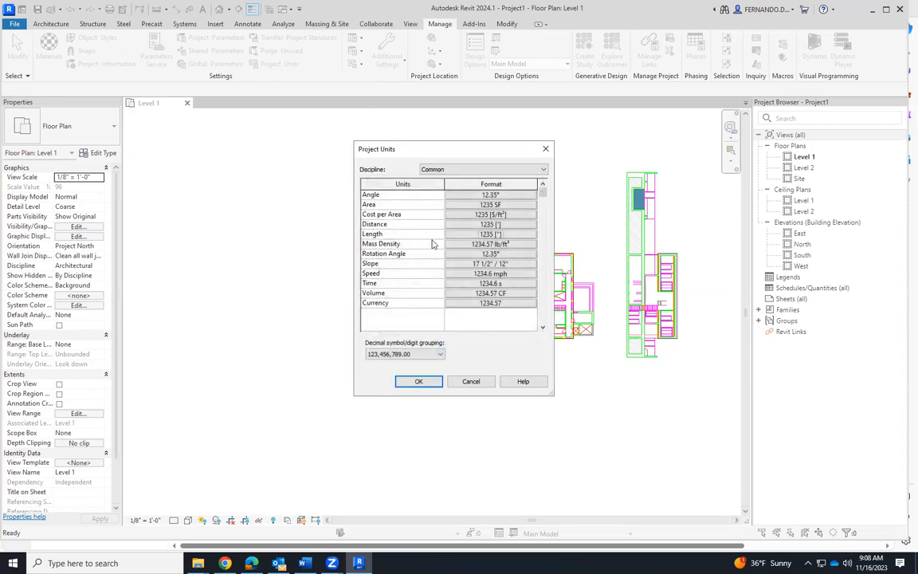
Step: Set the project's distance units to inches and apply the project unit settings
left_click(531, 226)
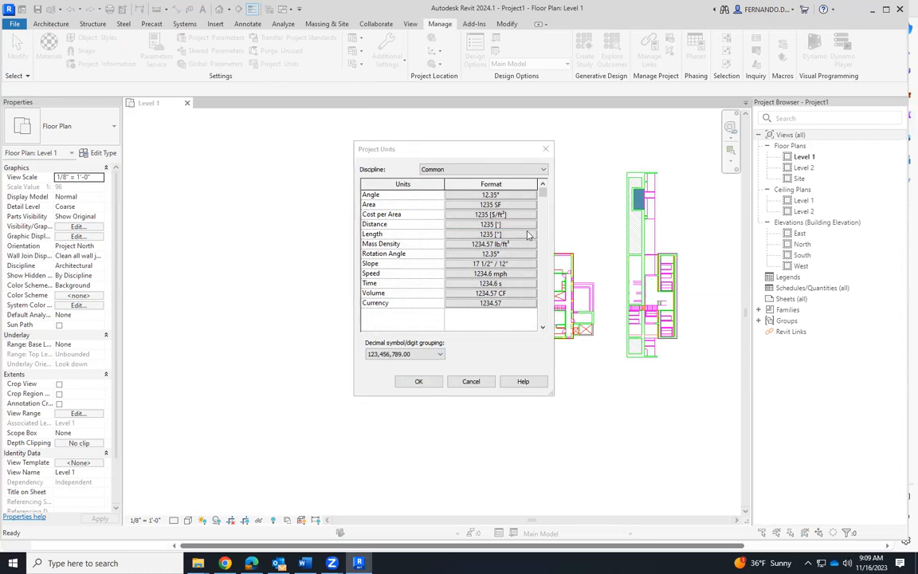
left_click(536, 216)
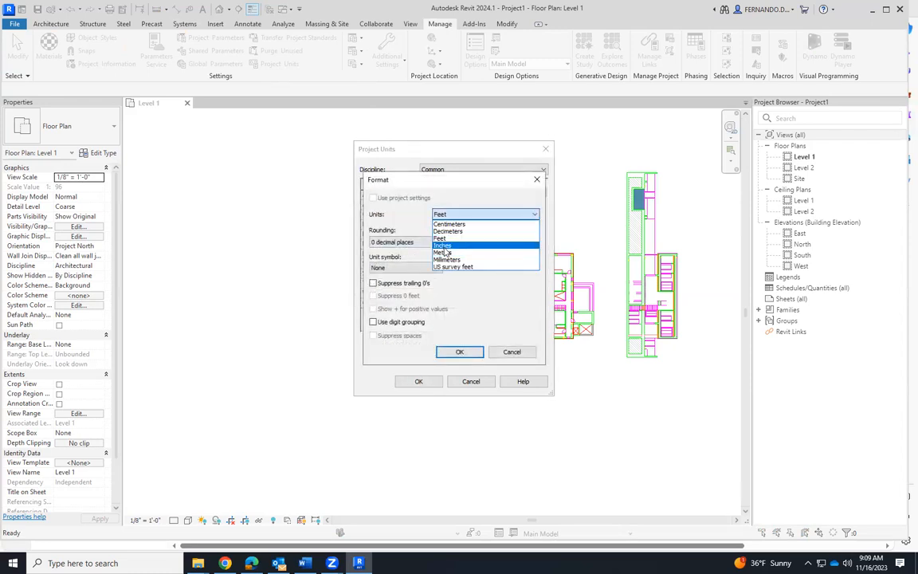
left_click(444, 246)
left_click(460, 353)
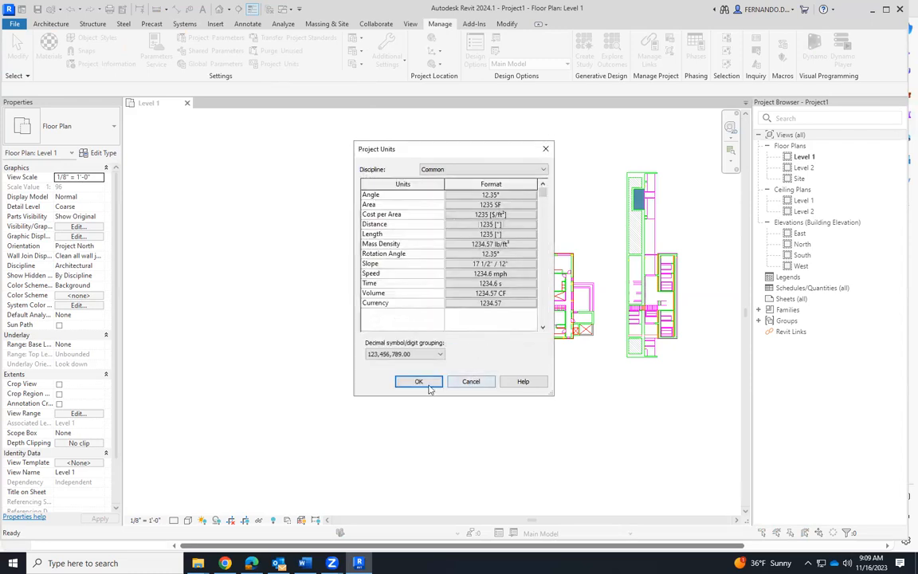
left_click(420, 381)
Step: Measure the width of the stair in the smallest imported plan with an aligned dimension, without keeping the dimension
scroll(388, 307, "up", 5)
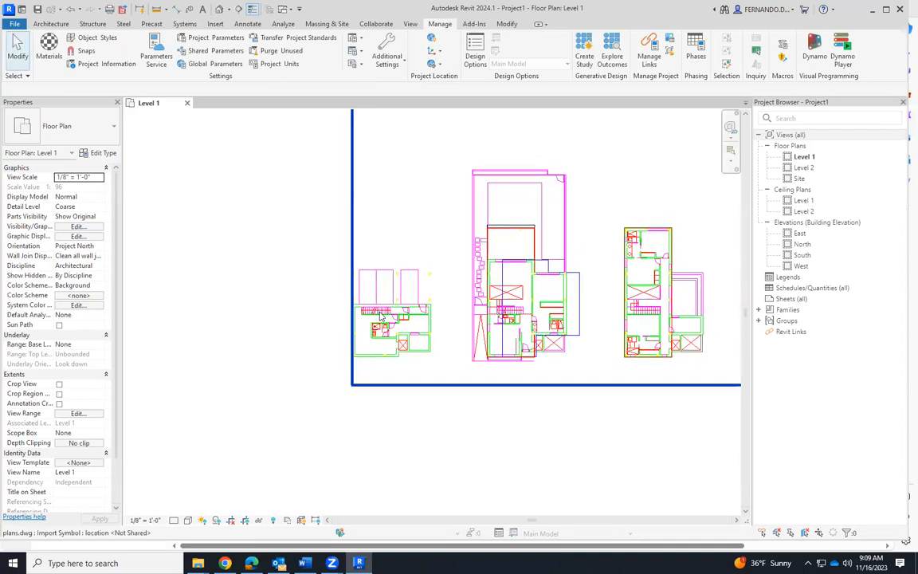
scroll(335, 263, "up", 4)
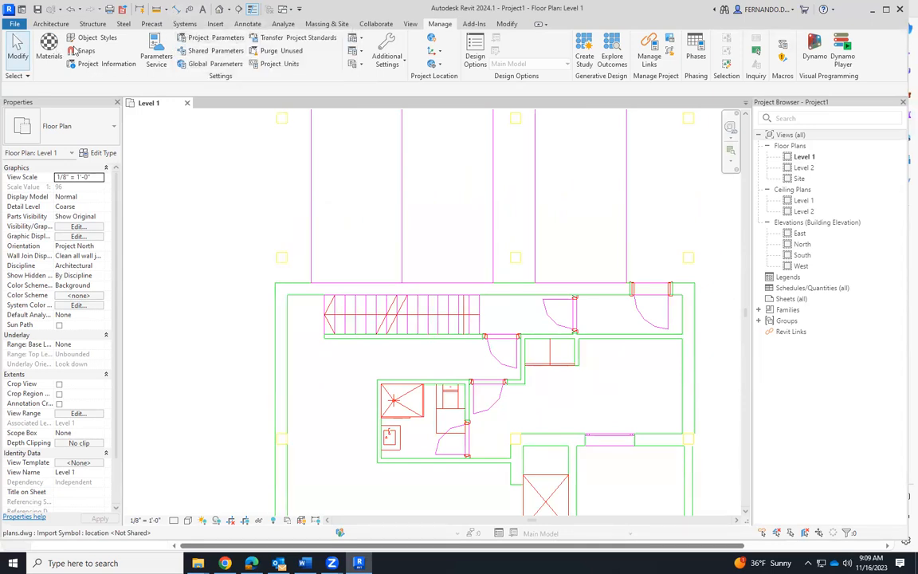
left_click(46, 48)
scroll(278, 341, "up", 3)
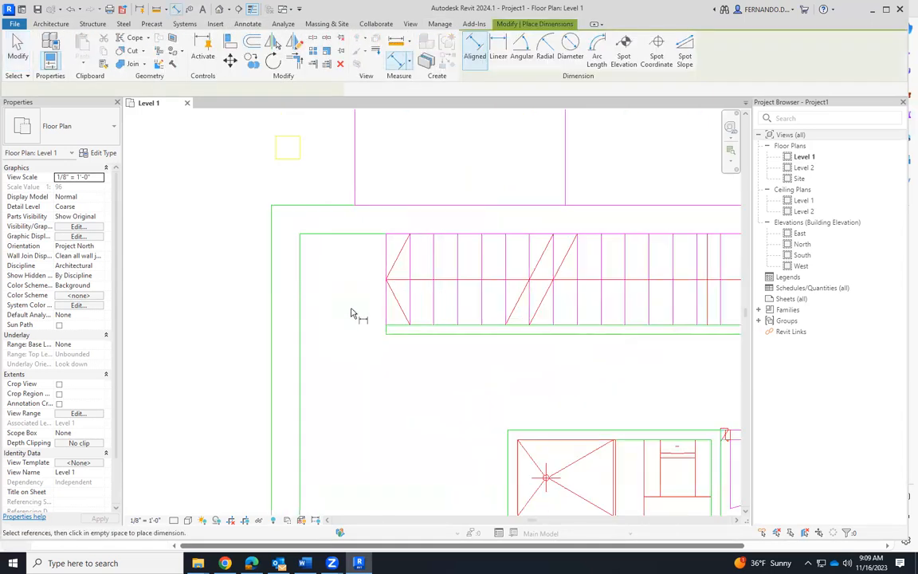
scroll(351, 314, "up", 1)
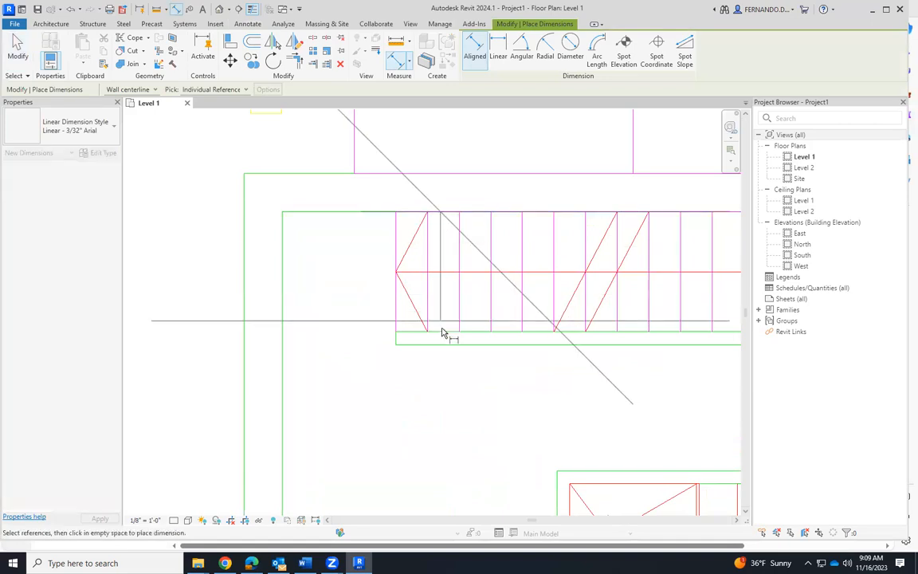
scroll(446, 336, "down", 4)
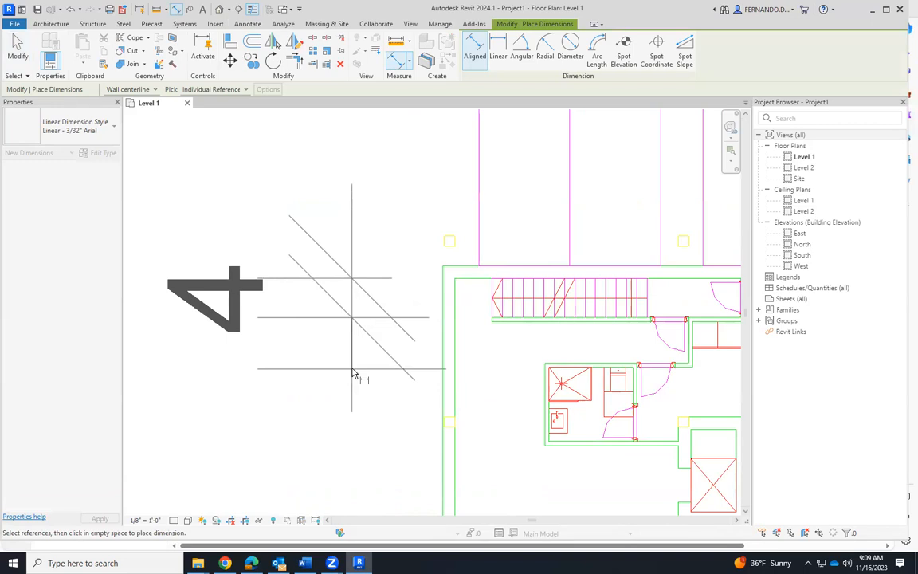
scroll(354, 374, "up", 3)
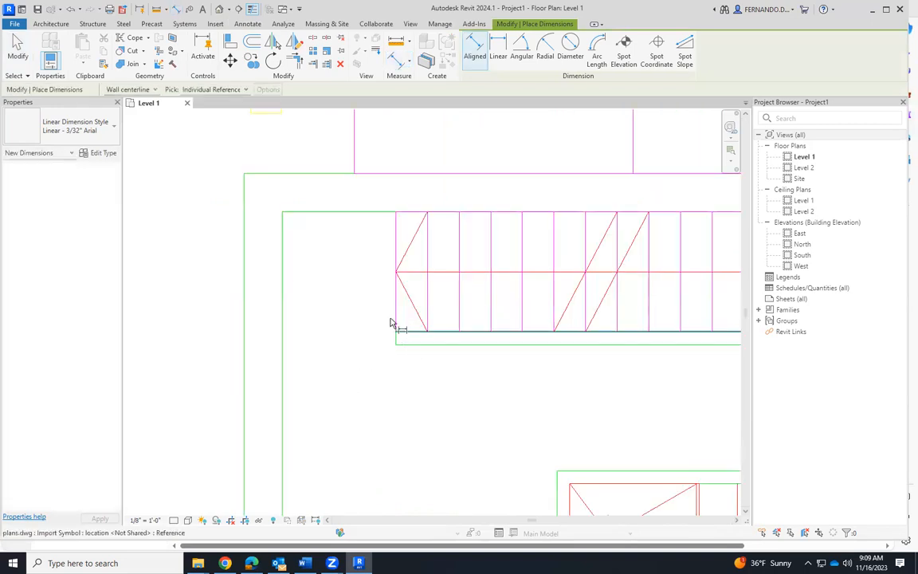
scroll(398, 311, "down", 3)
key("Escape")
key("Escape")
scroll(422, 275, "up", 1)
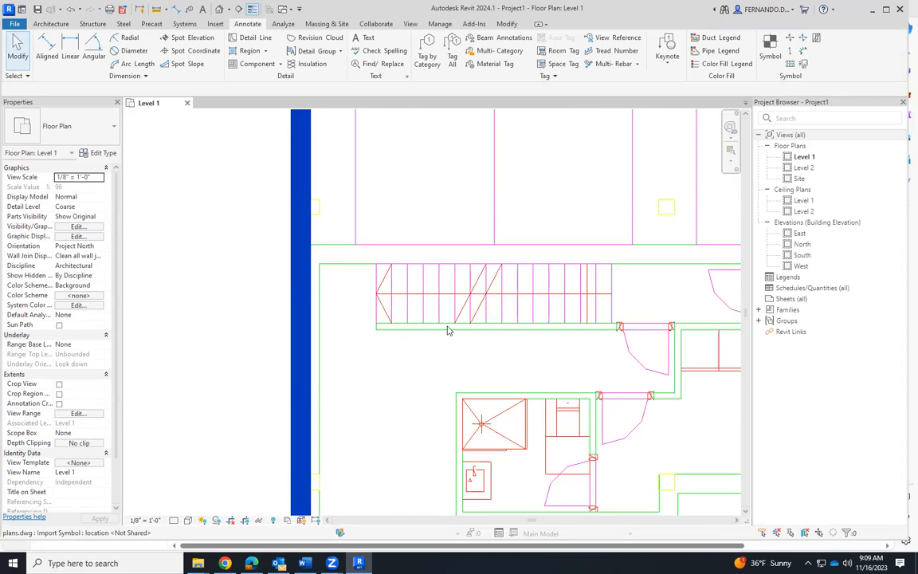
Step: Draw a model line 40 inches straight down from the stair's upper-left corner, with a horizontal segment at its lower end
scroll(357, 340, "down", 4)
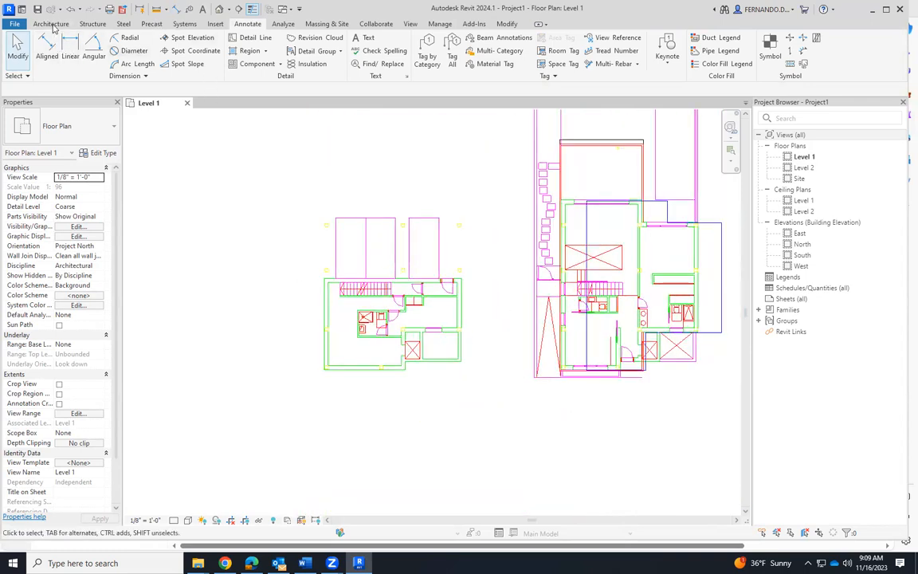
left_click(50, 24)
left_click(455, 49)
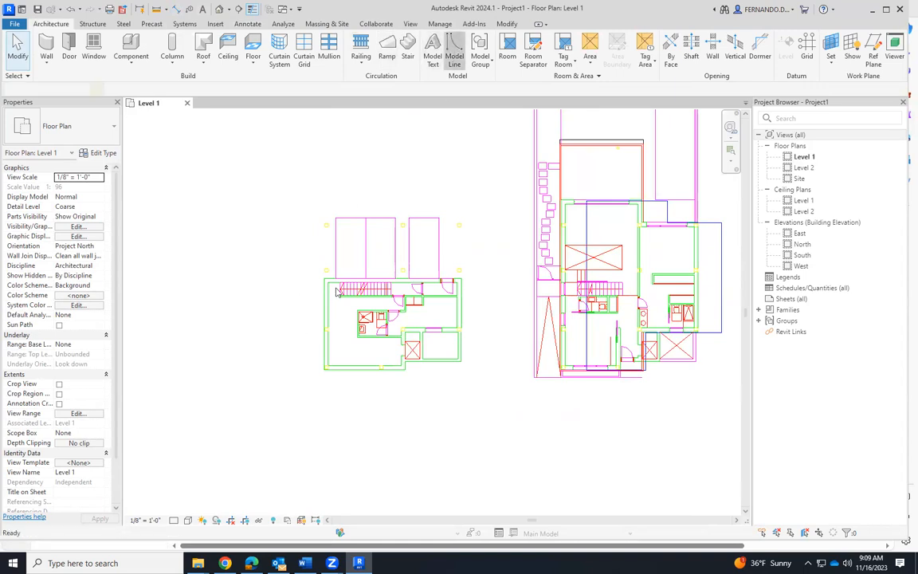
scroll(338, 293, "up", 5)
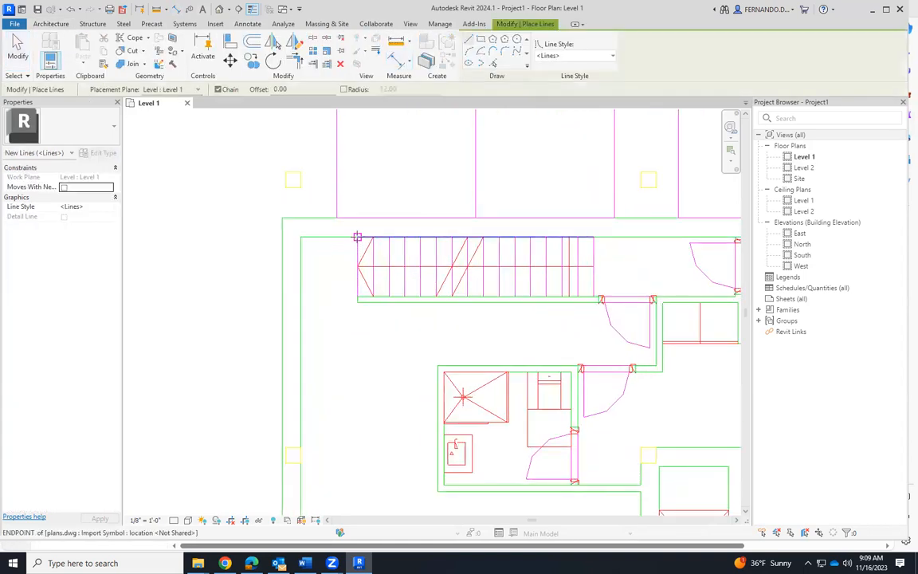
left_click(357, 236)
type("4")
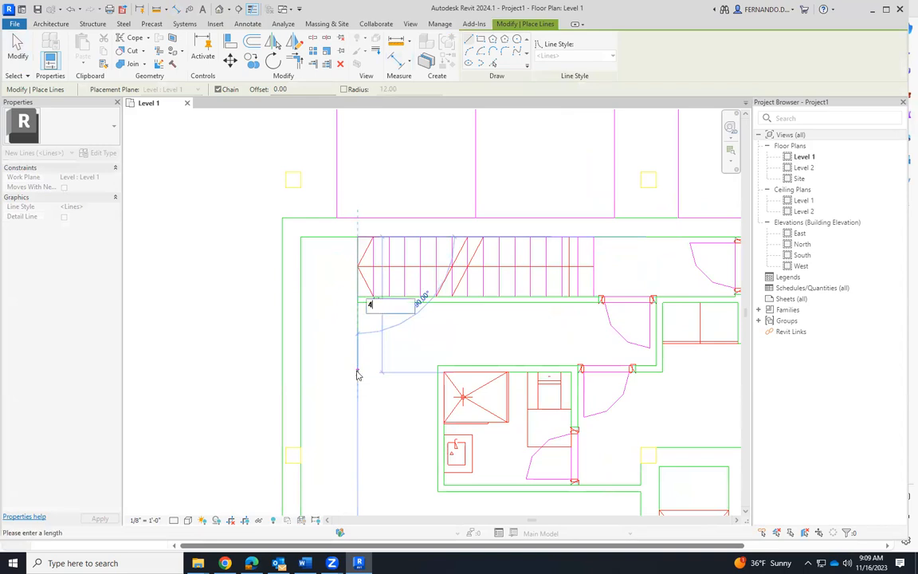
type("0")
key("Return")
scroll(365, 350, "down", 6)
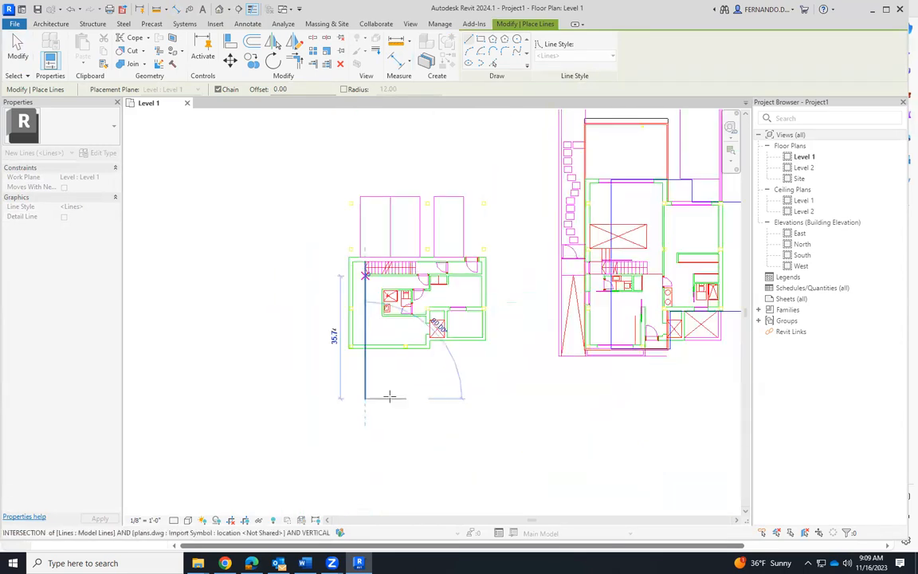
key("Escape")
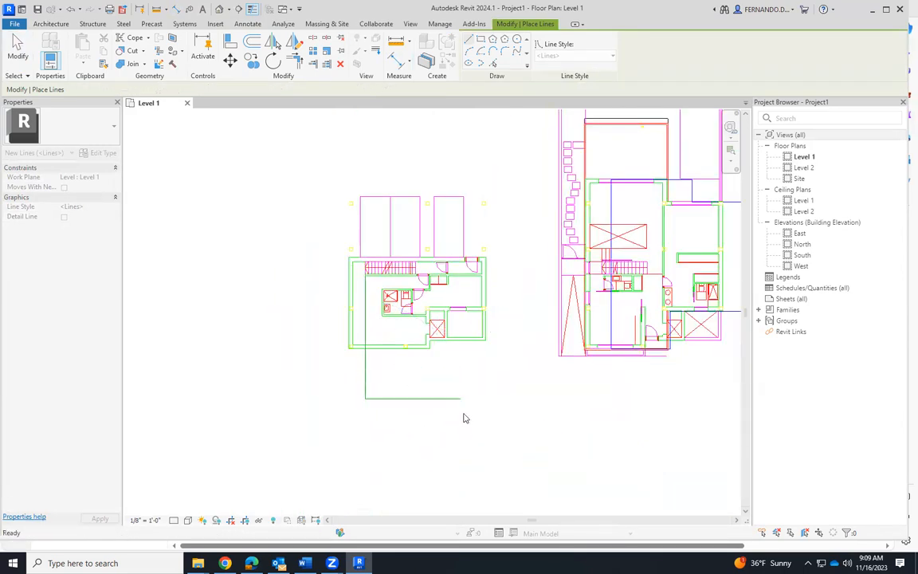
key("Escape")
Step: Try to scale the pinned plans.dwg import
scroll(365, 272, "up", 4)
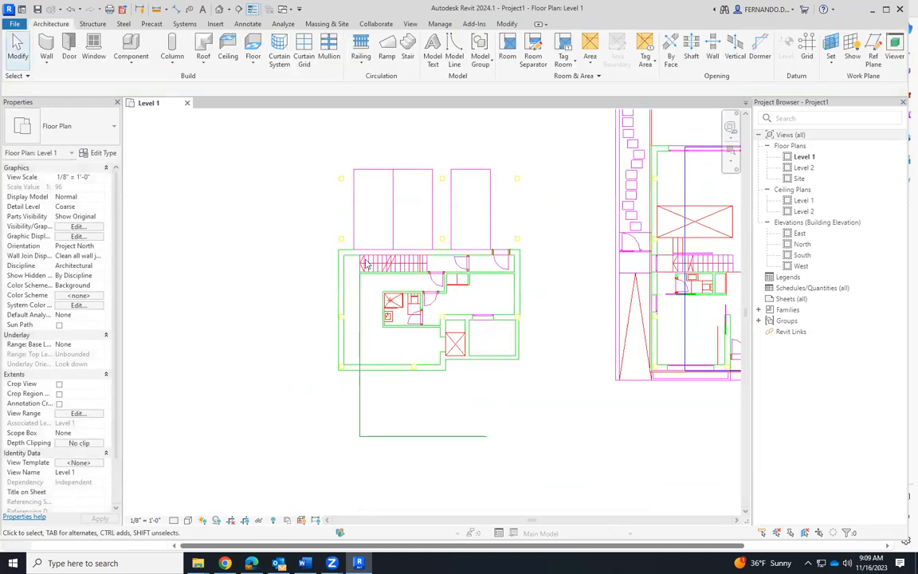
scroll(358, 258, "down", 2)
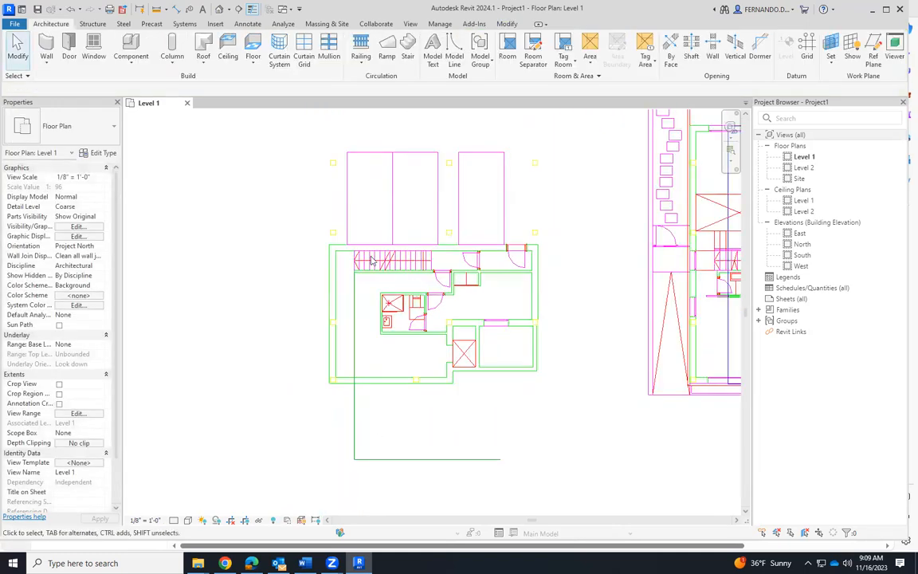
left_click(503, 326)
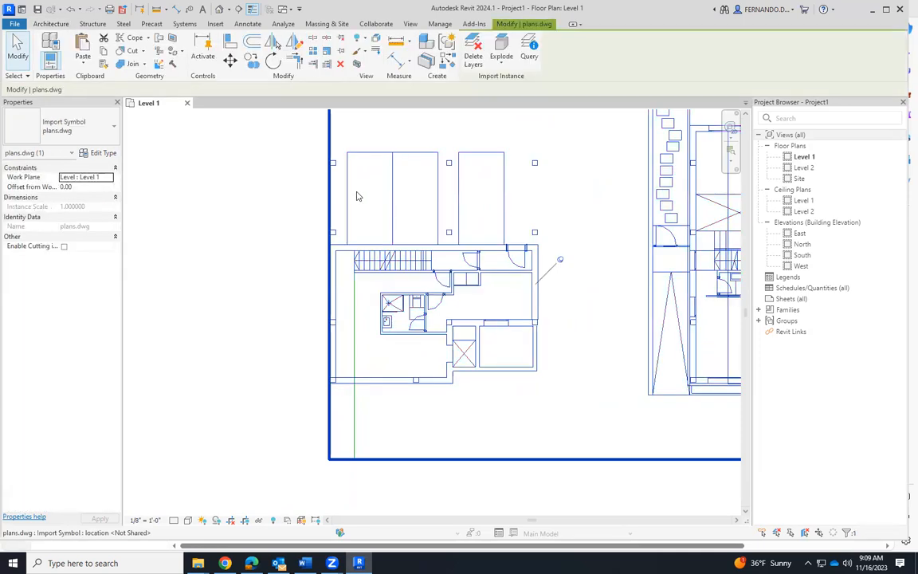
left_click(326, 52)
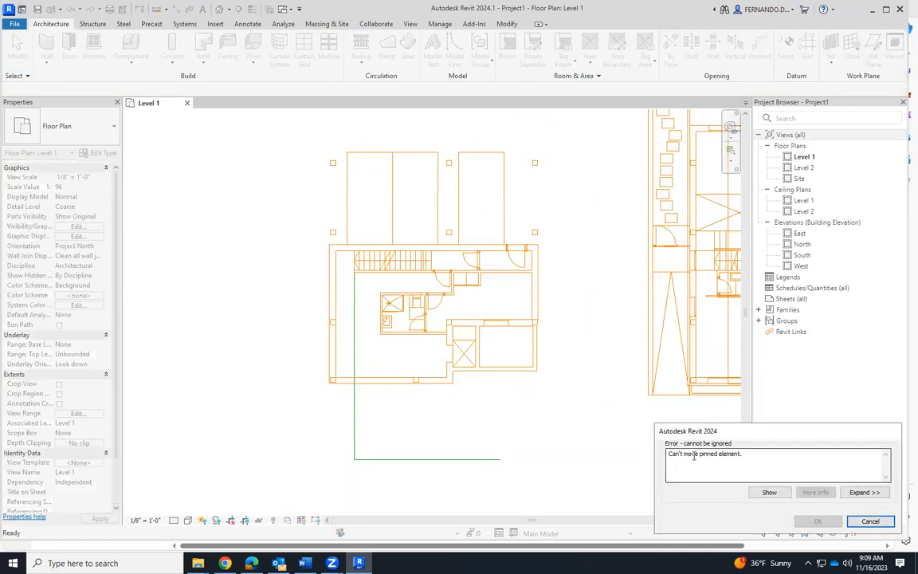
left_click(874, 521)
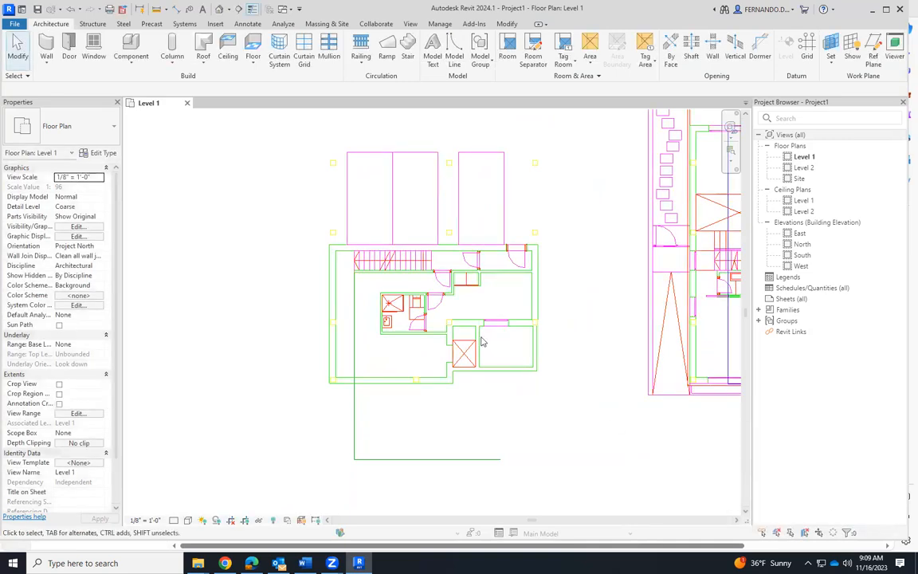
Step: Unpin the imported plans.dwg drawing
scroll(325, 340, "down", 2)
left_click(500, 298)
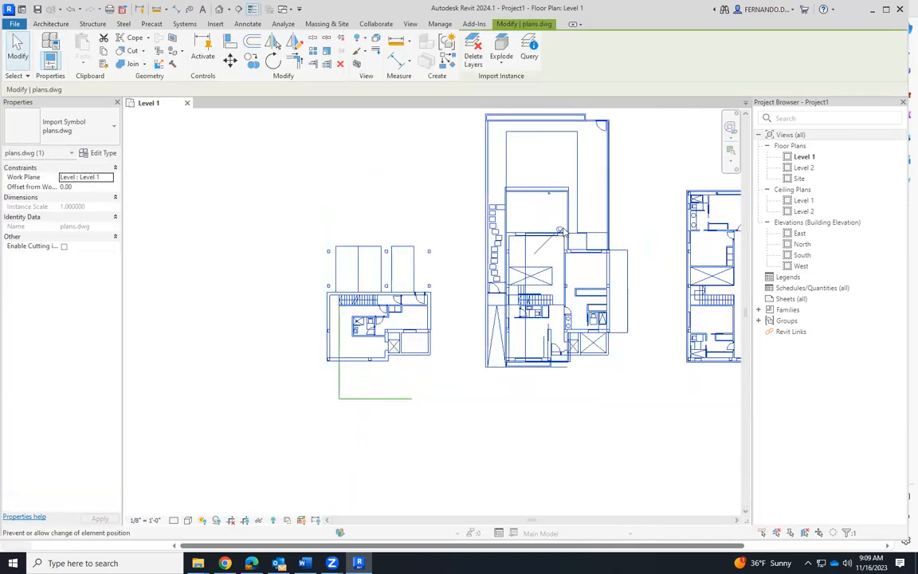
left_click(244, 247)
Step: Scale plans.dwg graphically from the stair's upper-left corner, matching the stair's width to the end of the 40-inch model line
scroll(304, 335, "up", 2)
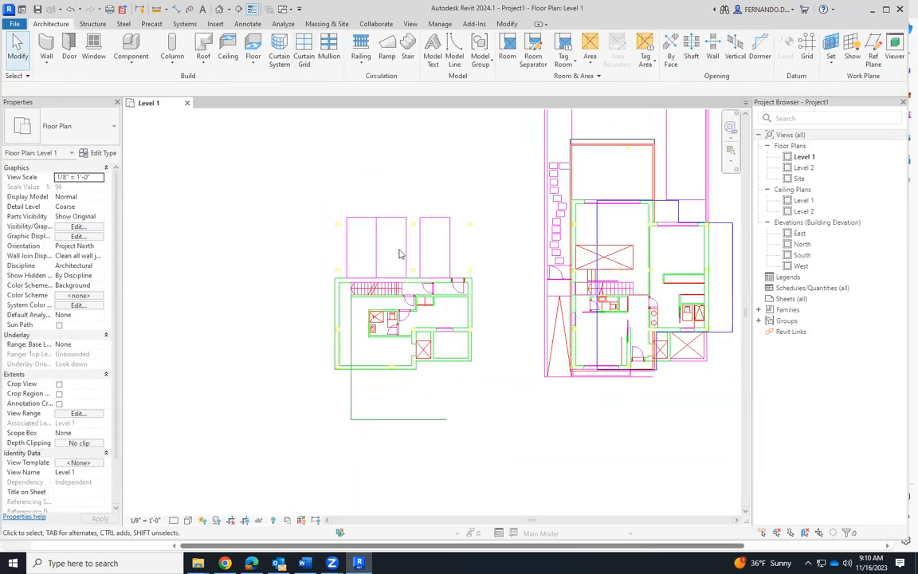
left_click(401, 253)
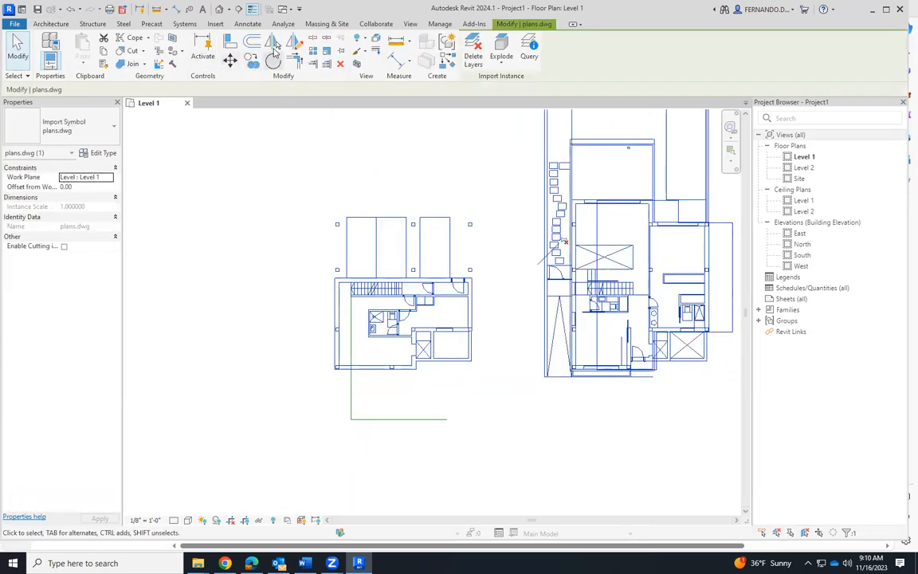
left_click(327, 51)
scroll(353, 323, "up", 2)
scroll(363, 271, "up", 4)
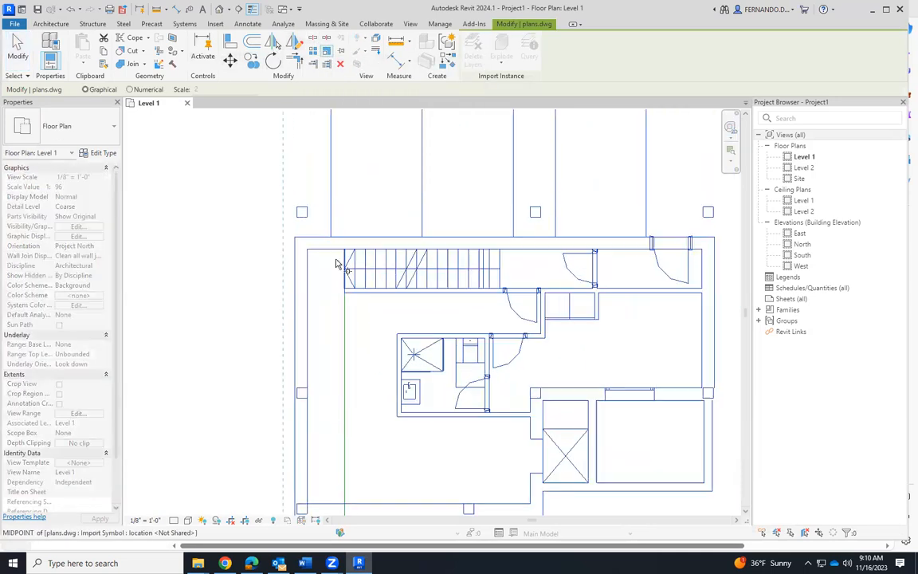
left_click(352, 244)
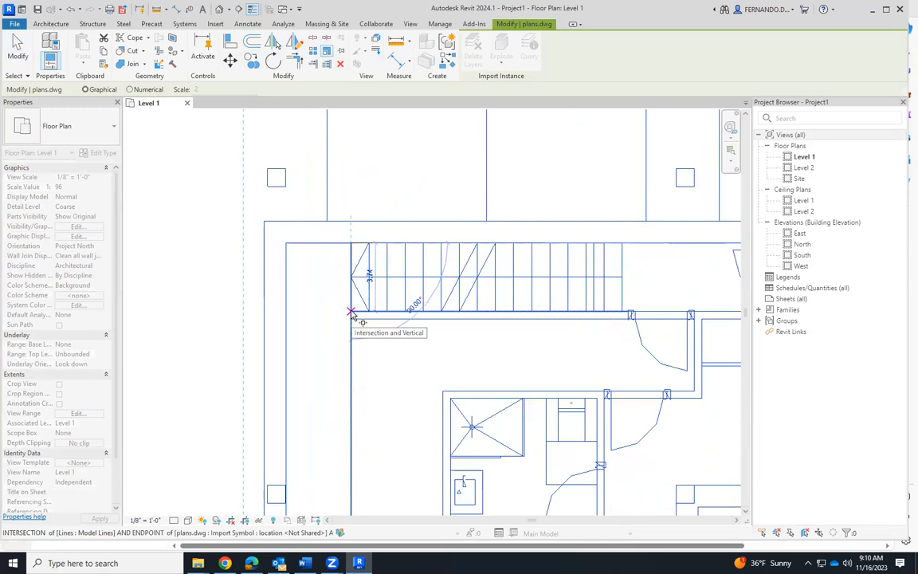
left_click(351, 313)
scroll(352, 248, "down", 5)
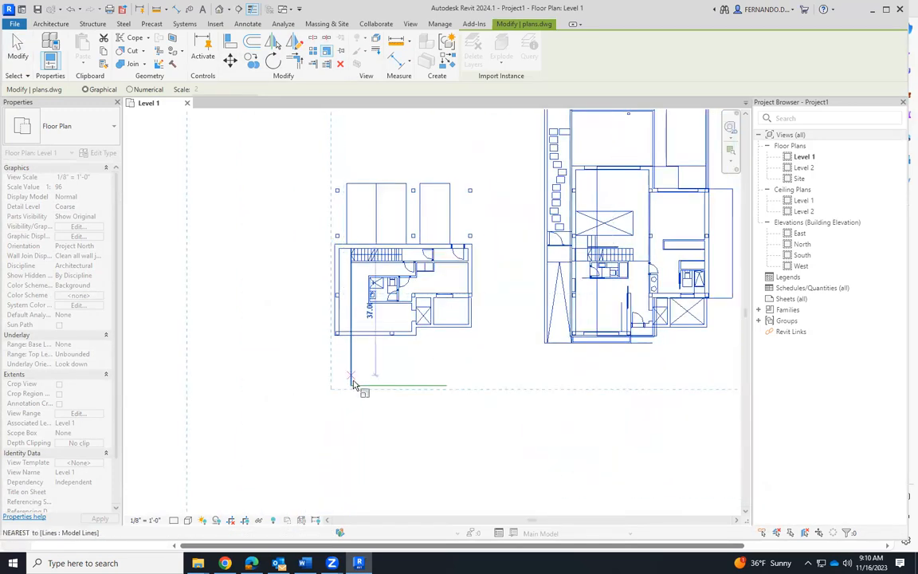
left_click(352, 384)
scroll(315, 307, "down", 2)
scroll(323, 289, "down", 6)
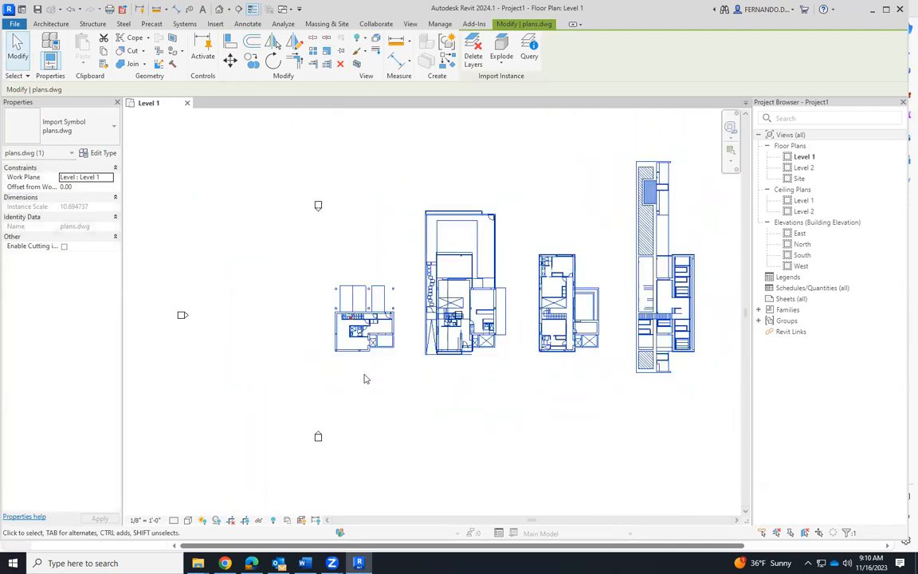
left_click(328, 373)
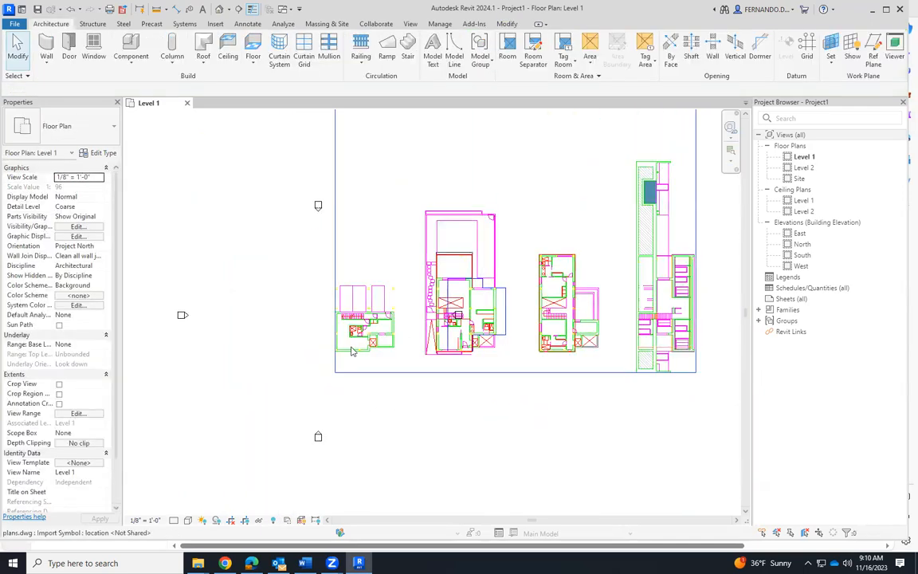
Step: Check the scaled stair's width with an aligned dimension between its two long edges, without keeping the dimension
scroll(328, 335, "up", 8)
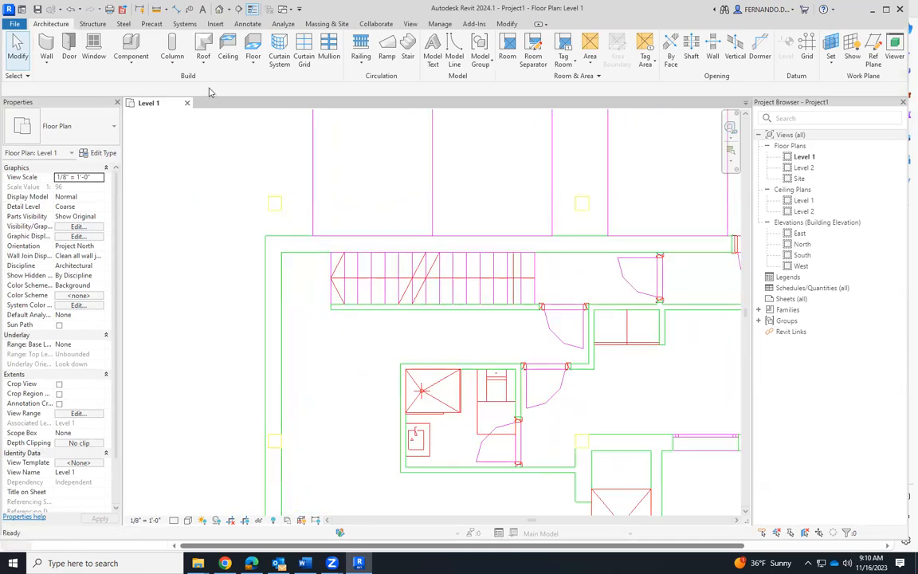
left_click(248, 24)
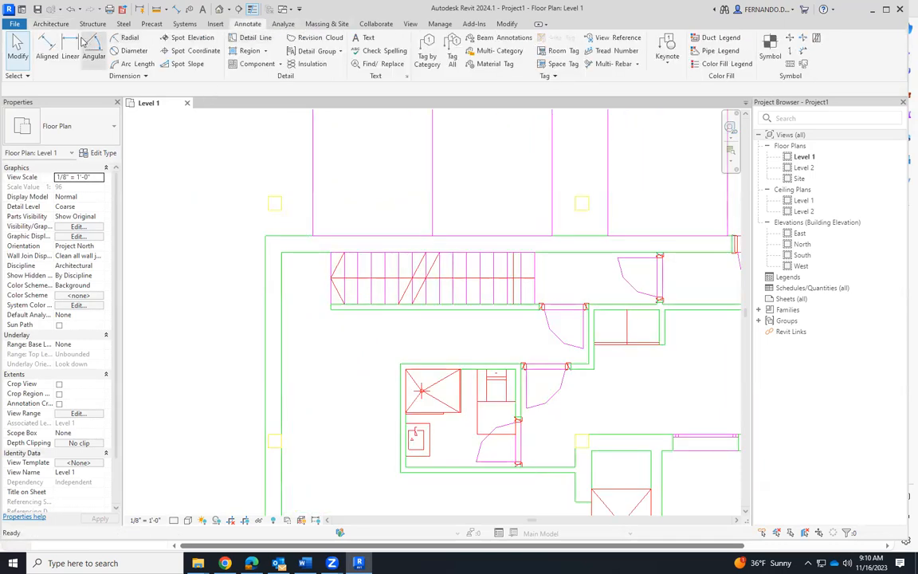
left_click(43, 48)
scroll(332, 214, "up", 3)
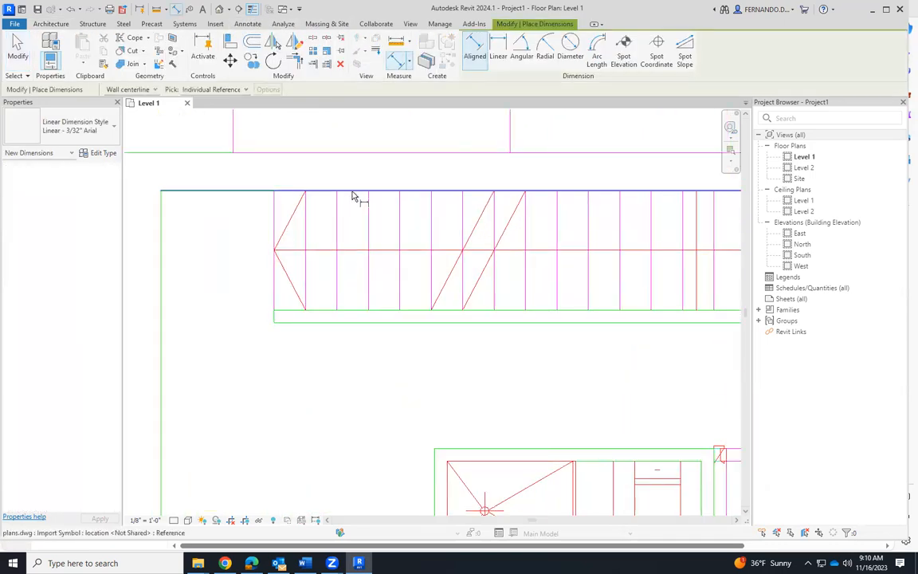
left_click(353, 193)
left_click(360, 312)
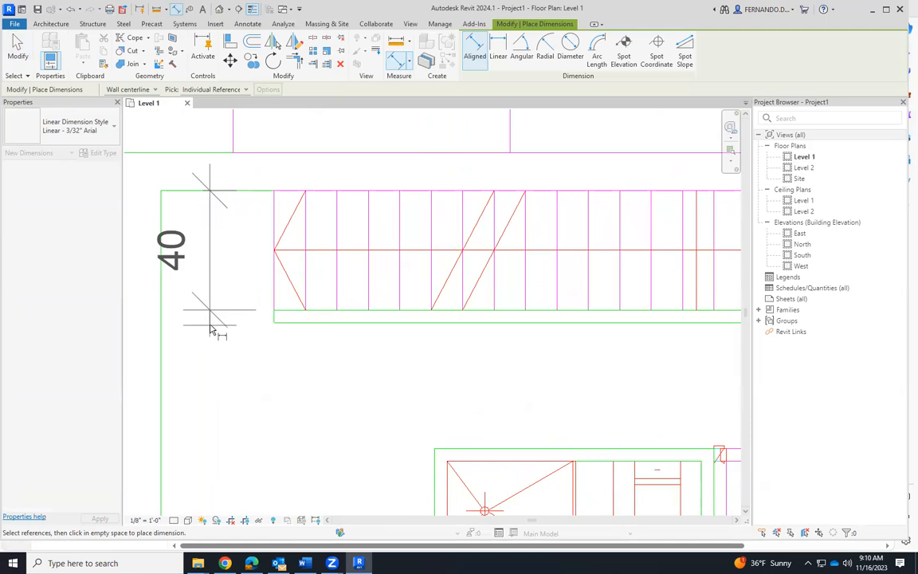
key("Escape")
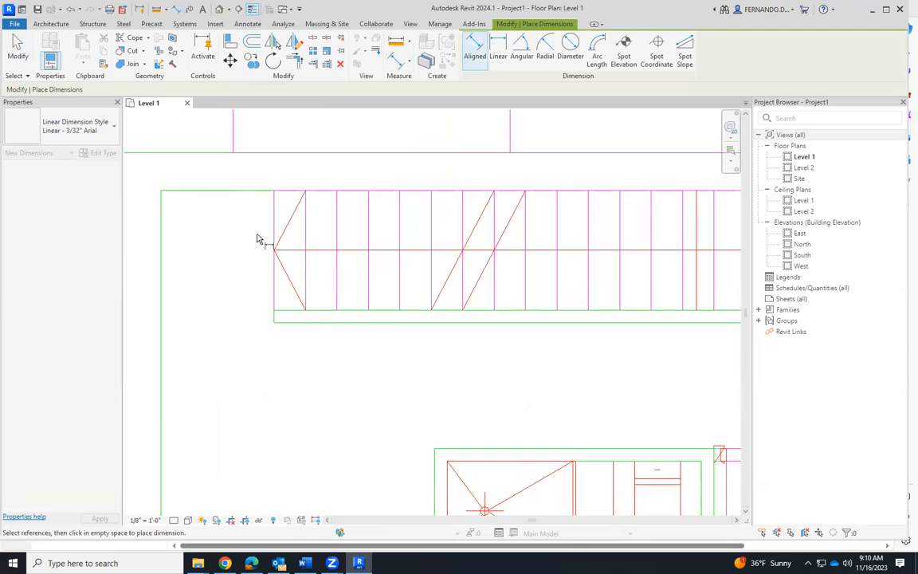
scroll(200, 299, "down", 5)
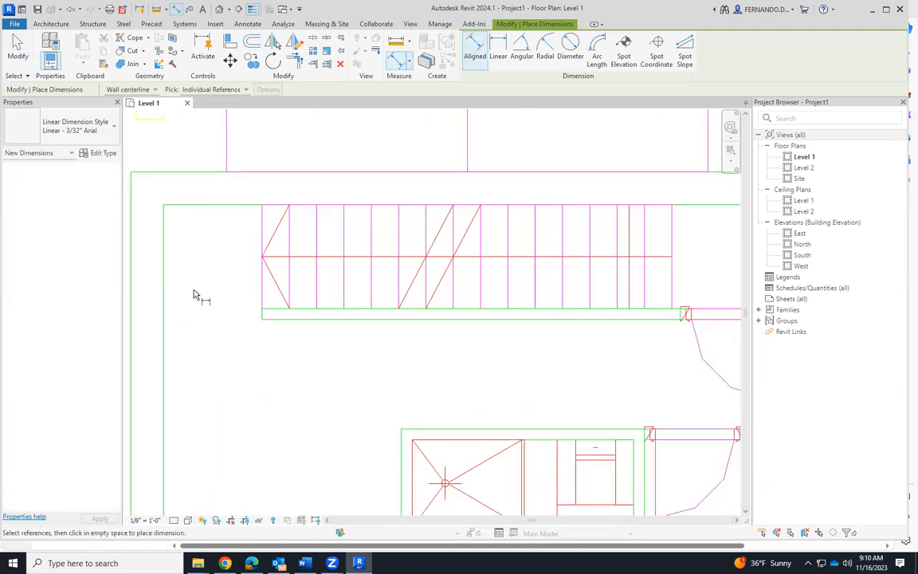
scroll(359, 291, "down", 2)
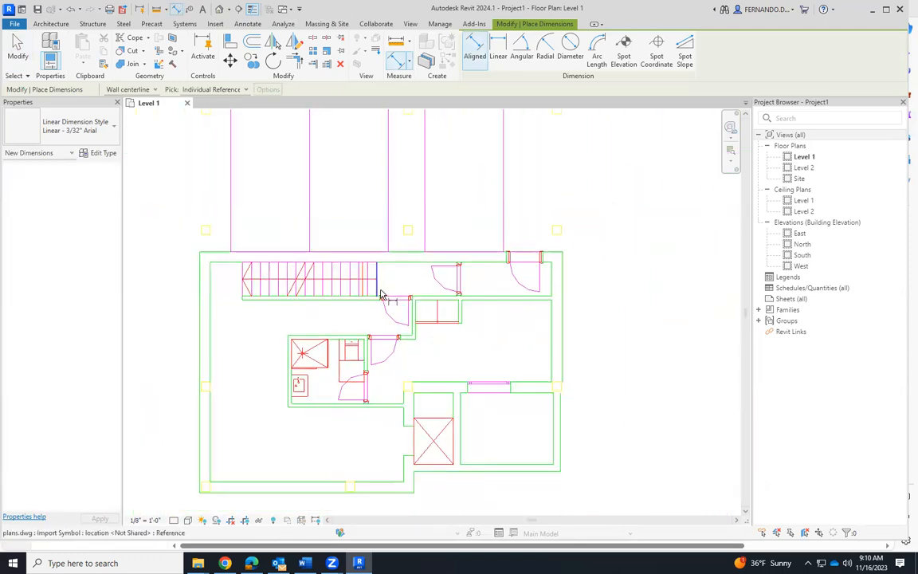
scroll(380, 289, "down", 4)
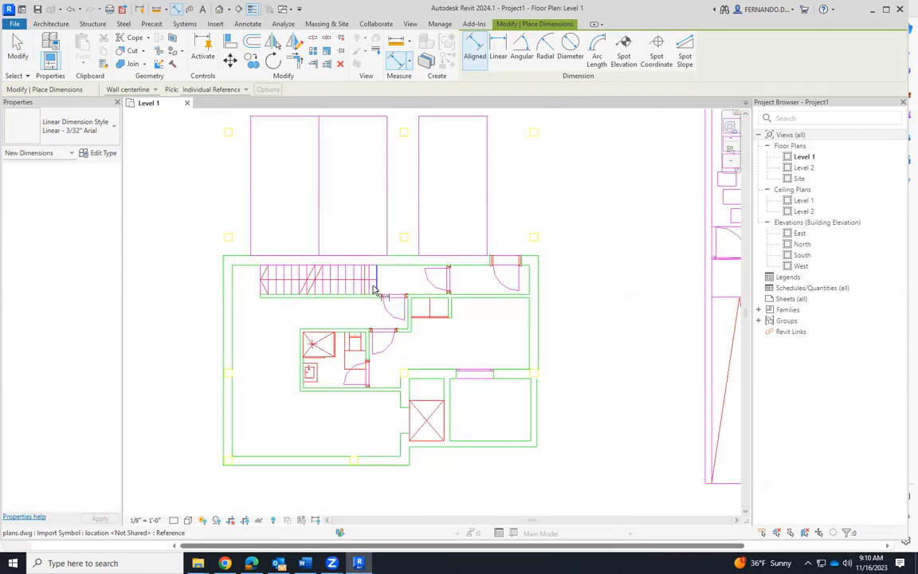
scroll(619, 293, "up", 2)
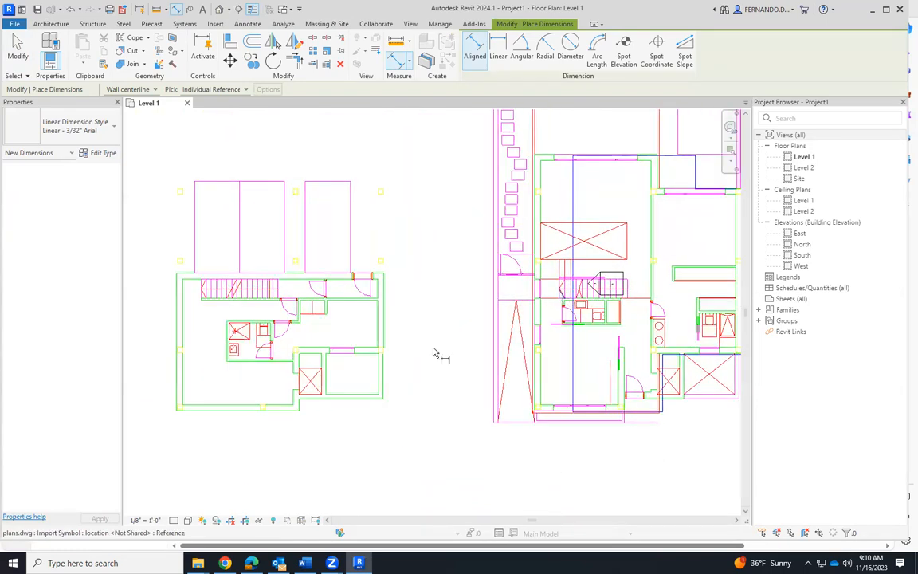
Step: Open the East elevation and examine the heights of Level 1 and Level 2
scroll(460, 313, "down", 2)
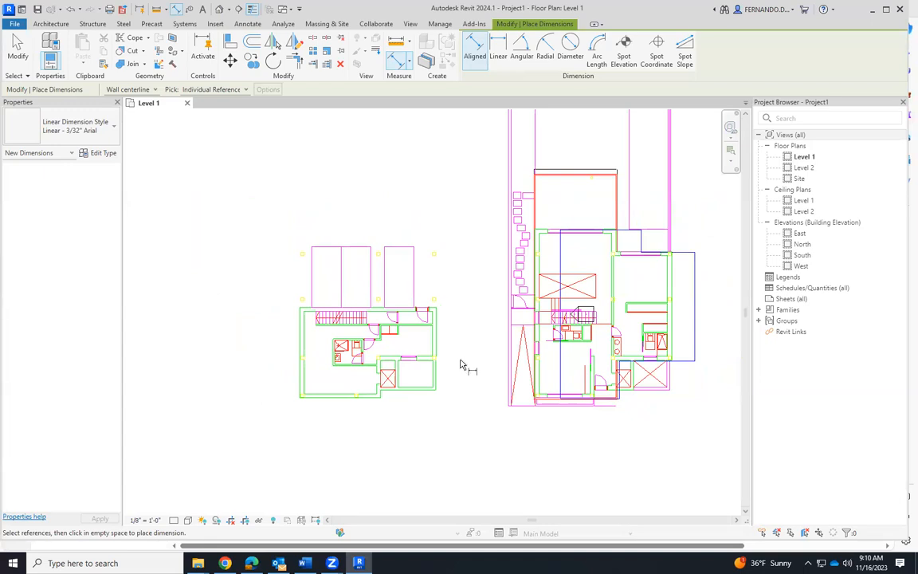
scroll(382, 363, "up", 3)
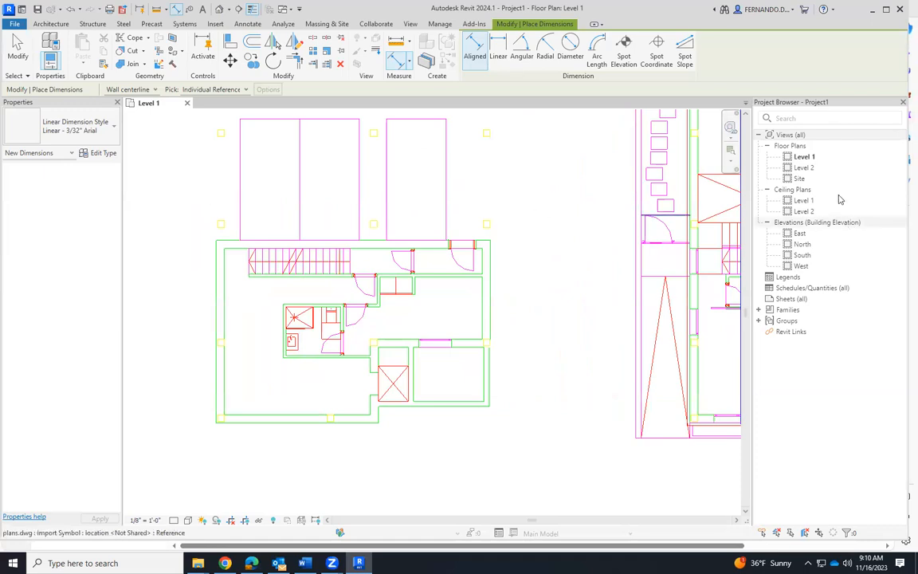
double_click(800, 234)
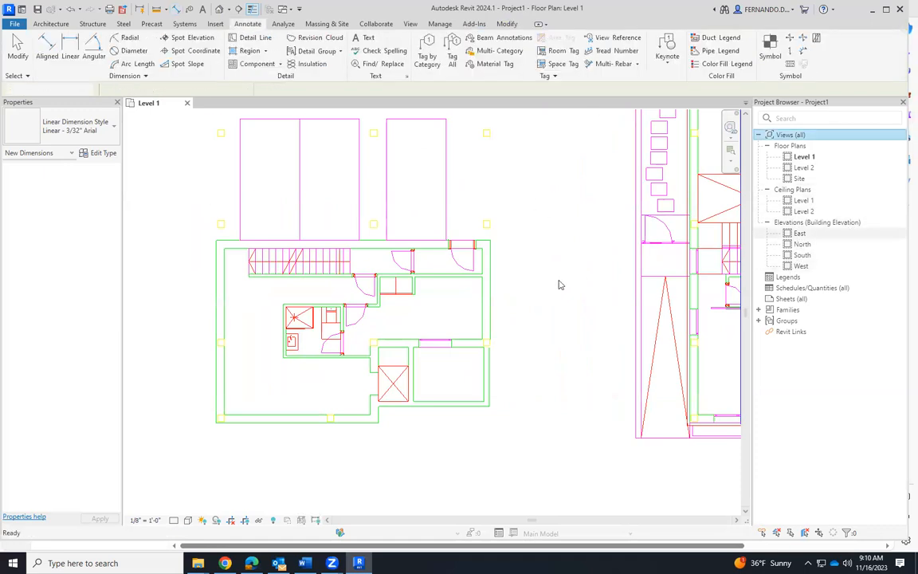
scroll(499, 338, "up", 3)
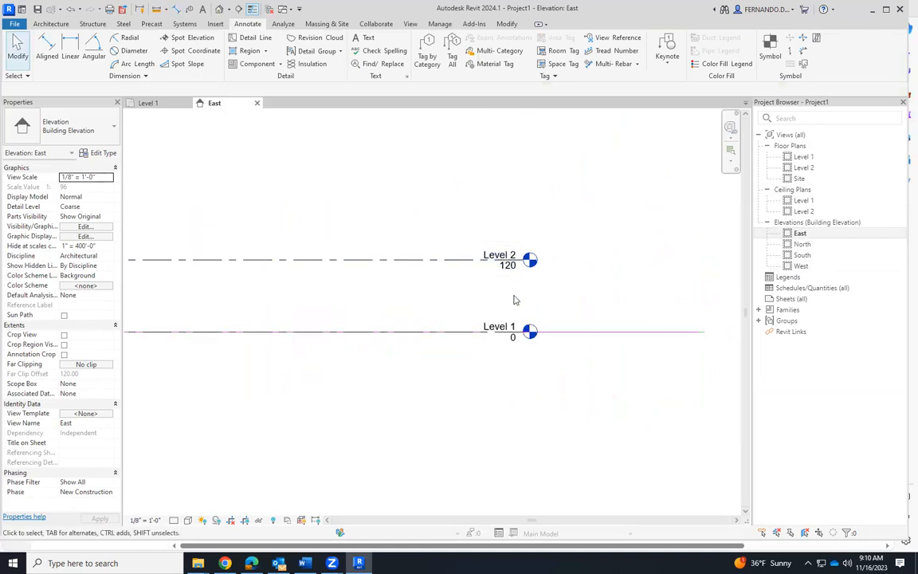
left_click(488, 330)
left_click(511, 274)
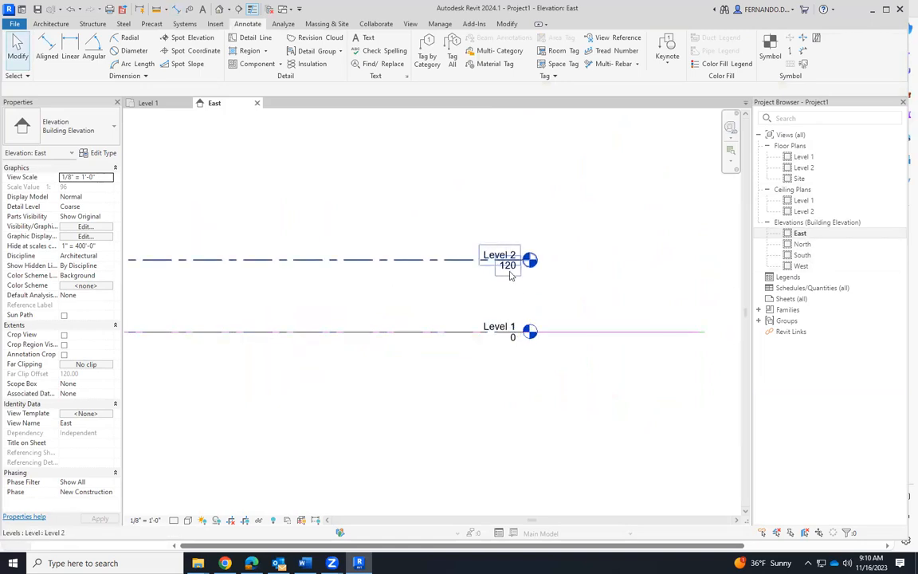
scroll(511, 275, "up", 3)
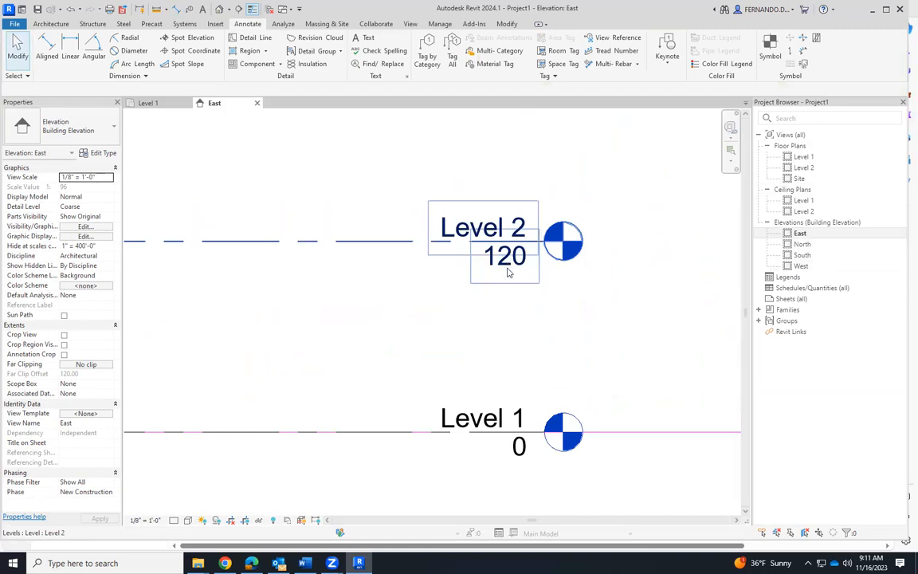
key("Escape")
Step: Place an aligned dimension for the lowest storey's floor-to-floor height in the sideways building section on the Level 1 plan
left_click(152, 104)
scroll(324, 336, "down", 4)
scroll(677, 320, "up", 6)
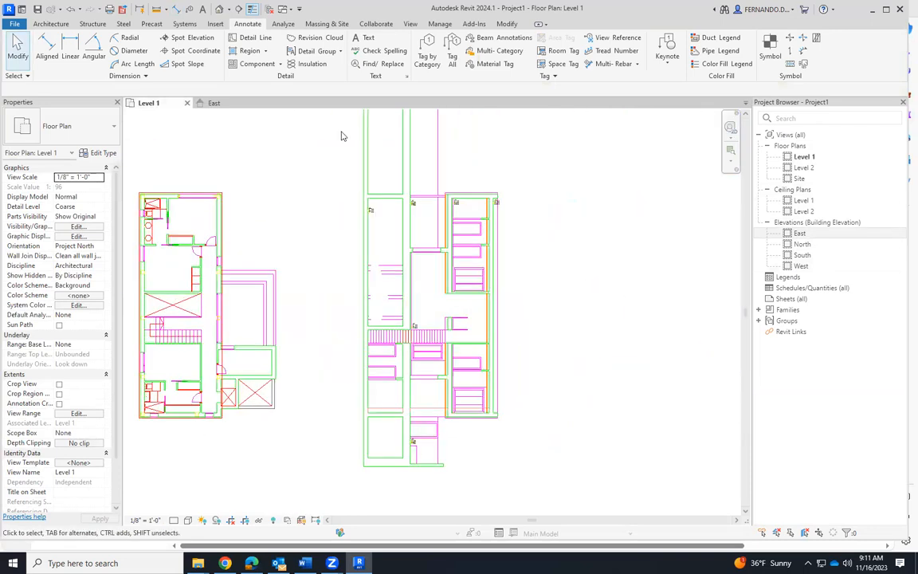
left_click(46, 46)
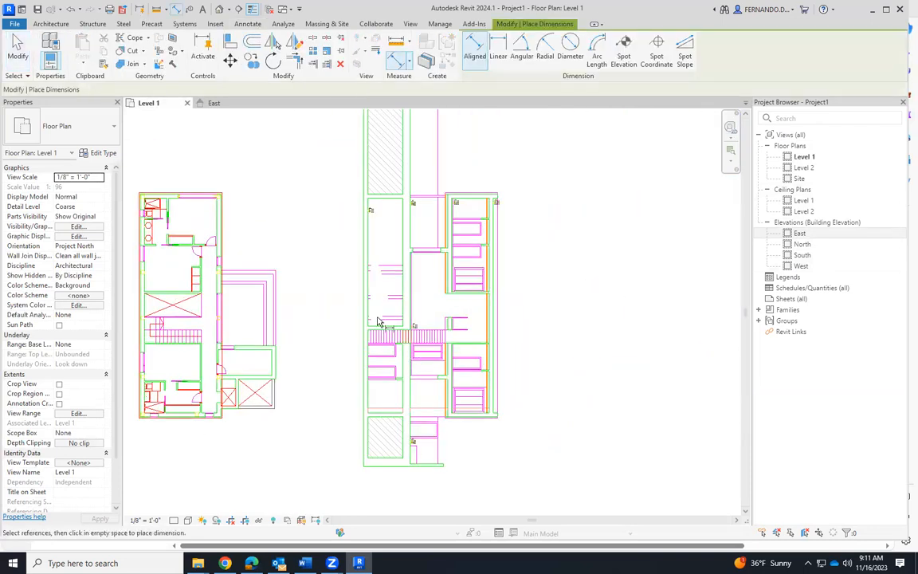
scroll(381, 322, "up", 3)
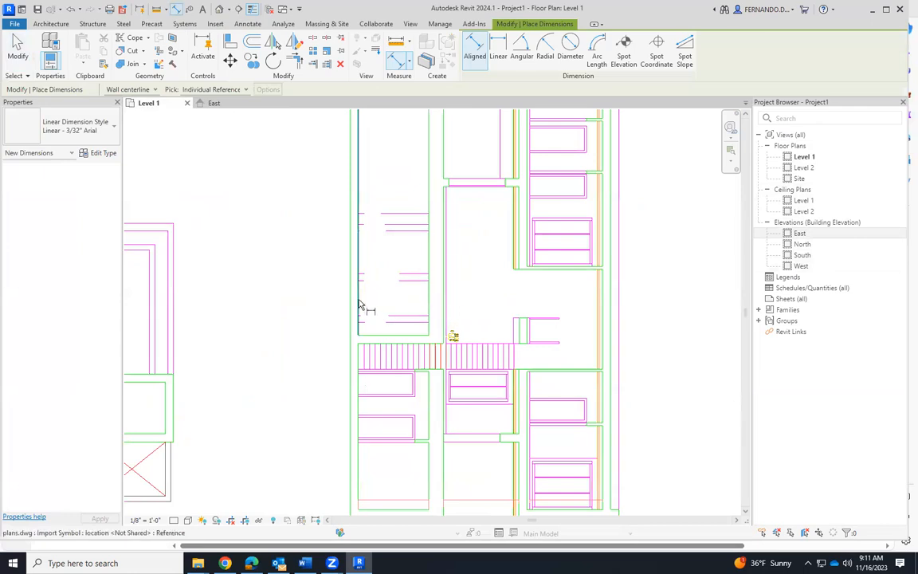
scroll(424, 294, "up", 2)
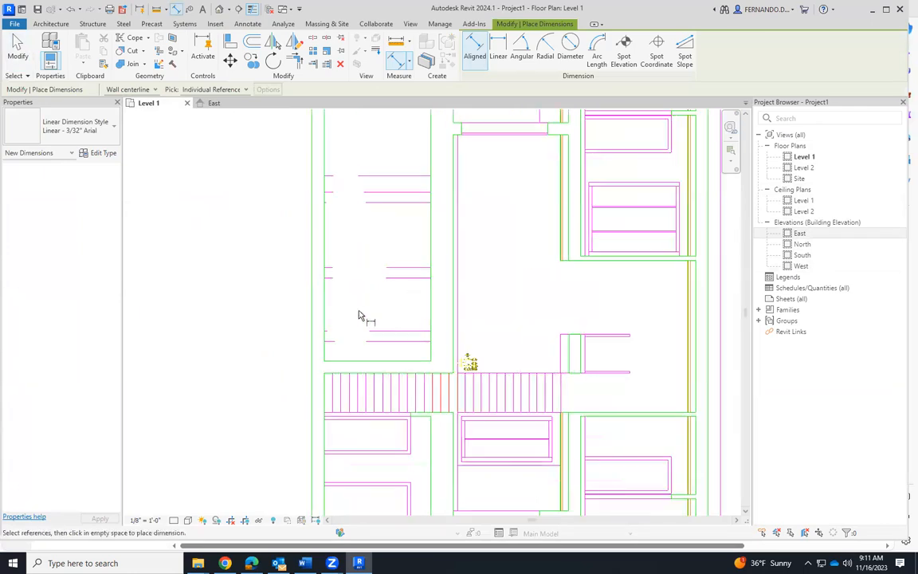
left_click(324, 313)
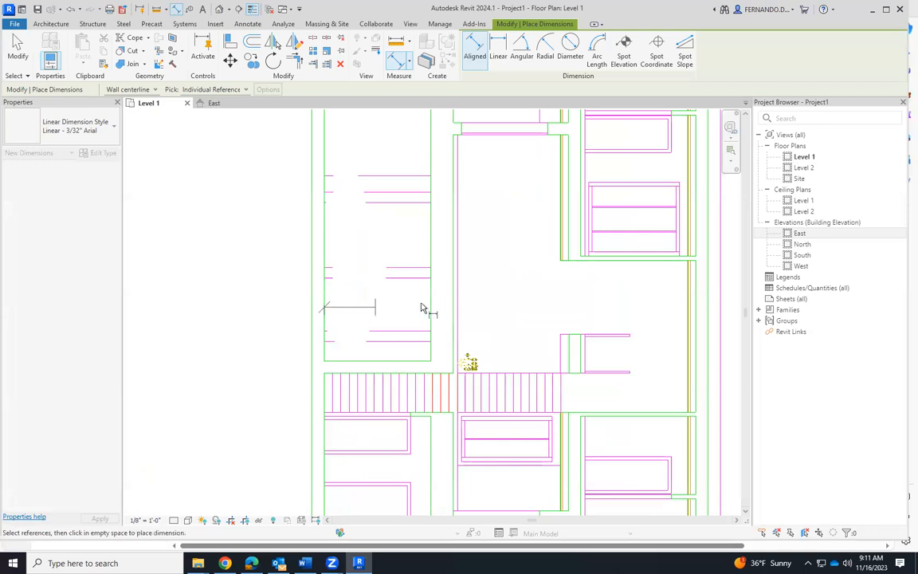
left_click(458, 310)
left_click(398, 258)
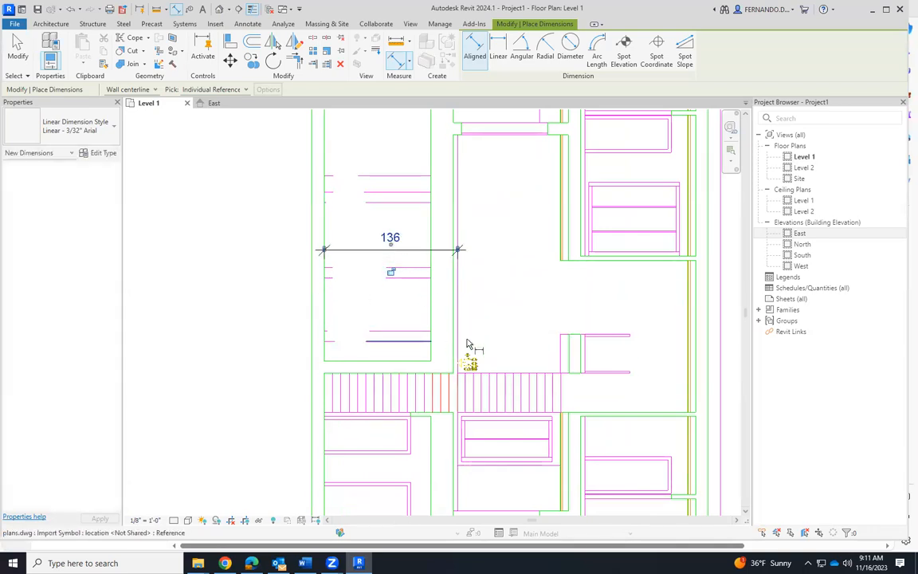
left_click(459, 262)
scroll(567, 243, "up", 1)
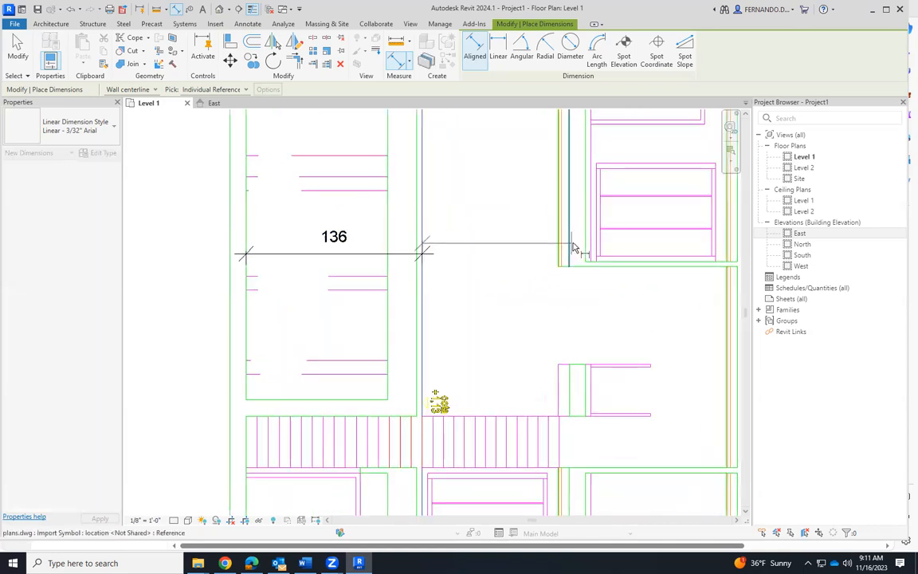
left_click(592, 252)
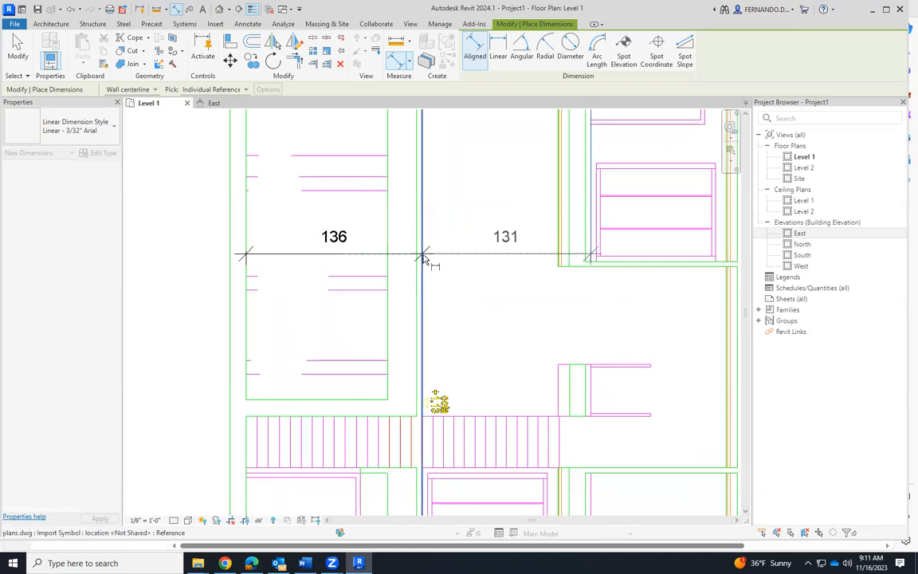
scroll(395, 335, "down", 1)
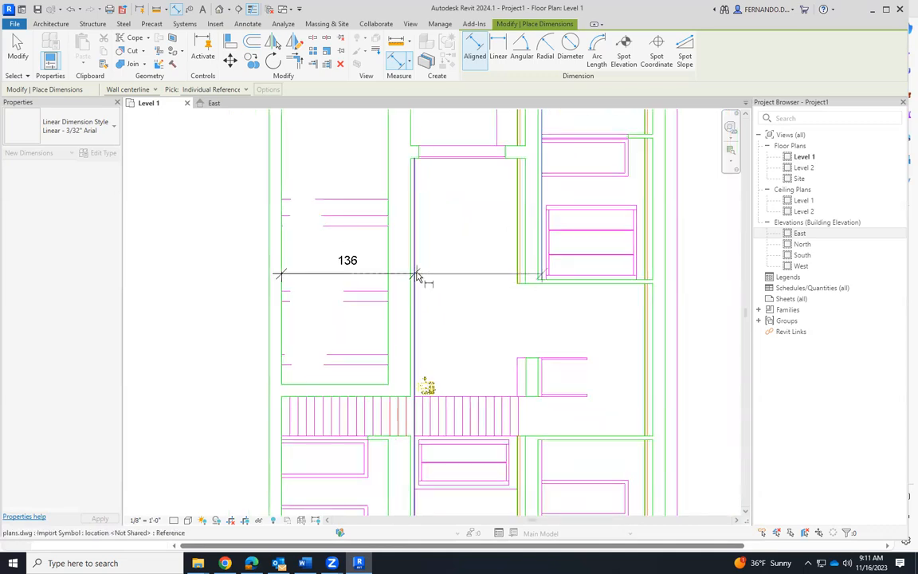
middle_click_drag(510, 324, 554, 301)
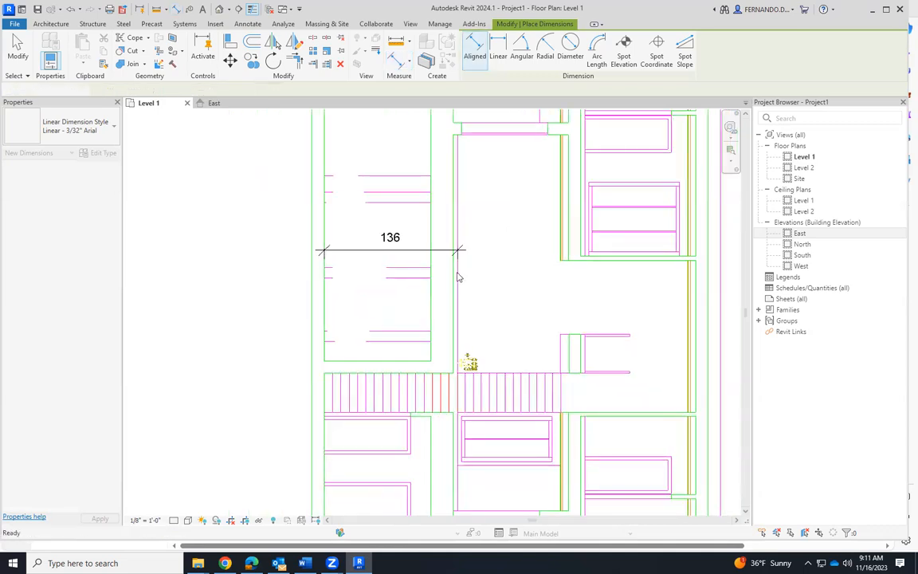
key("Escape")
key("Escape")
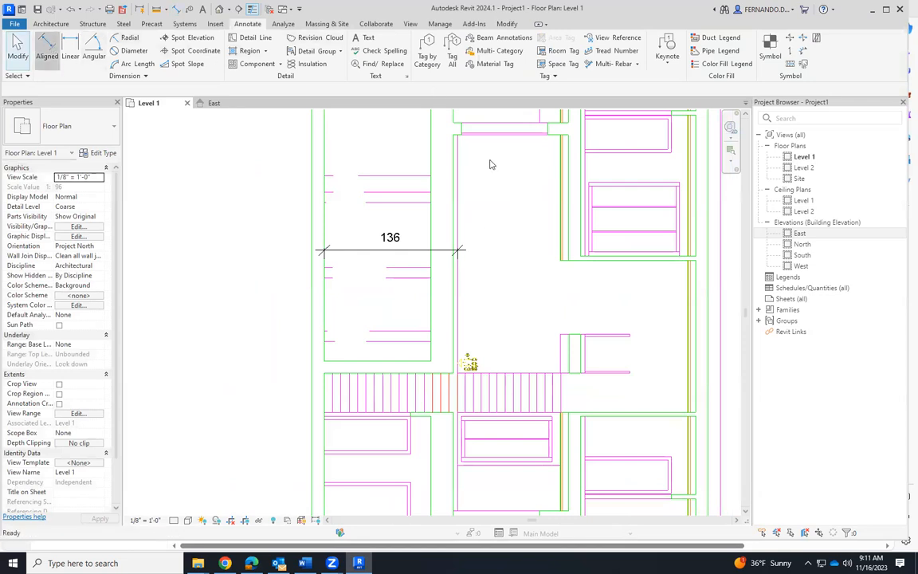
Step: Dimension the middle storey's floor-to-floor height in the sideways section, in line with the lowest storey's dimension
left_click(46, 46)
left_click(460, 200)
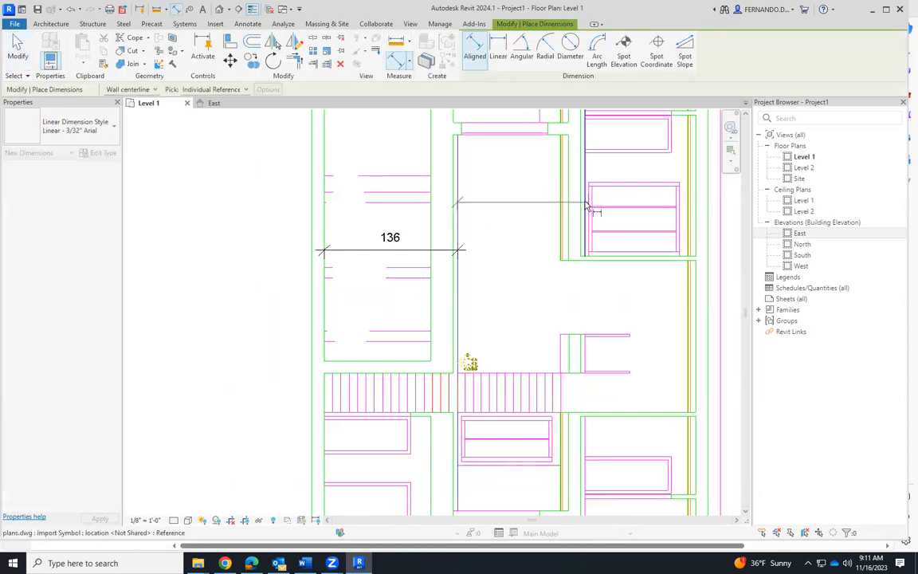
left_click(584, 205)
left_click(456, 252)
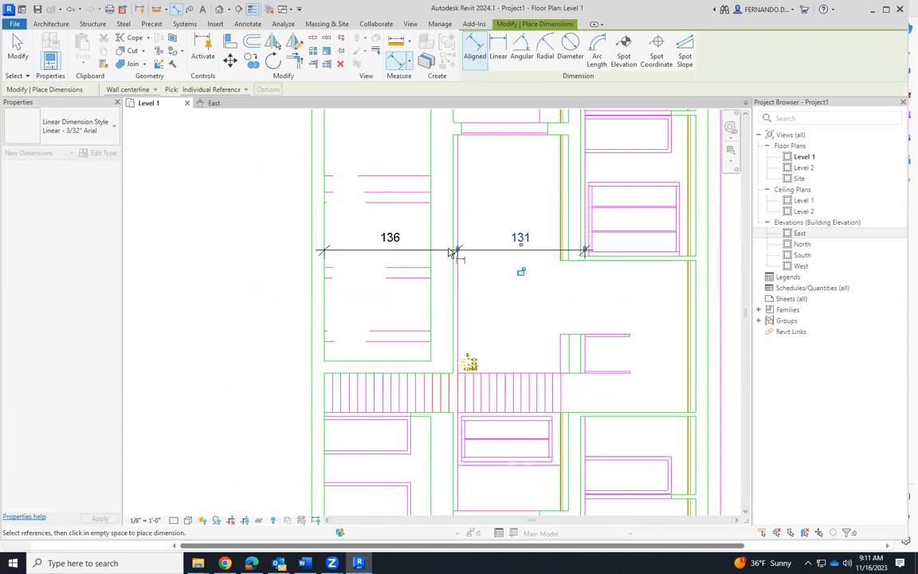
Step: Dimension the top storey's height in the sideways section, in line with the other two storey dimensions
scroll(526, 229, "down", 2)
scroll(564, 238, "up", 4)
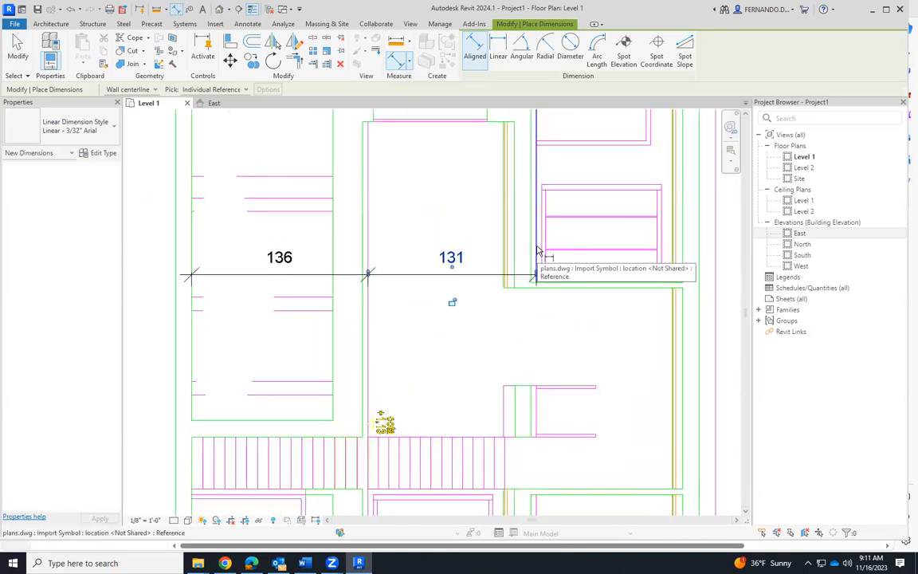
left_click(538, 252)
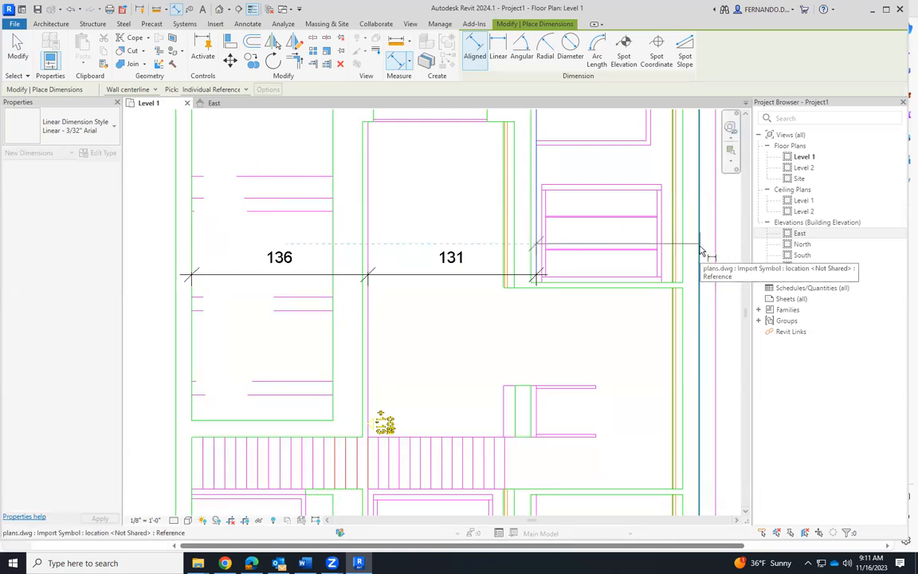
left_click(701, 252)
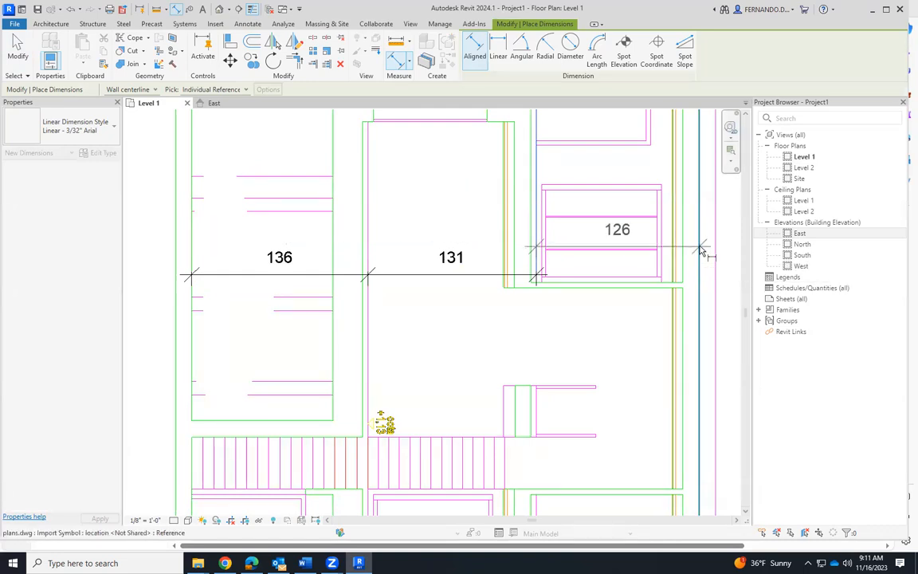
left_click(522, 277)
scroll(351, 253, "down", 5)
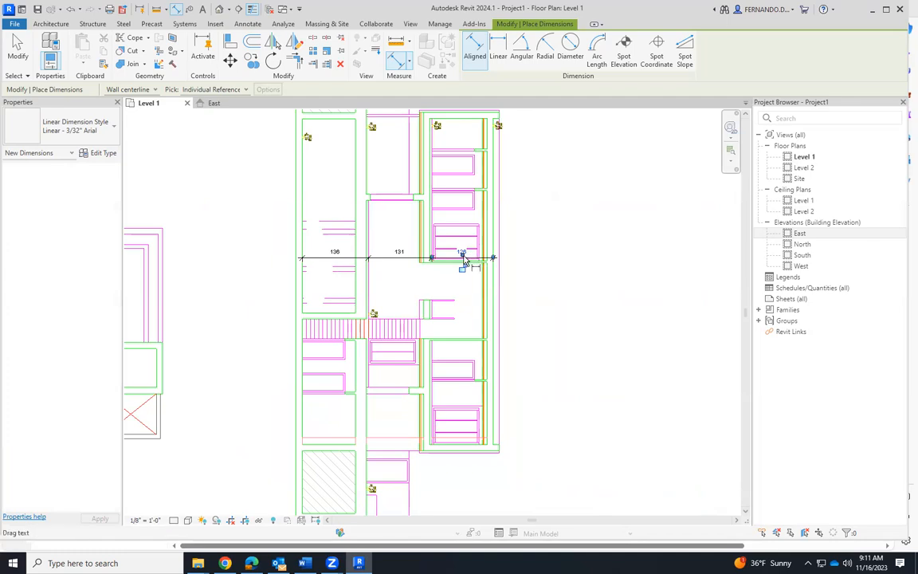
scroll(462, 259, "up", 3)
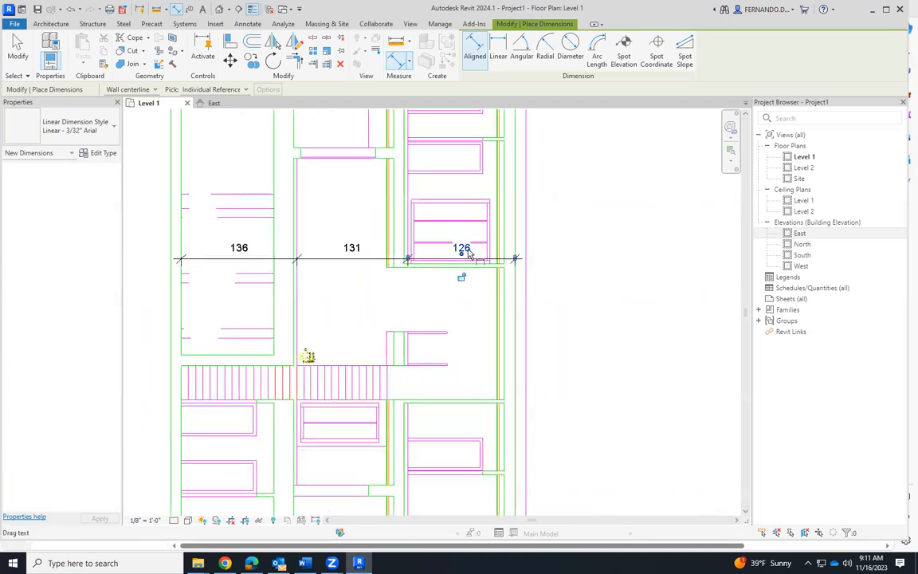
scroll(517, 263, "down", 2)
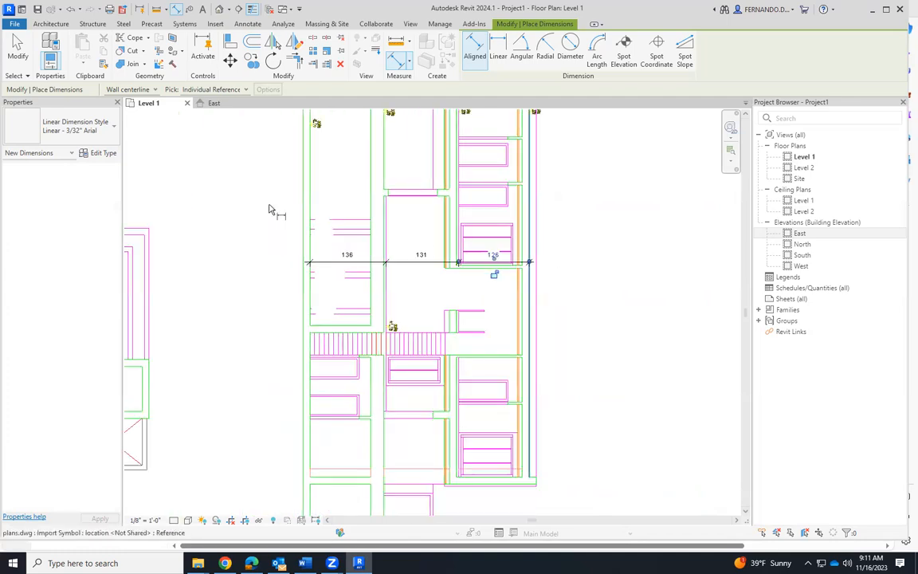
Step: Set Level 2's elevation to 126 inches in the East elevation
left_click(213, 103)
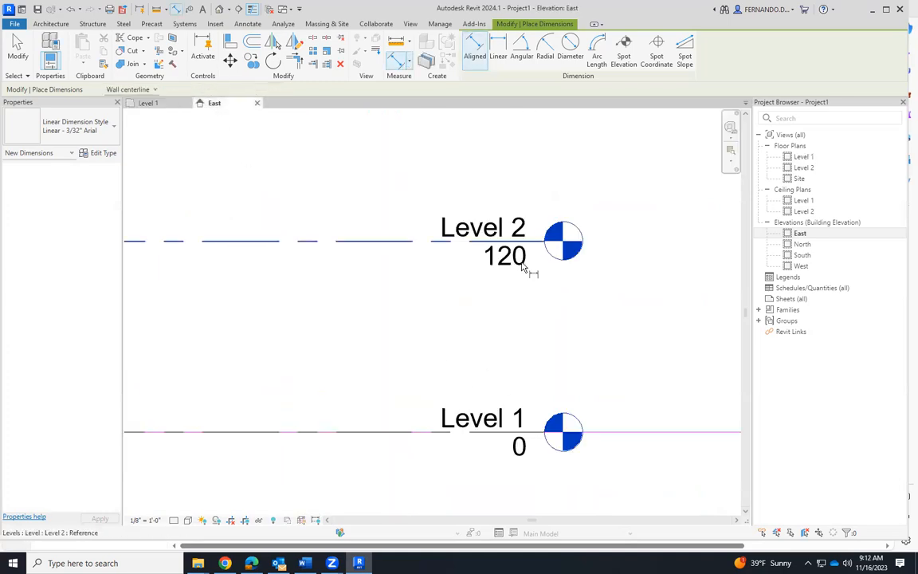
key("Escape")
key("Escape")
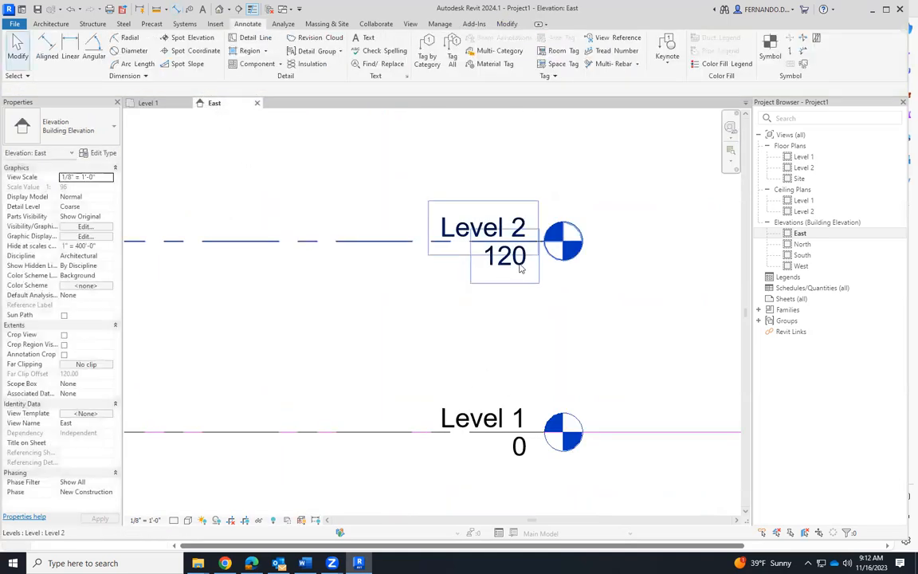
left_click(514, 259)
left_click(515, 256)
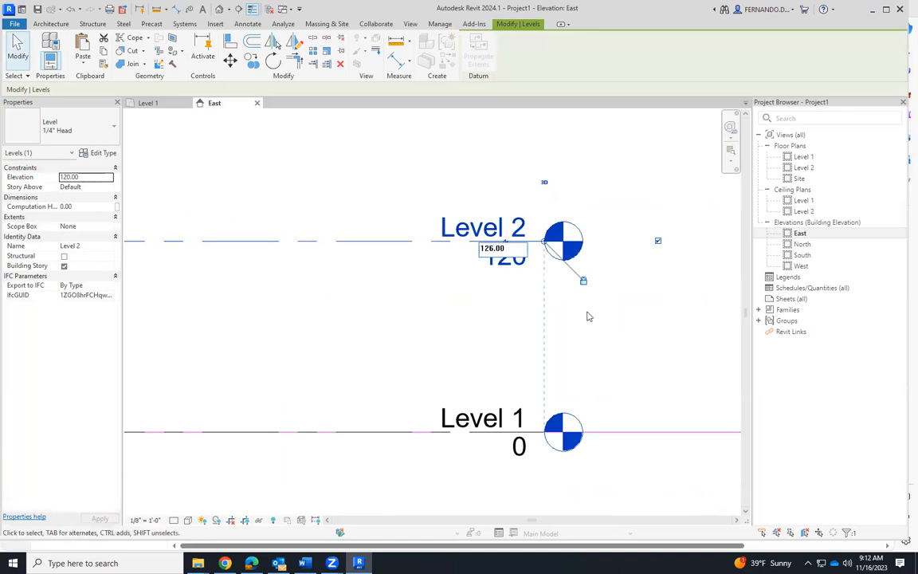
key("Return")
Step: Rename Level 2 as Level 126 and rename its corresponding views as well
left_click(522, 220)
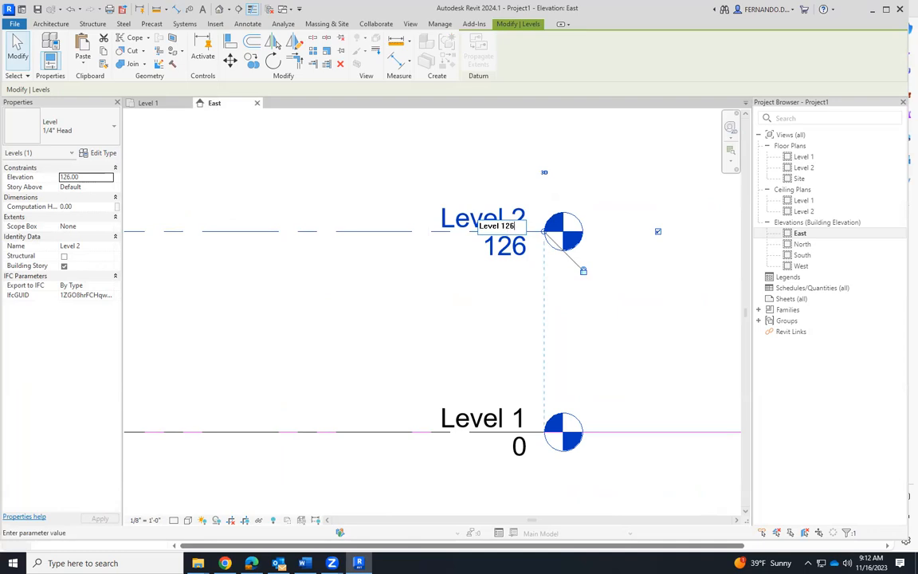
type("Level 126")
key("Return")
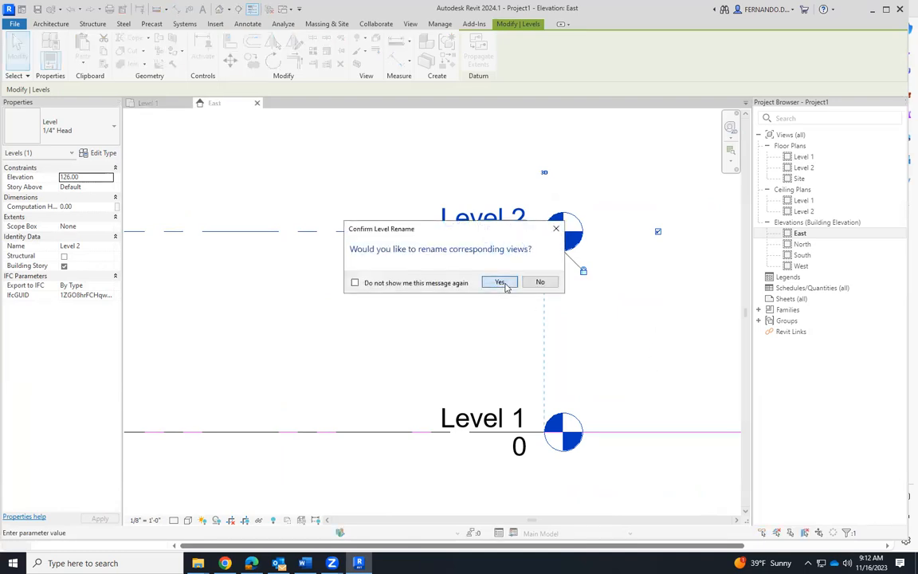
left_click(497, 282)
scroll(629, 357, "down", 2)
scroll(629, 358, "down", 2)
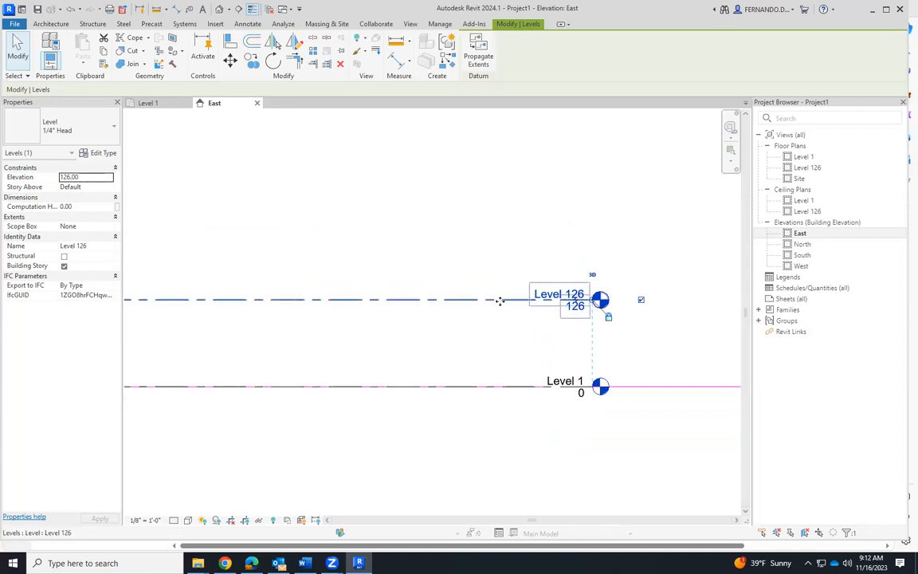
Step: Set the elevation of Level 126 to 136 inches in the East elevation
left_click(160, 103)
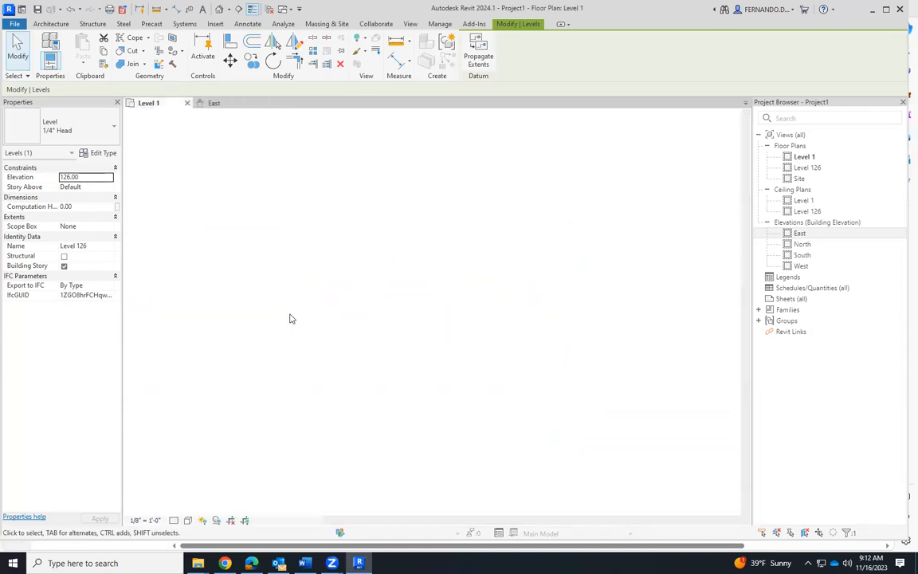
left_click(214, 102)
left_click(568, 299)
scroll(582, 315, "up", 5)
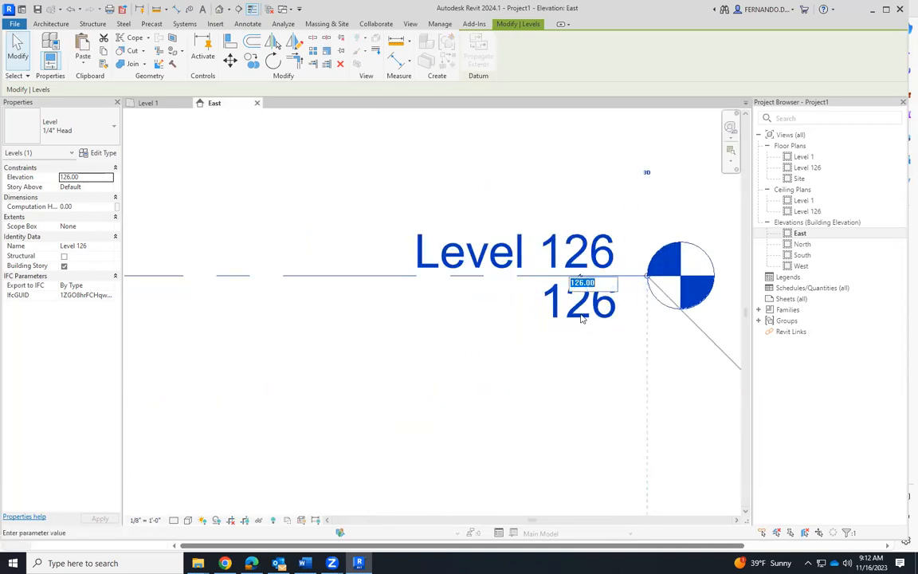
key("Return")
Step: Rename Level 126 as Level 136, including its corresponding views
left_click(586, 225)
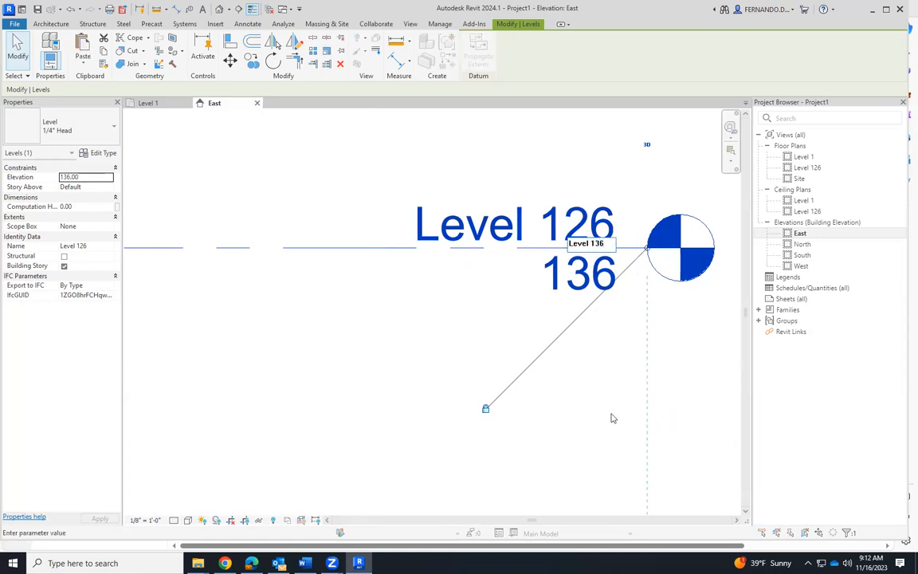
key("Return")
left_click(500, 283)
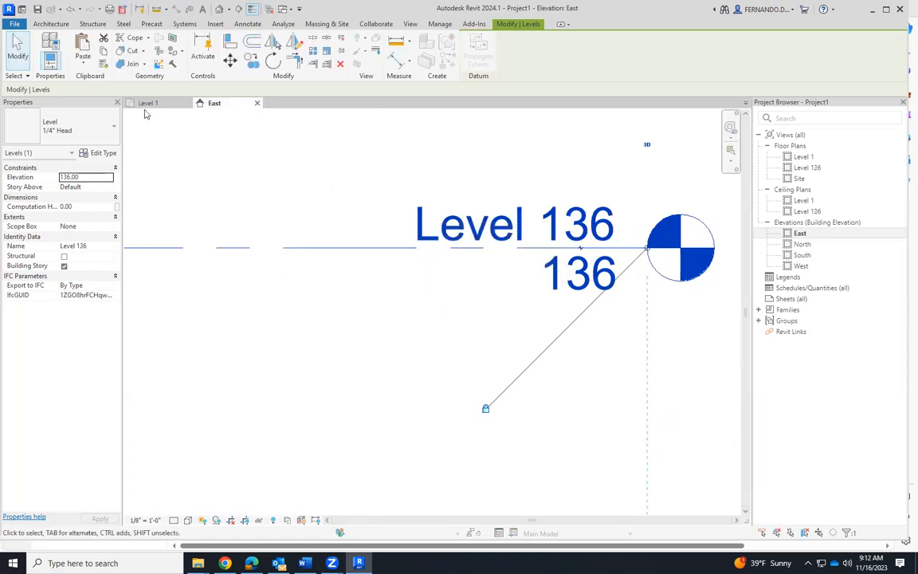
Step: Check the storey heights in the Level 1 plan and copy Level 136 upward by 131 inches in the East elevation
left_click(147, 104)
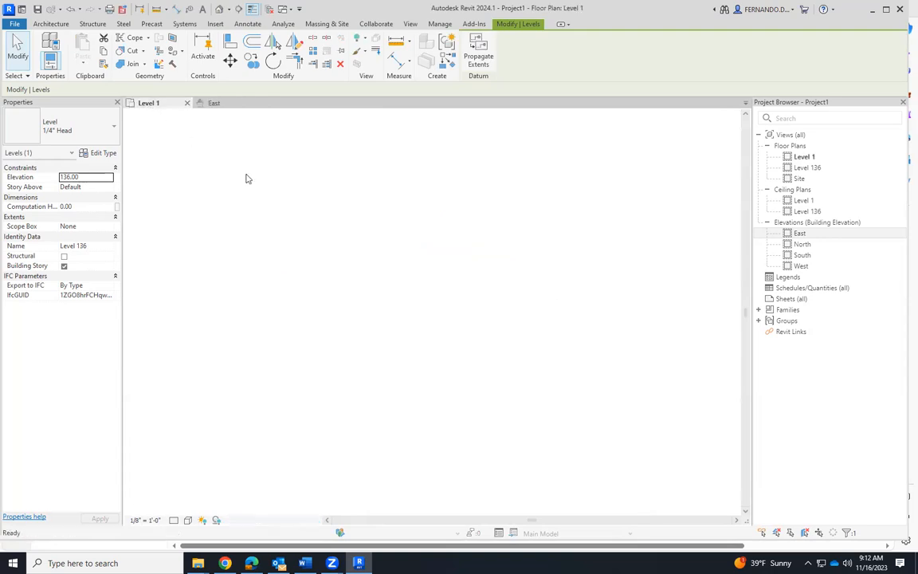
left_click(213, 103)
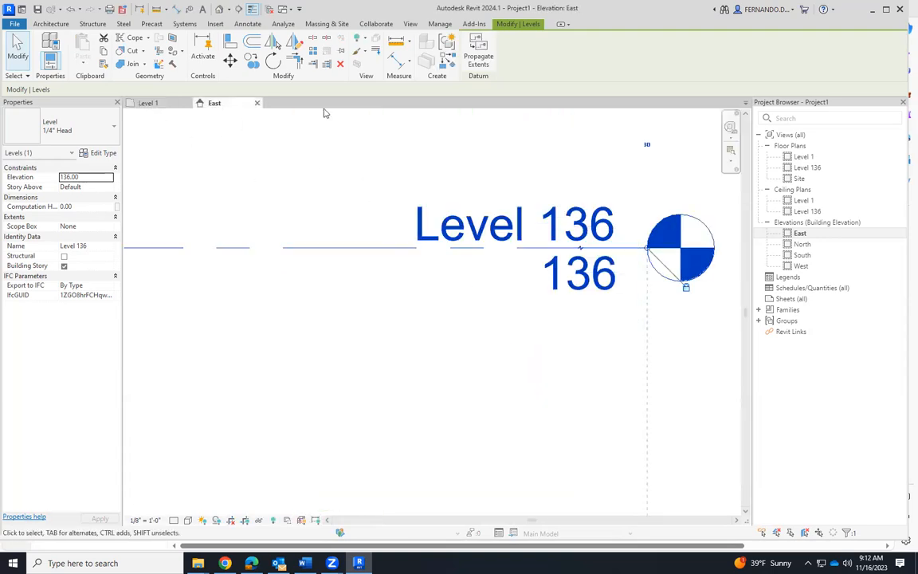
left_click(252, 62)
scroll(638, 351, "down", 3)
left_click(556, 320)
type("1")
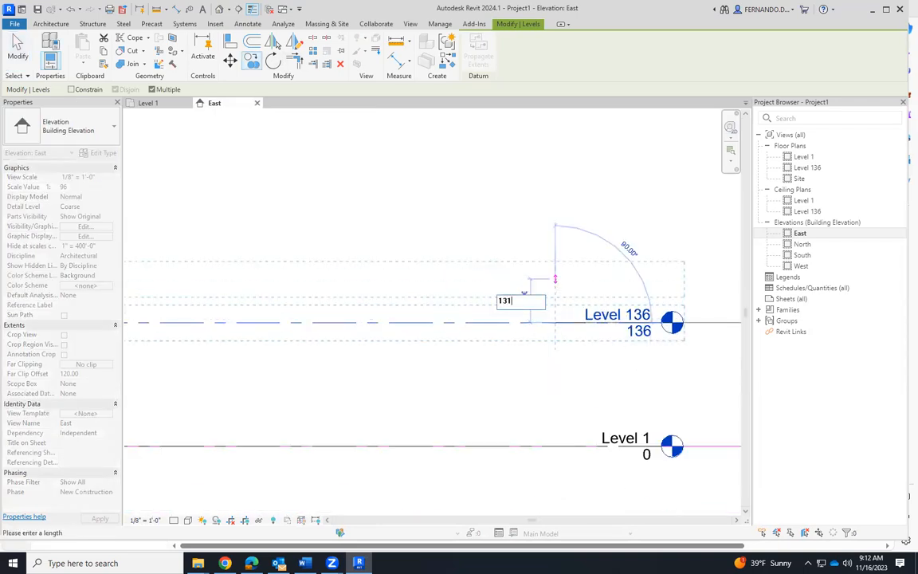
type("31")
key("Return")
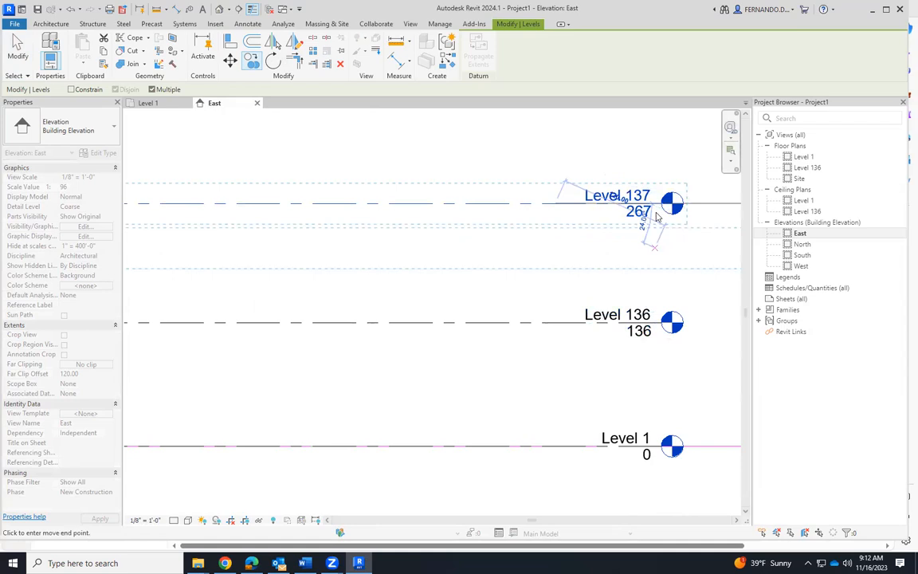
key("Escape")
Step: Rename the newly copied level above Level 136 as Level 267
scroll(651, 190, "up", 2)
scroll(654, 232, "up", 1)
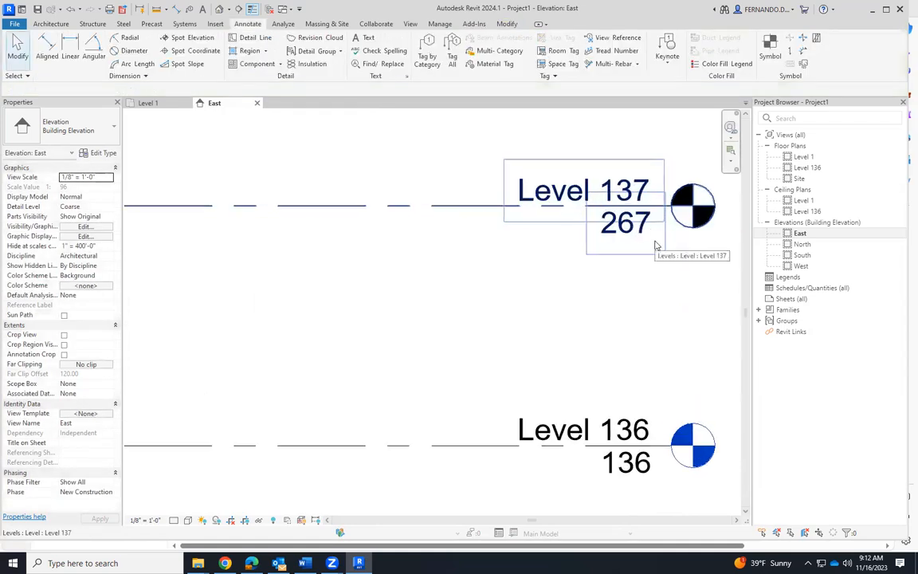
double_click(643, 196)
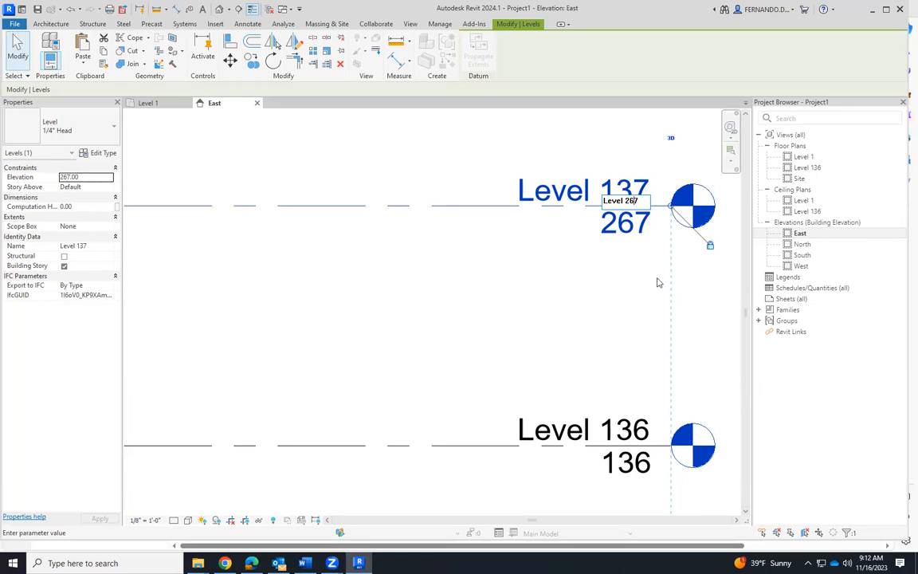
key("Return")
scroll(556, 327, "down", 4)
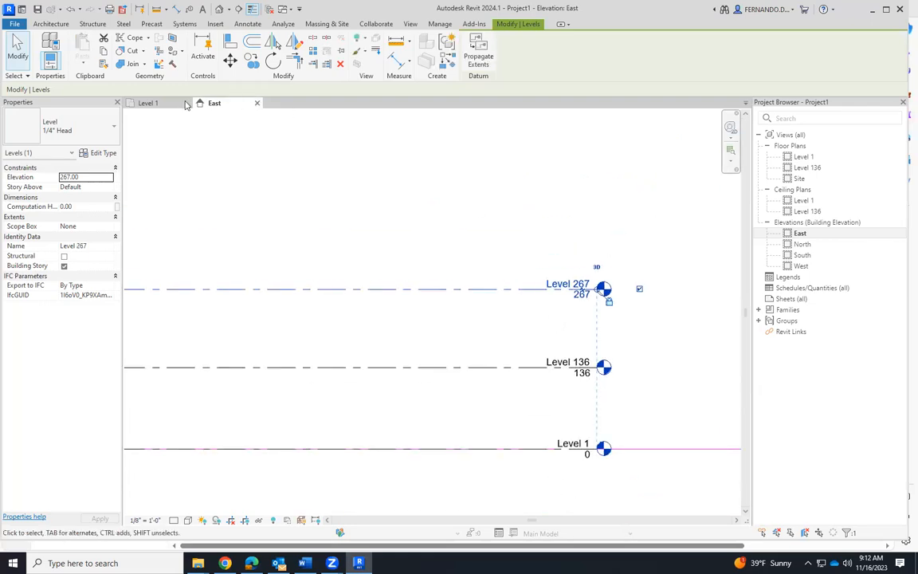
Step: Check the last storey dimension in the Level 1 plan and copy Level 267 upward by 126 inches in the East elevation
left_click(162, 104)
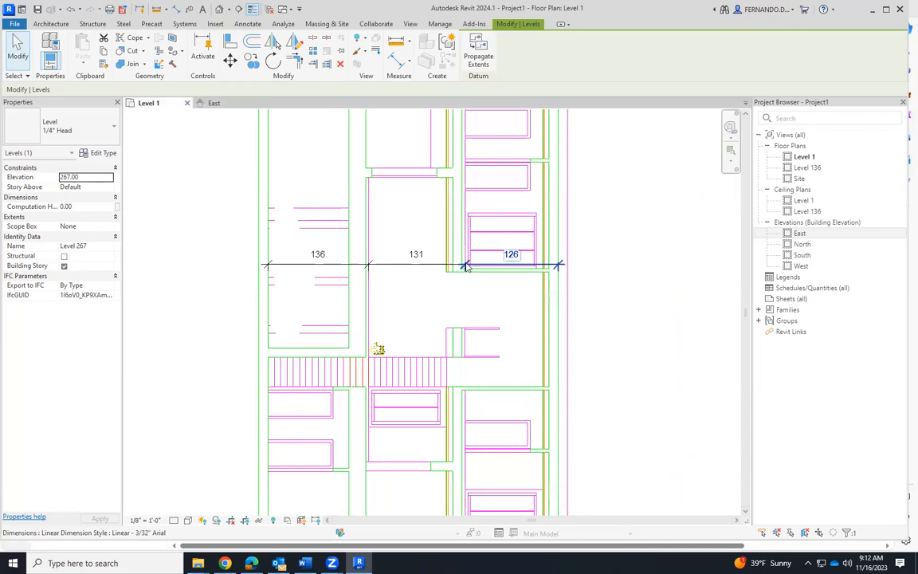
left_click(209, 104)
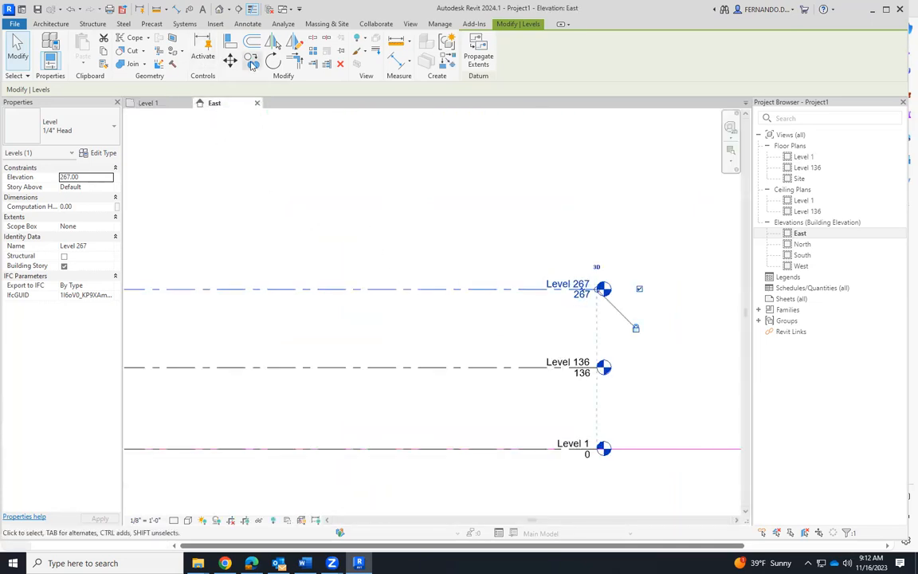
left_click(253, 64)
left_click(438, 289)
type("126")
key("Return")
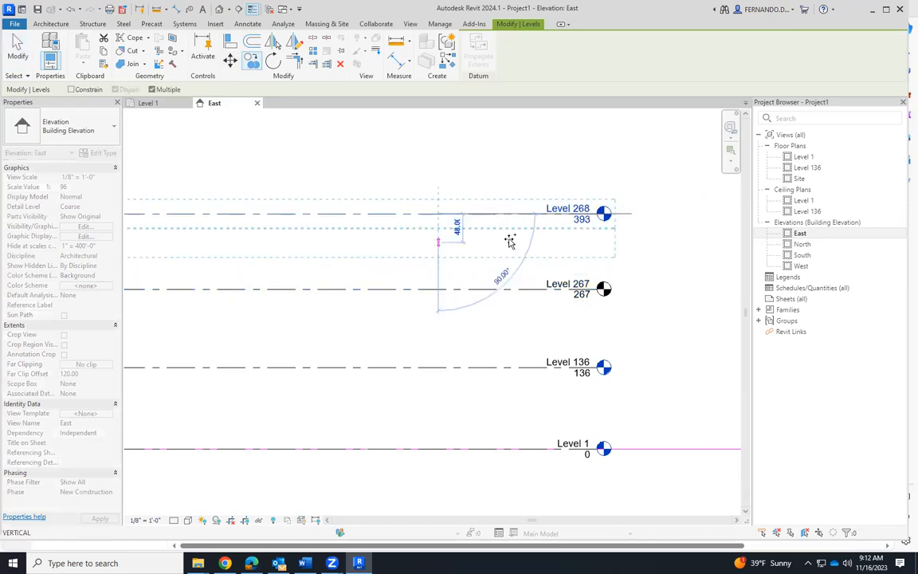
key("Escape")
Step: Rename the topmost copied level as Level 393 and clear the selection
scroll(586, 205, "up", 2)
scroll(584, 204, "up", 2)
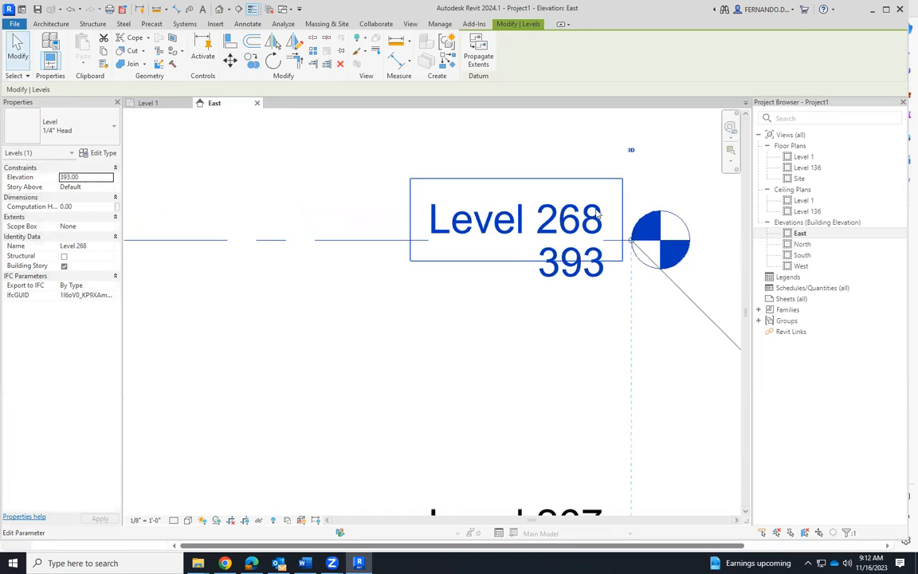
left_click(594, 215)
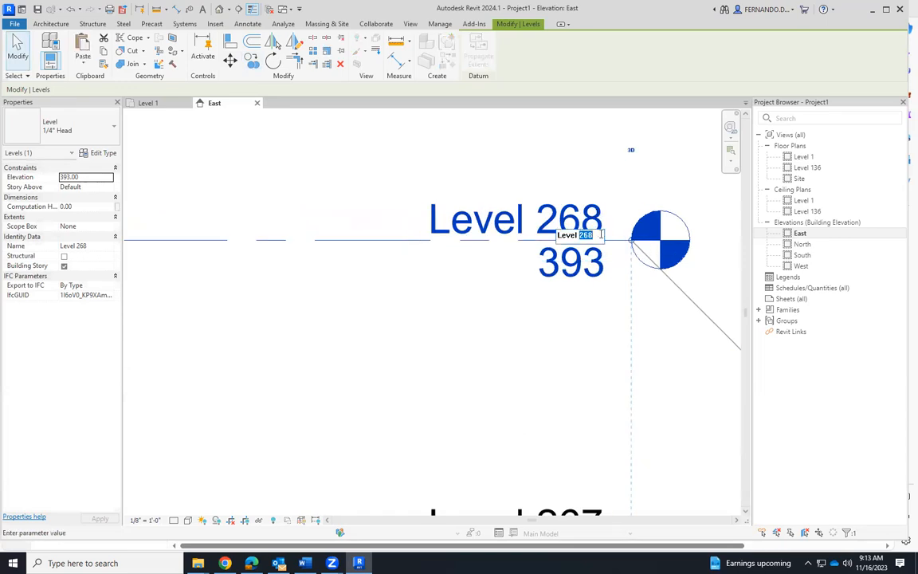
key("Return")
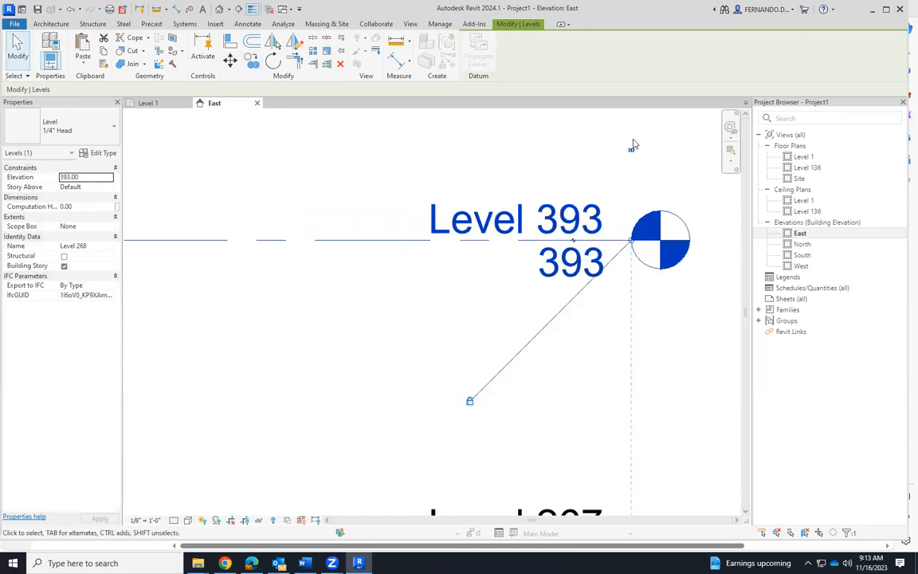
scroll(510, 255, "down", 4)
scroll(637, 316, "down", 2)
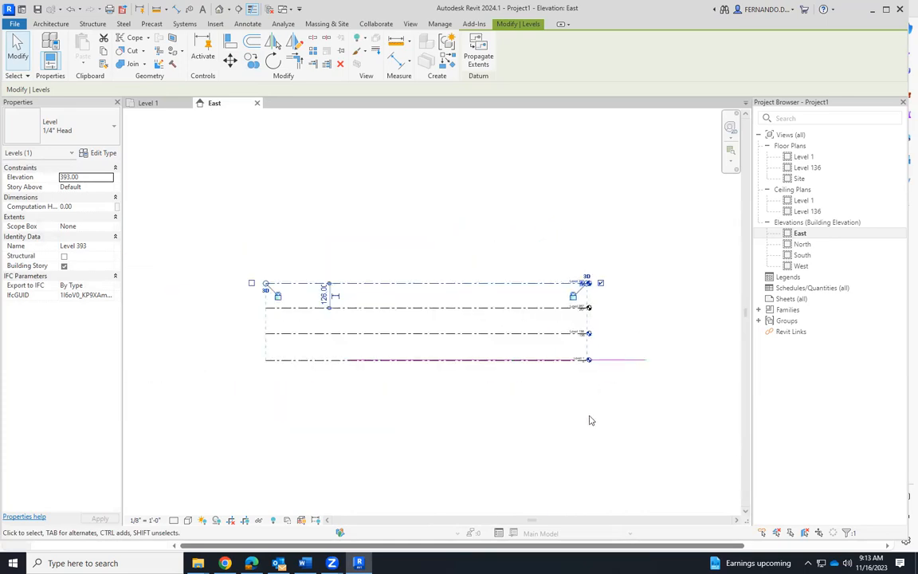
left_click(514, 411)
scroll(572, 390, "up", 4)
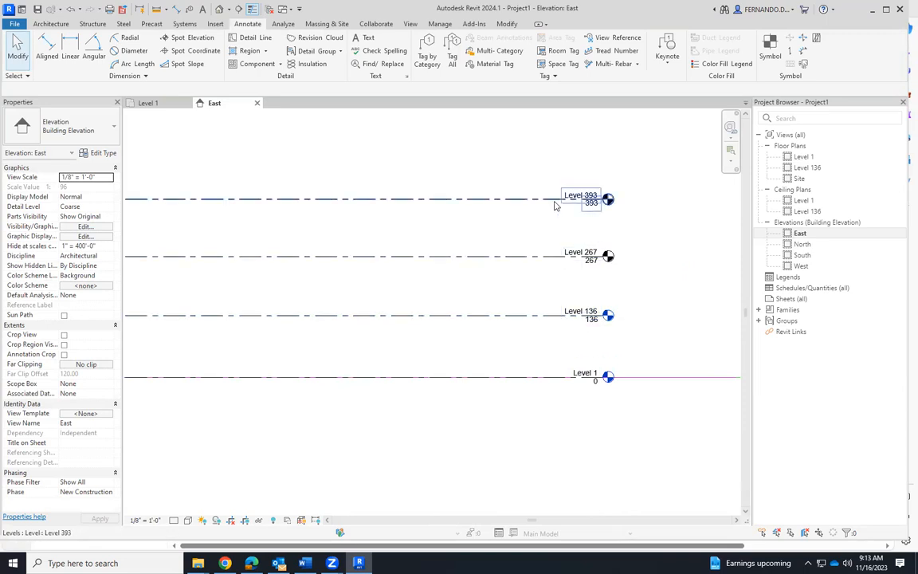
Step: Examine the imported drawings in the Level 1 floor plan, from the section to the leftmost plan's walls and columns
left_click(139, 106)
scroll(604, 386, "down", 4)
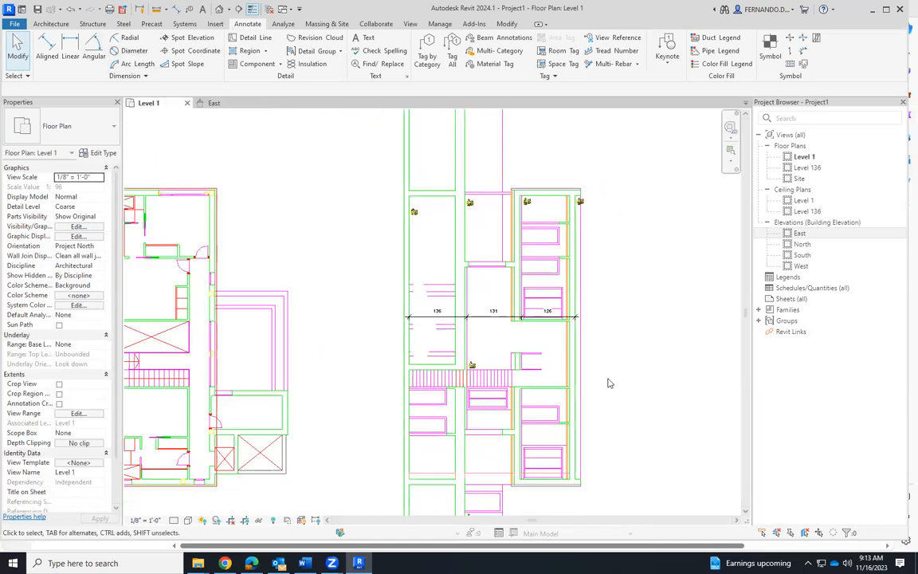
scroll(668, 366, "down", 5)
scroll(358, 341, "up", 3)
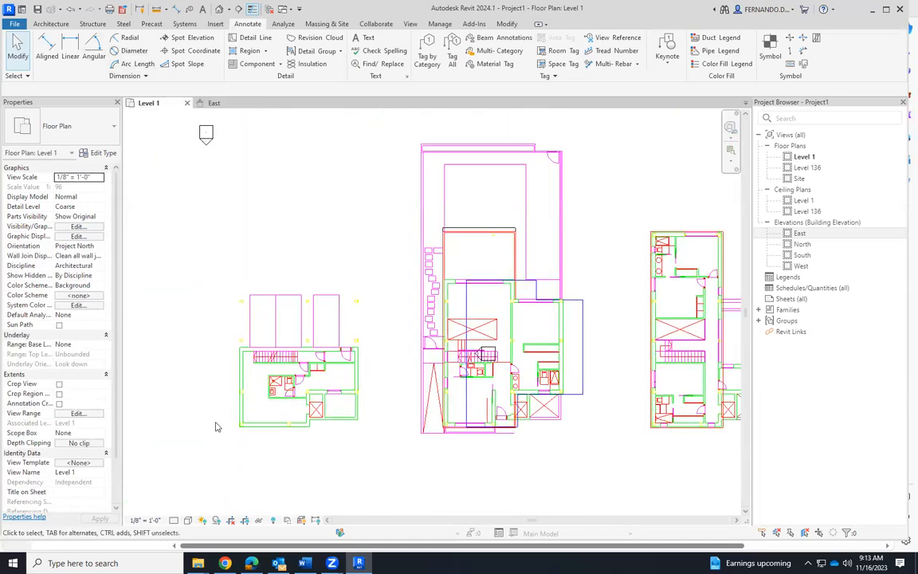
scroll(227, 295, "up", 3)
scroll(209, 283, "up", 3)
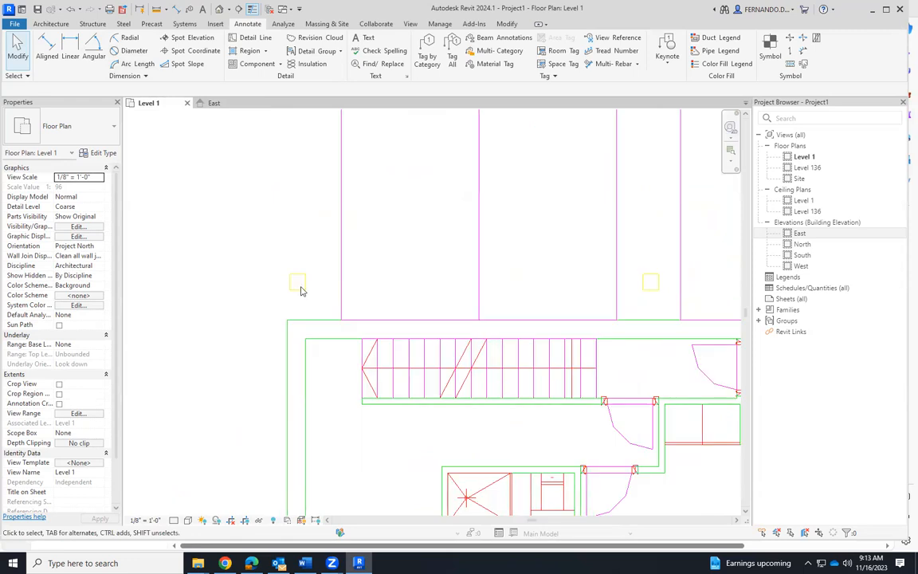
scroll(302, 293, "up", 4)
scroll(299, 299, "down", 8)
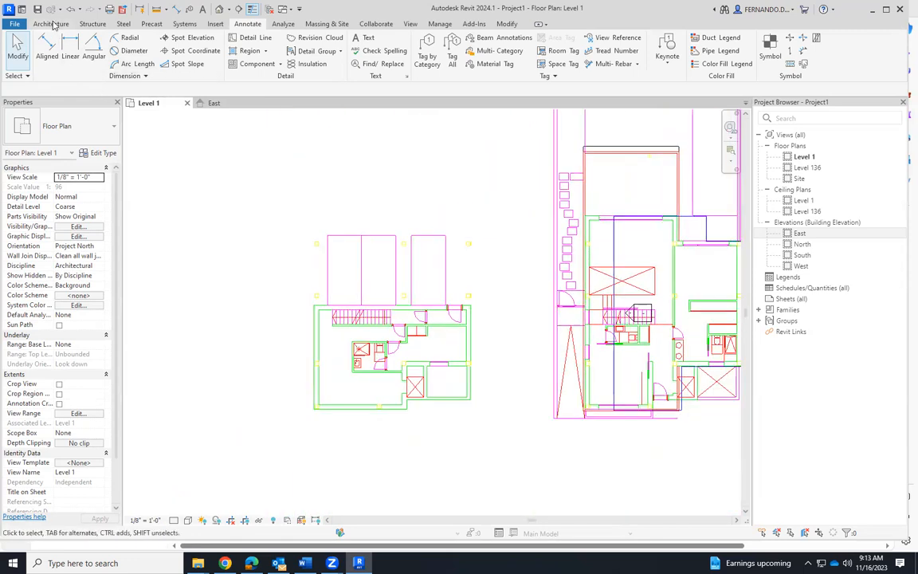
Step: Add aligned dimensions to the thickness of the leftmost plan's west exterior wall and of the thin wall below the staircase
left_click(51, 24)
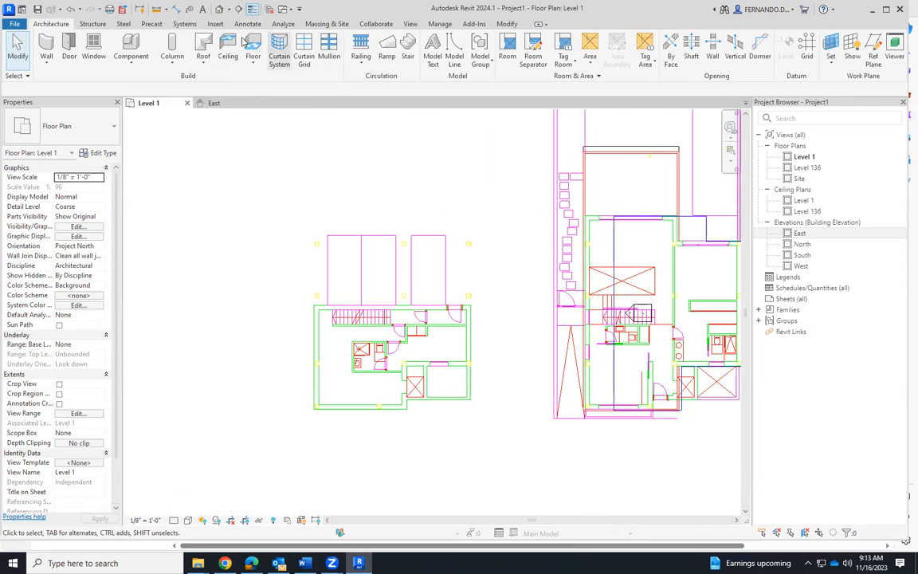
left_click(247, 24)
left_click(47, 47)
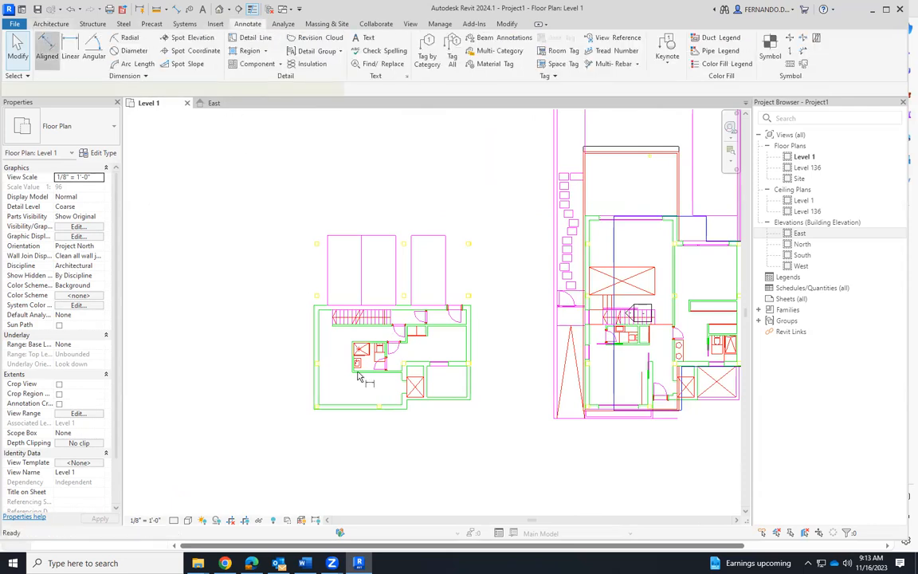
scroll(323, 348, "up", 6)
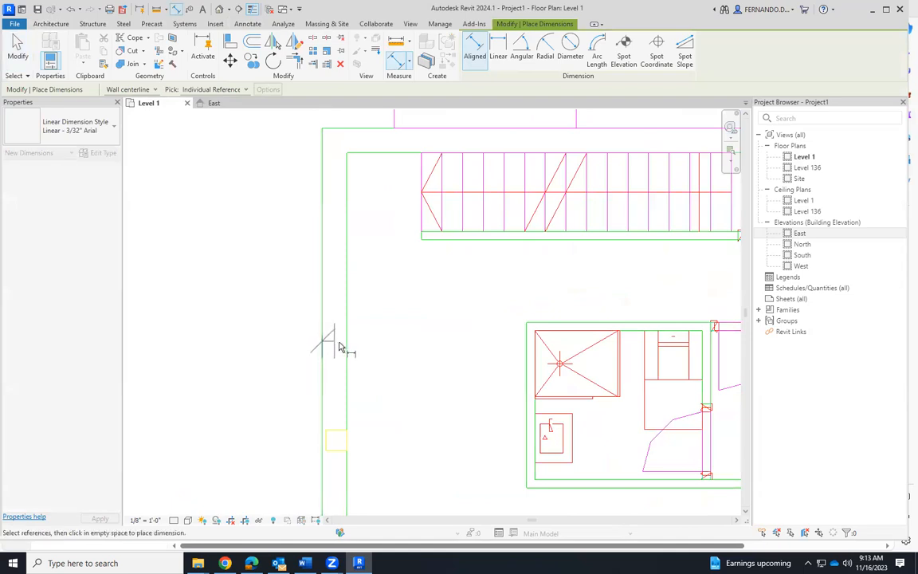
left_click(348, 354)
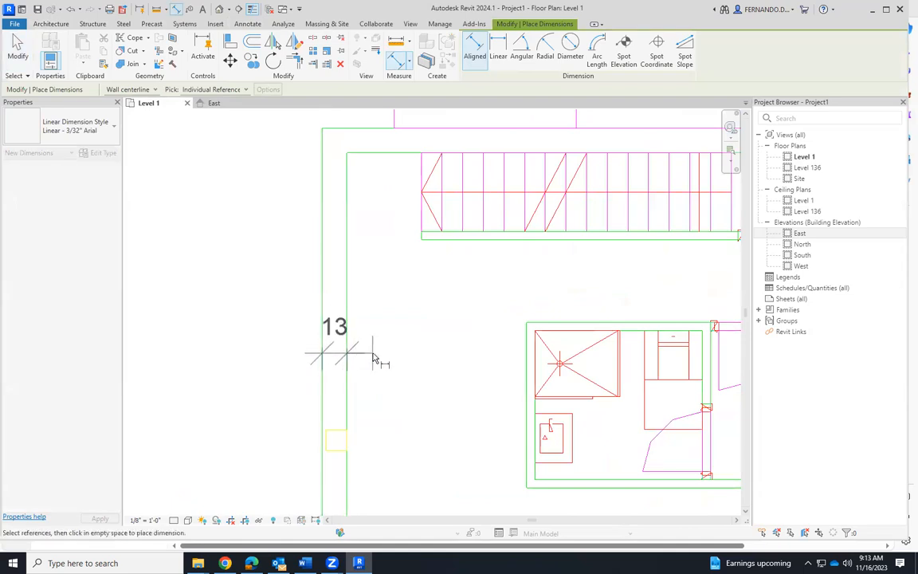
left_click(373, 337)
left_click(478, 241)
left_click(398, 251)
Step: Add an aligned dimension to the thickness of the wall between the crossed shaft and the adjoining room
scroll(394, 261, "down", 2)
scroll(566, 412, "down", 2)
scroll(605, 415, "up", 4)
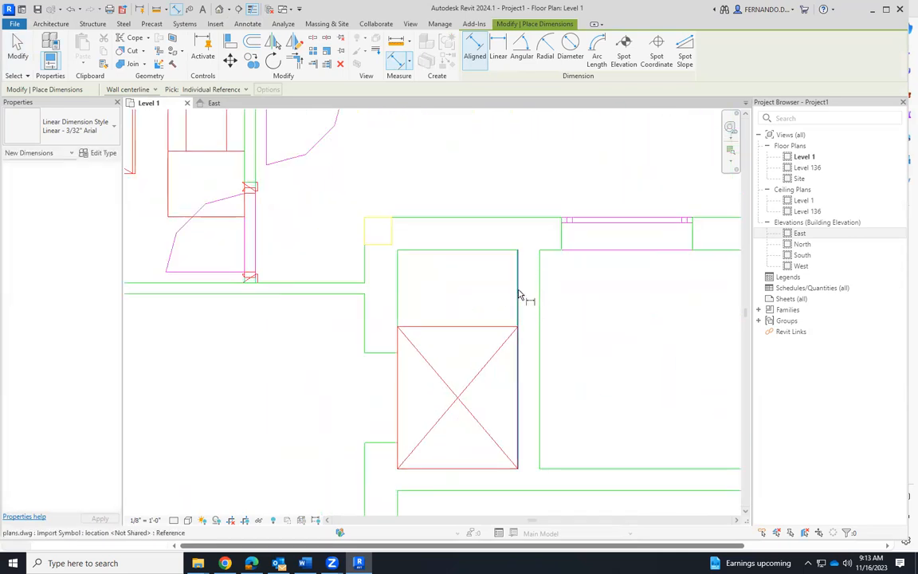
left_click(519, 295)
left_click(541, 299)
left_click(550, 323)
scroll(572, 347, "down", 3)
scroll(571, 347, "up", 1)
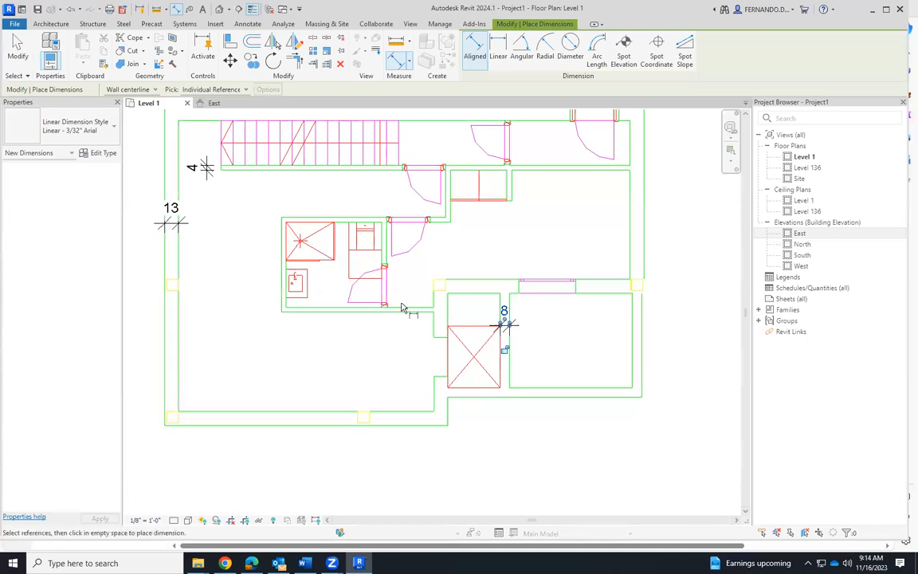
scroll(193, 151, "up", 3)
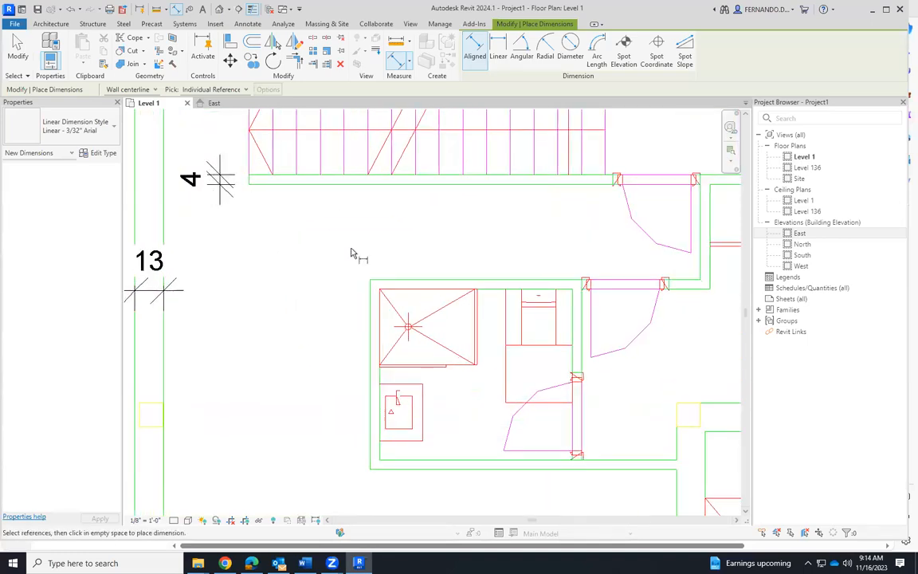
scroll(351, 254, "down", 5)
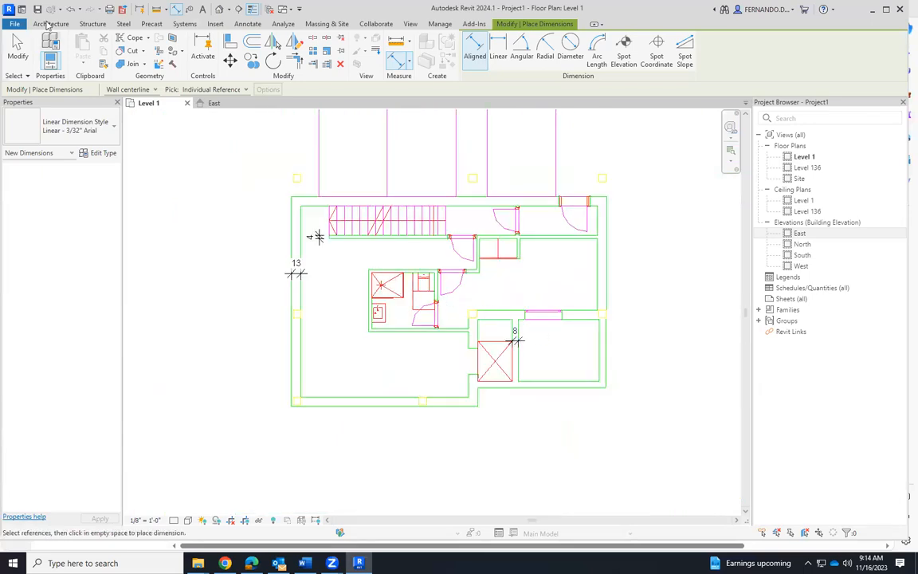
Step: Start an architectural wall and duplicate the Generic - 8" wall type as WALL 13"
left_click(49, 25)
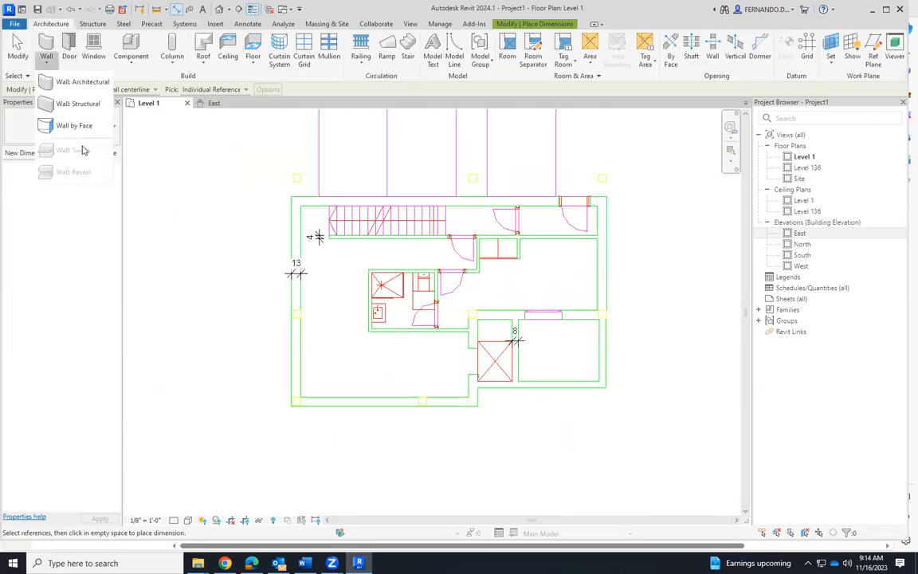
left_click(83, 83)
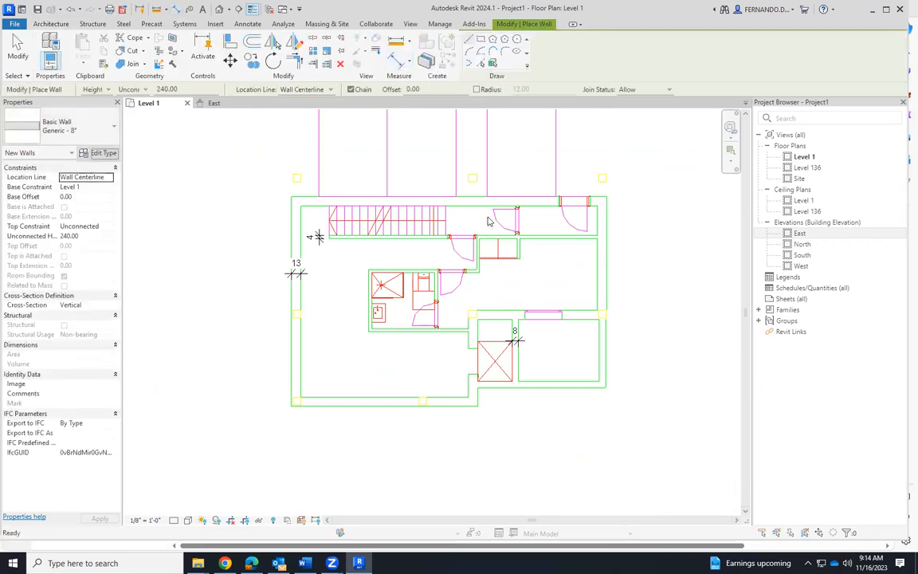
left_click(858, 164)
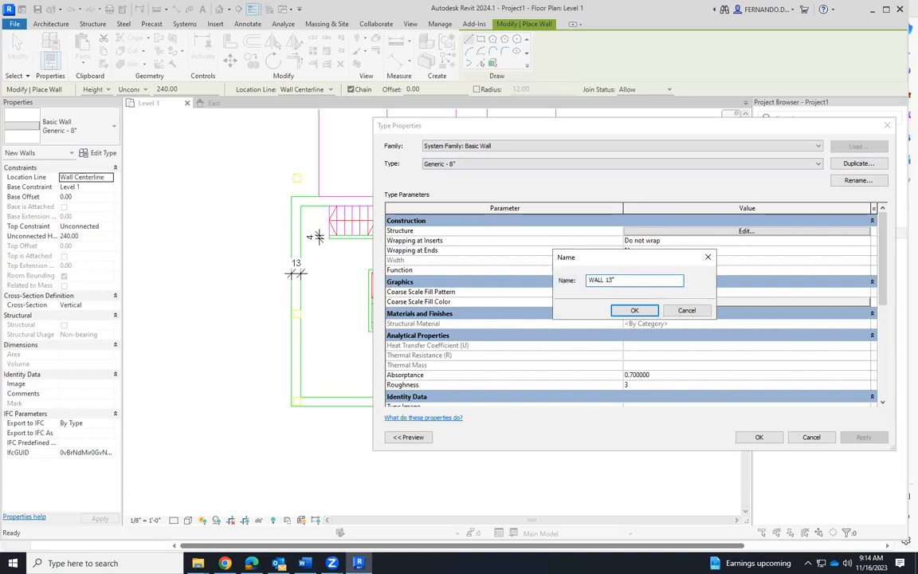
left_click(636, 311)
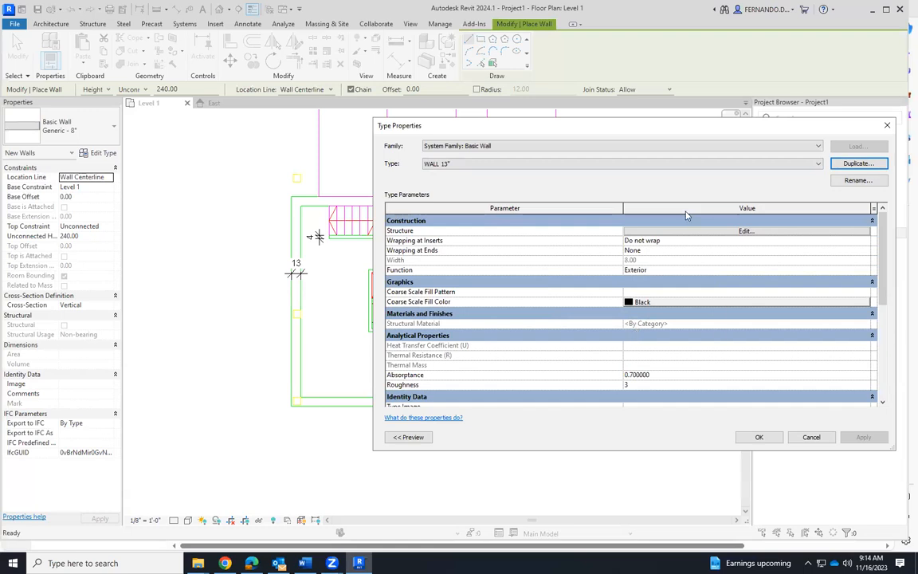
Step: Duplicate the wall type two more times, naming the copies WALL 8" and WALL 4
left_click(859, 164)
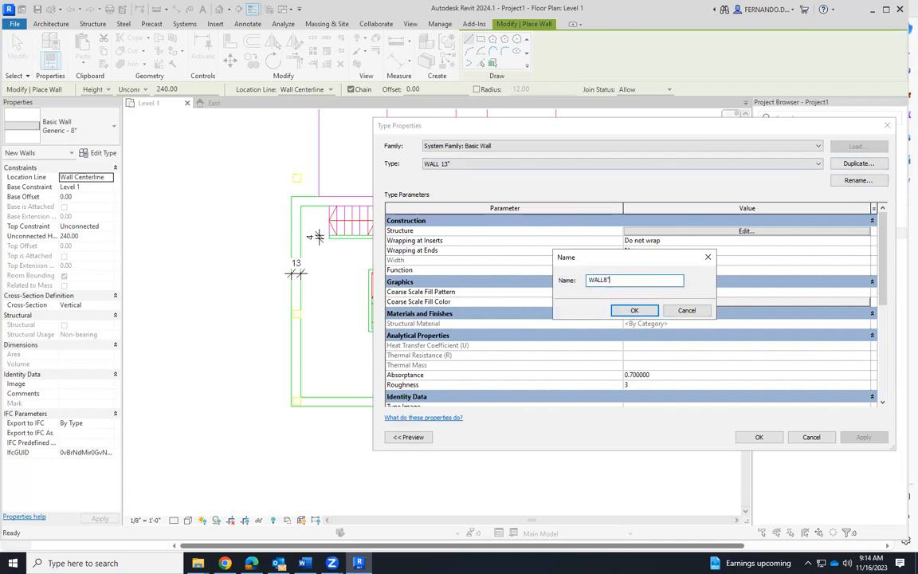
left_click(635, 312)
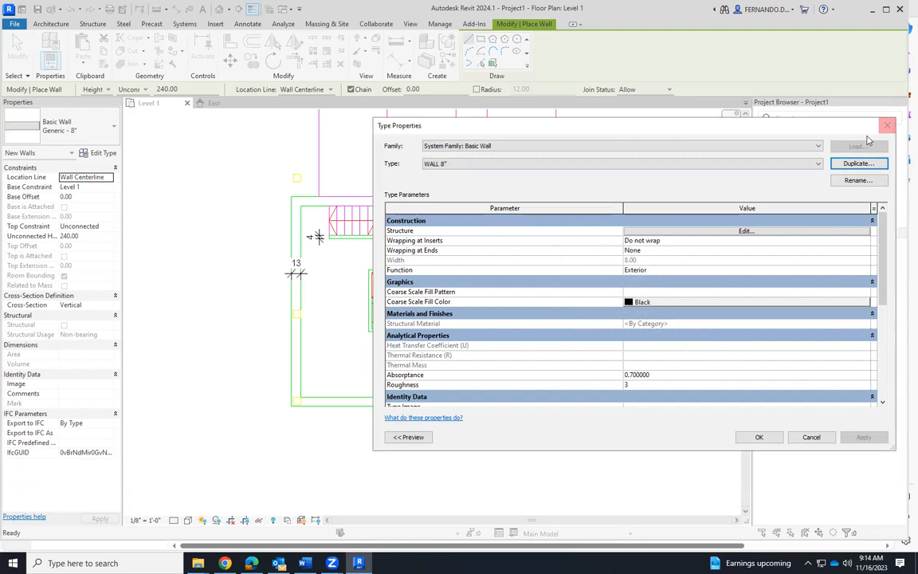
left_click(858, 165)
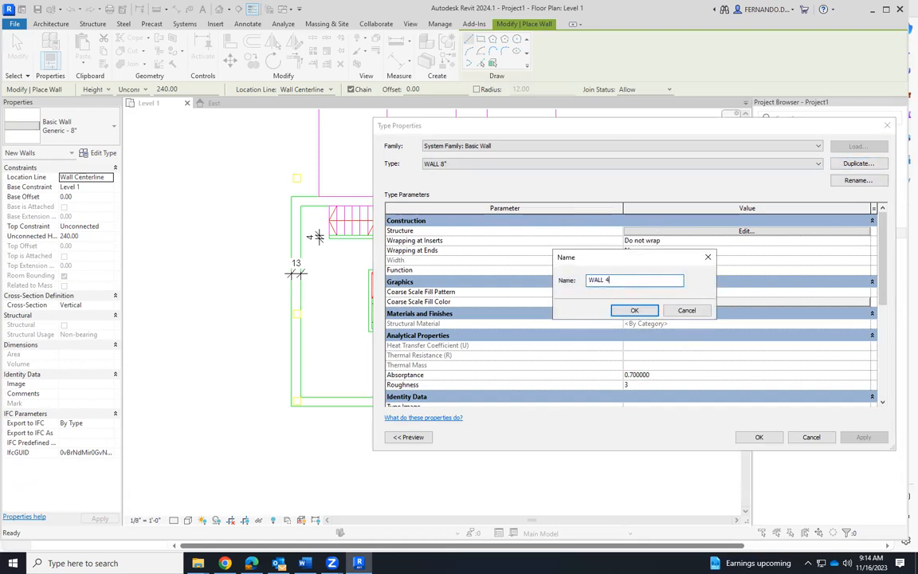
left_click(632, 311)
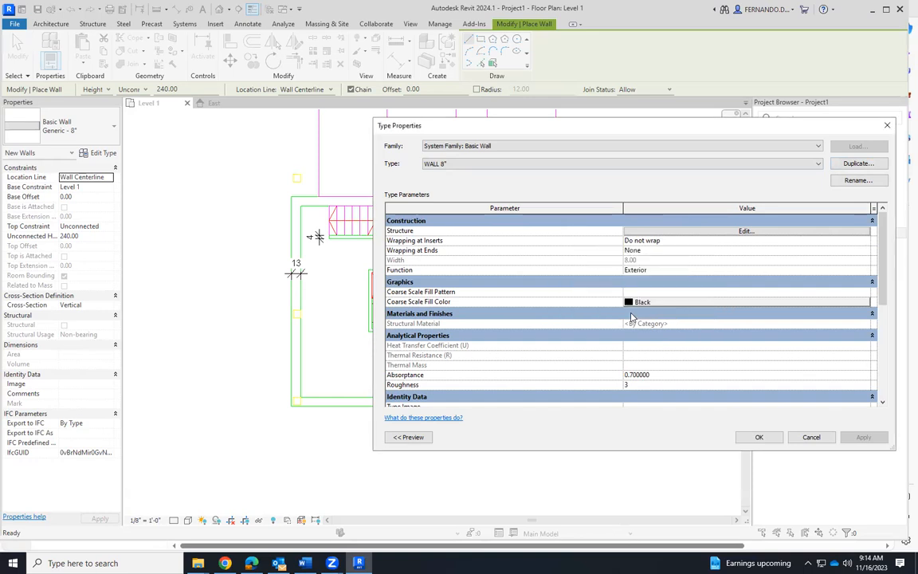
Step: Set the structure layer thickness of the WALL 4" type to 4 inches
left_click(741, 231)
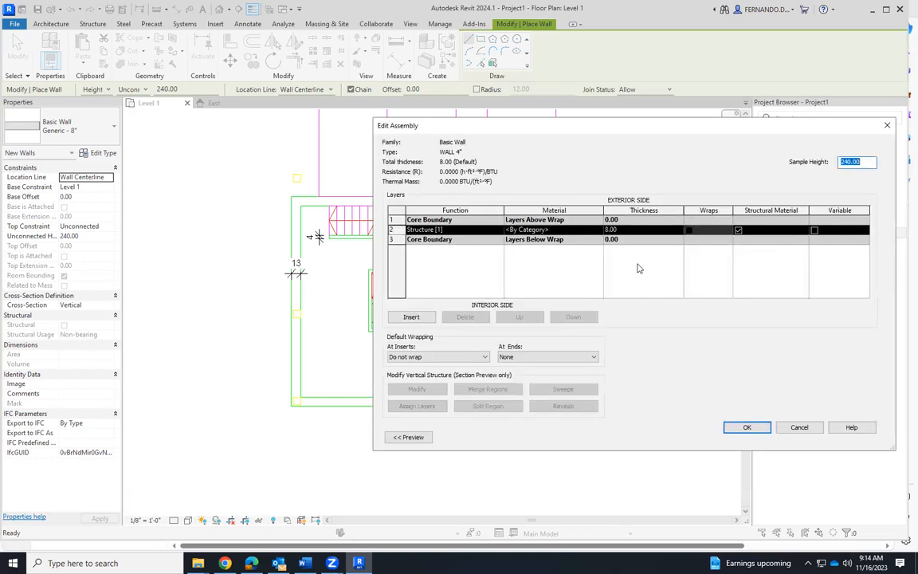
left_click(615, 230)
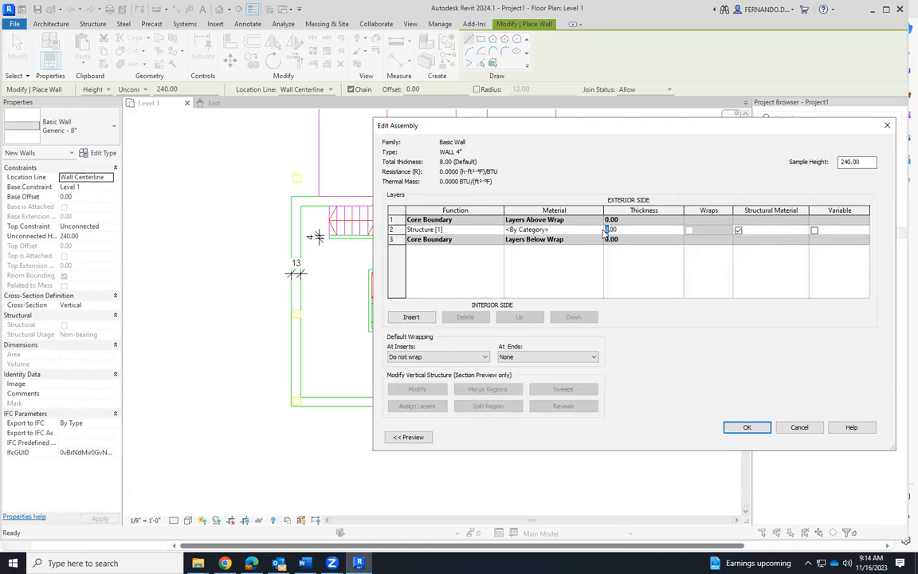
left_click(755, 426)
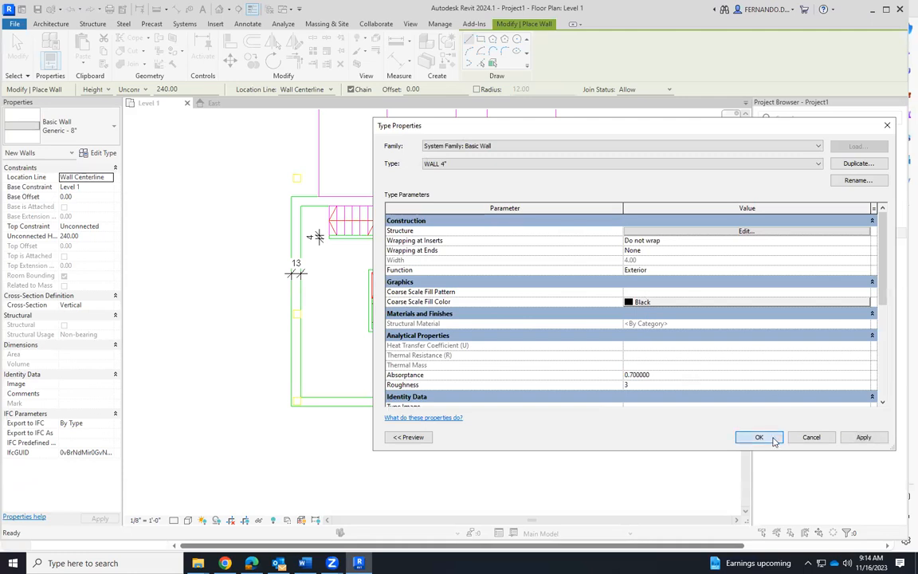
left_click(772, 440)
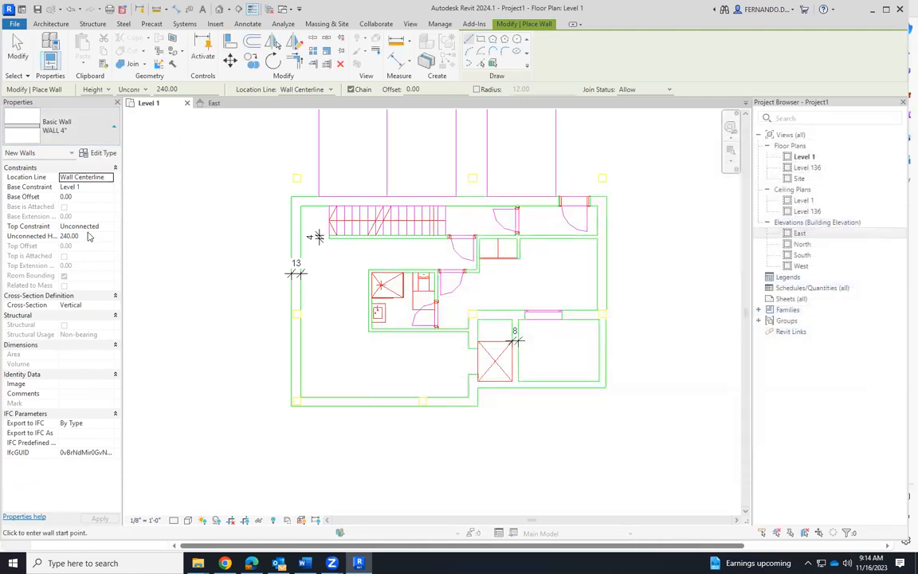
Step: Check the structure layer thickness of the WALL 8" type
left_click(72, 127)
left_click(51, 259)
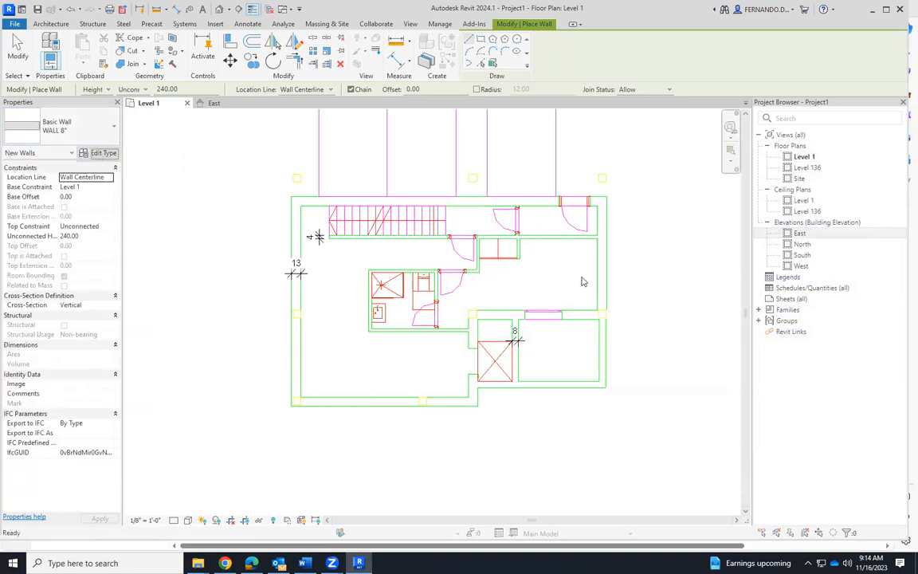
left_click(102, 152)
left_click(746, 232)
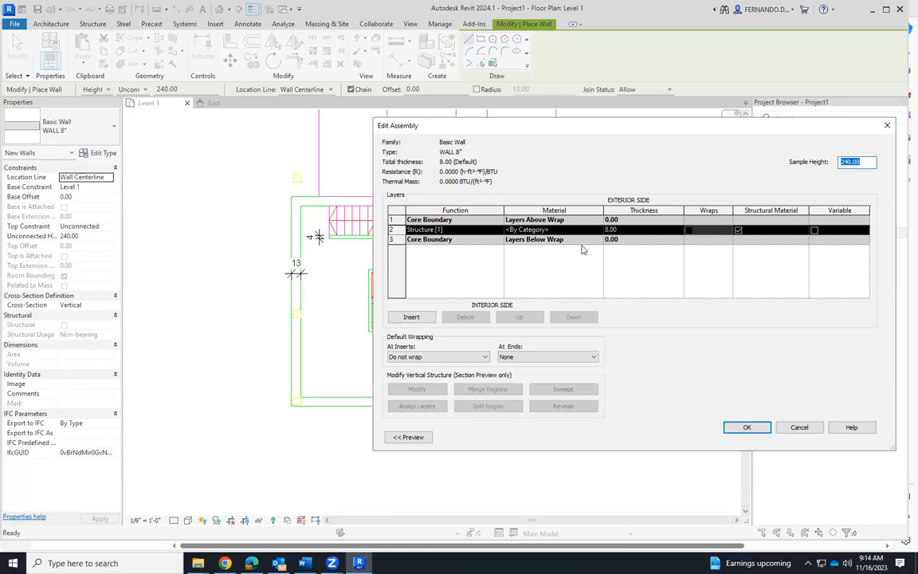
left_click(747, 428)
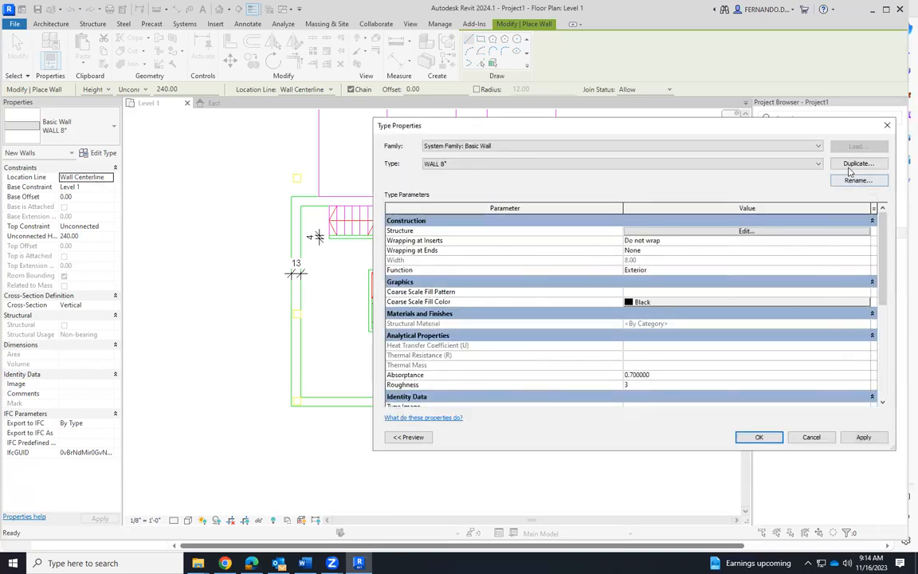
left_click(865, 440)
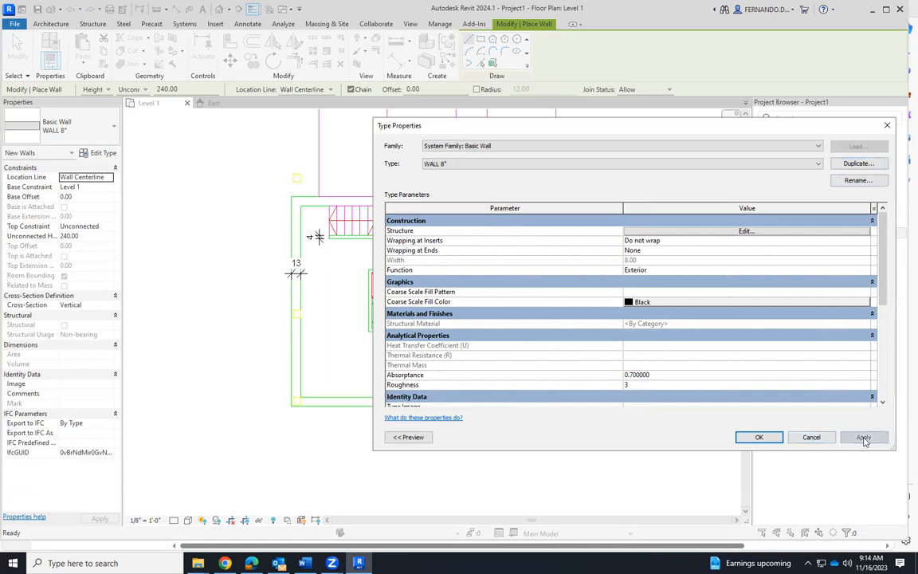
left_click(811, 438)
Step: Set the structure layer thickness of the WALL 13" type to 13 inches
left_click(76, 126)
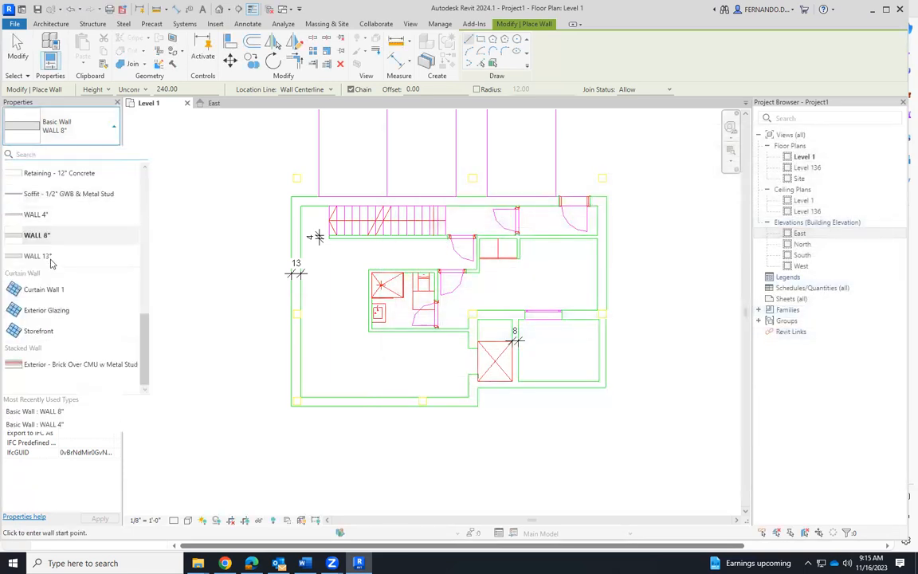
left_click(48, 257)
left_click(99, 154)
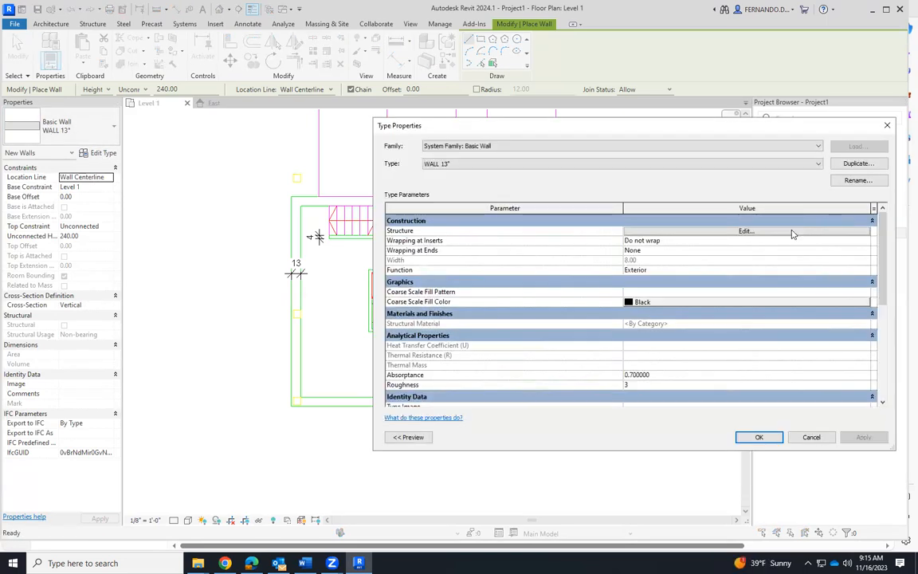
left_click(793, 234)
left_click(608, 230)
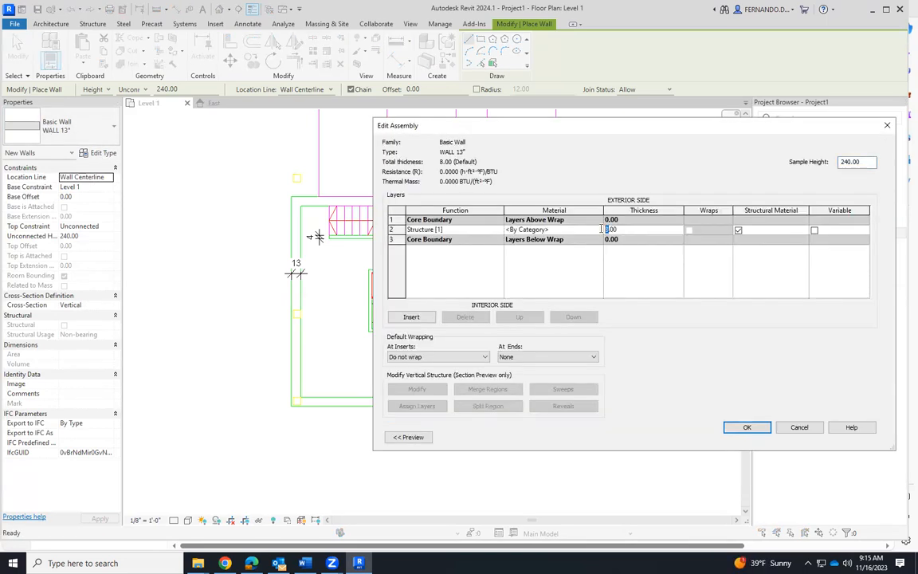
left_click(750, 429)
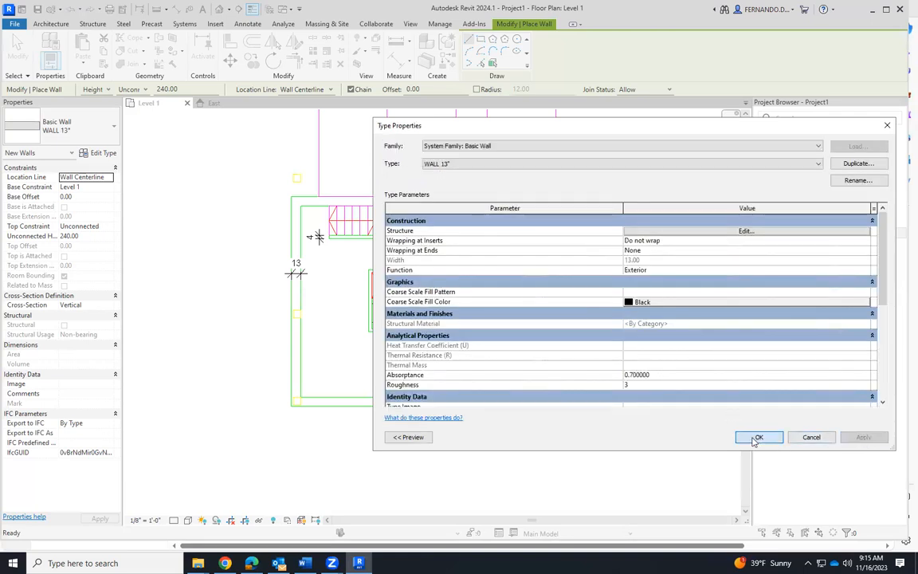
left_click(758, 436)
Step: Draw two connected WALL 13" walls just inside the plan's southwest corner, the north-south one about 118 inches long
scroll(311, 271, "up", 5)
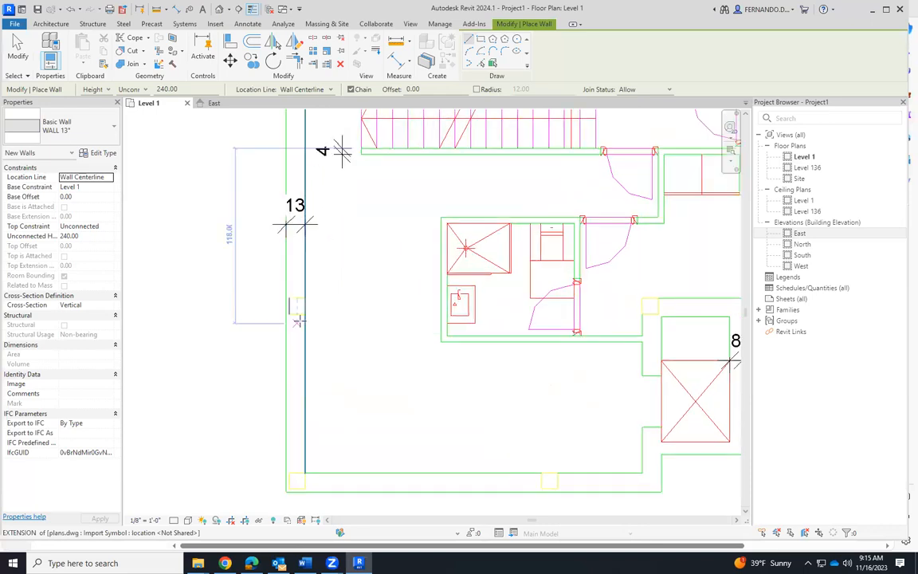
scroll(316, 277, "up", 2)
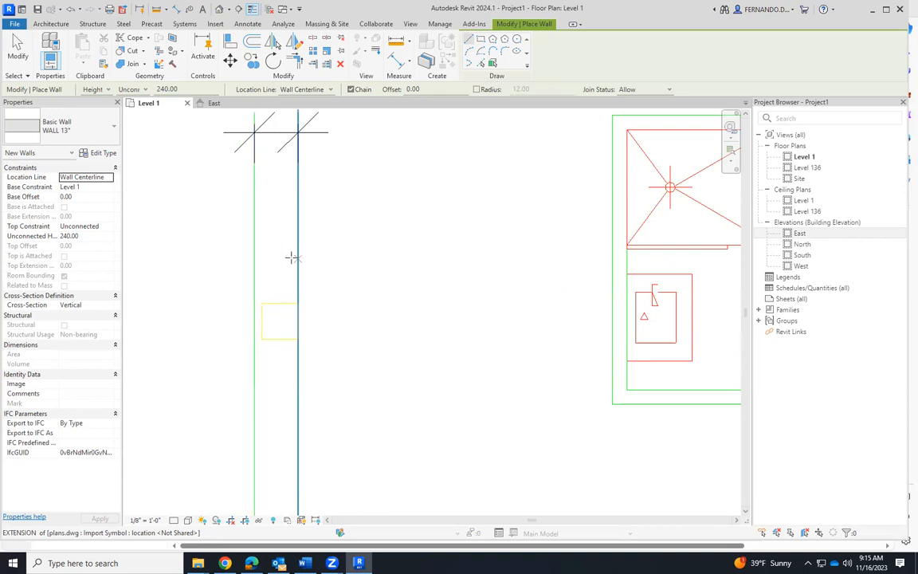
scroll(275, 264, "down", 4)
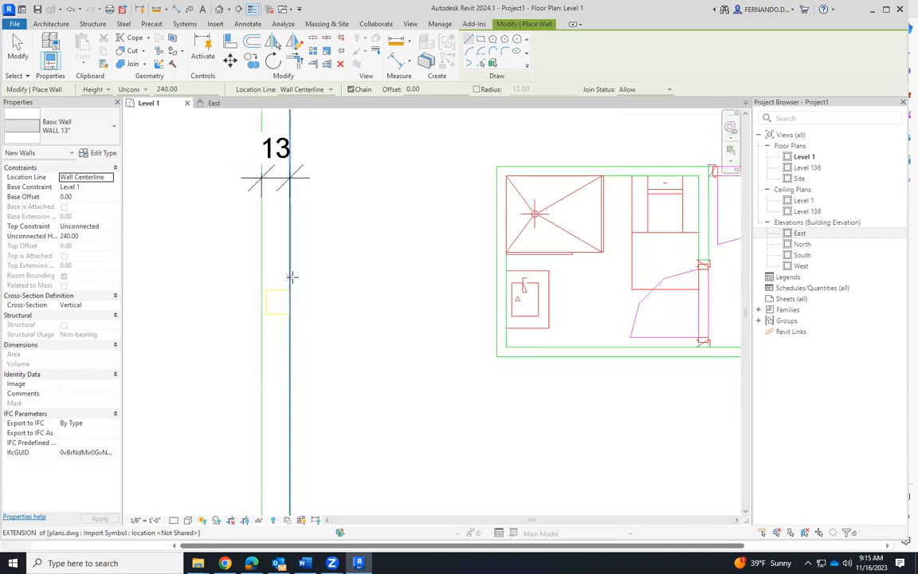
scroll(317, 243, "up", 2)
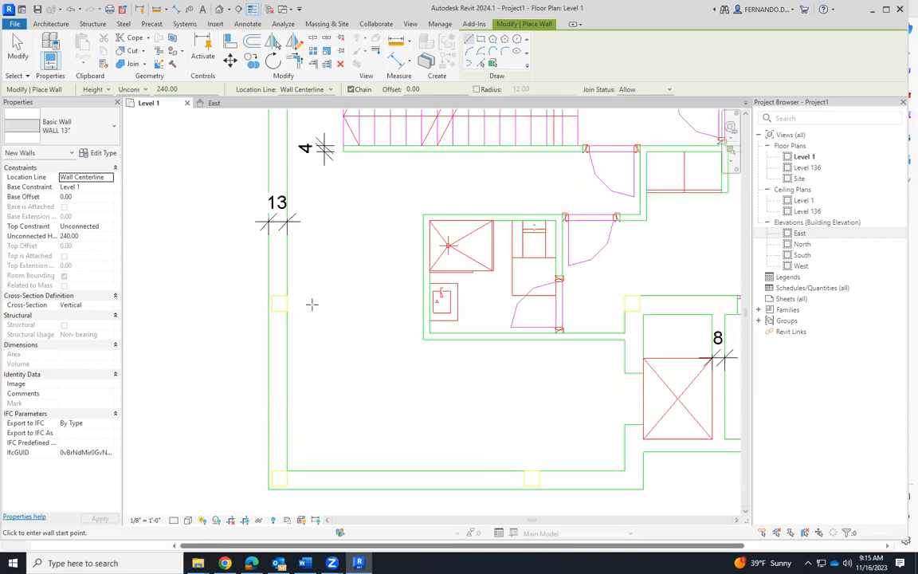
left_click(308, 255)
left_click(308, 429)
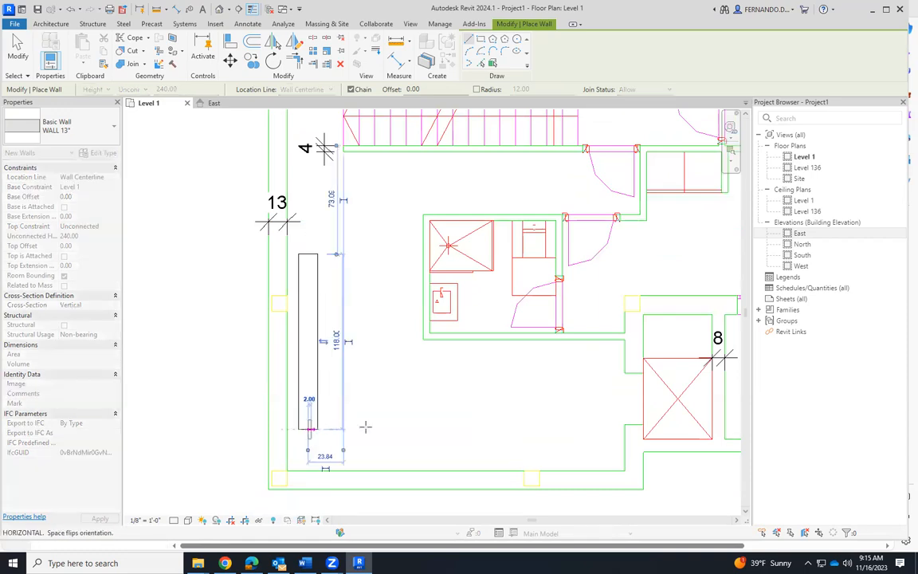
left_click(434, 424)
key("Escape")
key("Escape")
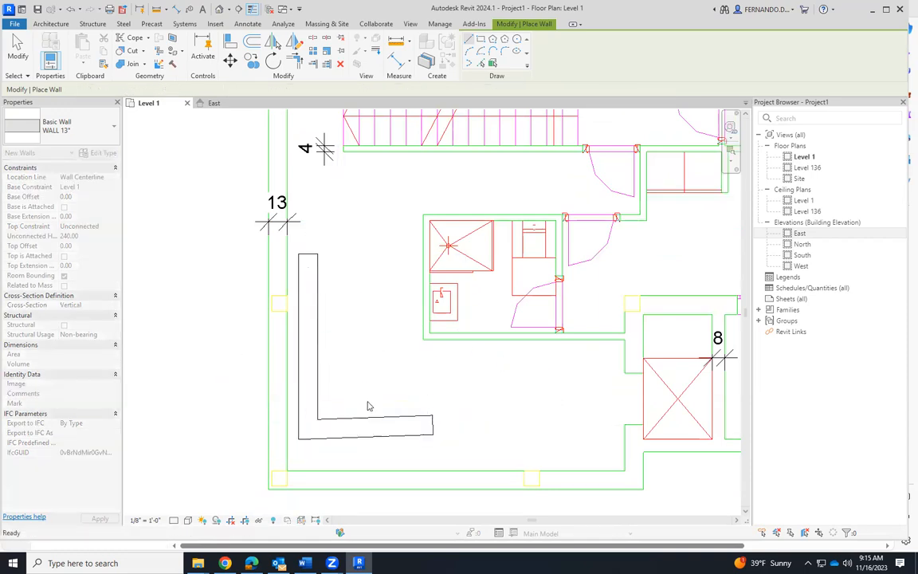
Step: Align the outer face of the new north-south wall with the imported outer line of the west exterior wall
middle_click_drag(344, 471, 364, 388)
scroll(367, 375, "up", 2)
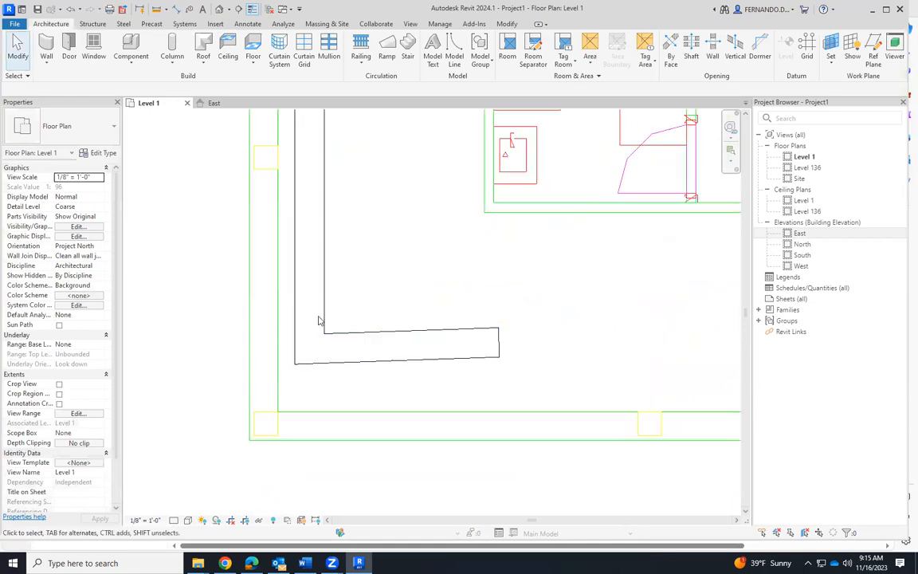
scroll(431, 410, "down", 4)
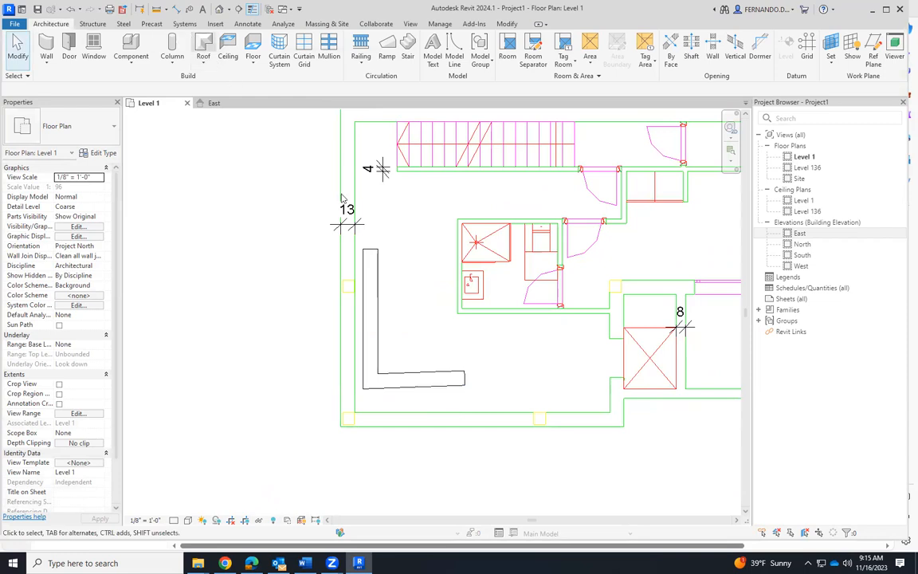
left_click(377, 279)
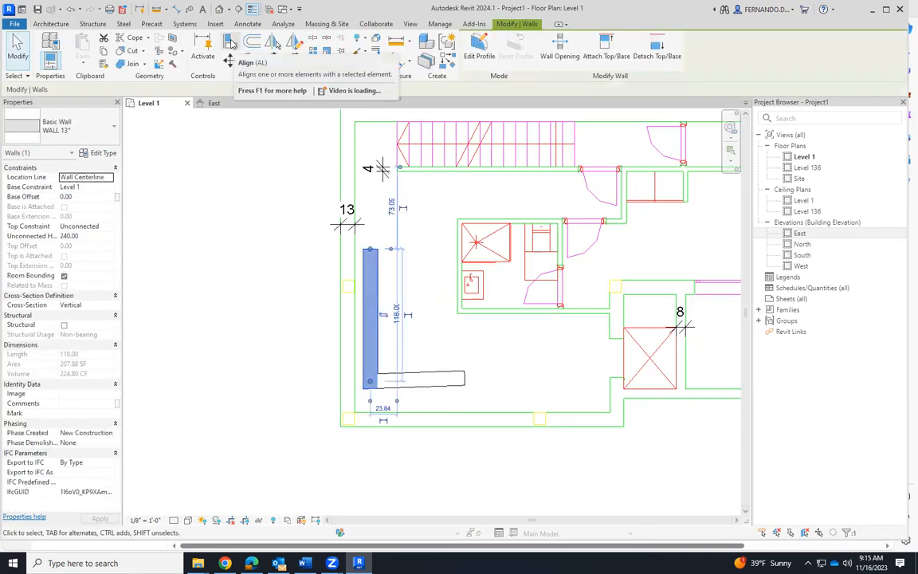
left_click(230, 45)
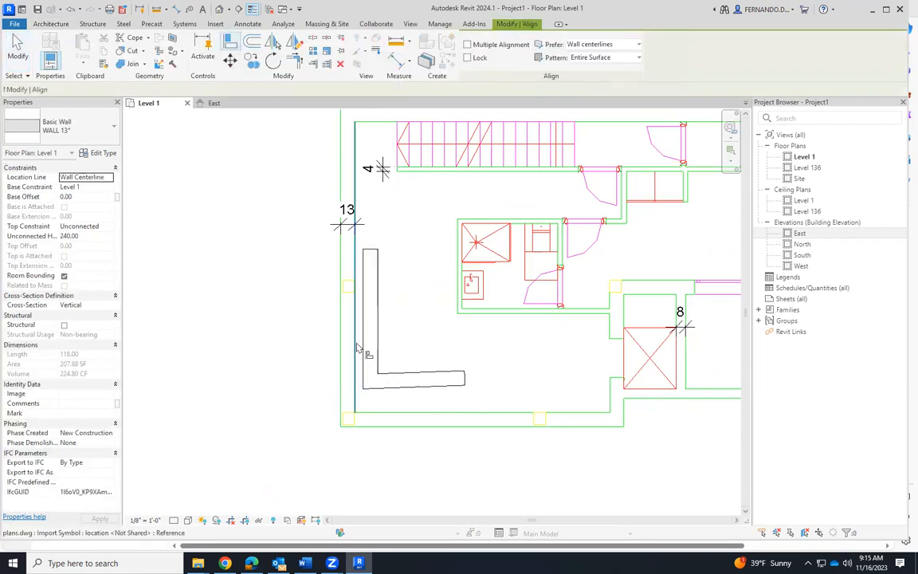
scroll(336, 311, "up", 5)
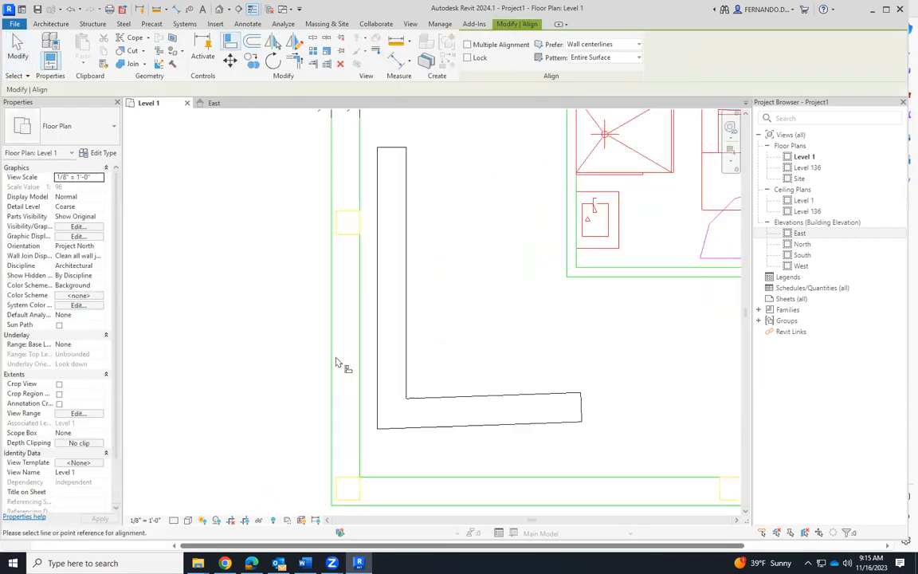
left_click(332, 305)
left_click(391, 319)
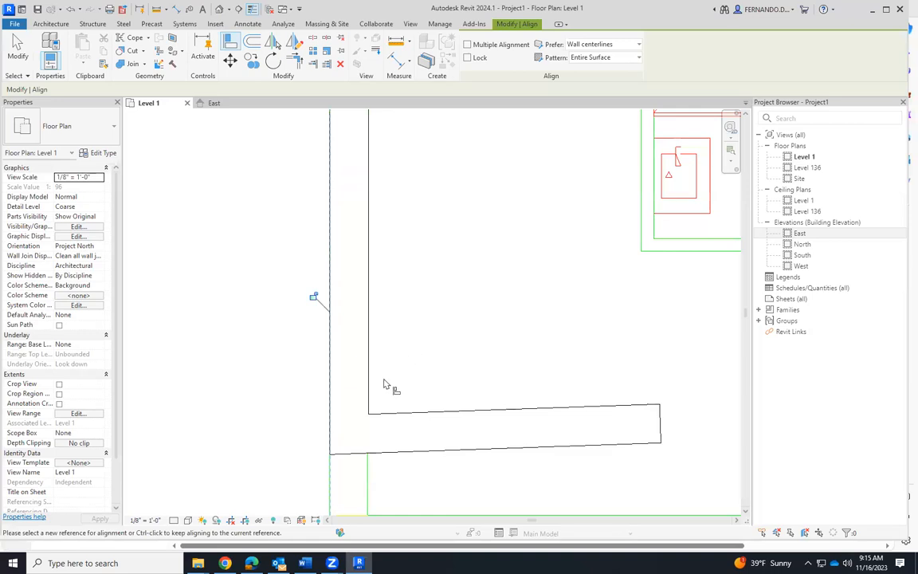
Step: Align the outer face of the slanted lower wall with the imported outer line of the south exterior wall
scroll(383, 384, "up", 5)
scroll(383, 343, "down", 4)
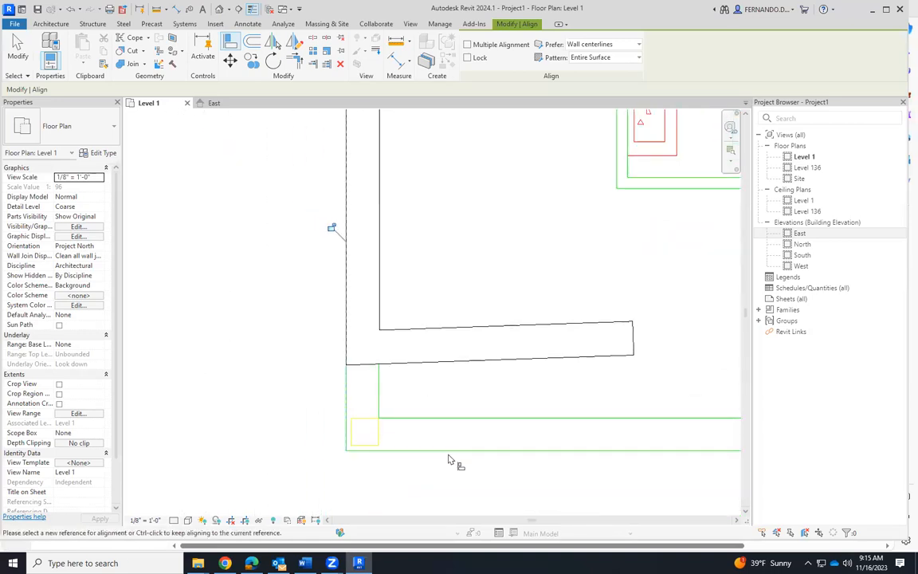
left_click(461, 453)
left_click(467, 362)
Step: Examine how the inner face of the aligned south wall matches the imported CAD wall line at its free end
scroll(638, 450, "up", 1)
scroll(644, 450, "up", 3)
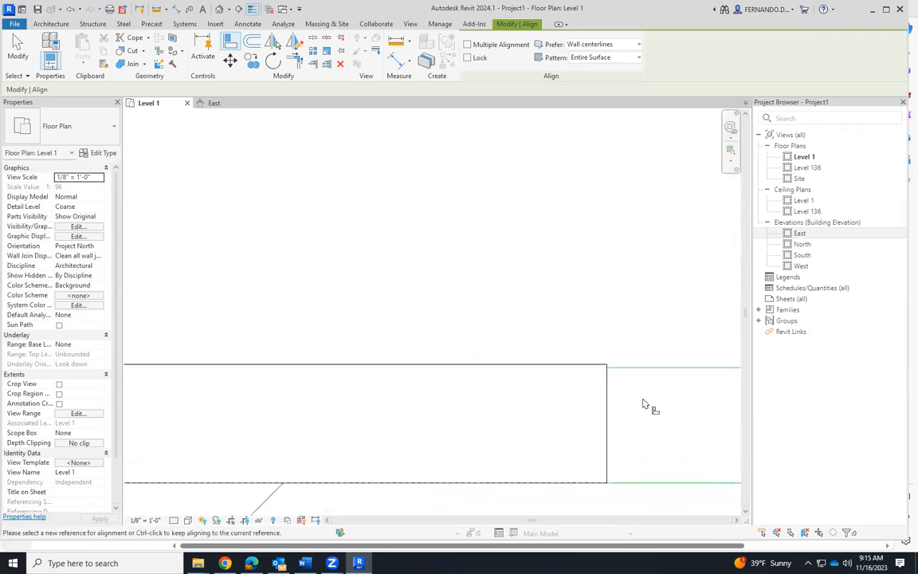
scroll(463, 374, "down", 2)
scroll(562, 361, "up", 2)
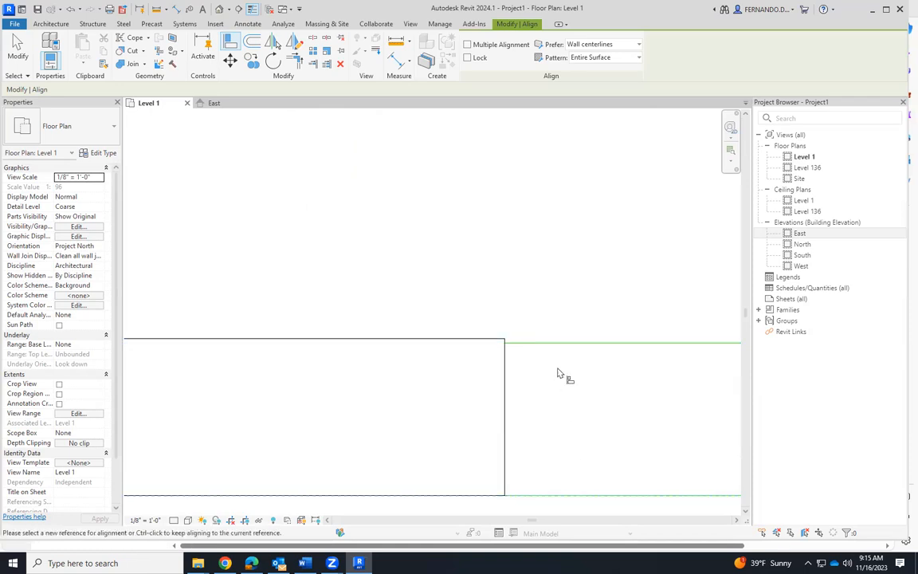
scroll(504, 346, "up", 3)
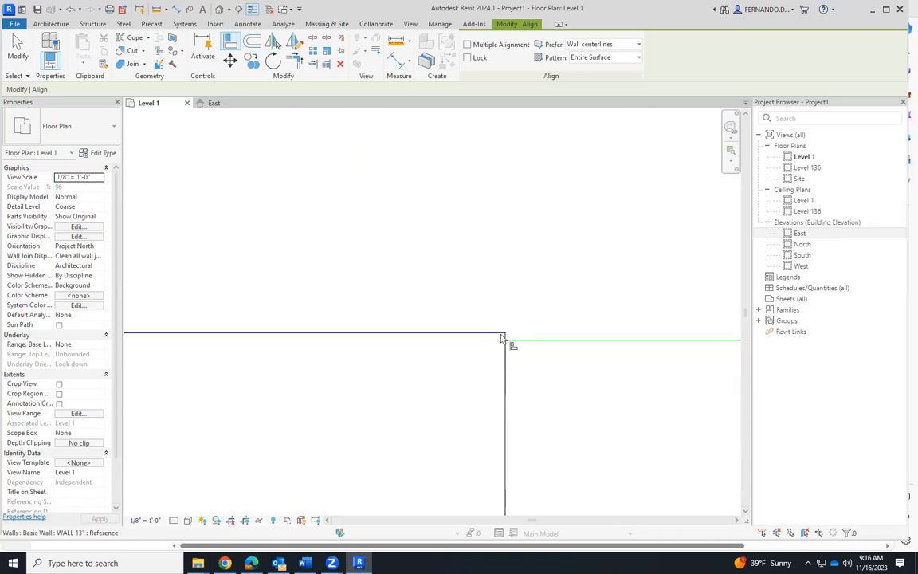
scroll(365, 283, "down", 5)
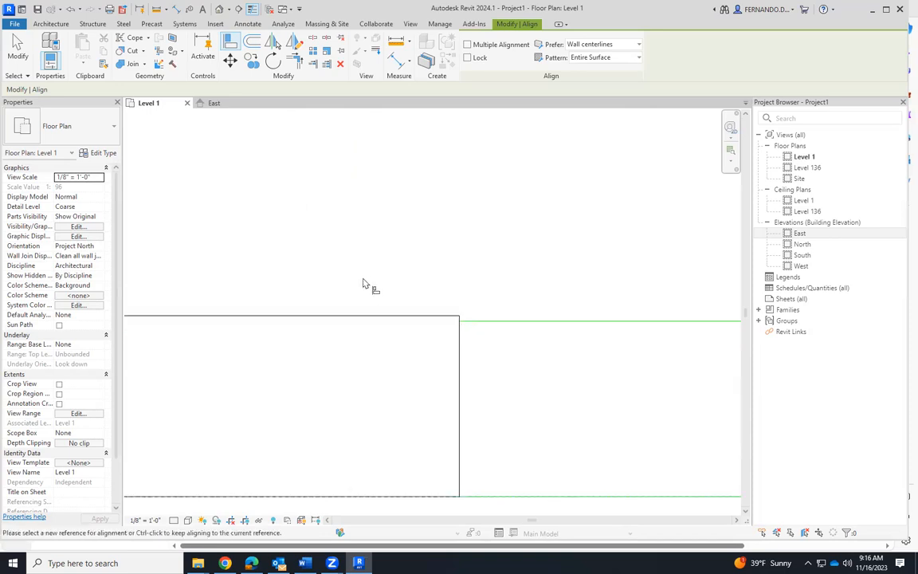
scroll(435, 408, "down", 2)
scroll(419, 403, "up", 5)
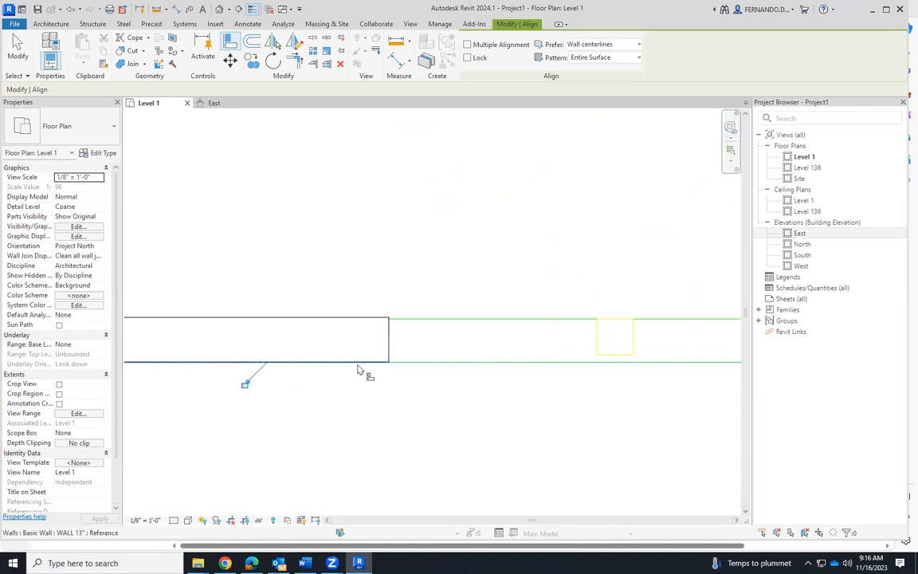
scroll(461, 412, "down", 5)
scroll(514, 295, "up", 3)
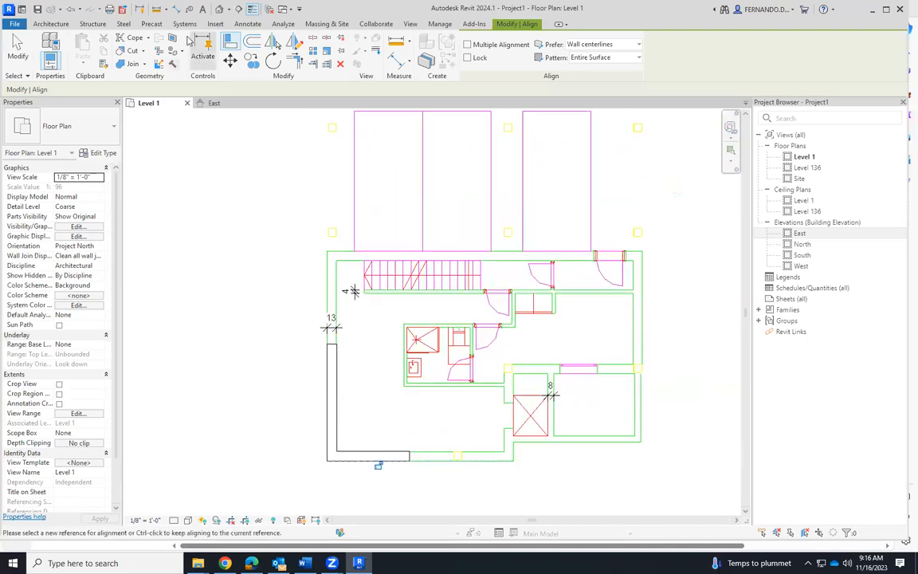
Step: Draw a chain of four WALL 13" walls: east along the staircase, south inside the east wall, west across the rooms, then south beside the shaft
left_click(51, 24)
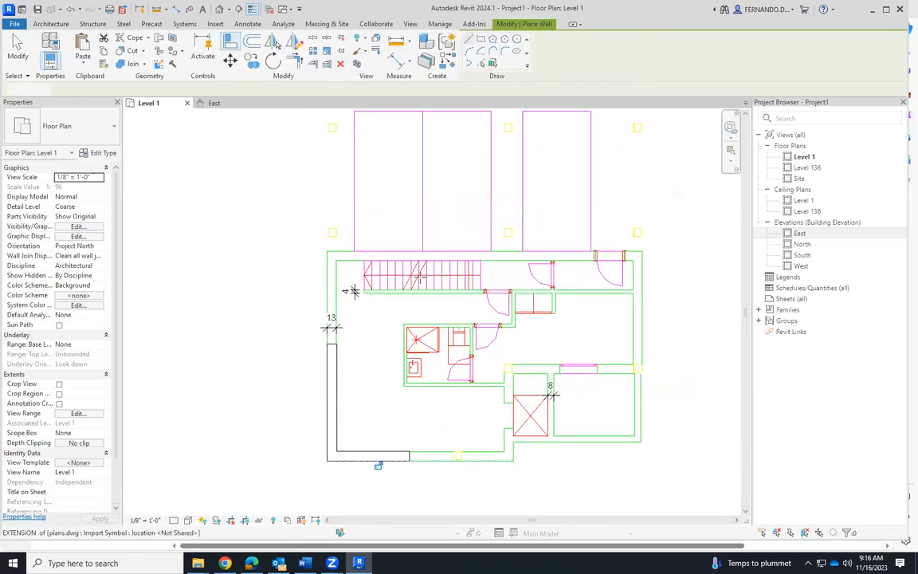
scroll(439, 284, "up", 1)
left_click(323, 263)
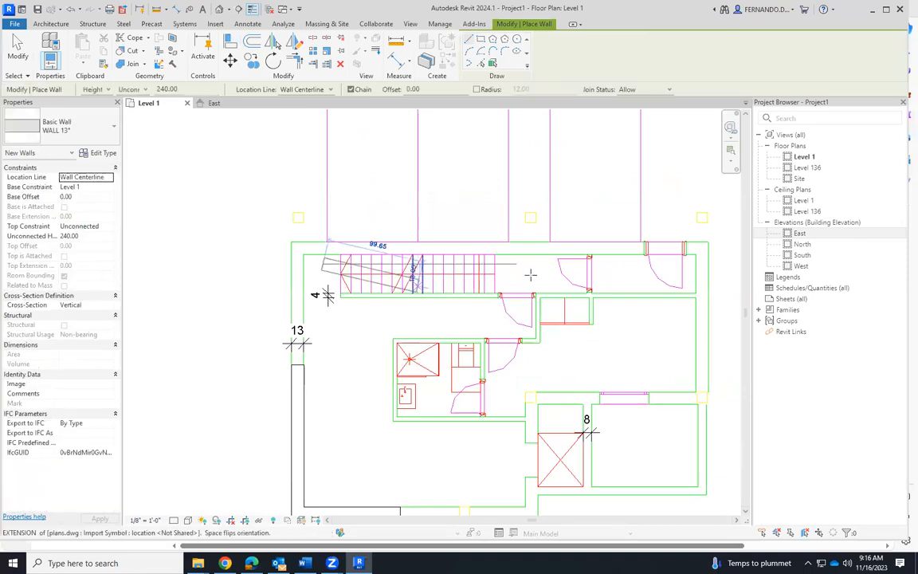
left_click(673, 264)
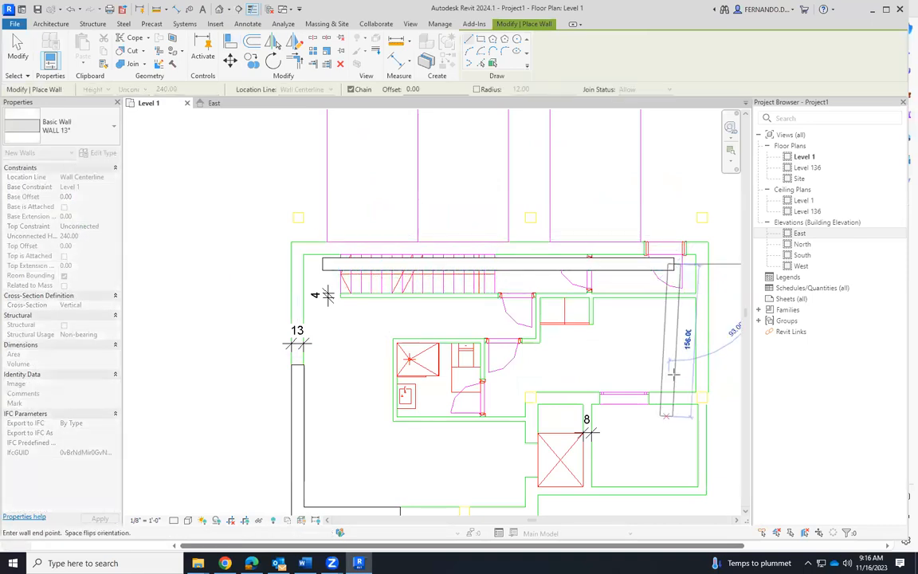
left_click(674, 372)
left_click(510, 373)
key("Escape")
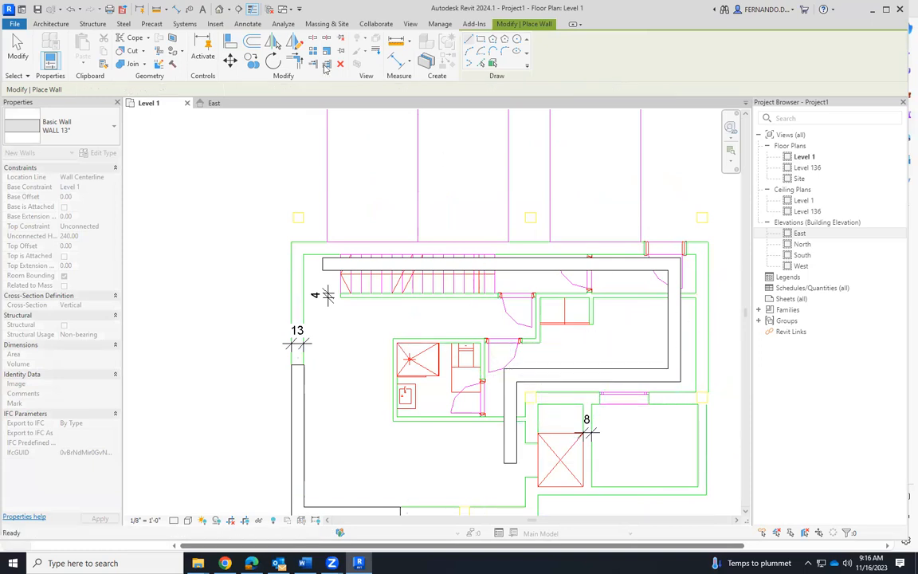
Step: Align the outer face of the 13" wall above the staircase with the imported outer line of the north exterior wall
key("Escape")
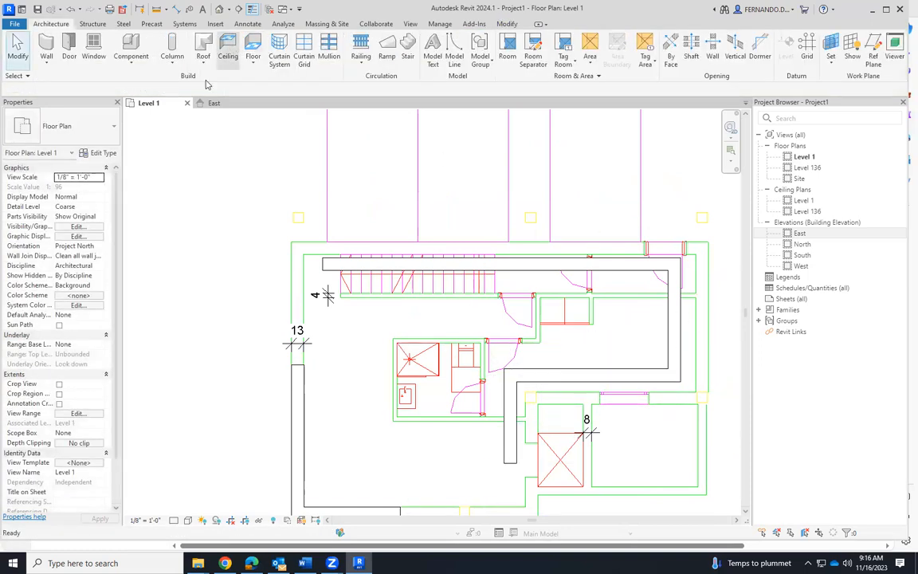
left_click(360, 267)
left_click(230, 42)
scroll(320, 252, "up", 3)
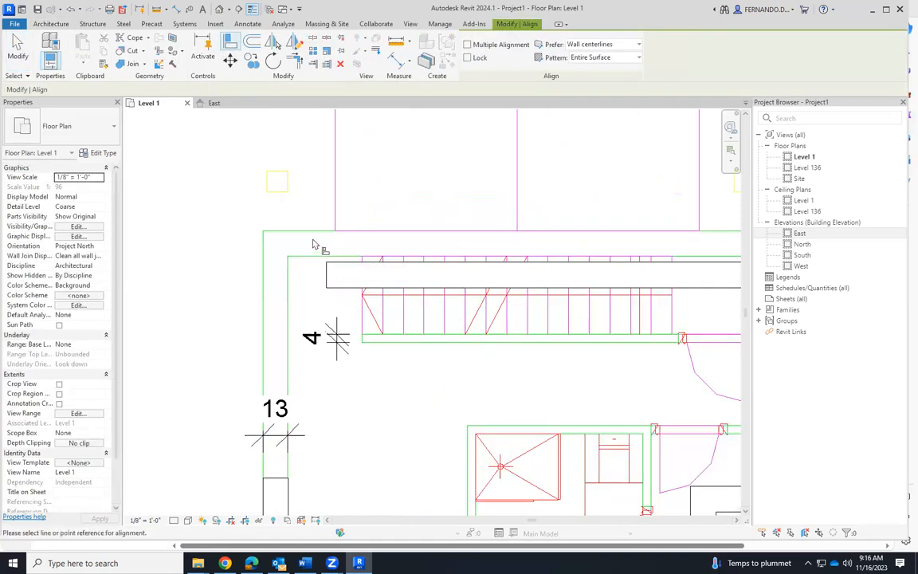
scroll(293, 302, "down", 5)
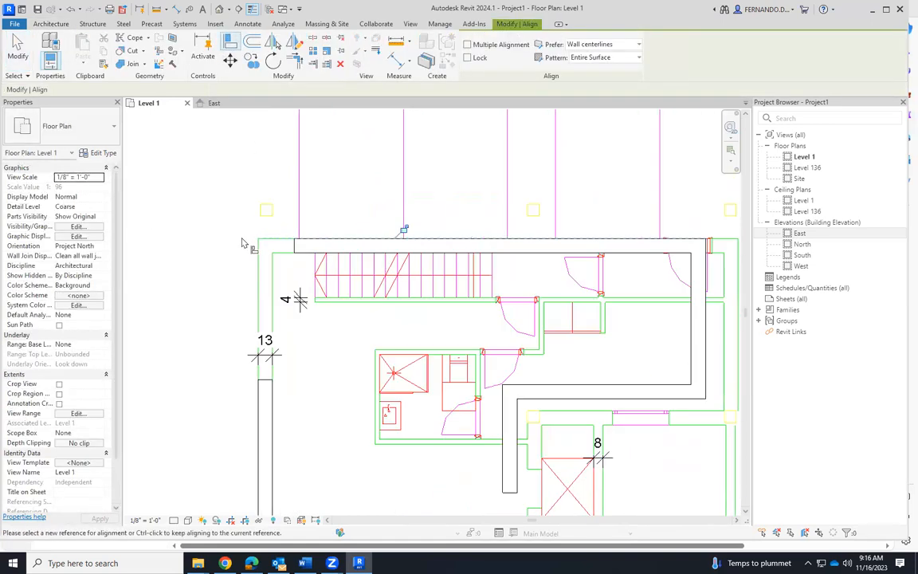
Step: Align the outer face of the 13" wall on the east side with the imported outer line of the east exterior wall
scroll(634, 299, "up", 4)
scroll(632, 295, "up", 1)
left_click(647, 295)
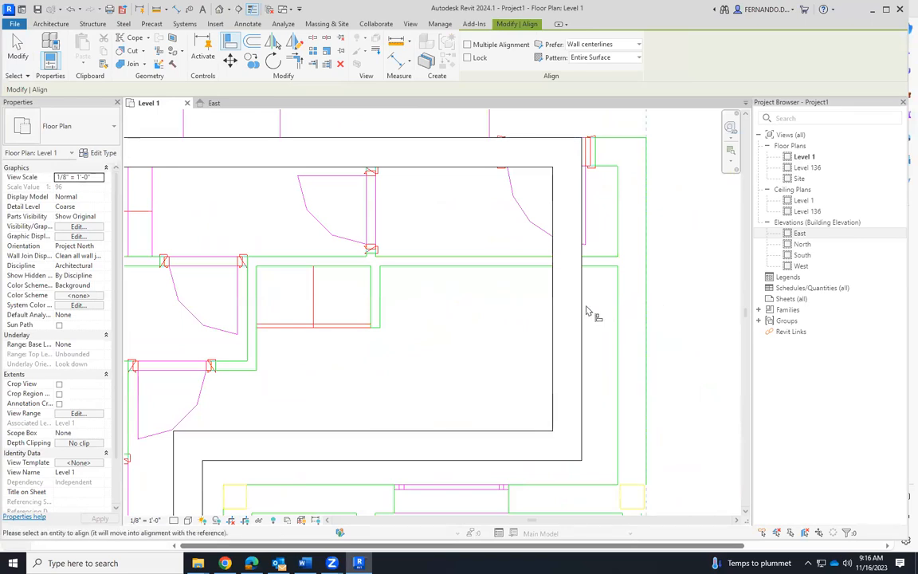
left_click(580, 307)
scroll(451, 380, "down", 3)
Step: Align the south face of the lower east-west 13" wall and the east face of the wall beside the shaft with their imported lines
scroll(570, 363, "up", 3)
left_click(568, 350)
left_click(557, 297)
scroll(430, 311, "down", 3)
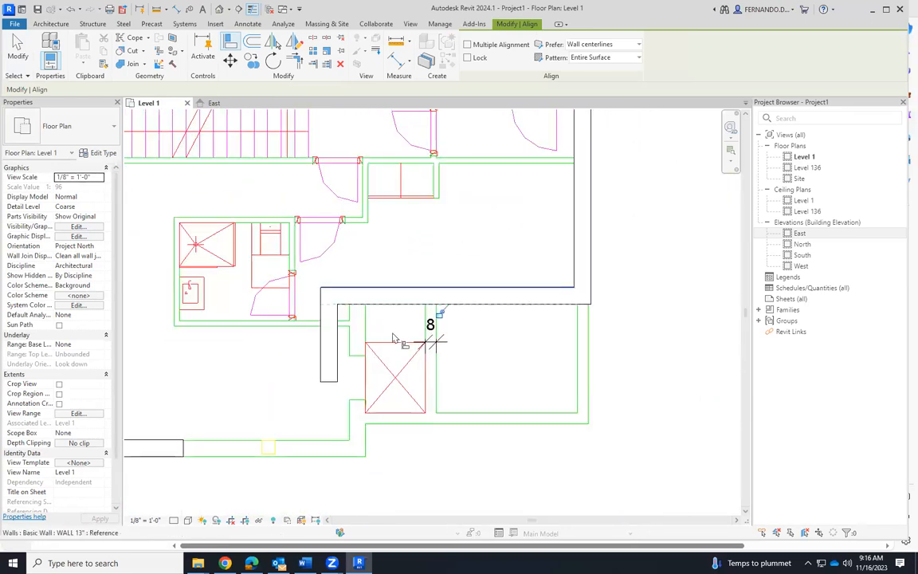
scroll(375, 323, "up", 2)
left_click(323, 353)
scroll(526, 322, "down", 3)
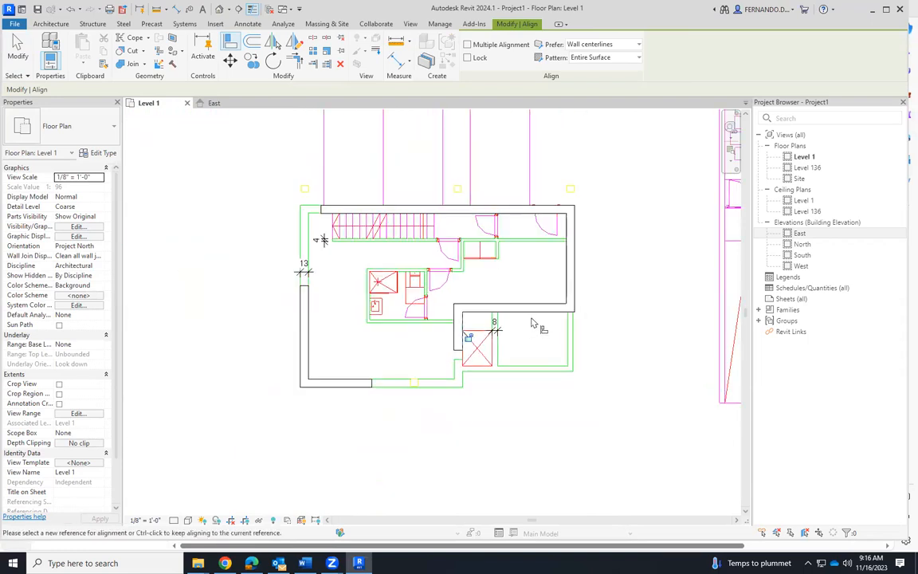
Step: Trim/extend the north and west walls to a corner, and the south wall and the wall beside the shaft to another corner
left_click(296, 61)
left_click(375, 212)
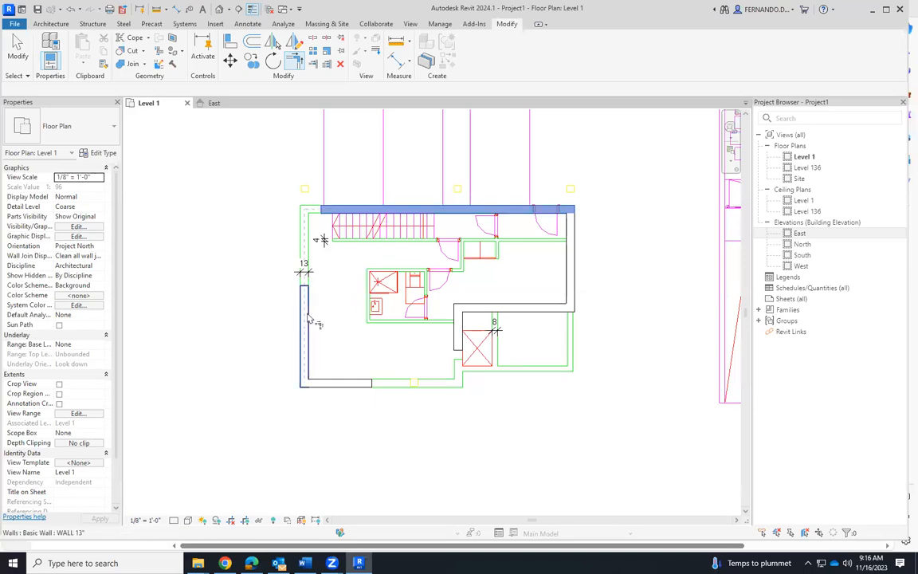
left_click(305, 319)
left_click(378, 384)
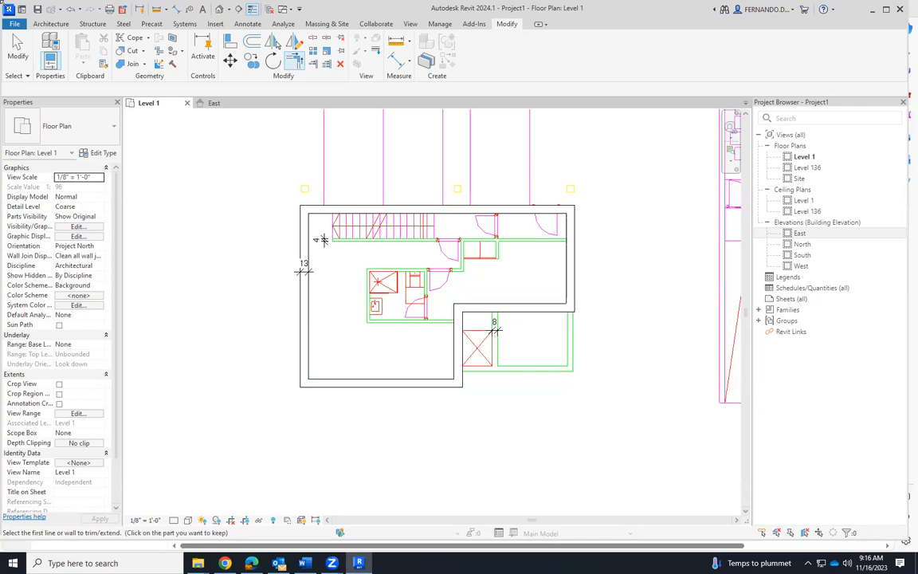
left_click(17, 44)
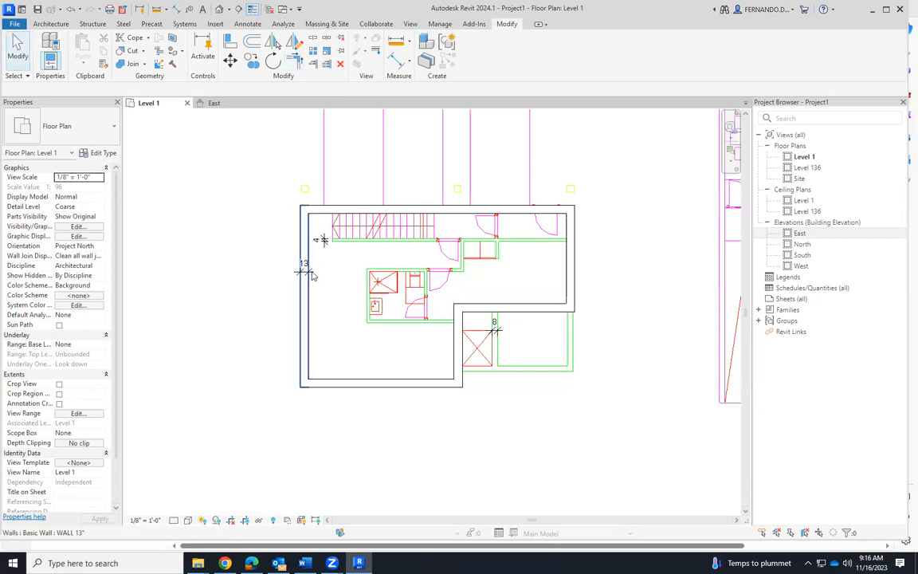
Step: Delete the 13, 4 and 8 thickness dimensions from the plan
scroll(313, 275, "up", 3)
left_click(313, 276)
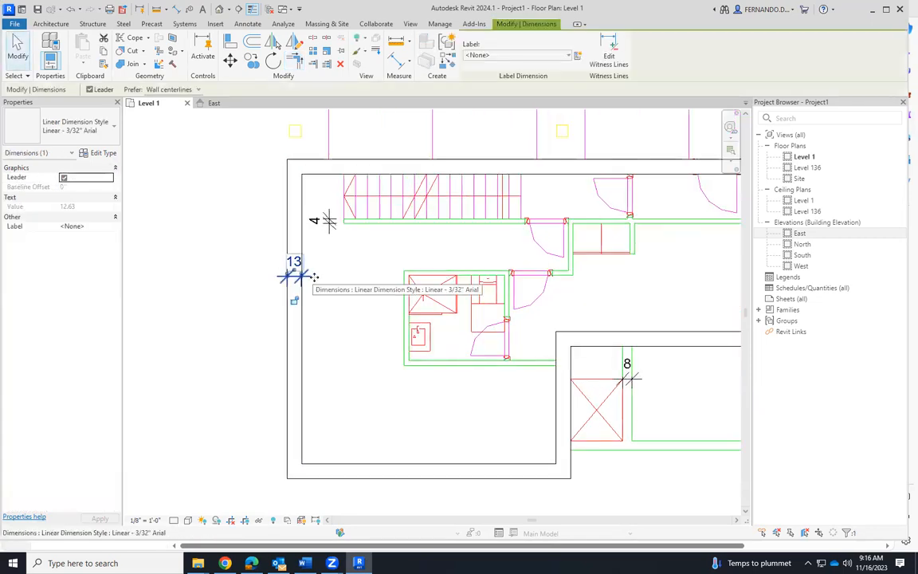
key("Delete")
left_click(328, 227)
key("Delete")
left_click(640, 380)
key("Delete")
scroll(378, 367, "down", 3)
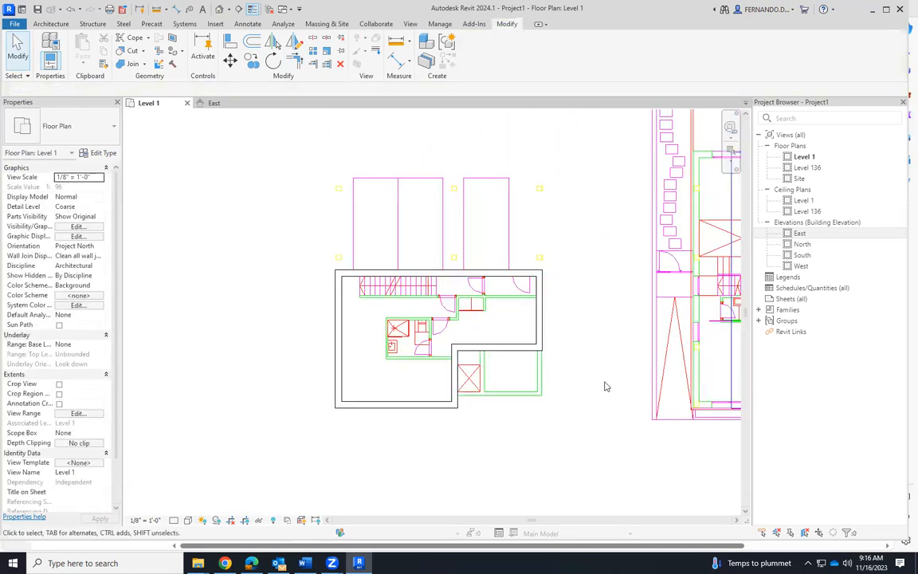
Step: Draw two chained WALL 8" walls inside the southeast room outline: south near its east side, then west across to the shaft
scroll(570, 403, "up", 4)
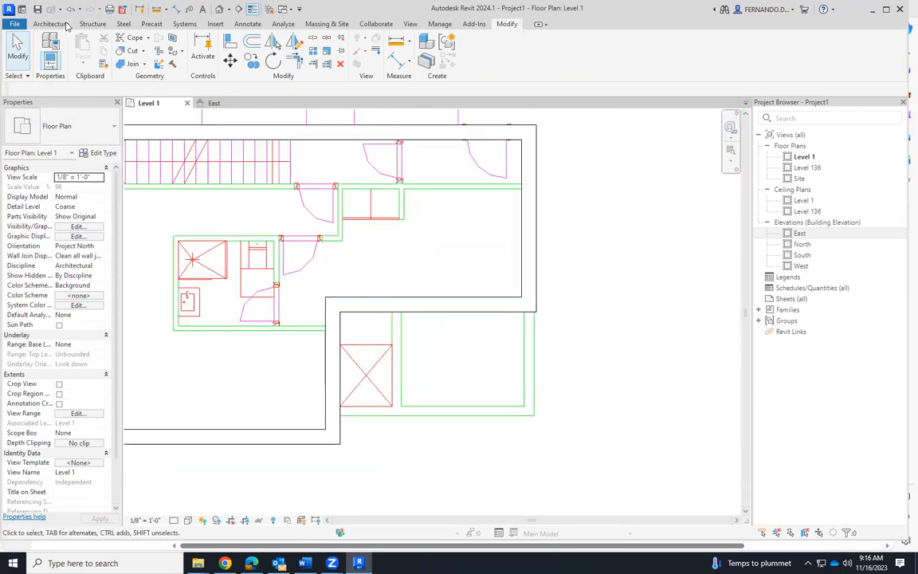
left_click(64, 24)
left_click(46, 63)
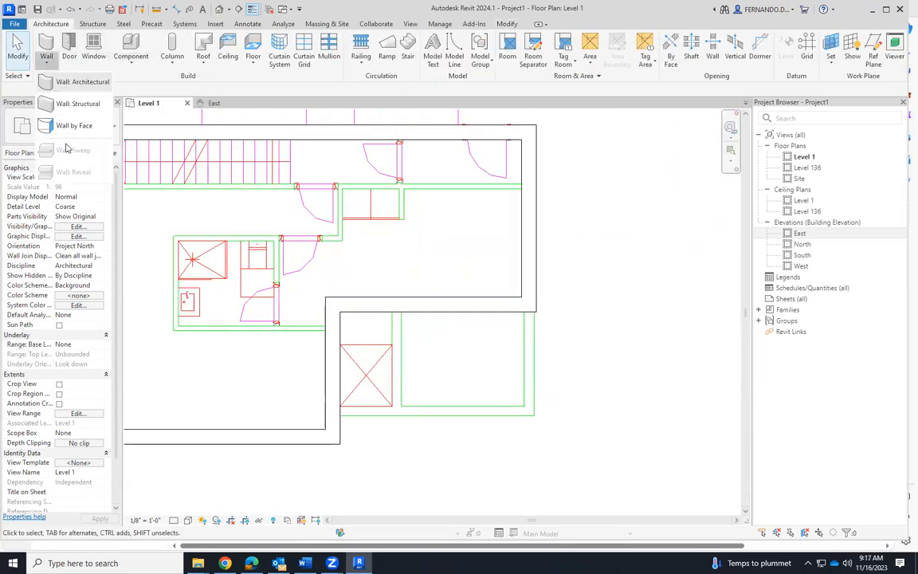
left_click(77, 103)
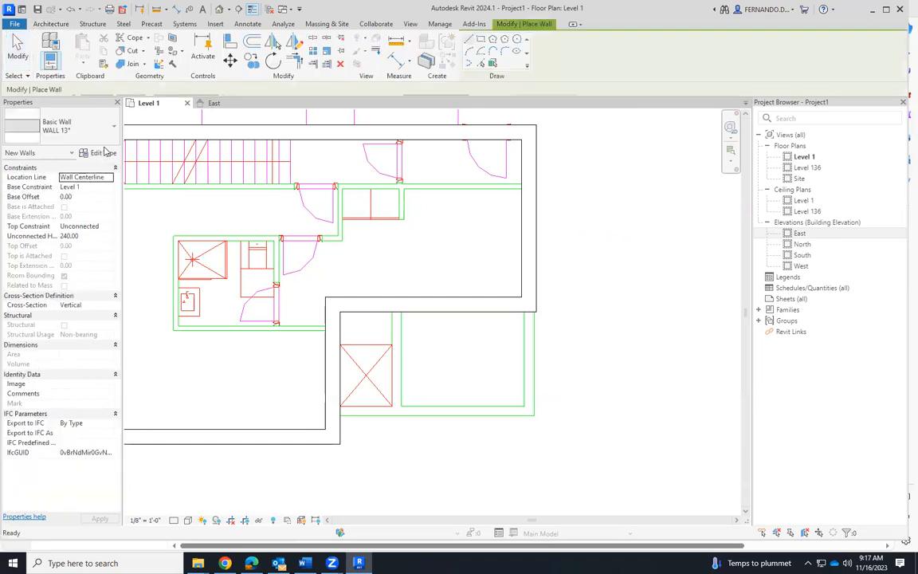
left_click(75, 126)
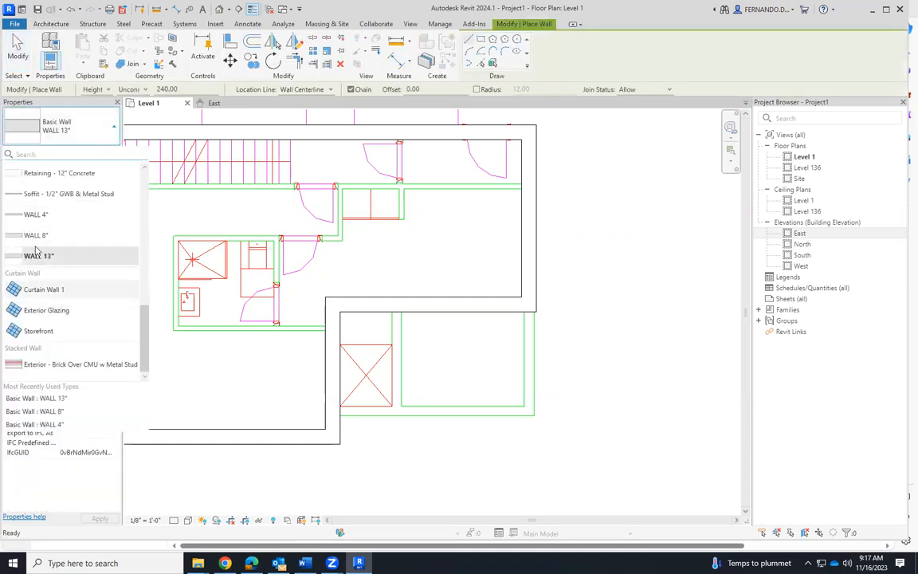
left_click(36, 236)
scroll(484, 372, "up", 2)
left_click(525, 306)
left_click(525, 408)
left_click(307, 409)
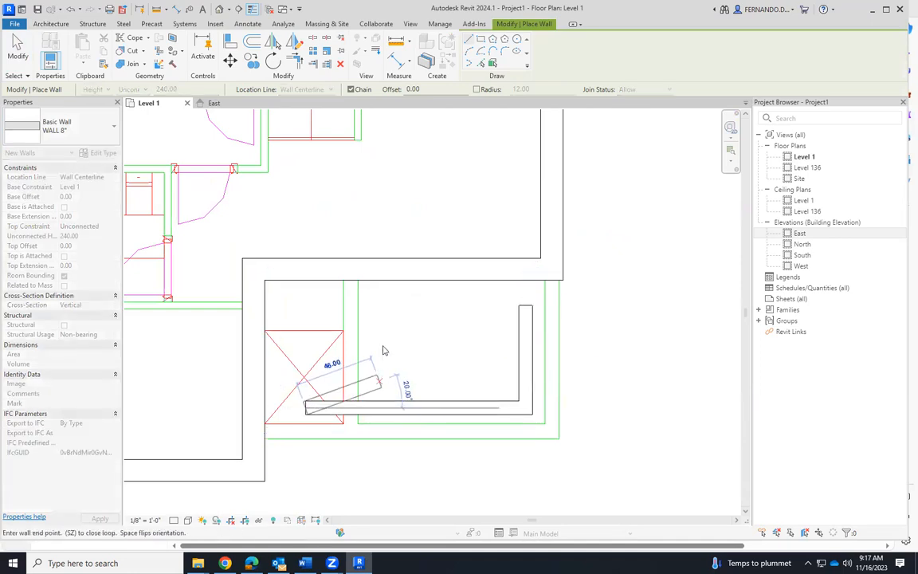
key("Escape")
Step: Draw a separate north-south WALL 8" wall about 42 inches long just east of the shaft
left_click(376, 305)
left_click(376, 375)
key("Escape")
key("Escape")
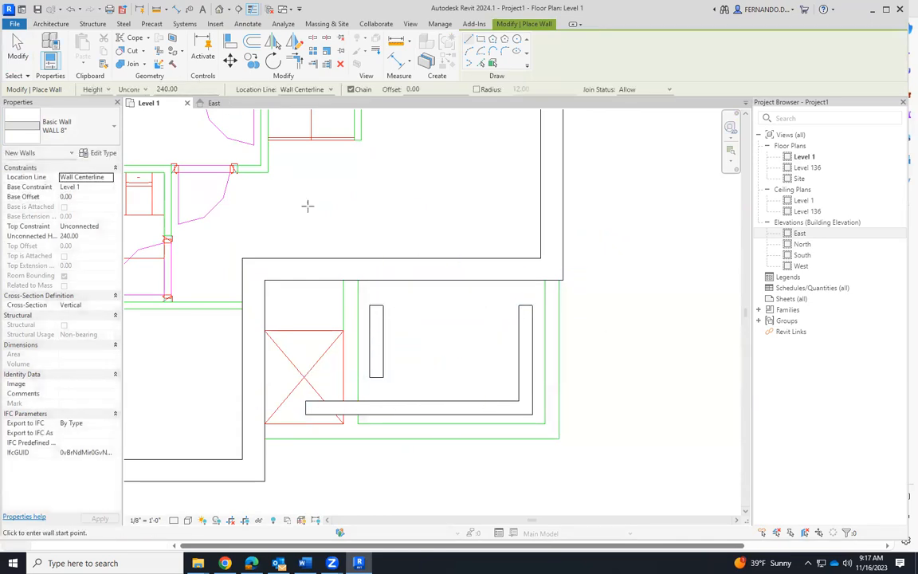
Step: Align the outer faces of the east and south 8" walls with the imported outer lines of the southeast room
left_click(230, 41)
scroll(548, 374, "up", 3)
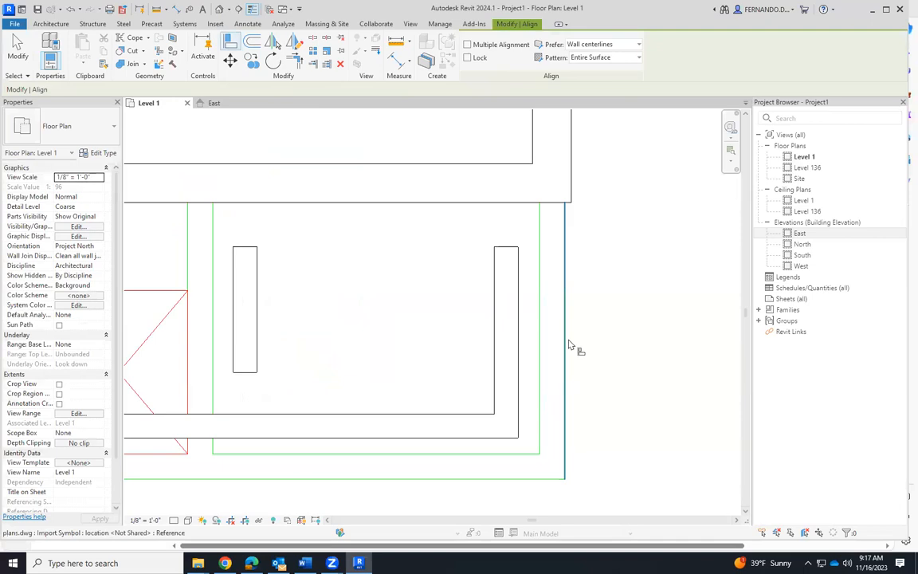
scroll(607, 361, "down", 3)
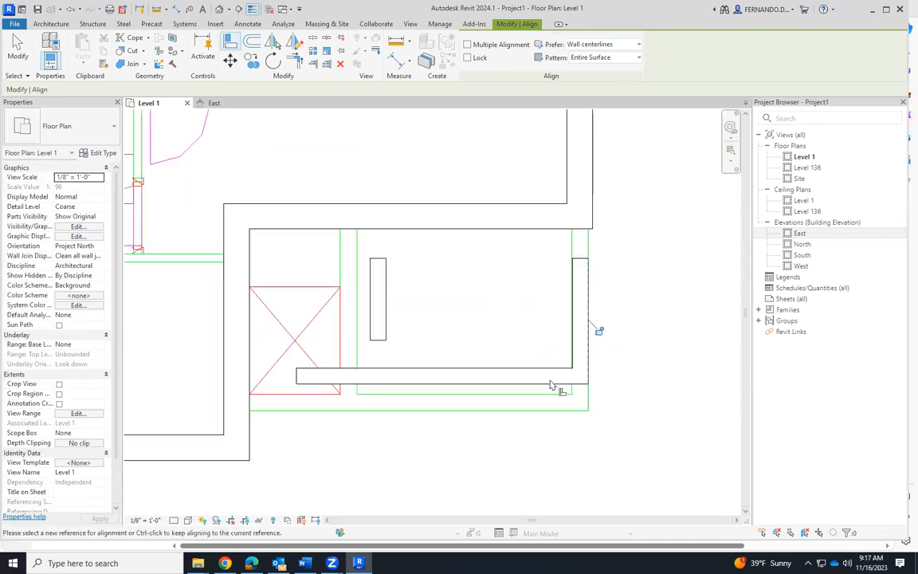
scroll(542, 423, "up", 3)
left_click(537, 417)
left_click(539, 371)
scroll(455, 349, "down", 2)
Step: Align the east face of the short 8" wall with the imported east line of the partition beside the shaft
scroll(431, 275, "up", 3)
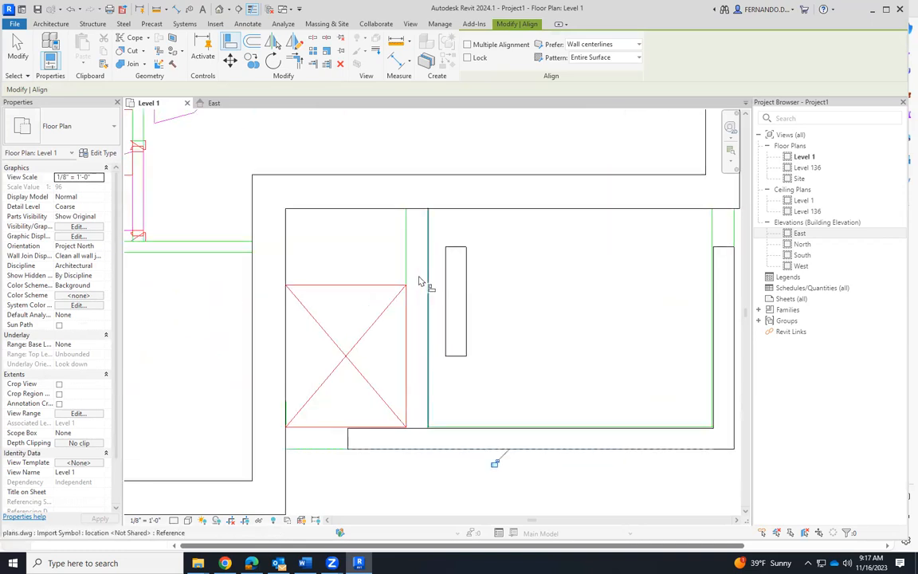
left_click(483, 287)
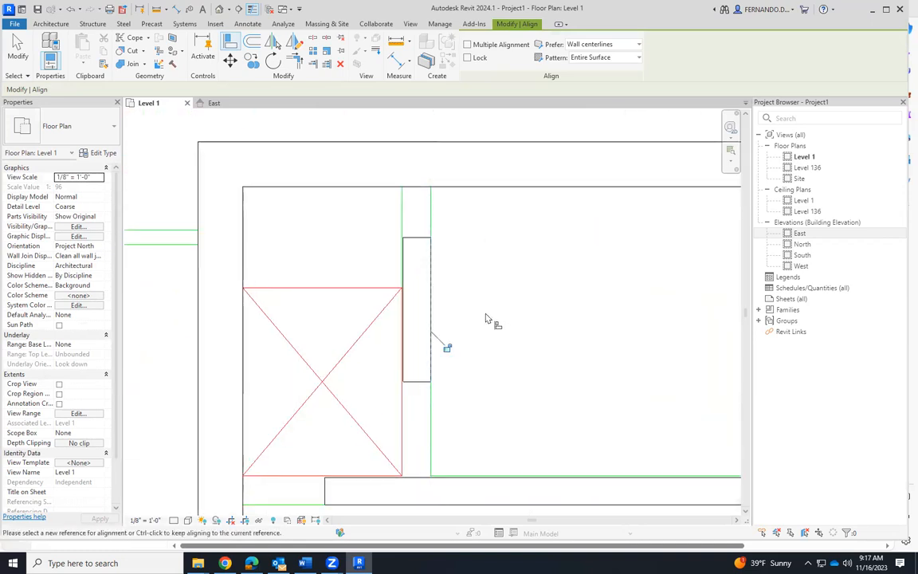
scroll(333, 355, "down", 2)
left_click(271, 385)
scroll(279, 381, "up", 3)
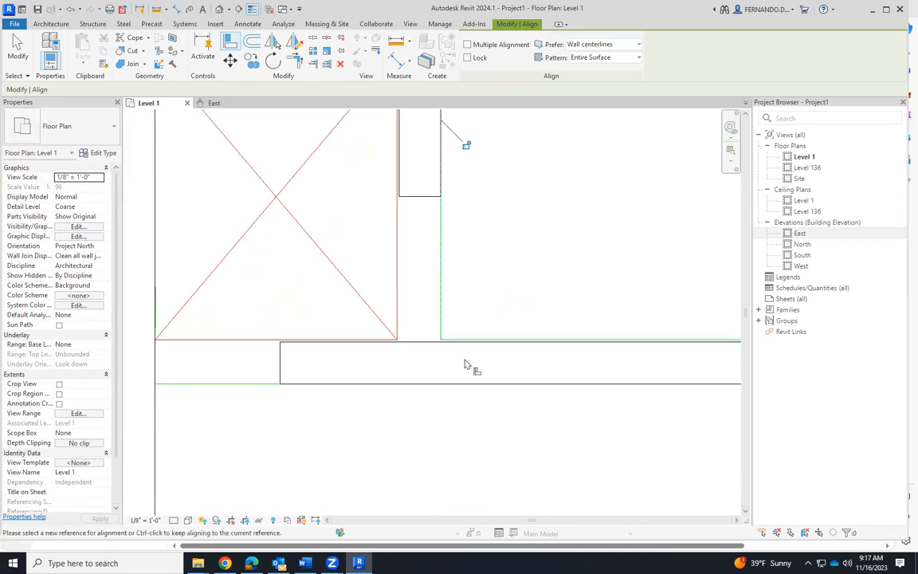
scroll(479, 348, "up", 2)
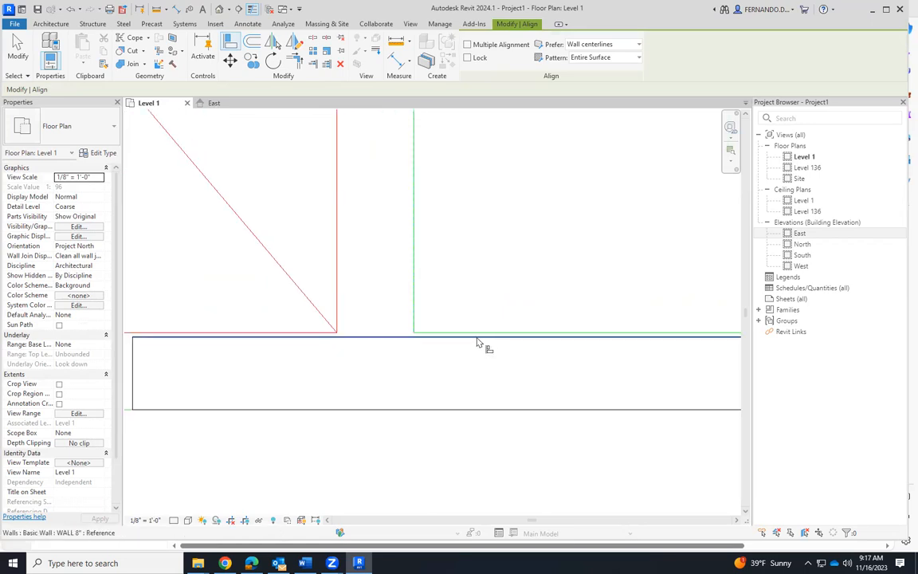
scroll(426, 382, "down", 5)
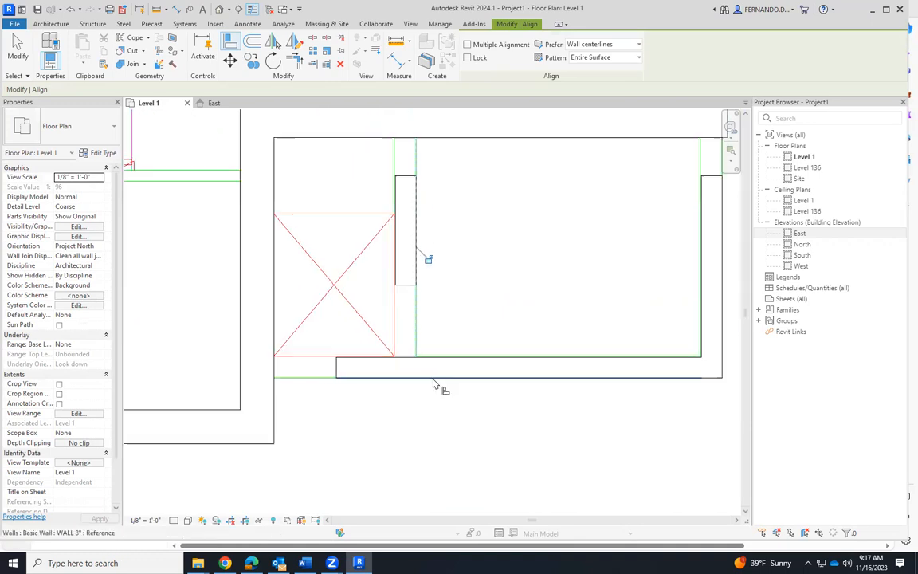
left_click(18, 49)
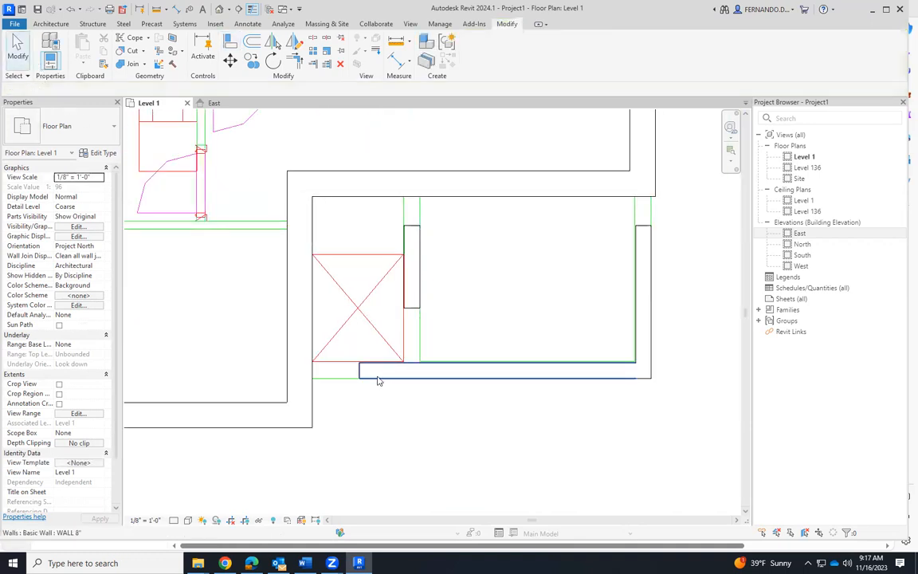
Step: Extend the south 8" wall west and the east 8" wall north until both meet the 13" walls
left_click(364, 372)
left_click_drag(360, 372, 303, 371)
left_click(645, 243)
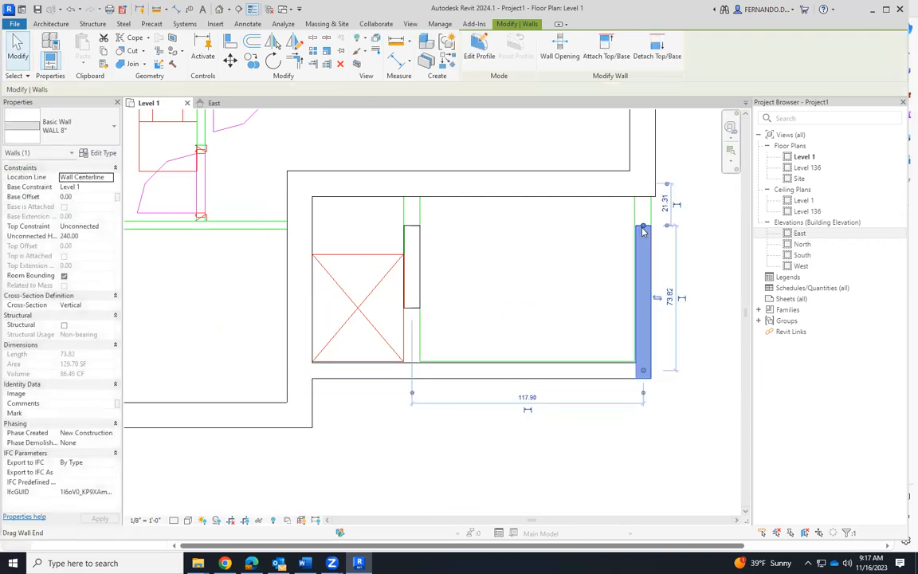
left_click_drag(643, 220, 642, 183)
left_click(460, 261)
Step: Extend both ends of the short 8" wall beside the shaft to the 13" wall on the north and the 8" wall on the south
left_click(411, 231)
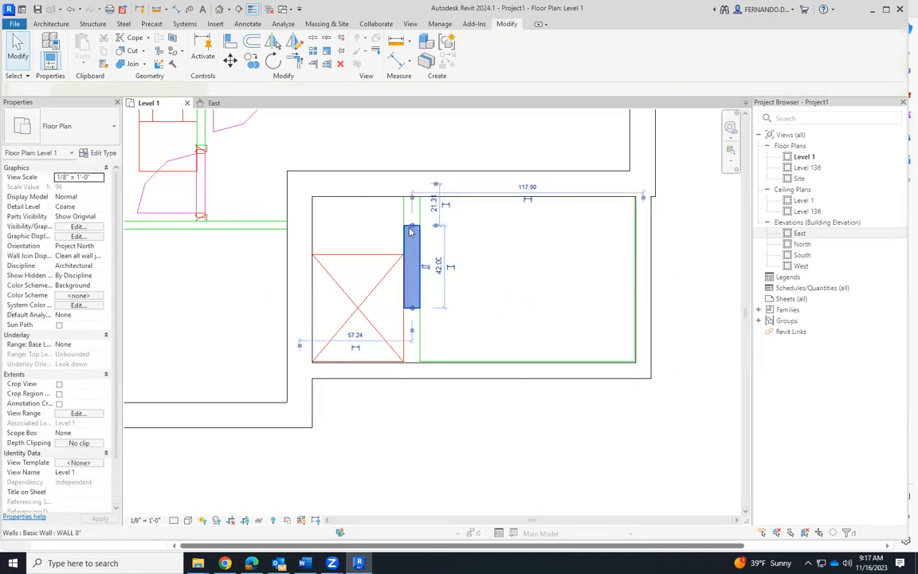
left_click_drag(410, 229, 411, 197)
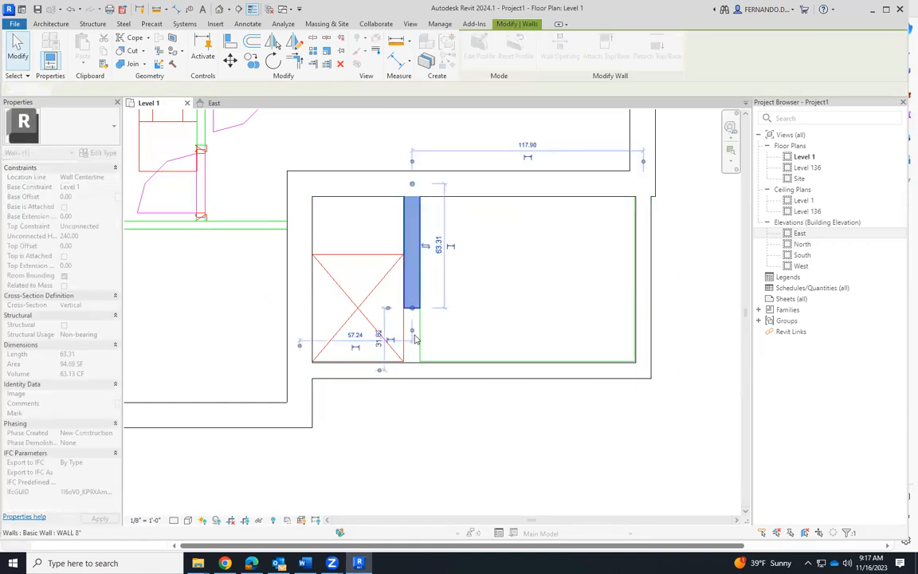
left_click_drag(413, 307, 412, 363)
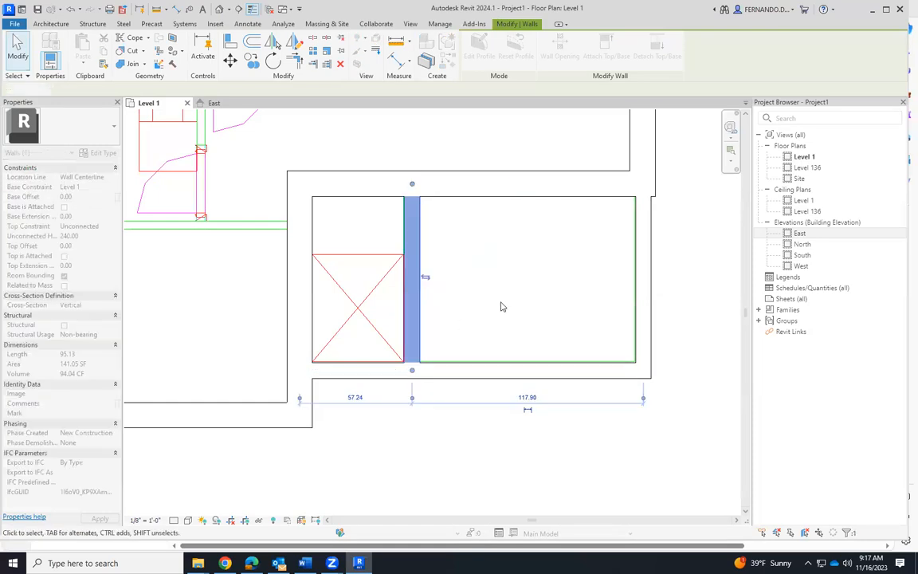
left_click(502, 306)
Step: Draw a WALL 4" architectural wall about 375" long beneath the stairs, running east to the centerline of the 13" exterior wall
scroll(519, 303, "down", 2)
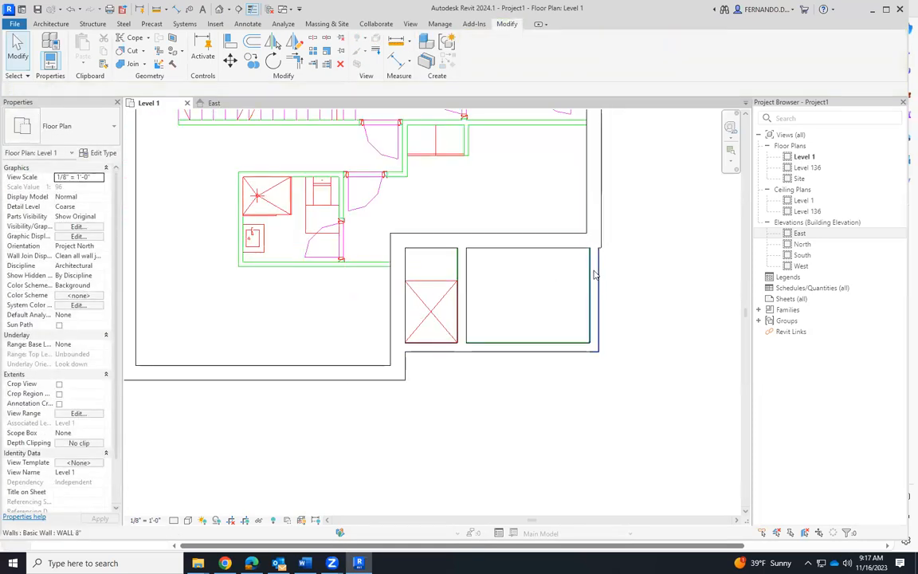
scroll(678, 399, "up", 1)
scroll(694, 413, "down", 3)
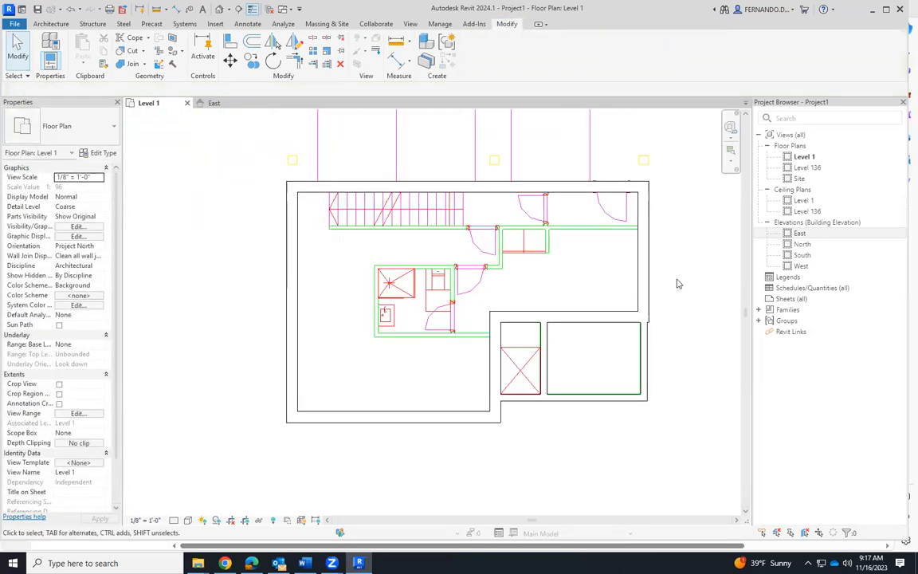
scroll(677, 284, "up", 1)
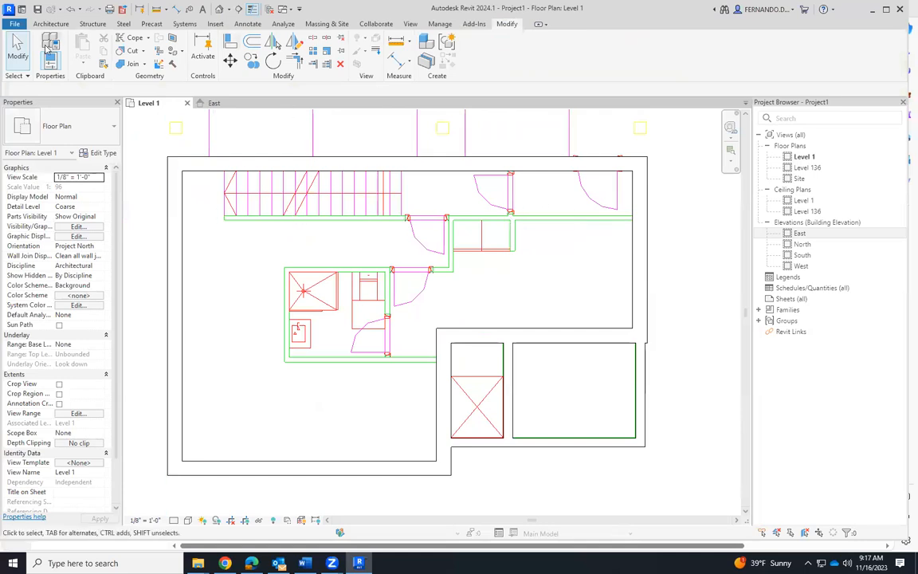
left_click(51, 24)
left_click(49, 68)
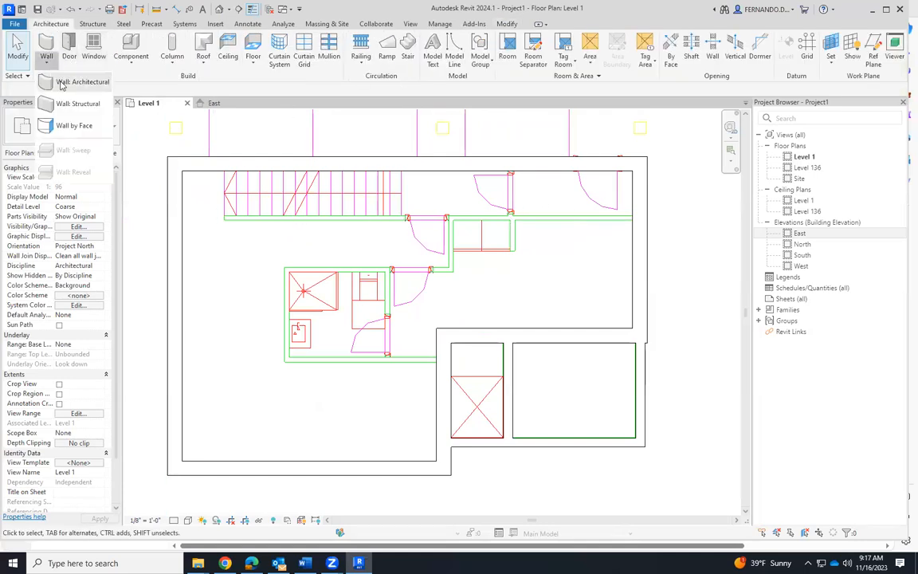
left_click(64, 78)
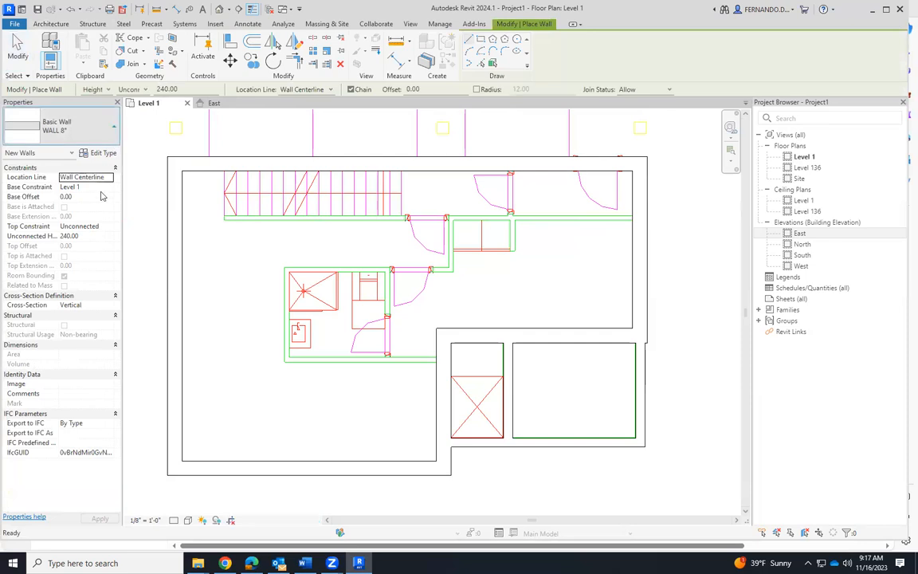
left_click(112, 127)
left_click(41, 209)
scroll(216, 207, "up", 5)
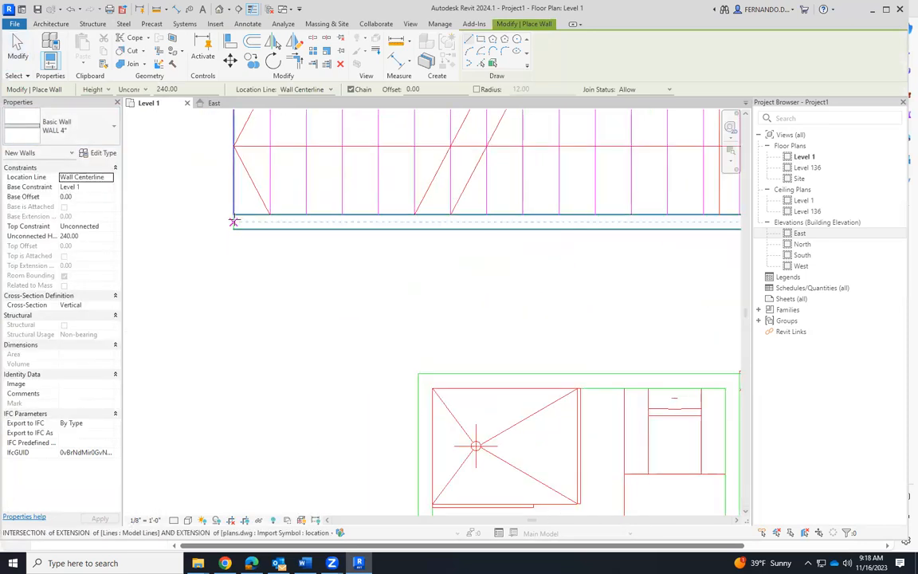
scroll(175, 229, "down", 2)
scroll(208, 222, "up", 4)
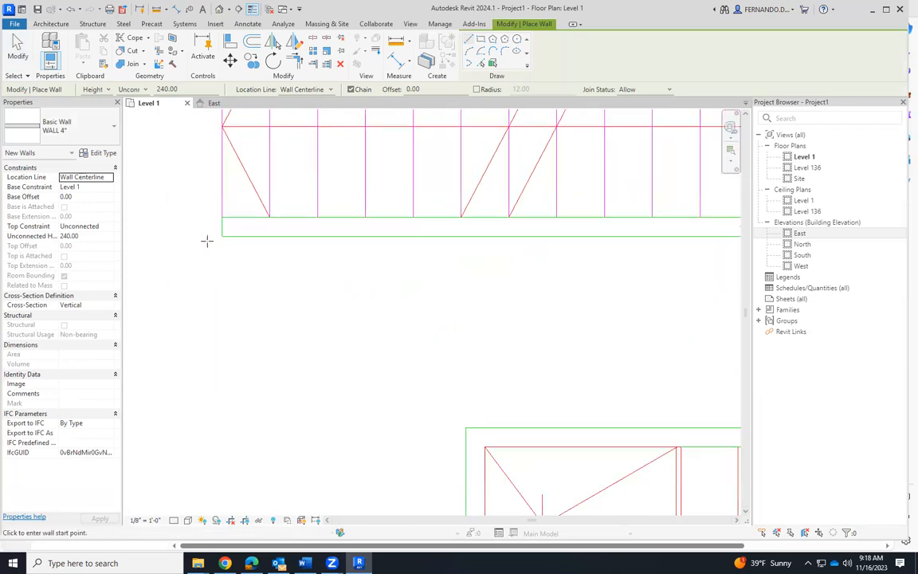
scroll(394, 238, "down", 5)
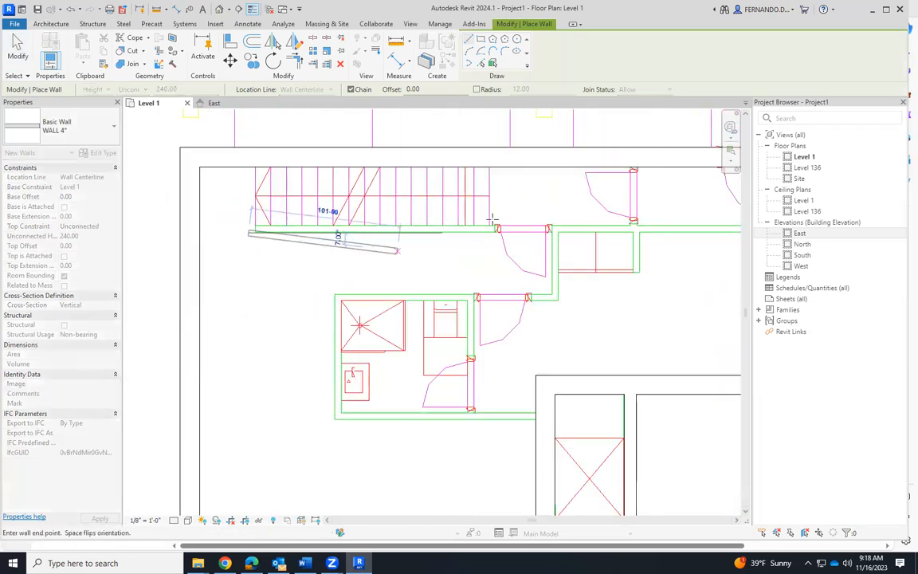
scroll(396, 242, "down", 1)
scroll(519, 228, "up", 2)
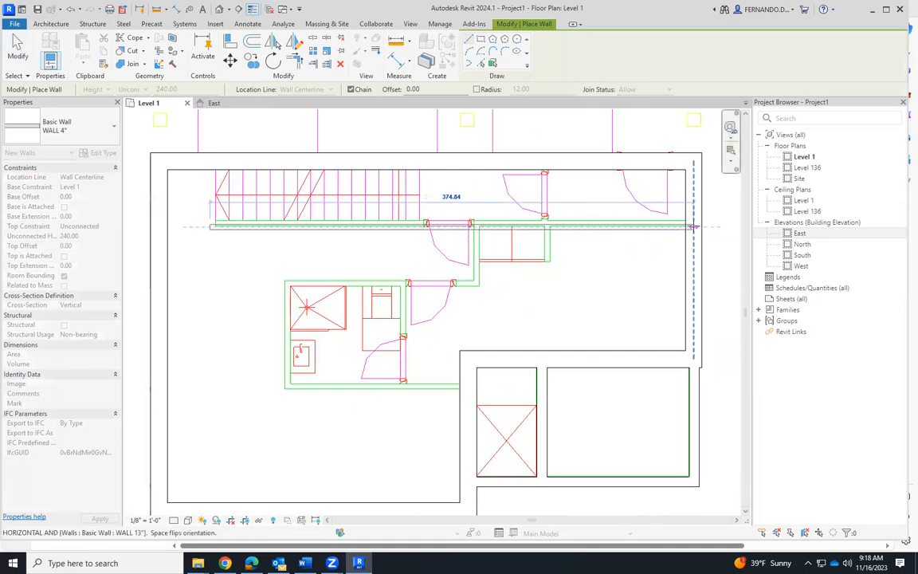
left_click(685, 227)
key("Escape")
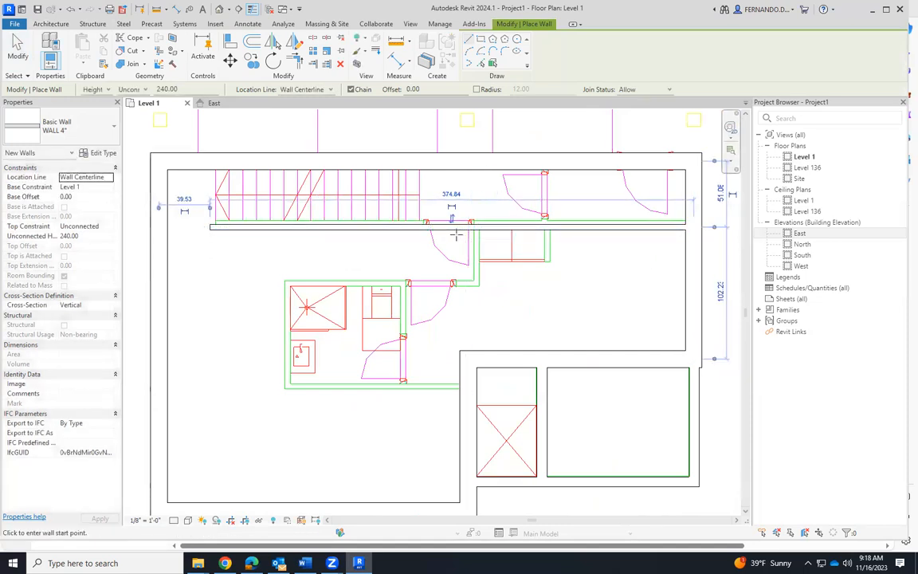
key("Escape")
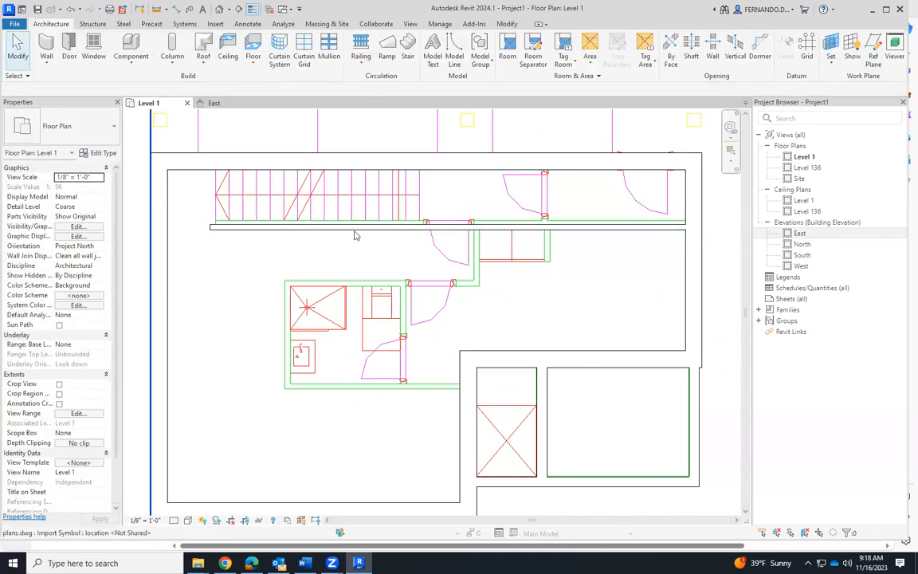
Step: Align the long 4" wall's face and west end with the imported partition lines below the stairs
left_click(289, 231)
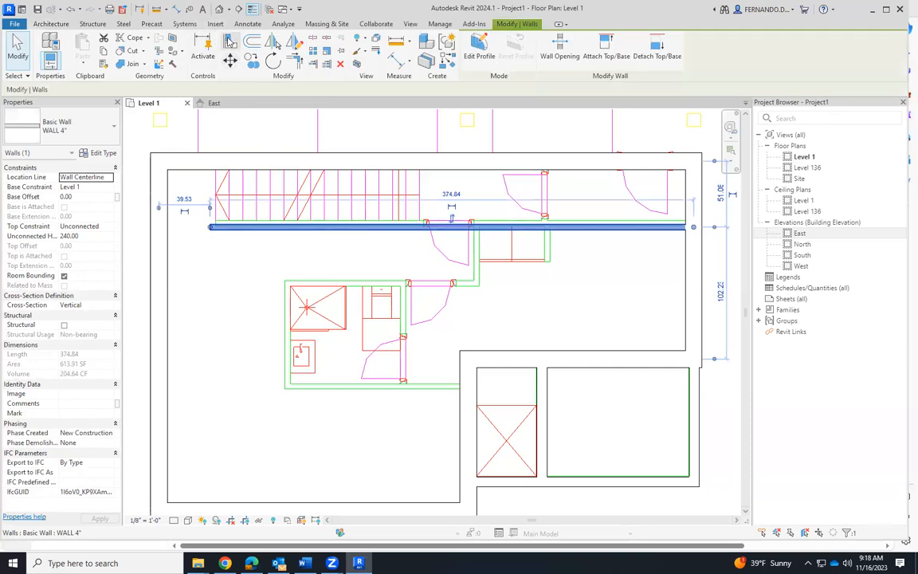
left_click(229, 41)
scroll(346, 239, "up", 5)
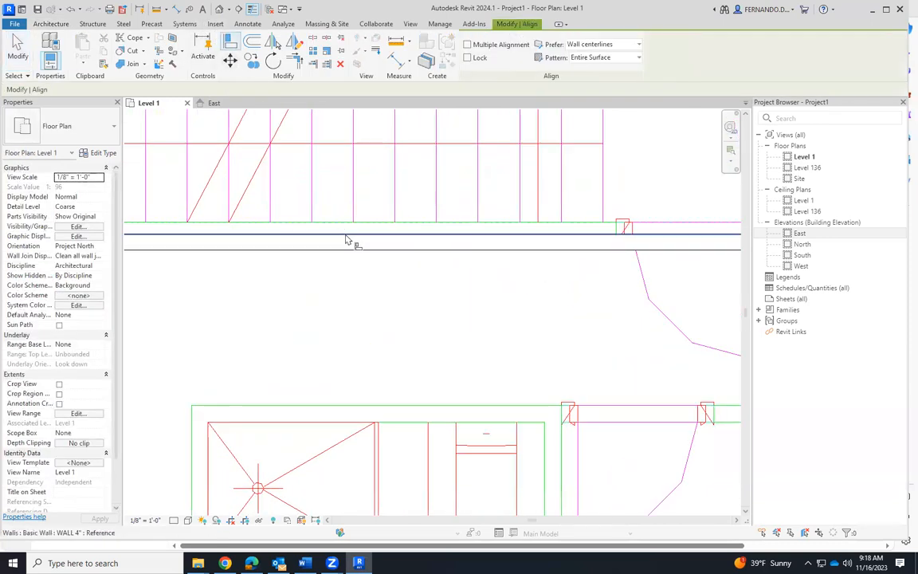
left_click(559, 237)
scroll(190, 254, "up", 5)
scroll(283, 225, "up", 3)
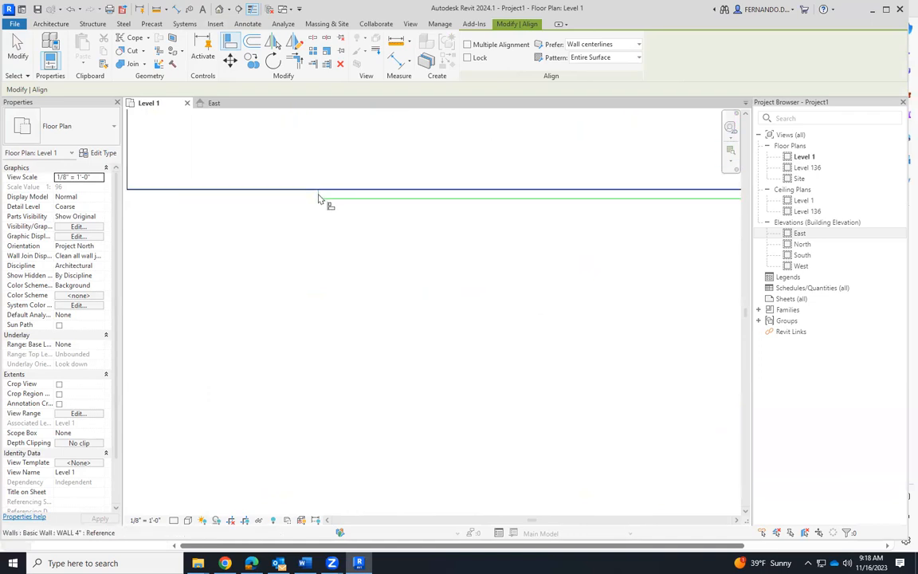
left_click(129, 168)
scroll(327, 319, "down", 6)
scroll(331, 258, "down", 2)
scroll(541, 259, "up", 4)
scroll(399, 262, "down", 5)
scroll(382, 261, "down", 3)
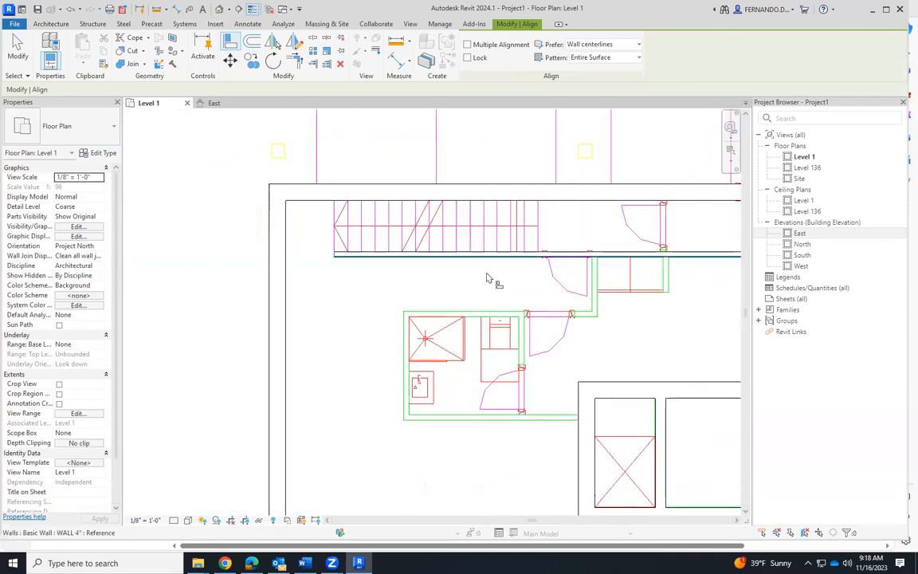
Step: Draw a 4" wall about 29" long south from the long stair wall along the closet's east side
left_click(48, 24)
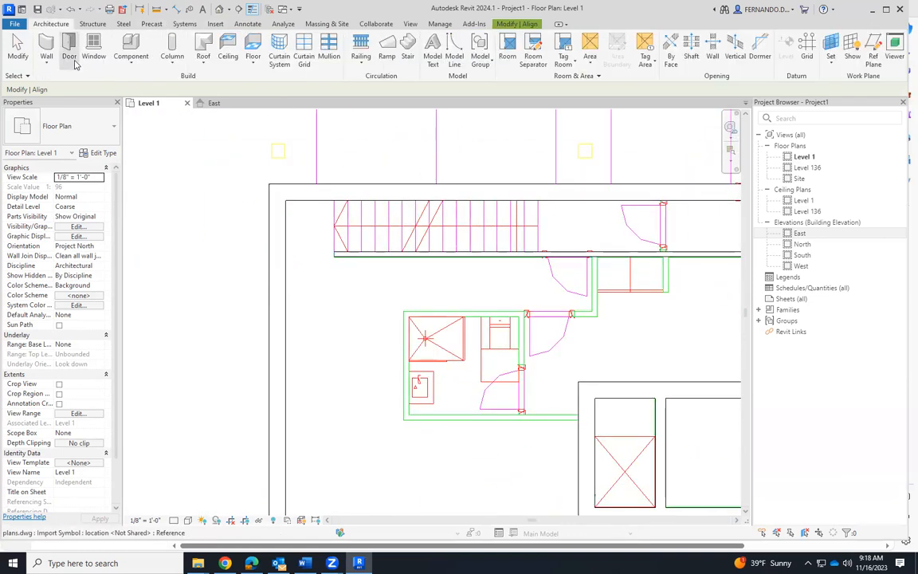
key("w")
key("a")
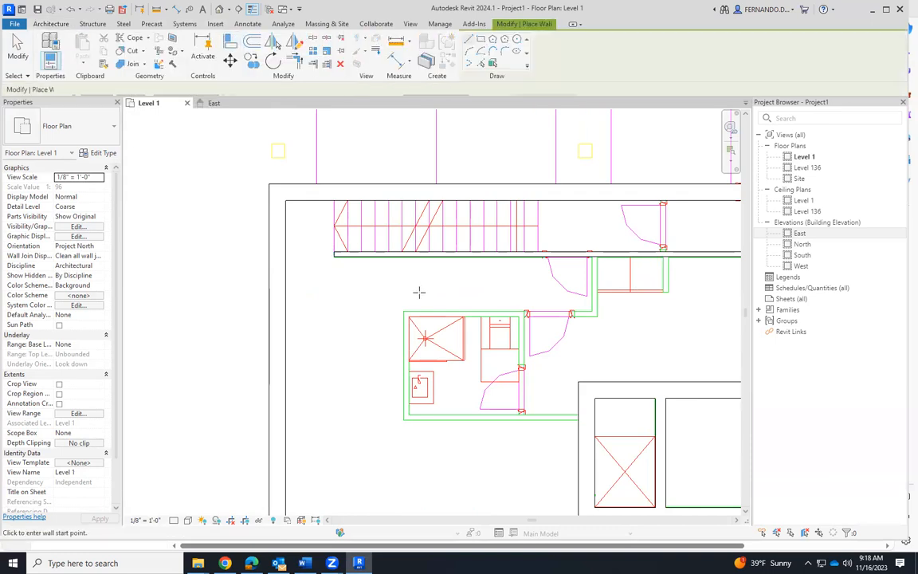
scroll(631, 279, "down", 3)
scroll(604, 271, "up", 5)
scroll(580, 250, "up", 2)
left_click(556, 249)
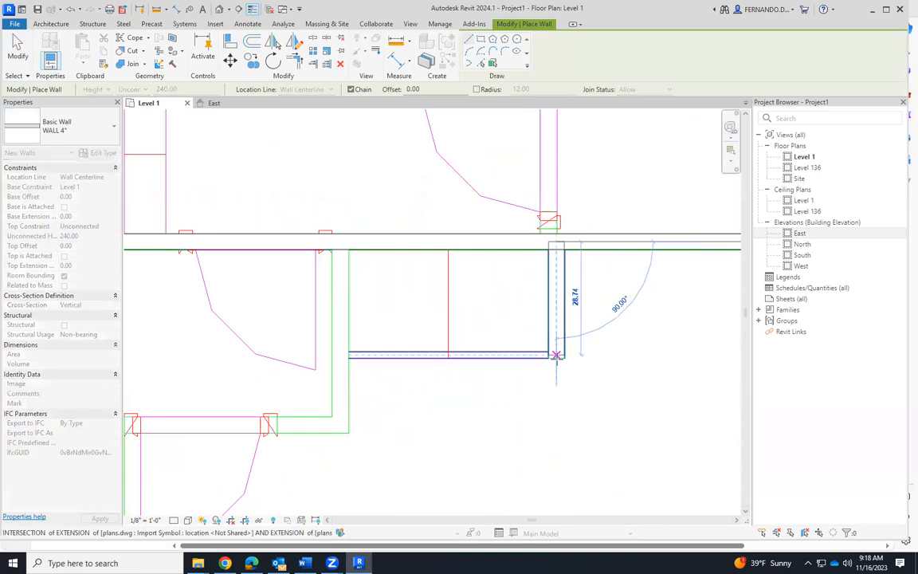
key("Escape")
key("Escape")
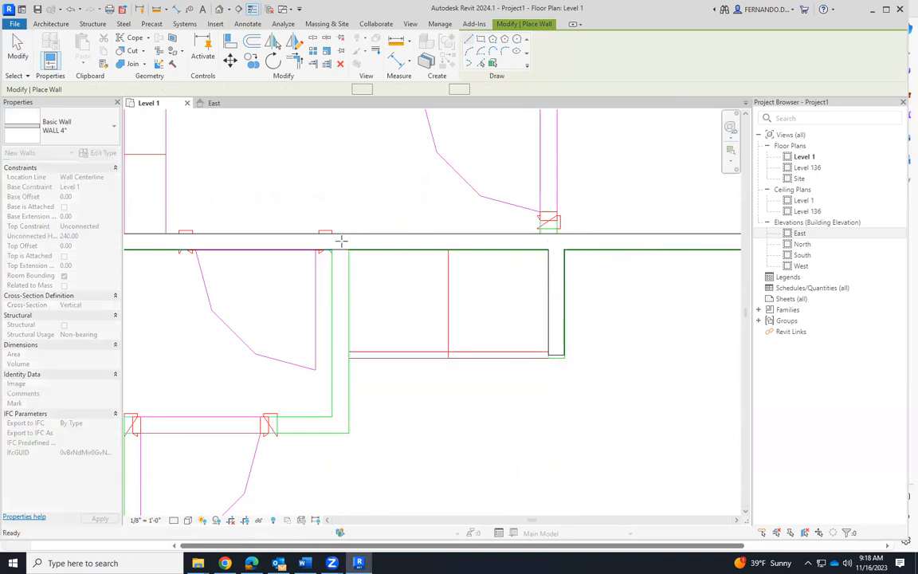
Step: Draw chained 4" walls down the closet's west side and west along the bathroom's north side to its northwest corner
left_click(341, 241)
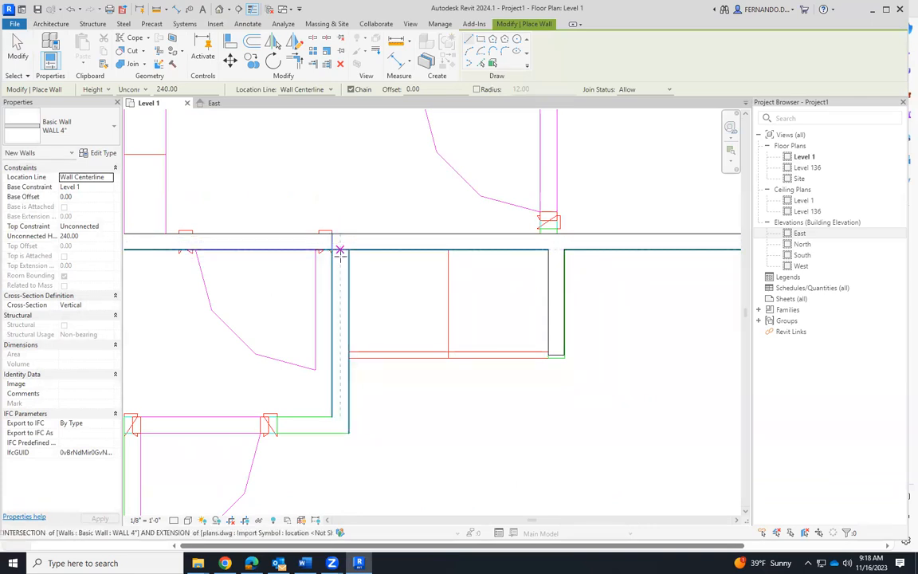
left_click(340, 263)
left_click(340, 424)
scroll(526, 369, "down", 2)
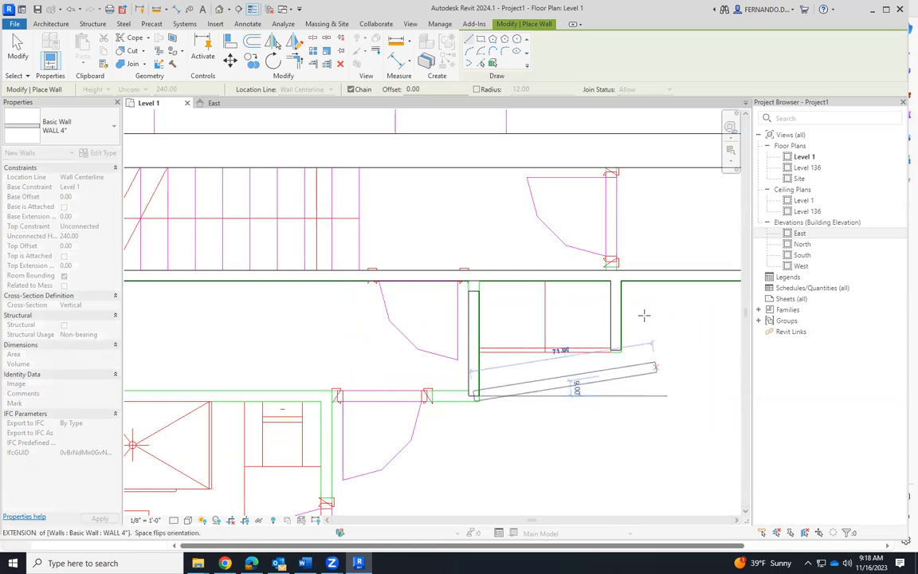
scroll(642, 313, "down", 2)
scroll(301, 385, "up", 3)
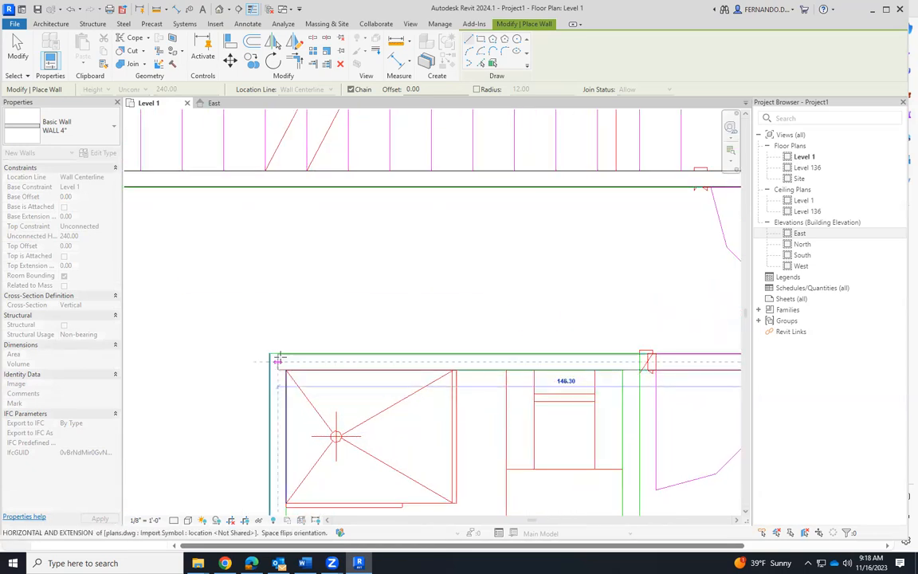
left_click(279, 391)
Step: Continue the 4" wall chain 80" down the bathroom's west side and east along its south side to the 13" wall
scroll(270, 370, "down", 2)
scroll(271, 407, "up", 4)
scroll(275, 408, "up", 2)
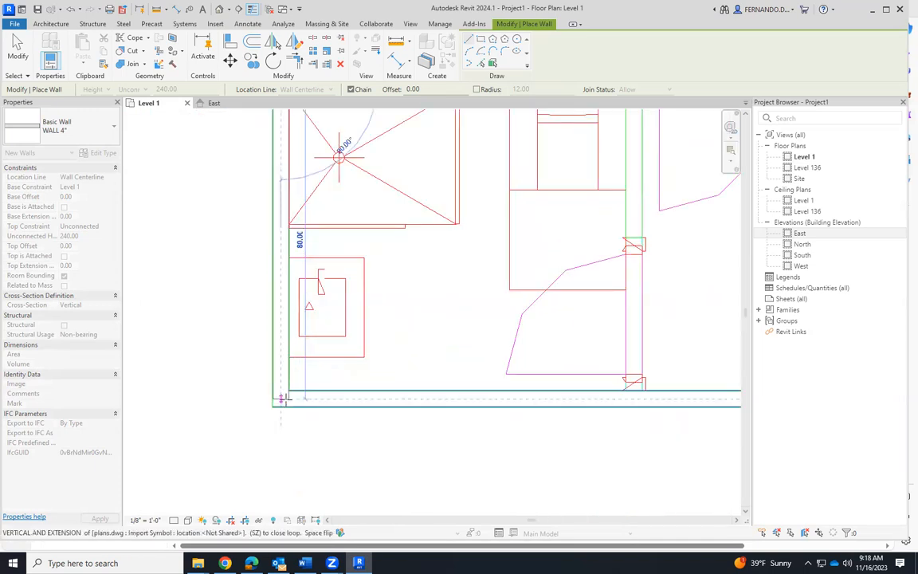
left_click(284, 400)
scroll(338, 382, "down", 3)
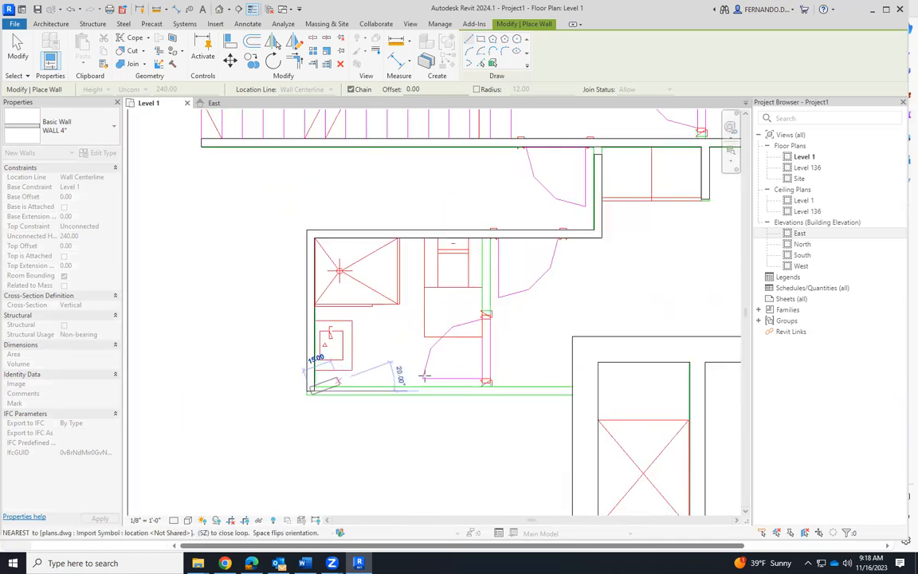
scroll(558, 386, "up", 1)
left_click(520, 389)
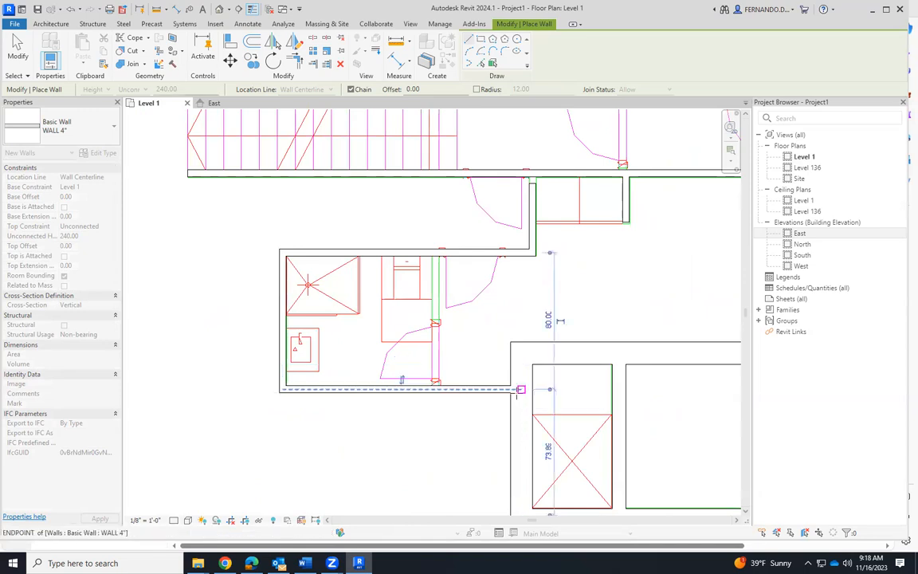
key("Escape")
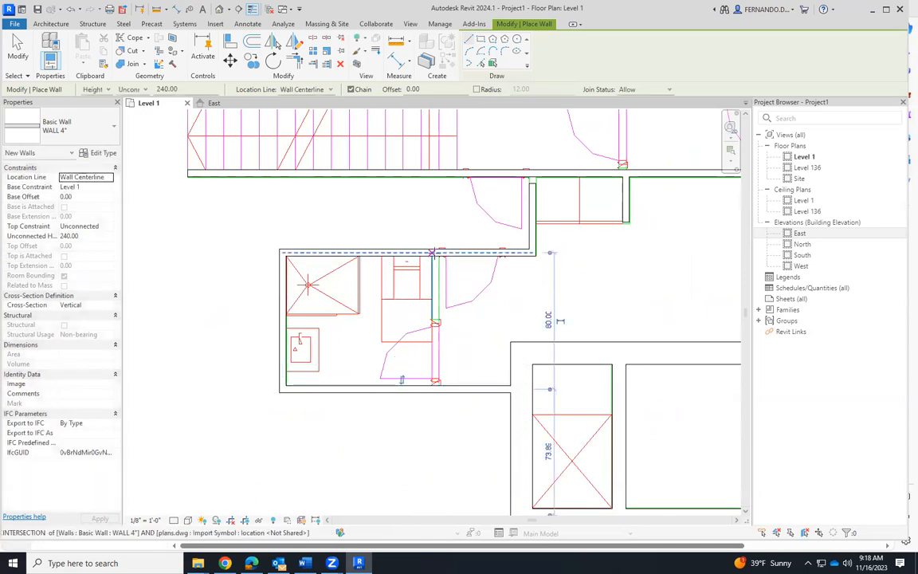
Step: Draw a 4" wall about 75" long along the bathroom's east partition, ending at its south wall
left_click(434, 254)
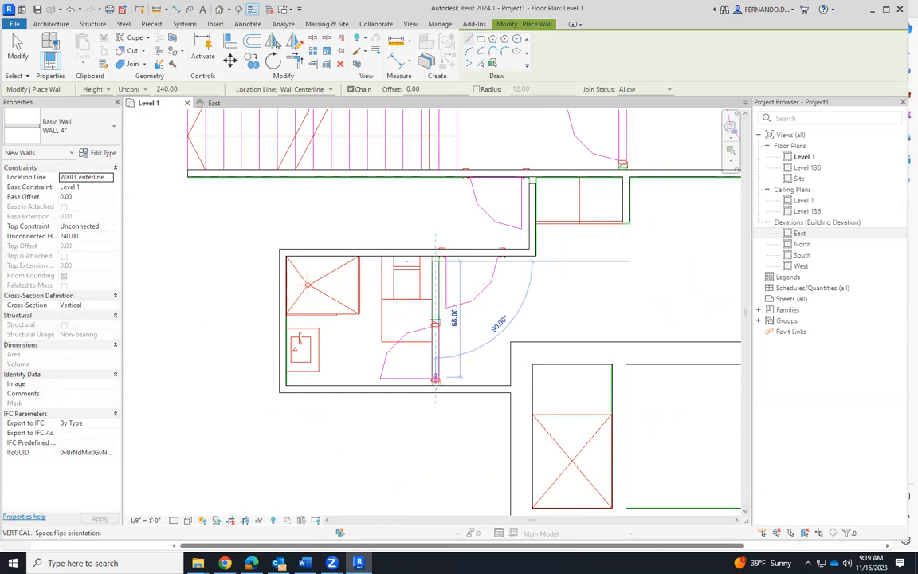
left_click(435, 387)
scroll(437, 255, "up", 2)
key("Escape")
key("Escape")
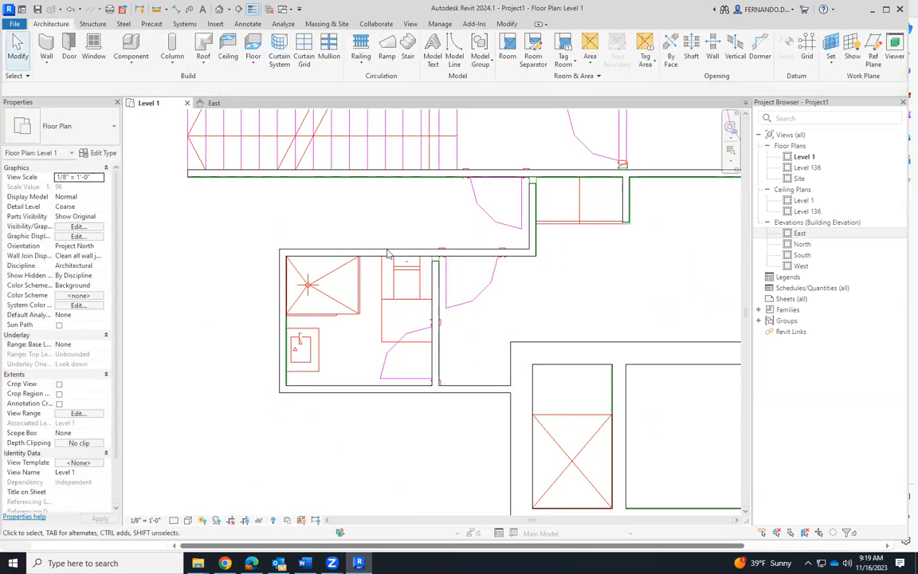
Step: Extend the north ends of the bathroom's east partition and the closet's west wall to the 4" walls above them
scroll(437, 259, "up", 2)
left_click(452, 254)
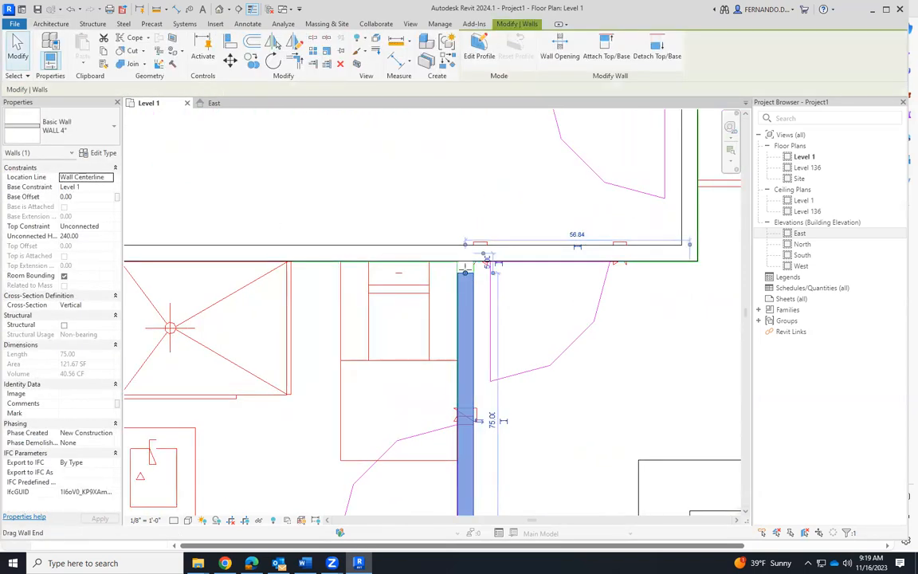
left_click_drag(466, 254, 465, 254)
scroll(360, 359, "down", 3)
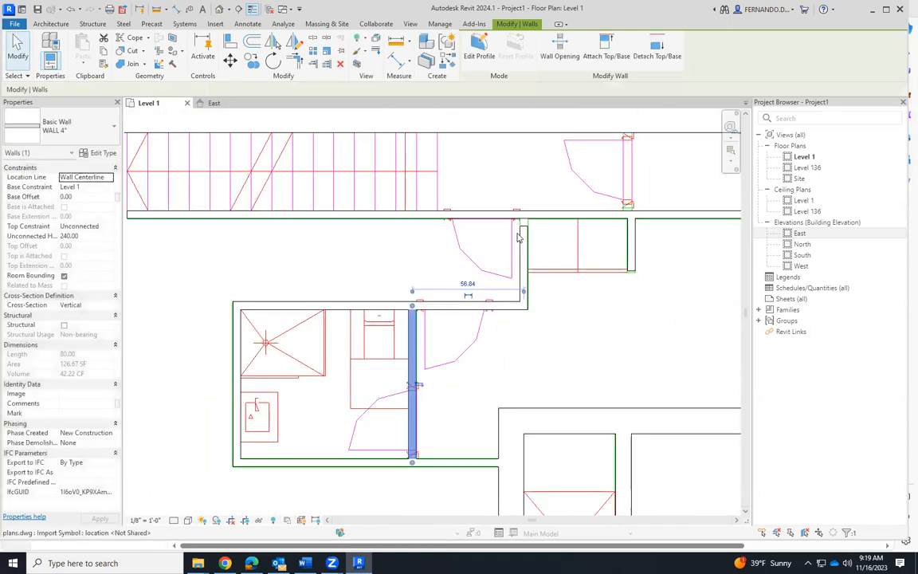
left_click(524, 237)
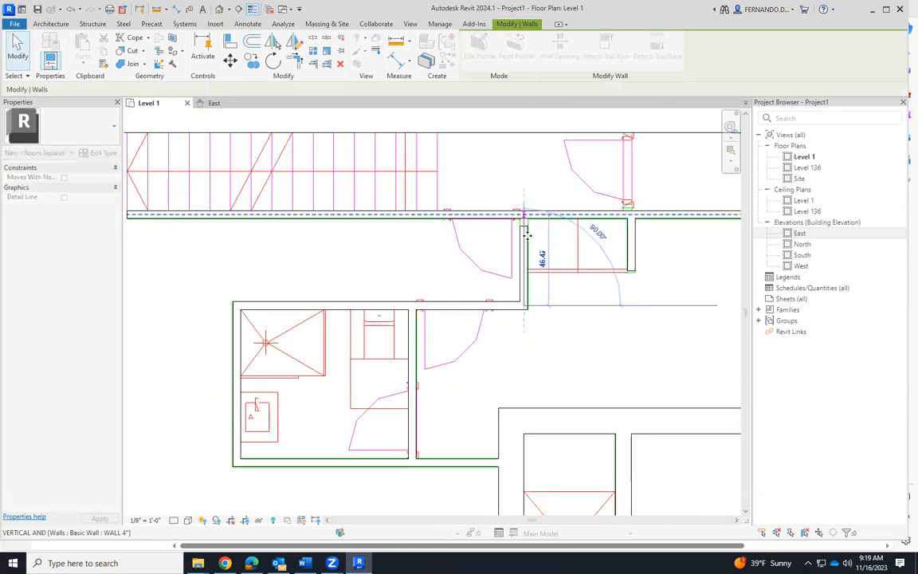
left_click(671, 316)
Step: Align the south end of the closet's short east wall with the end line of the imported partition
scroll(652, 268, "up", 5)
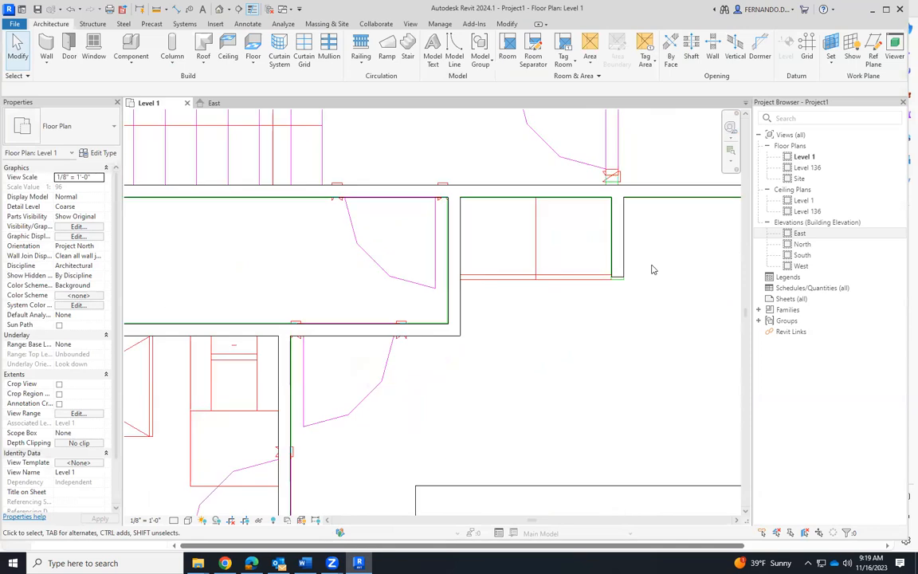
scroll(614, 291, "up", 1)
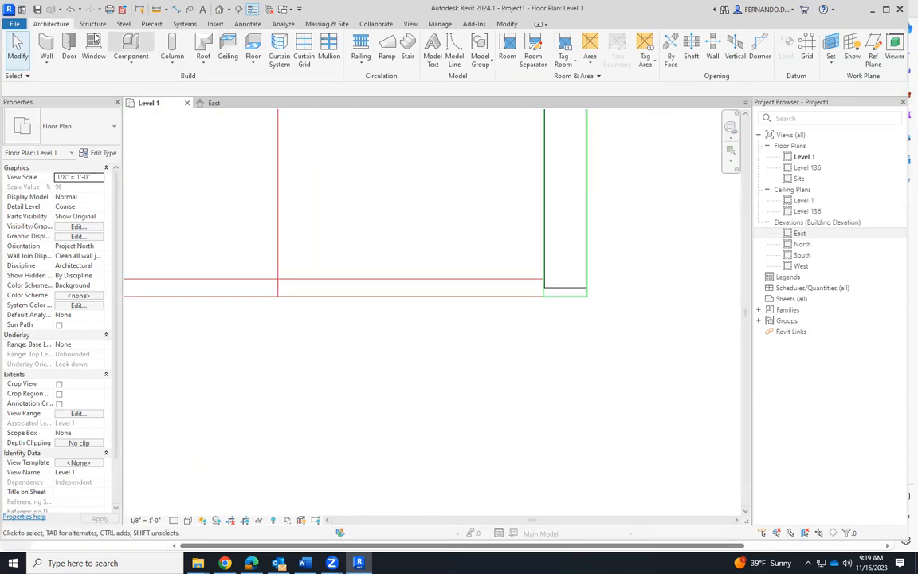
left_click(588, 251)
left_click(229, 40)
left_click(578, 295)
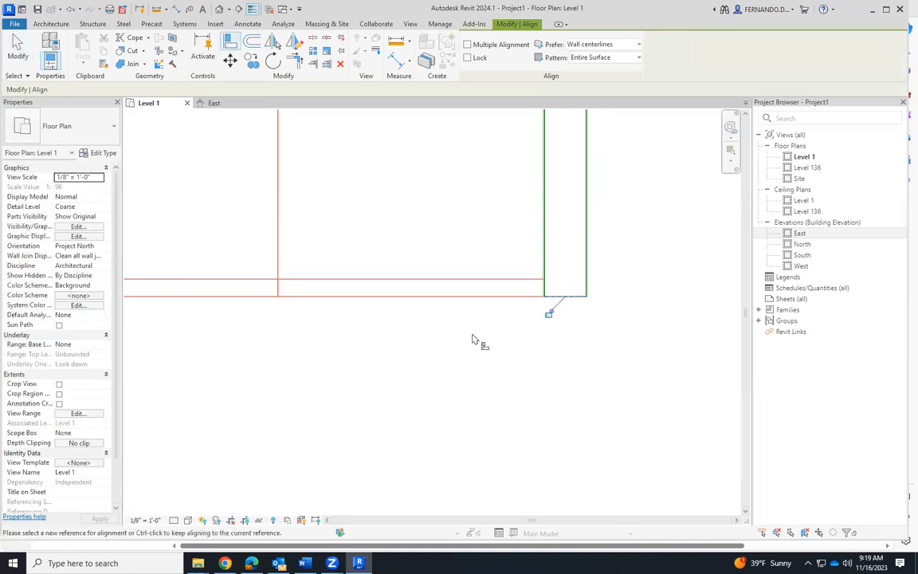
left_click(18, 48)
scroll(459, 255, "down", 5)
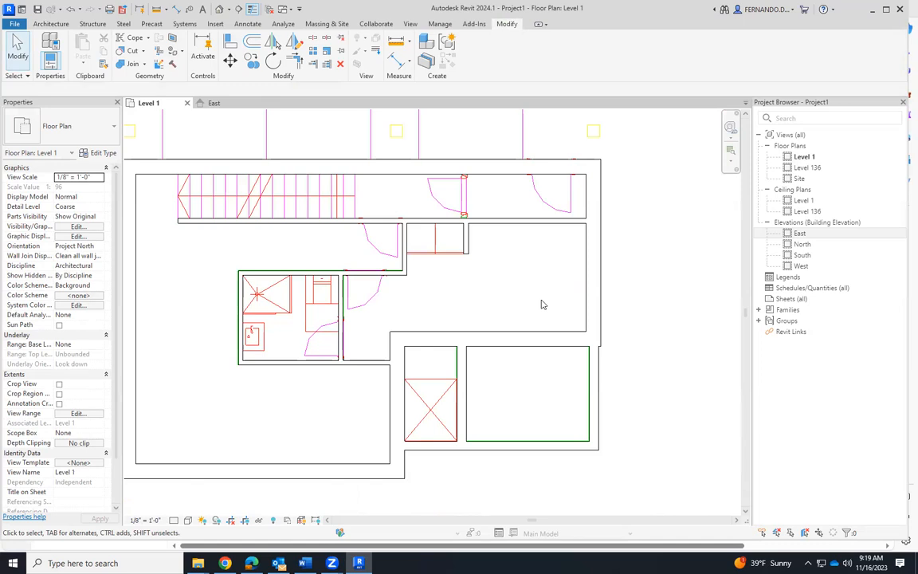
scroll(419, 319, "up", 5)
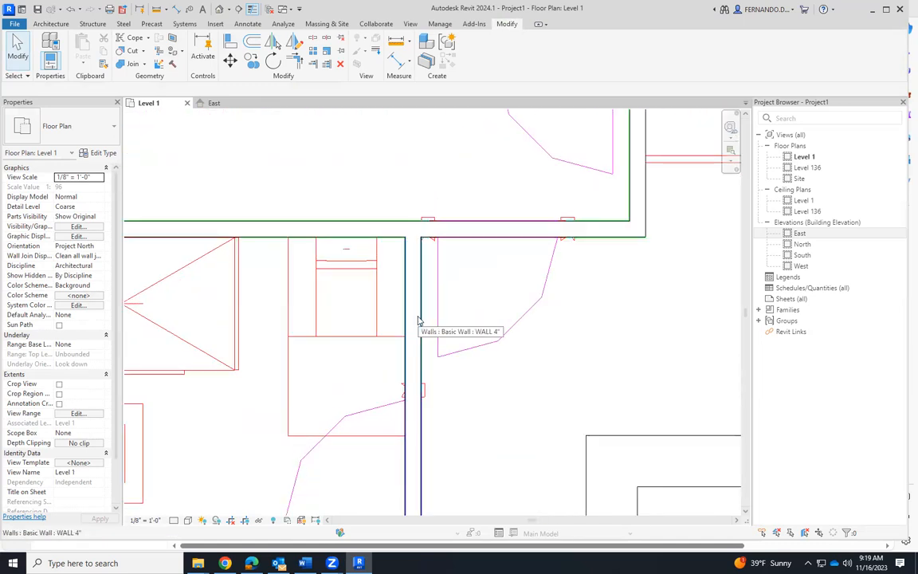
scroll(437, 250, "up", 2)
scroll(359, 225, "up", 2)
scroll(349, 222, "up", 1)
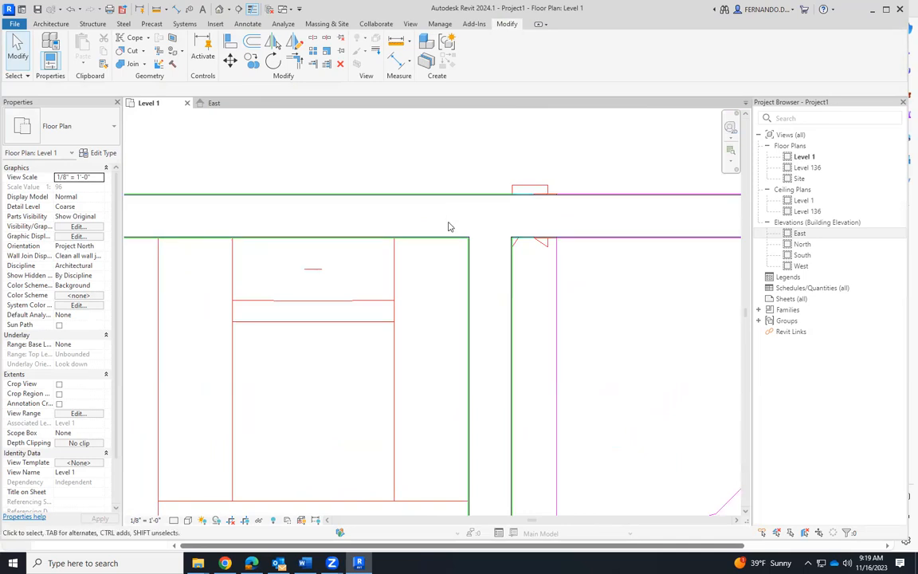
scroll(451, 228, "down", 6)
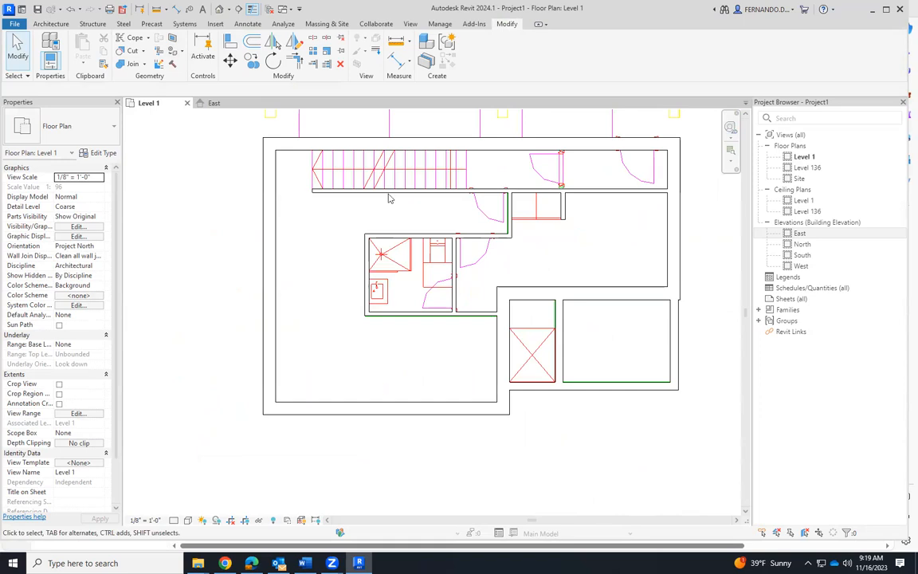
Step: In the East elevation, select all the walls and set their Top Constraint to Up to level: Level 136
left_click(212, 104)
scroll(557, 295, "down", 2)
scroll(334, 314, "up", 1)
scroll(549, 329, "up", 1)
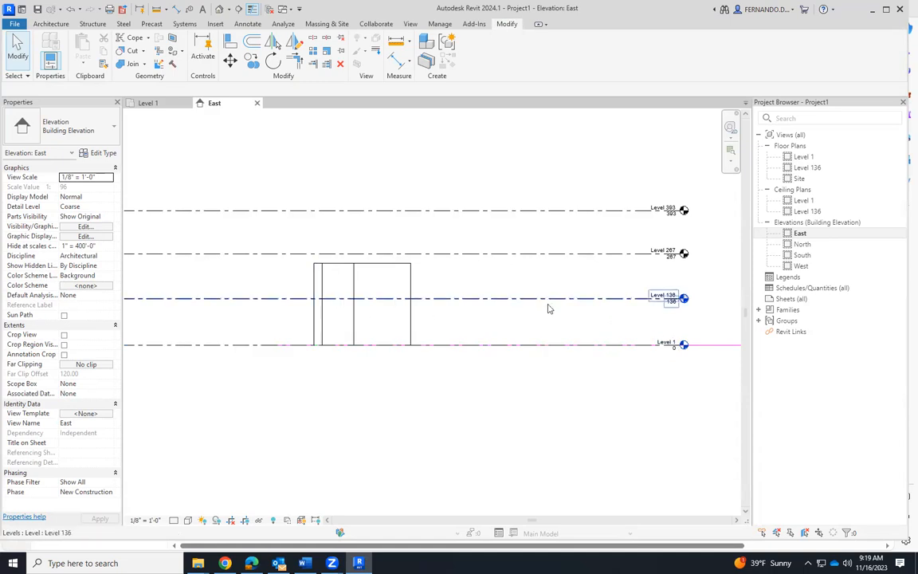
left_click_drag(391, 249, 263, 268)
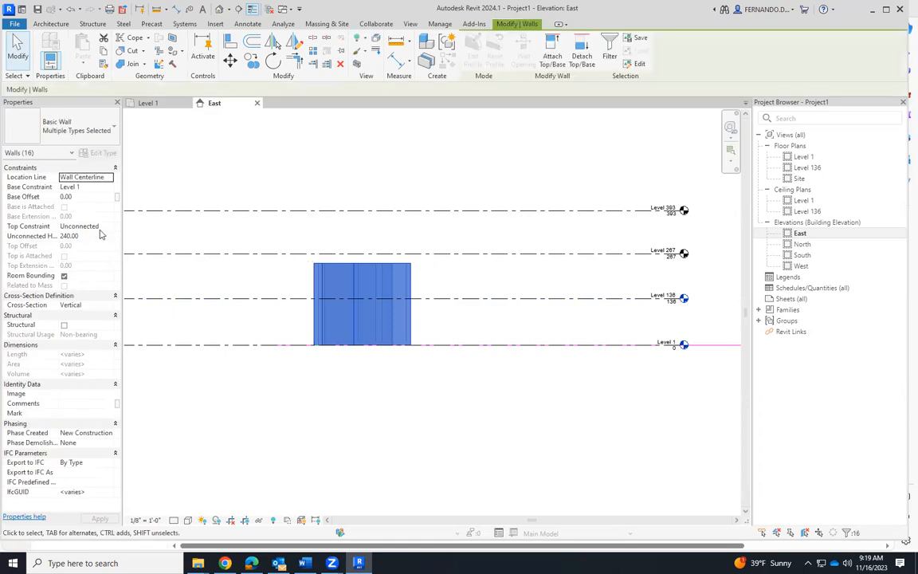
left_click(108, 228)
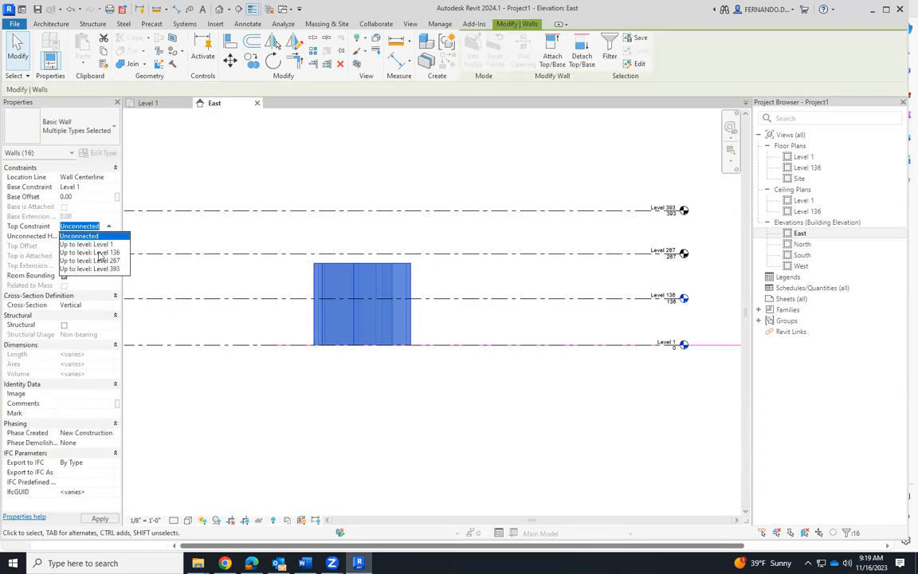
left_click(97, 253)
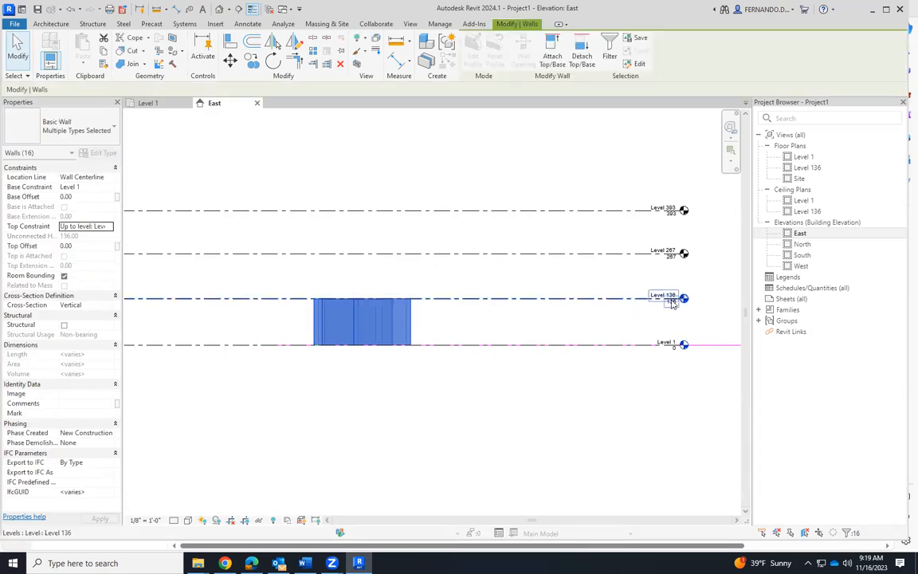
left_click(450, 323)
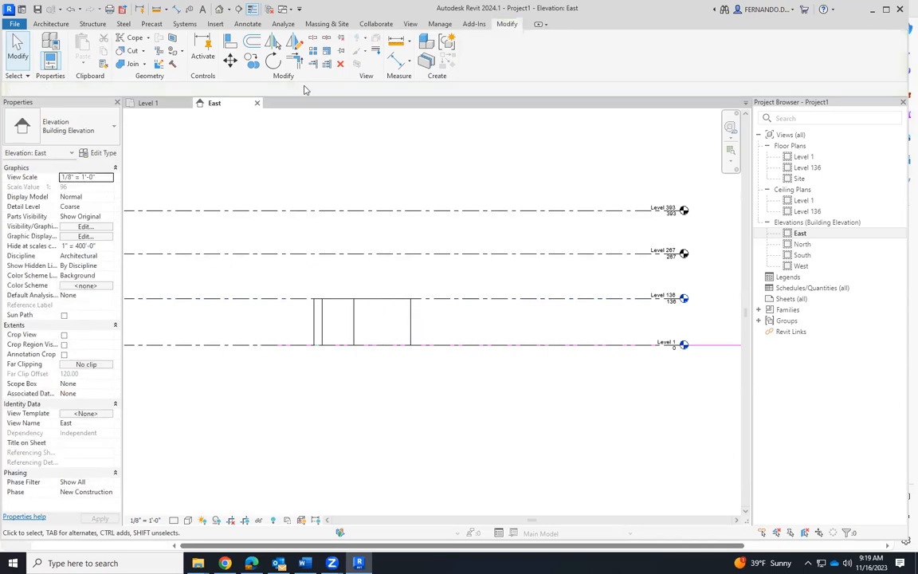
Step: In the Level 1 plan, place a Single-Flush 36" x 84" door at the entry in the north exterior wall, flipped to match the imported swing
left_click(155, 104)
scroll(526, 271, "up", 3)
scroll(570, 231, "down", 2)
scroll(523, 263, "up", 2)
scroll(519, 265, "down", 2)
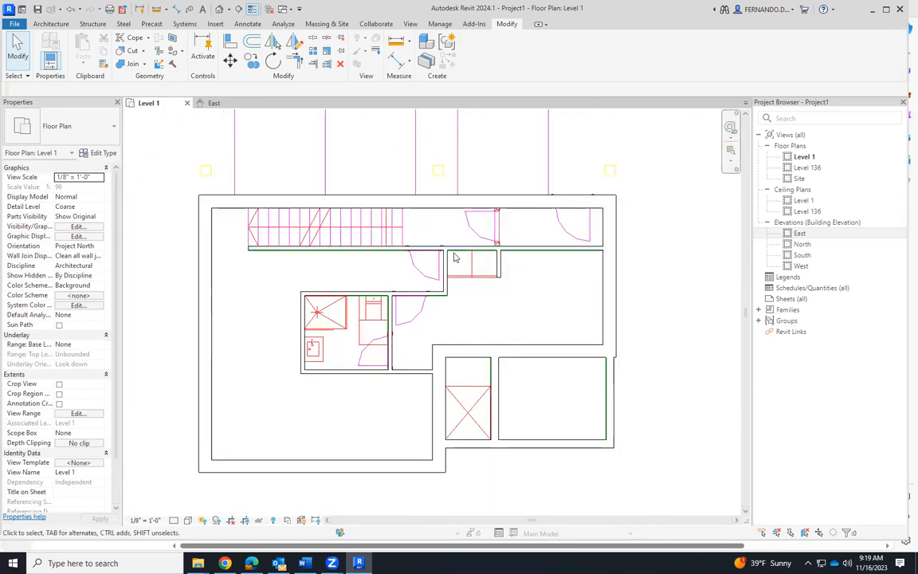
scroll(300, 129, "up", 2)
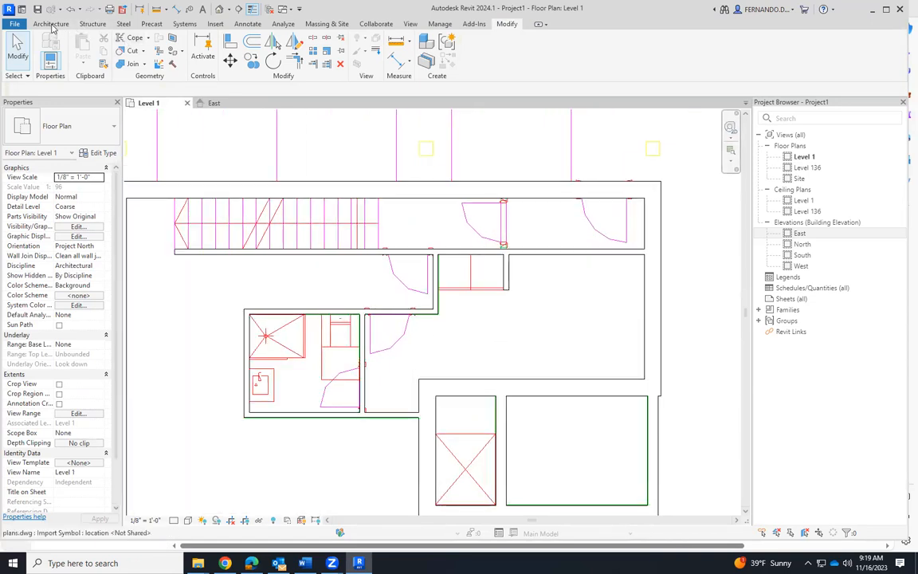
left_click(51, 24)
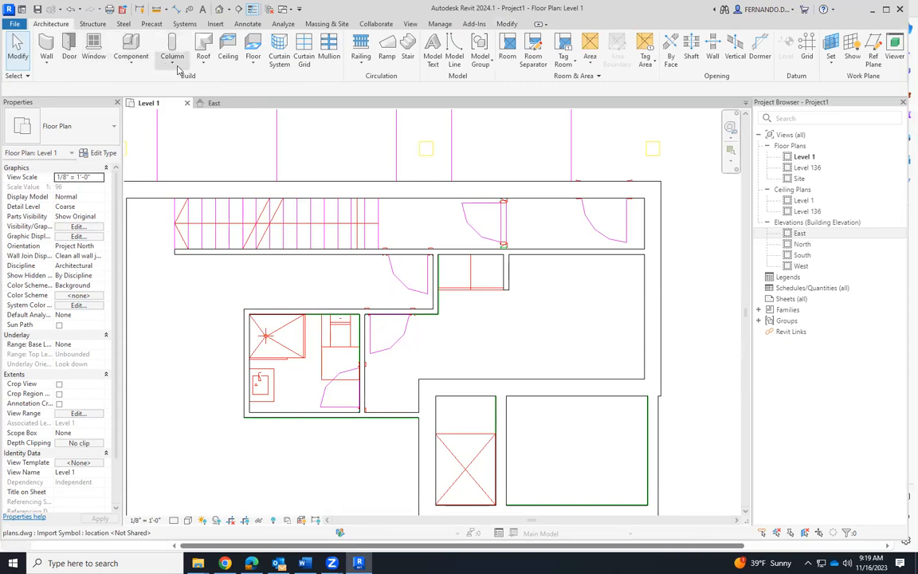
left_click(69, 55)
left_click(95, 123)
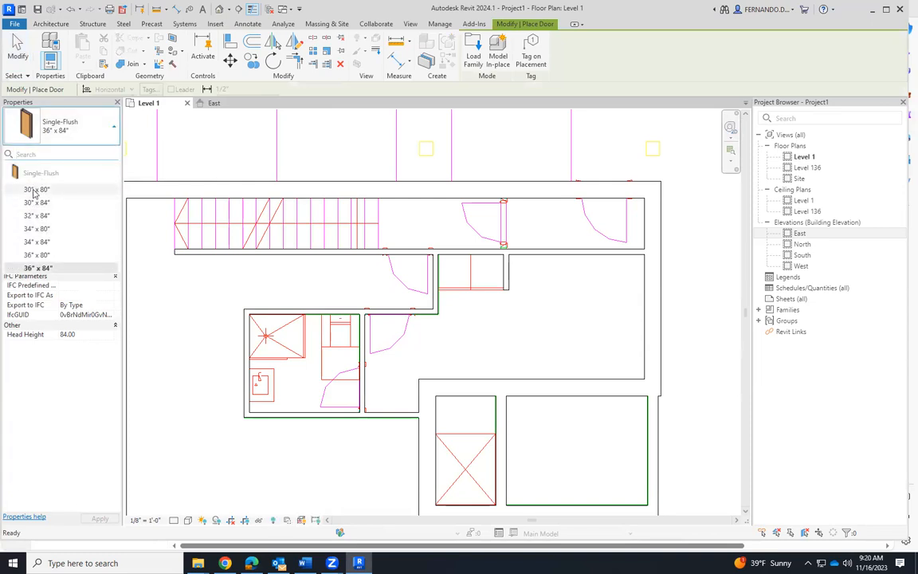
left_click(36, 269)
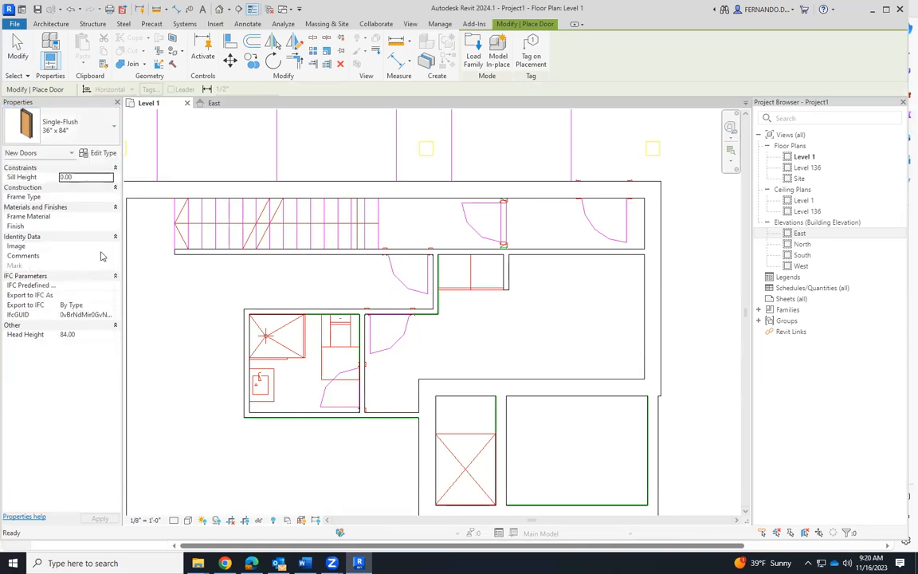
scroll(610, 192, "up", 4)
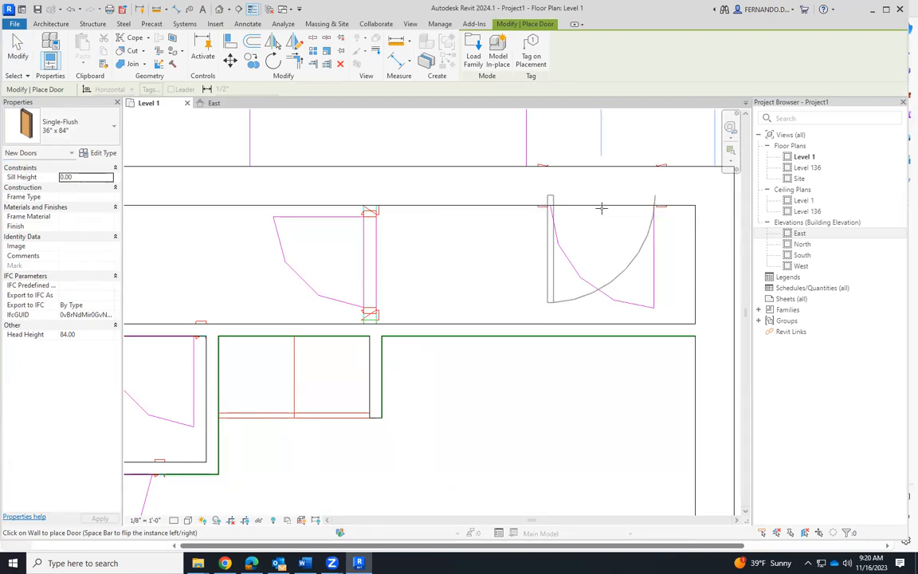
key("space")
left_click(607, 242)
scroll(608, 243, "down", 2)
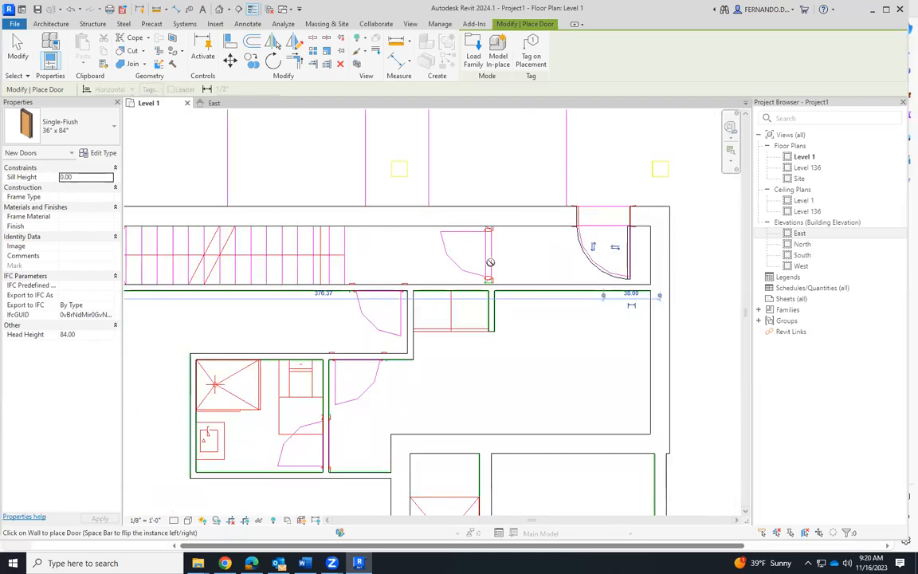
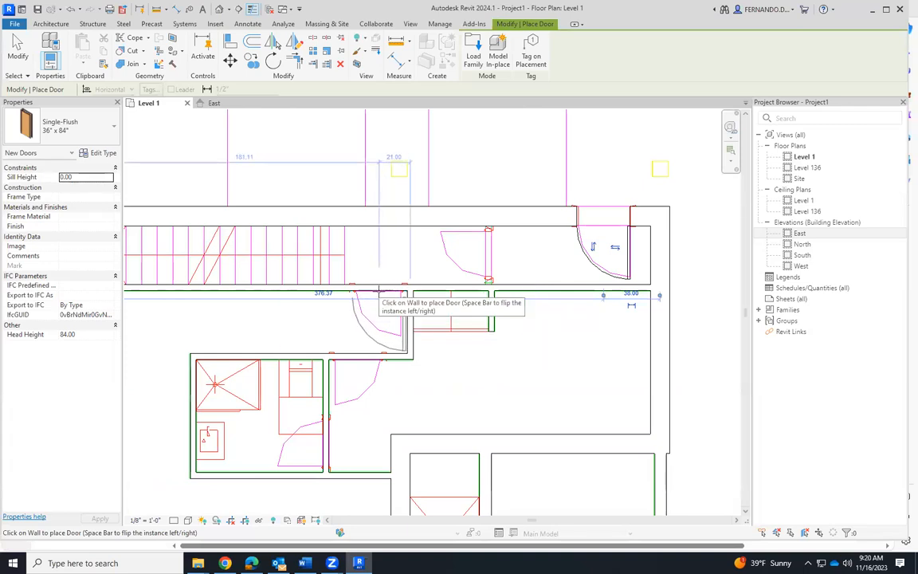
key("Escape")
key("Escape")
Step: Draw a WALL 4" partition across the entry hall at the imported door, from the north exterior wall to the 4" wall south of it
scroll(488, 227, "up", 3)
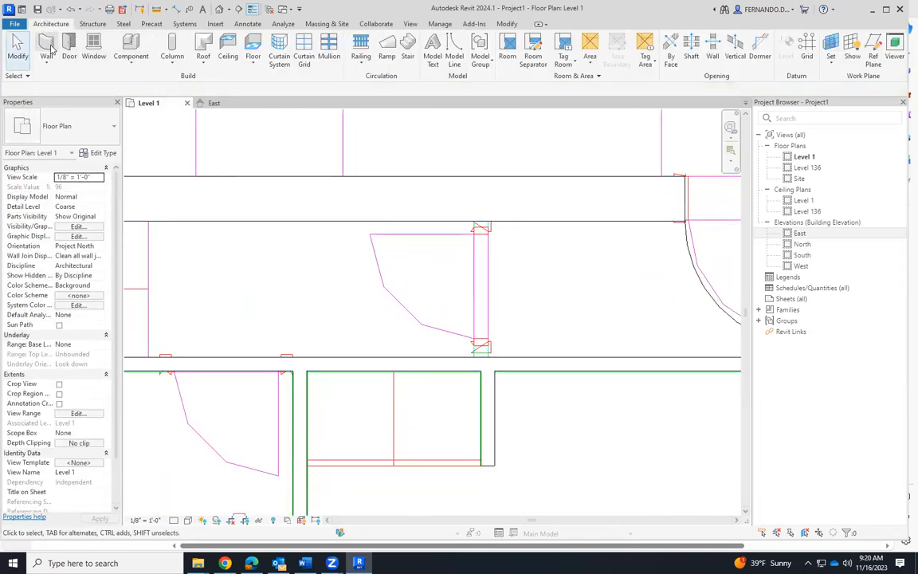
key("w")
key("a")
left_click(480, 227)
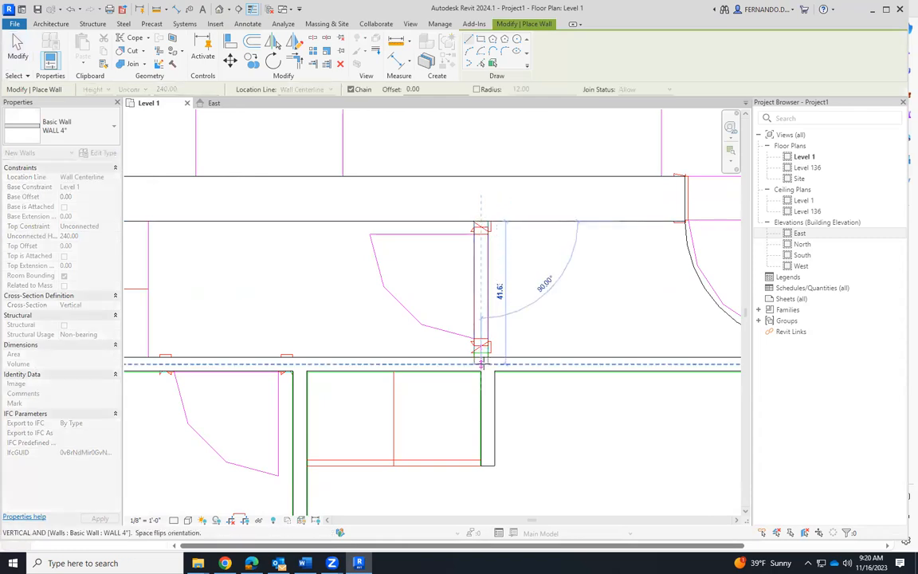
left_click(482, 358)
key("Escape")
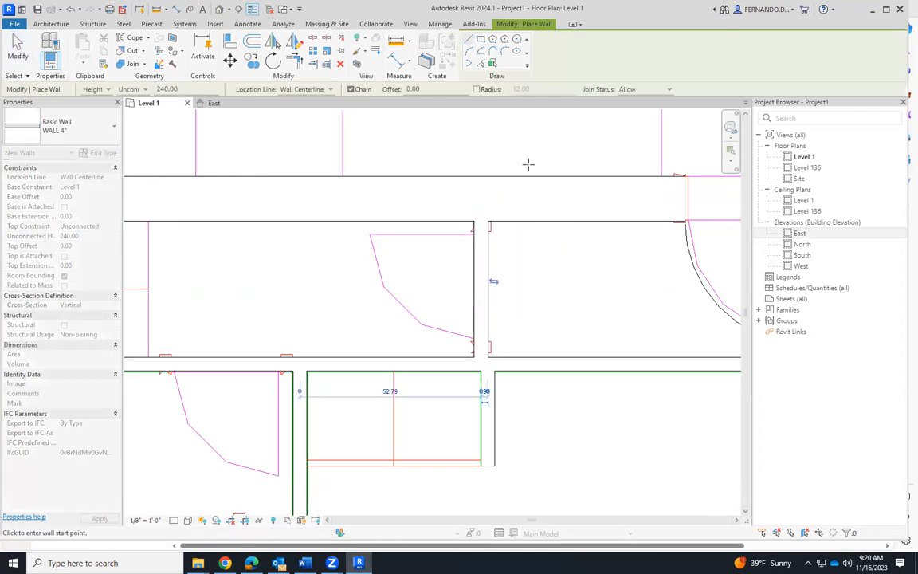
Step: Place Single-Flush 30" x 80" doors in the entry hall partition and in the 4" wall south of the stairs, matching the imported swings
left_click(53, 24)
left_click(70, 53)
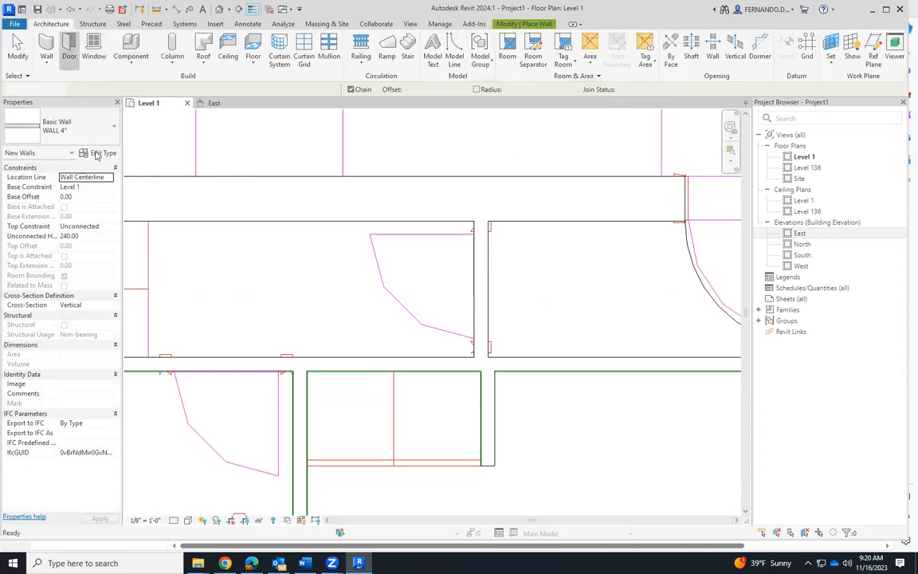
left_click(112, 126)
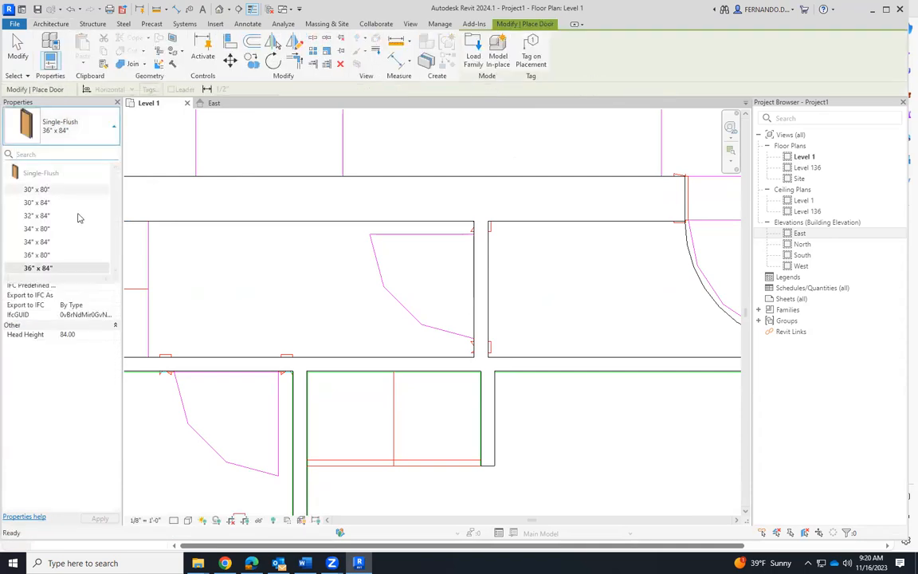
left_click(40, 189)
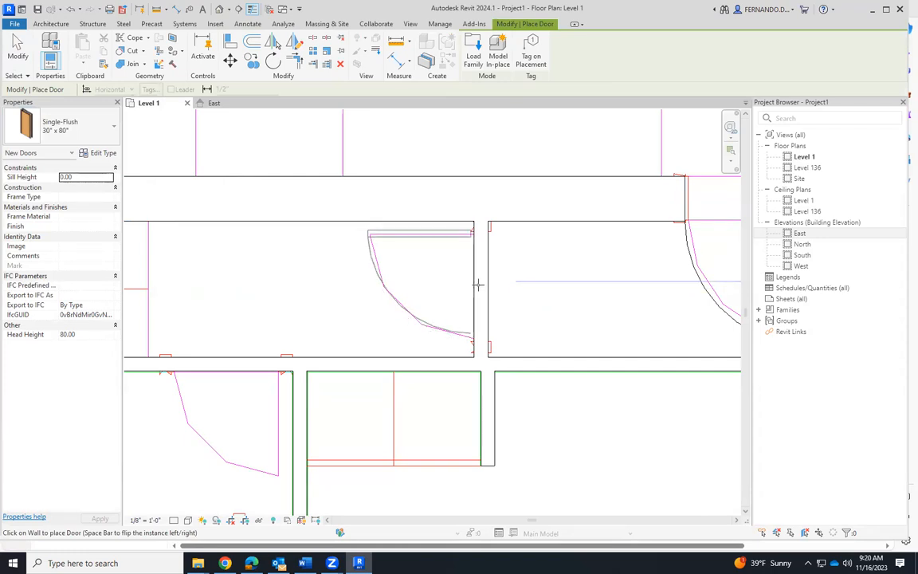
left_click(479, 286)
scroll(650, 228, "down", 3)
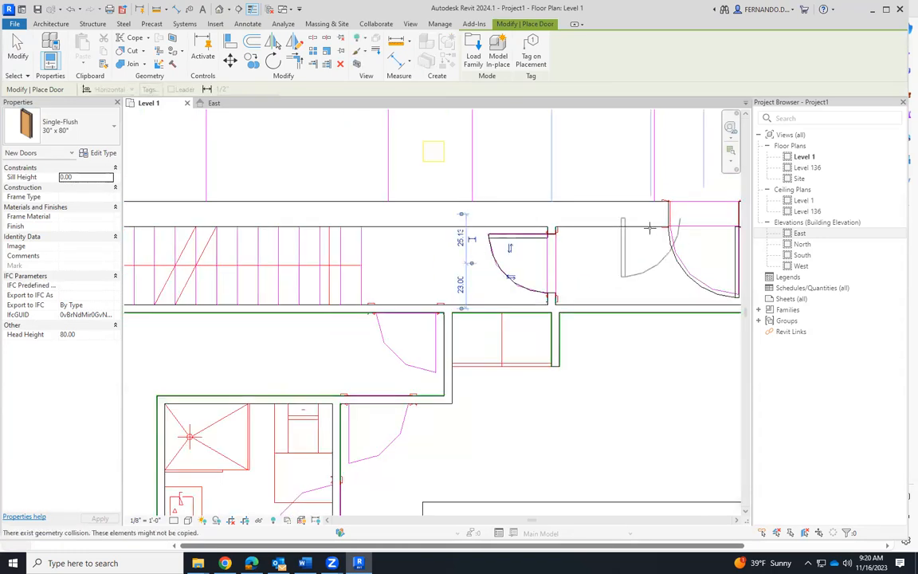
scroll(470, 289, "up", 2)
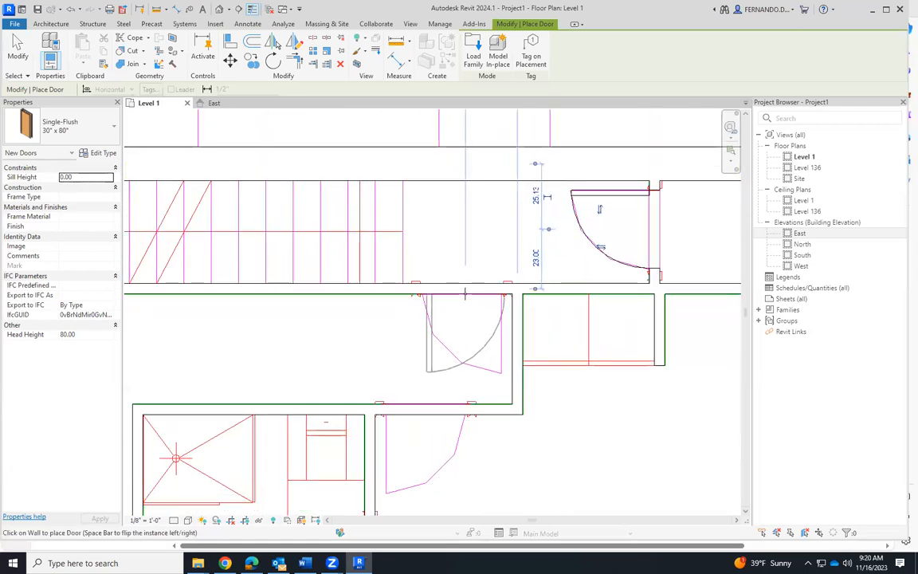
key("space")
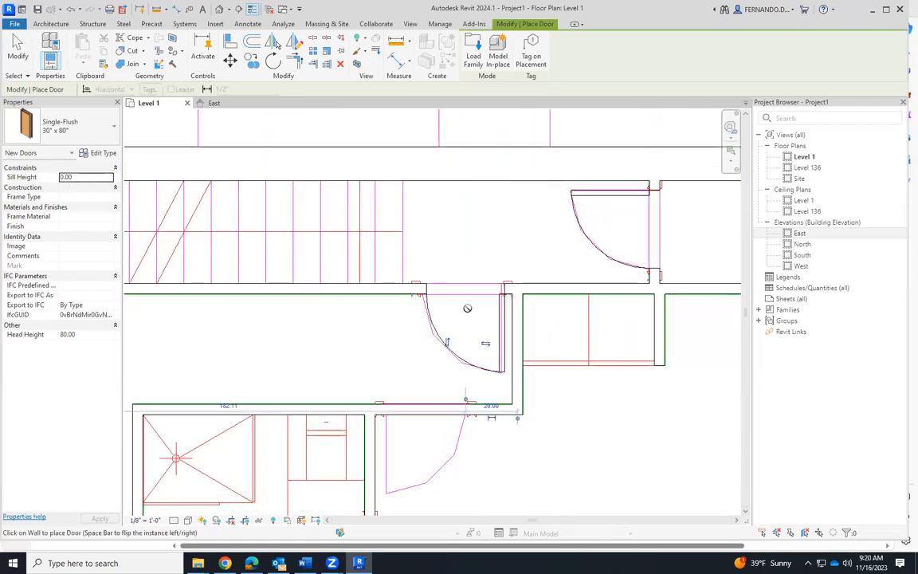
Step: Place 30" x 80" doors in the 4" wall just northeast of the bathroom and in the bathroom's east wall, matching the imported swings
scroll(467, 310, "down", 2)
scroll(458, 336, "up", 1)
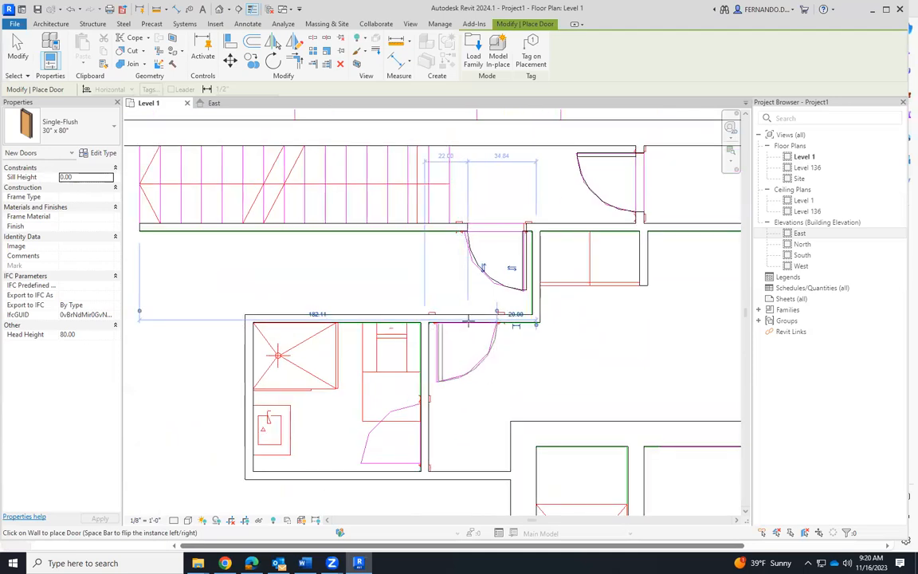
left_click(467, 321)
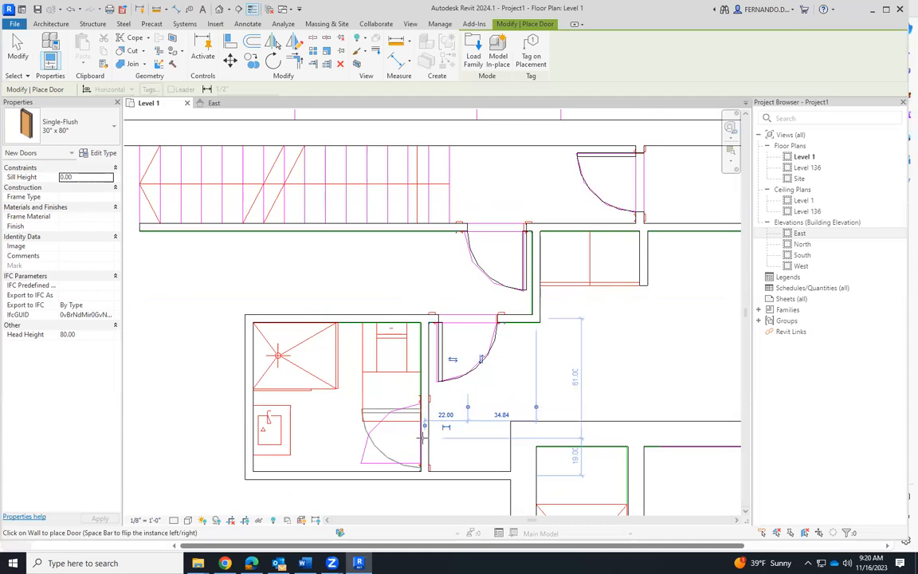
key("space")
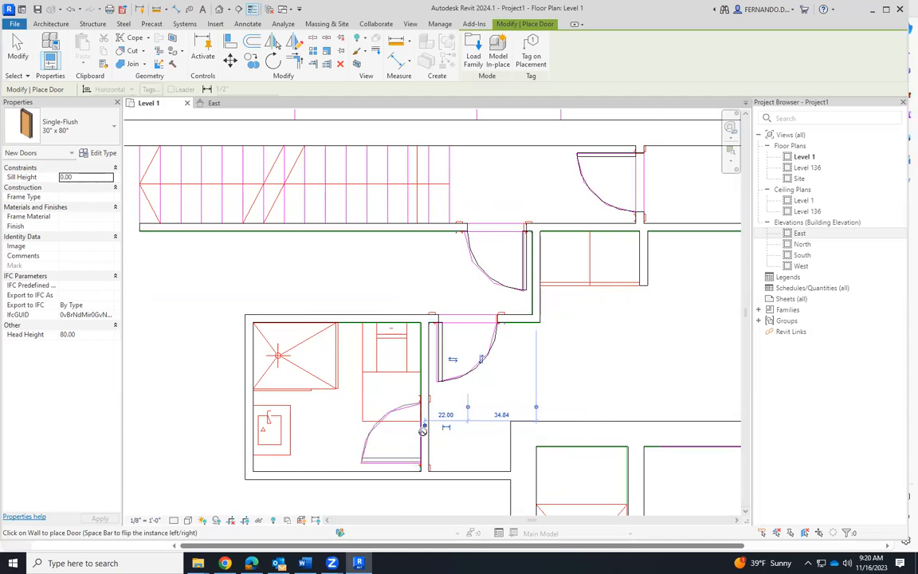
scroll(476, 310, "down", 4)
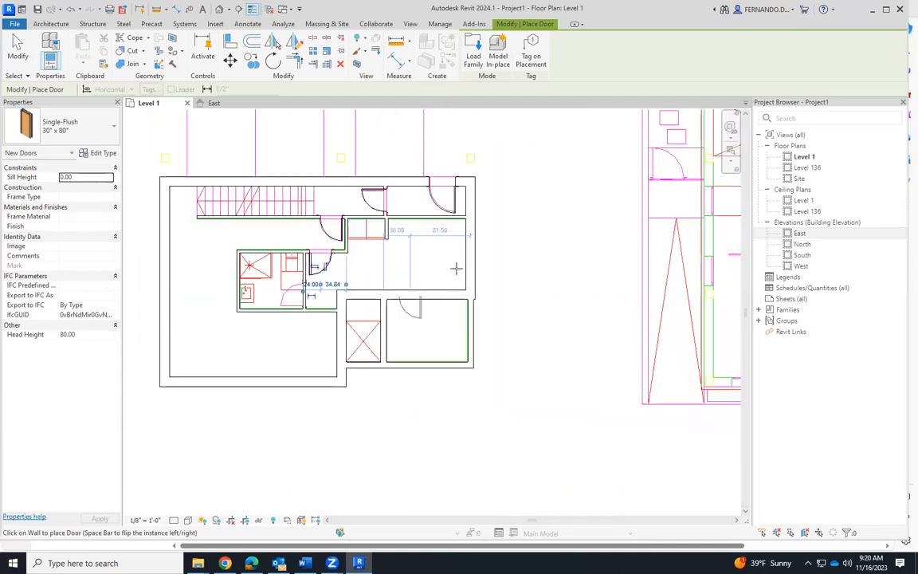
left_click(22, 54)
Step: Open the 3D view and set the Top Constraint of the entry hall partition that projects above the others to Up to level: Level 136
scroll(510, 287, "down", 3)
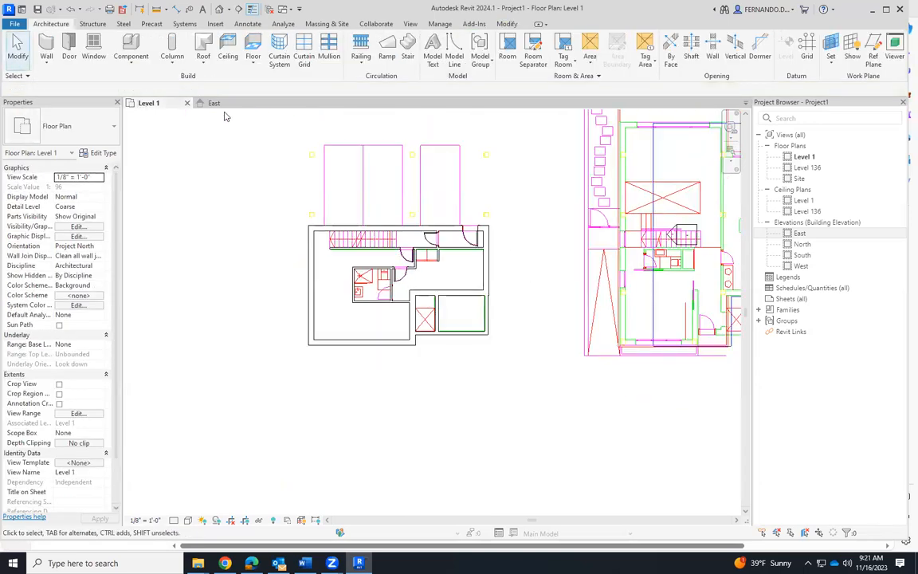
key("3")
key("d")
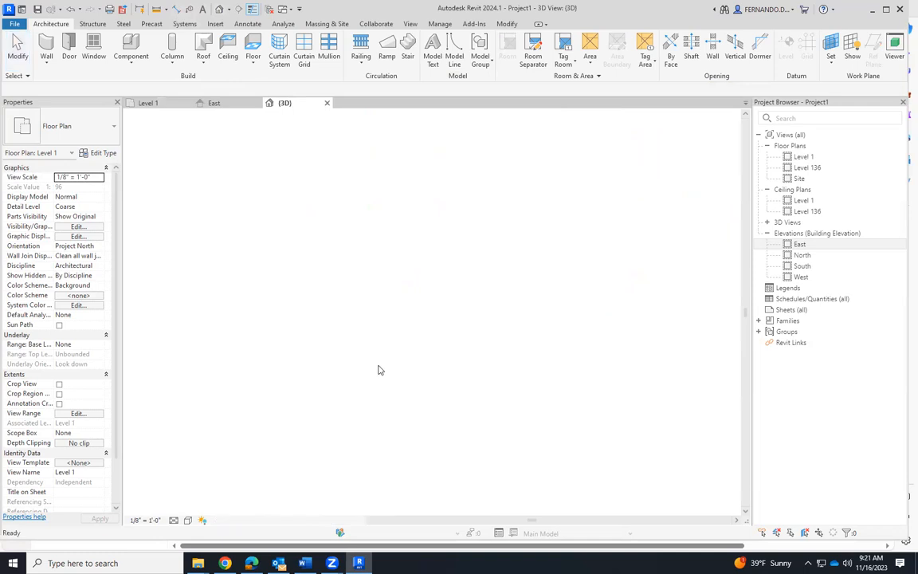
scroll(347, 352, "up", 3)
middle_click_drag(352, 359, 420, 320, "shift")
scroll(369, 307, "up", 3)
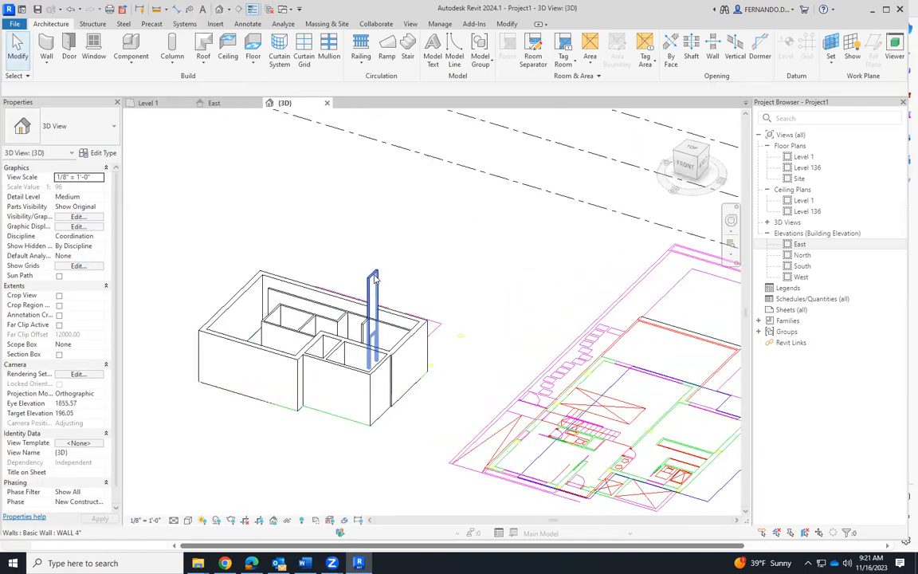
left_click(373, 293)
left_click(110, 227)
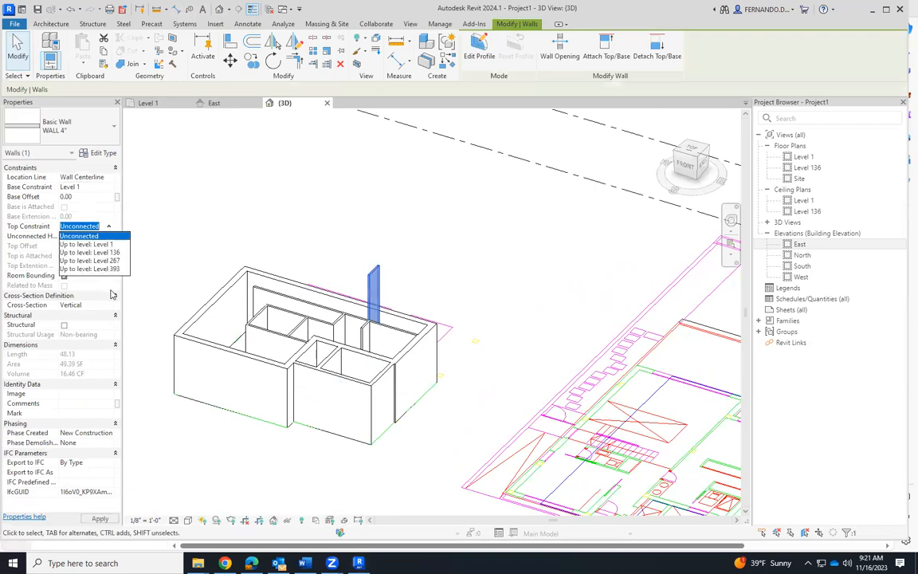
left_click(110, 261)
key("Escape")
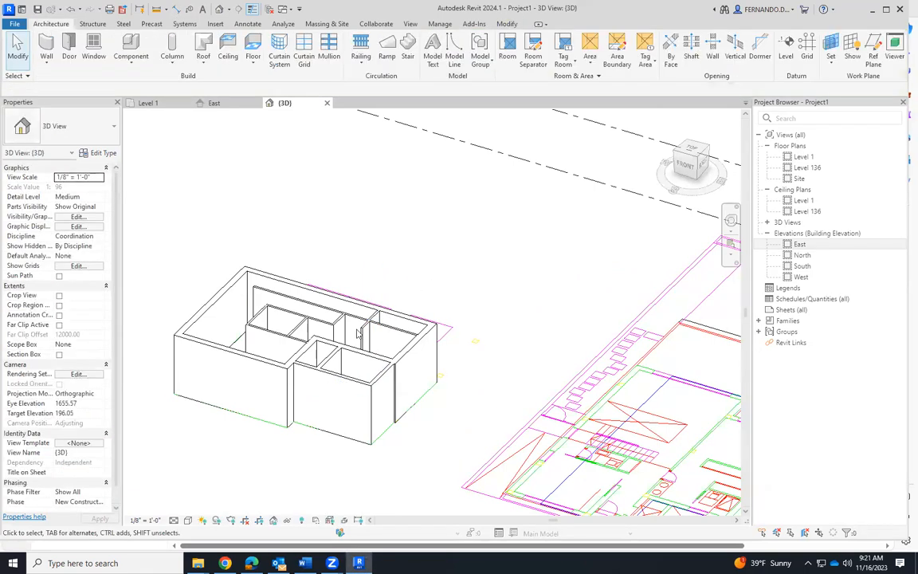
Step: Inspect the modelled walls and doors in 3D, and examine the imported column outlines north of the house in the Level 1 plan
middle_click_drag(340, 411, 335, 435, "shift")
scroll(344, 363, "up", 5)
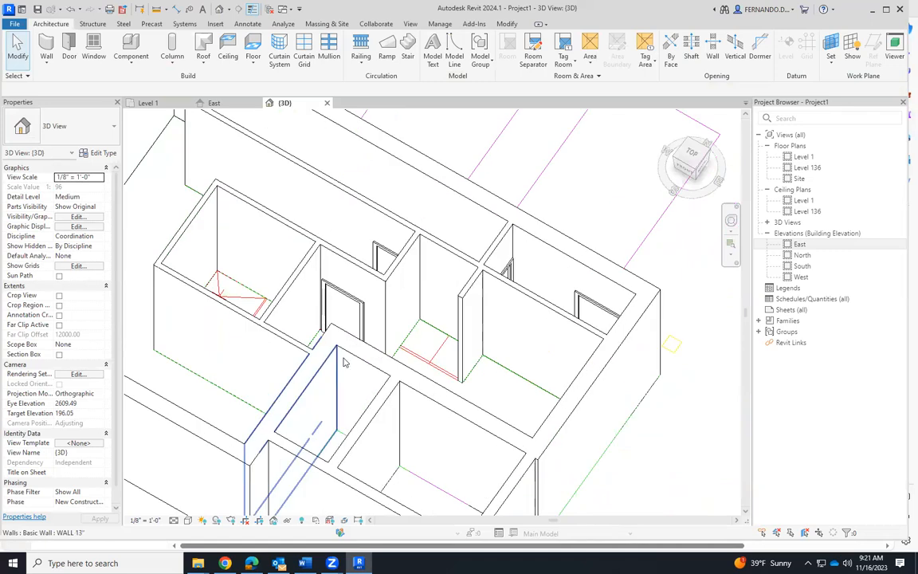
scroll(428, 293, "down", 4)
middle_click_drag(428, 293, 474, 263, "shift")
left_click(147, 103)
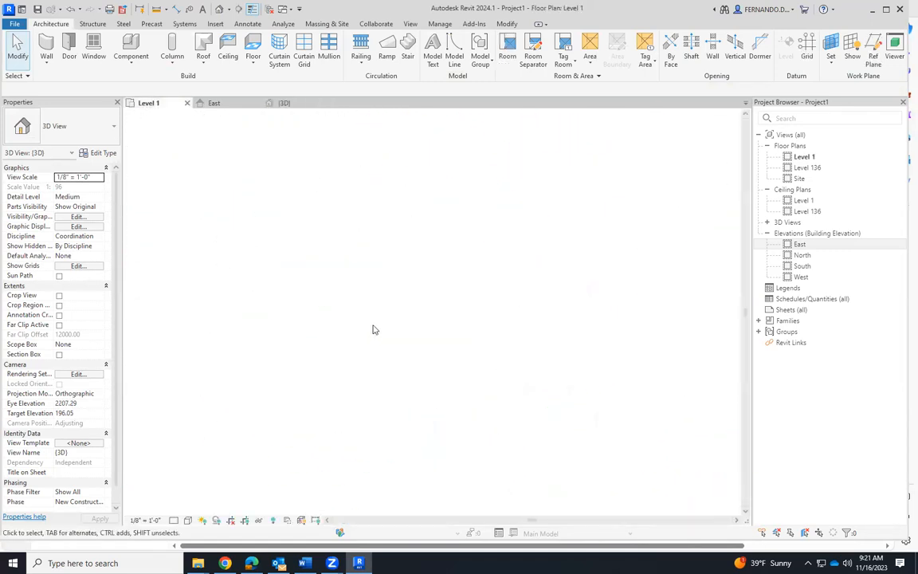
scroll(468, 287, "up", 4)
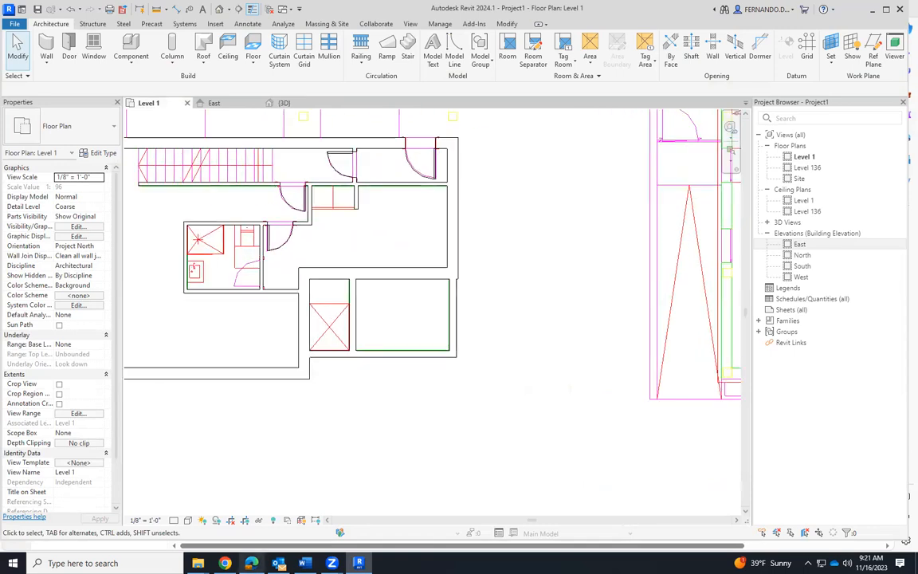
scroll(273, 404, "down", 4)
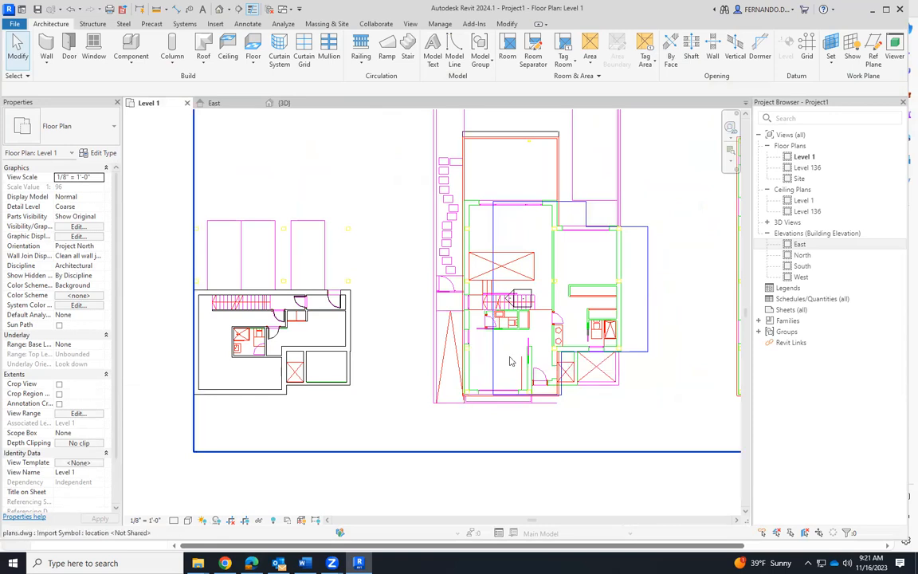
scroll(466, 372, "up", 1)
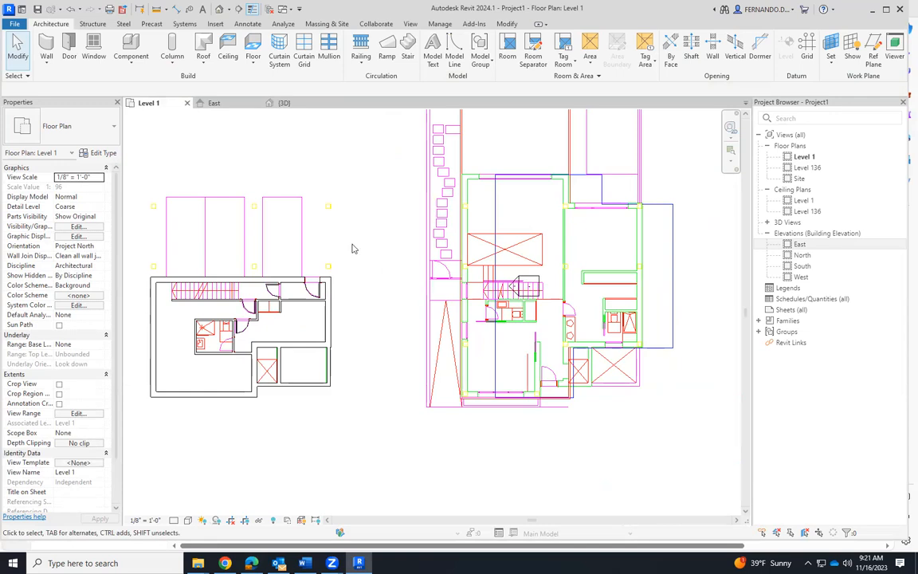
scroll(322, 211, "up", 4)
scroll(503, 204, "down", 3)
scroll(460, 212, "up", 3)
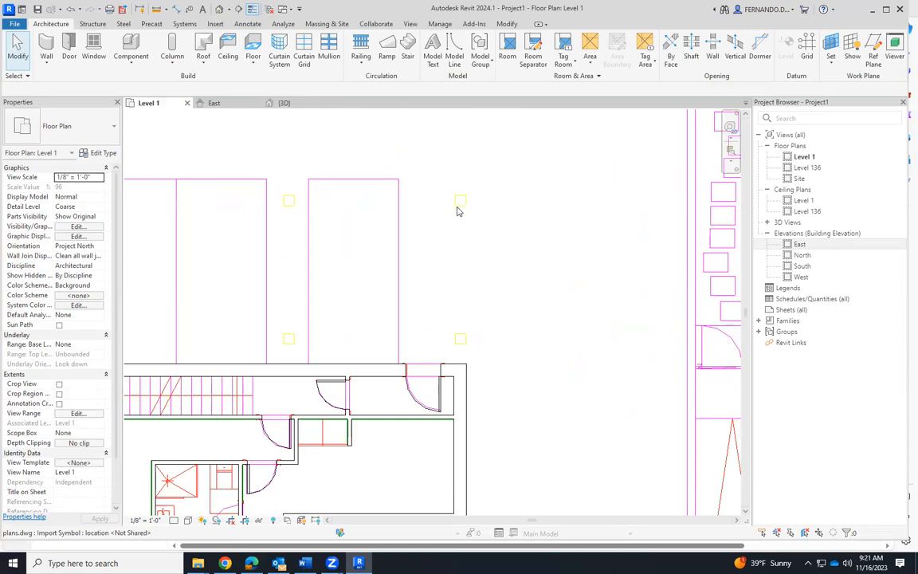
Step: Measure the northeast imported column outline's width and depth with aligned dimensions
scroll(473, 198, "up", 2)
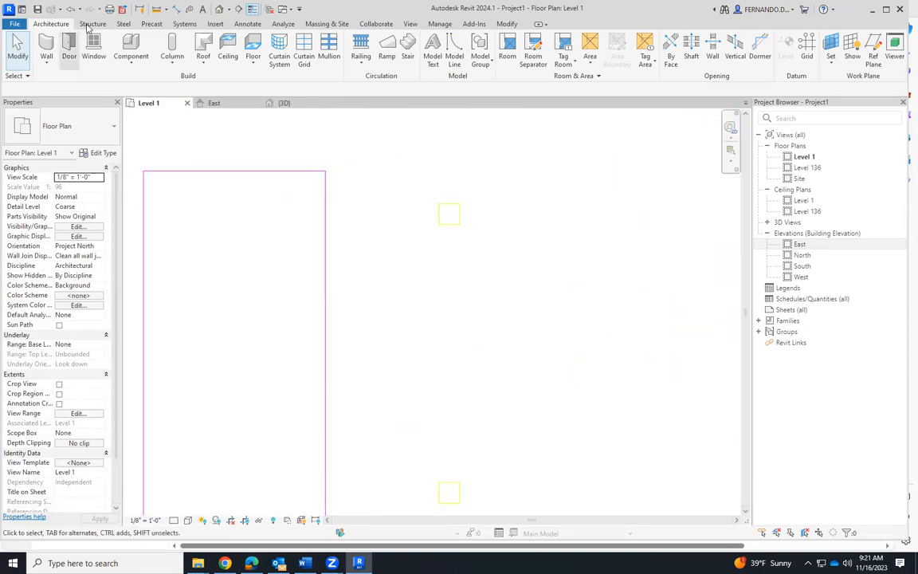
left_click(238, 27)
left_click(47, 48)
left_click(459, 214)
left_click(458, 181)
left_click(454, 204)
left_click(454, 225)
left_click(527, 250)
key("Escape")
key("Escape")
scroll(495, 310, "down", 2)
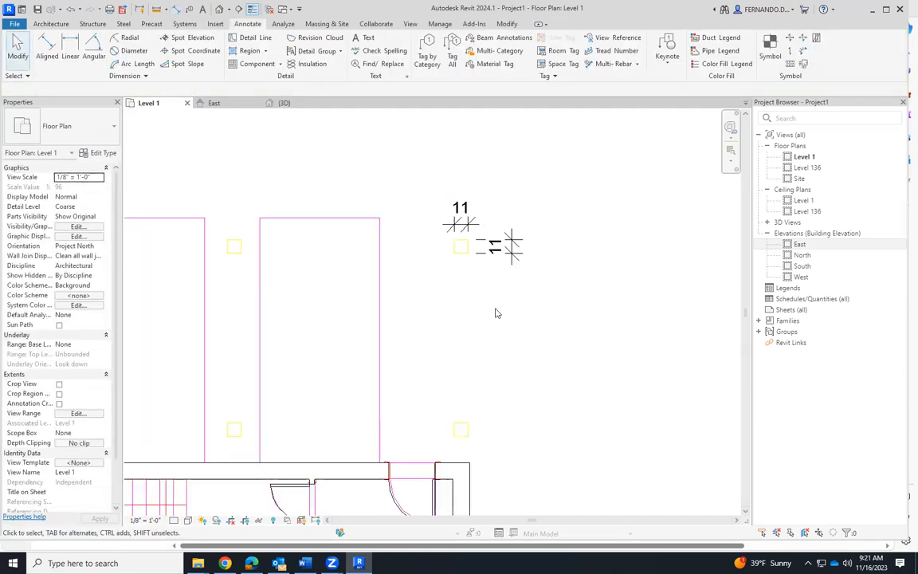
Step: Delete both dimensions beside the northeast column outline
scroll(495, 314, "down", 1)
left_click(498, 260)
key("Delete")
left_click(484, 249)
key("Delete")
Step: Draw a vertical 1/4" Bubble grid line from the northeast column outline's centre southward through the east wall to beyond the house
scroll(514, 271, "up", 2)
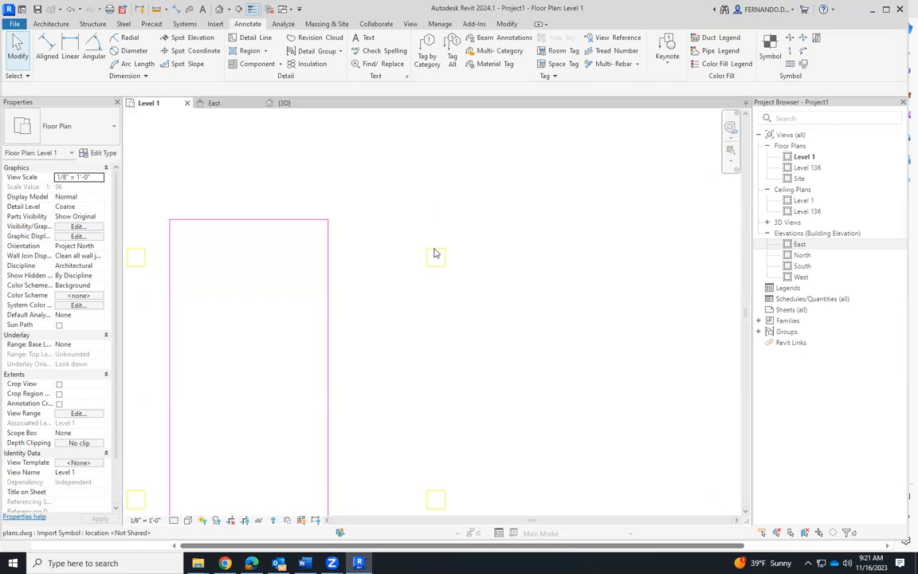
scroll(449, 274, "down", 3)
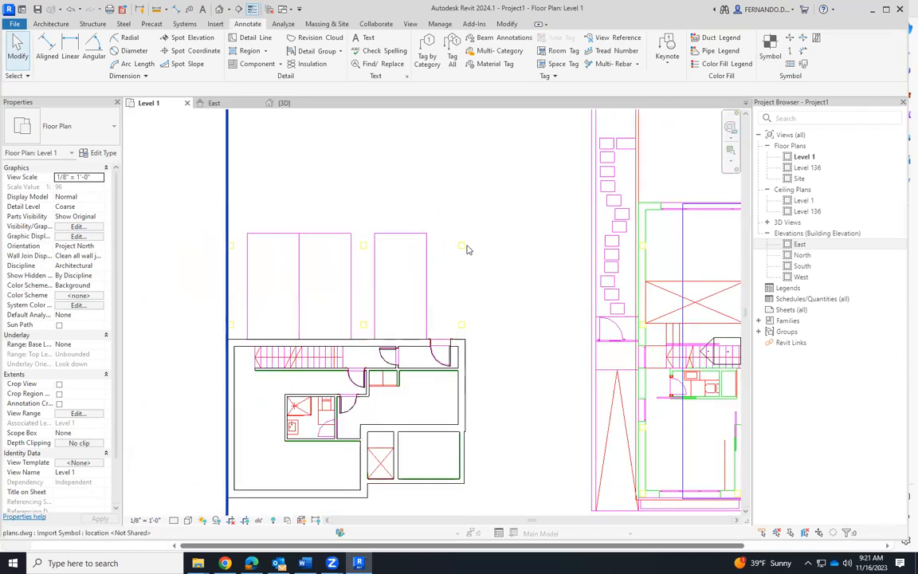
scroll(481, 261, "down", 4)
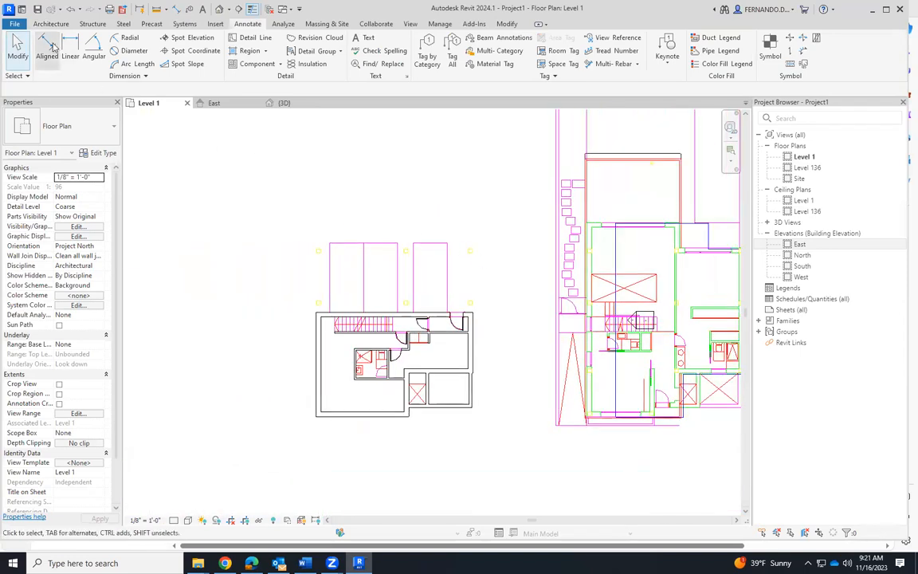
left_click(49, 24)
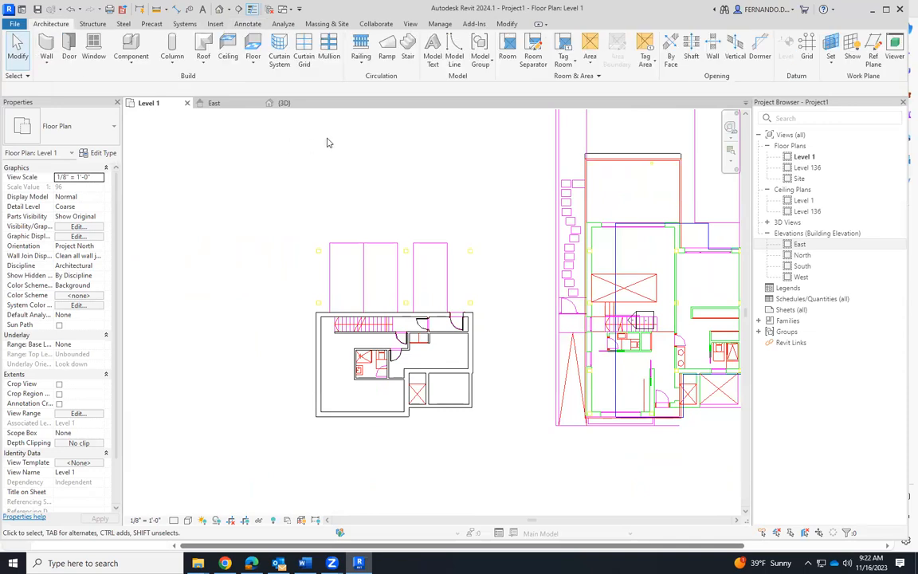
left_click(812, 61)
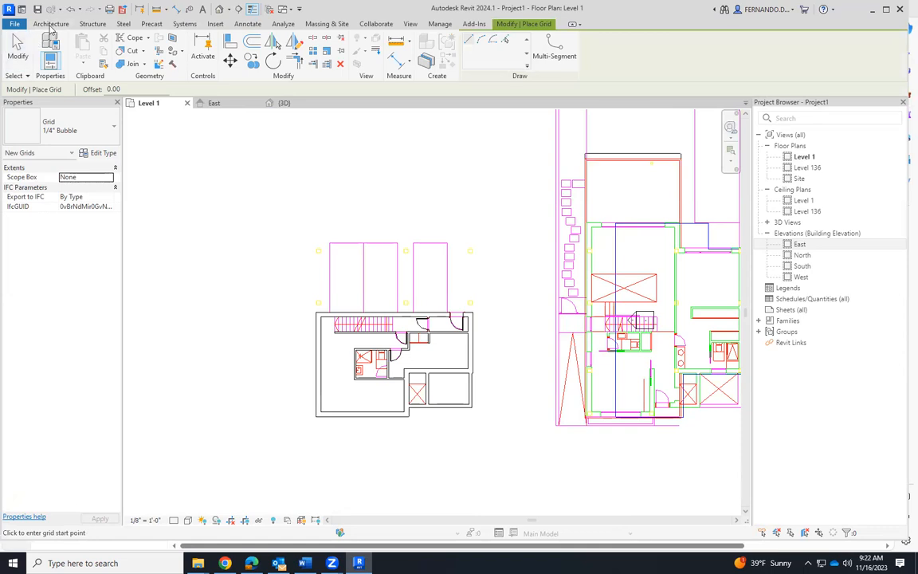
left_click(50, 25)
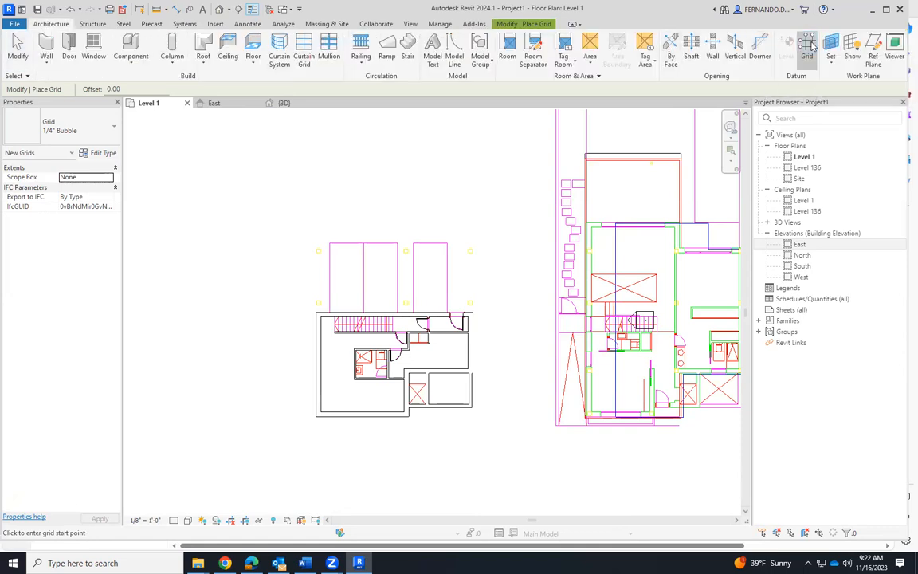
scroll(471, 254, "up", 7)
scroll(450, 233, "up", 2)
left_click(448, 220)
scroll(454, 319, "down", 6)
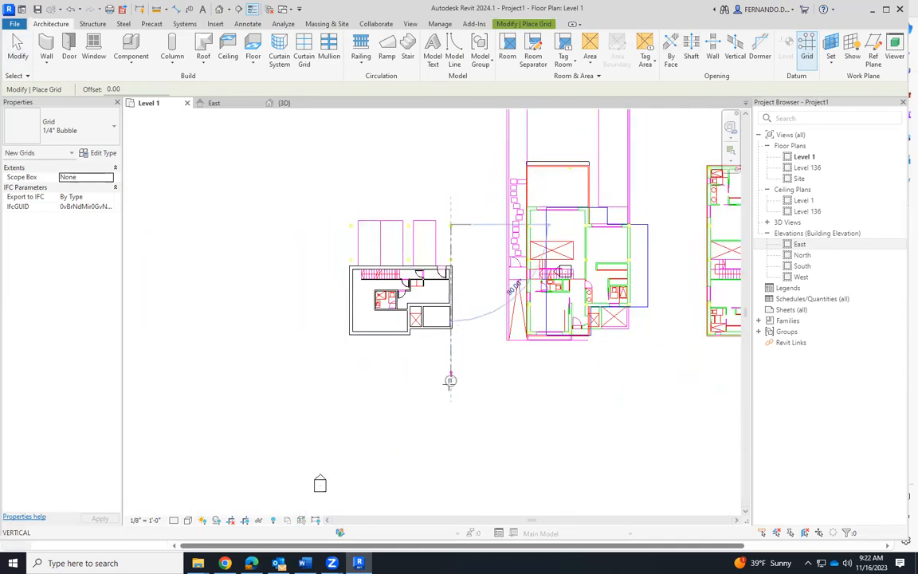
left_click(450, 382)
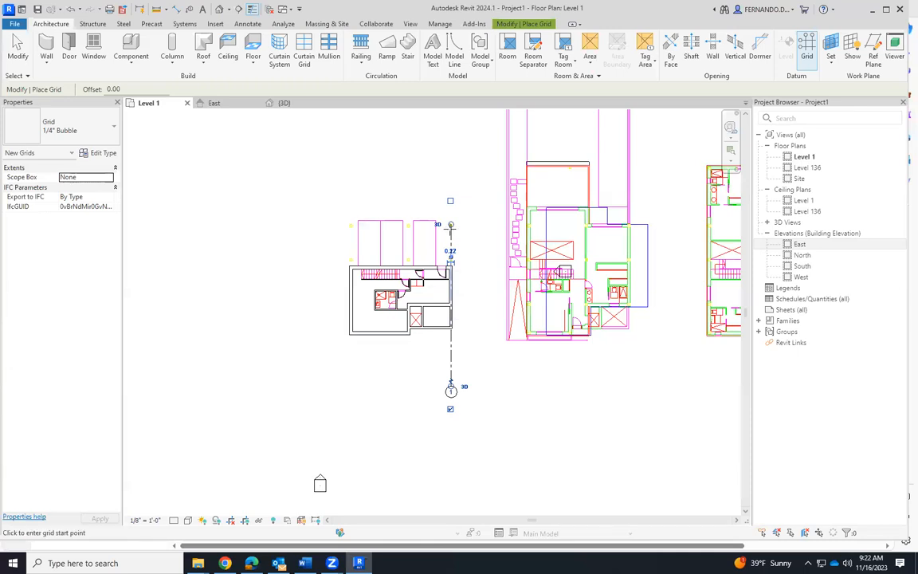
Step: Draw a vertical grid line from the midpoint of the middle column outline just north of the house to below the south wall
scroll(451, 226, "up", 5)
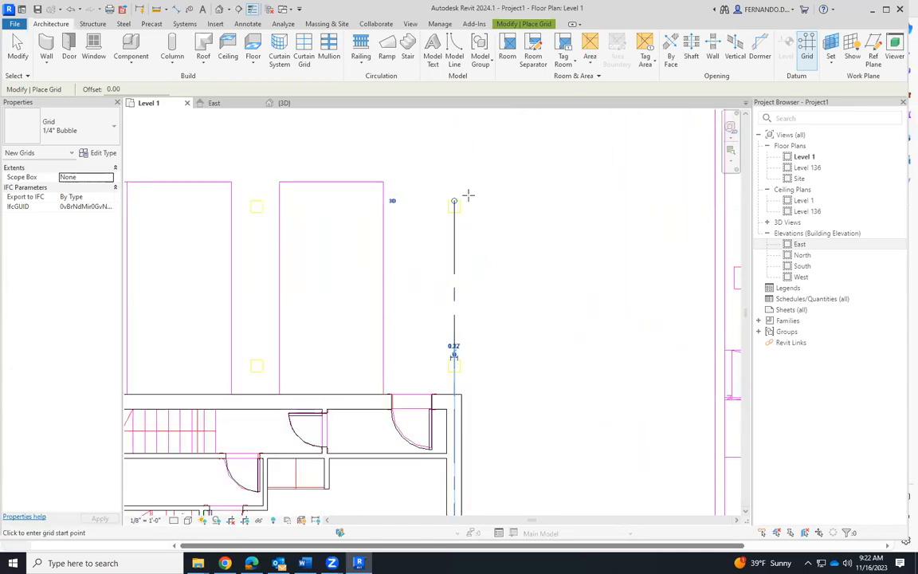
scroll(532, 201, "down", 2)
scroll(319, 338, "up", 5)
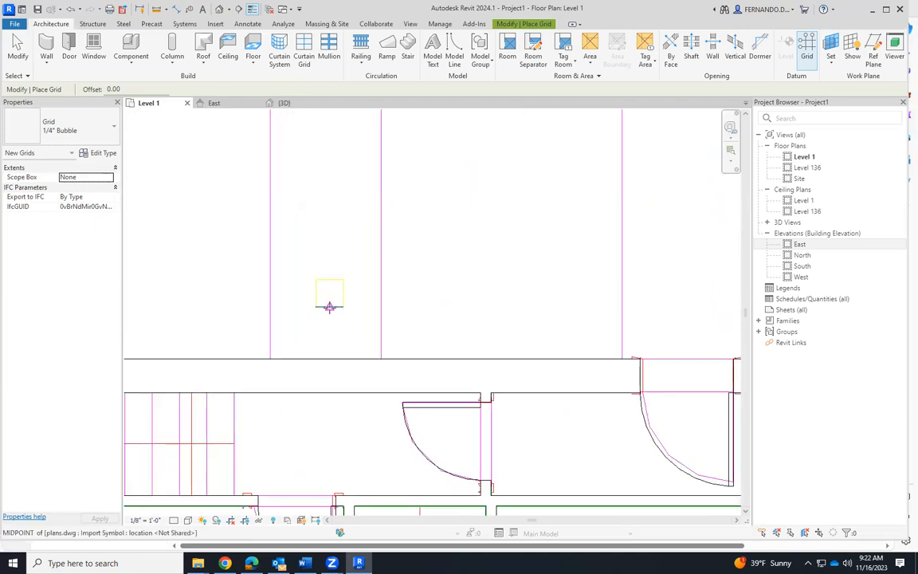
scroll(357, 262, "down", 6)
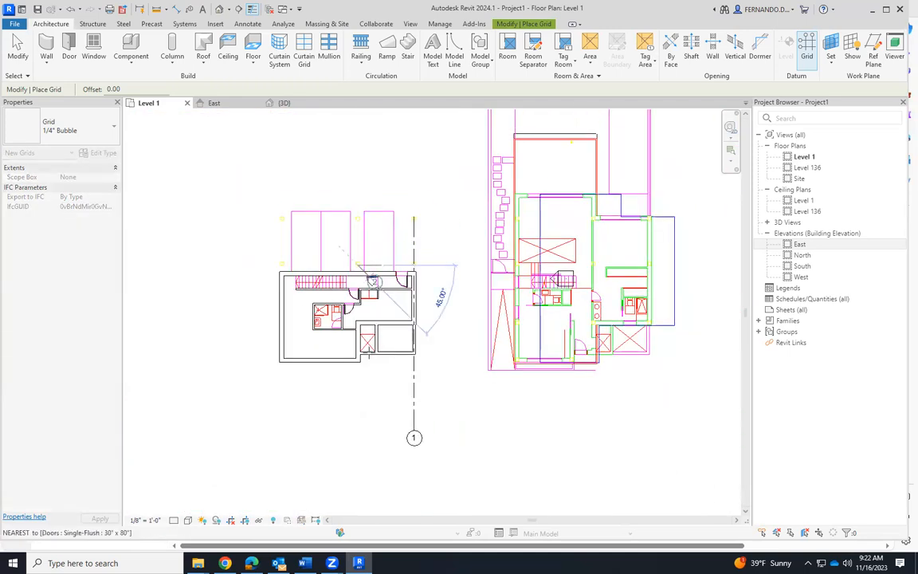
left_click(358, 433)
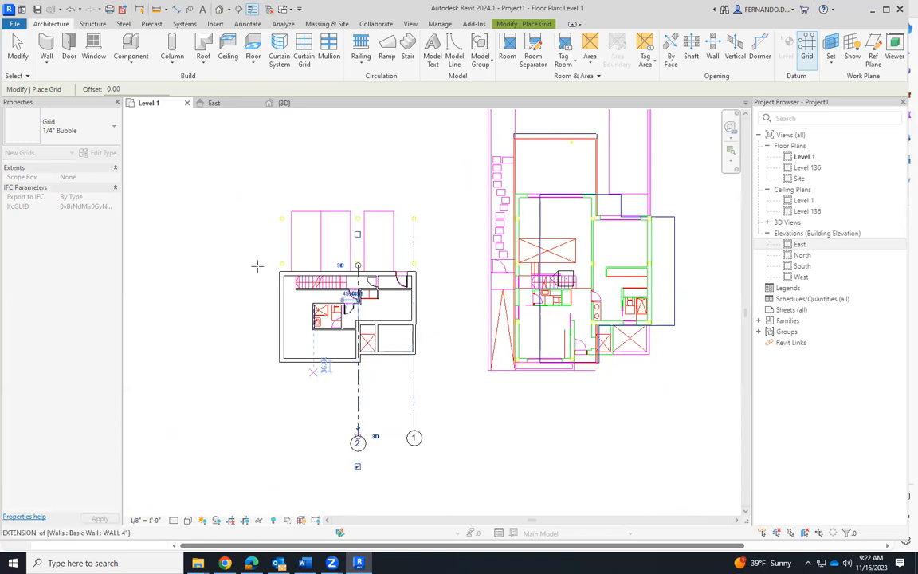
Step: Draw a vertical grid line from the west column outline just north of the house, along the west wall, to below the south wall
scroll(256, 265, "up", 6)
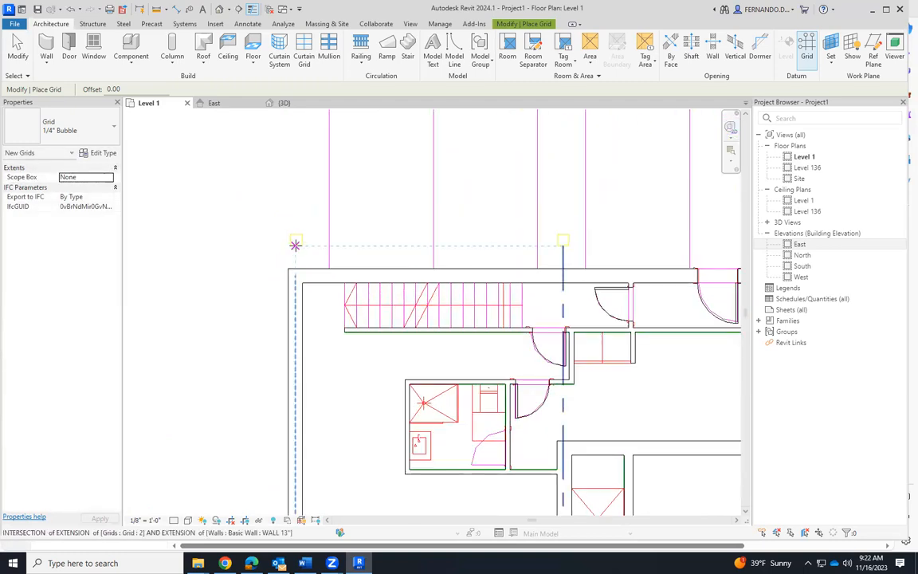
scroll(295, 245, "up", 4)
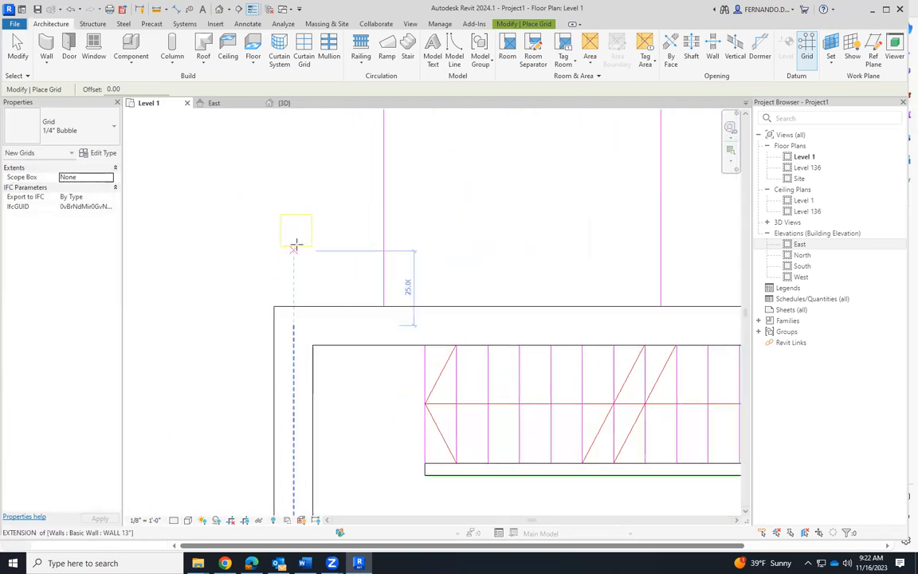
scroll(295, 246, "up", 2)
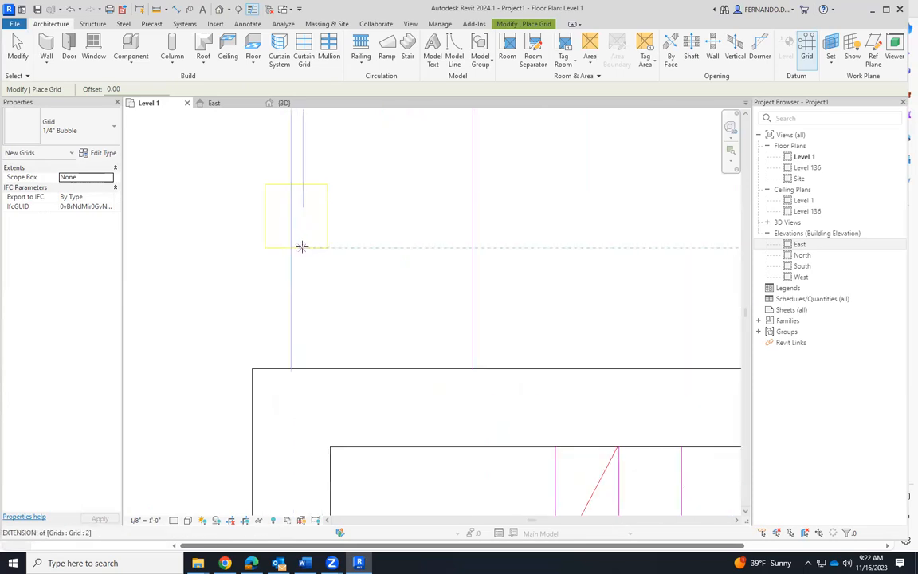
left_click(296, 183)
scroll(315, 228, "down", 5)
scroll(322, 209, "down", 3)
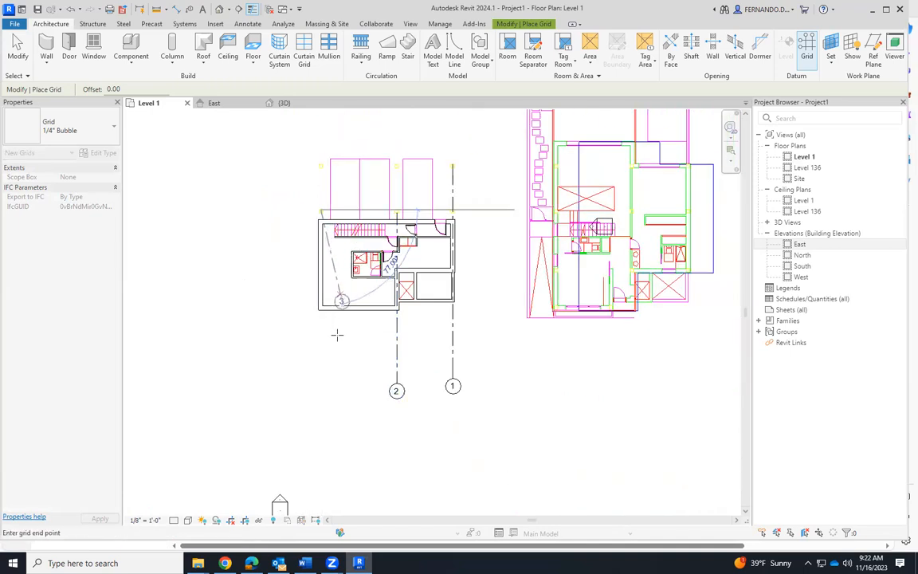
left_click(321, 386)
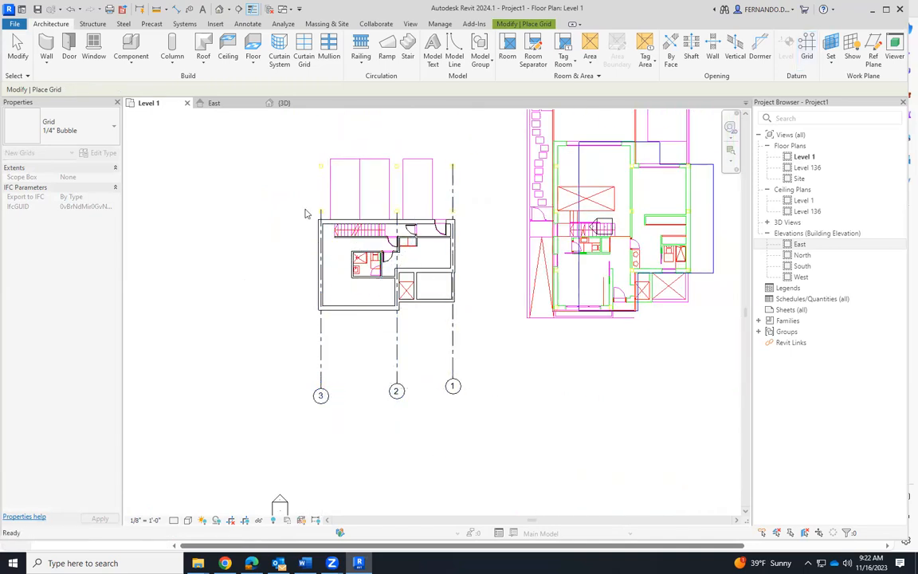
key("Escape")
key("Escape")
Step: Switch the Level 1 plan's visual style to Wireframe to reveal the imported column outlines beneath the walls
scroll(381, 206, "up", 1)
scroll(375, 311, "up", 2)
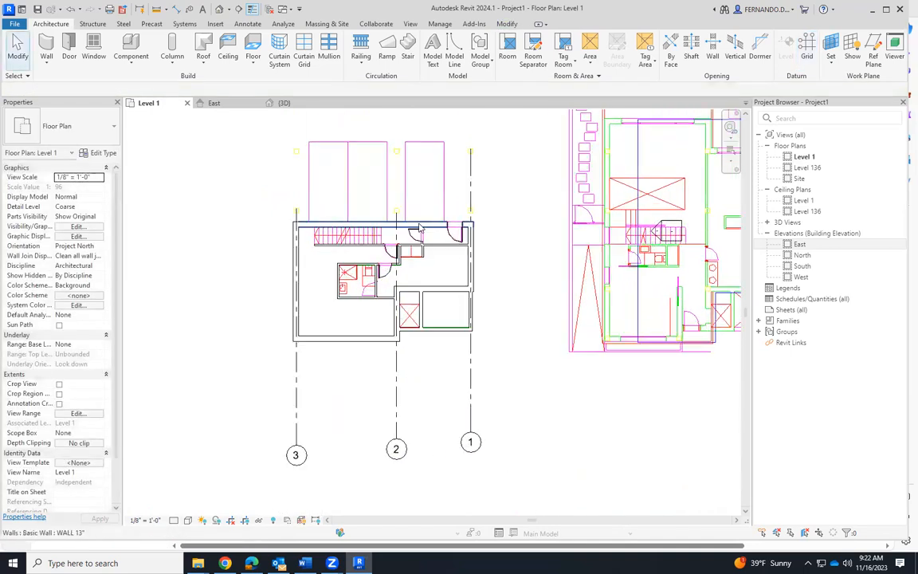
scroll(365, 319, "down", 2)
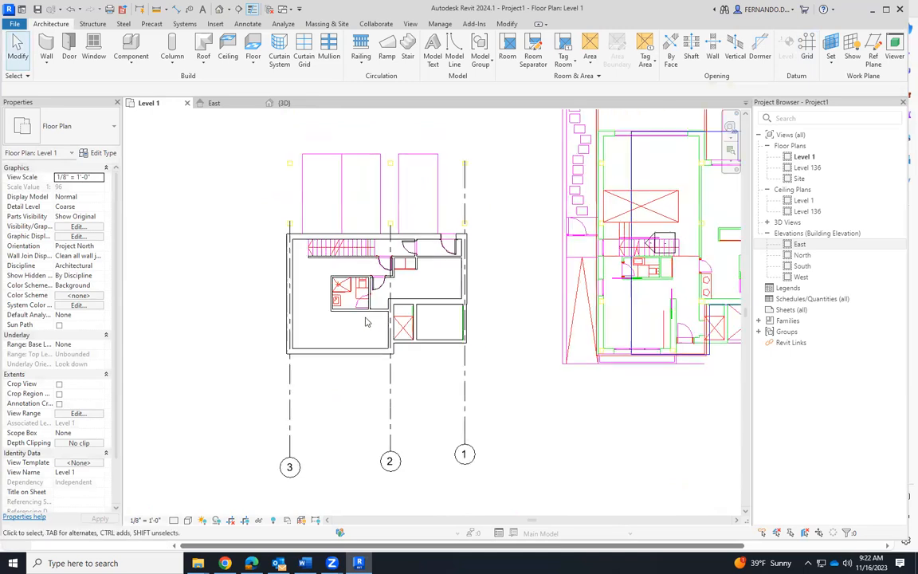
left_click(188, 520)
left_click(169, 508)
scroll(383, 248, "up", 2)
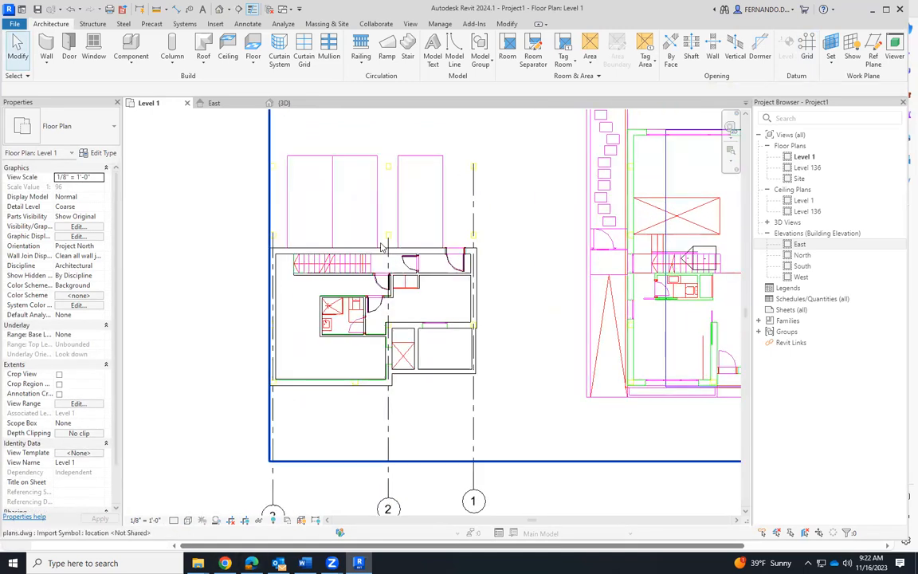
scroll(298, 158, "up", 2)
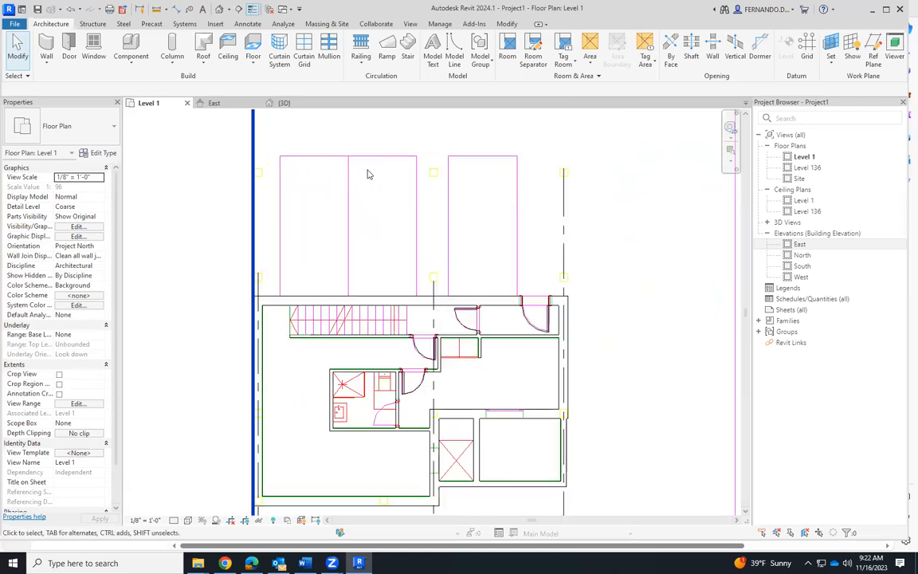
scroll(421, 277, "down", 2)
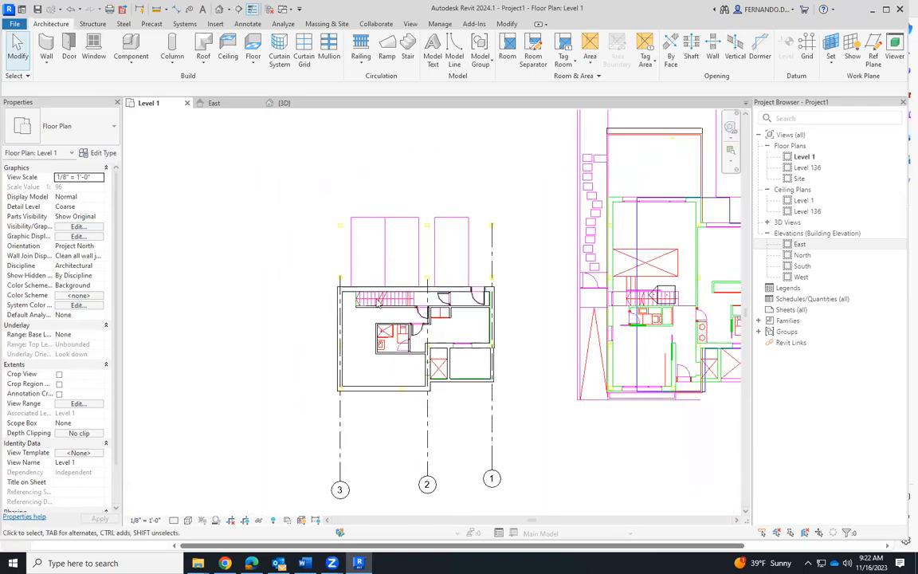
Step: Draw a horizontal grid line from the northeast column outline's west edge midpoint westward through the northern column row to beyond the west column
left_click(807, 50)
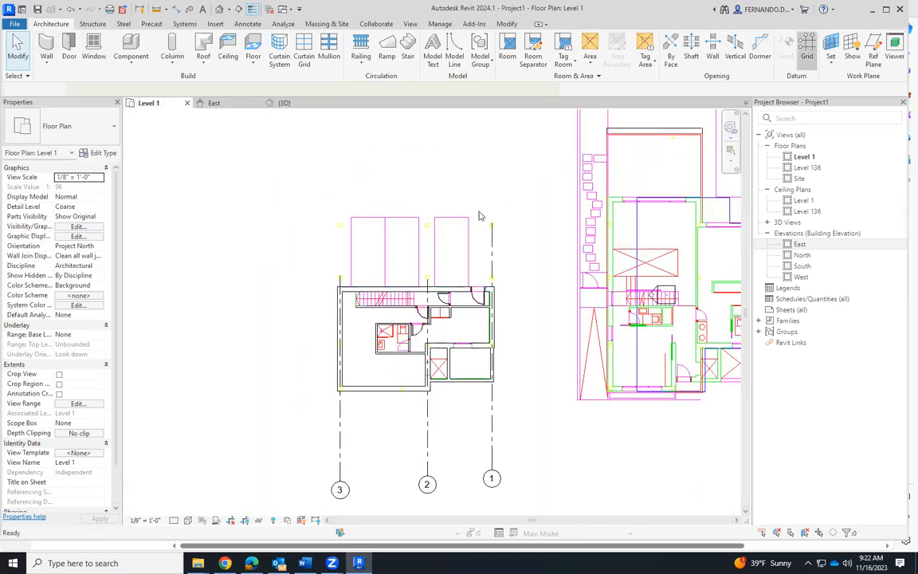
scroll(494, 230, "up", 4)
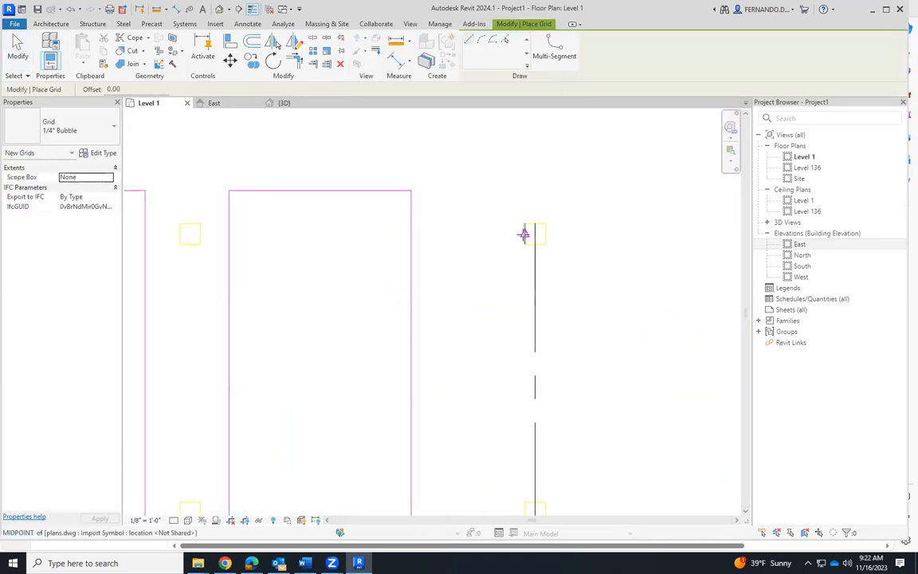
left_click(524, 234)
scroll(606, 240, "down", 2)
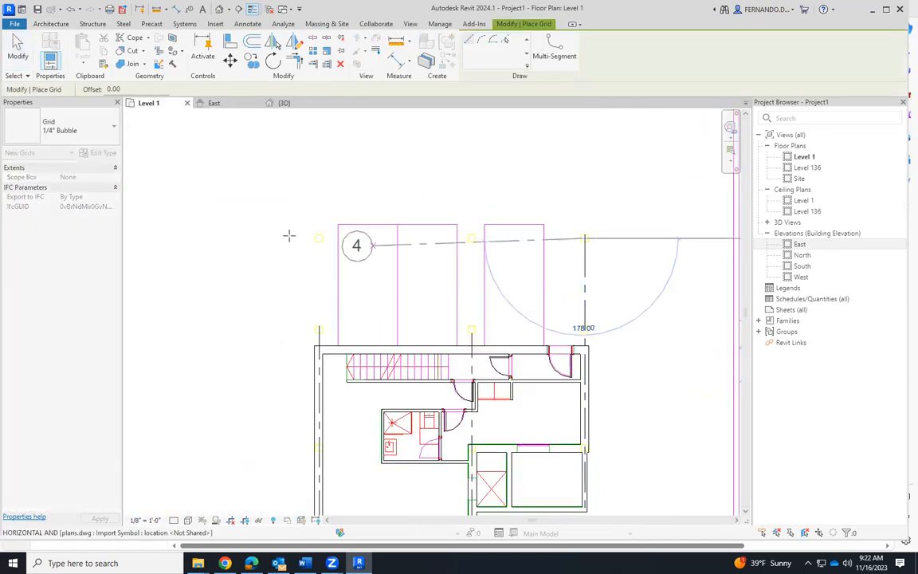
left_click(220, 238)
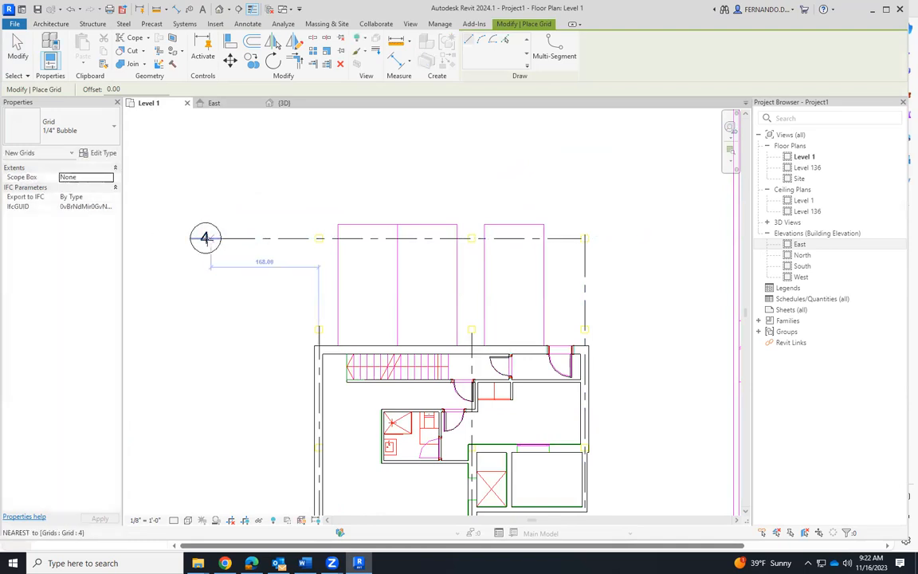
Step: Finish placing grids and rename the uppermost horizontal grid from 4 to A
key("Escape")
key("Escape")
left_click(205, 239)
left_click(213, 242)
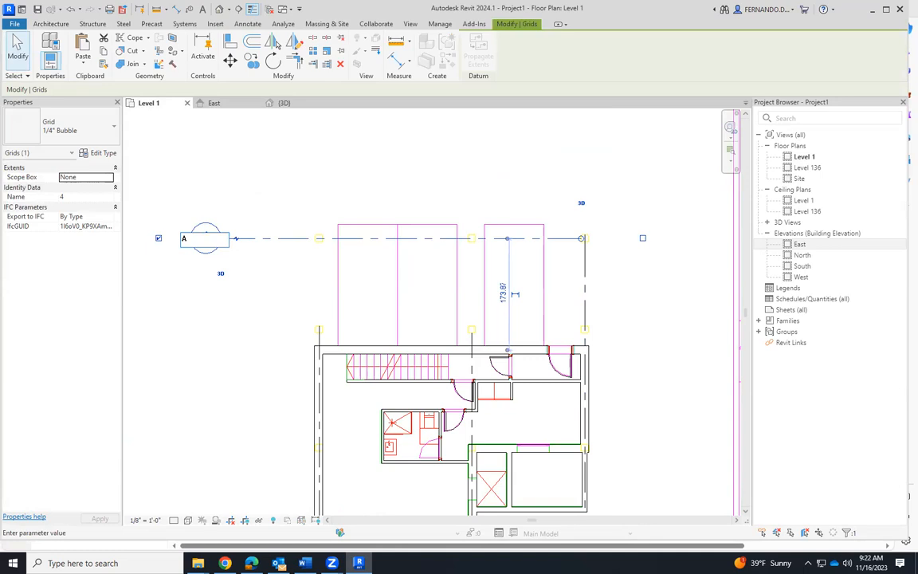
type("A")
key("Return")
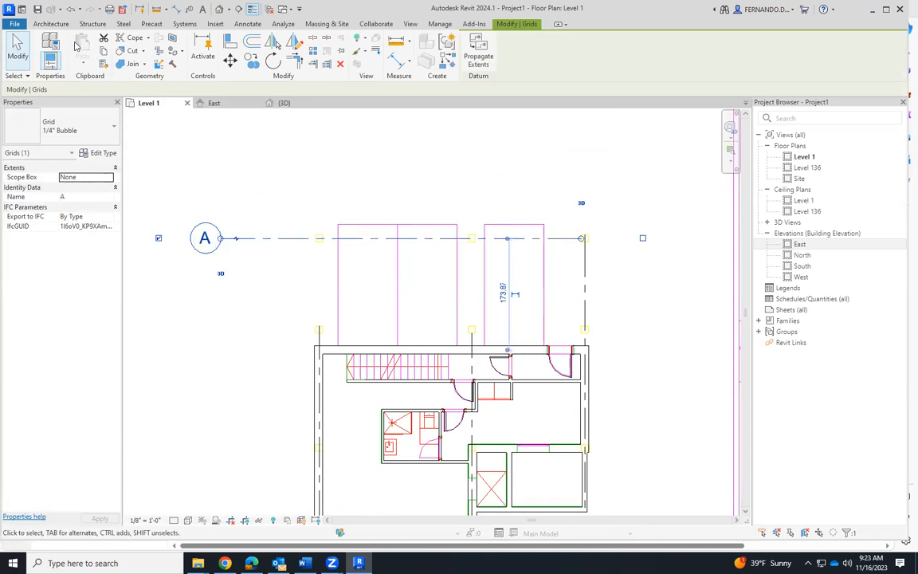
Step: Draw horizontal grid B through the row of columns just above the building's upper wall, ending left of the building
left_click(50, 24)
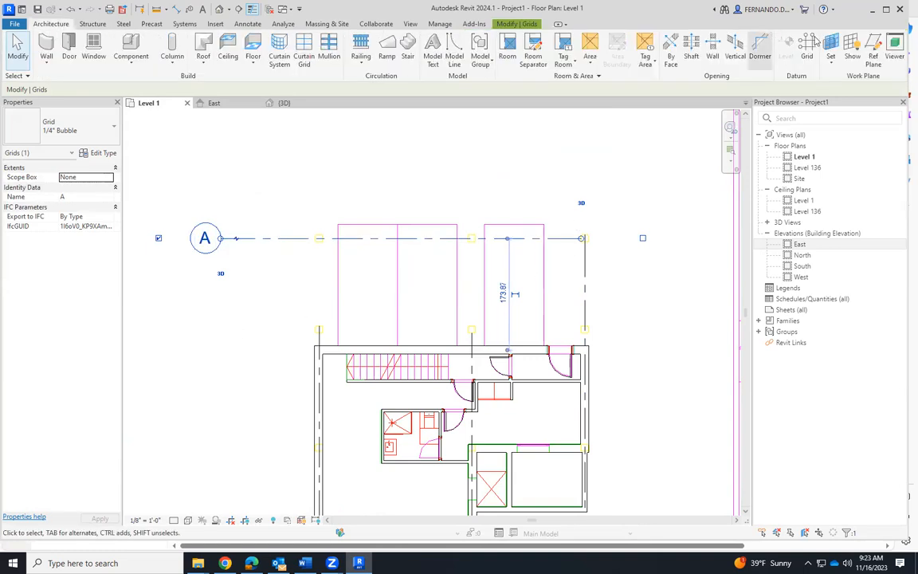
left_click(807, 61)
scroll(606, 294, "up", 5)
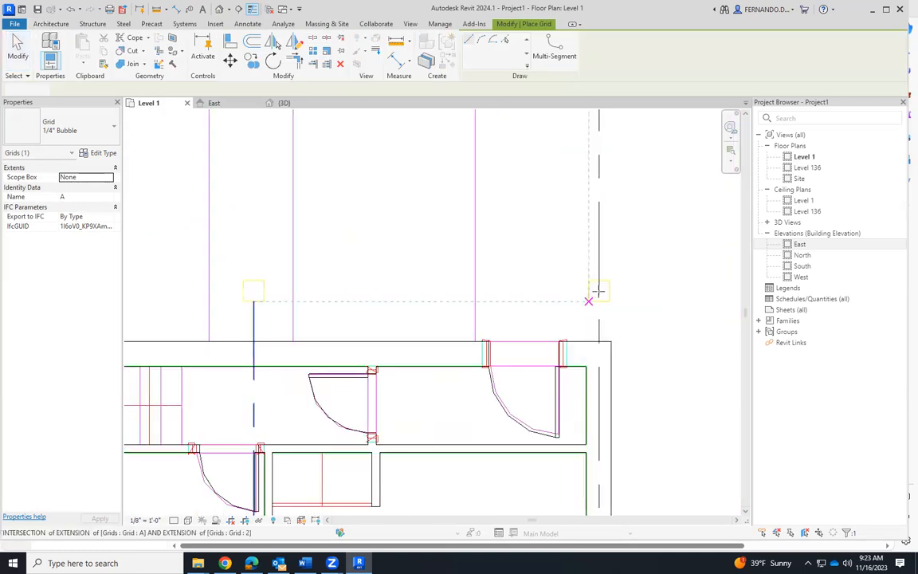
left_click(609, 290)
scroll(646, 303, "down", 5)
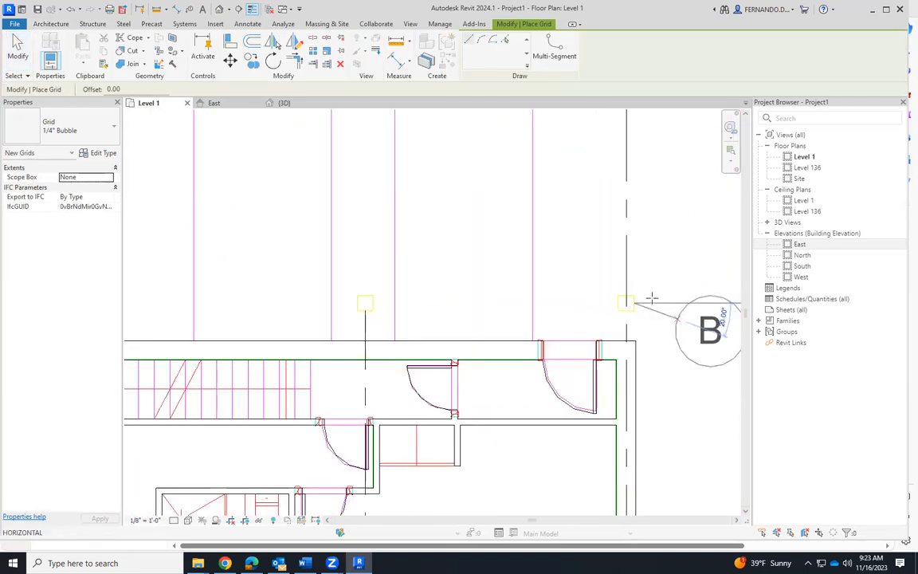
left_click(347, 303)
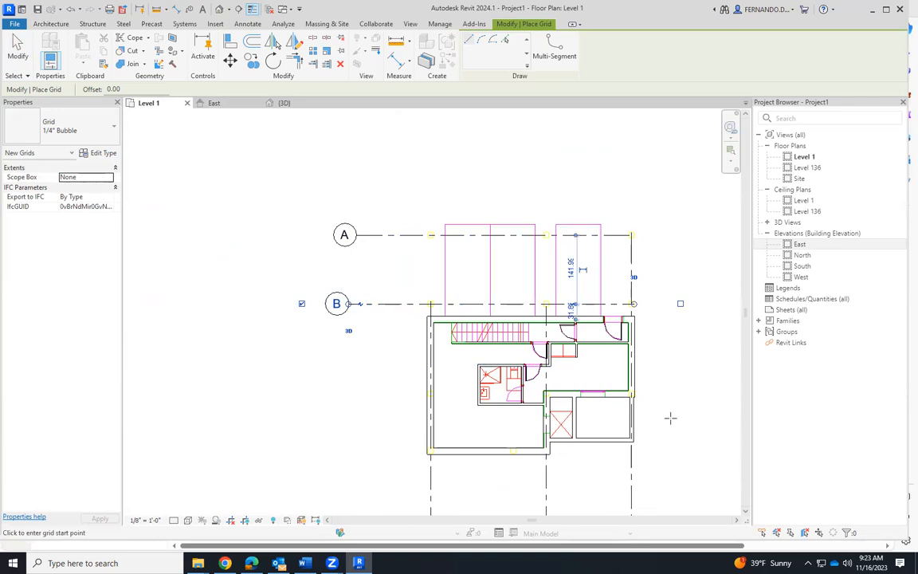
Step: Draw horizontal grid C from the column on grid 2 along the interior wall's centerline, ending in line with grid B's bubble
scroll(642, 399, "up", 5)
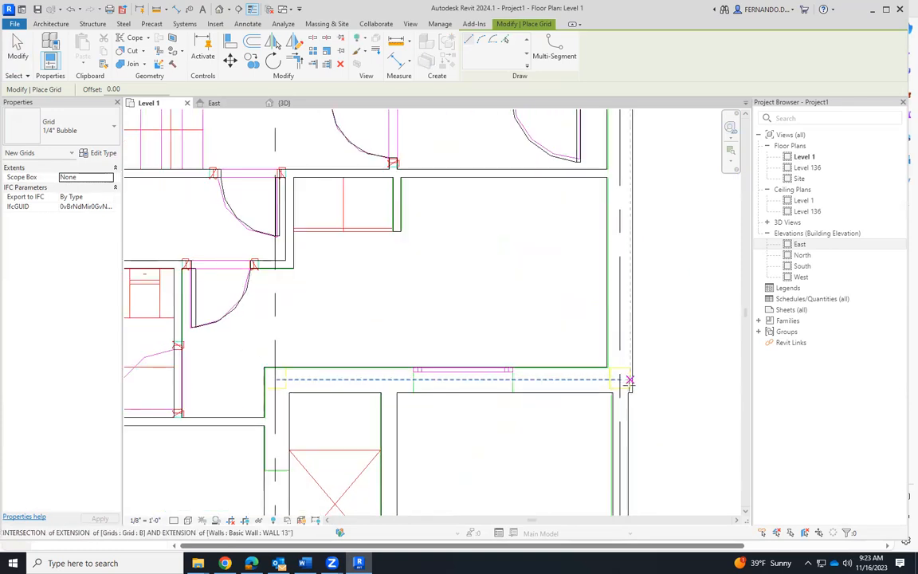
scroll(620, 379, "up", 1)
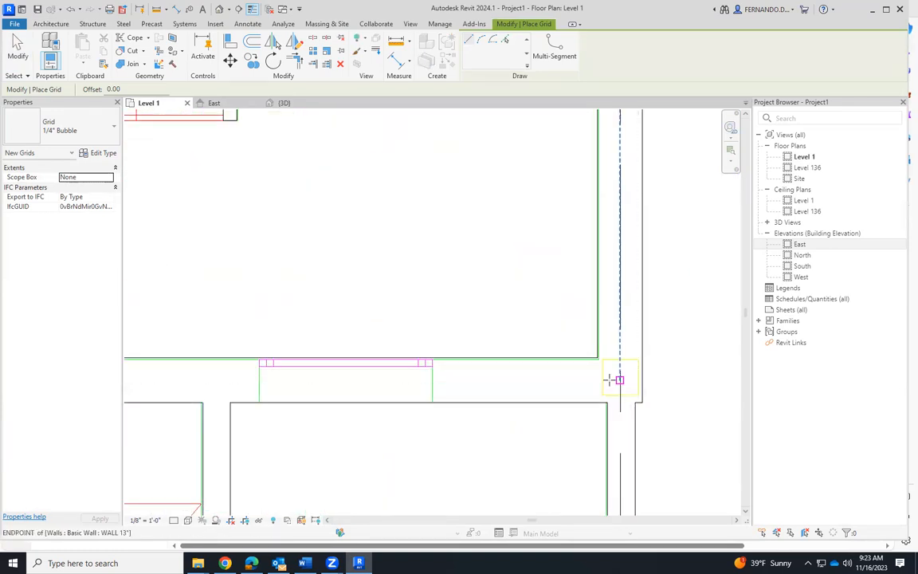
scroll(602, 373, "up", 3)
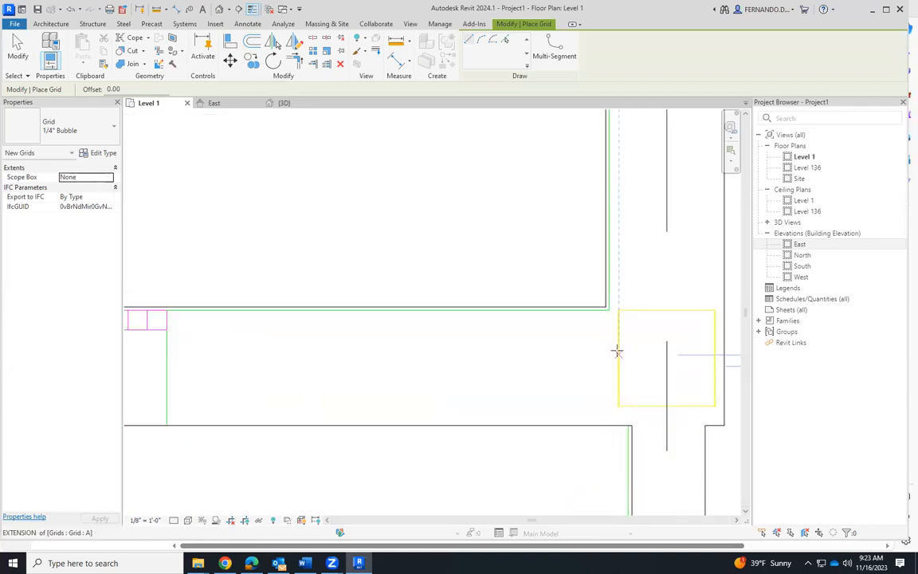
scroll(686, 348, "down", 4)
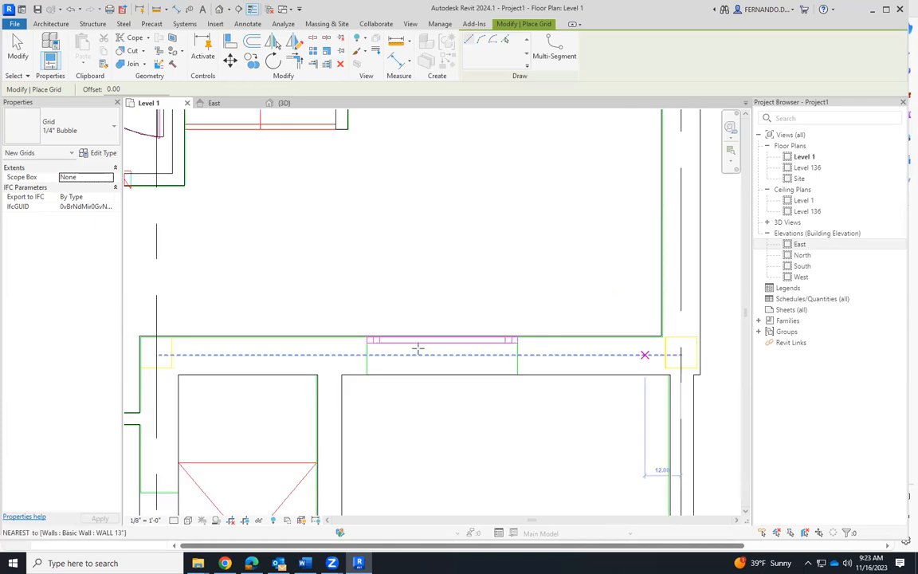
scroll(682, 358, "down", 1)
scroll(249, 358, "up", 1)
scroll(257, 360, "up", 2)
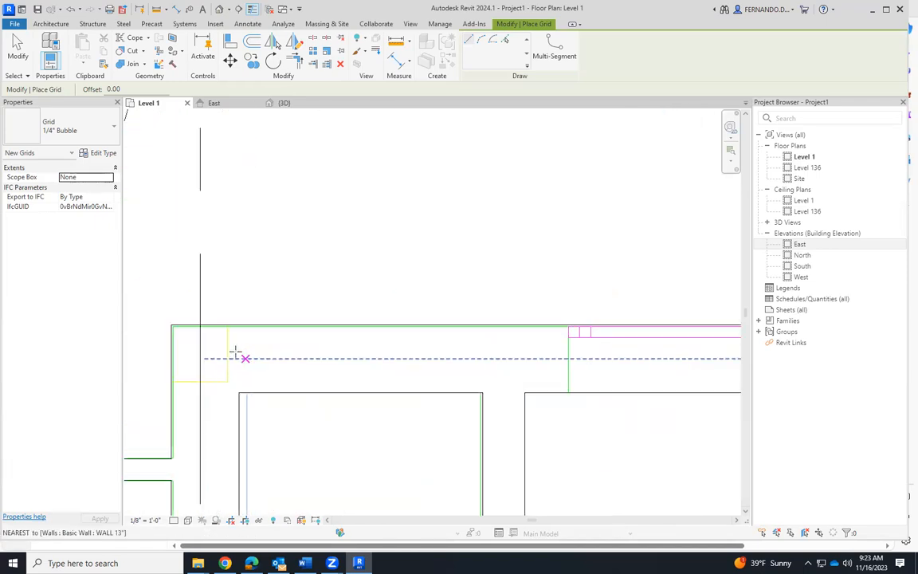
left_click(227, 354)
scroll(523, 384, "down", 4)
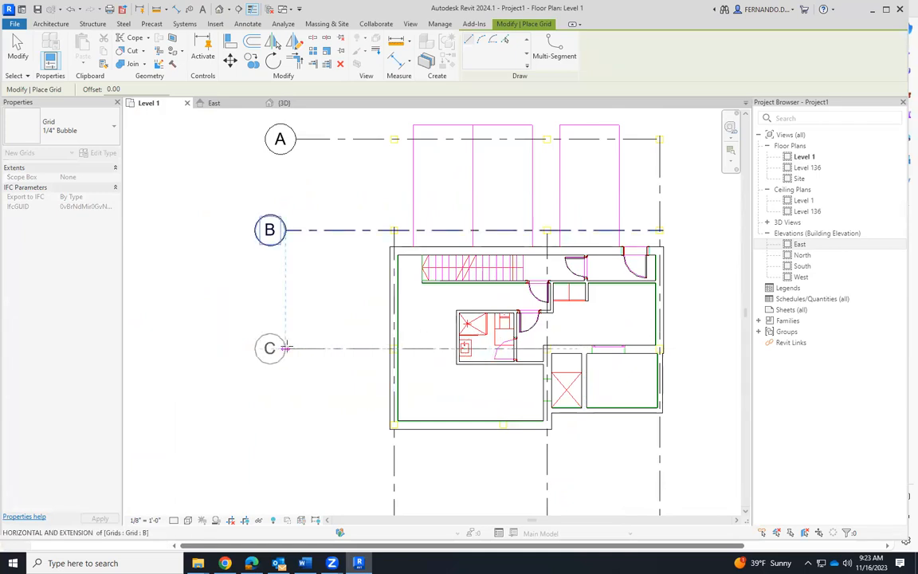
left_click(285, 349)
Step: Draw horizontal grid D along the building's lower wall, ending left of the building, and finish placing grids
scroll(509, 437, "up", 6)
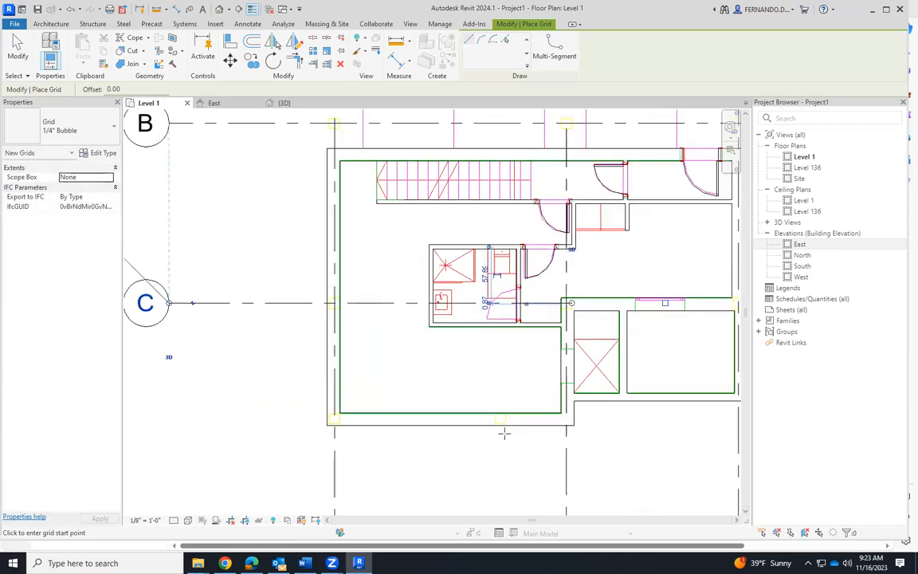
left_click(519, 409)
scroll(609, 407, "down", 5)
left_click(375, 390)
scroll(359, 345, "down", 2)
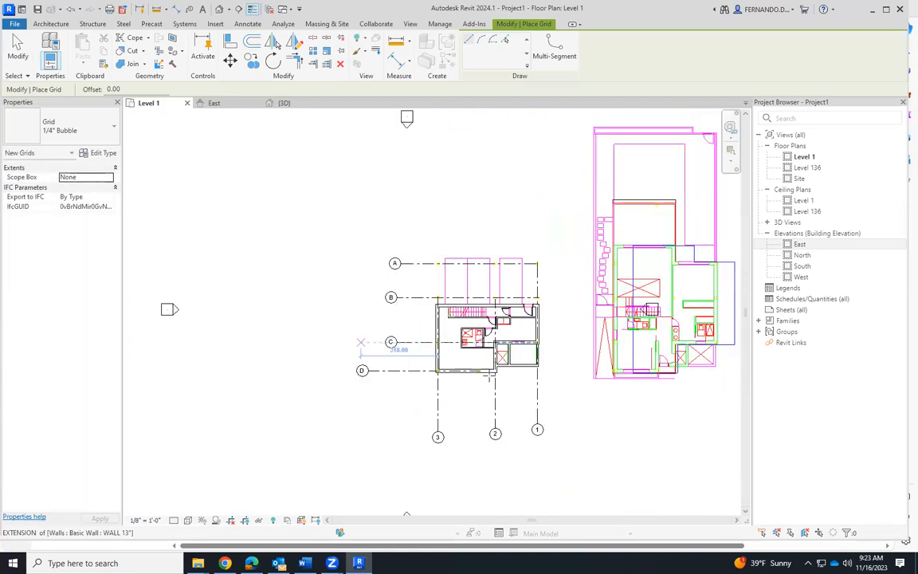
scroll(409, 365, "down", 2)
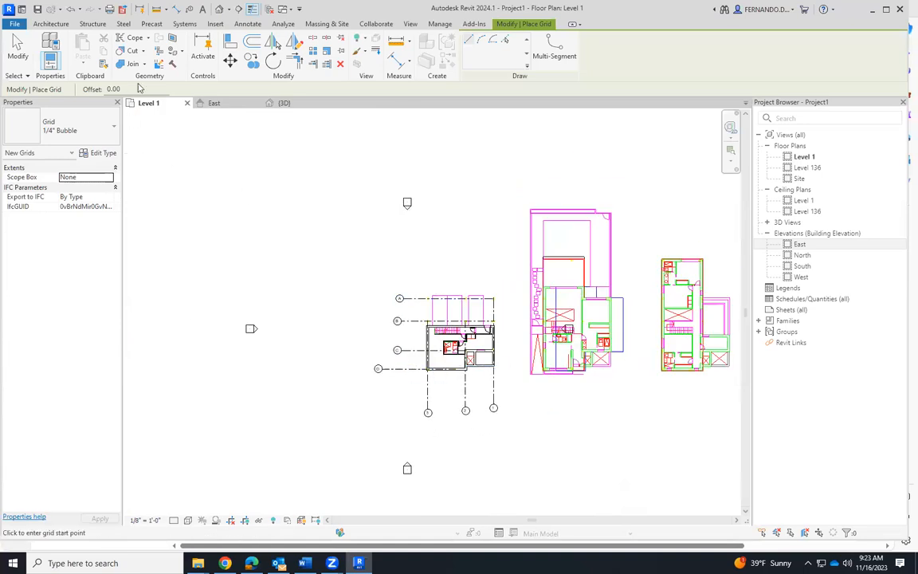
left_click(24, 48)
Step: Create a scope box around the building and all of its grid lines in the Level 1 plan
scroll(491, 406, "up", 2)
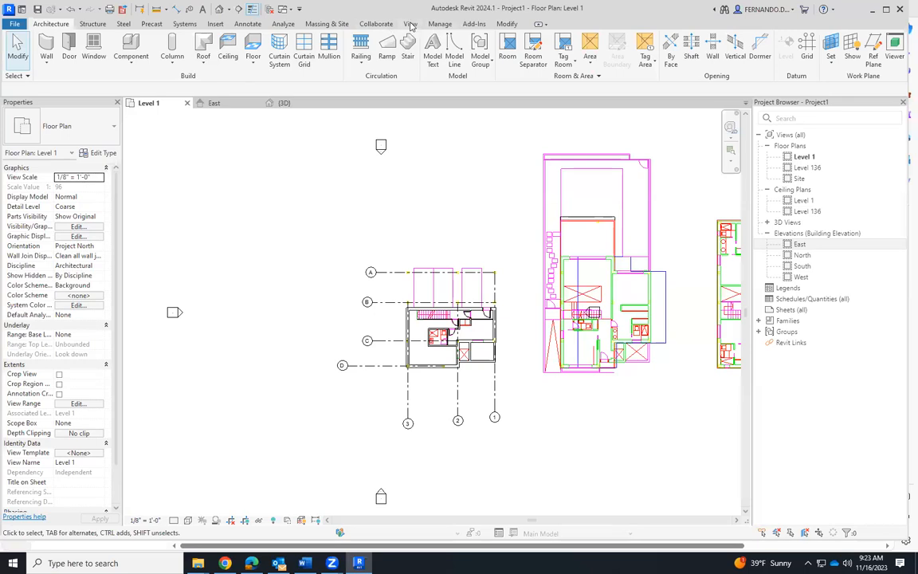
left_click(410, 24)
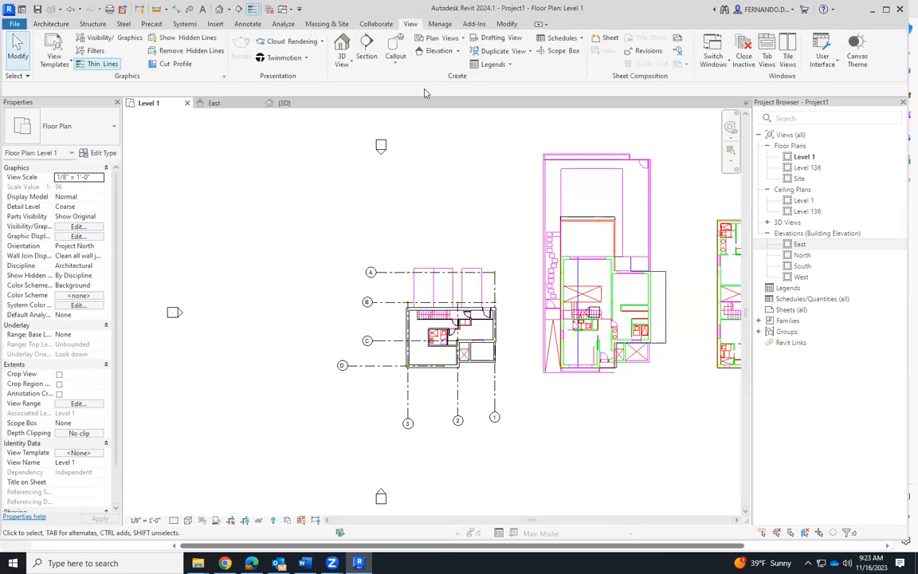
left_click(562, 52)
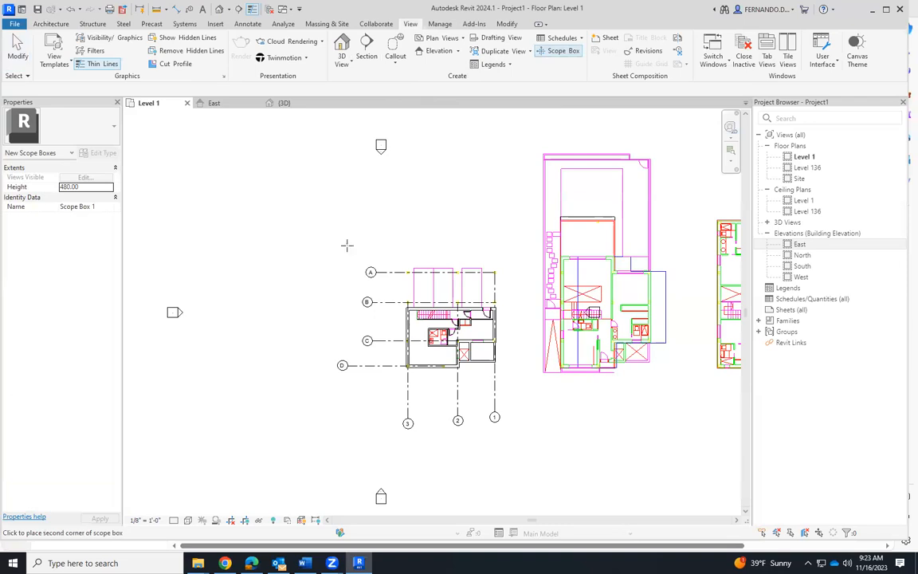
left_click(627, 456)
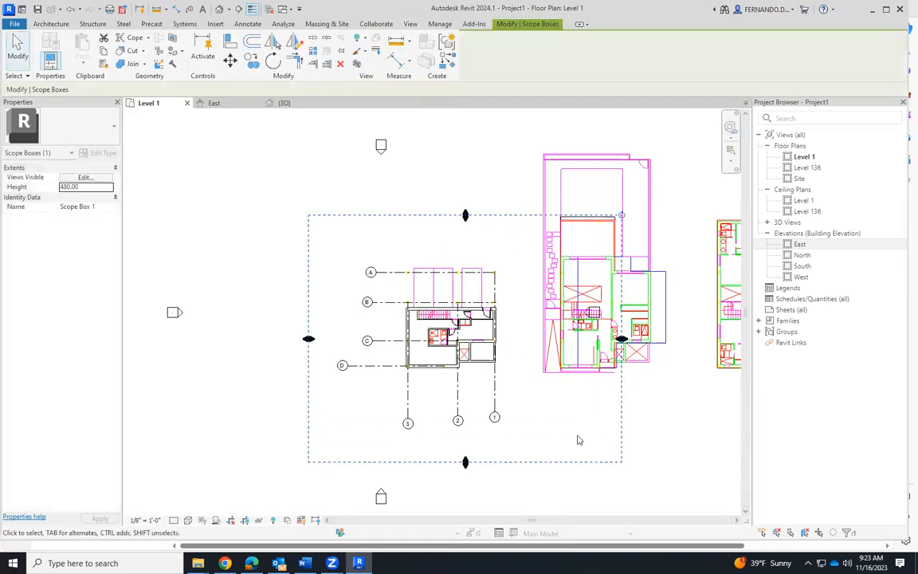
left_click(384, 386)
Step: Assign vertical grids 1 to 3 and horizontal grids A to D to Scope Box 1
left_click_drag(525, 407, 389, 397)
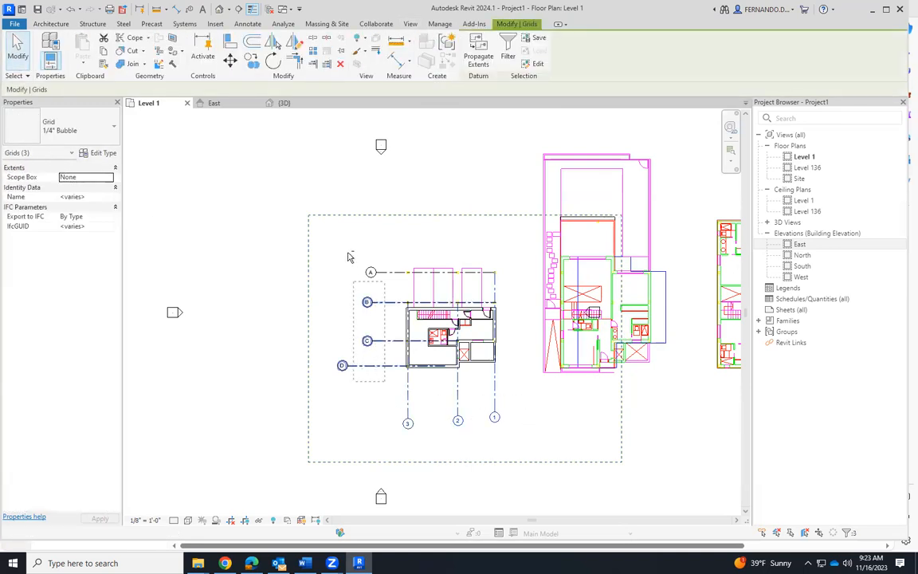
left_click(110, 178)
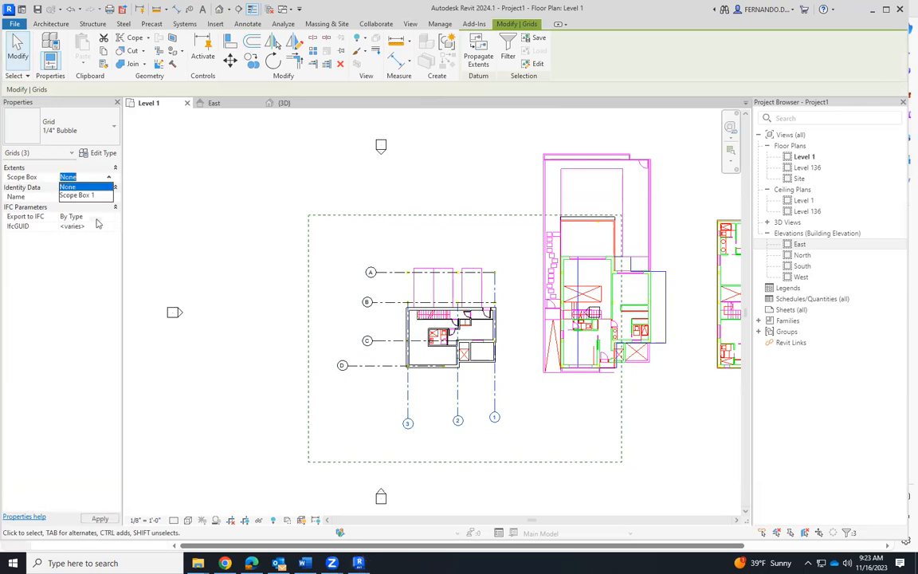
left_click(77, 196)
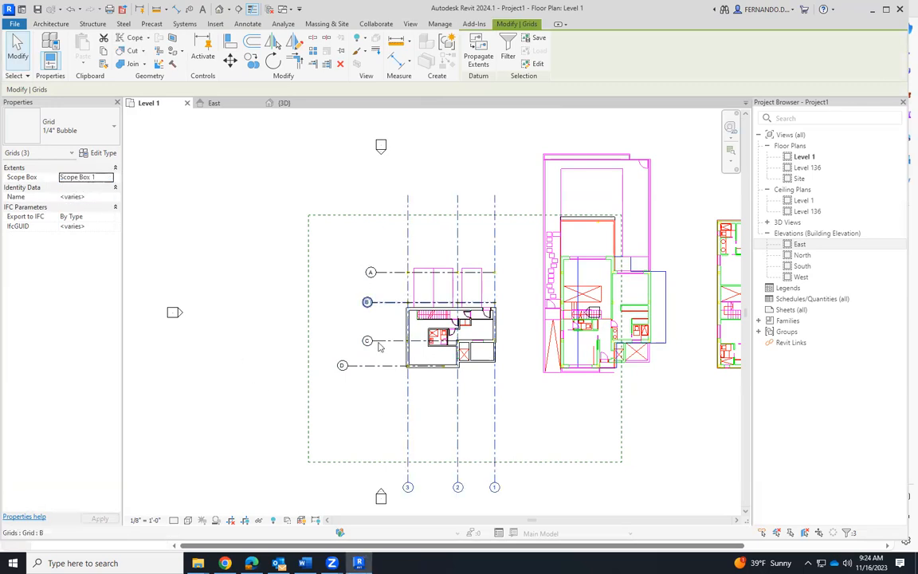
left_click_drag(390, 392, 379, 263)
left_click(108, 177)
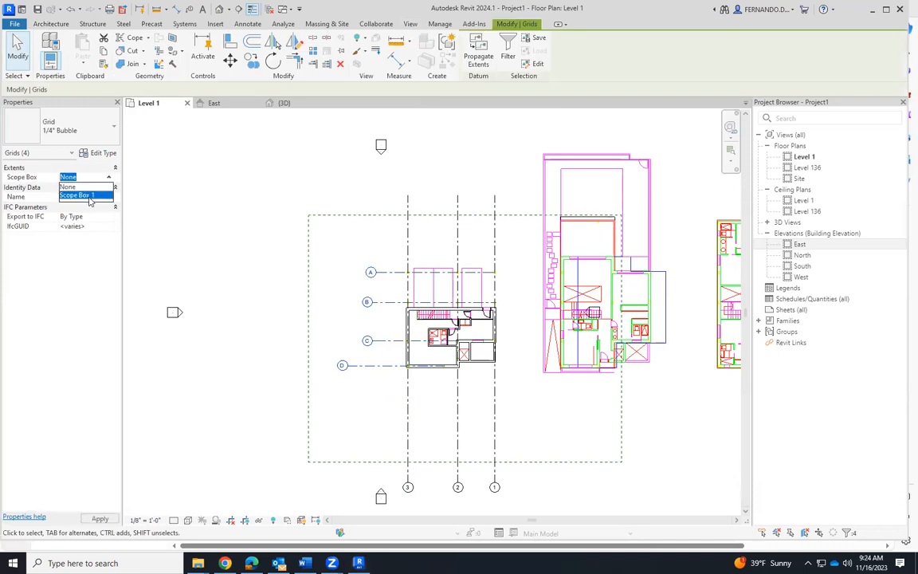
left_click(80, 196)
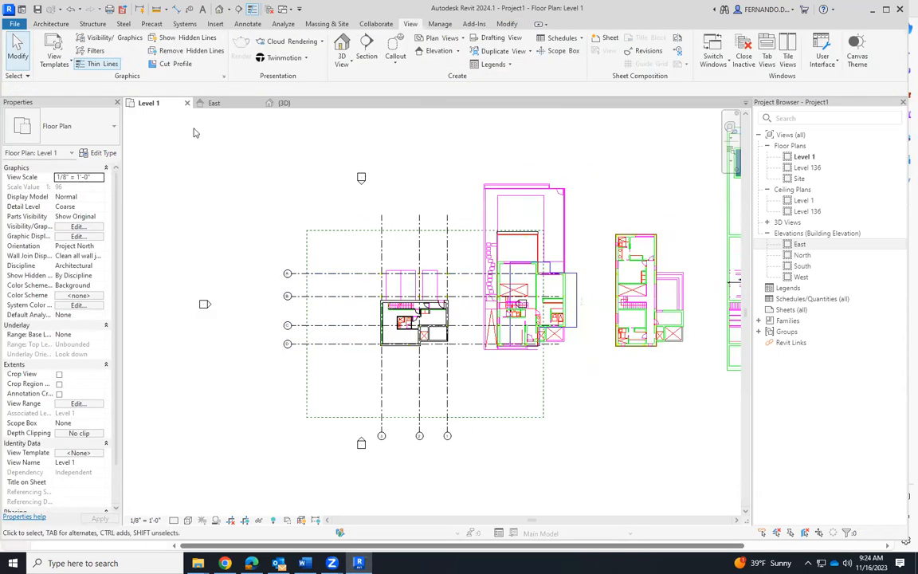
Step: Open the 3D view and slightly extend the scope box on its front and left sides
left_click(280, 103)
scroll(335, 232, "down", 10)
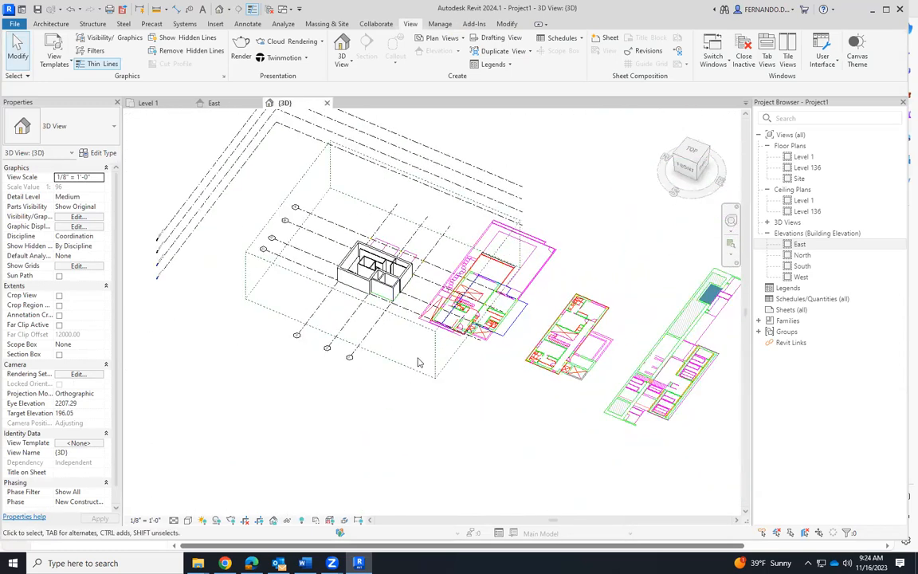
left_click(343, 317)
left_click_drag(330, 327, 348, 343)
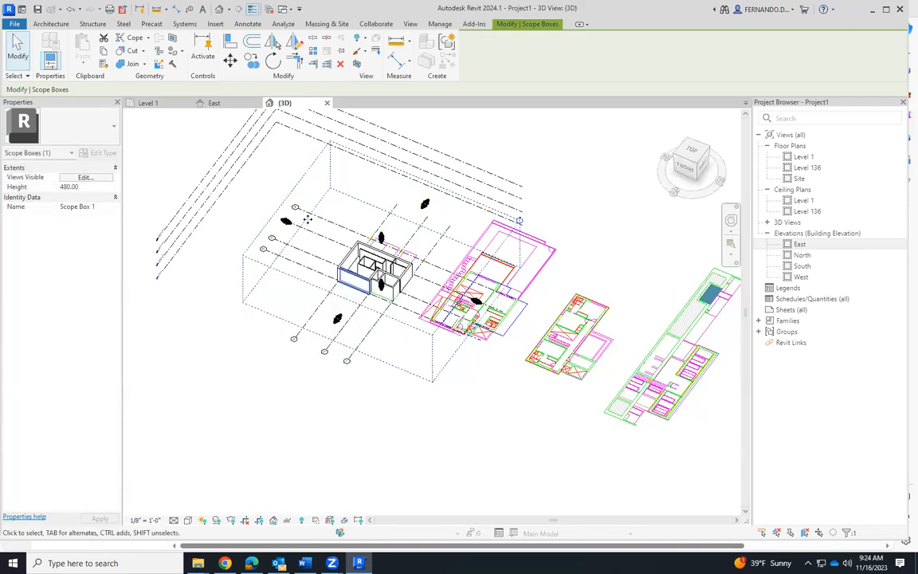
left_click_drag(288, 224, 307, 247)
key("Escape")
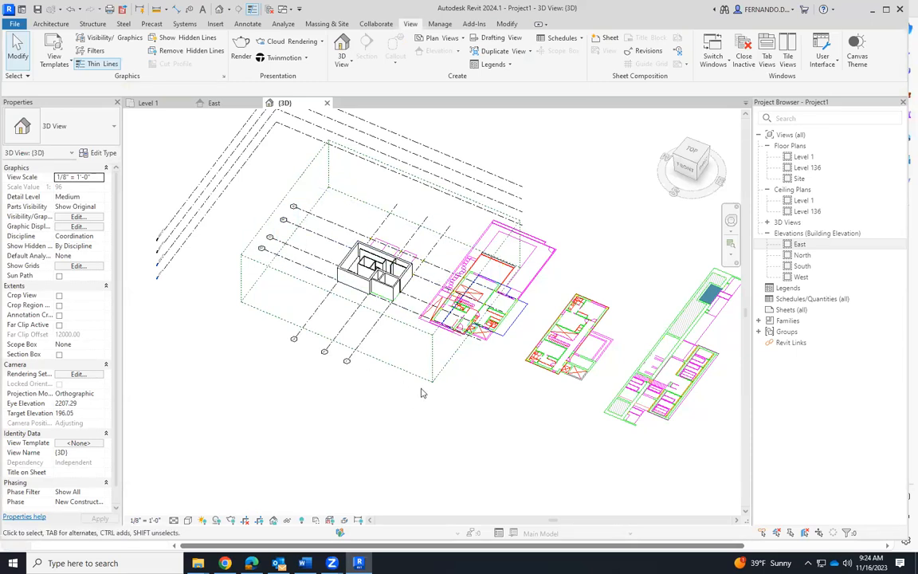
Step: Examine the walls, grids and imported plans in 3D, and return to the building in the Level 1 floor plan
scroll(478, 335, "up", 5)
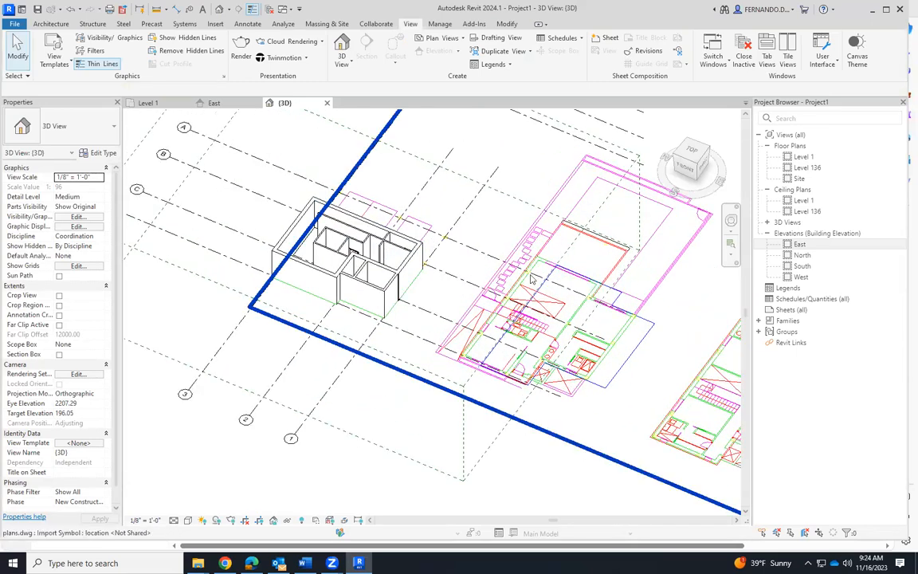
scroll(531, 276, "up", 2)
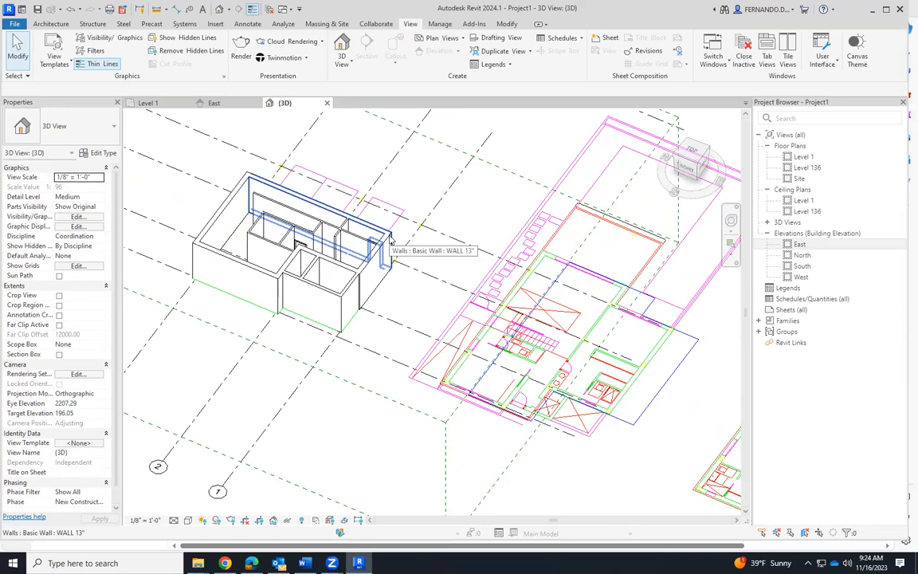
scroll(495, 303, "down", 1)
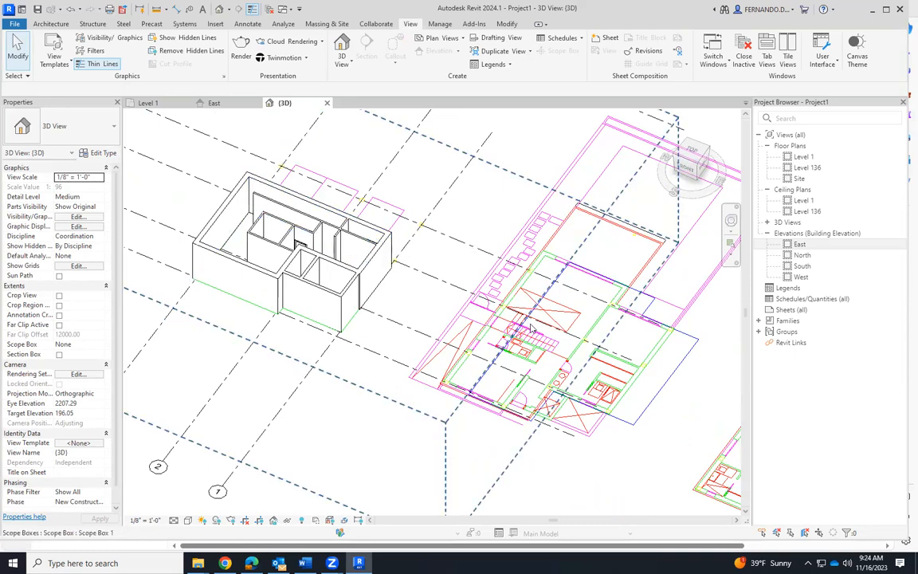
scroll(563, 329, "down", 1)
scroll(563, 329, "down", 2)
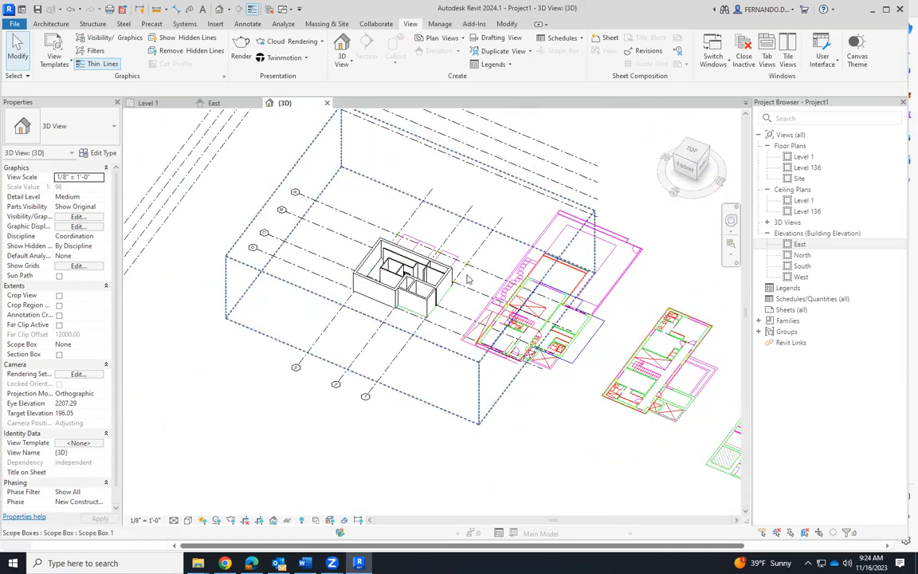
scroll(541, 333, "up", 1)
scroll(541, 333, "up", 3)
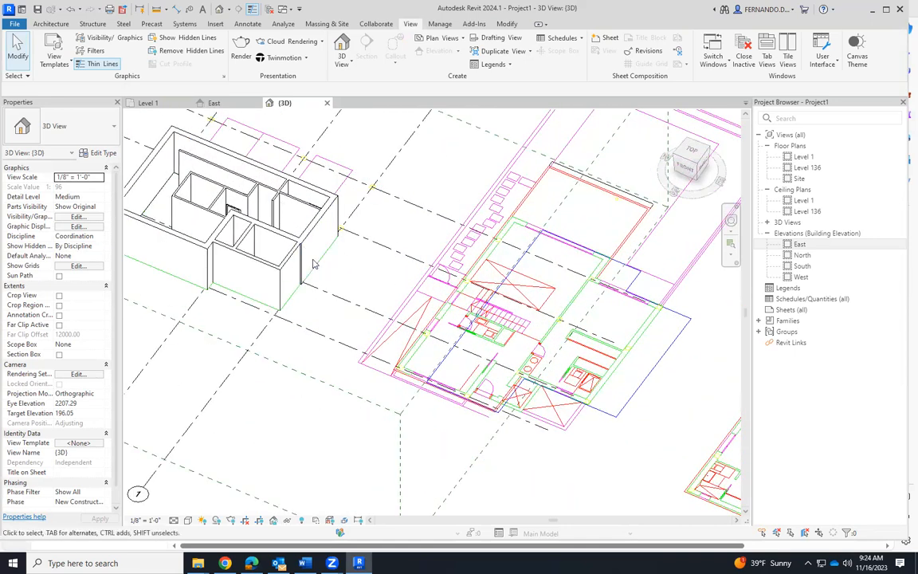
scroll(353, 293, "down", 3)
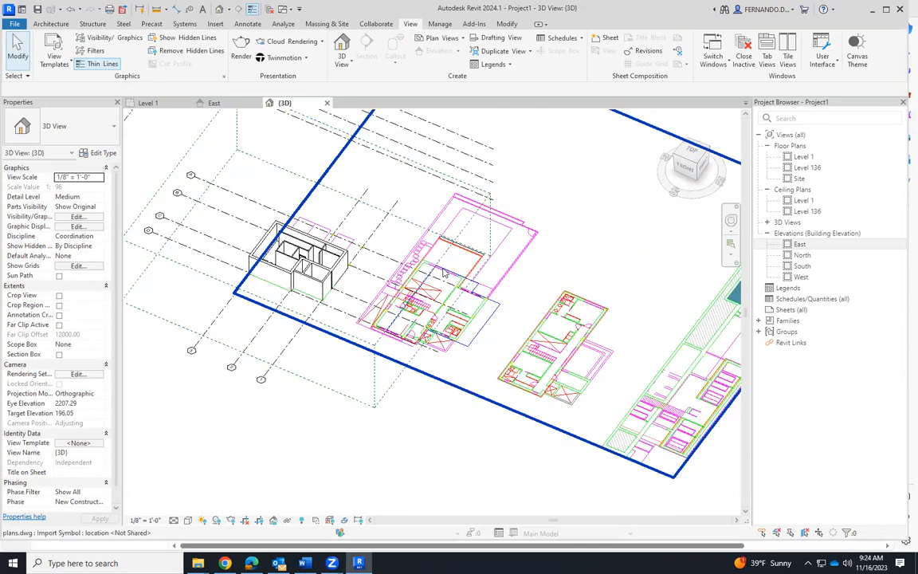
key("ctrl+Tab")
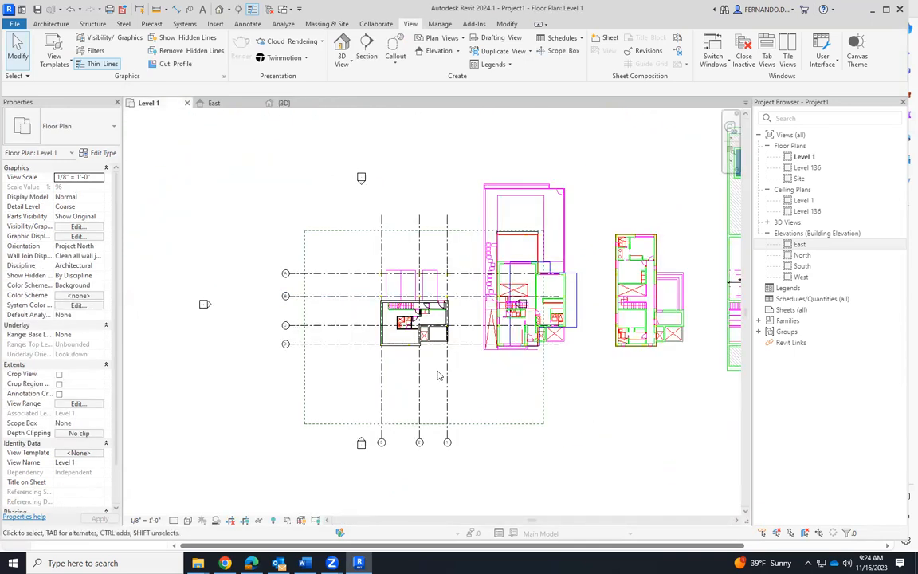
scroll(478, 335, "up", 5)
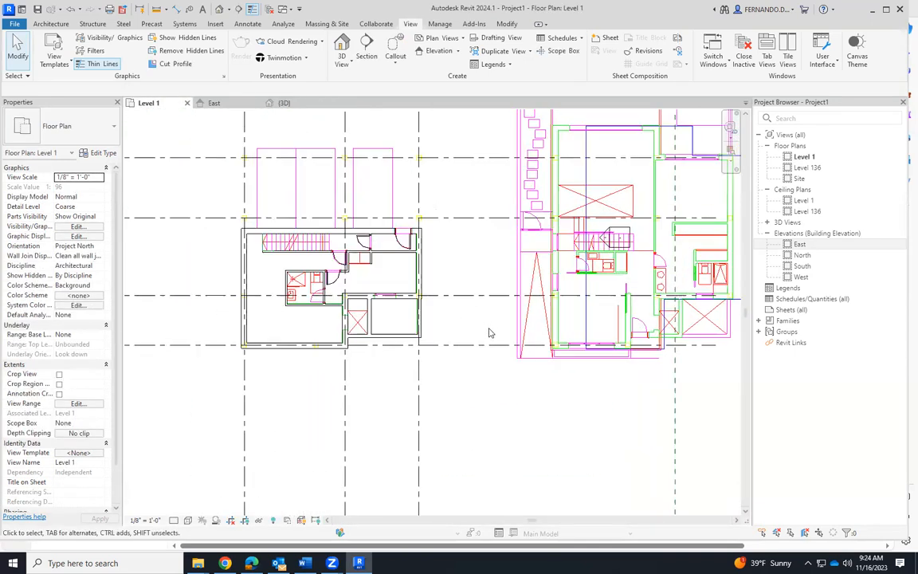
Step: Place a Fixed 36" x 72" window in the 13" wall at the window shown on the Level 1 CAD plan
scroll(490, 333, "up", 5)
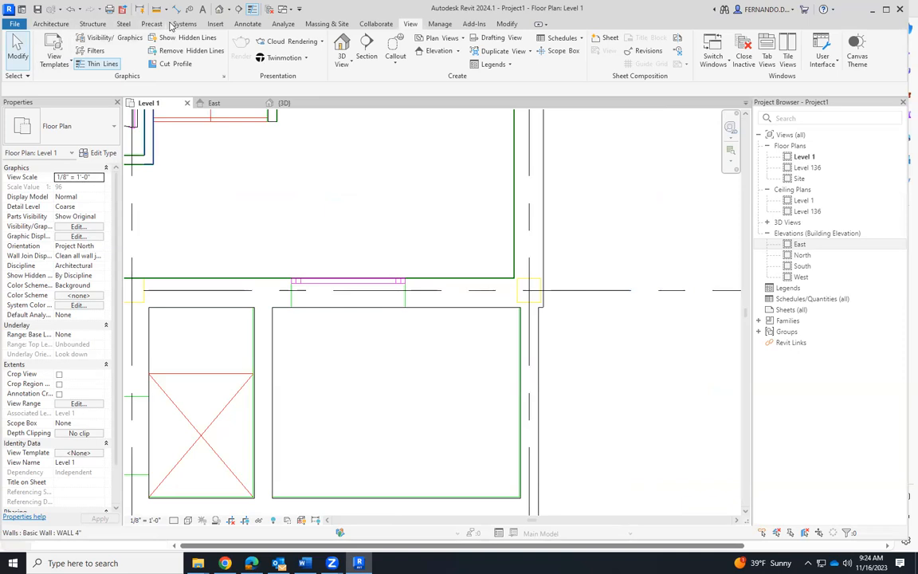
left_click(216, 24)
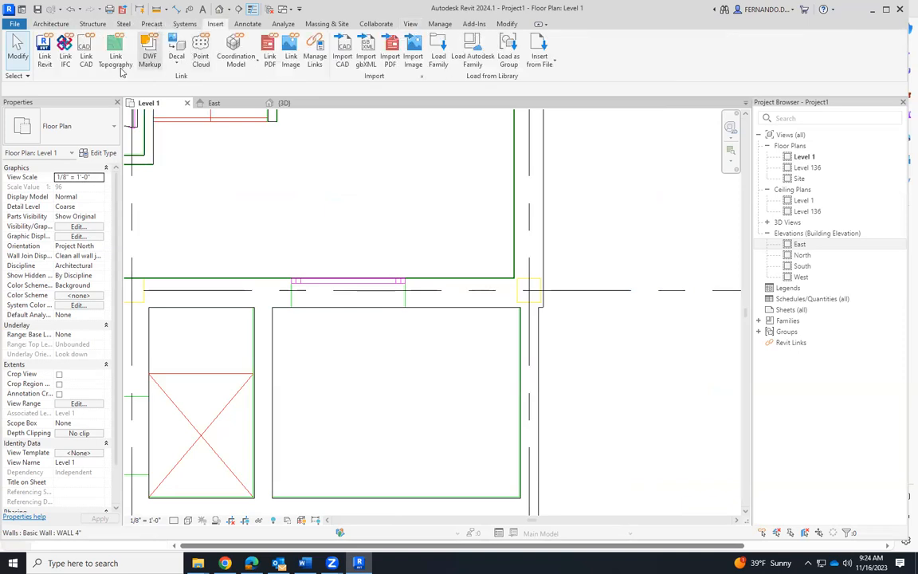
left_click(50, 24)
left_click(93, 44)
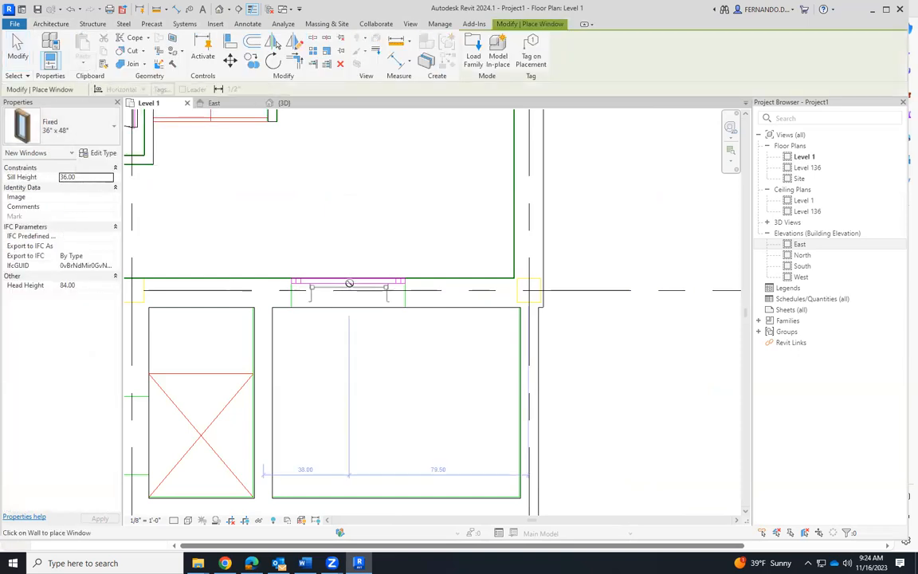
left_click(112, 126)
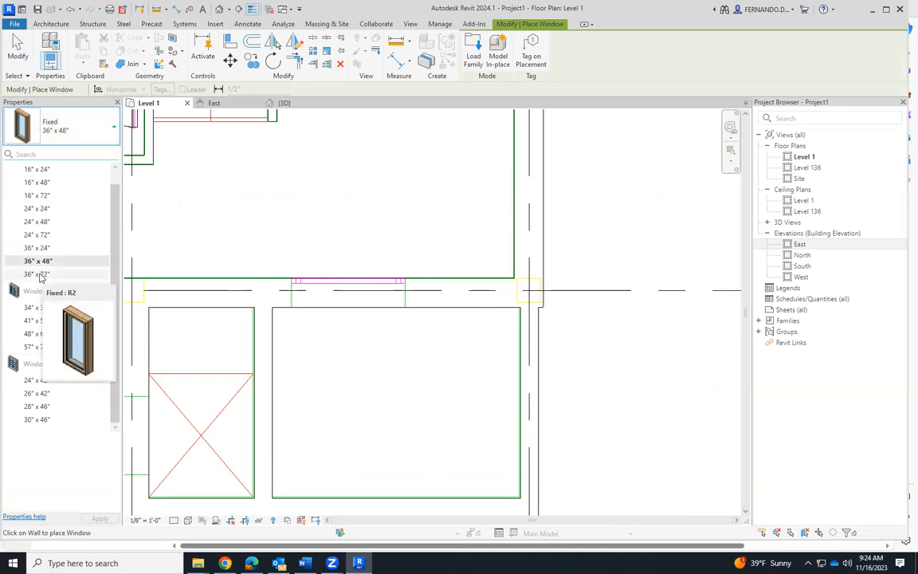
left_click(38, 275)
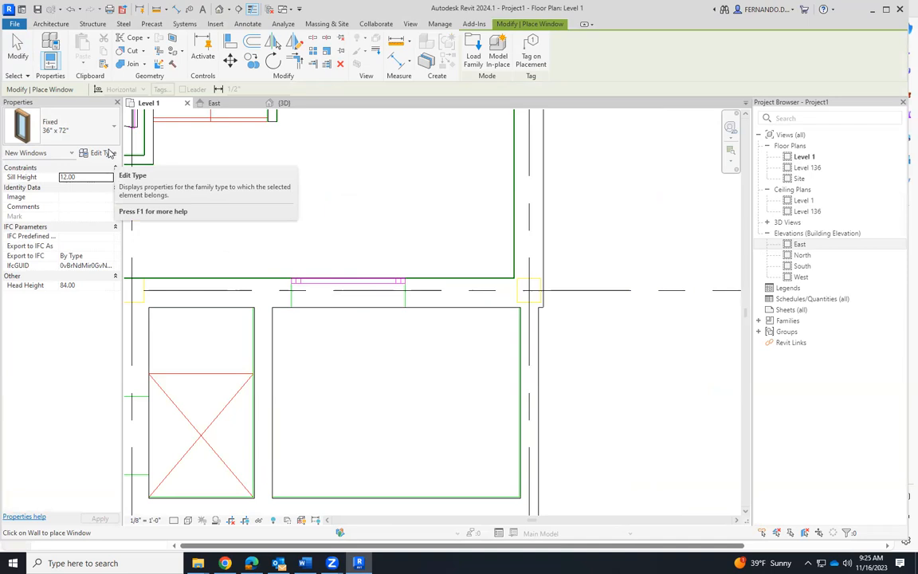
left_click(72, 126)
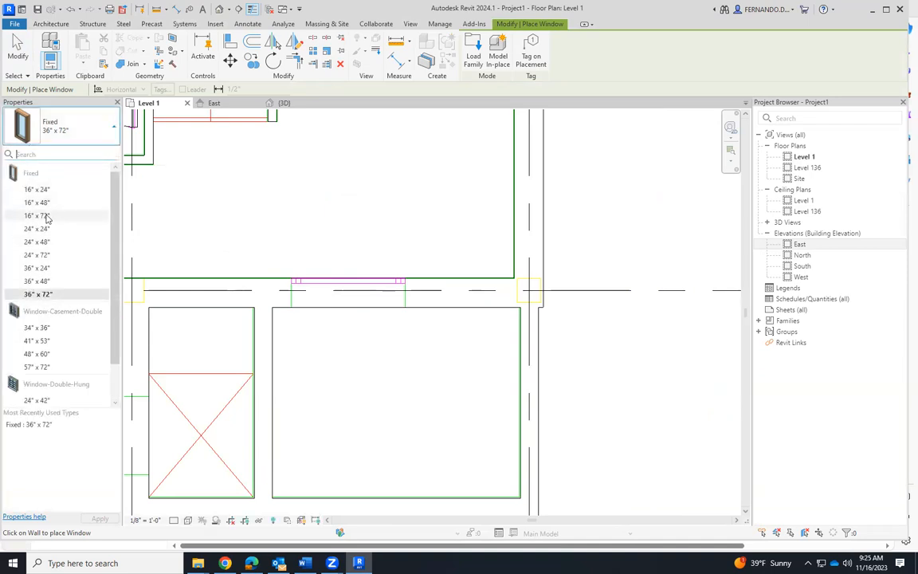
scroll(46, 219, "down", 2)
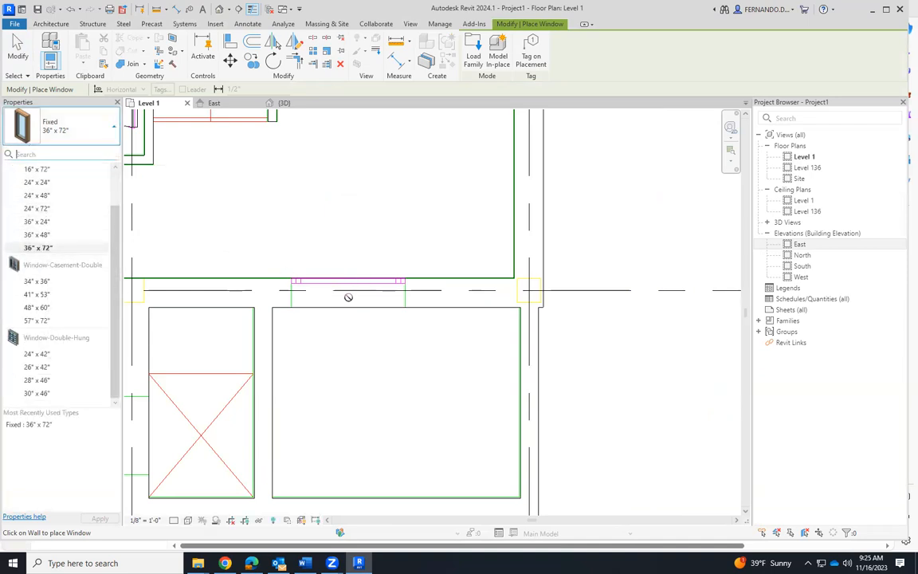
left_click(49, 246)
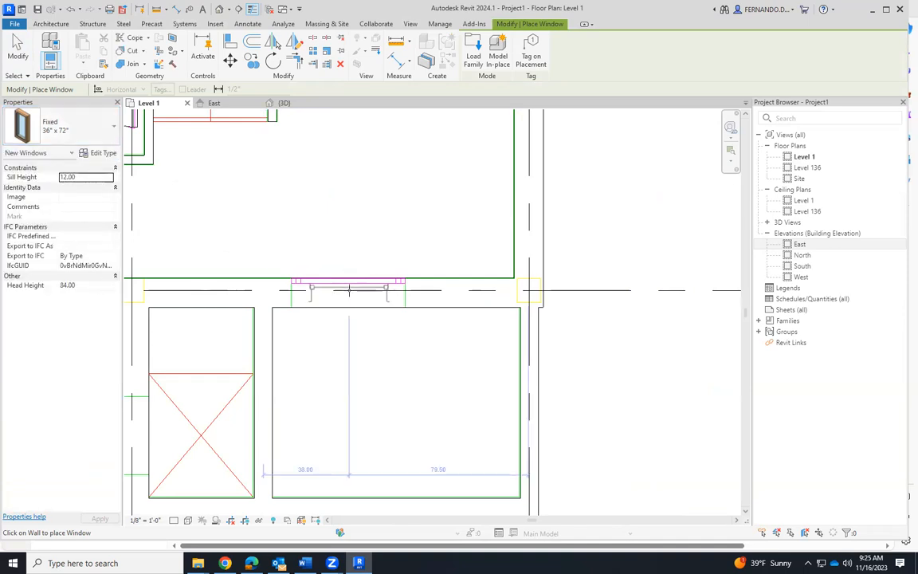
left_click(348, 290)
scroll(366, 300, "up", 2)
key("Escape")
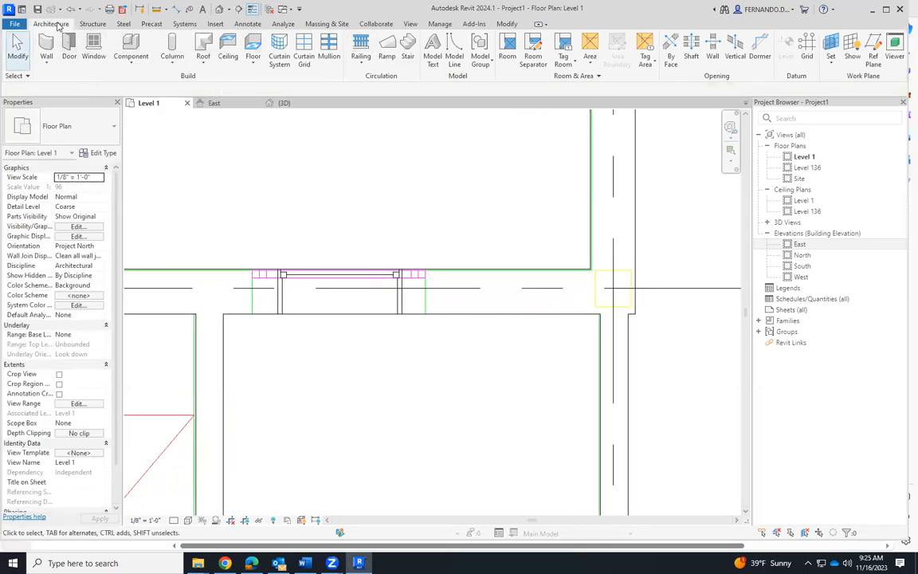
Step: Measure the width of the CAD window opening between its two side lines with an aligned dimension
left_click(249, 24)
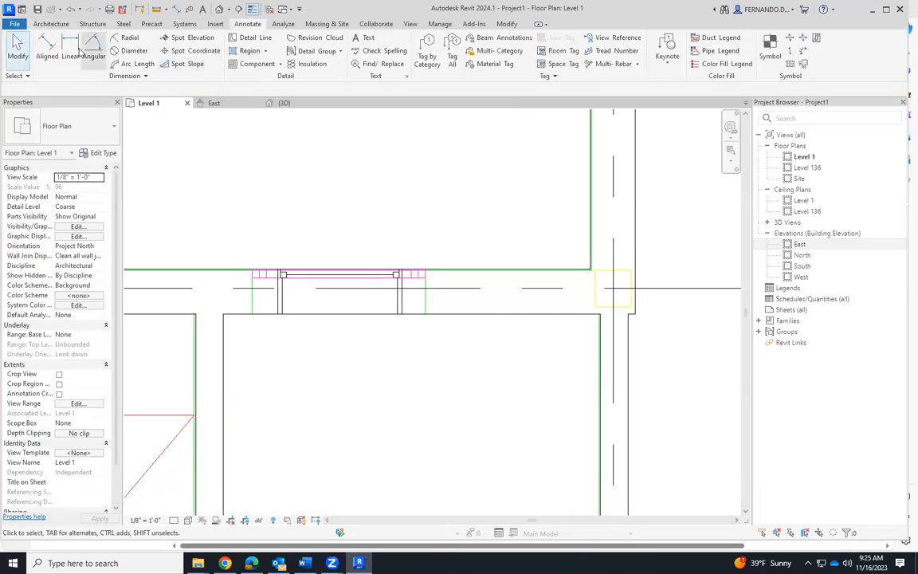
left_click(44, 46)
left_click(255, 305)
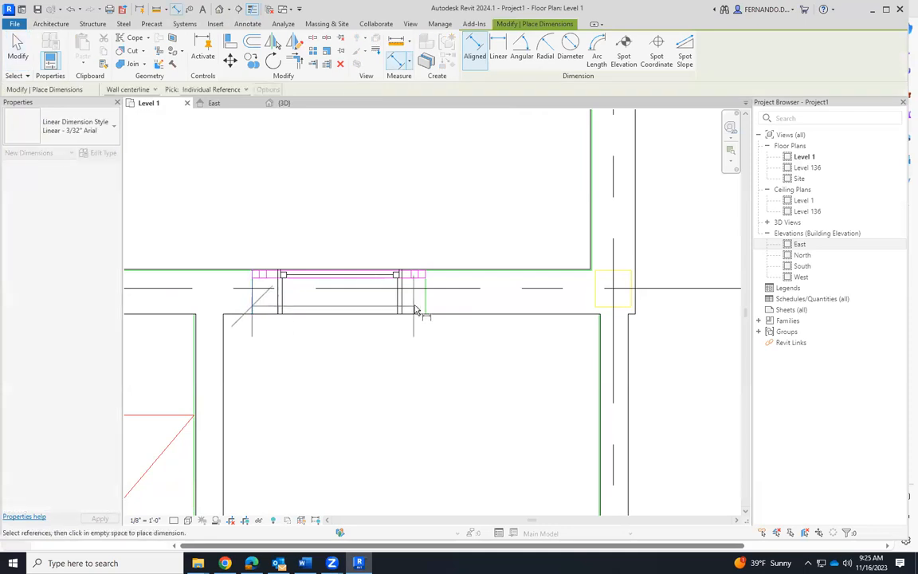
left_click(426, 309)
key("Escape")
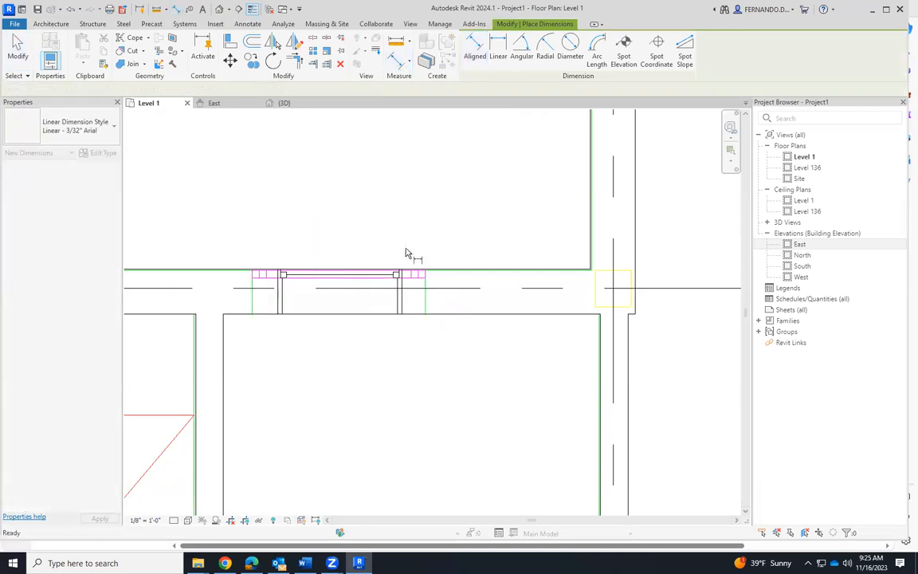
key("Escape")
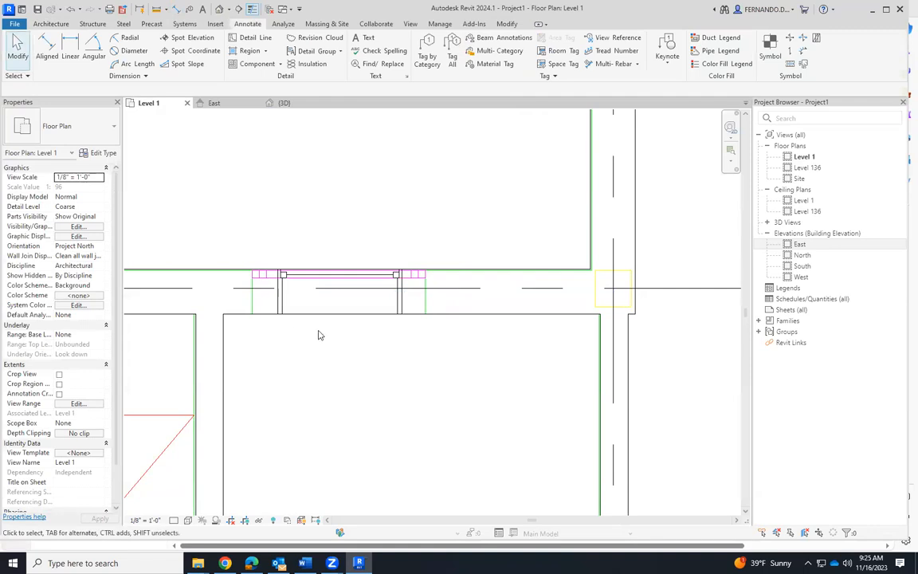
Step: Duplicate the placed window's type as 51" x 72" and set the new type's width to 51
left_click(283, 295)
left_click(102, 153)
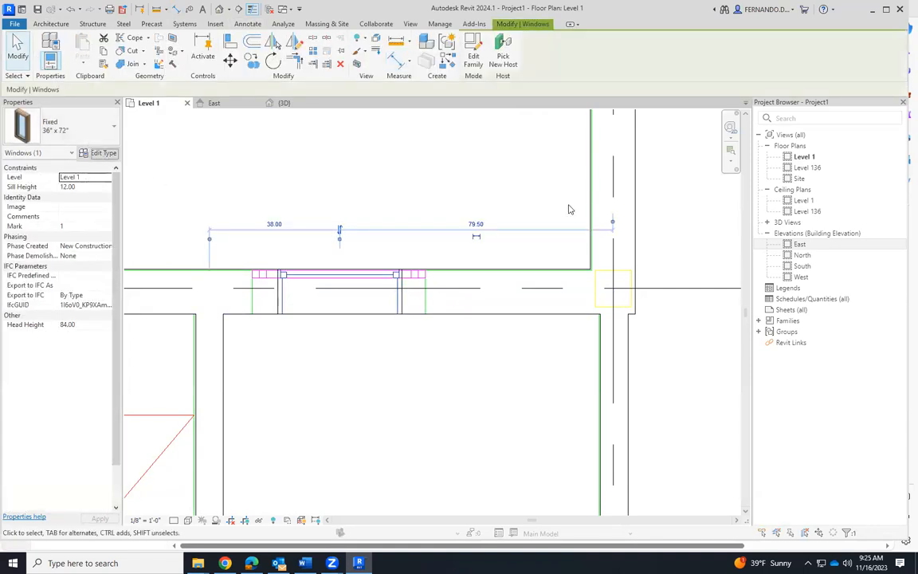
left_click(859, 164)
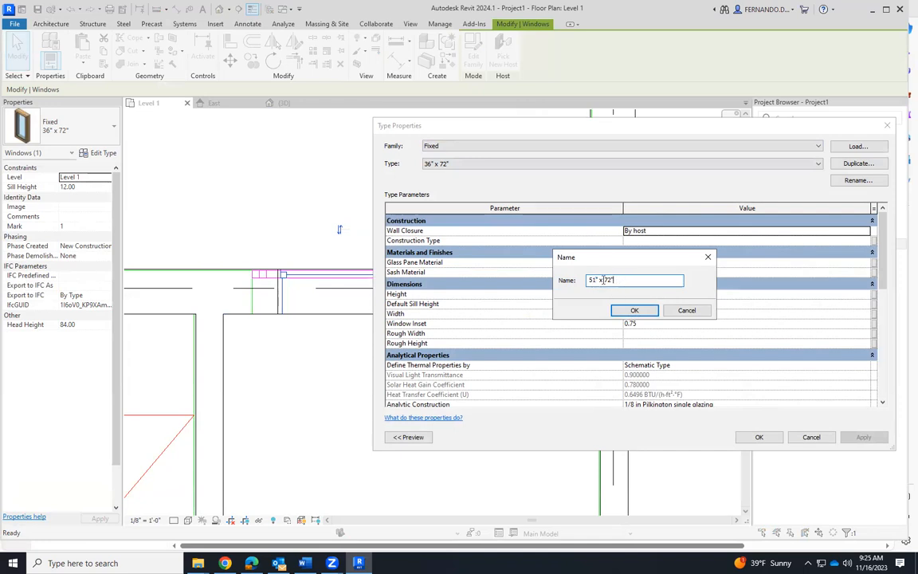
left_click(635, 311)
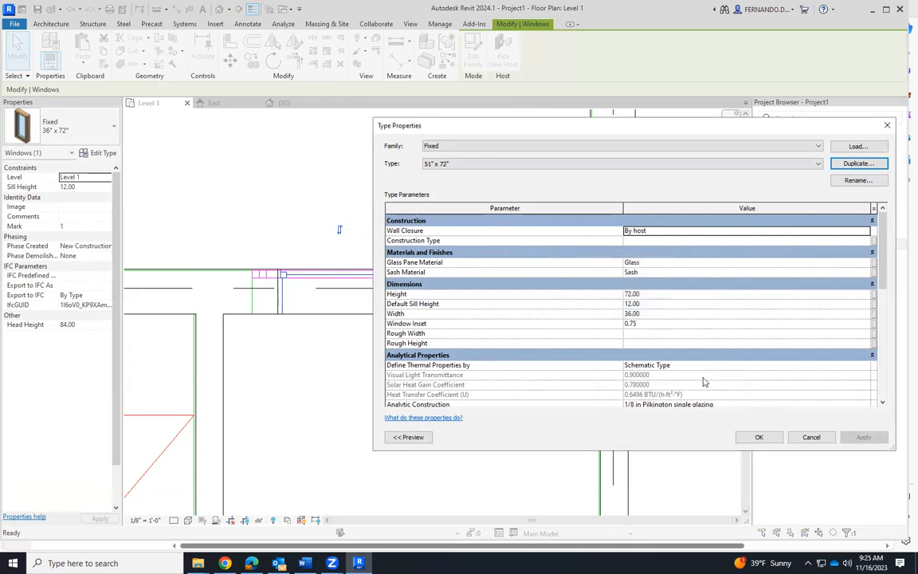
left_click(629, 314)
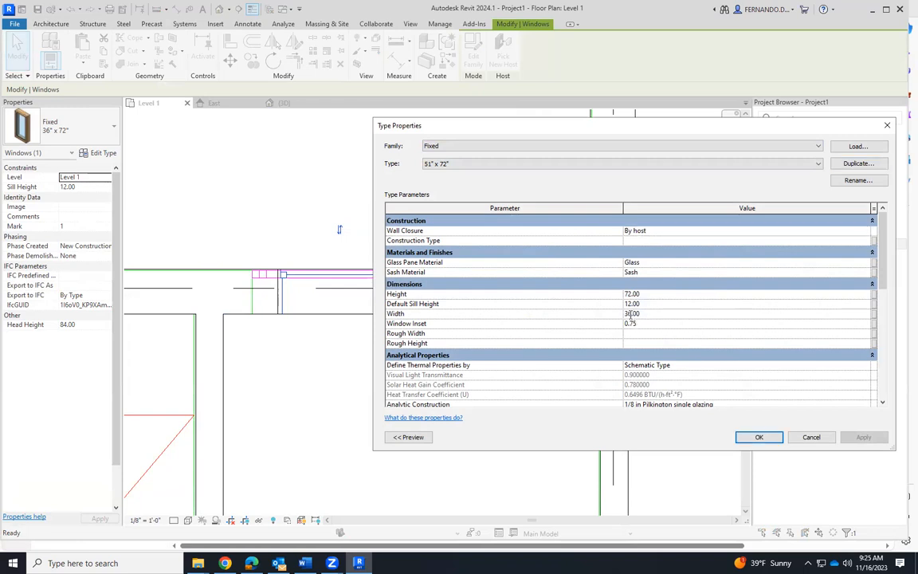
type("51")
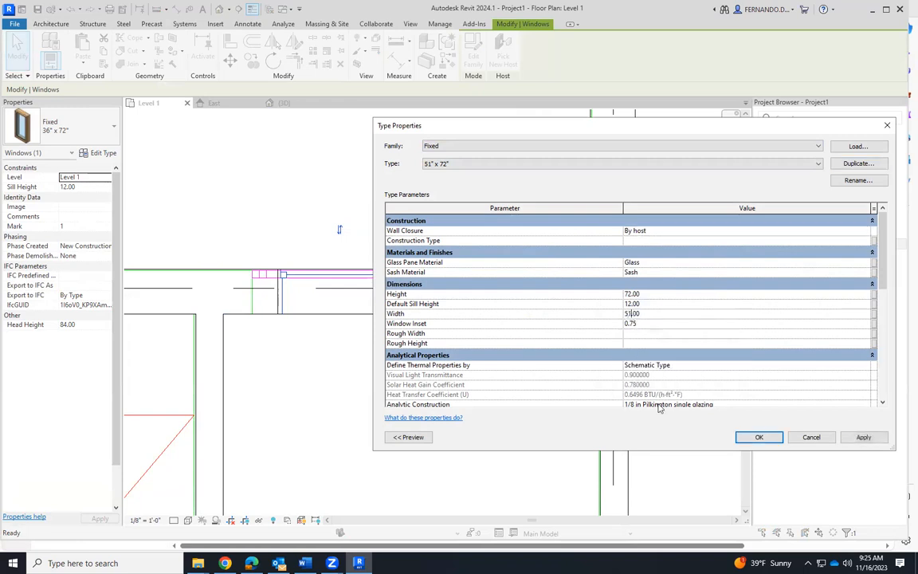
left_click(757, 438)
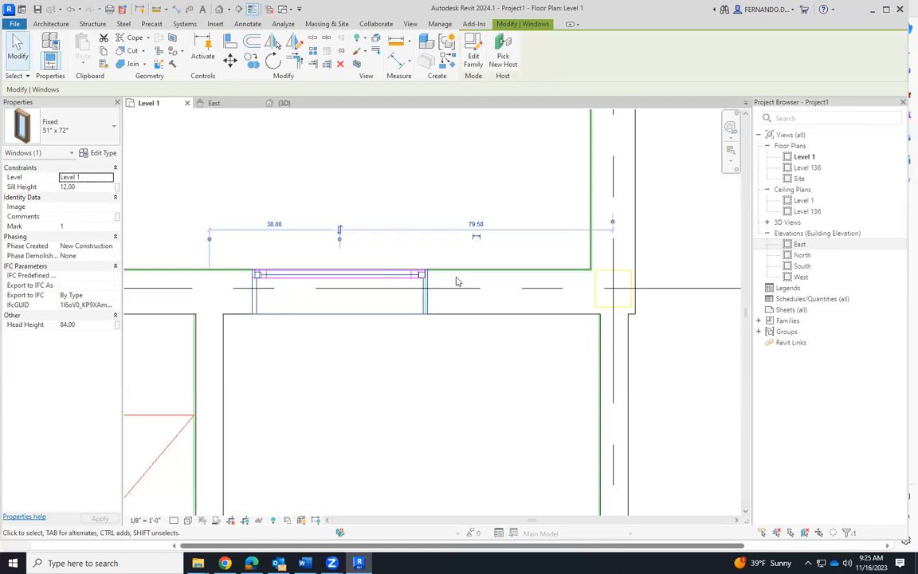
left_click(413, 173)
Step: Check the resized window's fit against the CAD opening in the Level 1 plan, and locate the window in the 3D view
scroll(313, 263, "up", 3)
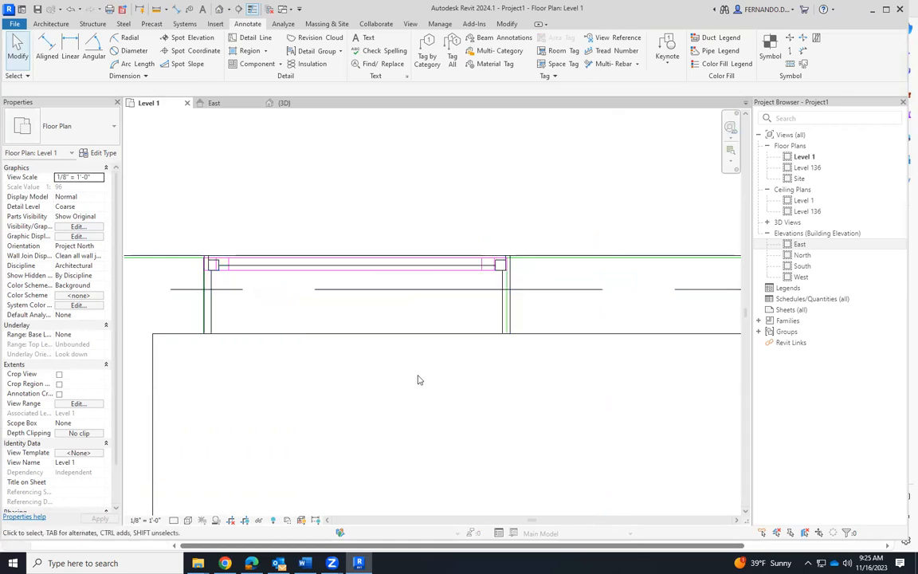
scroll(446, 303, "down", 5)
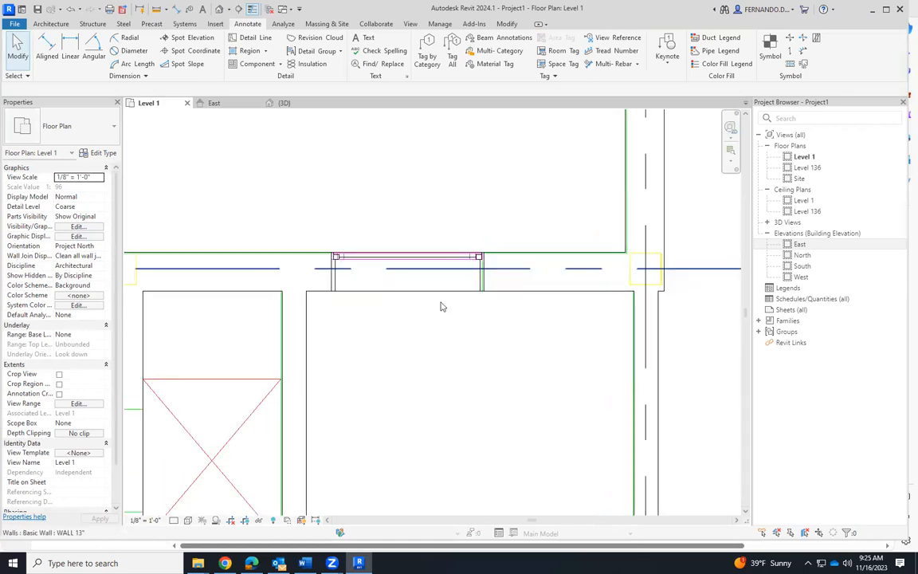
scroll(453, 340, "down", 1)
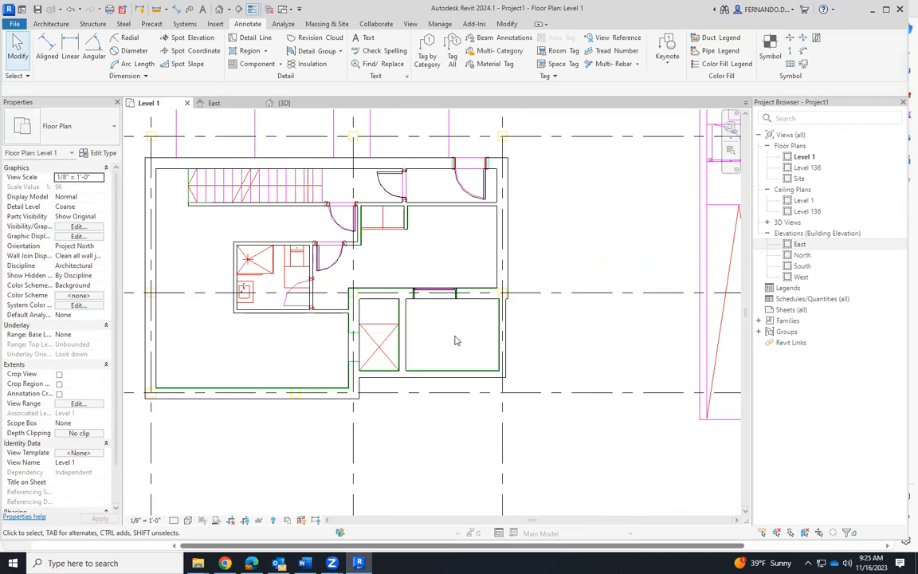
scroll(388, 193, "up", 5)
scroll(506, 272, "down", 4)
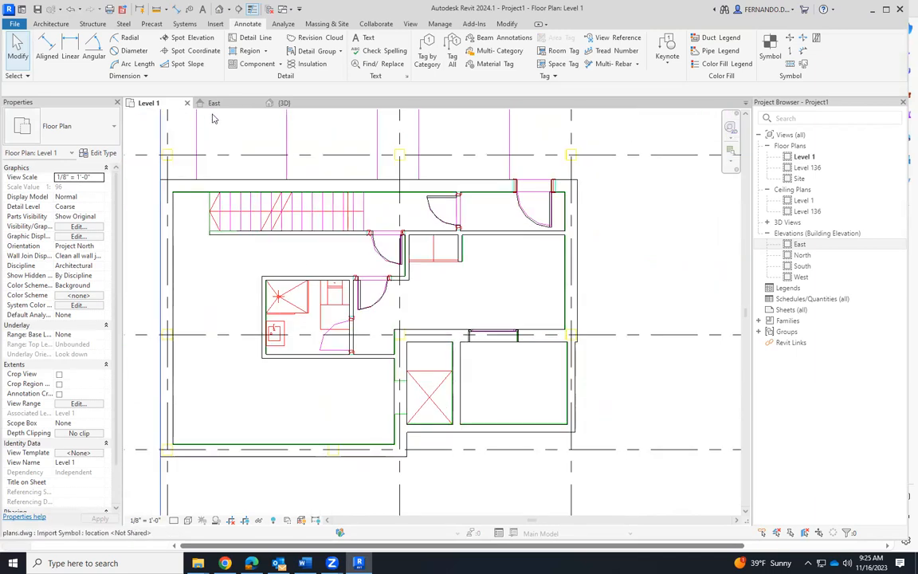
left_click(285, 103)
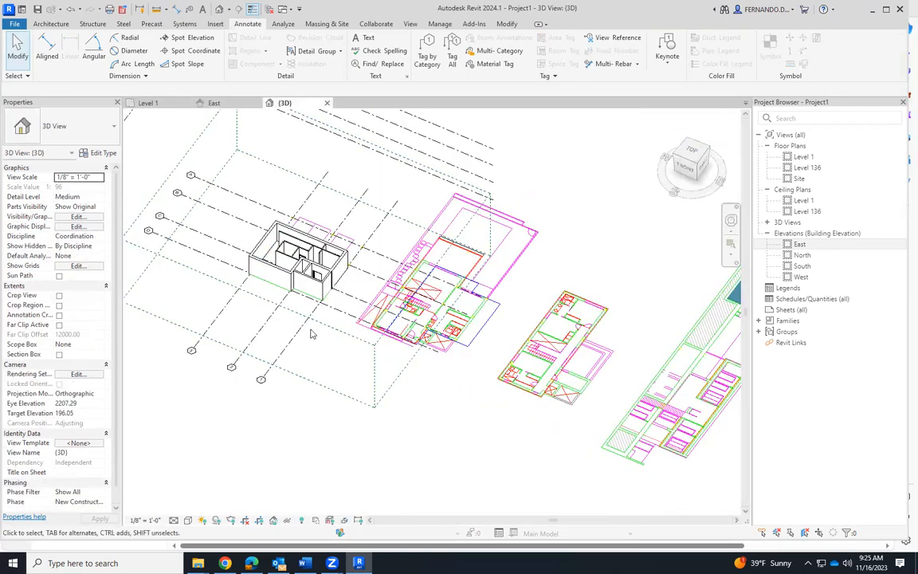
scroll(295, 299, "up", 4)
middle_click_drag(338, 281, 317, 297, "shift")
scroll(351, 206, "up", 6)
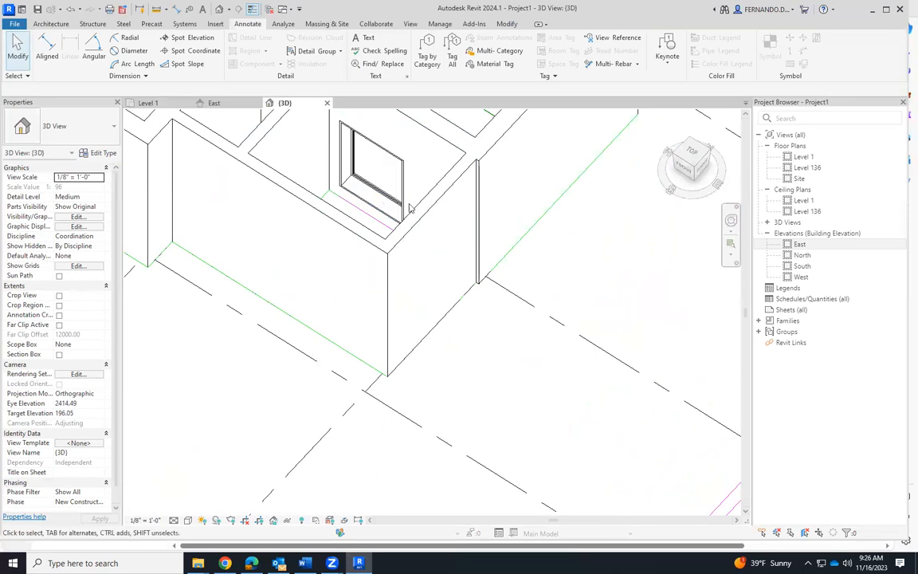
Step: Set the sill height of the 51" x 72" window to 36 in the 3D view
left_click(410, 195)
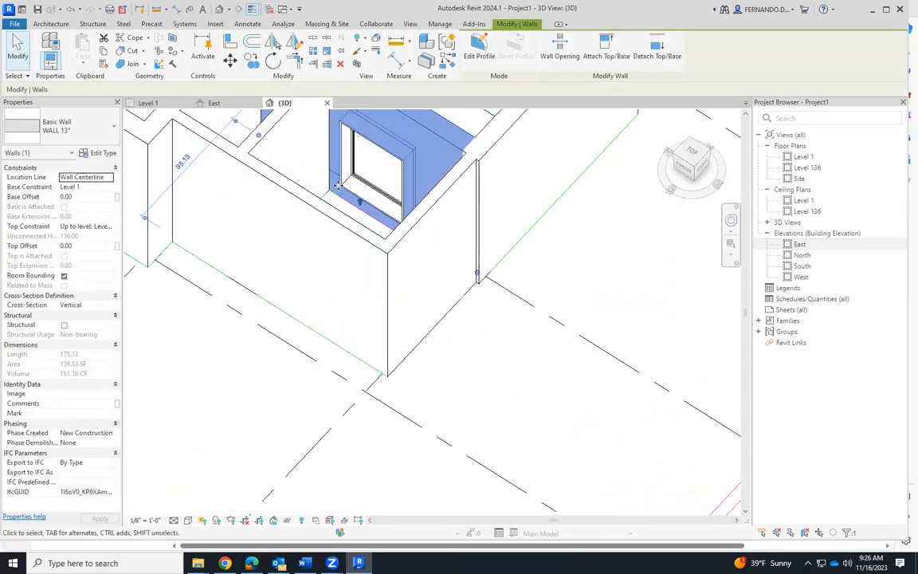
left_click(367, 192)
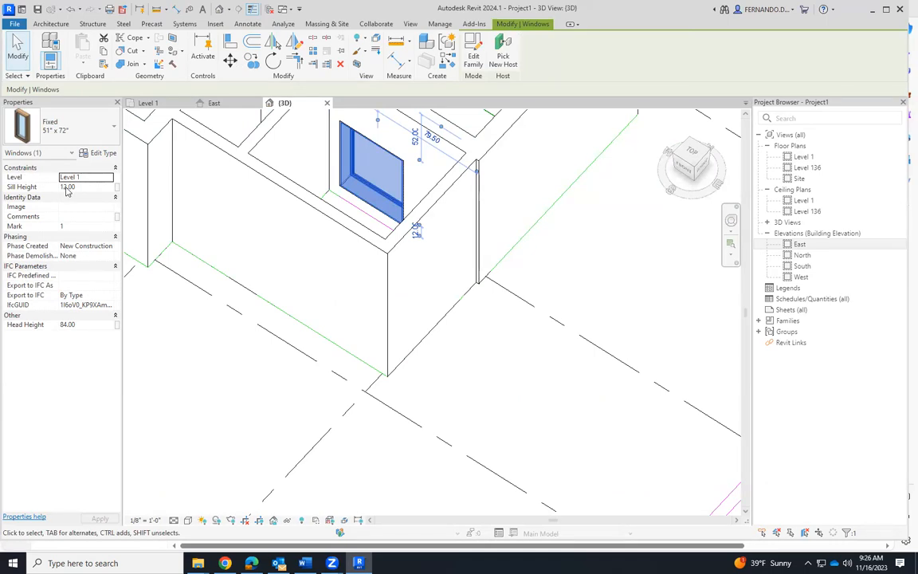
left_click(79, 187)
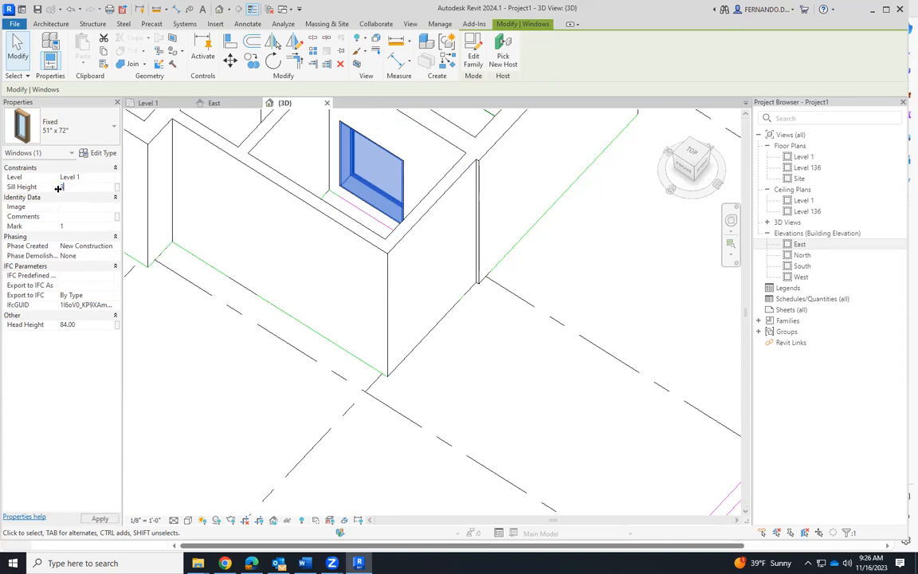
key("Return")
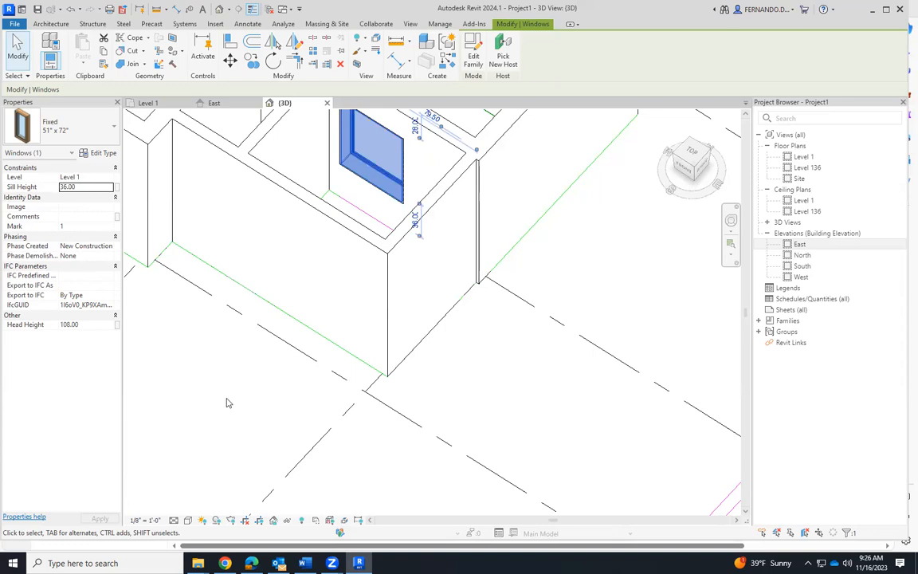
Step: Examine the window in its wall from several angles, along with the whole building and the imported plans in 3D
middle_click_drag(227, 392, 324, 177, "shift")
scroll(324, 177, "up", 5)
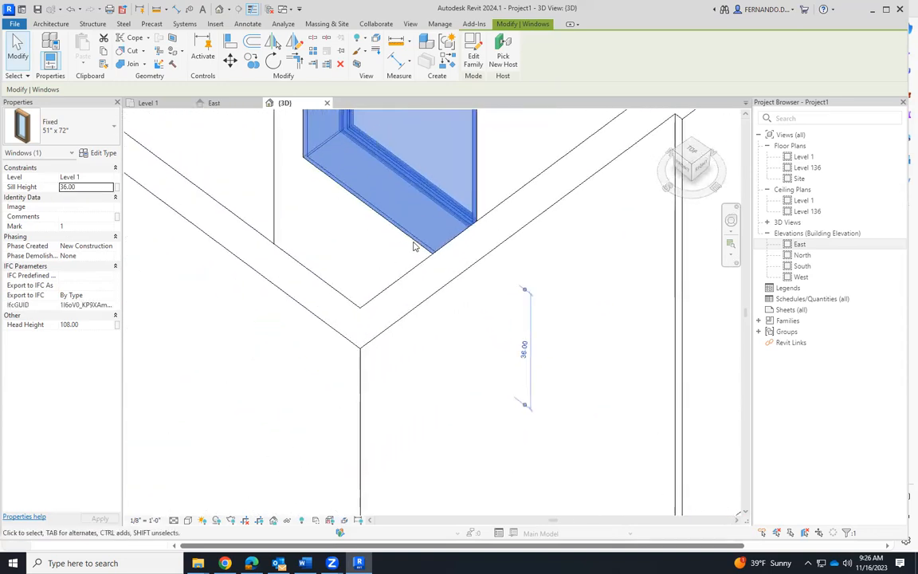
middle_click_drag(380, 240, 384, 265, "shift")
scroll(402, 275, "down", 6)
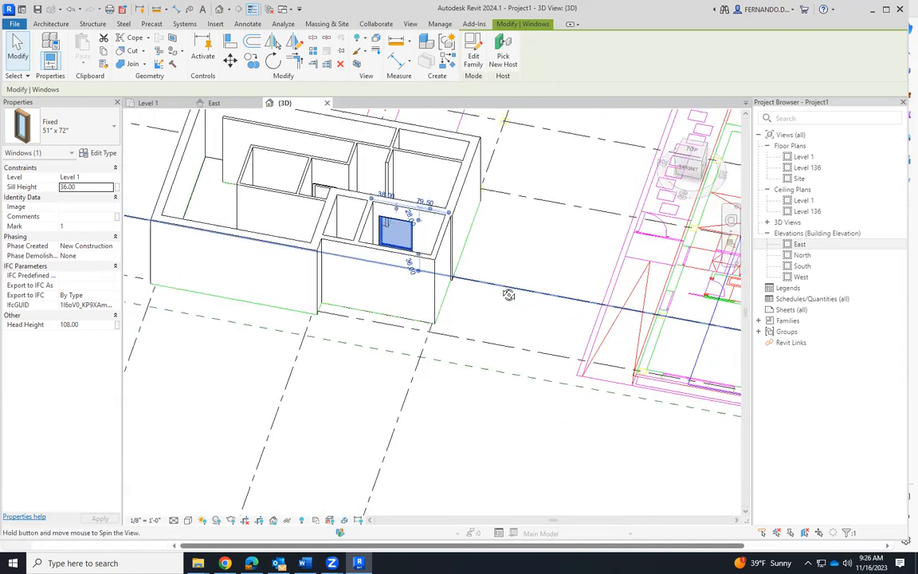
left_click(328, 399)
scroll(414, 239, "up", 4)
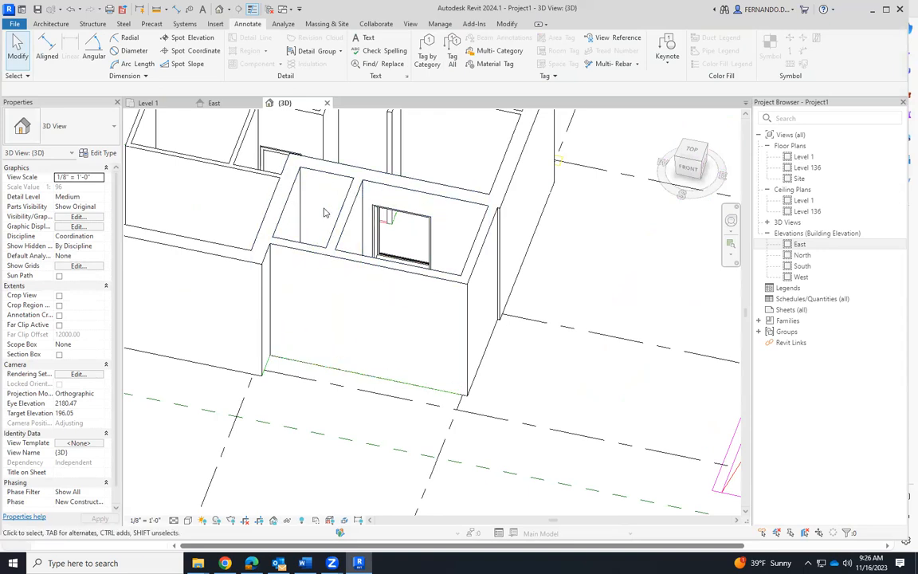
scroll(363, 365, "down", 8)
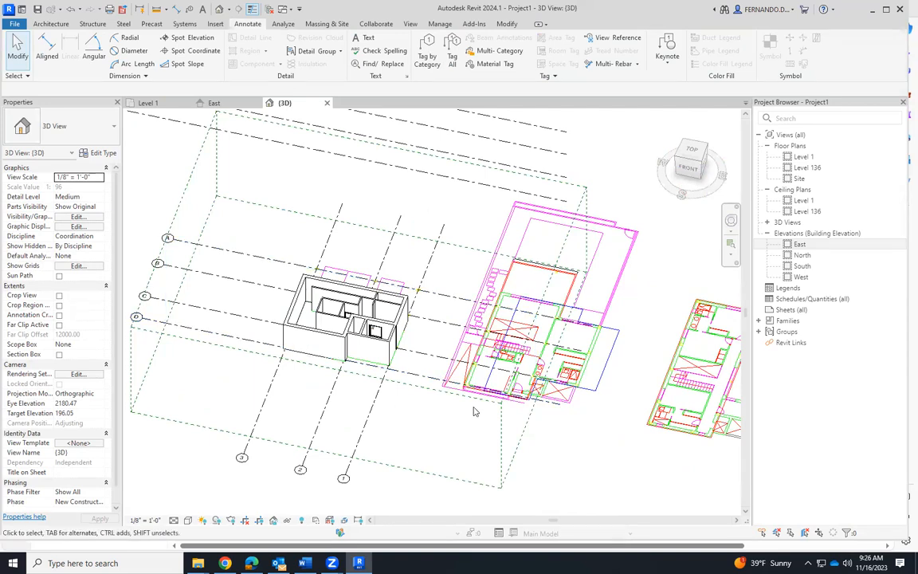
scroll(415, 367, "down", 3)
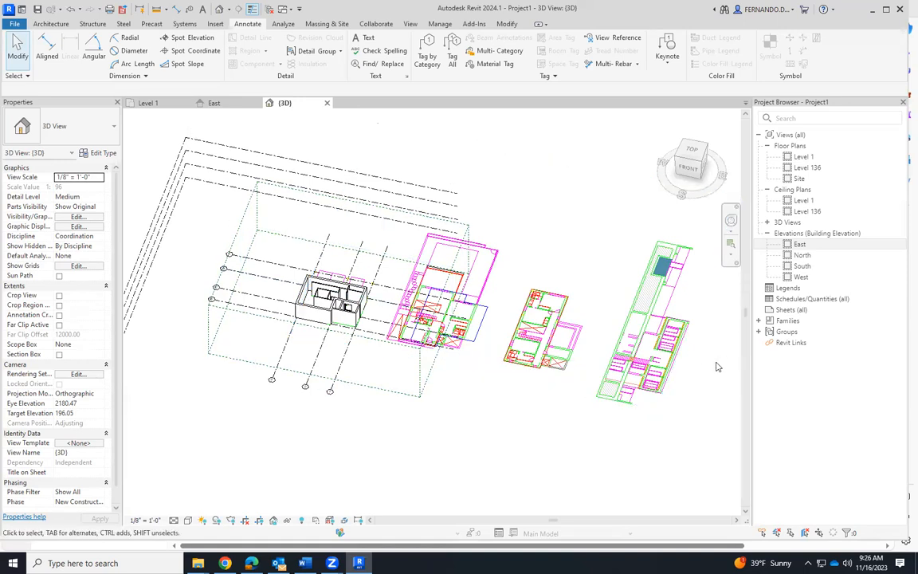
scroll(547, 328, "up", 5)
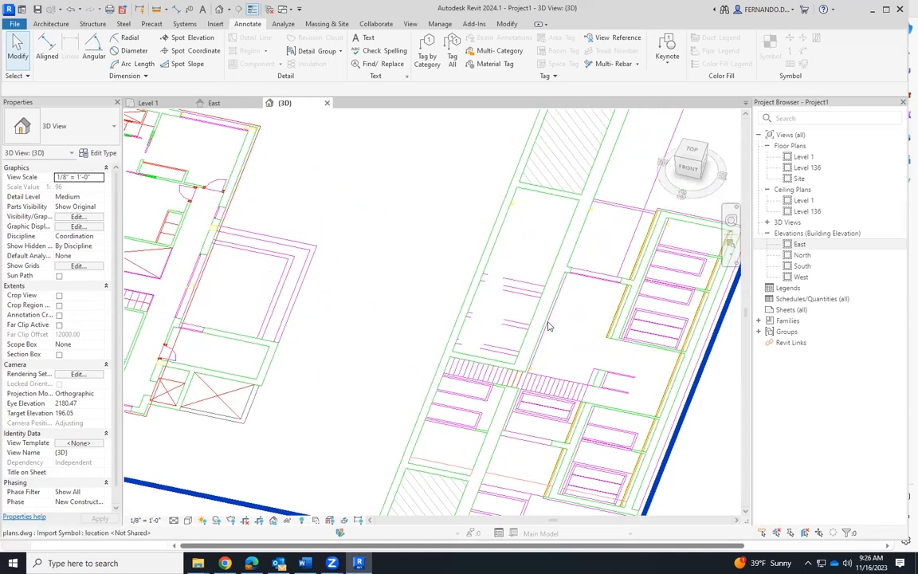
Step: Examine the imported CAD floor plans up close and from a distance in 3D, including from directly above
scroll(473, 303, "up", 2)
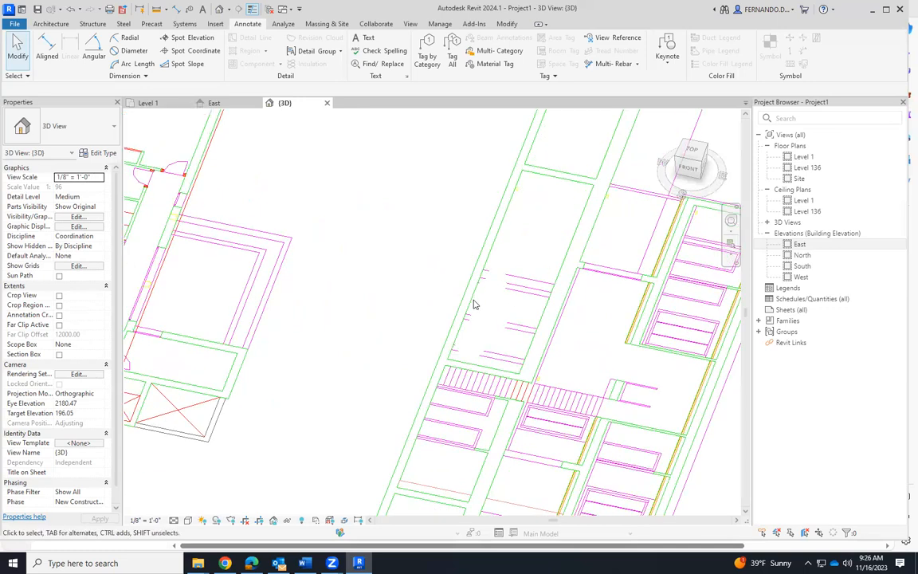
scroll(473, 303, "up", 1)
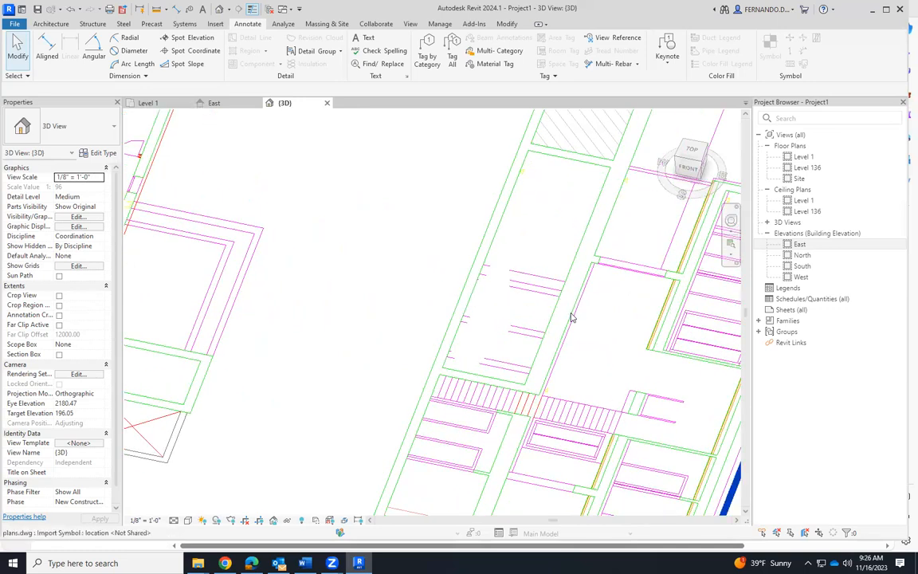
scroll(539, 356, "down", 4)
scroll(543, 350, "up", 1)
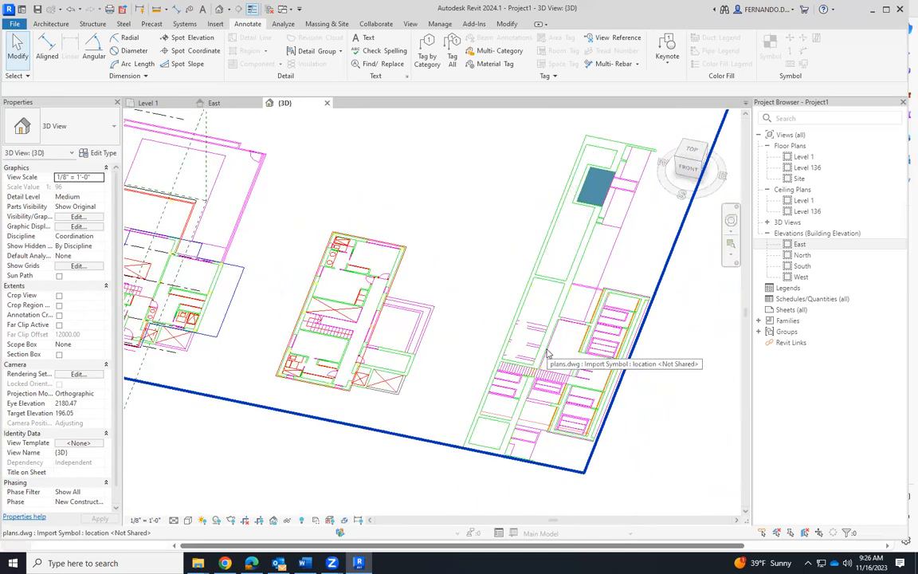
middle_click_drag(546, 348, 564, 271, "shift")
middle_click_drag(504, 303, 522, 330, "shift")
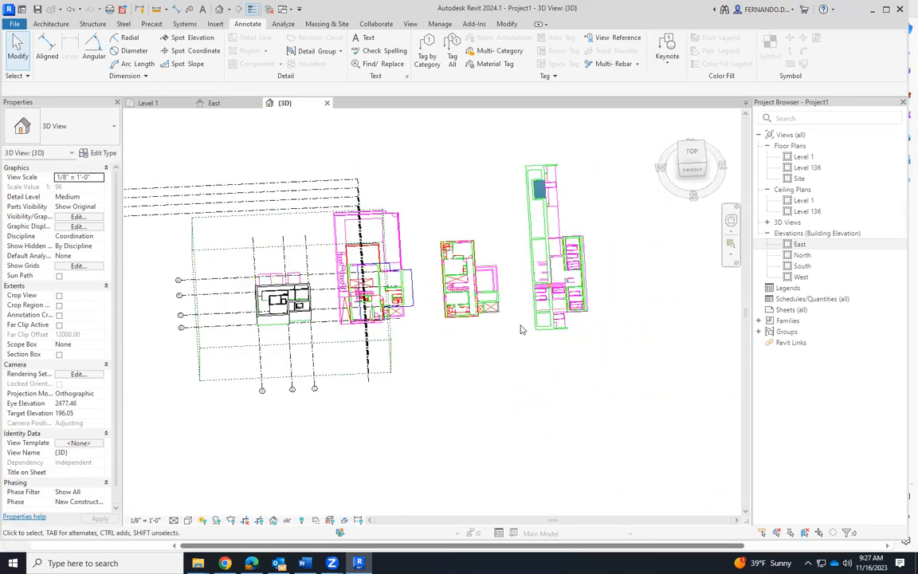
left_click(691, 152)
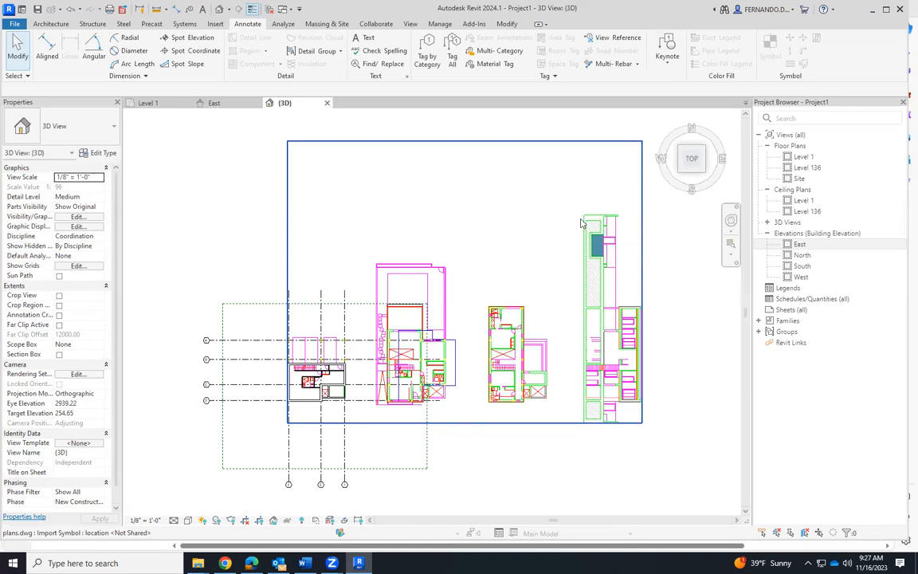
scroll(366, 329, "up", 2)
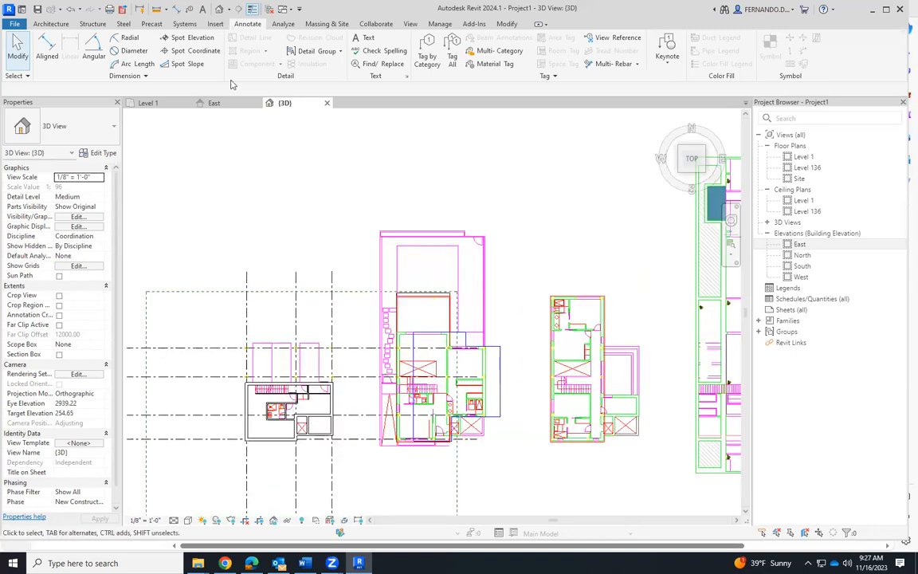
Step: Create a rectangular Generic - 12" architectural floor of about 576 by 1632 around the building on Level 1
left_click(164, 105)
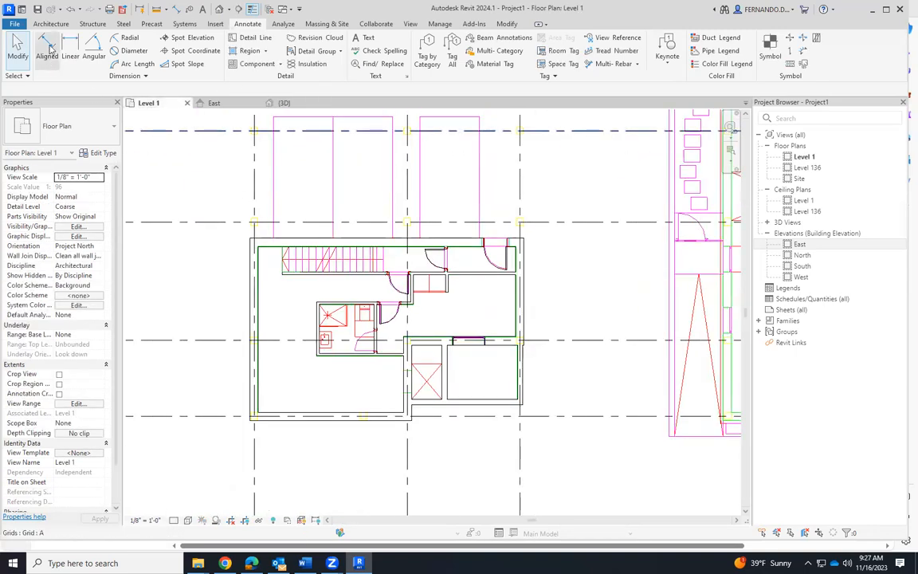
left_click(51, 24)
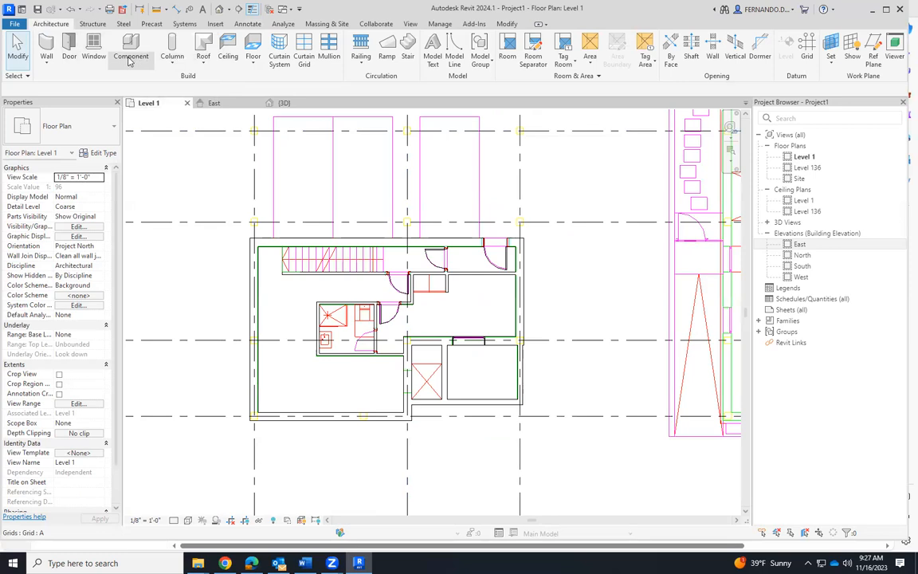
left_click(253, 63)
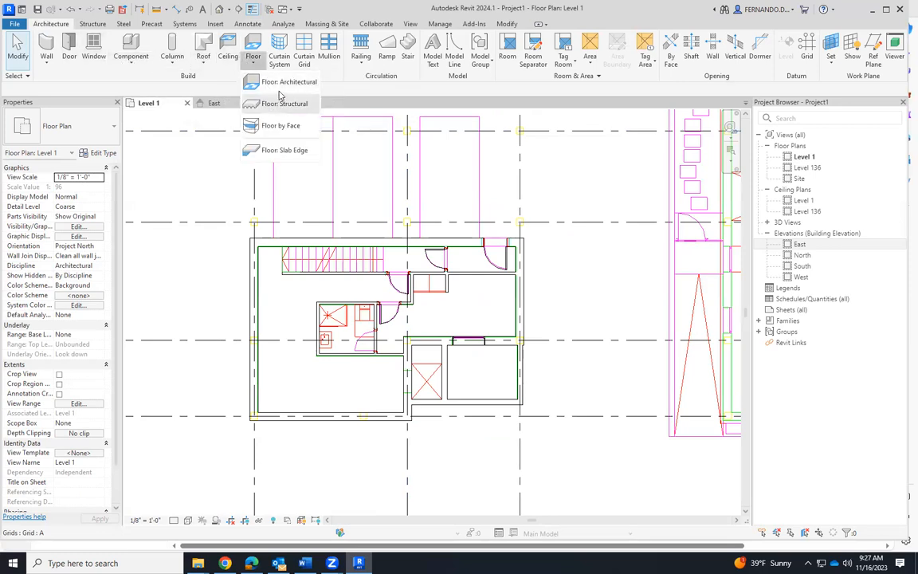
left_click(287, 83)
scroll(356, 410, "down", 3)
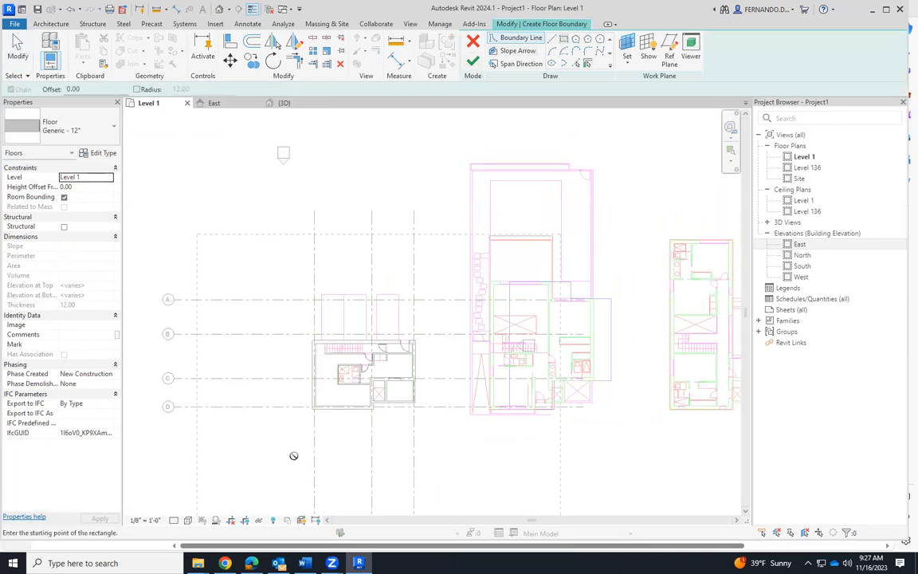
left_click(294, 455)
scroll(351, 458, "down", 2)
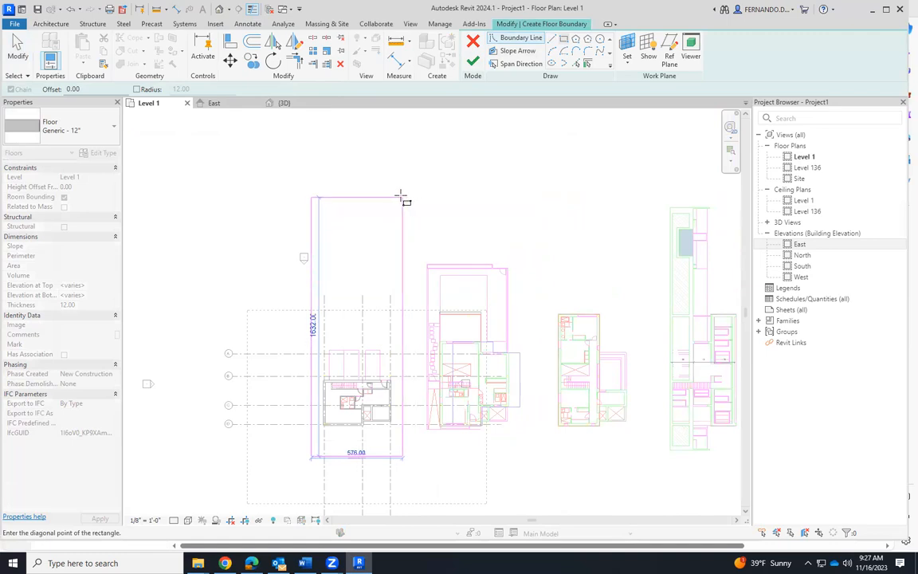
left_click(401, 197)
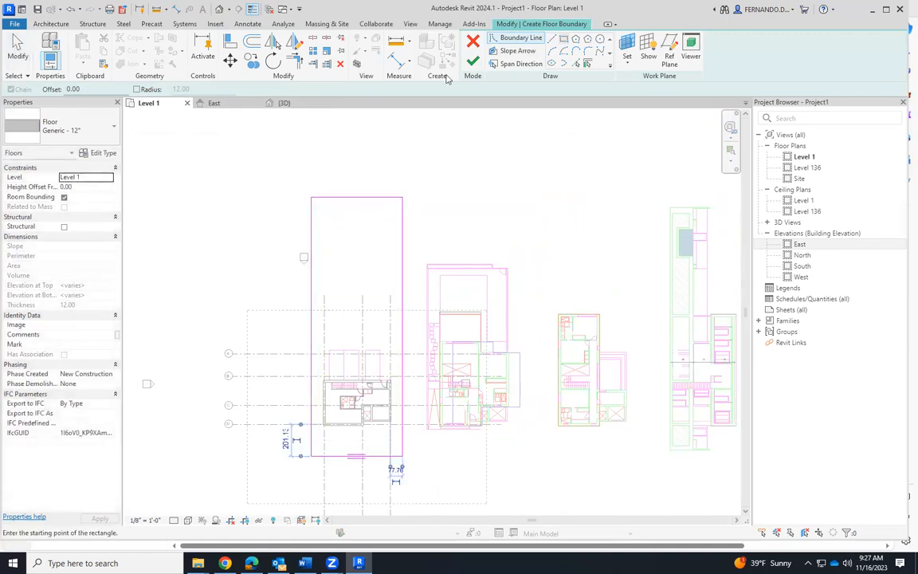
left_click(472, 65)
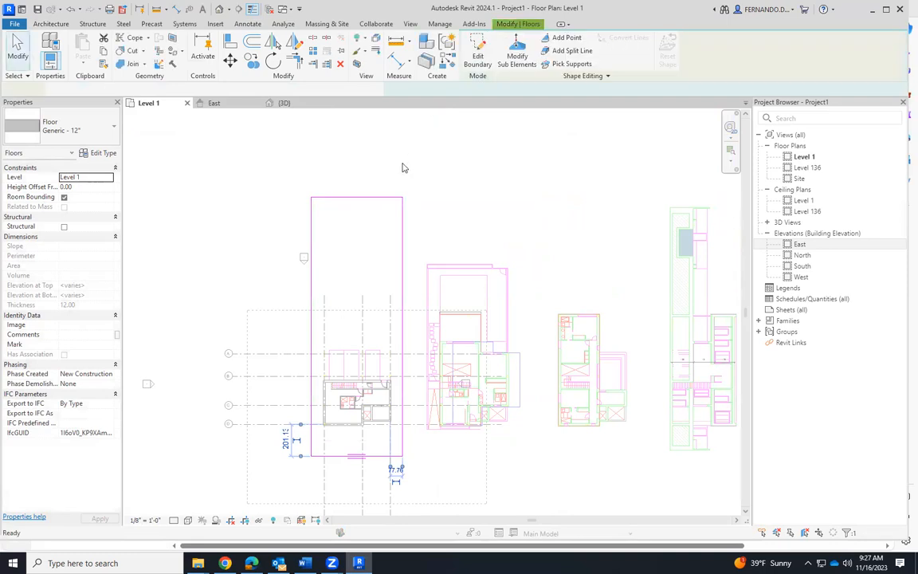
Step: Inspect the new Level 1 floor in 3D at an angle and from the front, checking its position against the level line
left_click(286, 105)
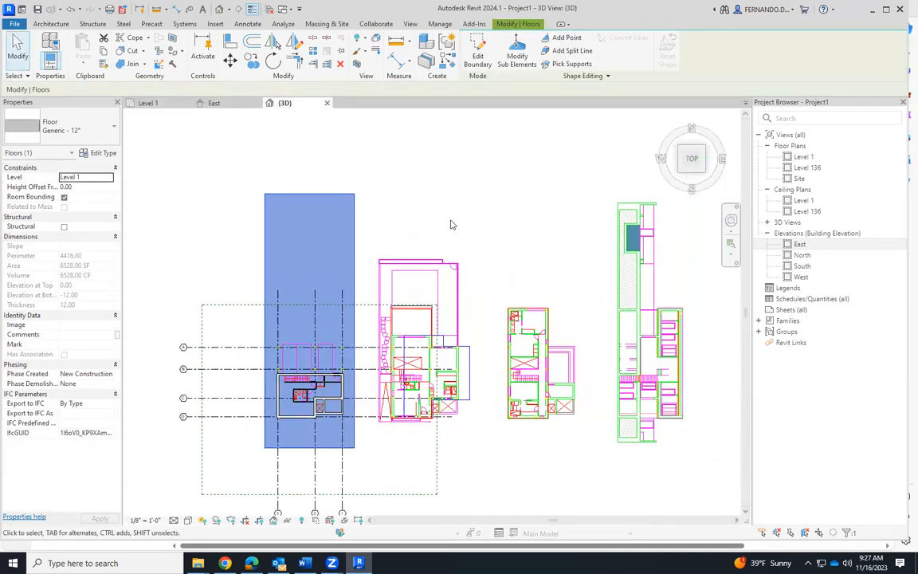
left_click(450, 225)
middle_click_drag(450, 225, 661, 213, "shift")
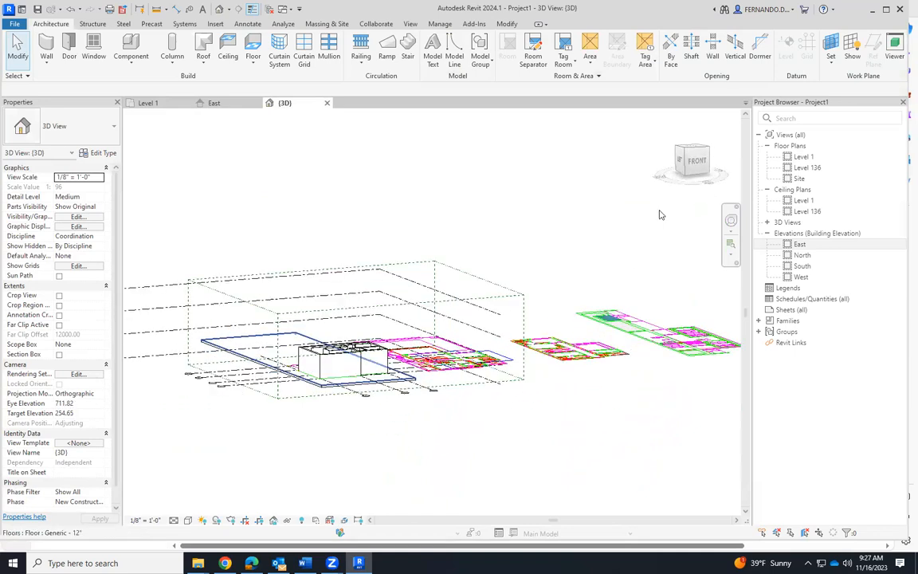
left_click(698, 164)
scroll(356, 358, "up", 5)
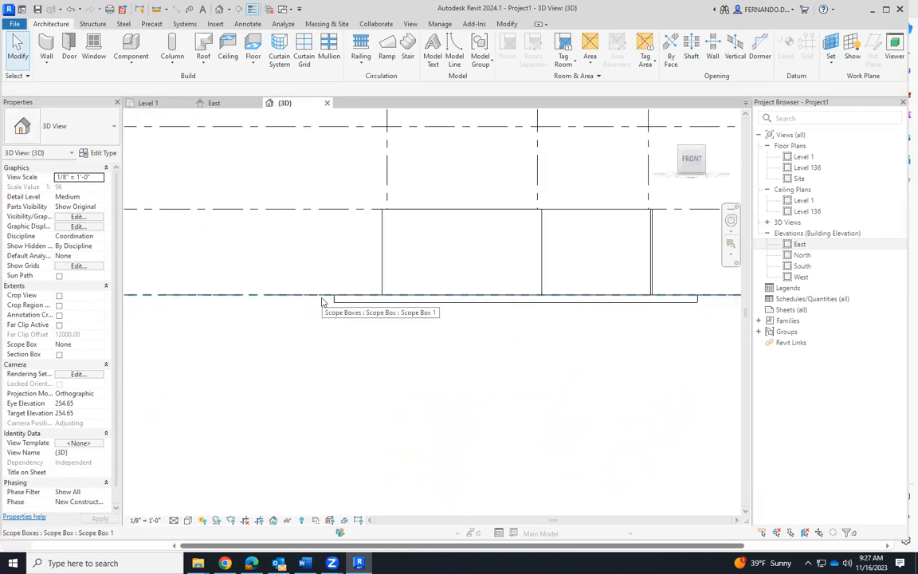
scroll(303, 327, "down", 5)
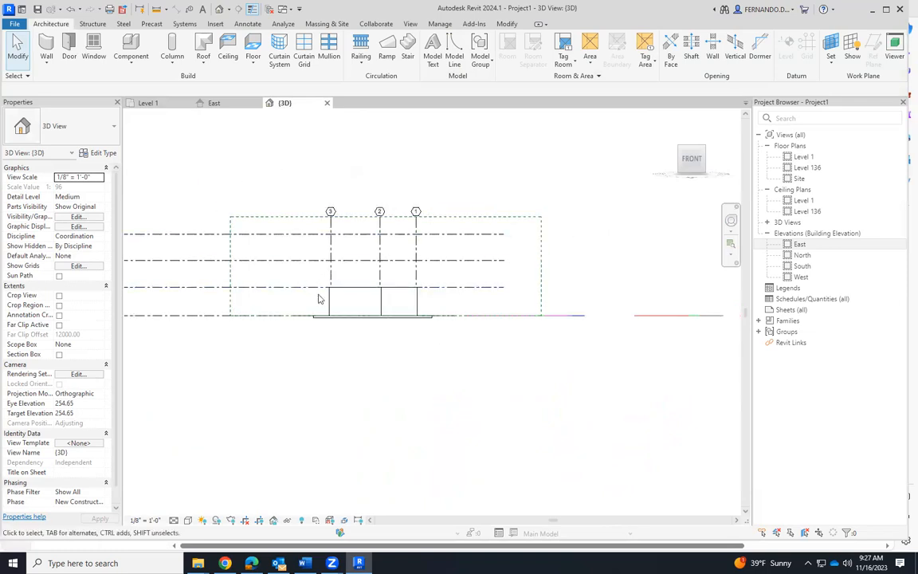
scroll(342, 295, "up", 1)
Step: Create a larger rectangular Generic - 12" floor of about 7904 SF on Level 136, attaching the walls below to its bottom
key("ctrl+Tab")
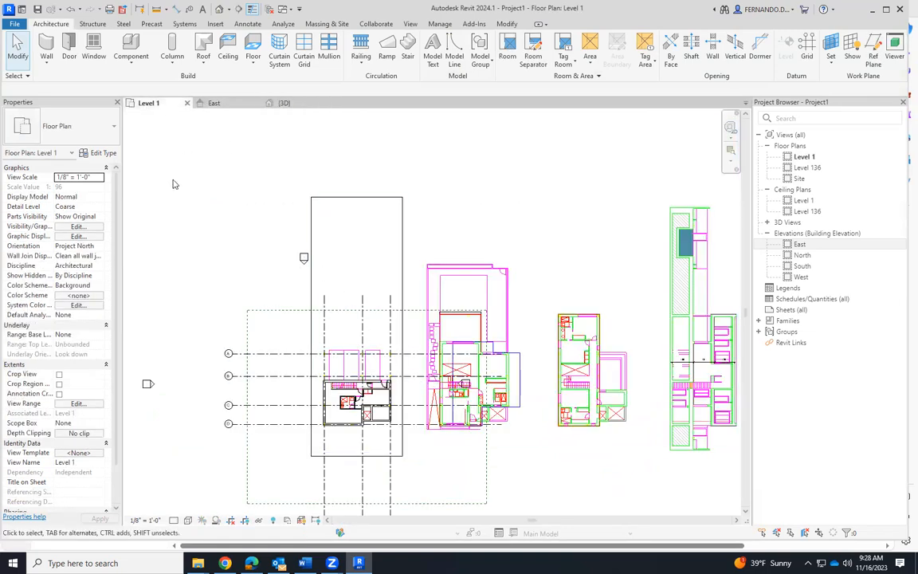
double_click(815, 168)
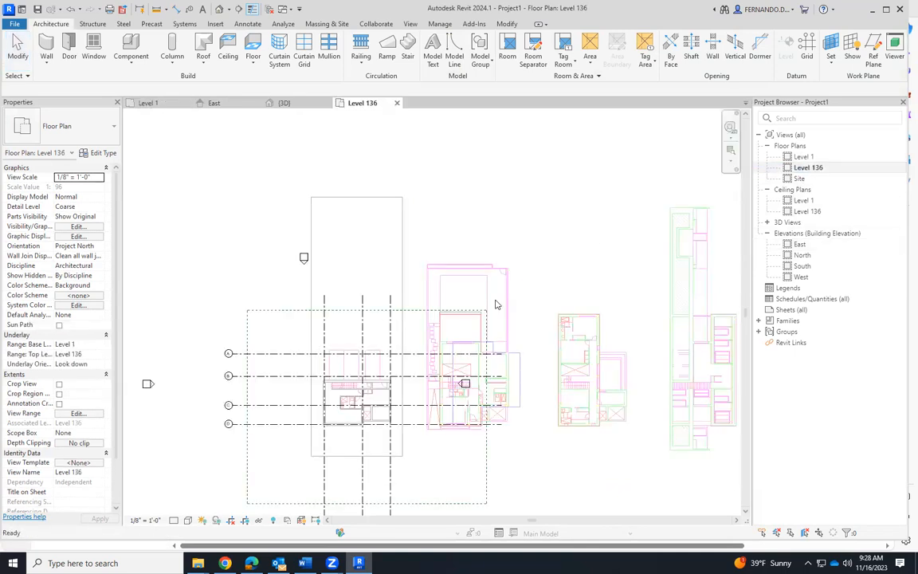
scroll(405, 451, "up", 3)
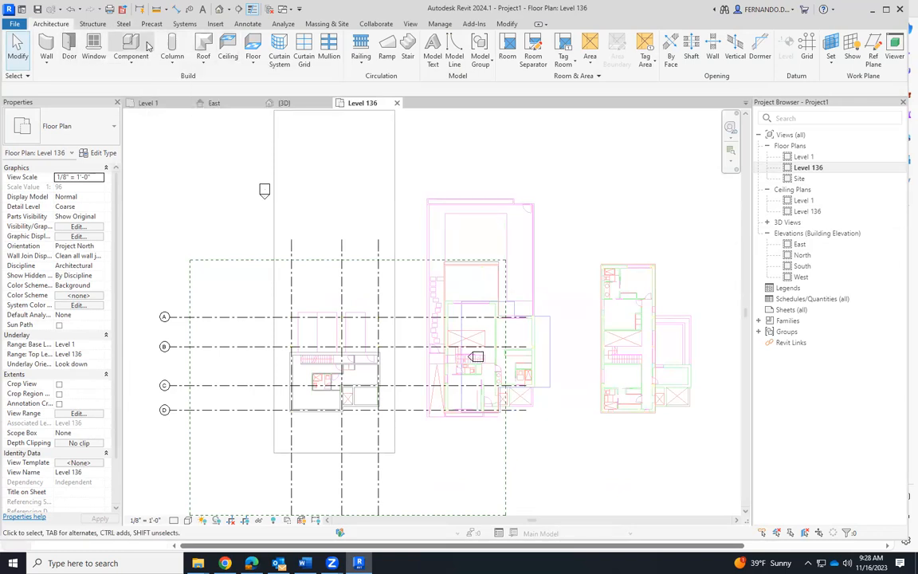
left_click(252, 46)
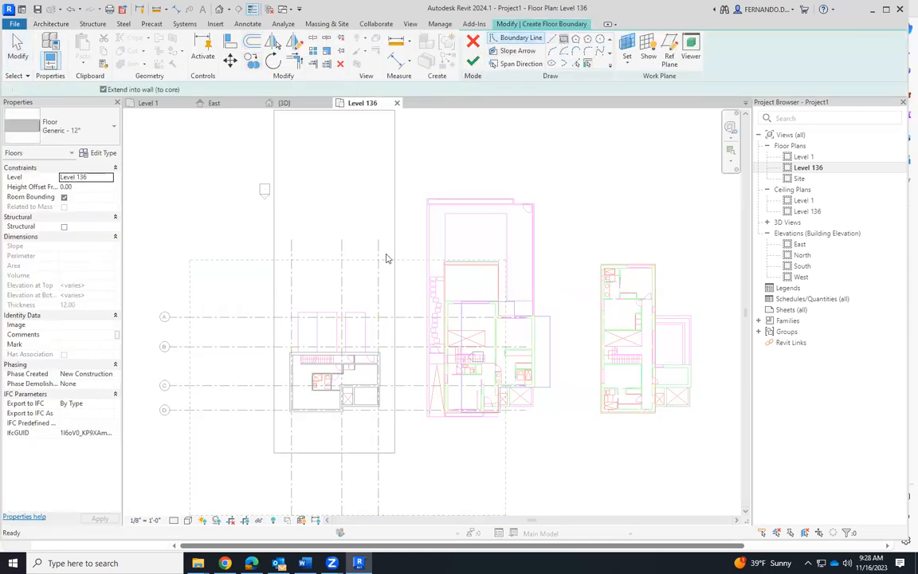
left_click(274, 453)
scroll(280, 463, "down", 2)
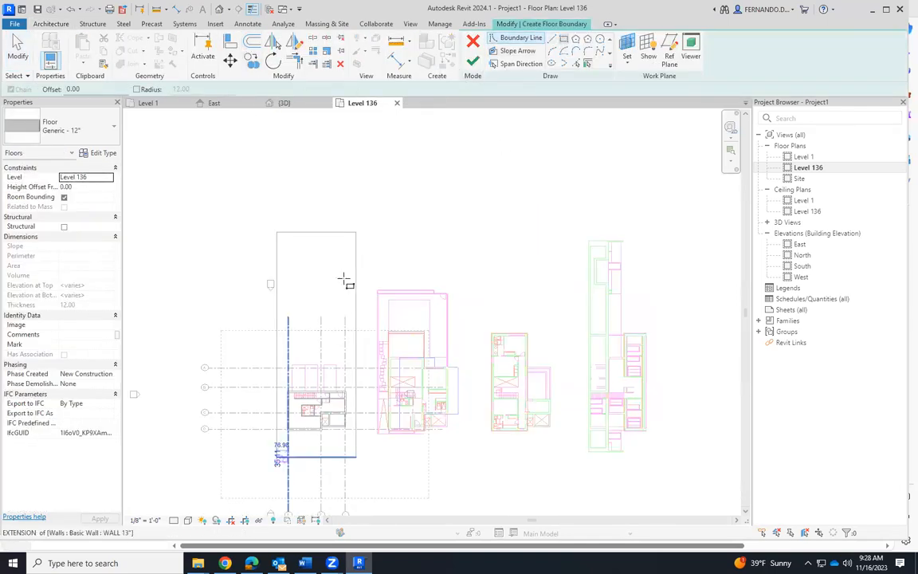
left_click(355, 239)
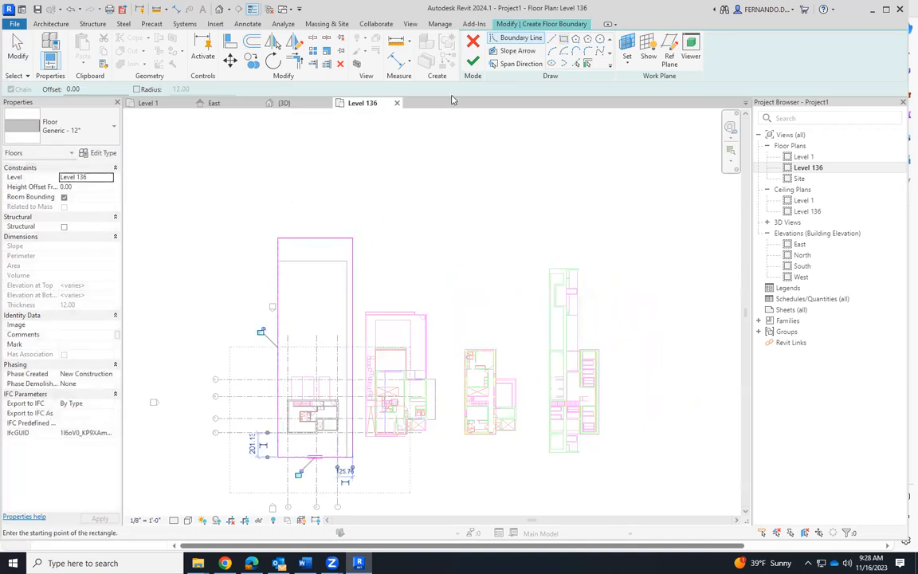
left_click(473, 63)
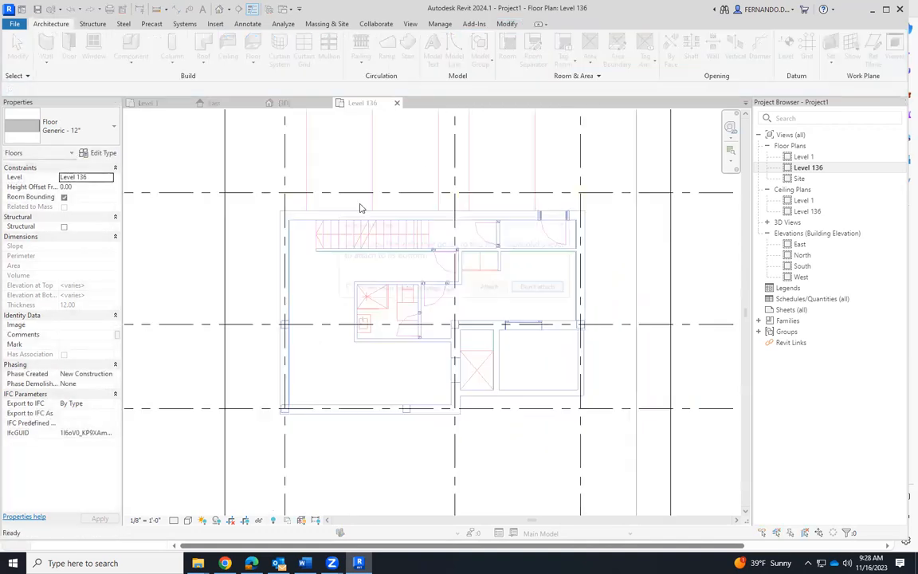
left_click(492, 289)
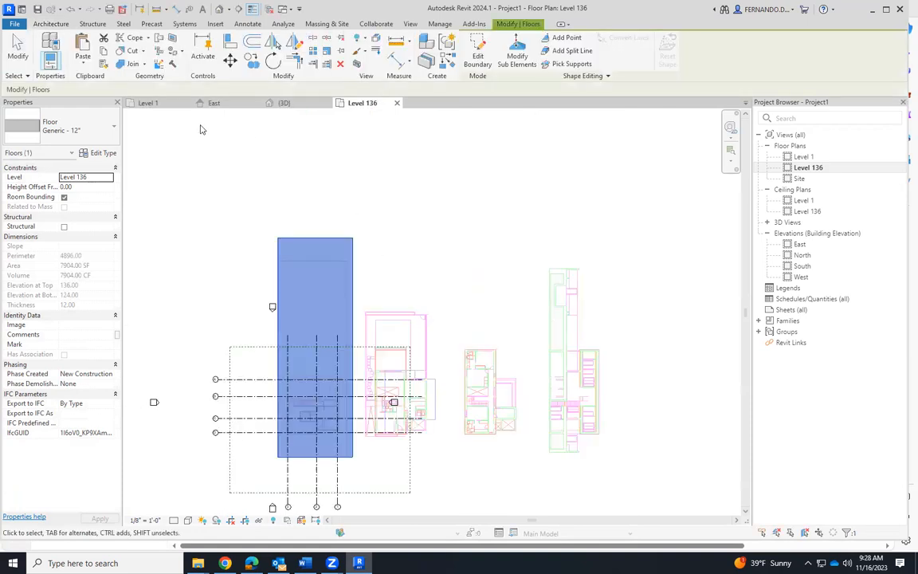
Step: Inspect both floors in 3D from the front and at an angle, and check the underlying CAD plans in the Level 136 plan
left_click(285, 103)
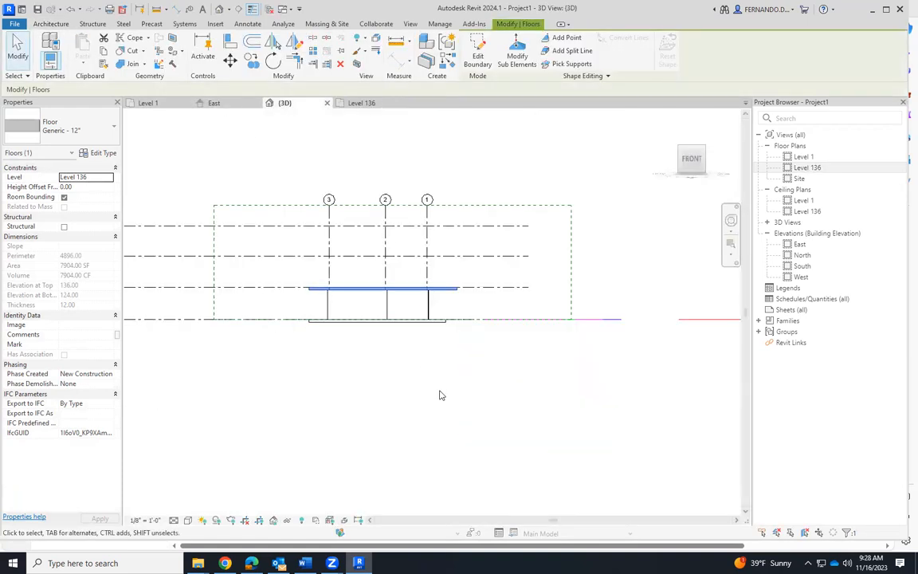
key("Escape")
scroll(446, 301, "up", 4)
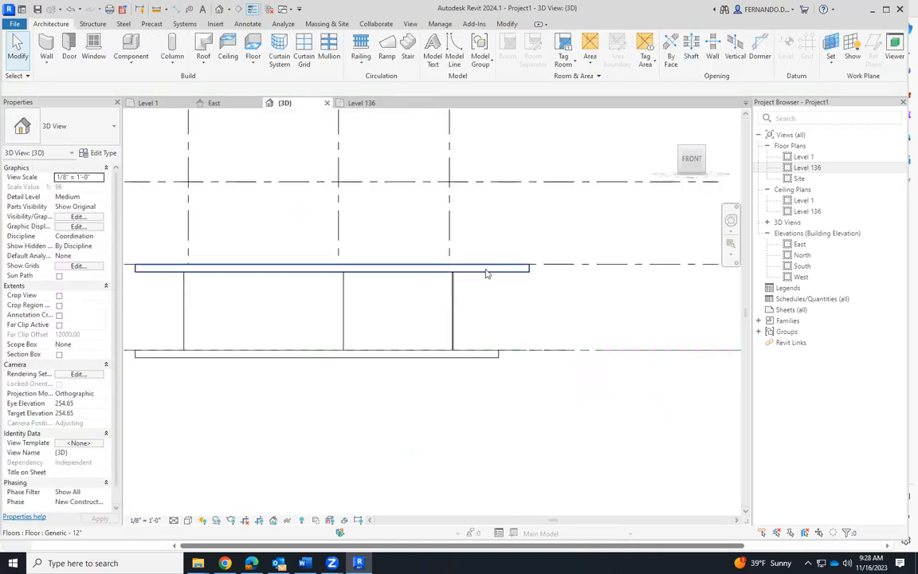
scroll(399, 296, "down", 5)
middle_click_drag(395, 327, 380, 296, "shift")
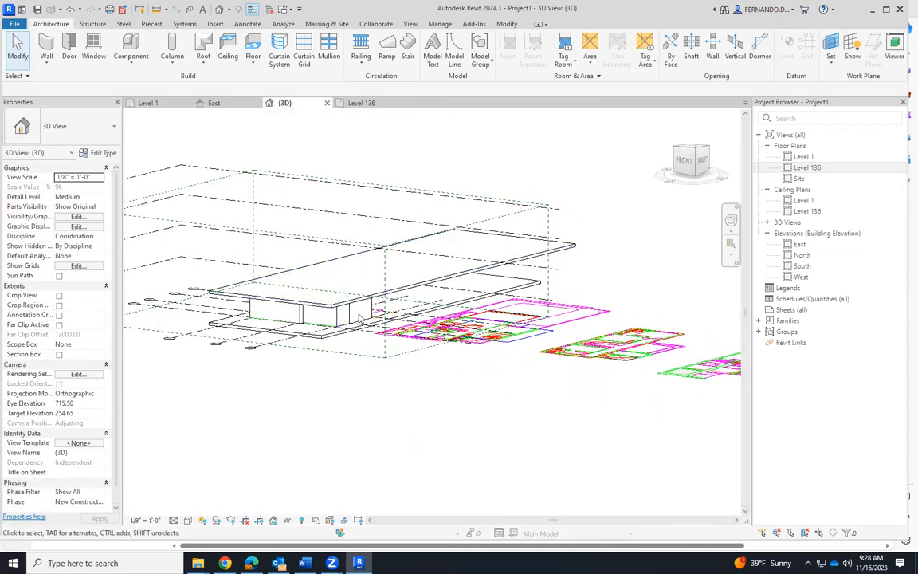
middle_click_drag(379, 420, 434, 415, "shift")
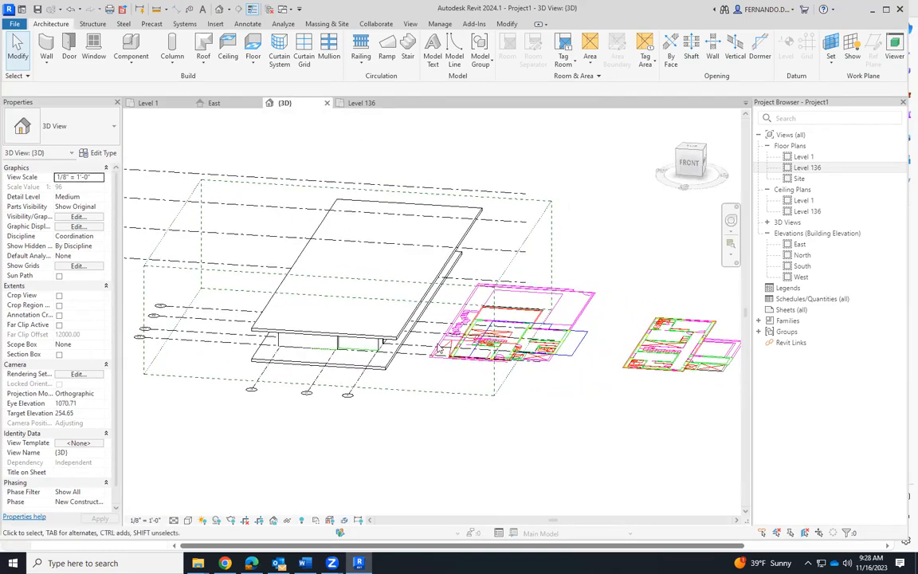
left_click(367, 105)
scroll(354, 440, "up", 5)
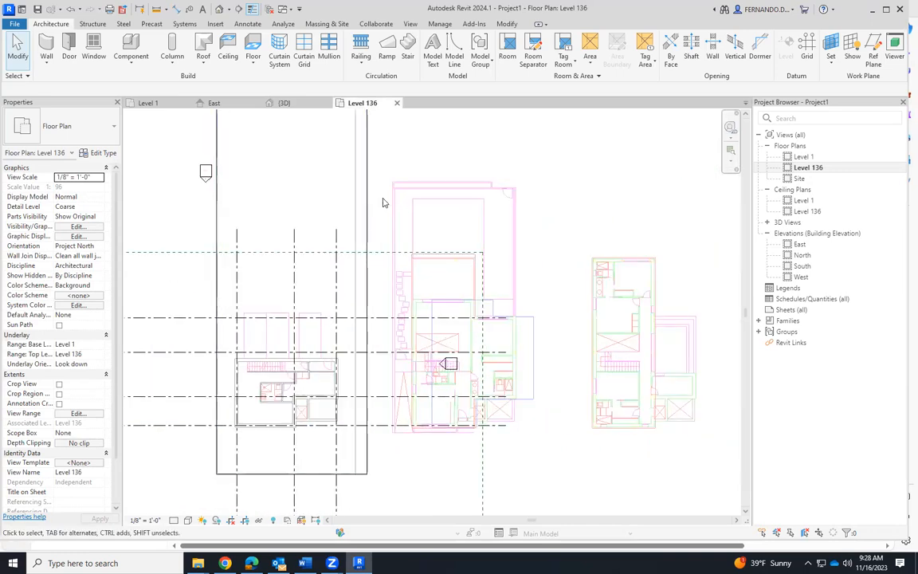
scroll(326, 362, "up", 2)
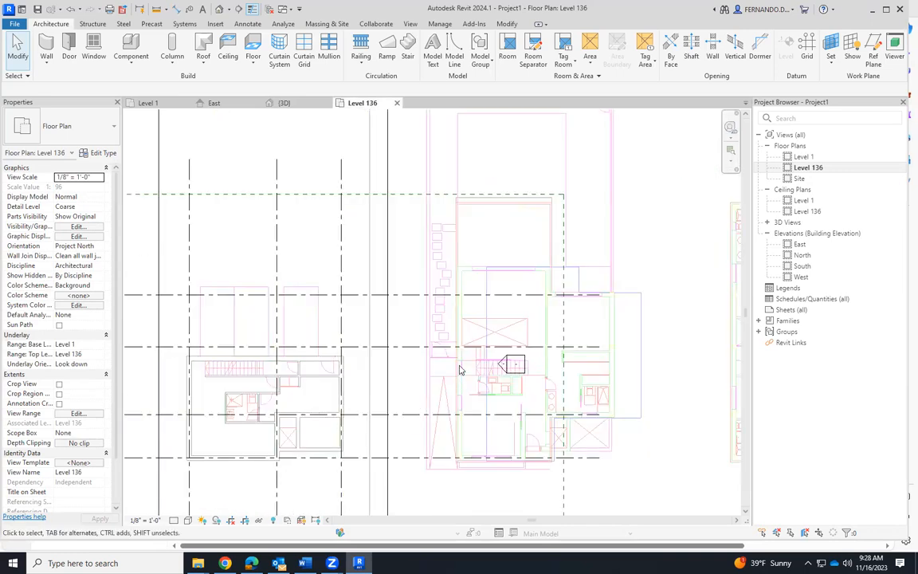
scroll(449, 371, "down", 5)
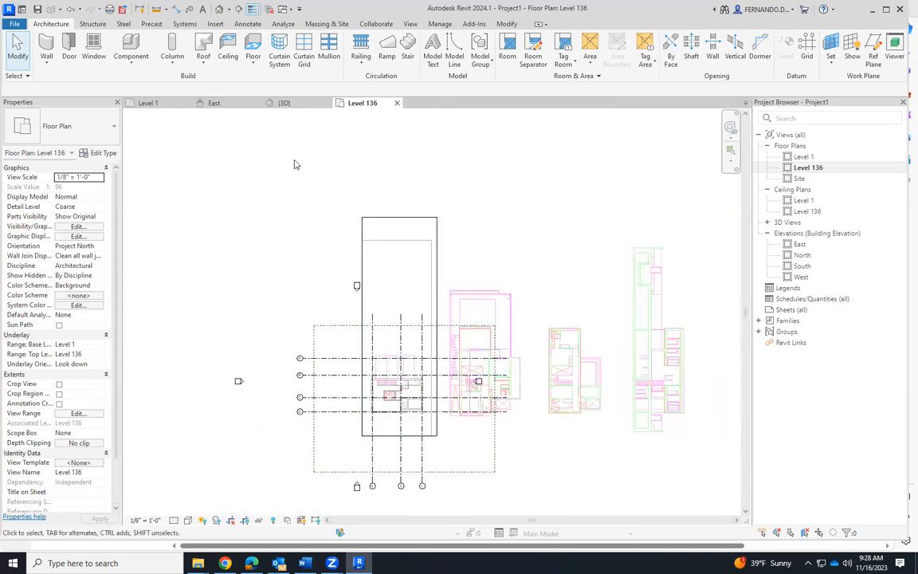
Step: Change the work plane of the imported plans.dwg to Level 136 in the 3D view
left_click(301, 110)
middle_click_drag(459, 420, 531, 383, "shift")
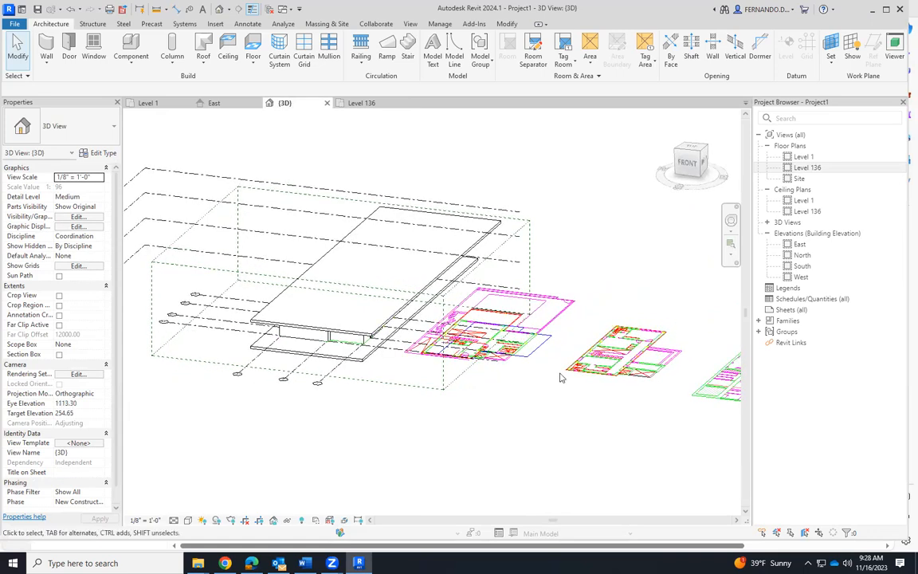
left_click(513, 375)
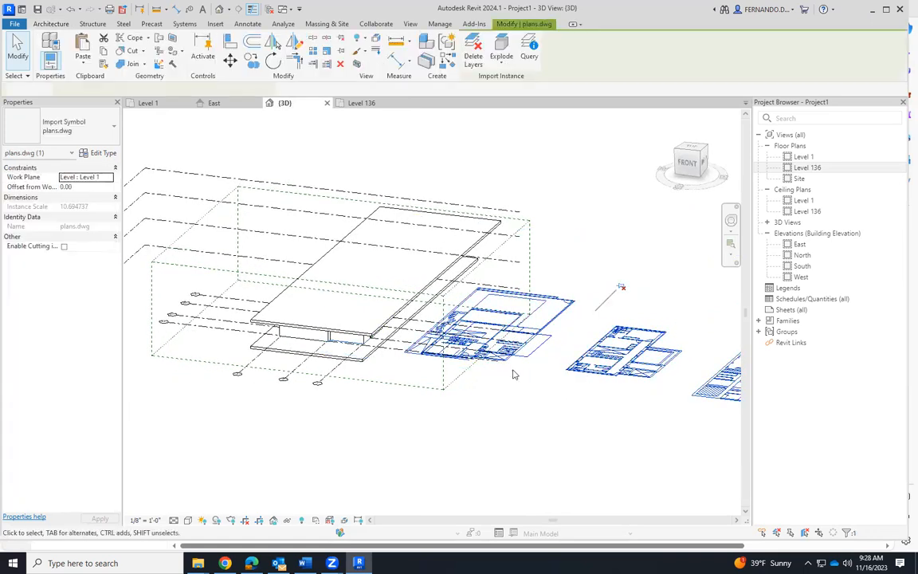
left_click(111, 177)
left_click(89, 196)
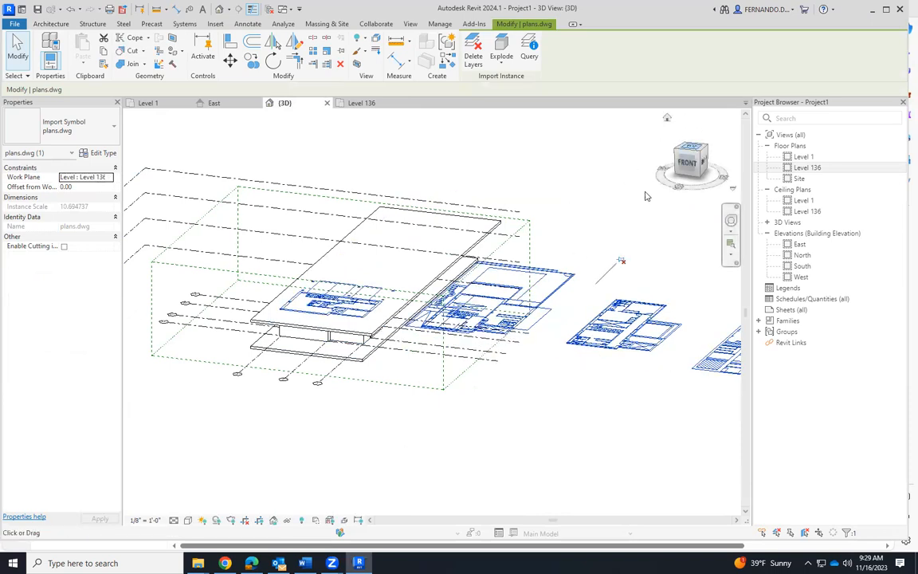
Step: View the 3D model from the top and set its visual style to Wireframe
scroll(294, 431, "up", 3)
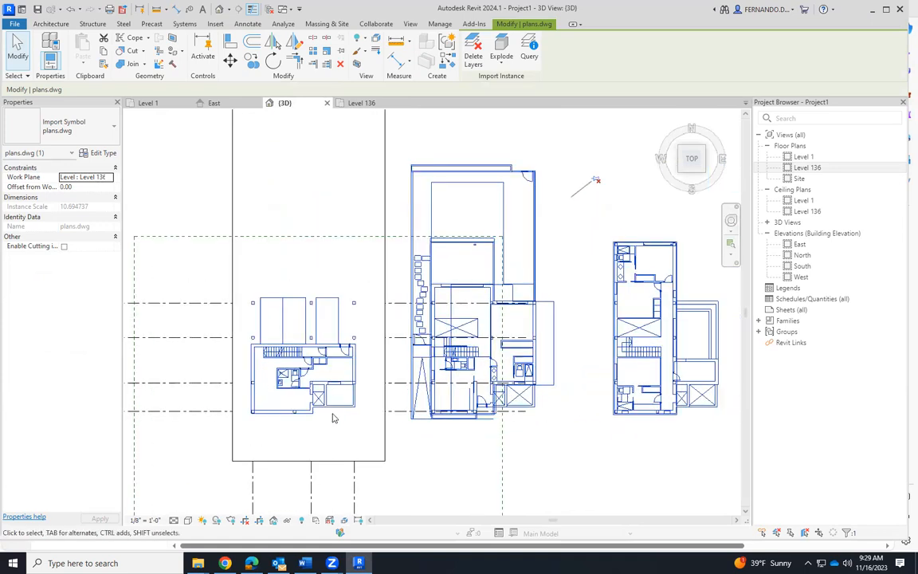
scroll(333, 417, "up", 2)
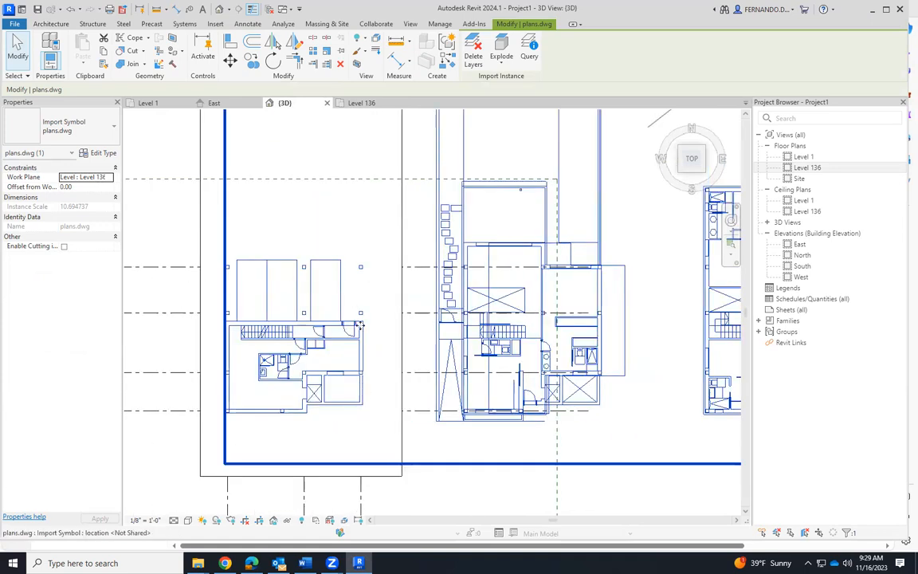
left_click(189, 521)
left_click(206, 449)
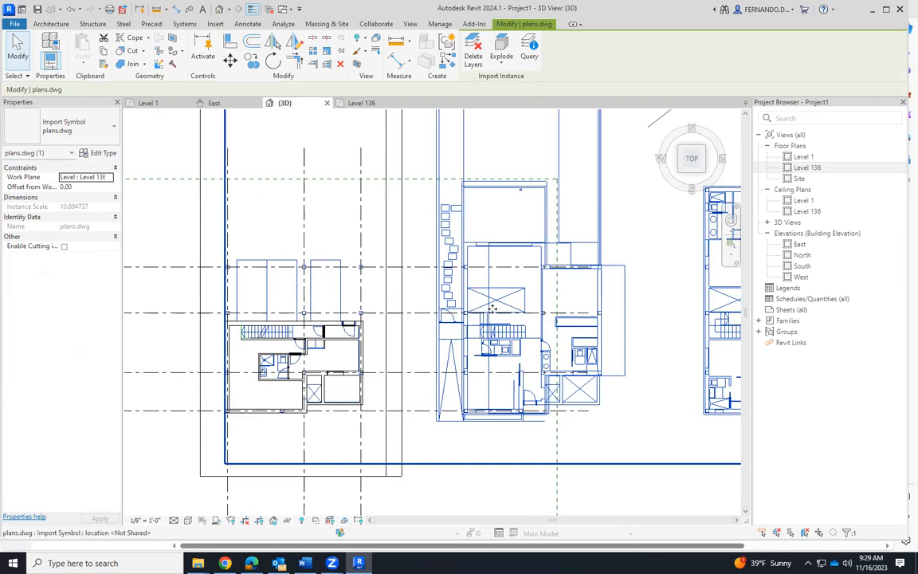
Step: Move plans.dwg so the second plan's upper-left column aligns with the intersection of grids 3 and A, accepting the element deletion
scroll(470, 277, "up", 2)
scroll(450, 247, "up", 5)
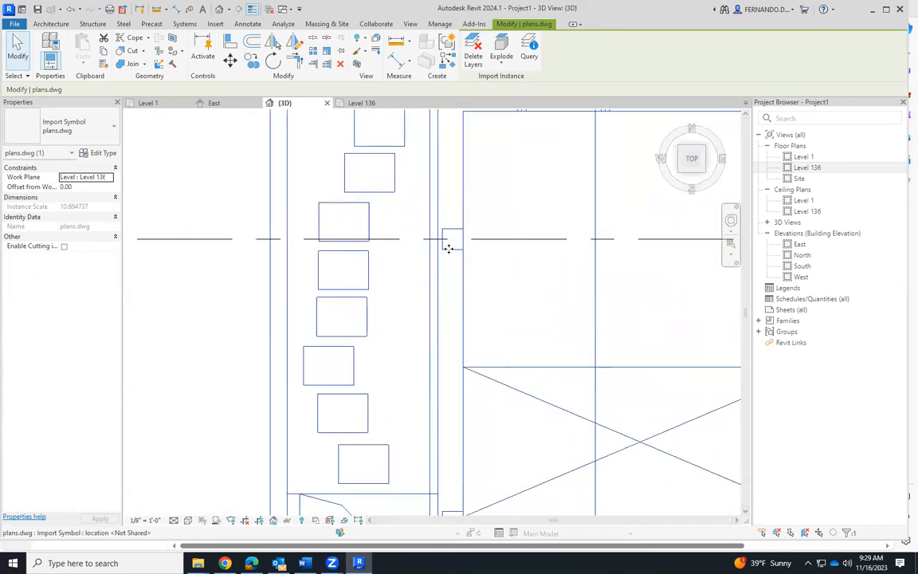
scroll(590, 271, "down", 5)
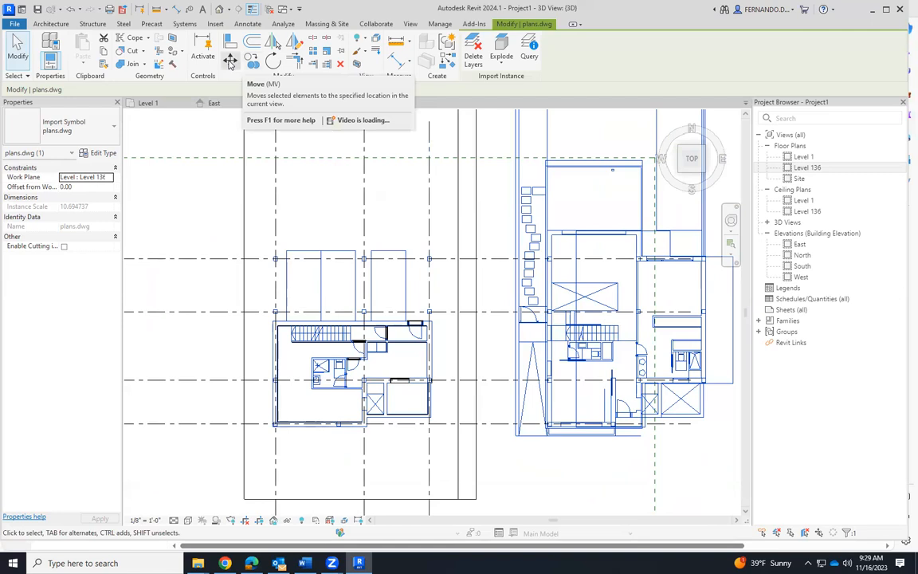
key("Escape")
scroll(551, 263, "up", 3)
scroll(565, 288, "up", 4)
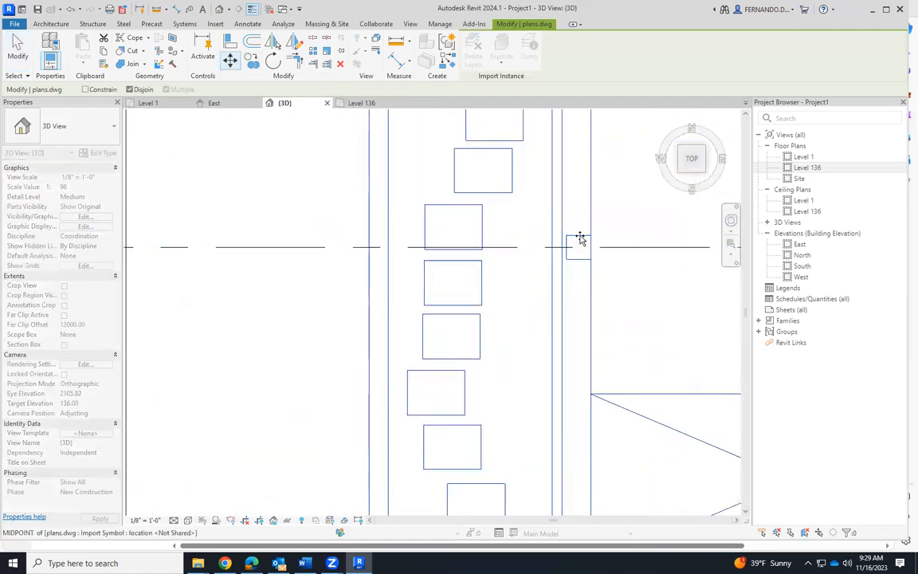
left_click(580, 239)
scroll(580, 239, "down", 6)
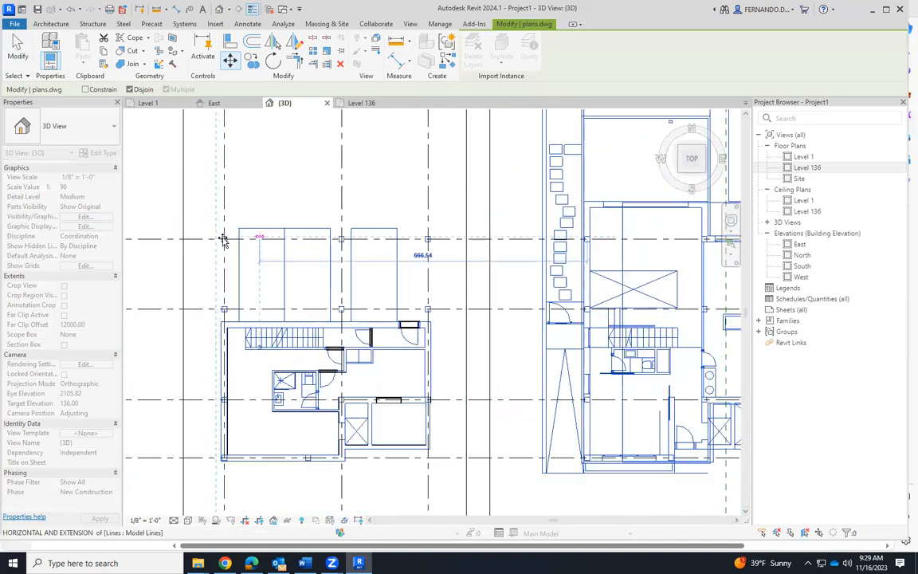
scroll(224, 239, "up", 5)
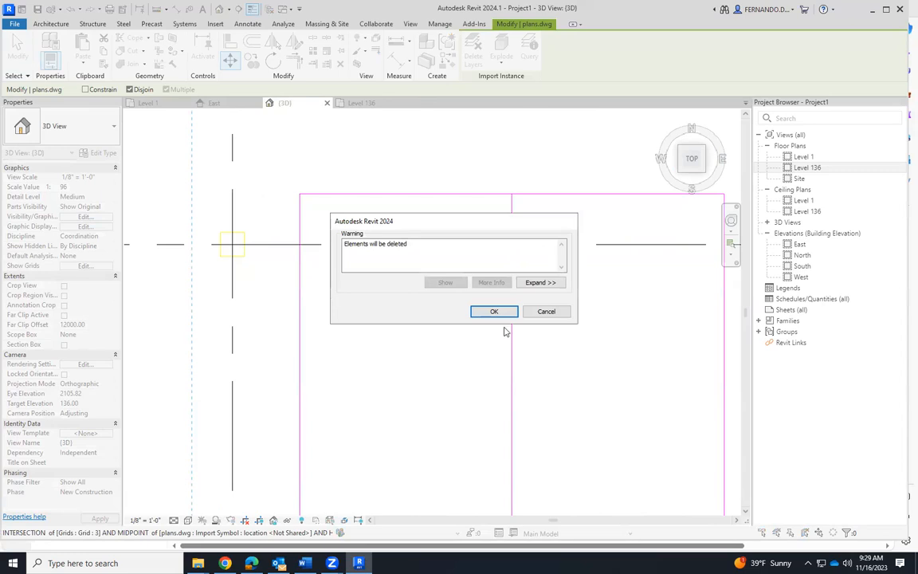
left_click(494, 311)
scroll(367, 307, "down", 6)
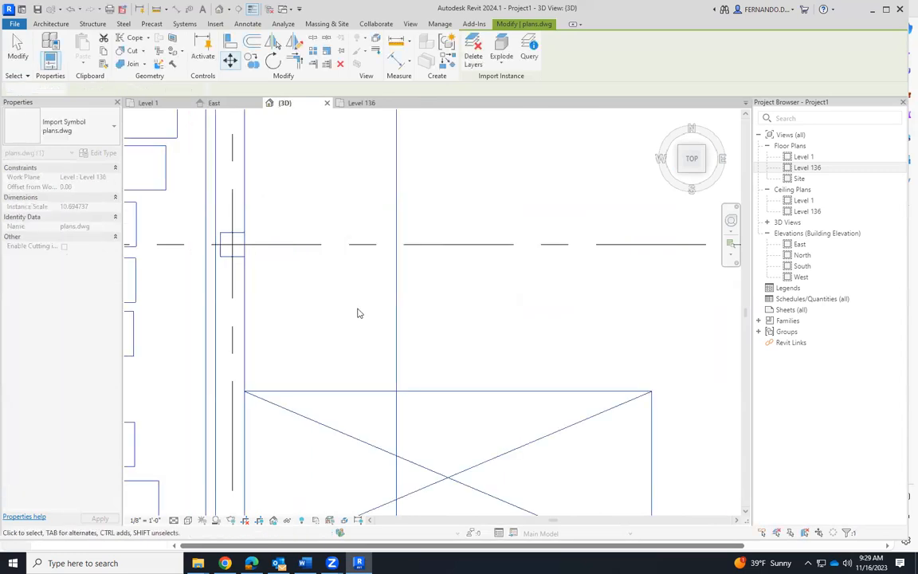
scroll(374, 302, "down", 2)
key("Escape")
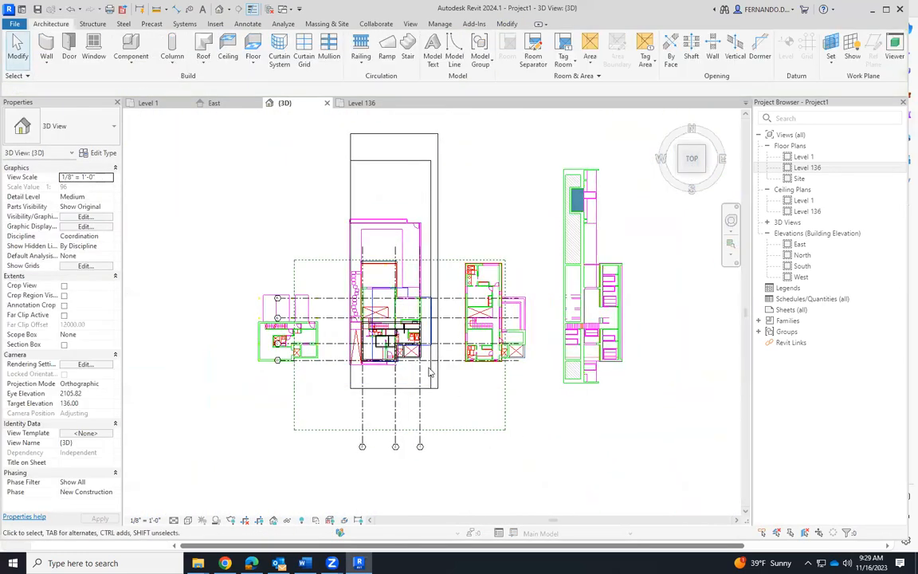
Step: Orbit the 3D view to an angle from the front and set its visual style back to Hidden Line
middle_click_drag(416, 414, 363, 342, "shift")
scroll(363, 237, "up", 5)
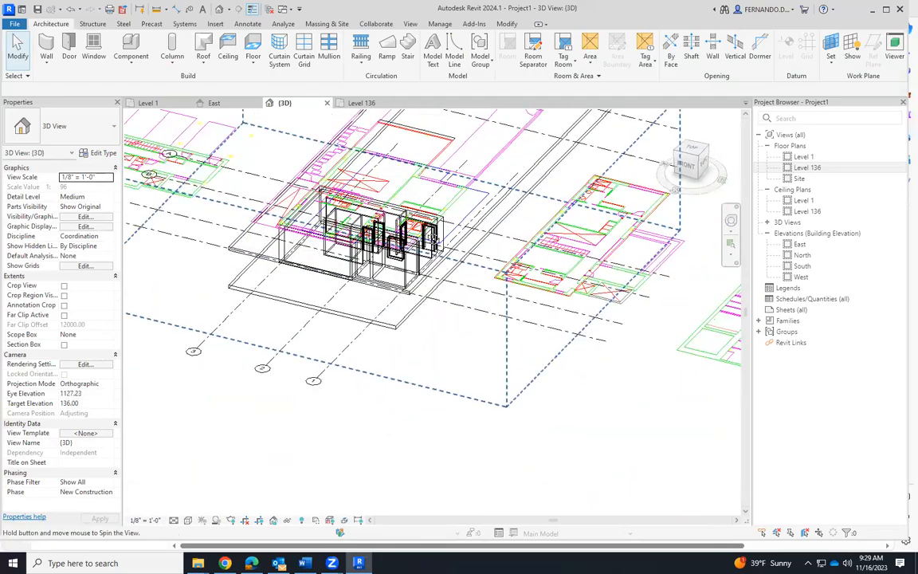
scroll(395, 195, "up", 3)
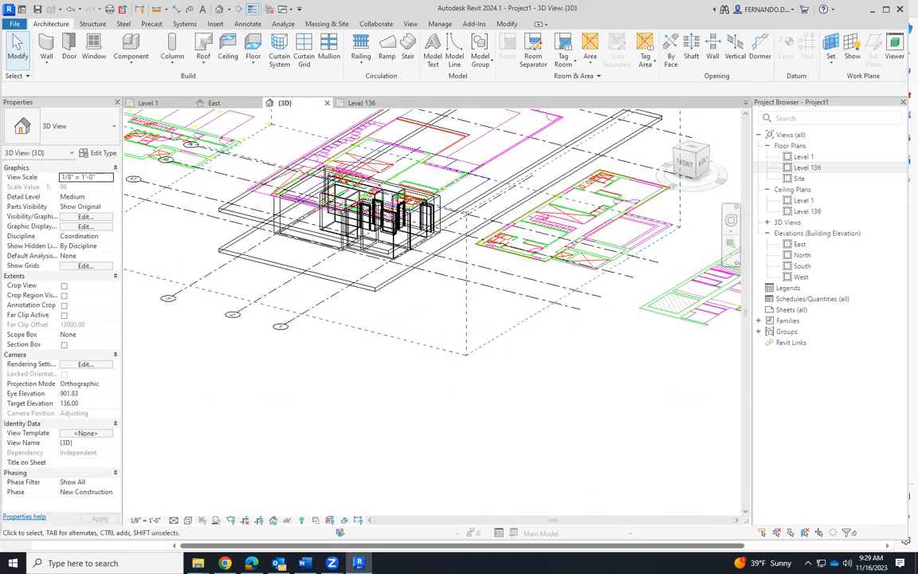
left_click(188, 520)
left_click(214, 406)
Step: Inspect in 3D how the moved plans sit on the Level 136 floor and the grids
middle_click_drag(214, 406, 425, 388, "shift")
scroll(390, 285, "up", 4)
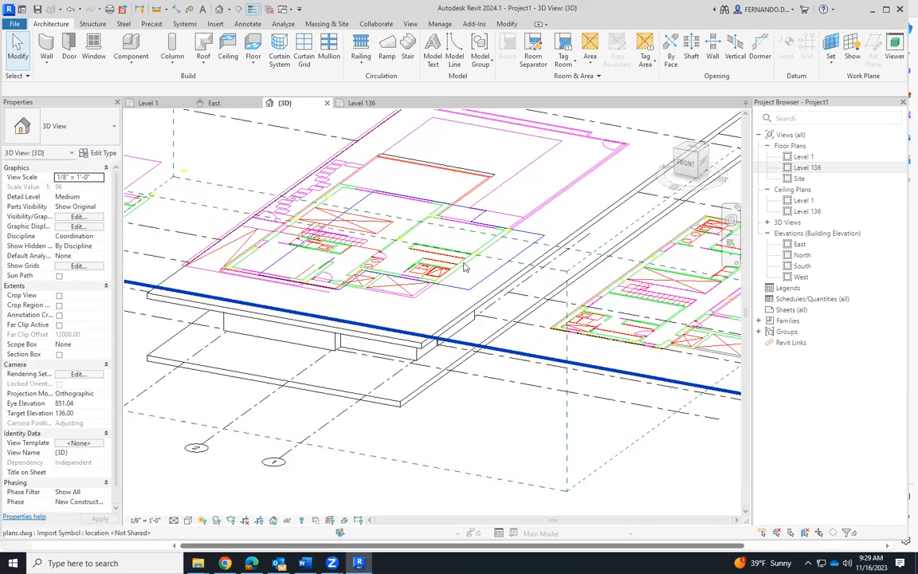
middle_click_drag(456, 283, 430, 327, "shift")
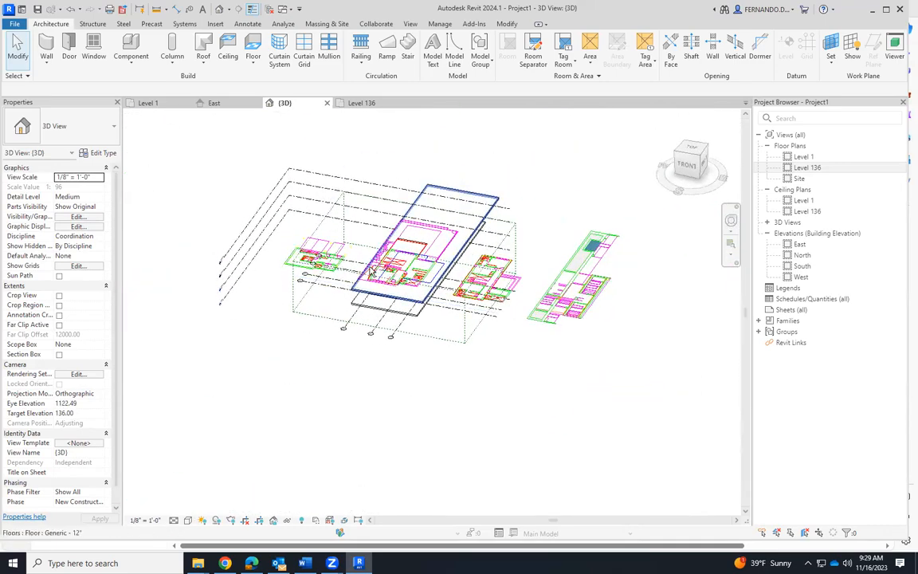
scroll(372, 272, "up", 10)
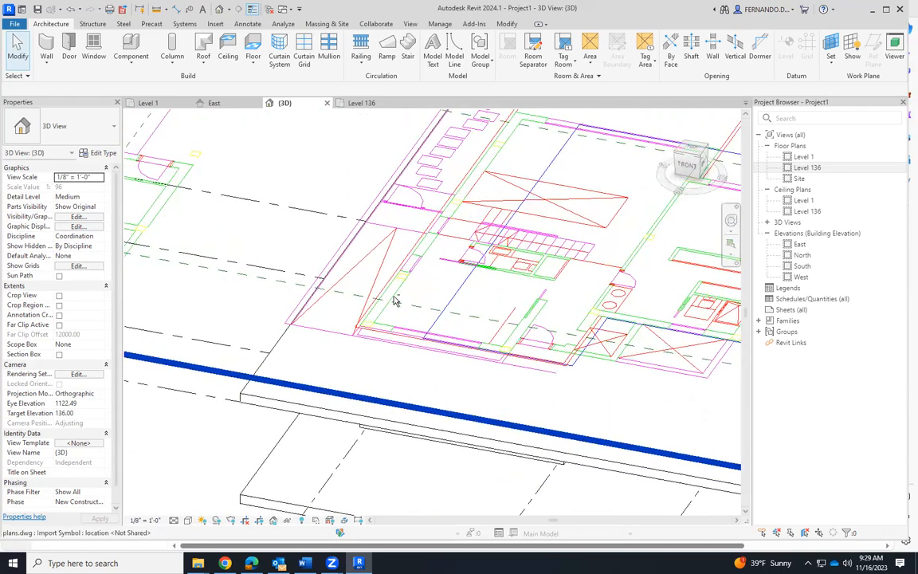
scroll(394, 301, "up", 2)
scroll(401, 295, "down", 2)
middle_click_drag(401, 294, 403, 173, "shift")
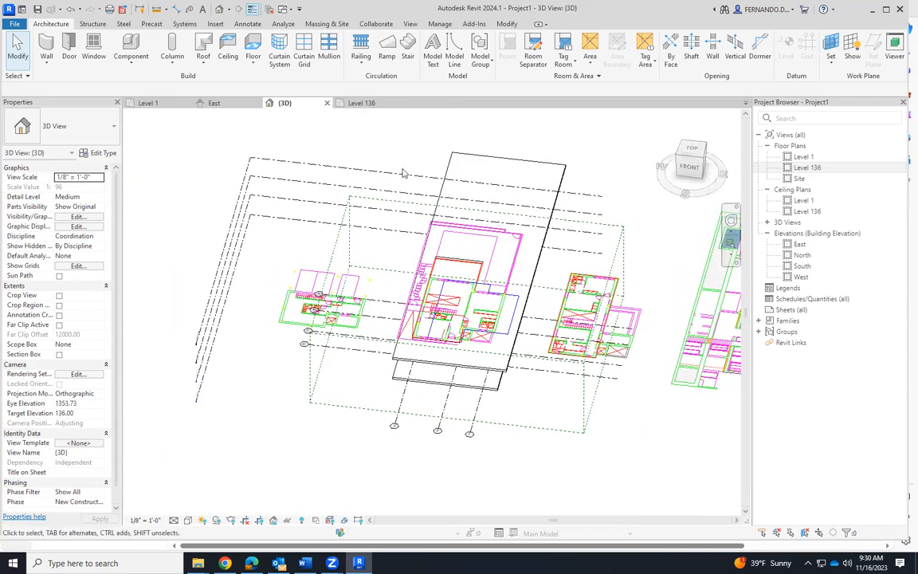
Step: Examine the moved plans in the Level 136 floor plan, checking their outlines against the grids and the walls of the level below
left_click(361, 103)
scroll(459, 321, "up", 3)
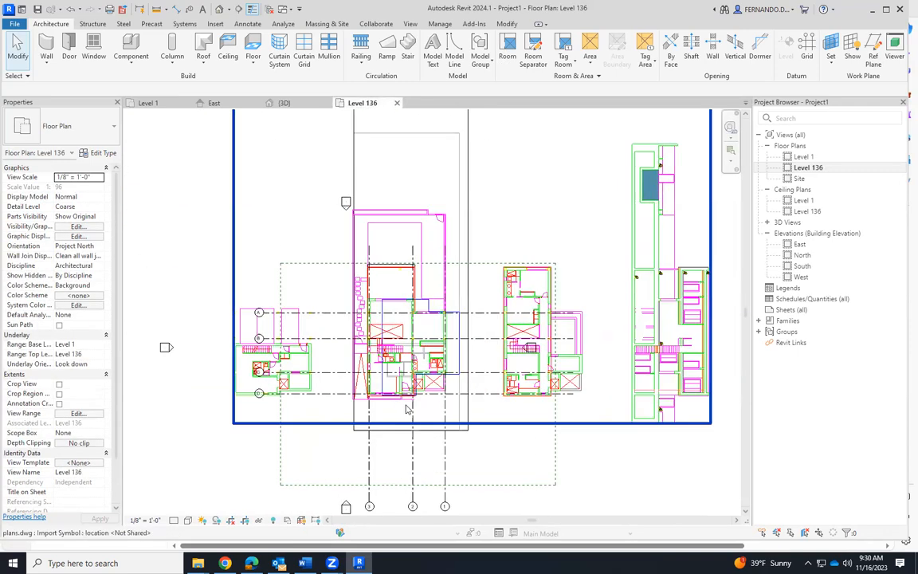
scroll(358, 245, "up", 3)
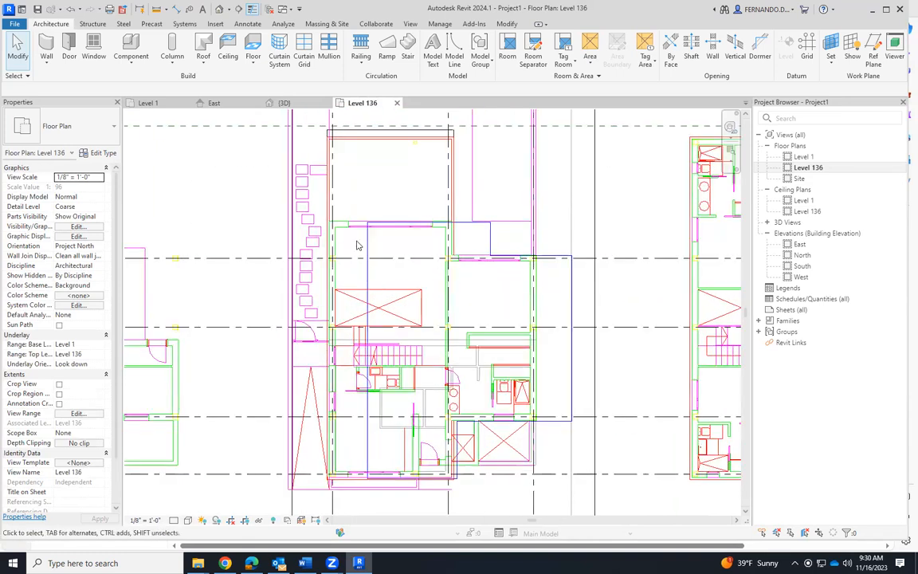
scroll(407, 261, "down", 2)
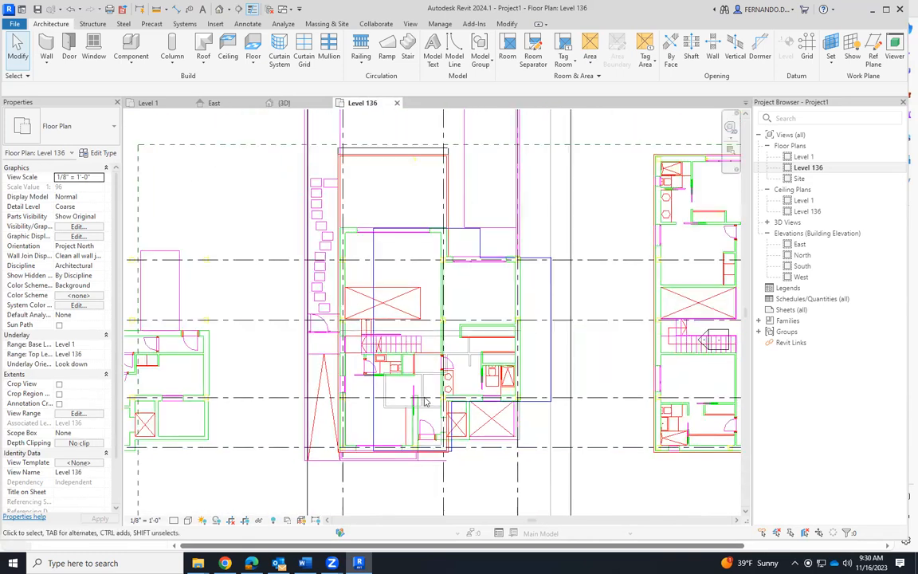
scroll(358, 455, "up", 3)
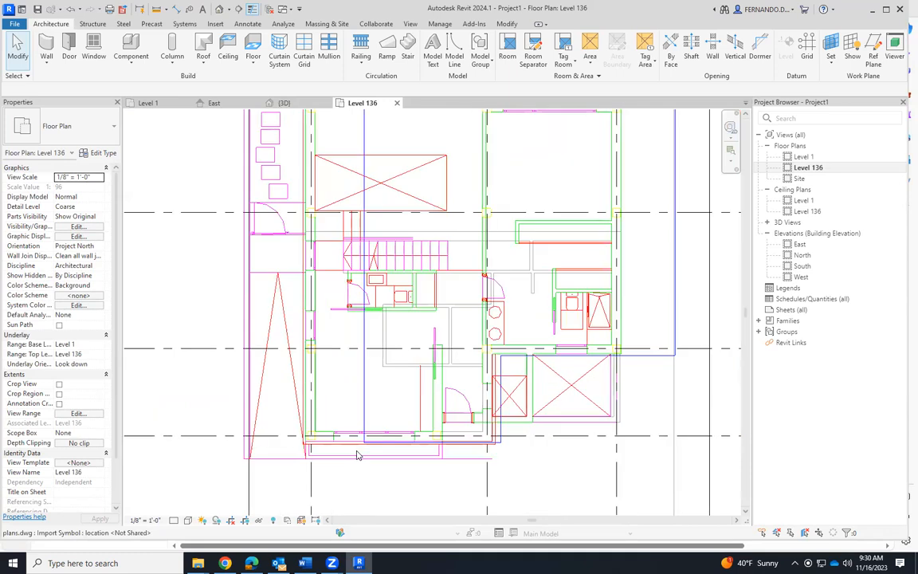
scroll(503, 448, "up", 2)
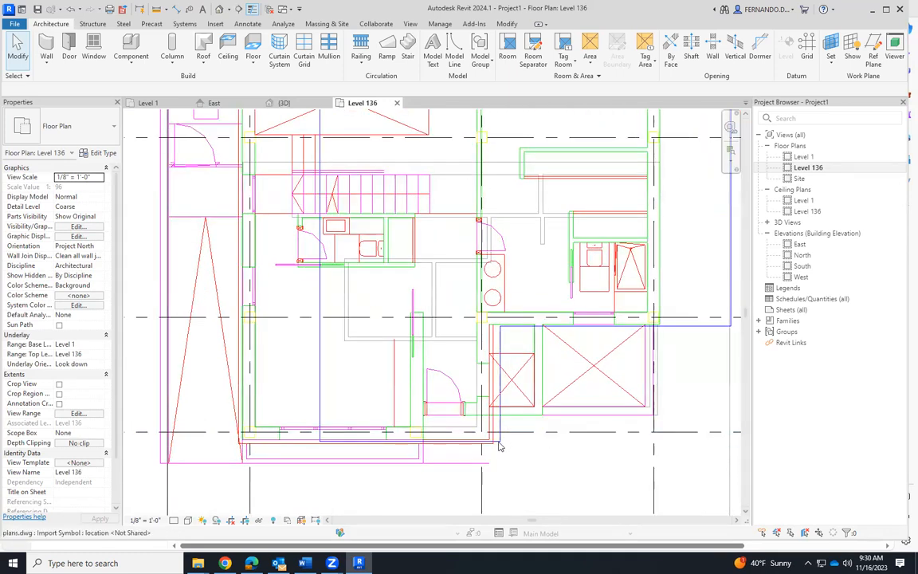
scroll(348, 358, "down", 3)
scroll(501, 297, "up", 3)
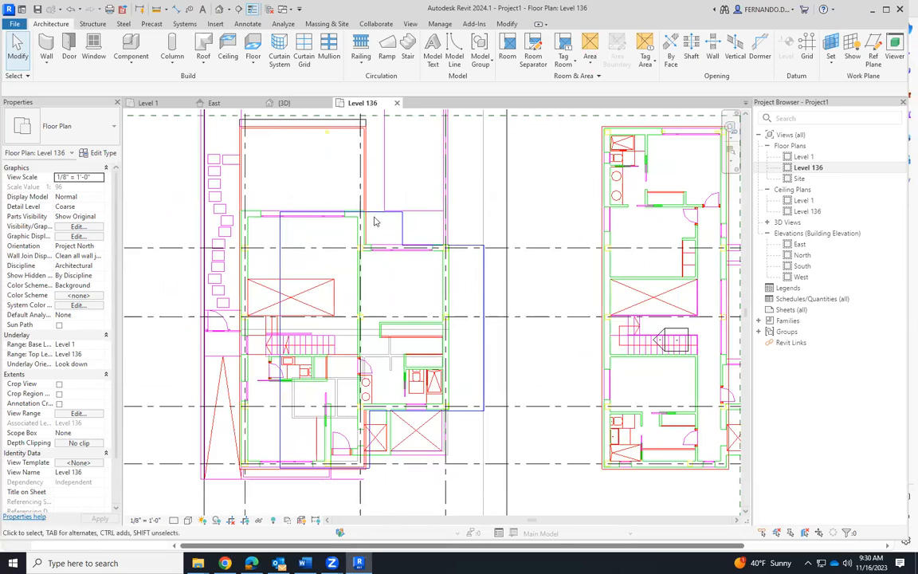
scroll(376, 222, "up", 2)
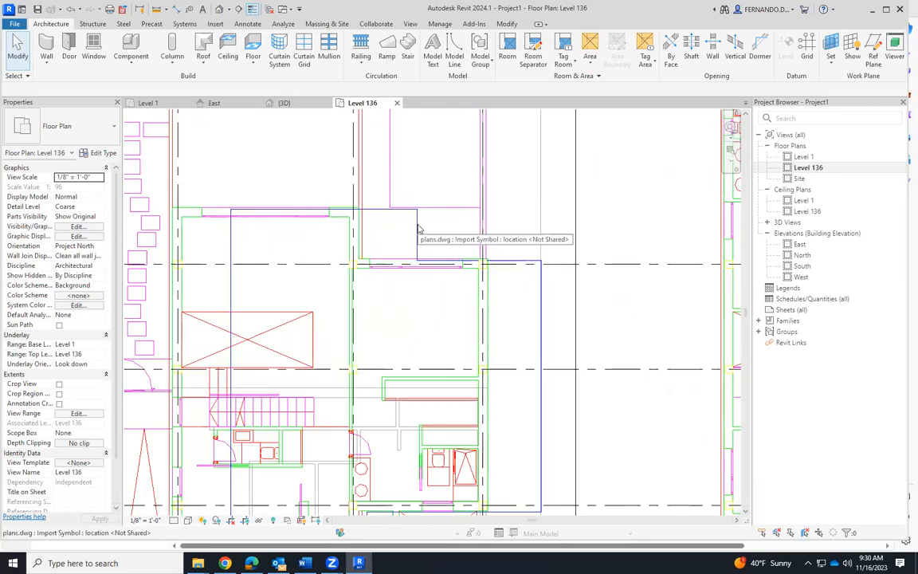
left_click(418, 230)
key("Escape")
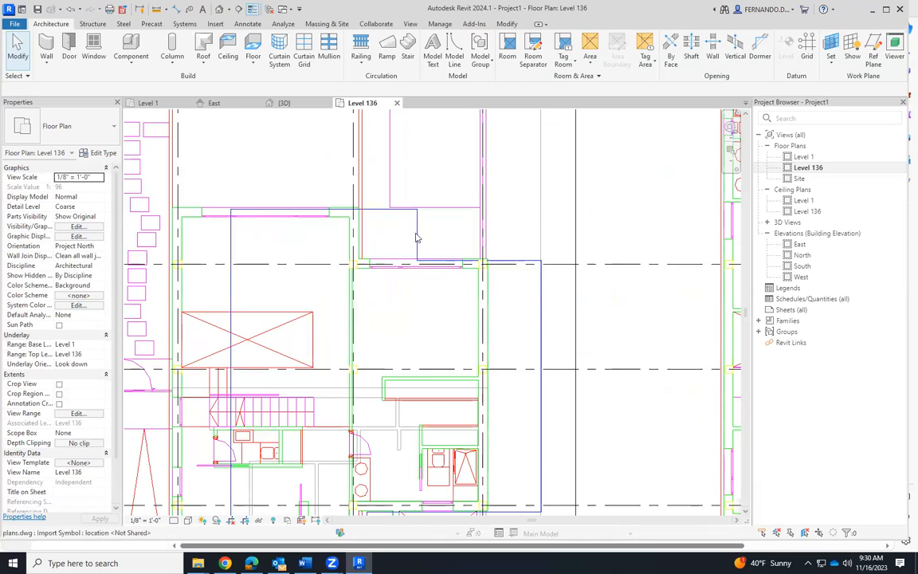
scroll(239, 248, "down", 1)
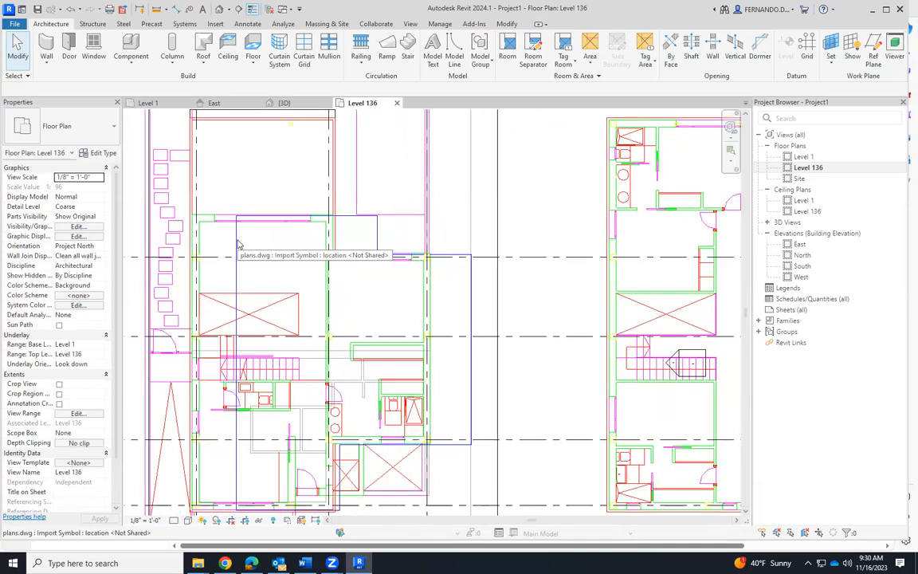
scroll(318, 267, "down", 2)
scroll(339, 252, "up", 3)
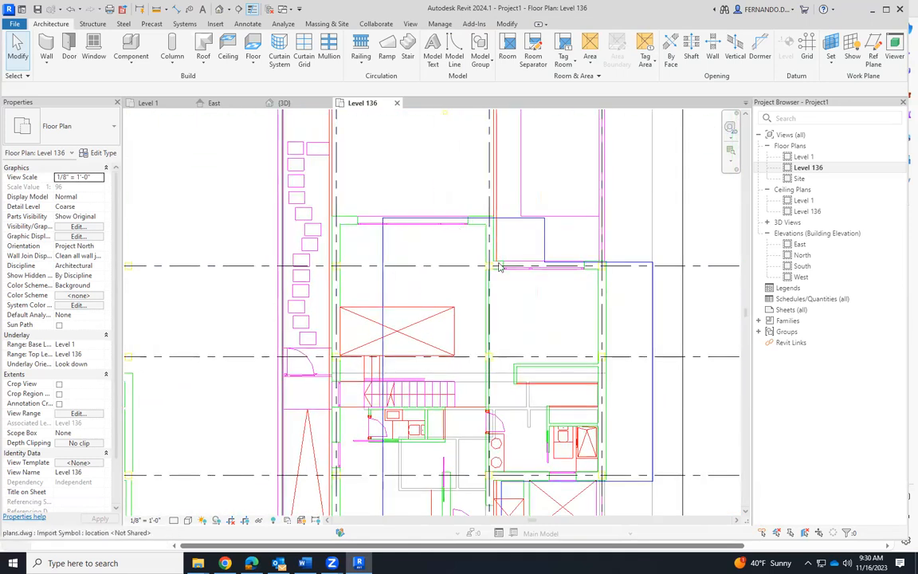
scroll(520, 298, "down", 2)
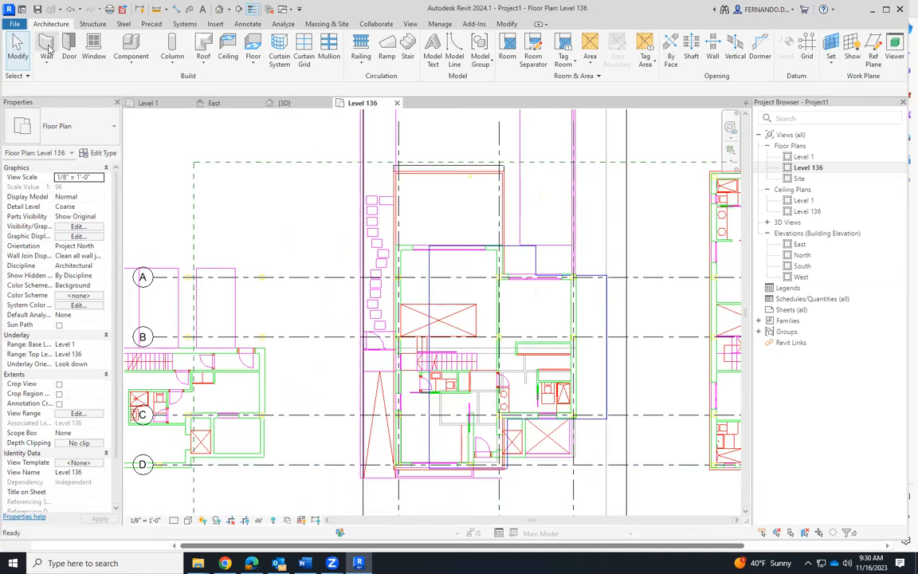
Step: Start a chain of WALL 13" walls on Level 136 with a vertical wall about 468 long beside grid 3
left_click(116, 134)
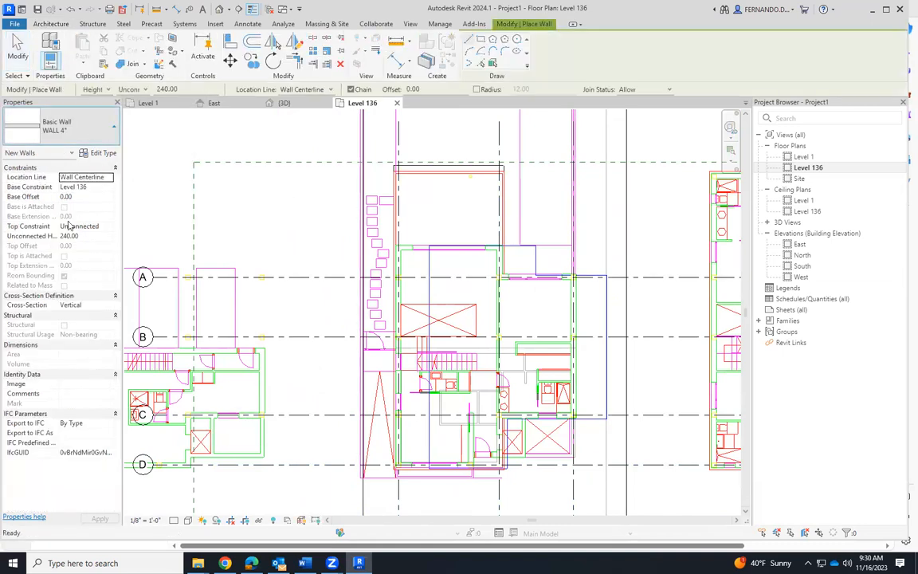
left_click(44, 256)
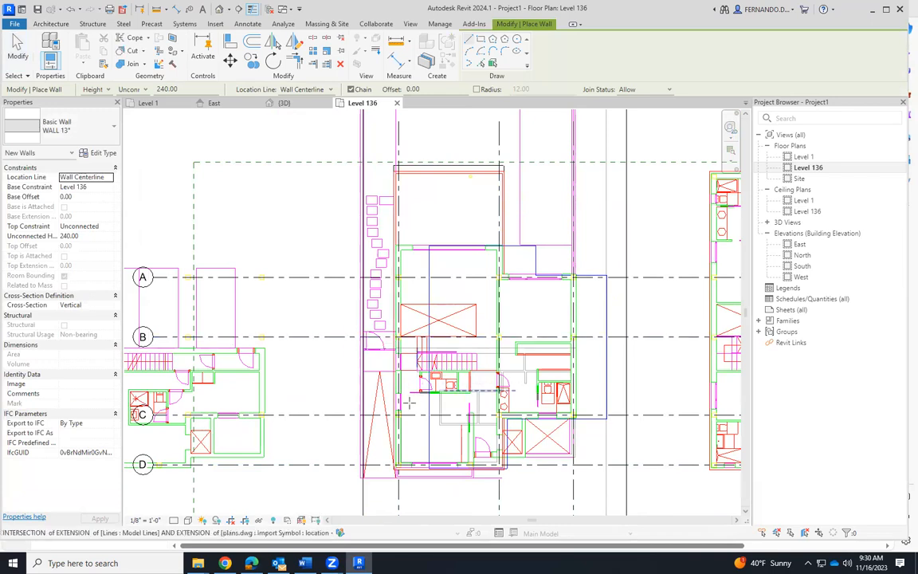
scroll(391, 368, "up", 3)
scroll(390, 368, "down", 2)
left_click(400, 445)
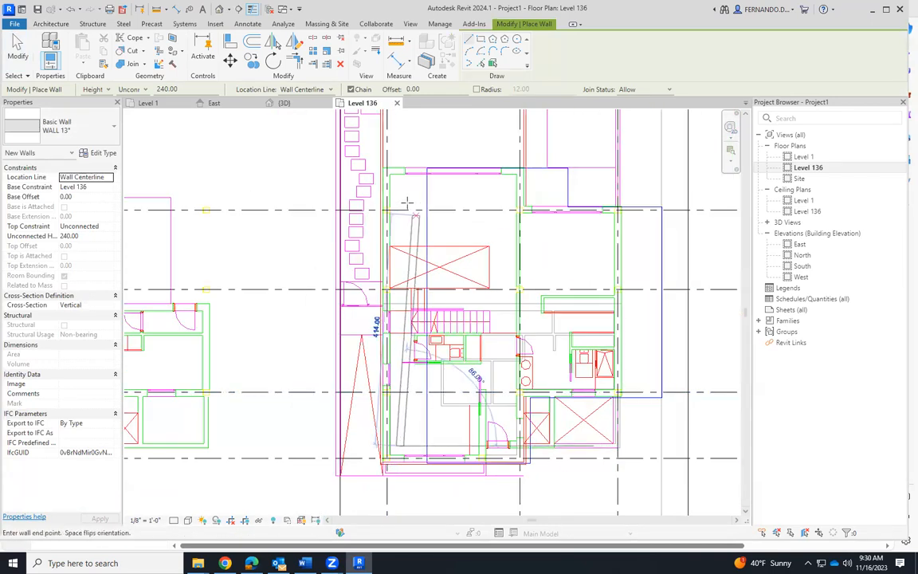
left_click(400, 186)
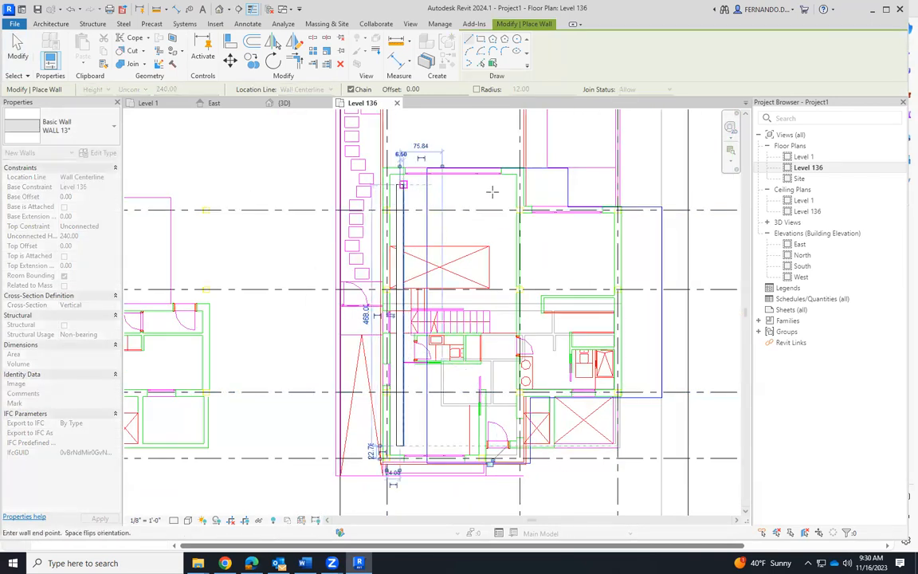
Step: Continue the WALL 13" chain with a north wall about 192 long, a stepped corner, an east wall about 294 long and its south return
left_click(508, 189)
left_click(507, 221)
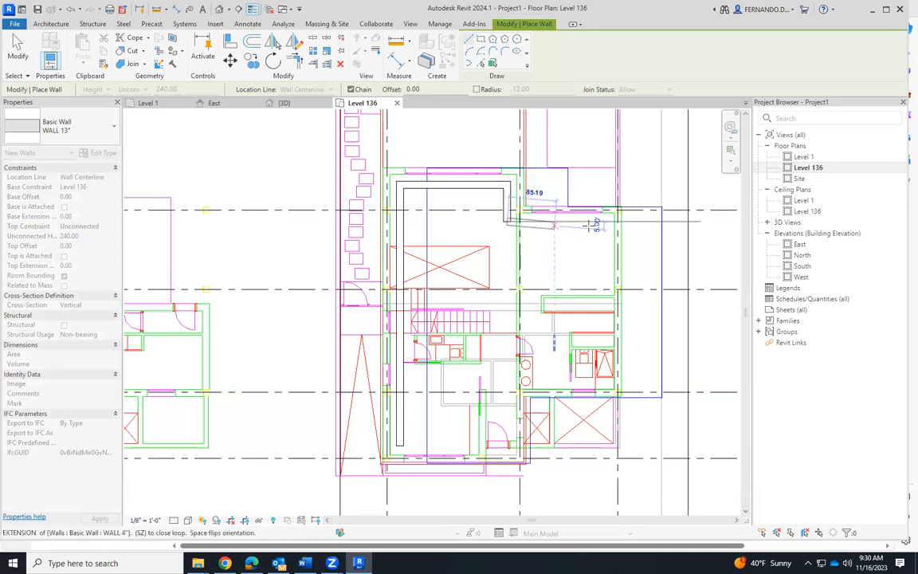
left_click(610, 222)
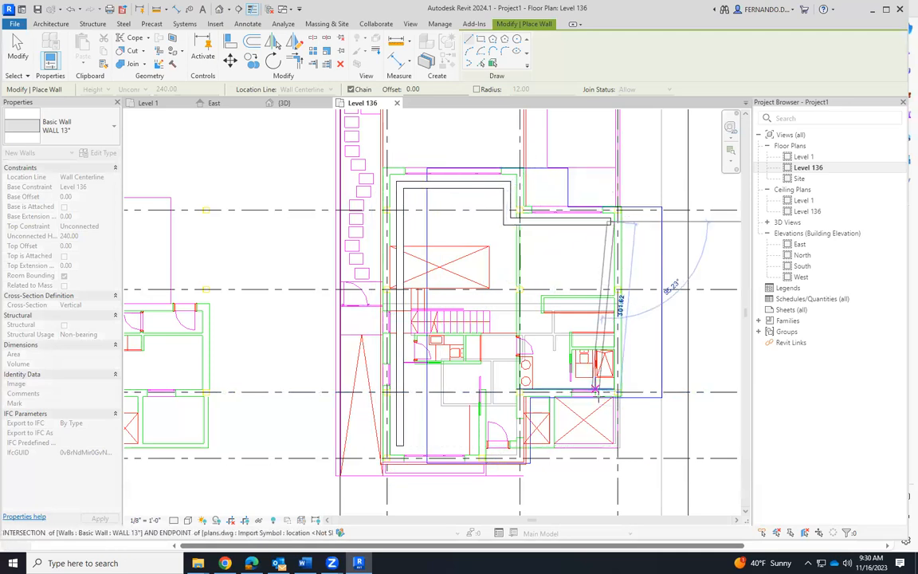
scroll(595, 389, "up", 3)
left_click(618, 377)
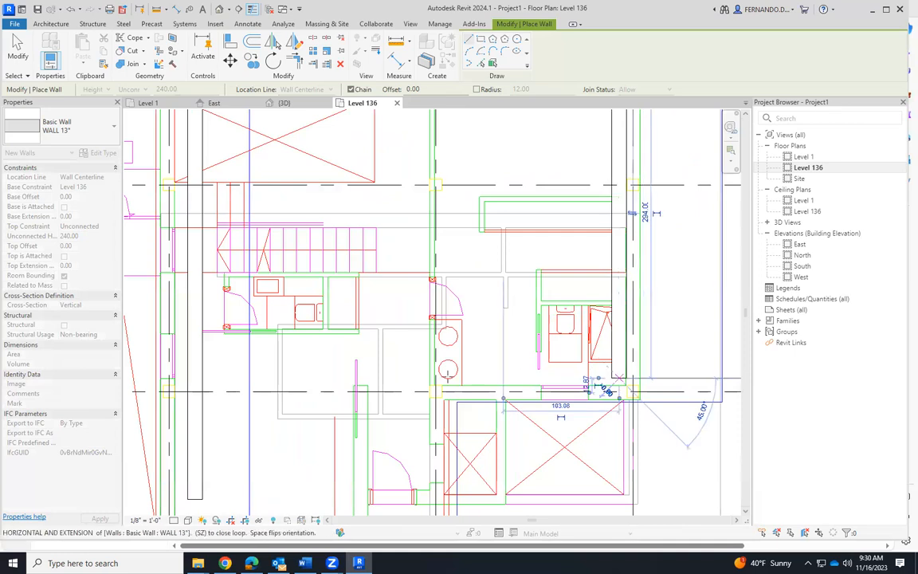
left_click(416, 378)
Step: Finish the chain along the stepped south side with a vertical wall about 88 long, a 64-long entry wall, and the lower south wall
scroll(414, 383, "down", 3)
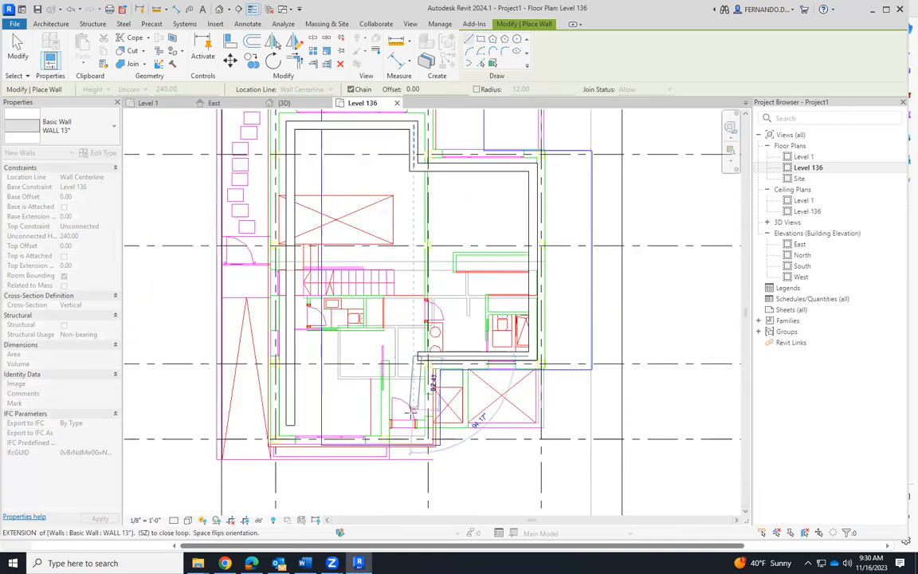
scroll(416, 447, "up", 2)
scroll(416, 452, "up", 2)
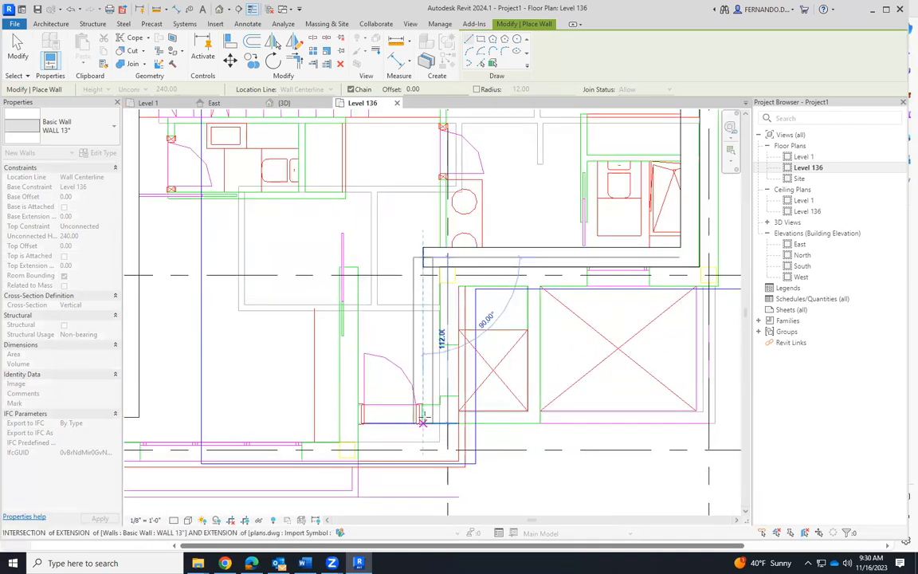
scroll(422, 423, "up", 1)
scroll(431, 398, "up", 1)
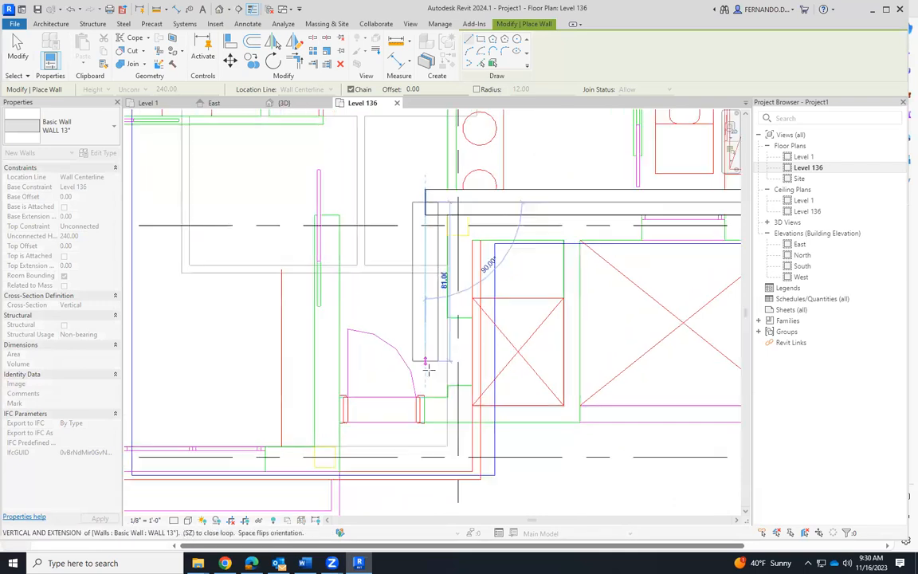
left_click(426, 374)
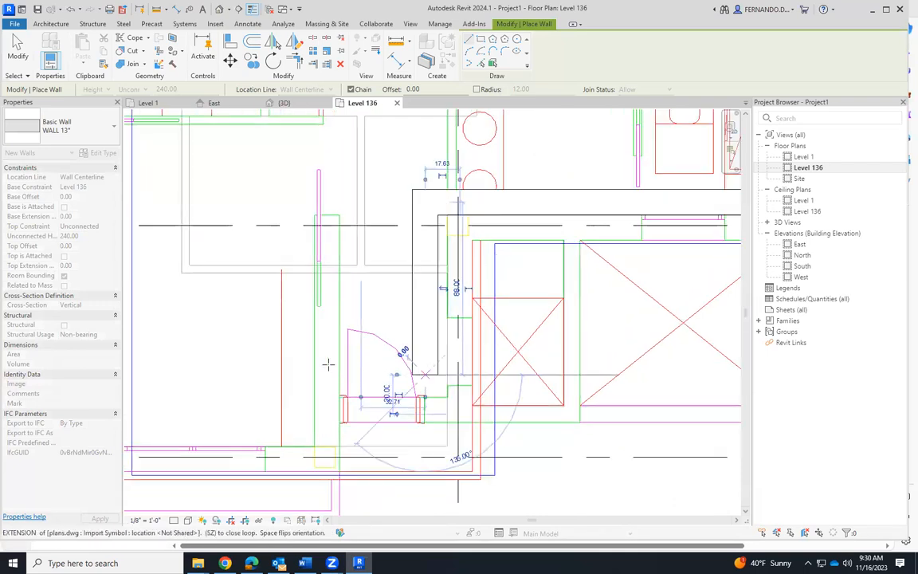
left_click(299, 374)
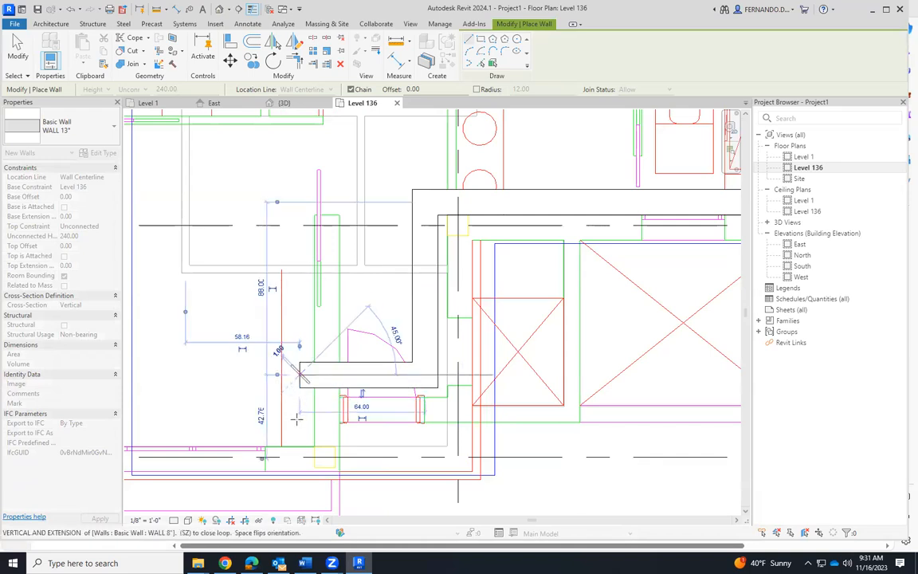
scroll(403, 380, "down", 3)
left_click(415, 401)
left_click(294, 404)
key("Escape")
key("Escape")
scroll(507, 407, "down", 2)
scroll(507, 407, "down", 1)
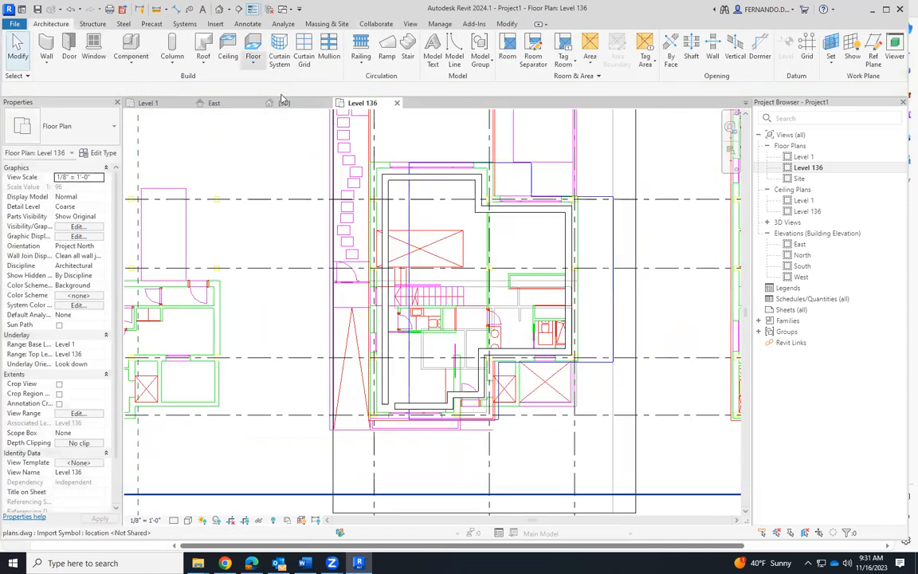
Step: Align the outer faces of the north wall and the adjoining vertical jog wall with the CAD plan's wall lines
left_click(431, 176)
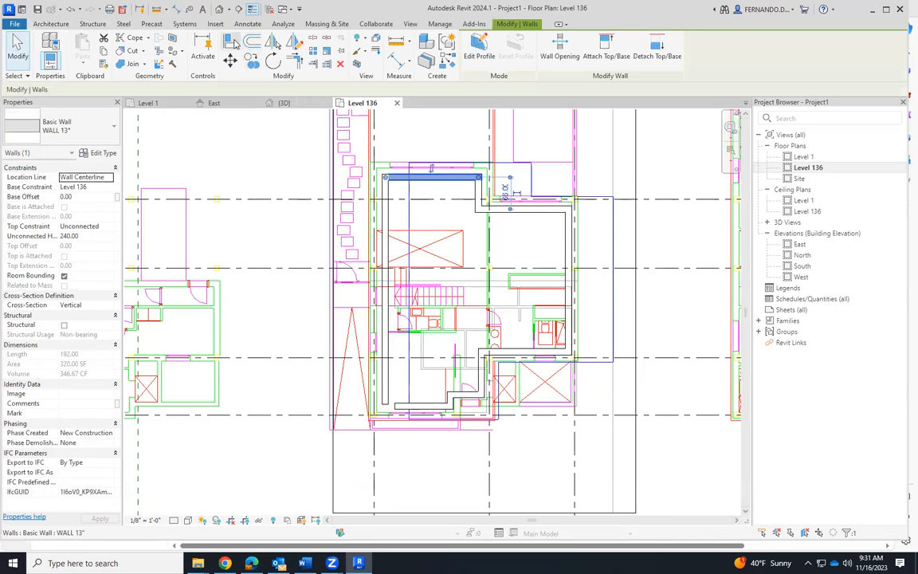
left_click(231, 43)
scroll(470, 174, "up", 5)
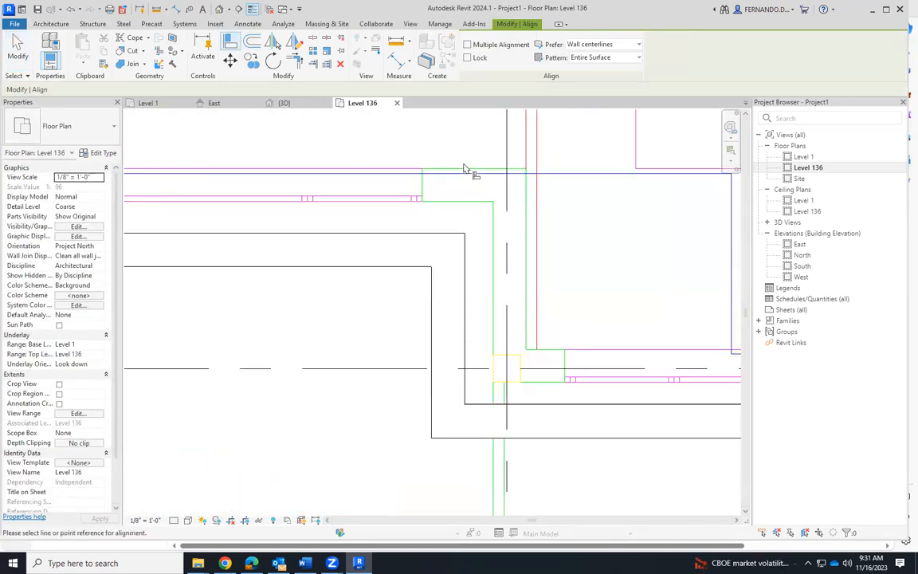
scroll(459, 175, "up", 3)
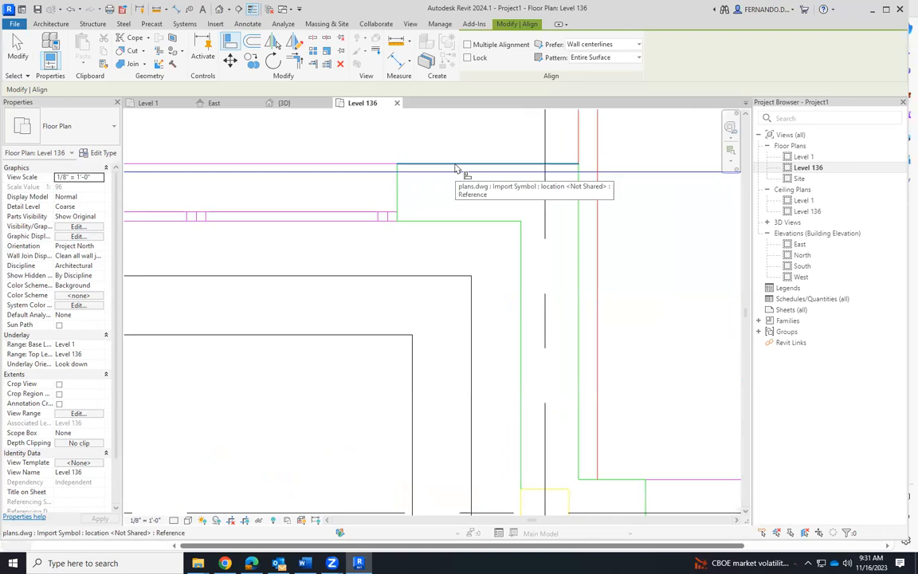
left_click(456, 169)
left_click(424, 282)
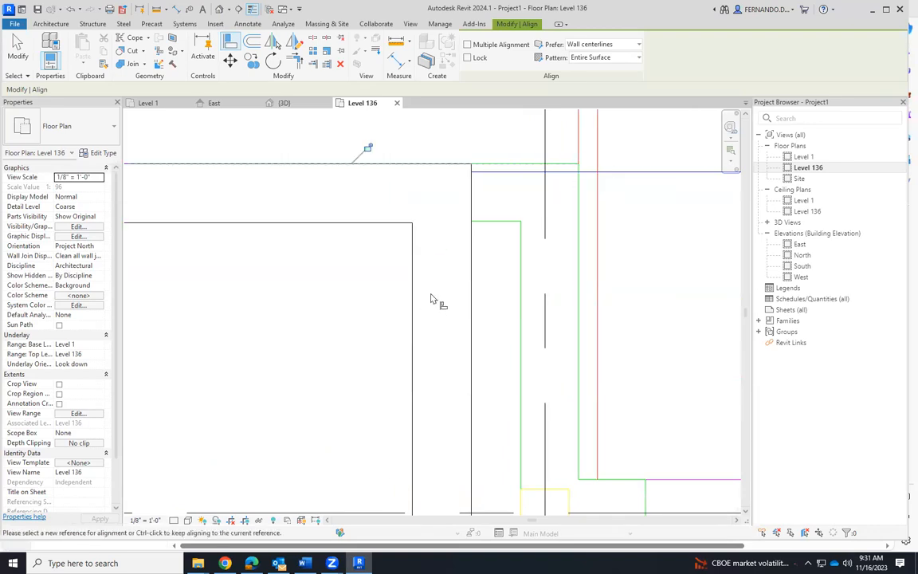
left_click(581, 300)
left_click(470, 321)
Step: Align the outer faces of the east wing's north and east walls with the CAD plan's wall lines
scroll(293, 207, "down", 4)
scroll(455, 384, "up", 2)
scroll(455, 349, "up", 2)
left_click(460, 325)
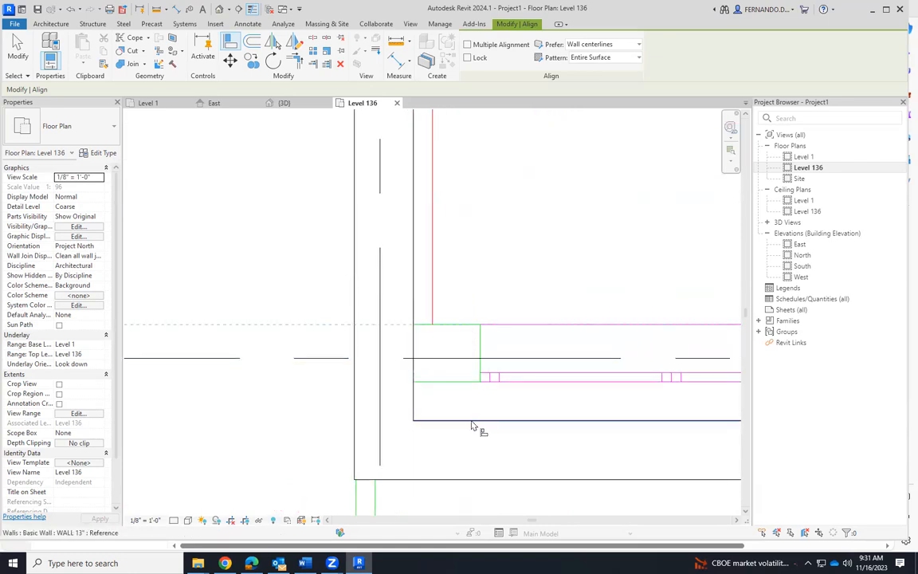
left_click(471, 426)
scroll(238, 248, "down", 3)
scroll(625, 357, "up", 1)
scroll(626, 355, "up", 3)
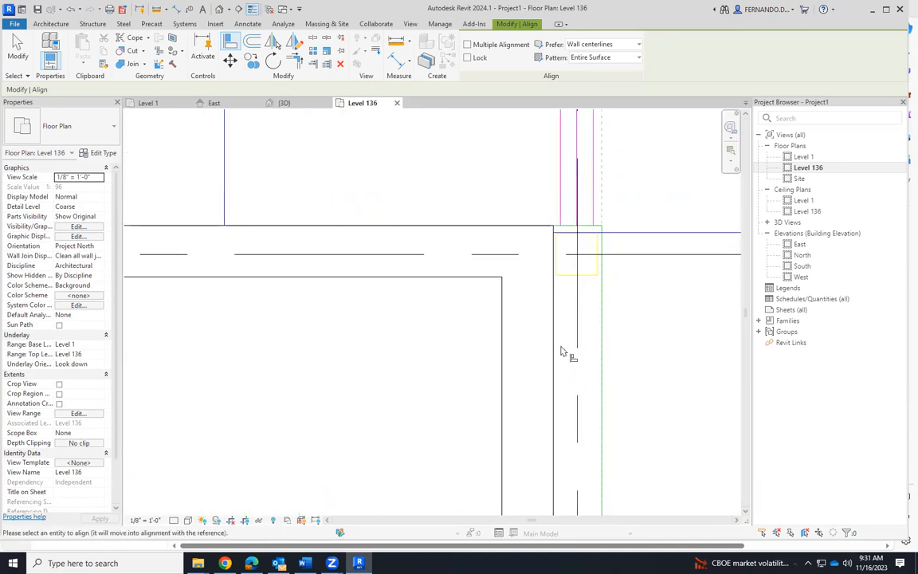
scroll(648, 308, "down", 5)
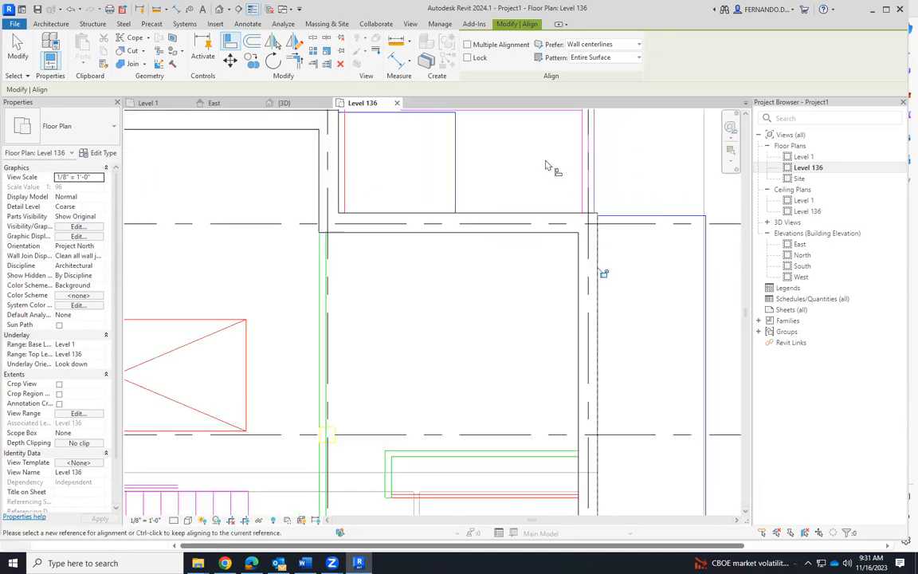
Step: Align the east wing's south wall and the vertical wall stepping down from it with the CAD plan's outer lines
scroll(548, 363, "up", 6)
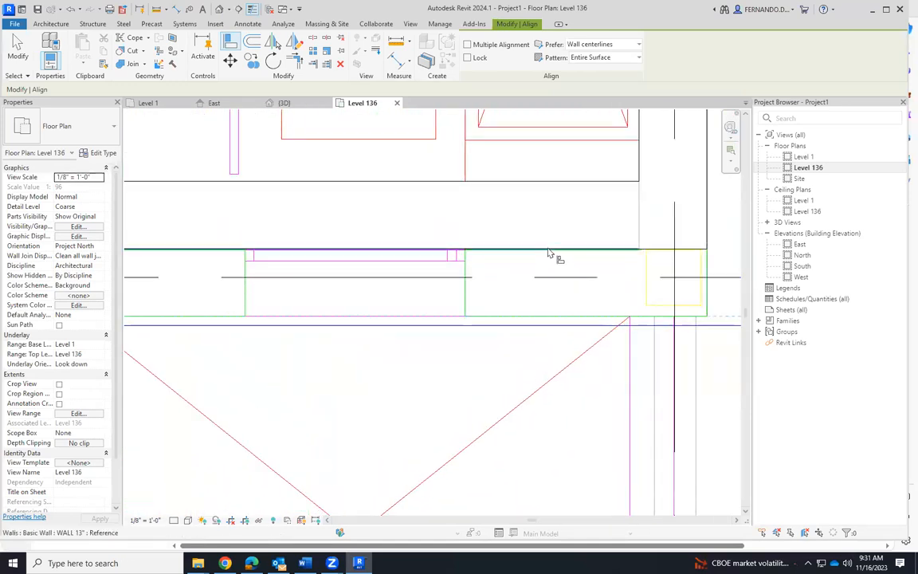
left_click(548, 253)
scroll(566, 301, "down", 3)
scroll(337, 327, "up", 4)
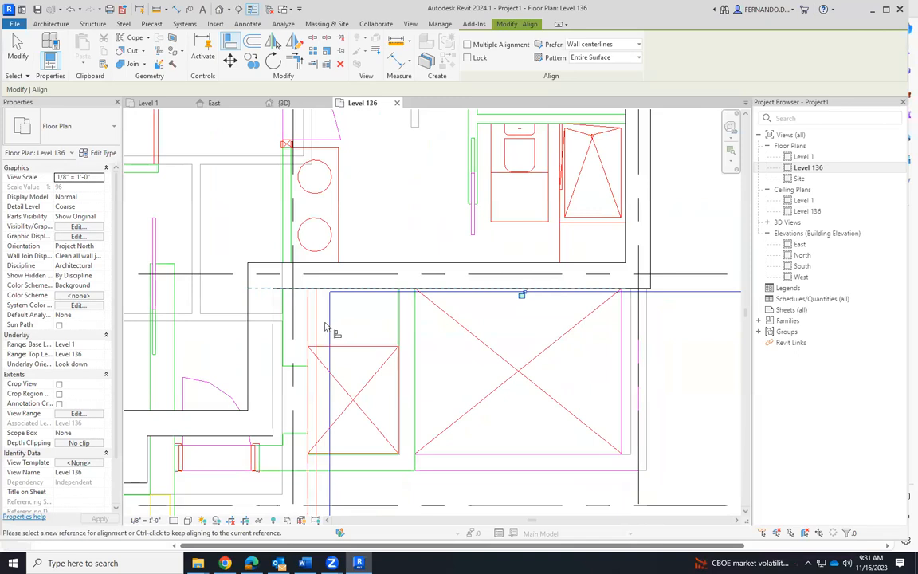
scroll(279, 341, "up", 2)
scroll(281, 371, "up", 3)
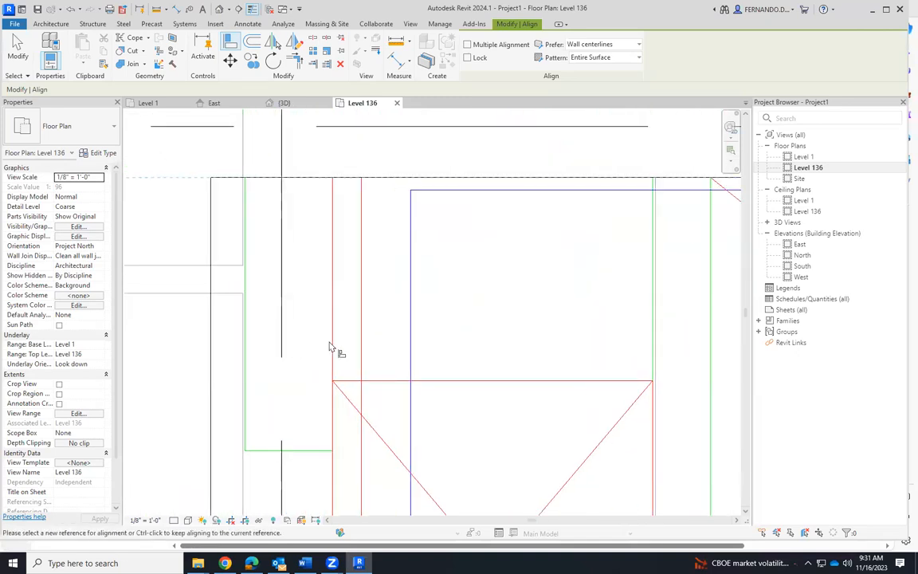
left_click(334, 305)
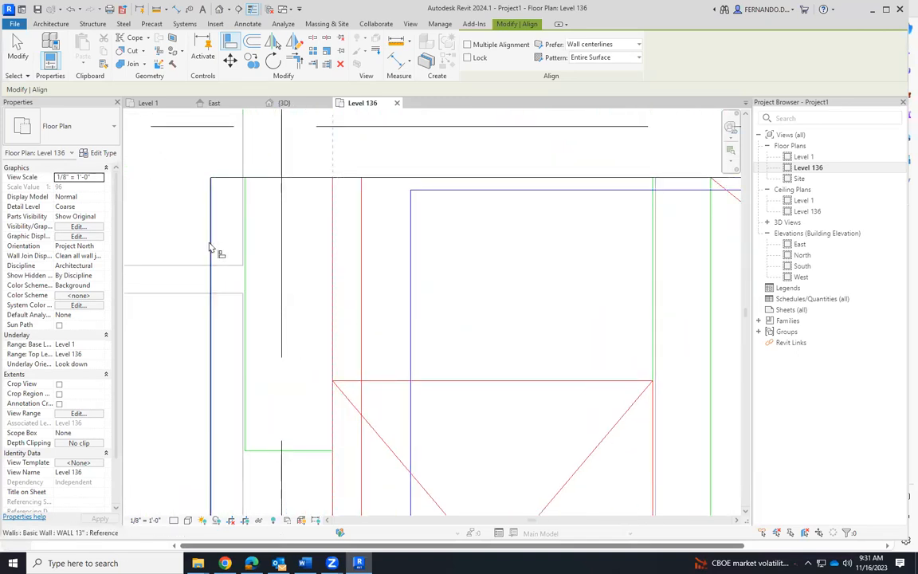
scroll(369, 308, "down", 4)
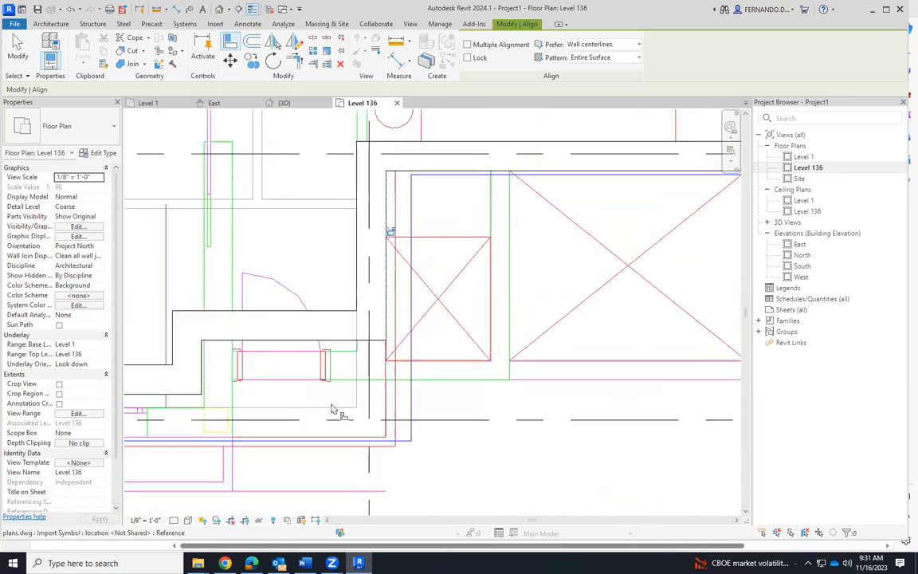
Step: Align the entry door wall and the short return wall beside it with the CAD plan's lines
scroll(335, 399, "up", 2)
left_click(342, 310)
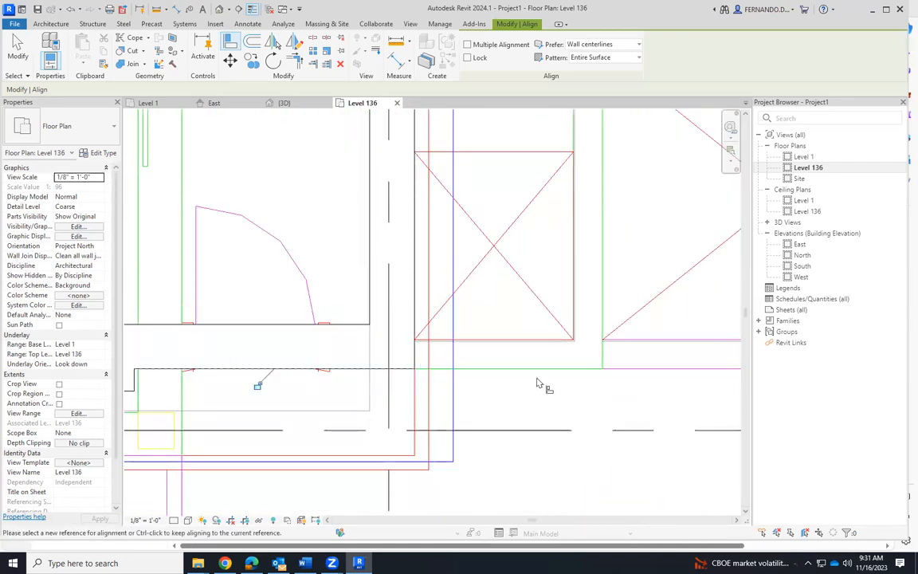
scroll(584, 312, "down", 2)
scroll(367, 359, "up", 3)
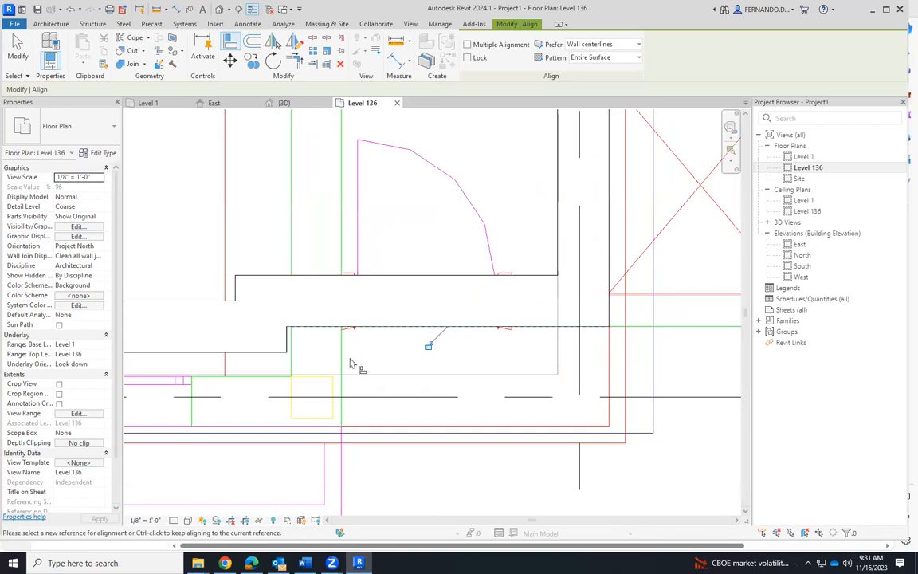
left_click(292, 343)
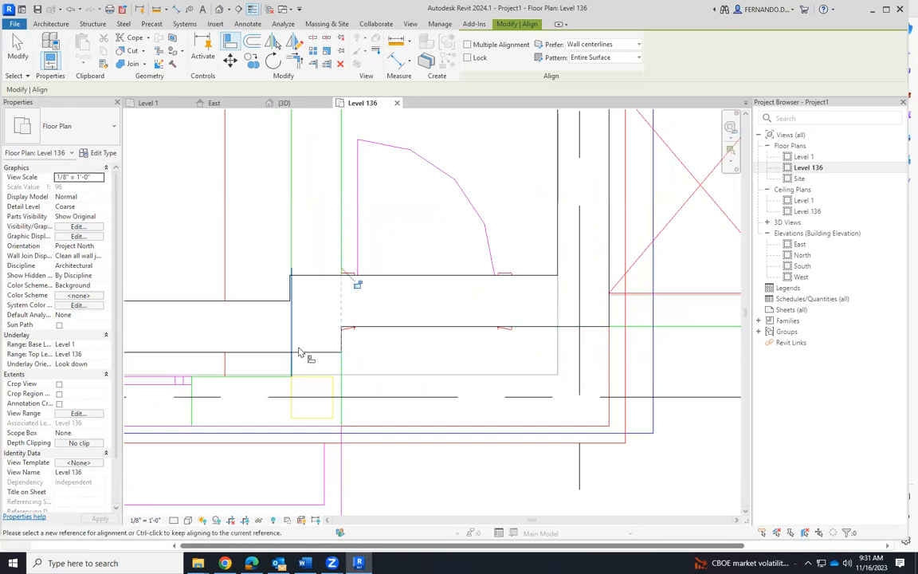
Step: Align the outer faces of the lower south wall and the long west wall with the CAD plan's wall lines
scroll(430, 317, "down", 3)
scroll(566, 322, "down", 2)
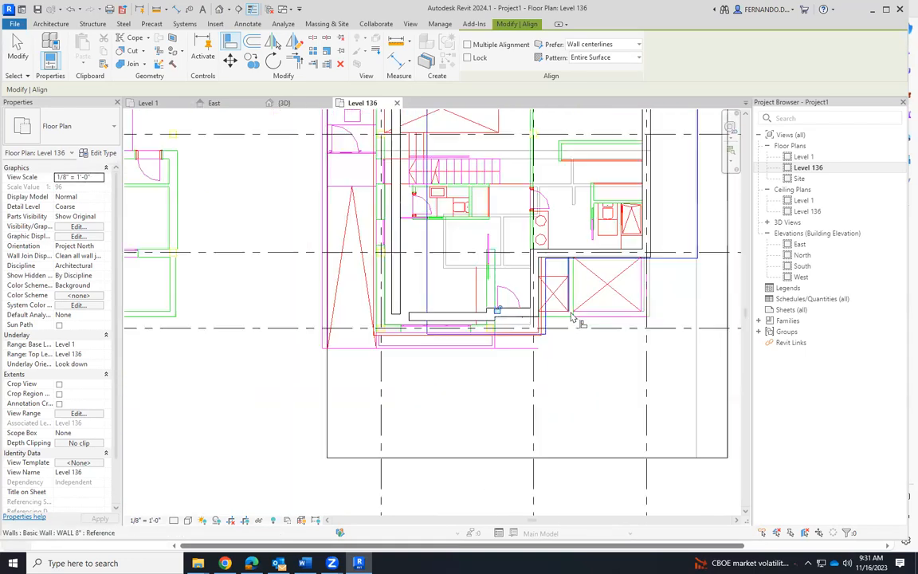
scroll(427, 335, "up", 5)
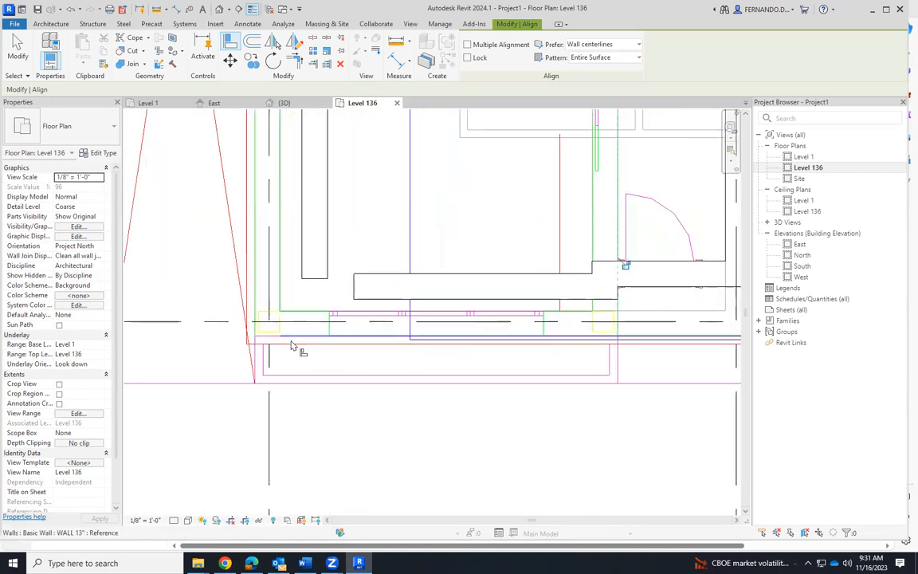
scroll(347, 361, "up", 2)
left_click(380, 319)
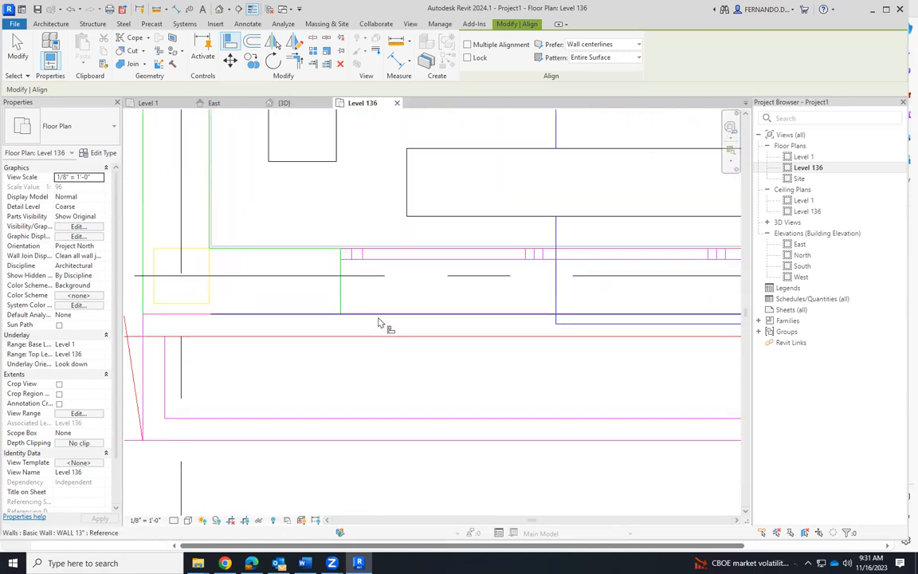
left_click(440, 219)
scroll(439, 221, "down", 5)
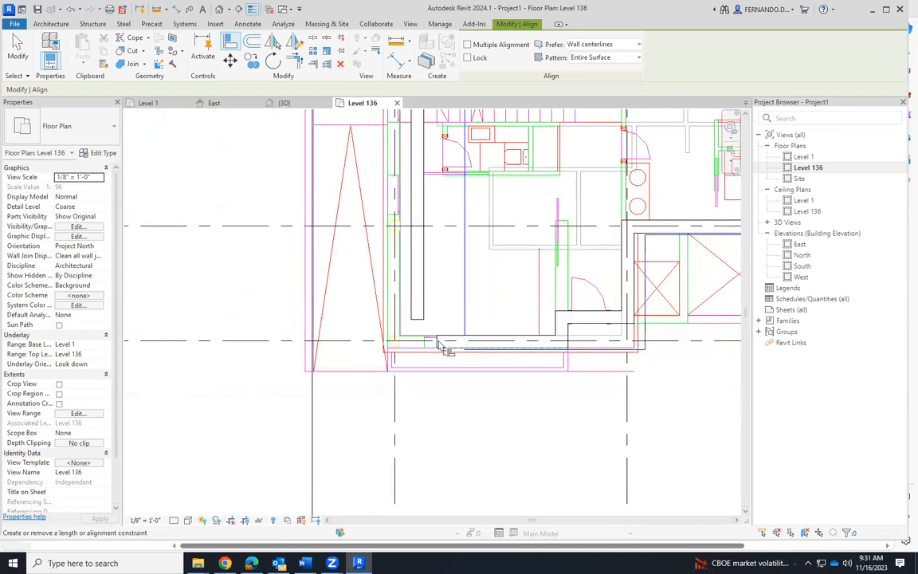
scroll(390, 207, "up", 6)
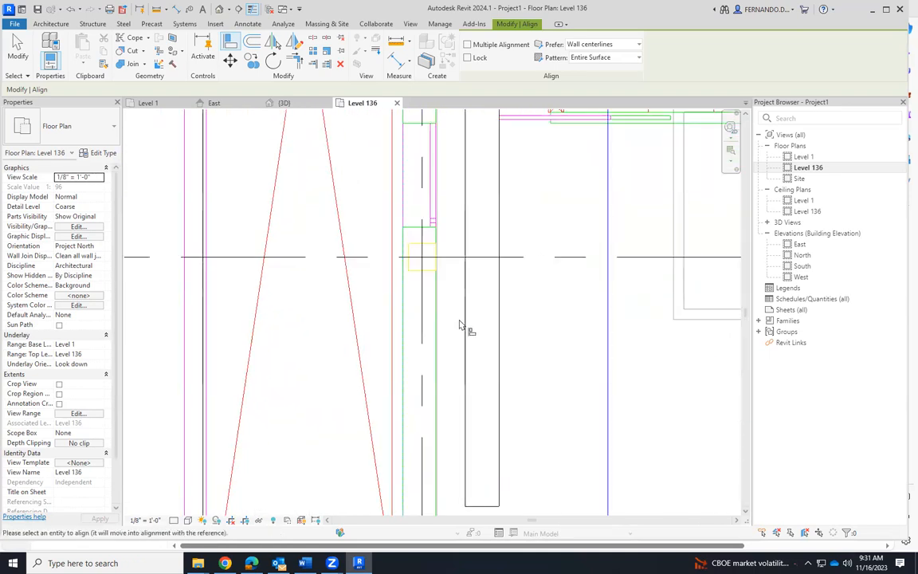
left_click(464, 323)
scroll(304, 265, "down", 6)
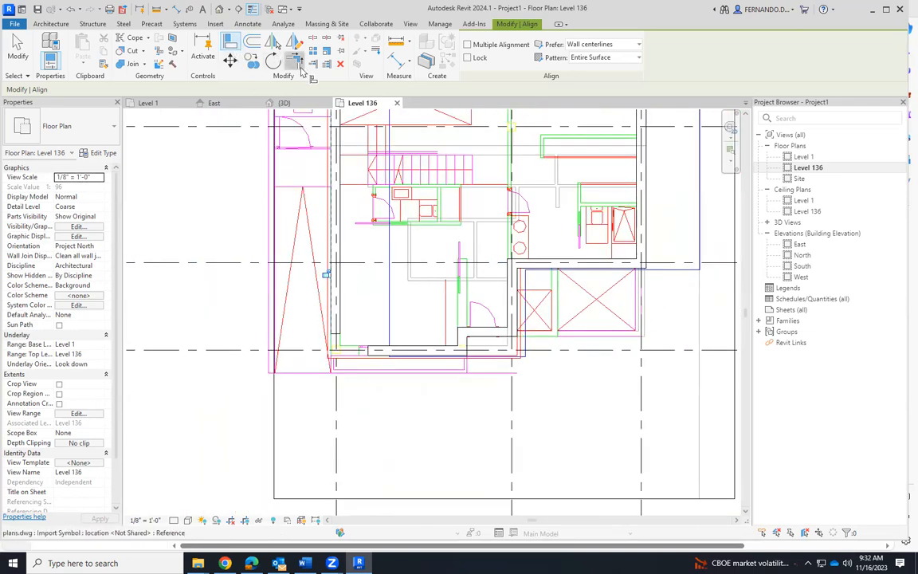
Step: Trim the long west wall and the lower south wall to meet in a closed corner
key("Escape")
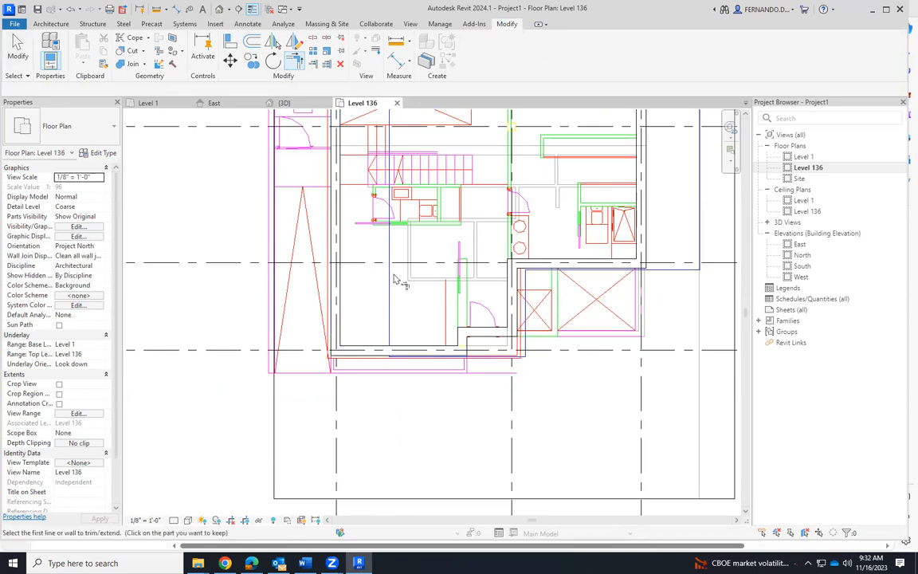
scroll(436, 299, "up", 3)
left_click(492, 373)
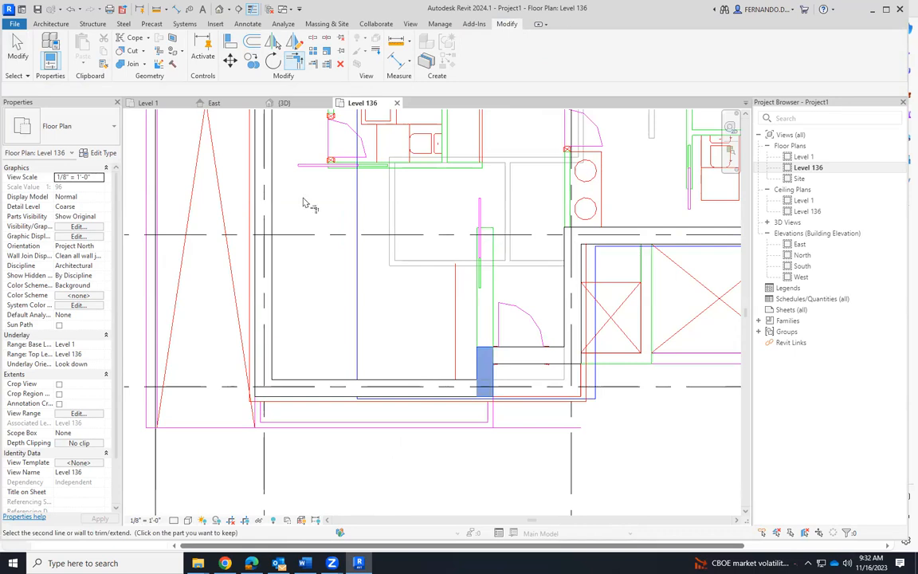
Step: Draw a vertical WALL 13" segment along the CAD wall beside the entry door, in line with the short return wall
left_click(52, 24)
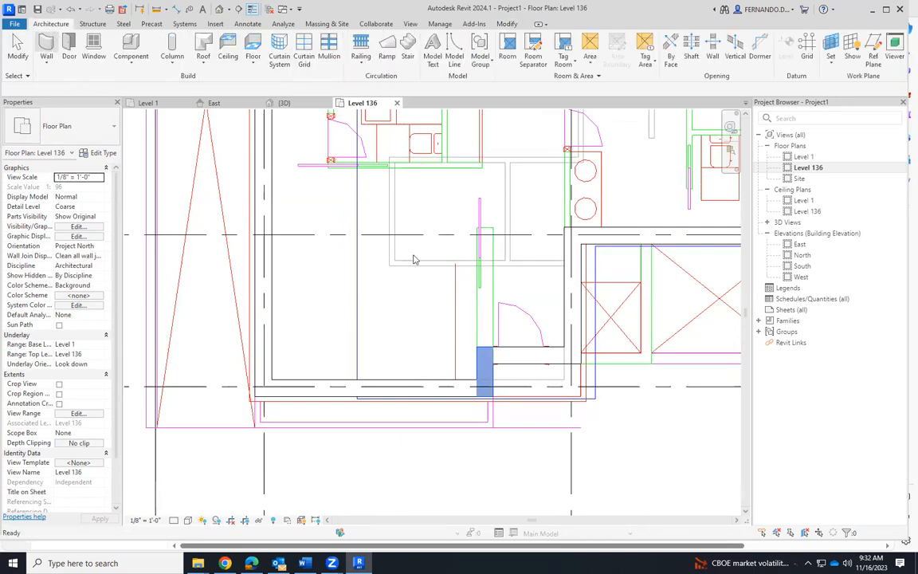
key("w")
key("a")
scroll(481, 261, "up", 3)
left_click(490, 232)
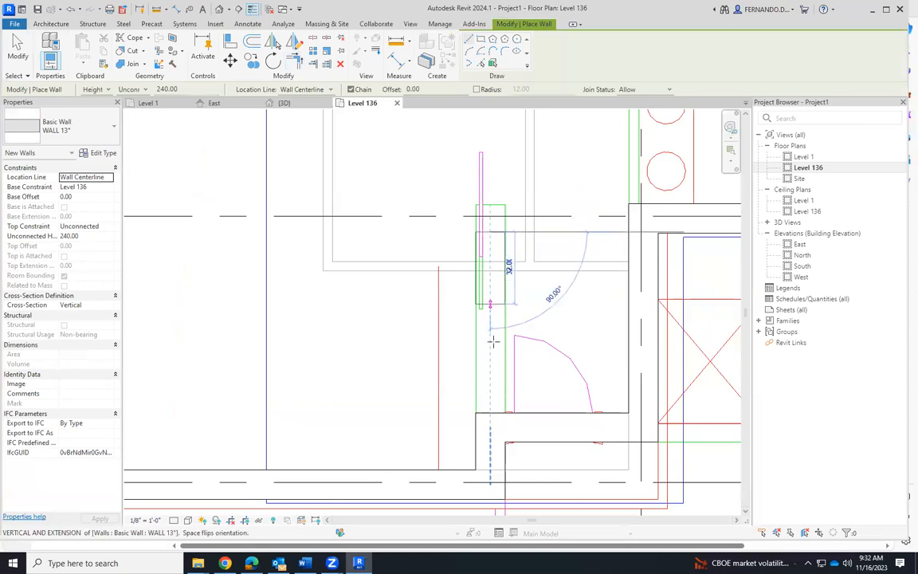
key("Escape")
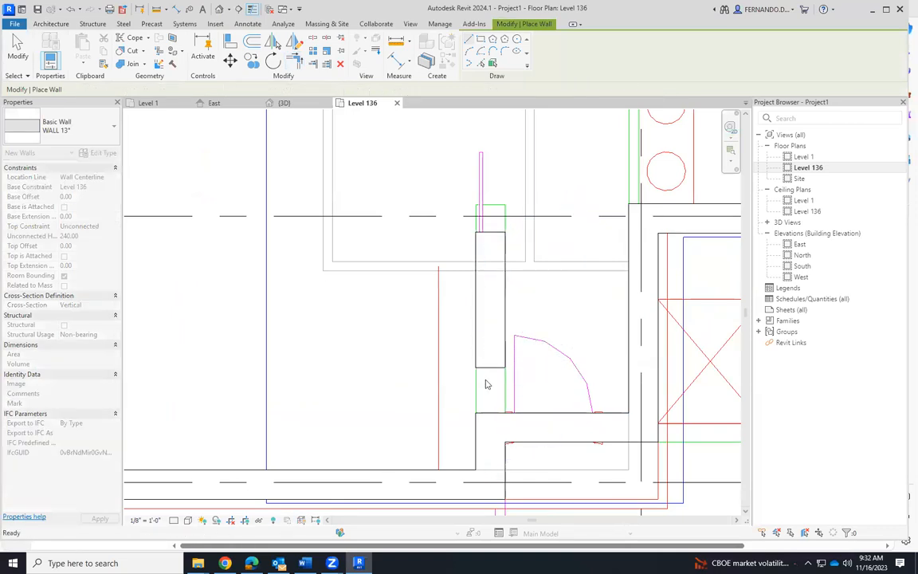
Step: Extend the lower end of the vertical WALL 13" segment beside the entry door to join the lower south wall
key("Escape")
scroll(478, 456, "up", 3)
scroll(479, 456, "up", 1)
left_click(502, 289)
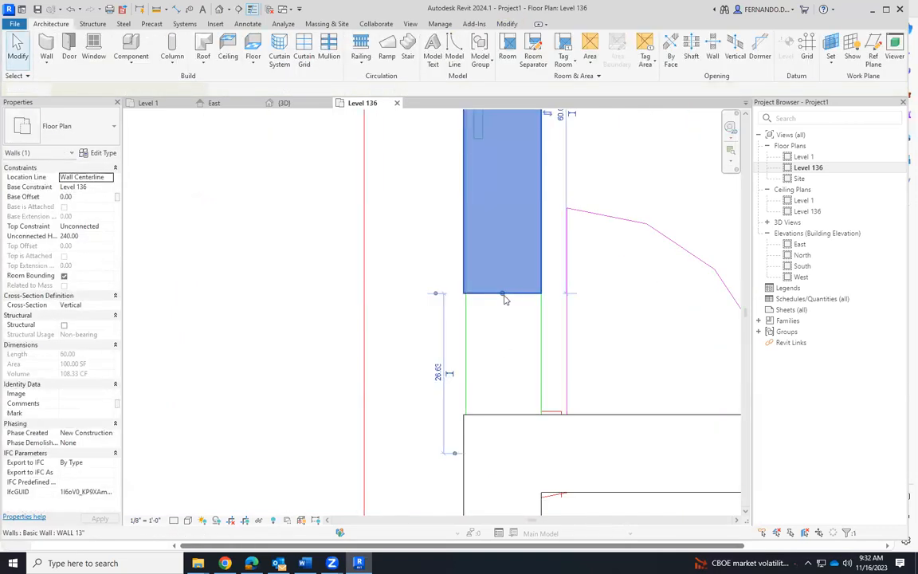
left_click_drag(502, 295, 499, 411)
left_click_drag(502, 460, 499, 457)
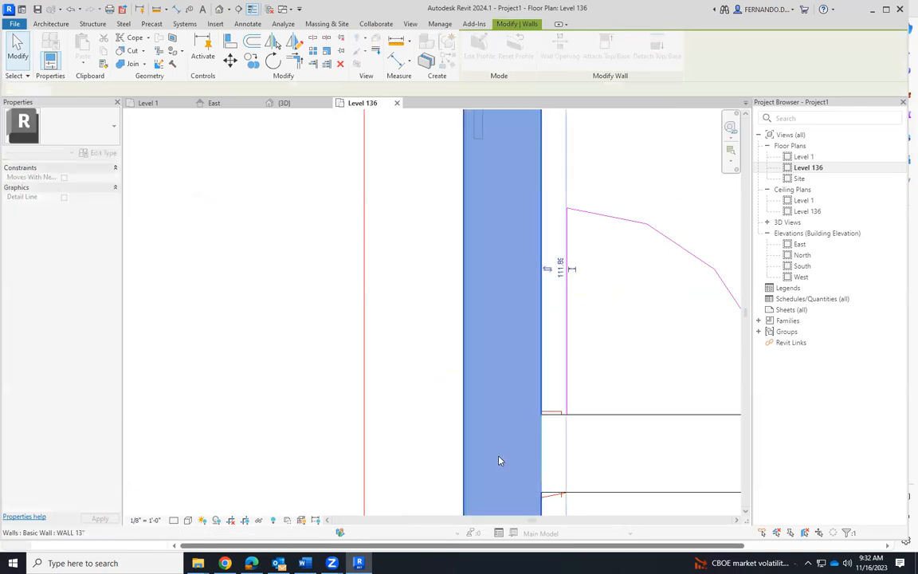
scroll(478, 345, "down", 2)
left_click(544, 467)
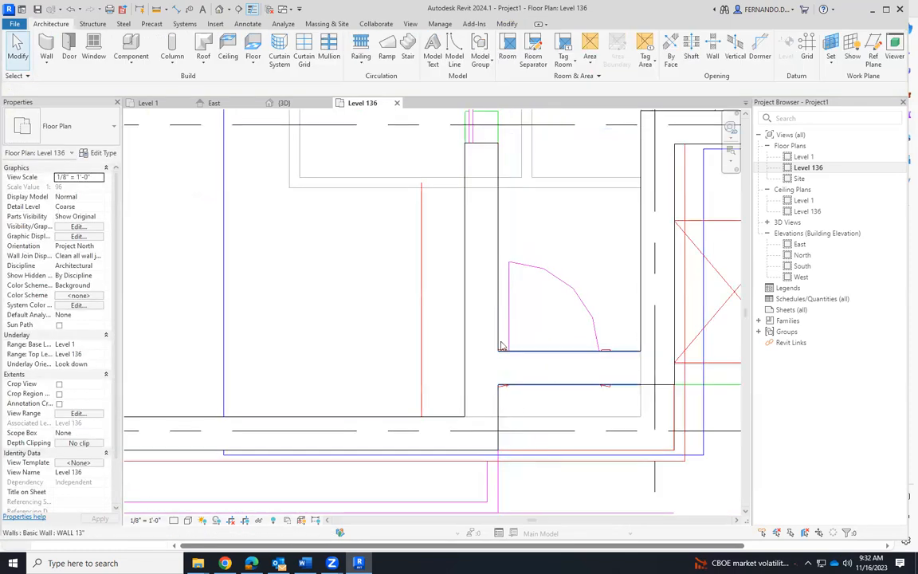
Step: Align the upper end of the vertical WALL 13" segment beside the entry door with the CAD wall's end line
scroll(503, 291, "down", 6)
scroll(500, 223, "up", 4)
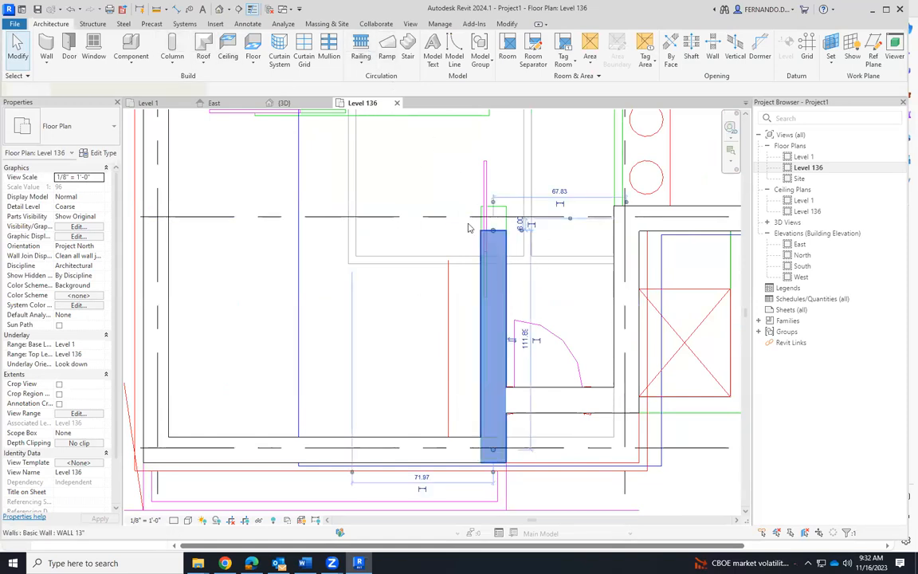
left_click(502, 263)
left_click(231, 45)
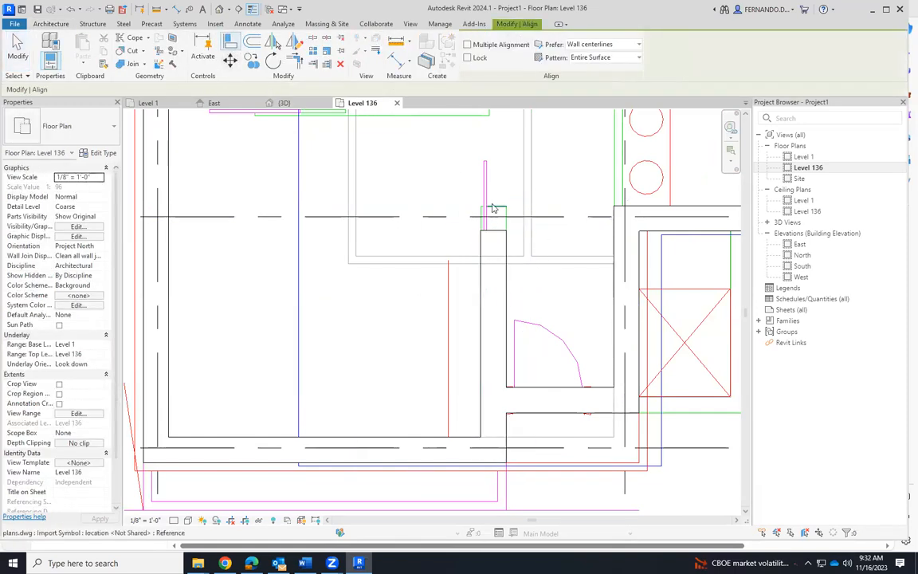
left_click(16, 48)
scroll(428, 303, "down", 4)
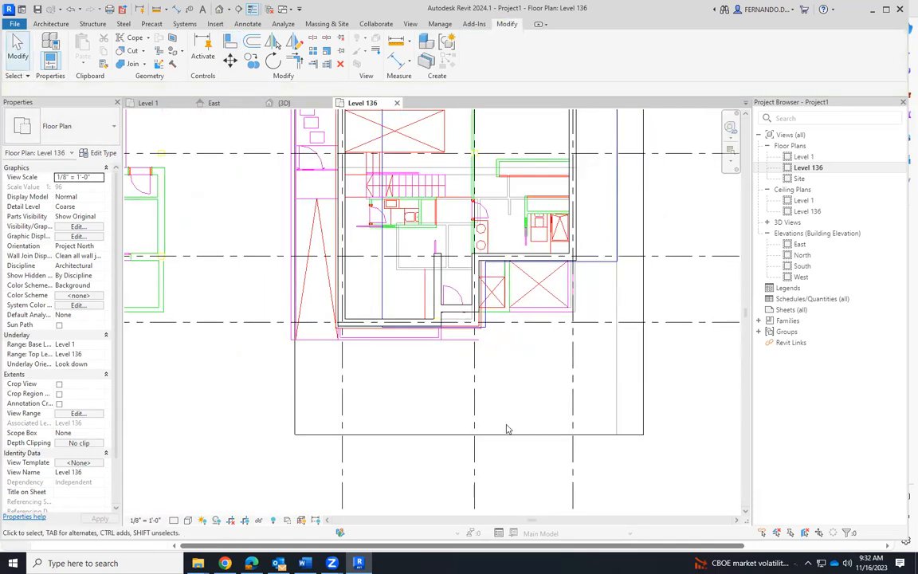
Step: Examine the Level 136 walls around the entry in the 3D view, and return to the Level 136 plan
scroll(507, 429, "down", 3)
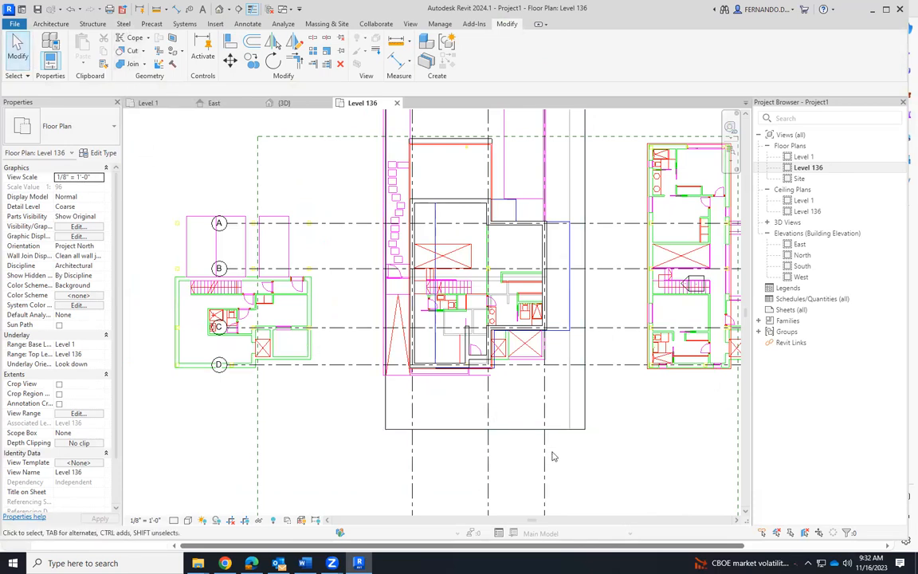
left_click(284, 104)
middle_click_drag(319, 207, 447, 292, "shift")
scroll(448, 292, "up", 8)
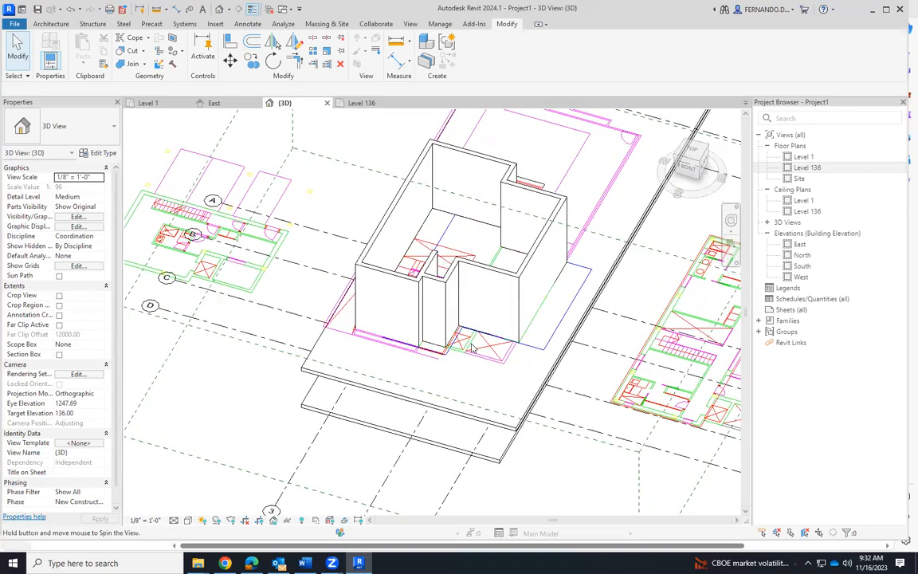
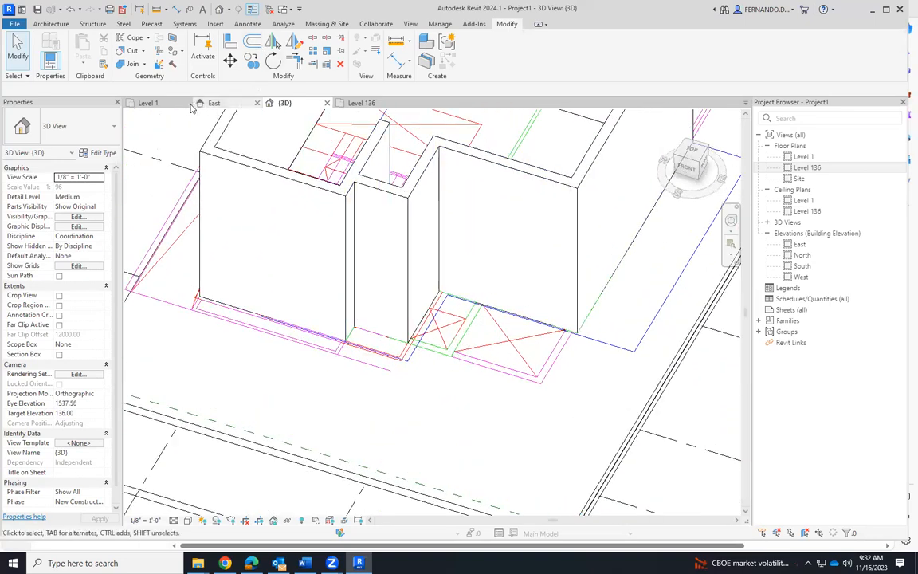
left_click(360, 103)
Step: Draw an L-shaped WALL 8" run along the CAD lines around the small crossed shaft beside the entry
scroll(510, 368, "up", 5)
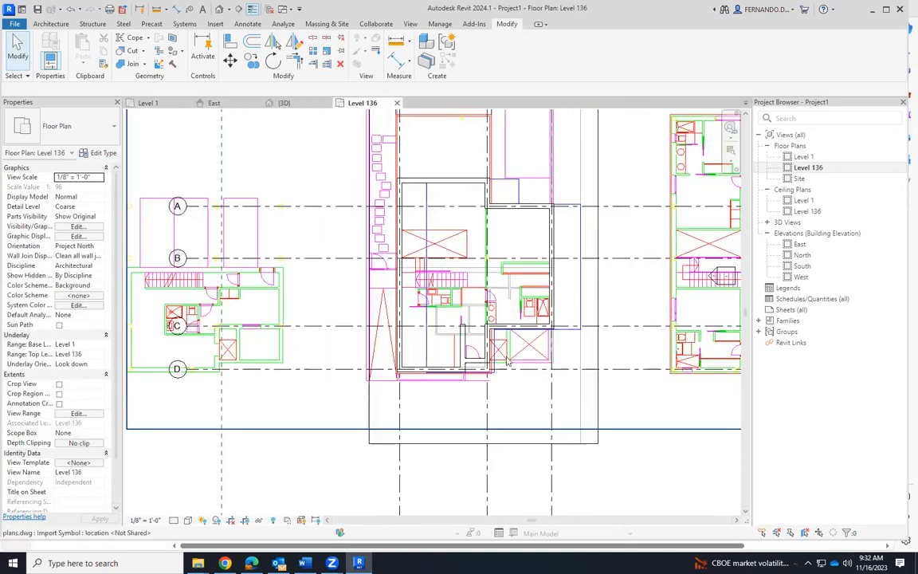
scroll(513, 365, "up", 5)
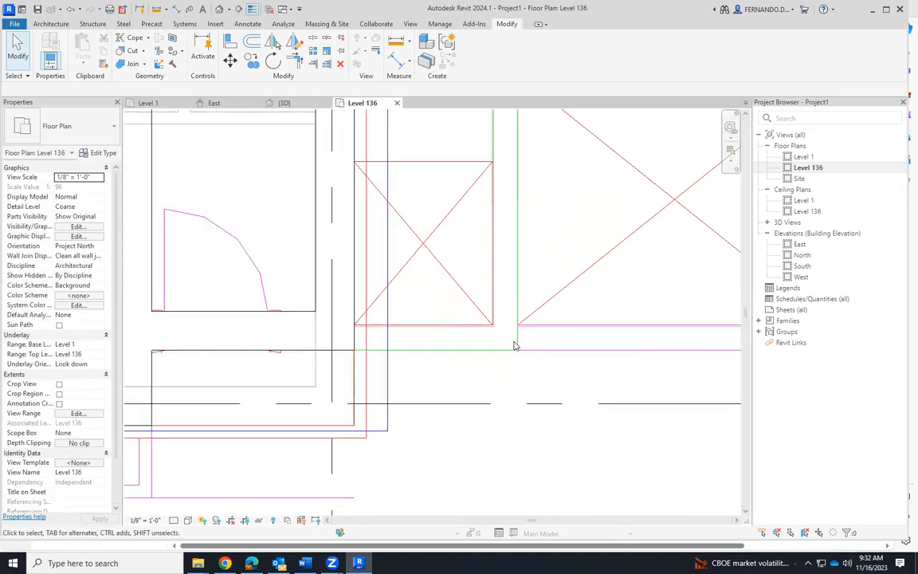
left_click(52, 24)
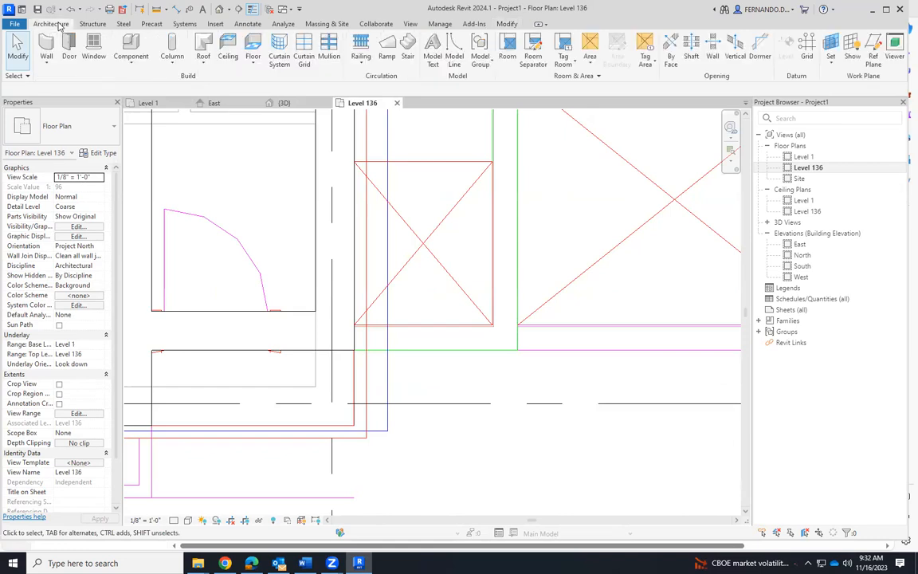
left_click(47, 62)
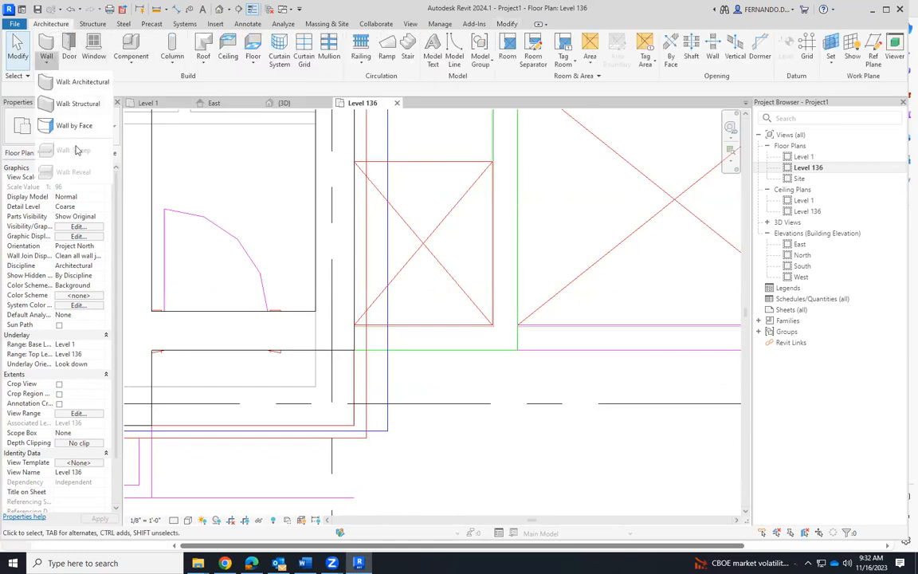
left_click(95, 89)
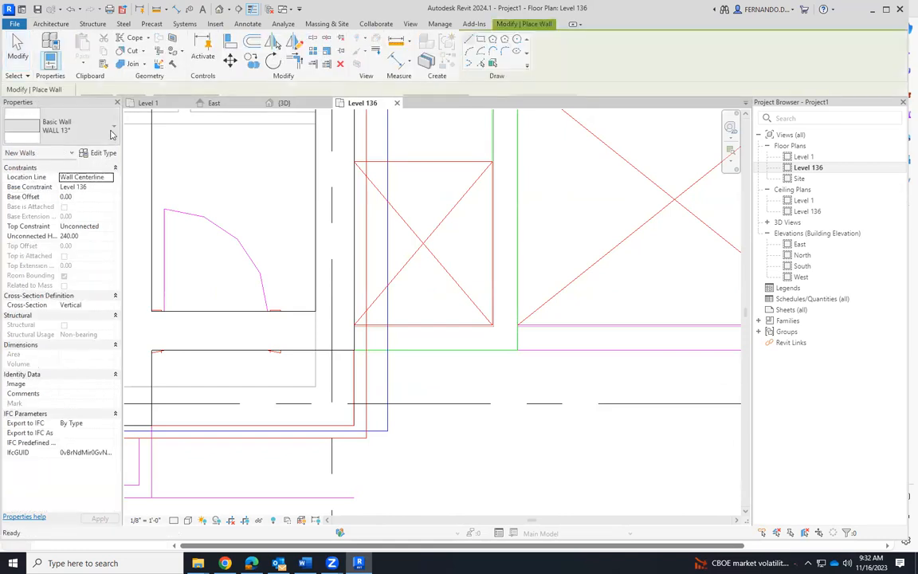
left_click(102, 134)
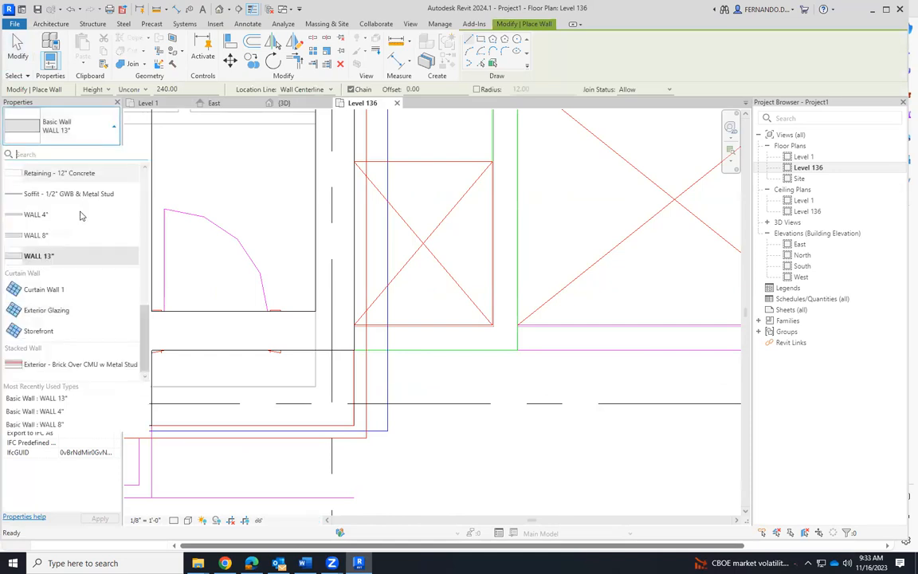
left_click(36, 236)
scroll(394, 345, "up", 3)
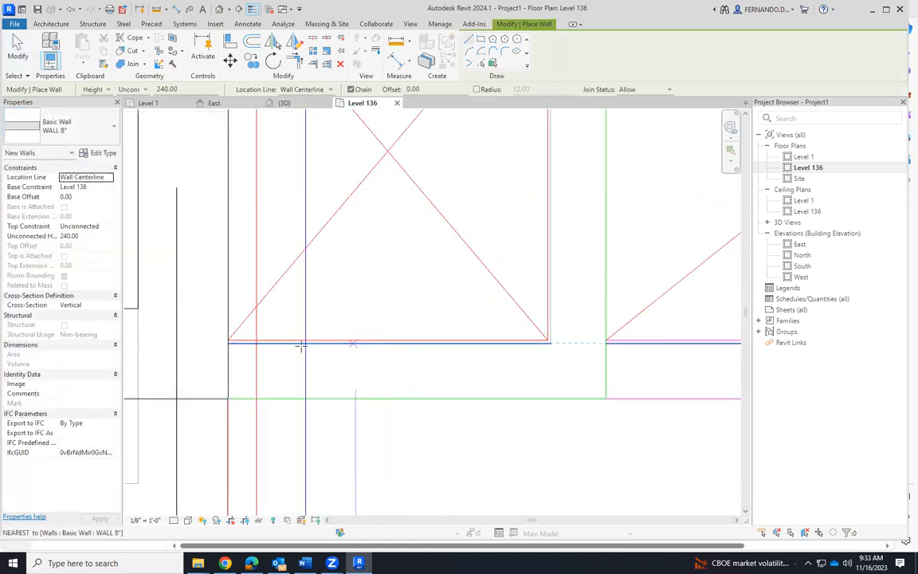
left_click(242, 369)
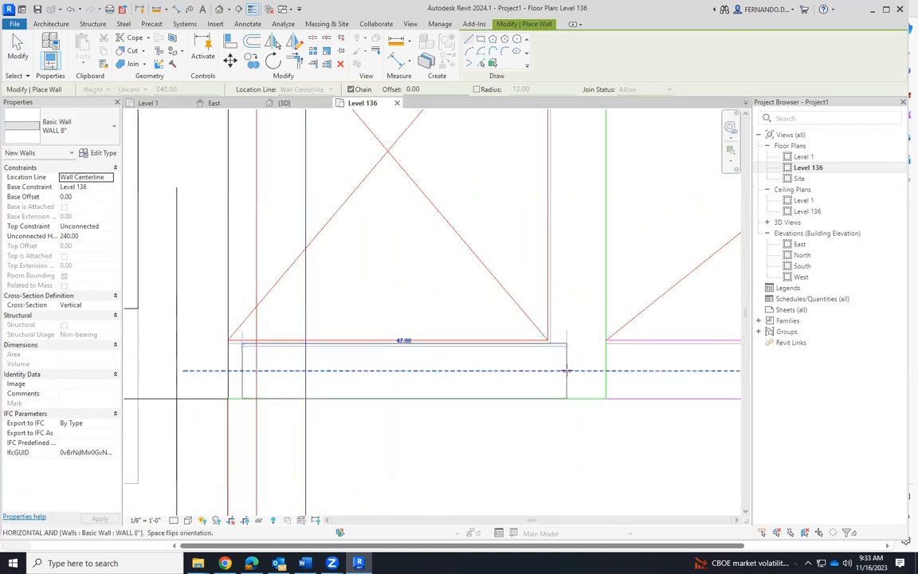
left_click(576, 188)
key("Escape")
key("Escape")
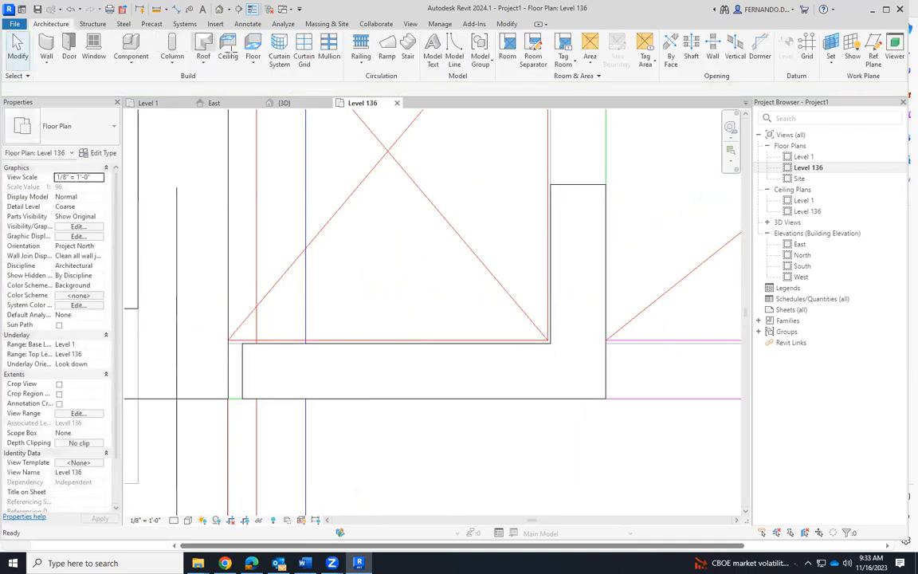
Step: Align the outer face of the vertical WALL 8" leg with the green CAD wall line beside the shaft
left_click(584, 188)
left_click(230, 42)
scroll(594, 155, "up", 2)
scroll(616, 188, "up", 4)
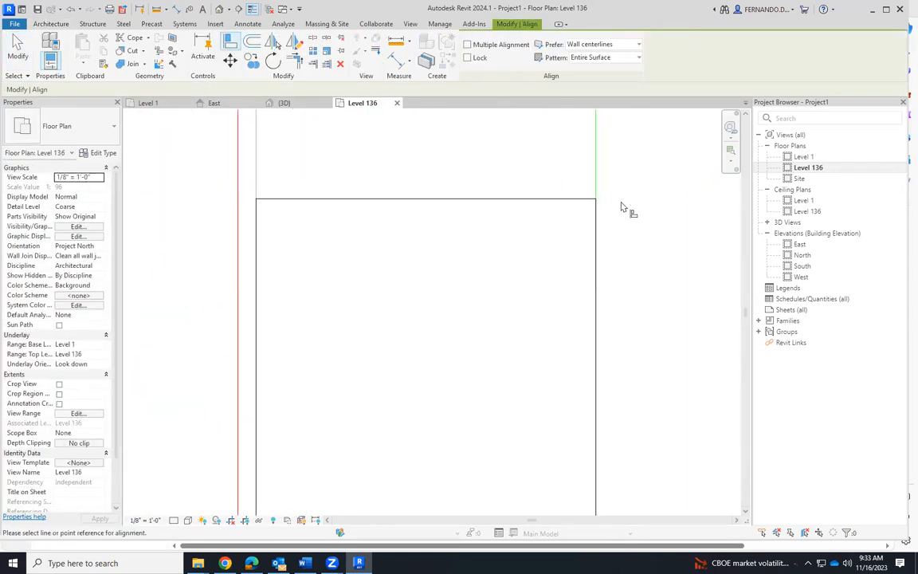
scroll(606, 220, "up", 2)
left_click(598, 189)
left_click(593, 258)
scroll(639, 196, "down", 2)
scroll(623, 187, "down", 10)
scroll(595, 437, "up", 3)
scroll(610, 416, "down", 5)
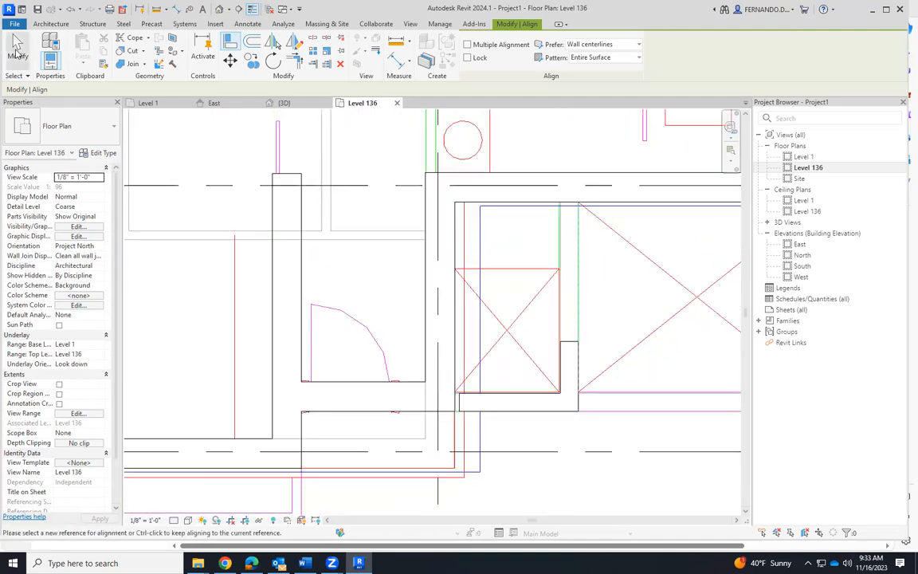
Step: Extend both free ends of the L-shaped WALL 8" run to join the adjoining 13" walls and enclose the shaft
left_click(18, 53)
left_click(562, 346)
left_click_drag(571, 344, 569, 186)
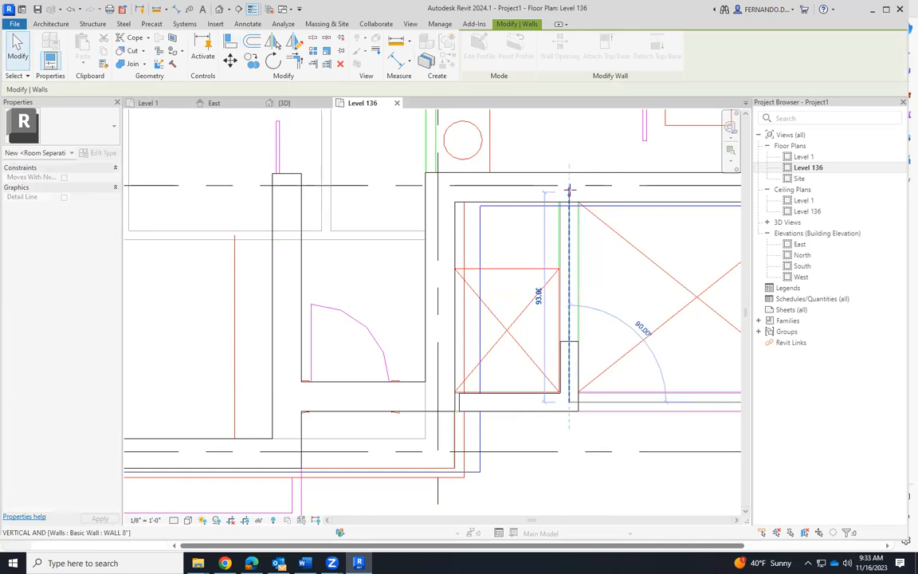
left_click(459, 402)
left_click_drag(459, 402, 440, 402)
left_click(532, 445)
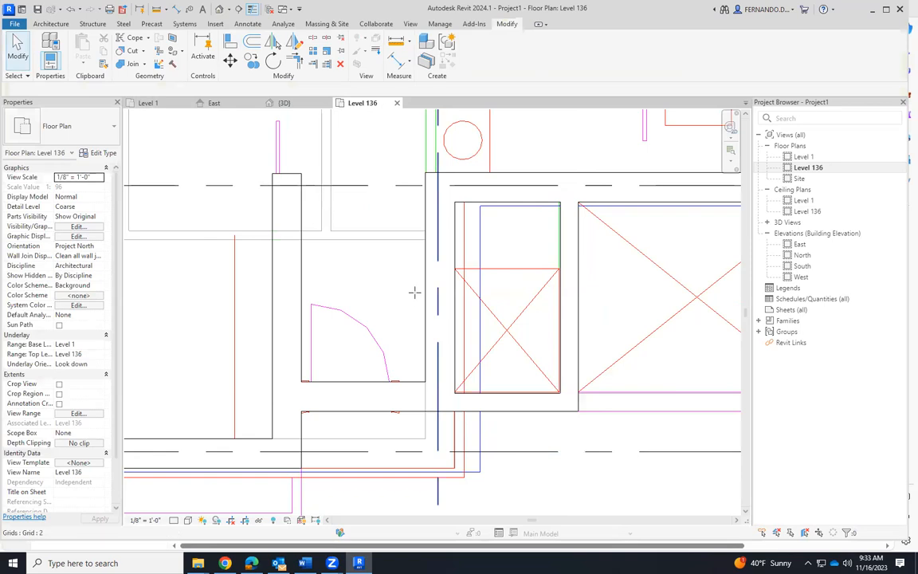
Step: Draw a vertical WALL 4" partition beside the green CAD line near grid 2, from the upper wall down to the vanity area
scroll(415, 292, "down", 3)
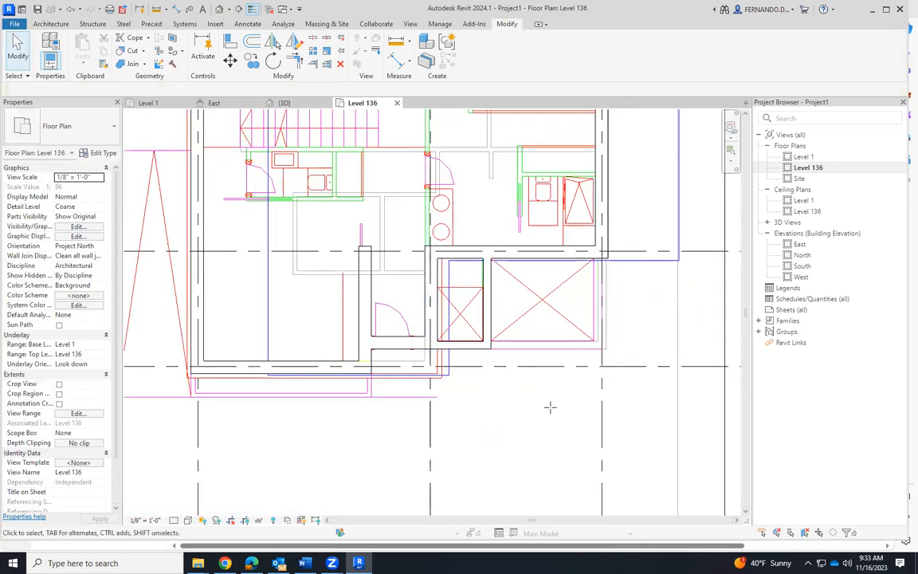
scroll(496, 443, "down", 3)
scroll(444, 295, "up", 1)
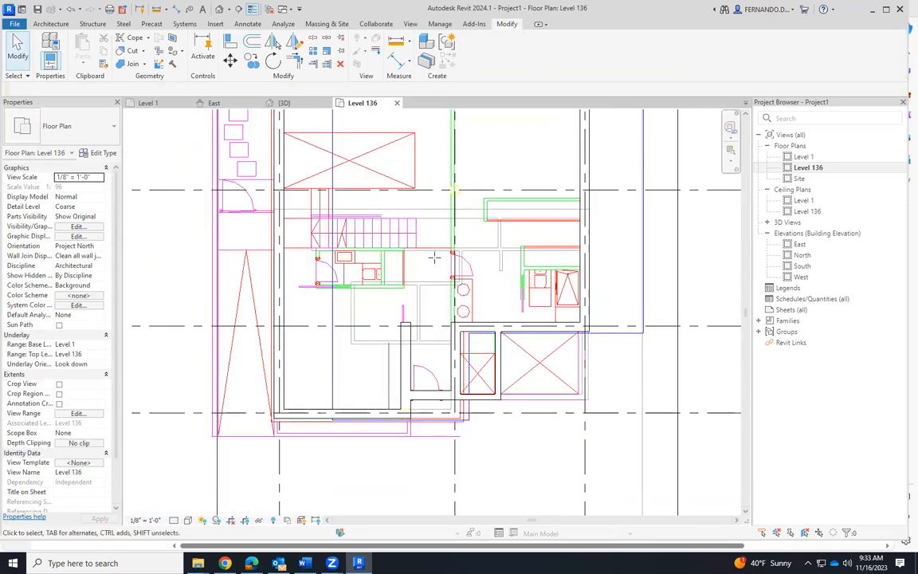
scroll(435, 257, "up", 2)
scroll(488, 360, "down", 4)
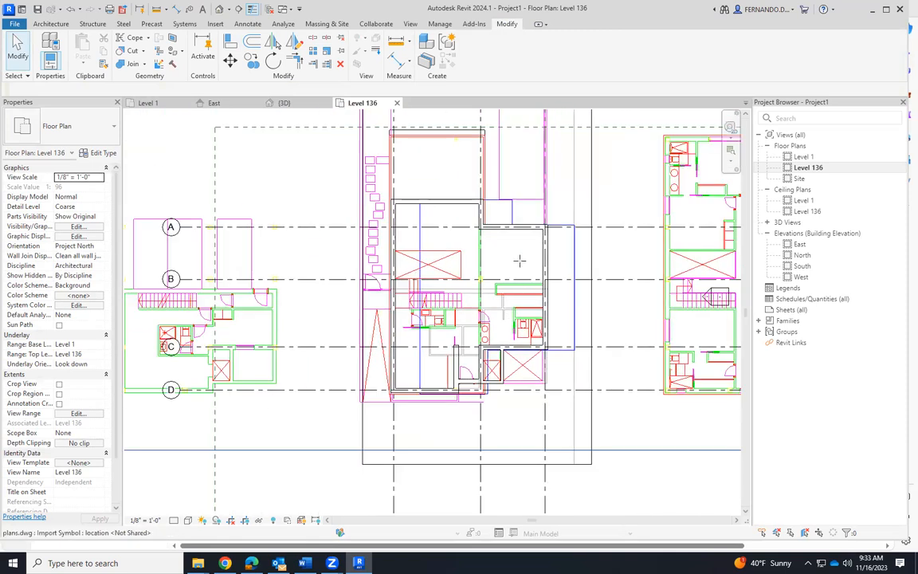
left_click(68, 23)
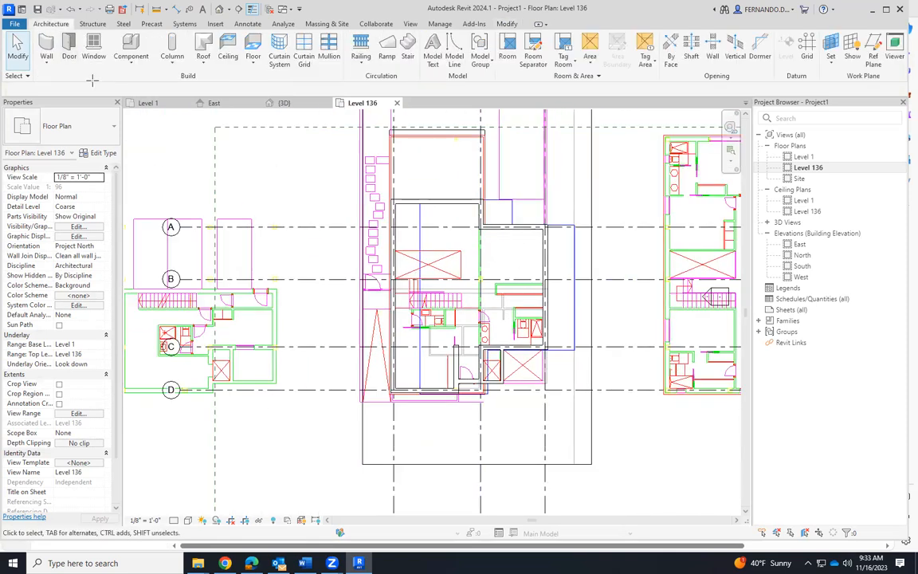
left_click(47, 67)
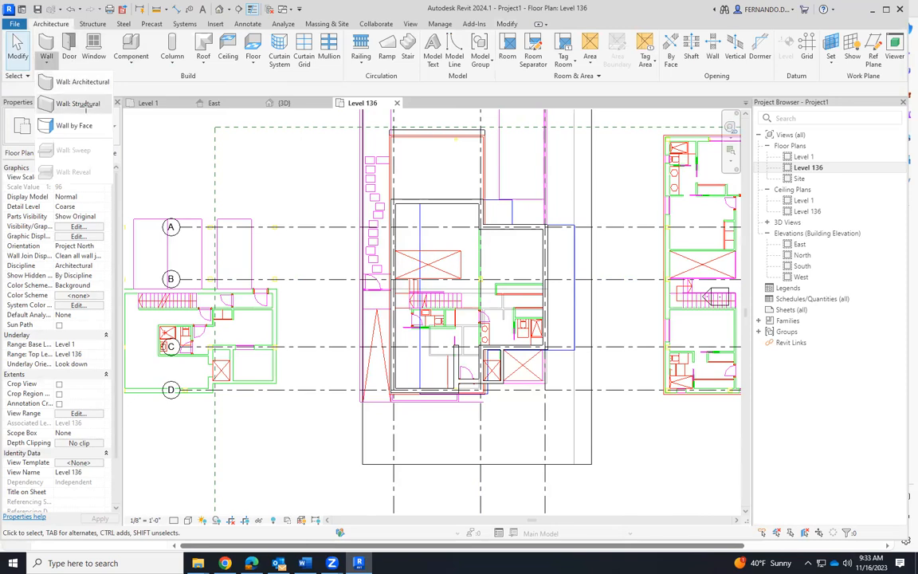
left_click(80, 83)
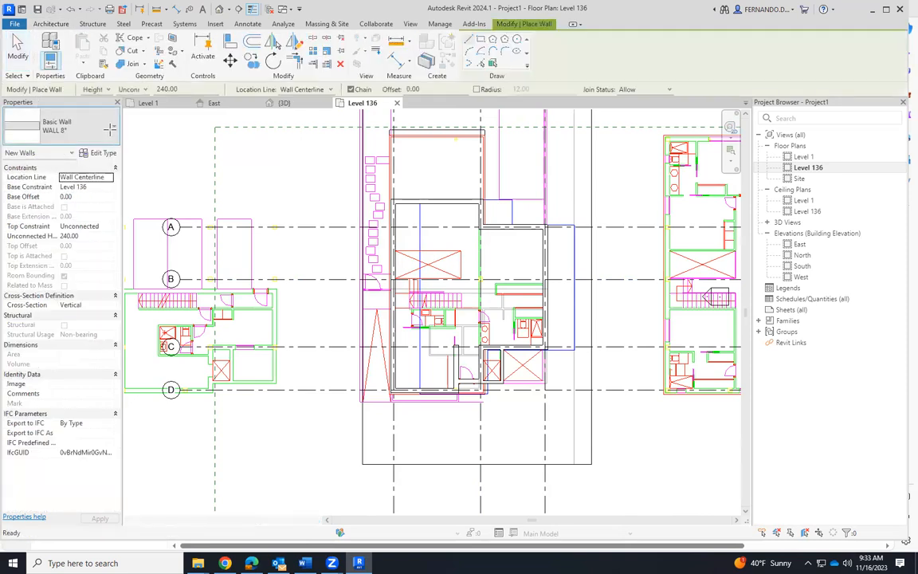
left_click(60, 126)
left_click(37, 215)
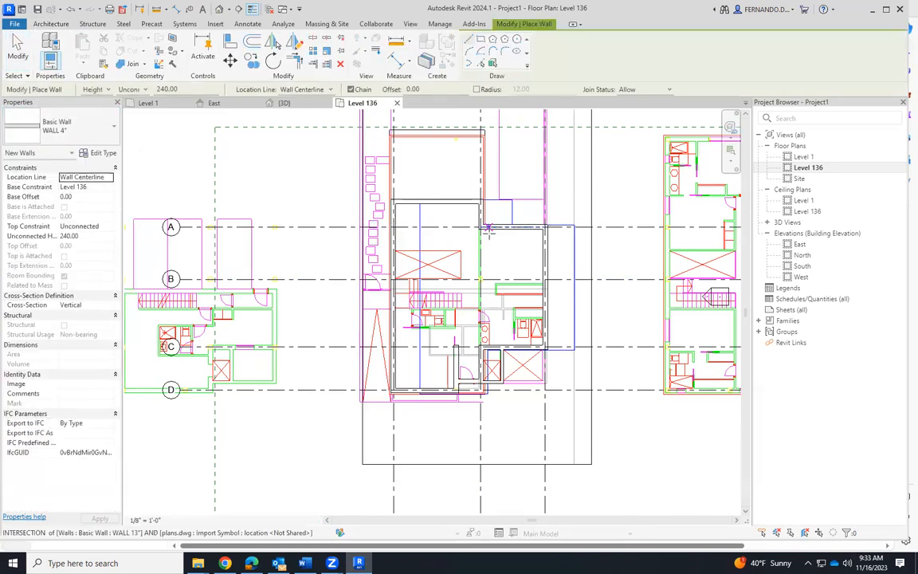
scroll(495, 230, "up", 3)
scroll(494, 229, "up", 3)
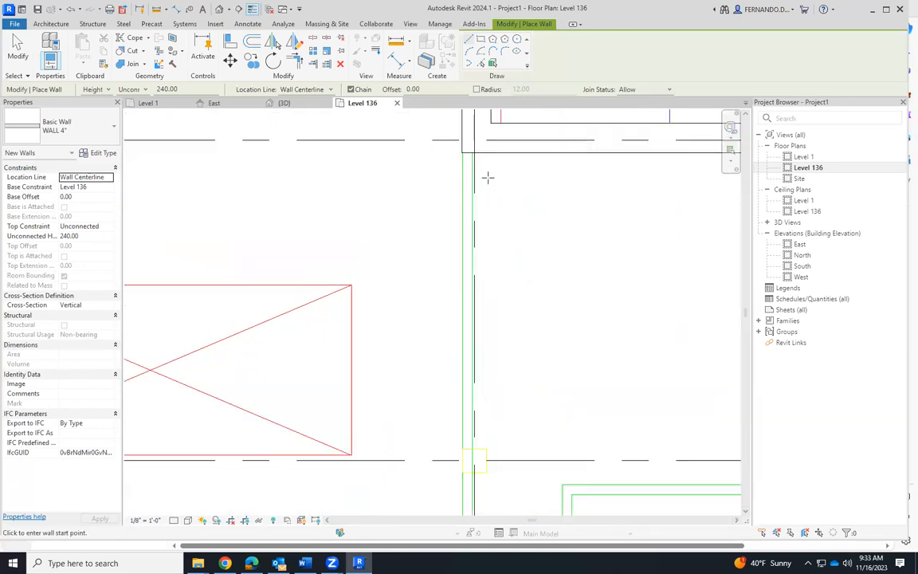
scroll(488, 179, "down", 5)
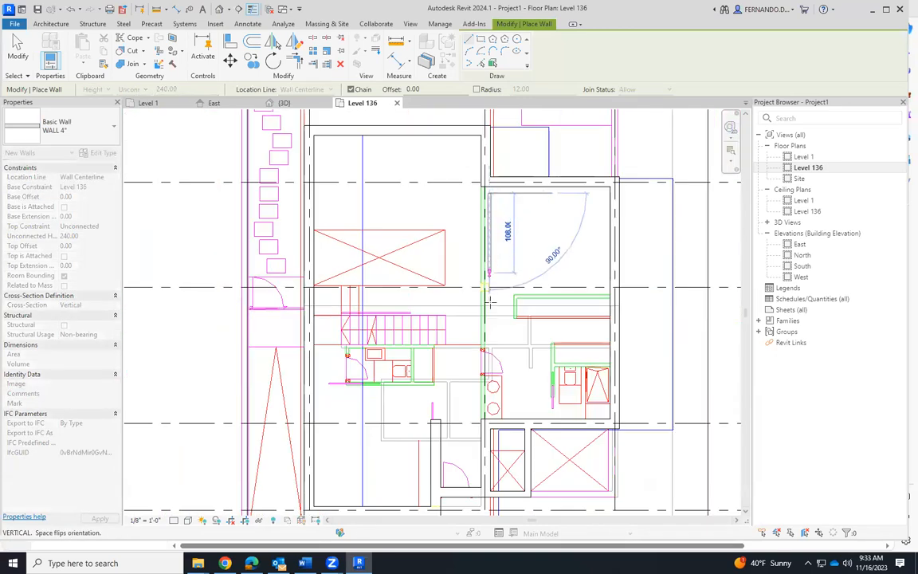
scroll(488, 404, "up", 3)
left_click(486, 406)
key("Escape")
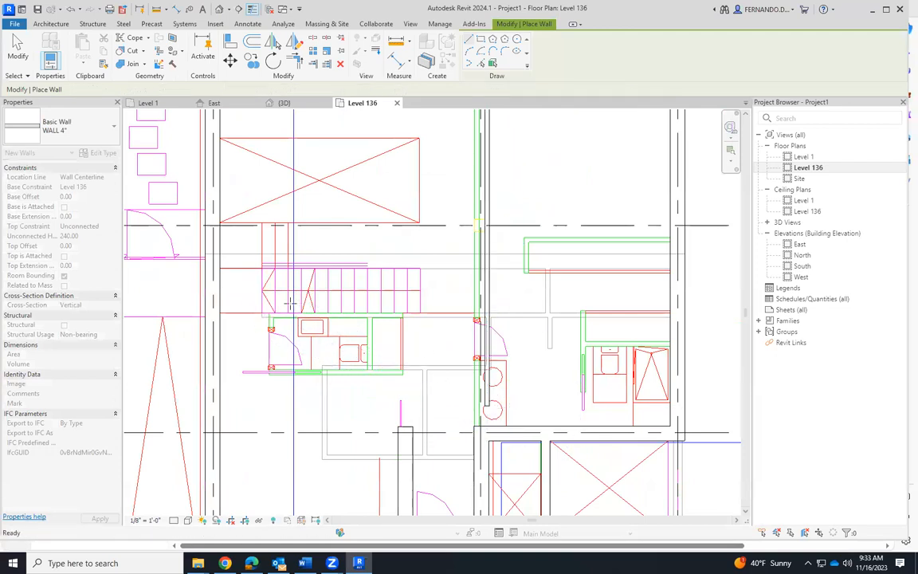
Step: Draw two horizontal WALL 4" partitions, one about 125 long across the lower stair flight and one just below the small toilet room
left_click(259, 302)
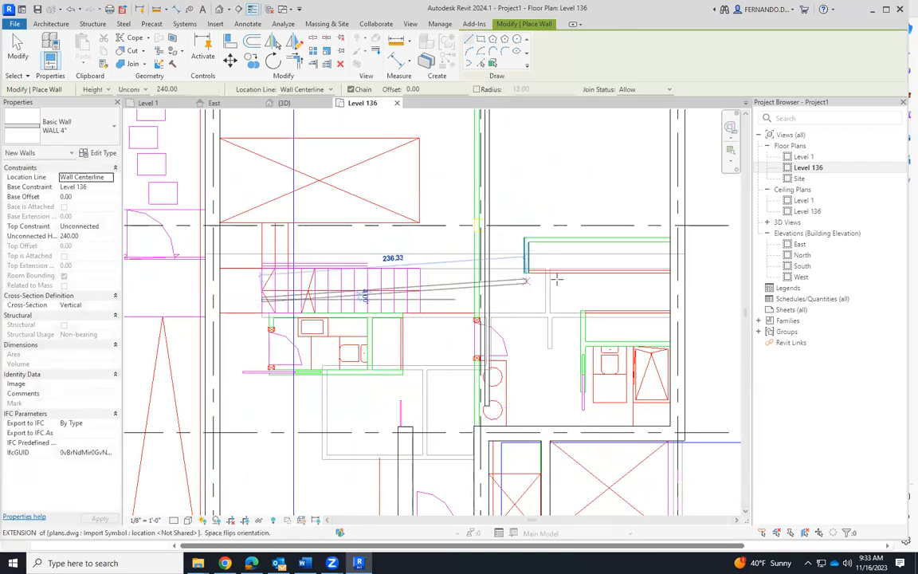
scroll(415, 300, "up", 2)
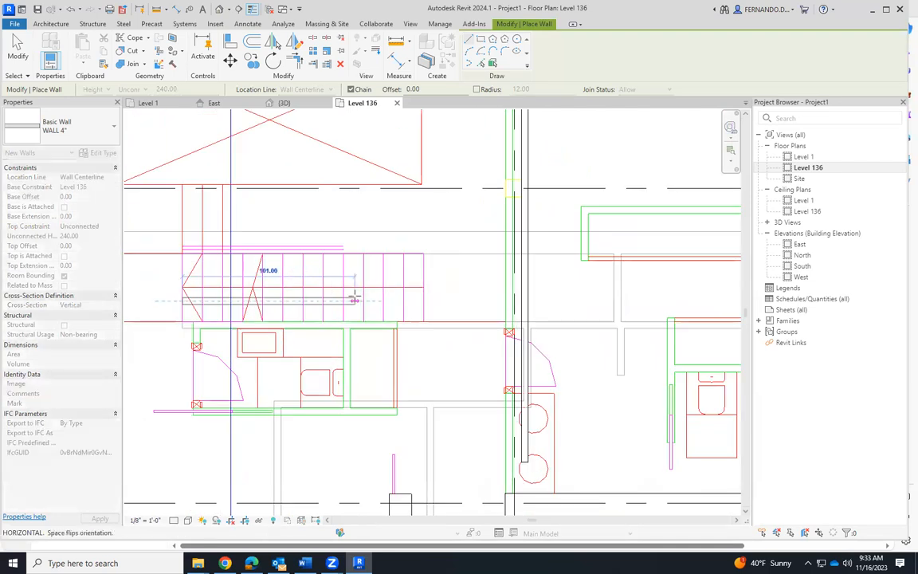
scroll(353, 299, "up", 2)
left_click(412, 302)
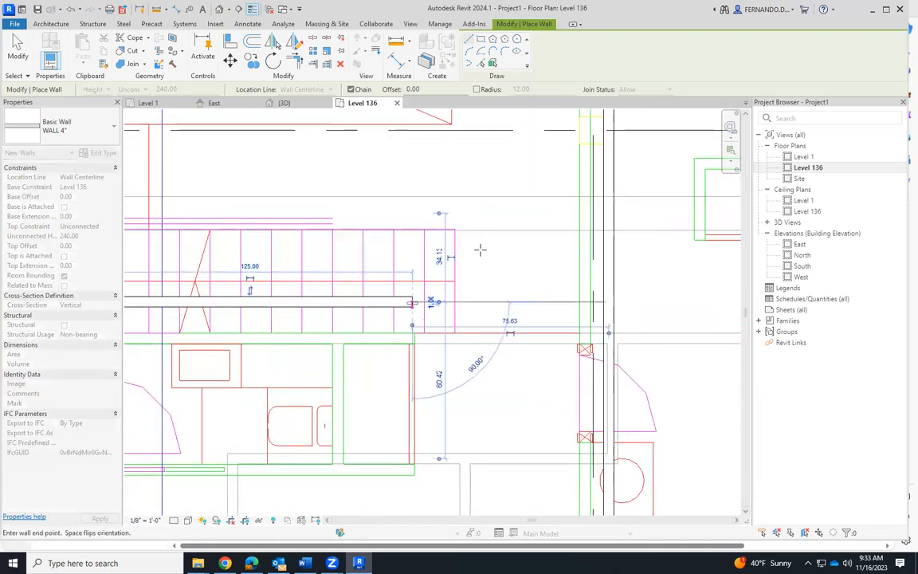
scroll(482, 286, "down", 3)
key("Escape")
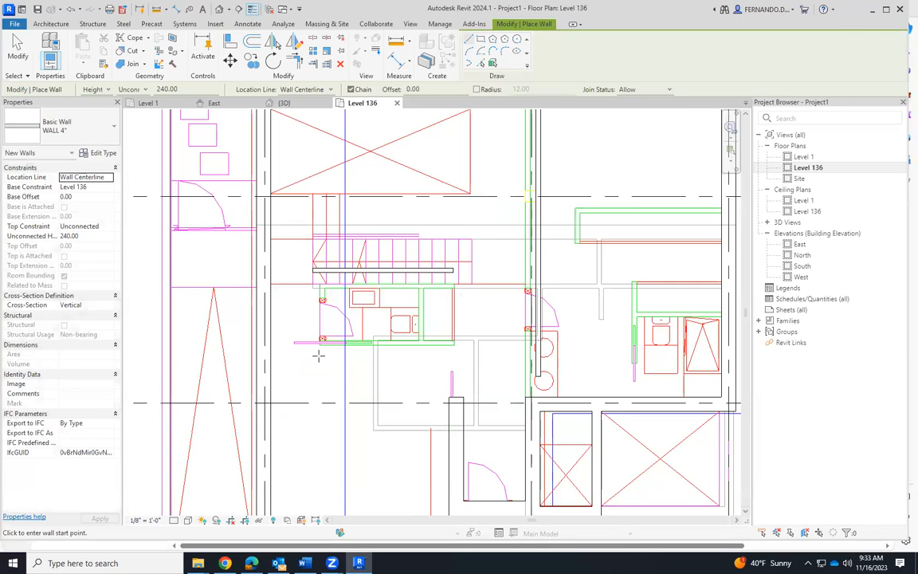
left_click(453, 355)
key("Escape")
Step: Draw a short vertical WALL 4" partition between the green CAD lines behind the toilet in the room below the stairs
scroll(420, 294, "up", 3)
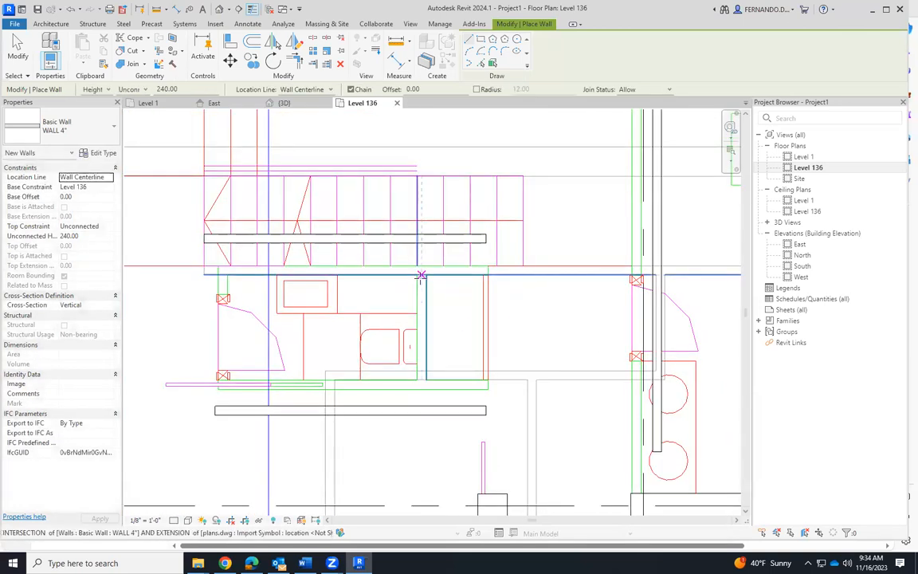
left_click(420, 280)
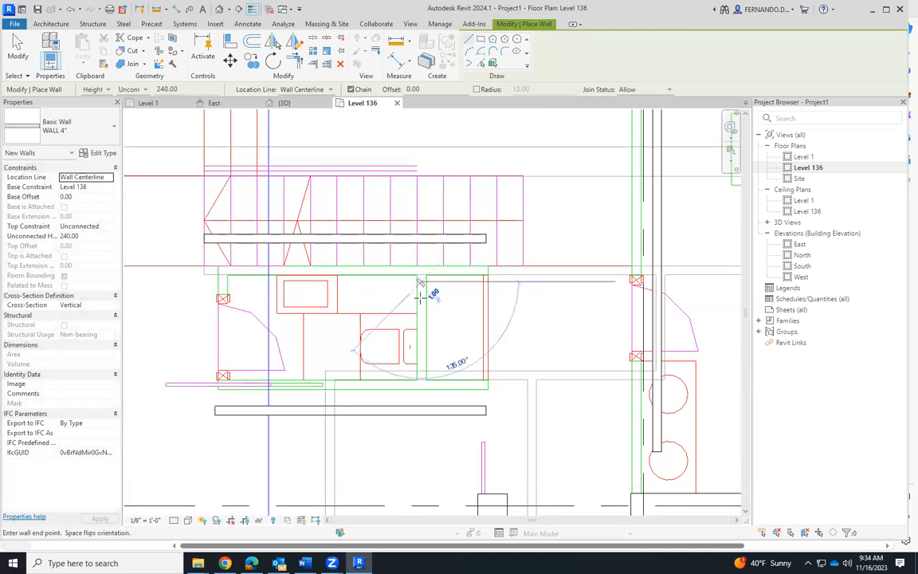
left_click(420, 363)
key("Escape")
scroll(326, 278, "down", 3)
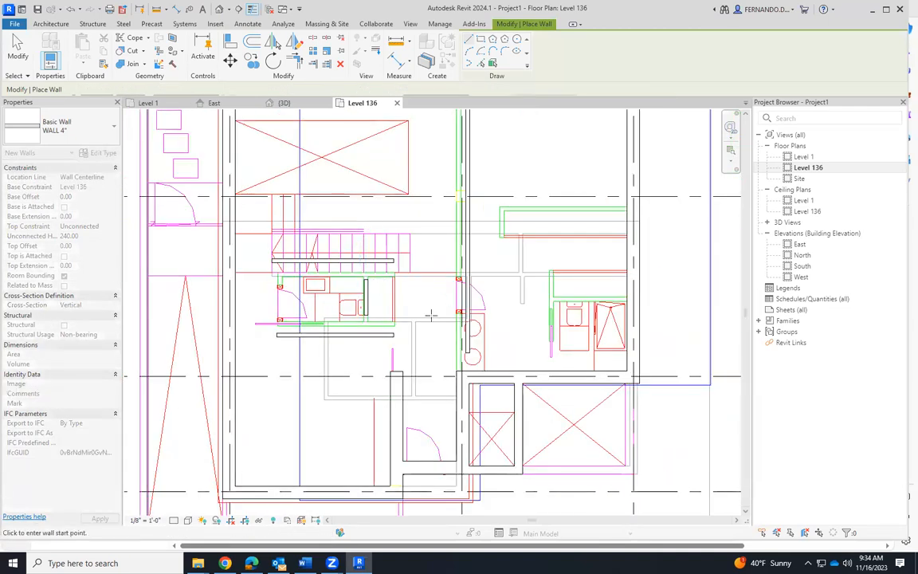
Step: Draw an L-shaped WALL 4" run around the green closet outline, with a 32 vertical leg and a horizontal leg reaching the 13" wall
scroll(426, 316, "down", 2)
scroll(486, 206, "up", 2)
scroll(441, 283, "up", 2)
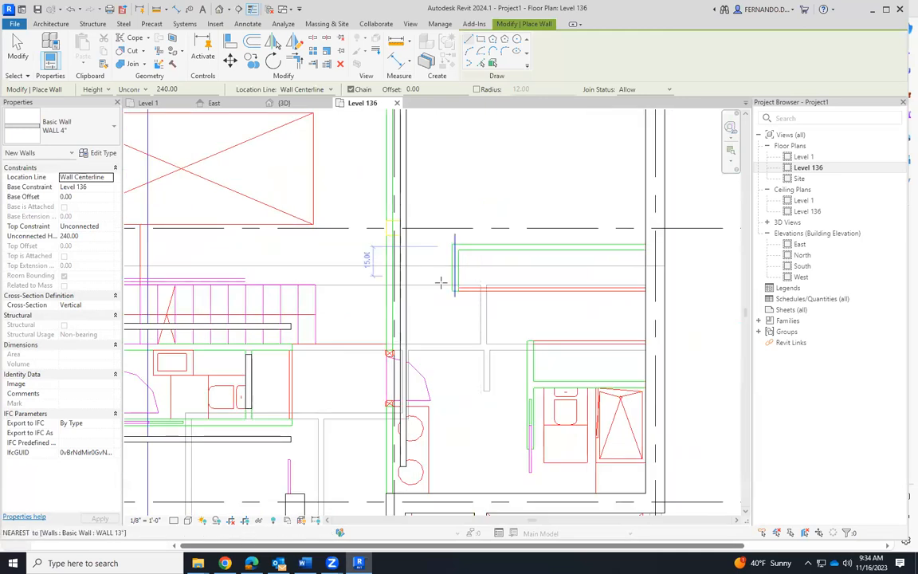
left_click(435, 291)
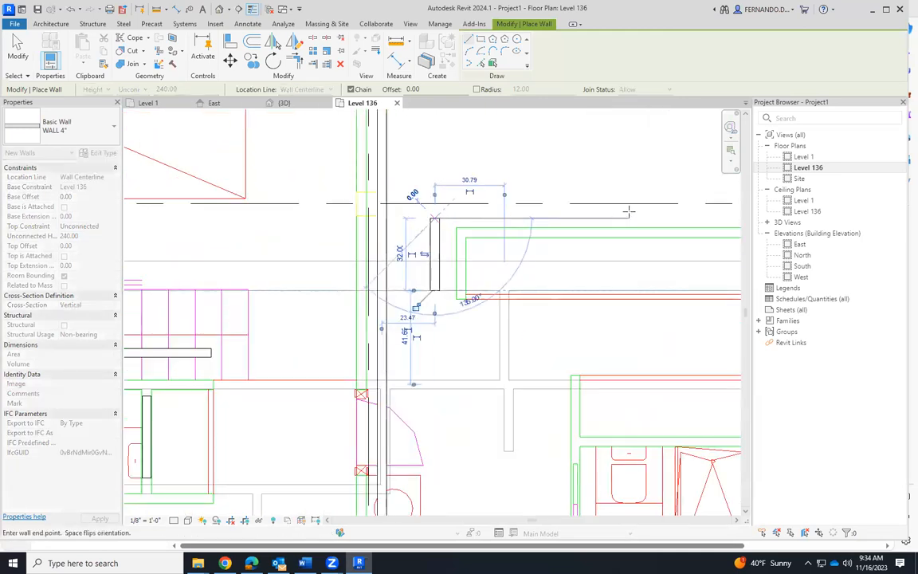
scroll(394, 247, "down", 2)
left_click(424, 229)
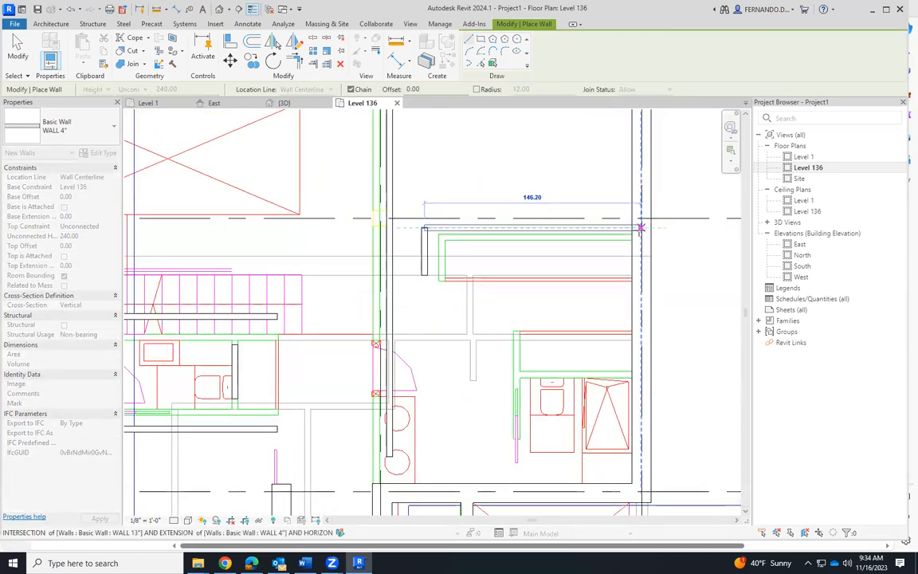
left_click(641, 228)
Step: Draw a vertical WALL 4" partition about 112 long beside the shower bathroom's green CAD line, ending at the lower 13" wall
scroll(522, 281, "down", 2)
scroll(492, 334, "up", 3)
left_click(522, 285)
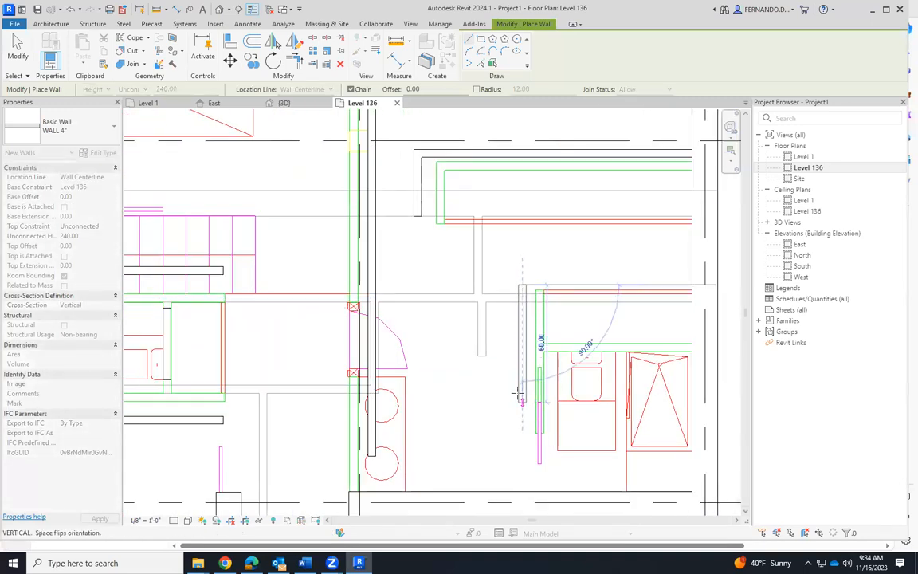
scroll(518, 407, "down", 2)
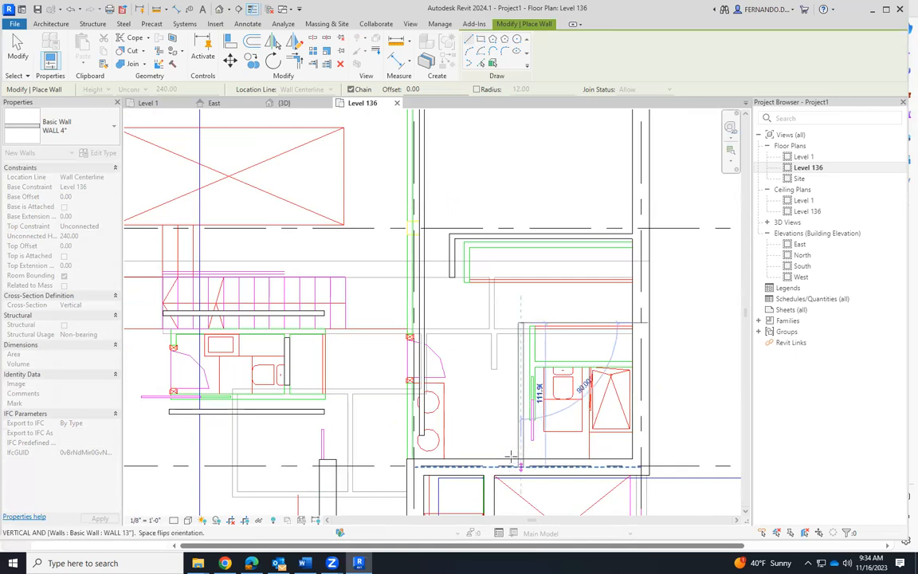
left_click(511, 456)
Step: Draw a horizontal WALL 4" partition above the toilet and shower, running to the 13" exterior wall
scroll(549, 358, "up", 2)
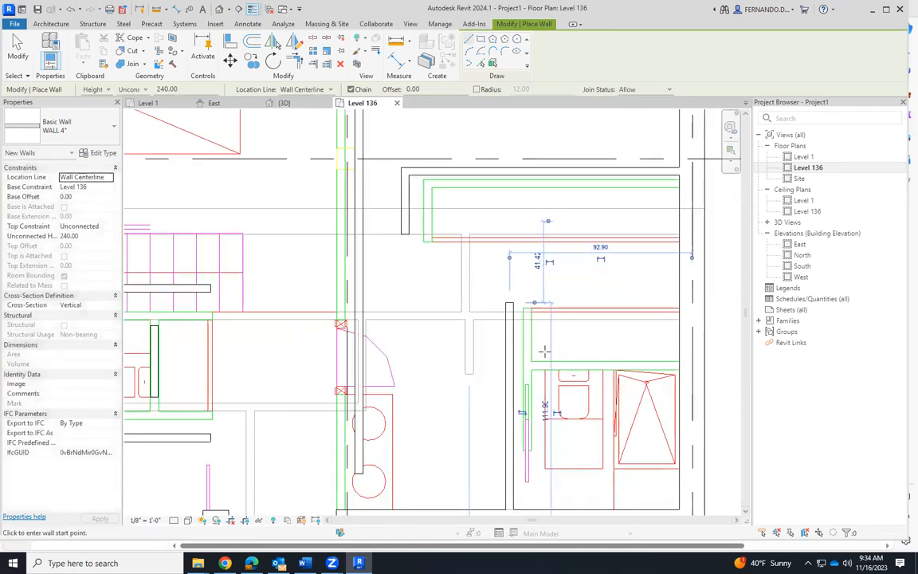
left_click(544, 351)
left_click(680, 351)
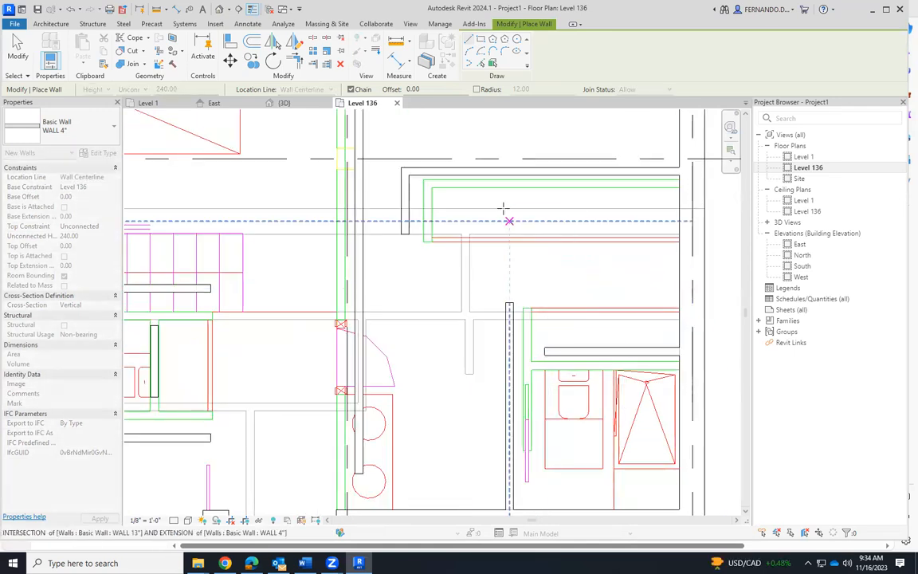
key("Escape")
Step: Align the shower bathroom's horizontal and vertical WALL 4" partitions with their green CAD wall lines
left_click(229, 41)
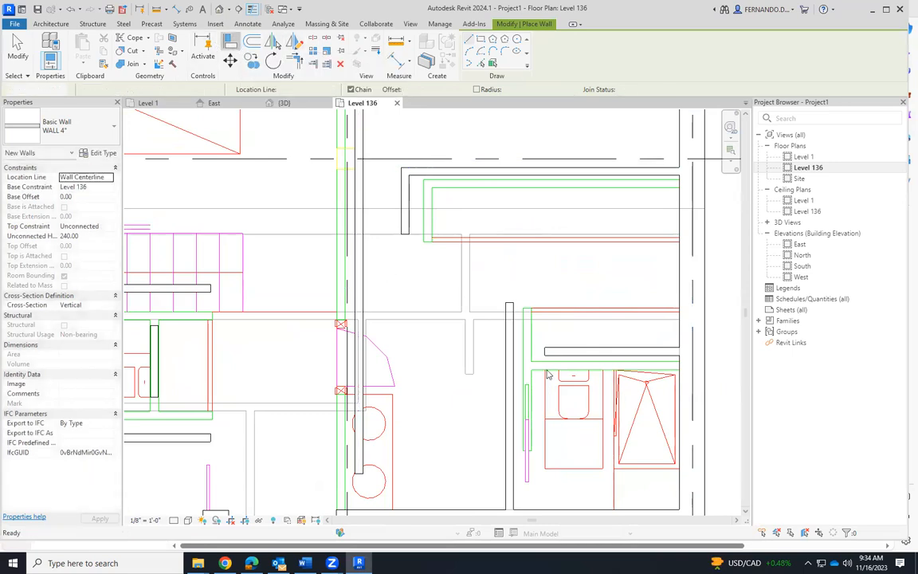
scroll(570, 382, "up", 5)
left_click(591, 307)
left_click(592, 265)
left_click(374, 309)
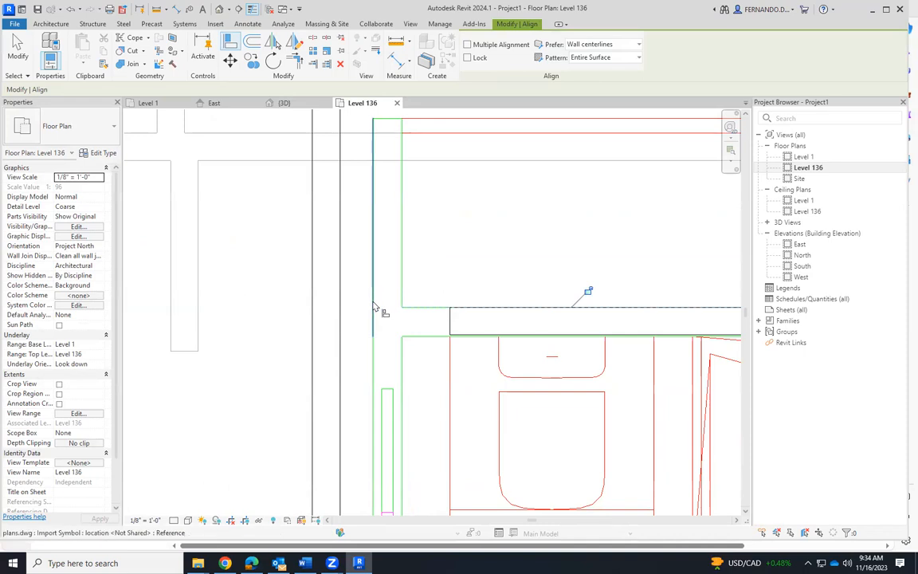
left_click(312, 330)
Step: Align both legs of the L-shaped WALL 4" closet run with the outer green CAD lines
scroll(416, 428, "down", 2)
scroll(449, 307, "up", 4)
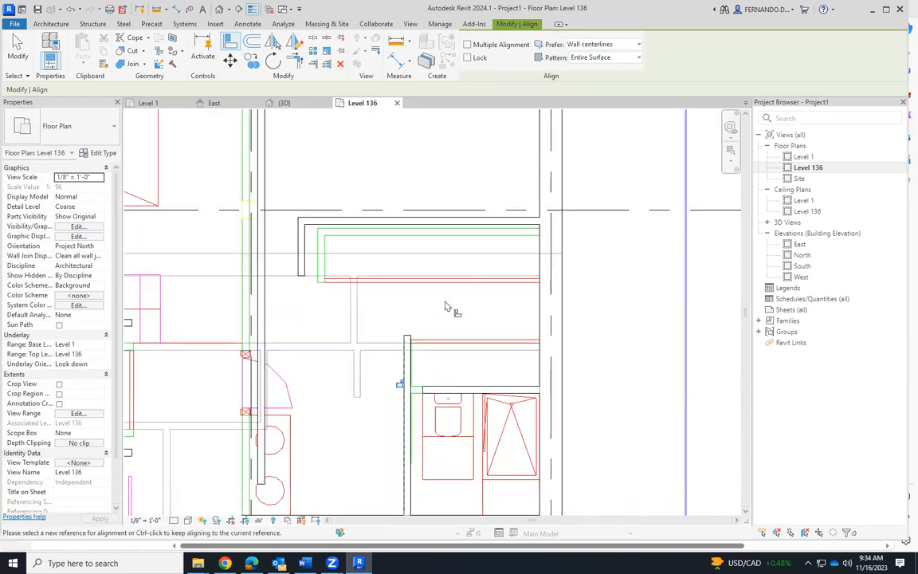
left_click(373, 201)
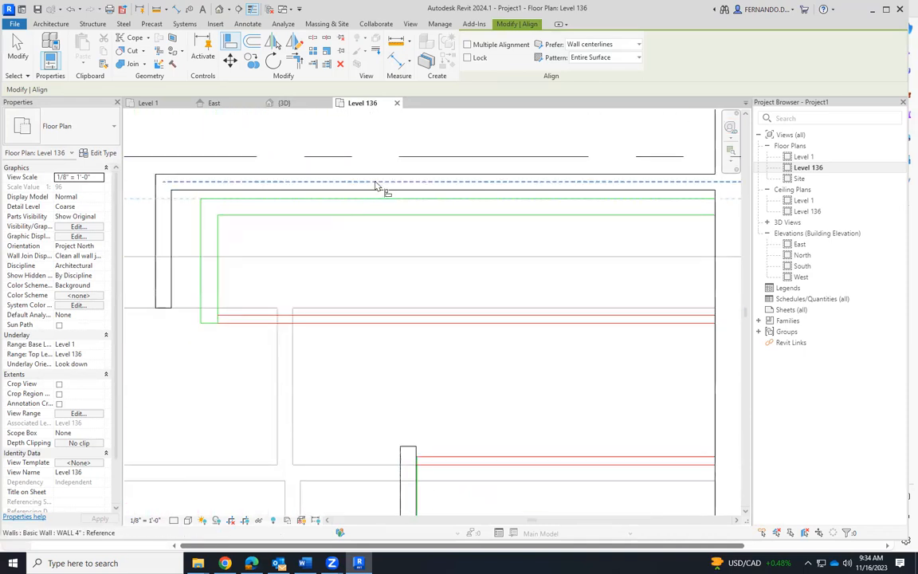
left_click(381, 175)
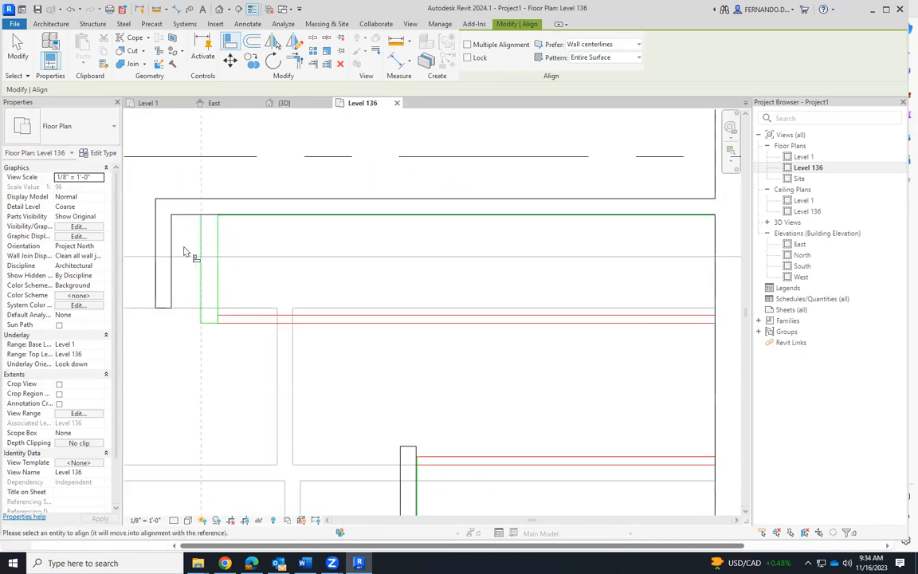
scroll(527, 225, "down", 3)
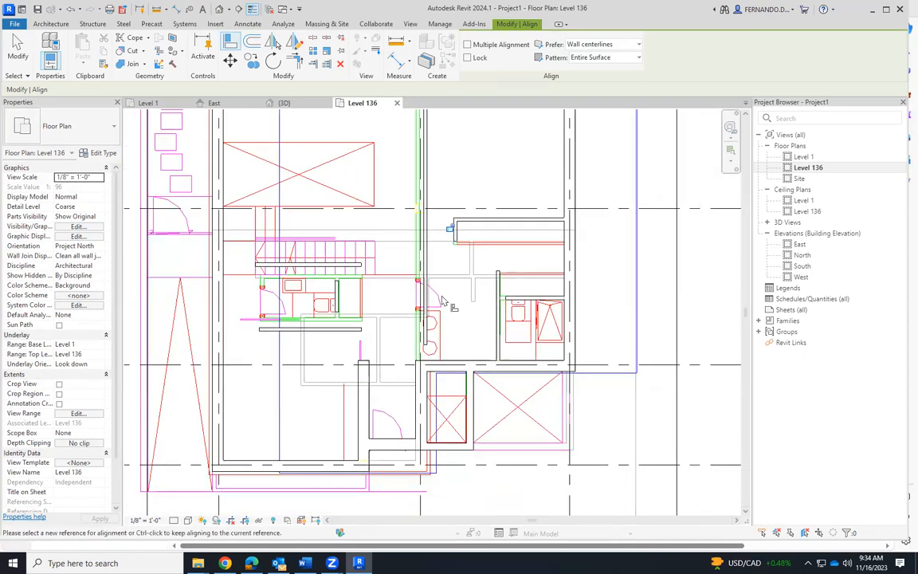
Step: Align the two horizontal WALL 4" partitions with the lower and upper green CAD lines of the toilet room below the stairs
scroll(261, 335, "up", 3)
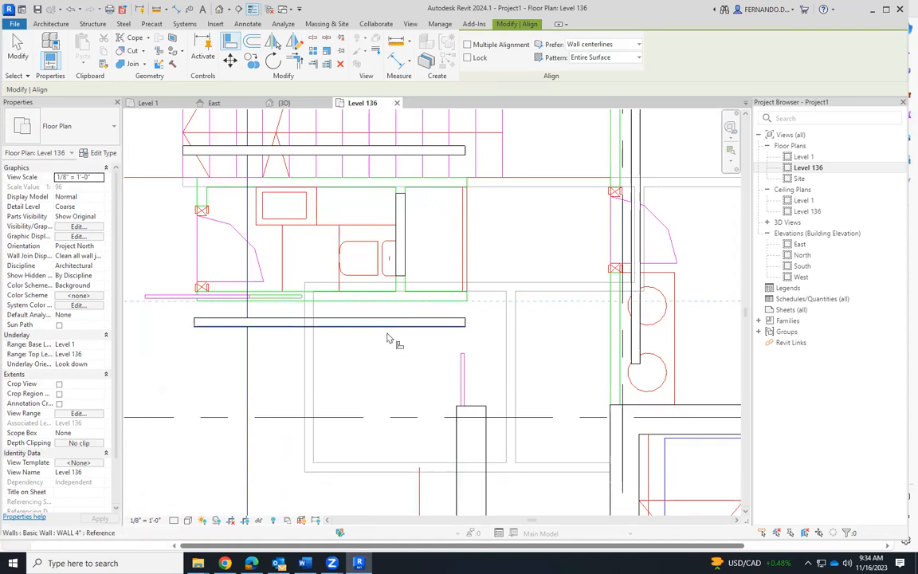
left_click(390, 324)
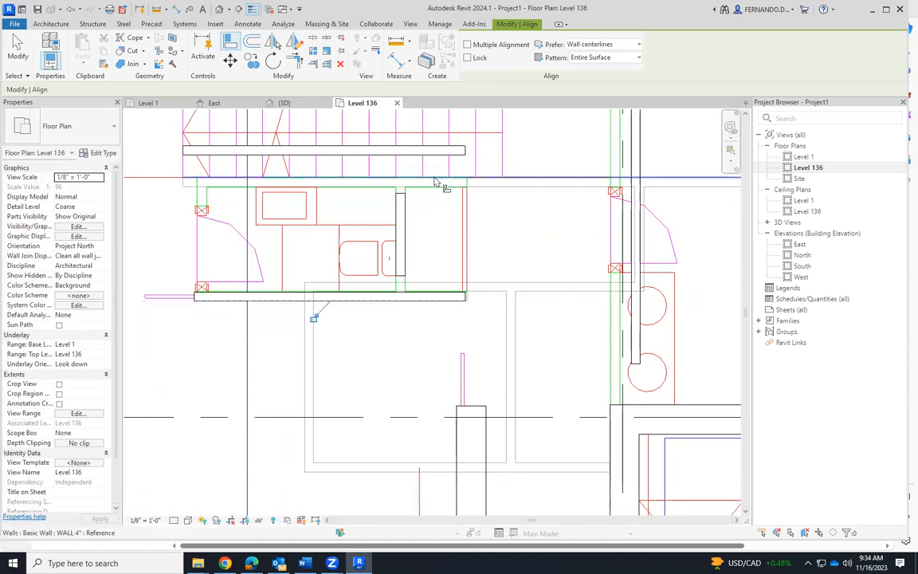
scroll(478, 187, "up", 3)
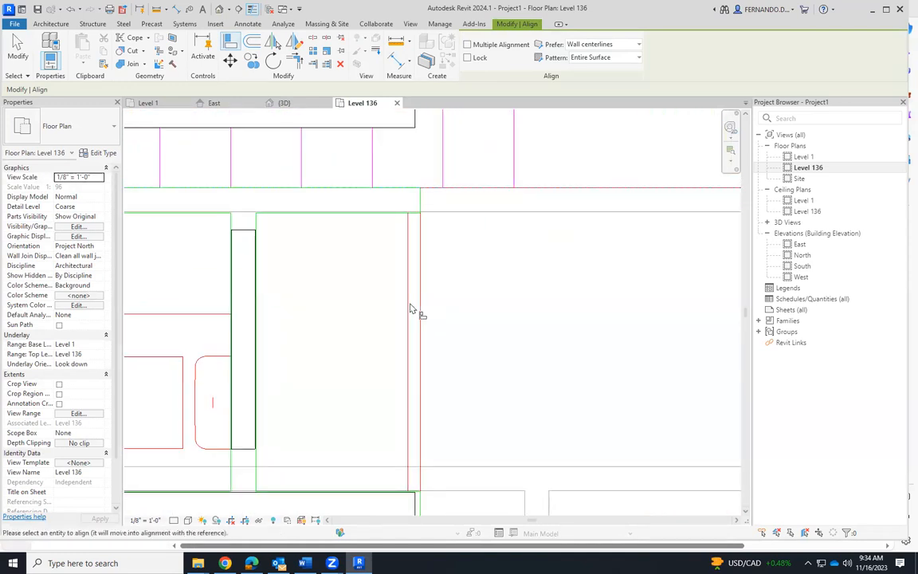
scroll(414, 199, "up", 2)
left_click(404, 200)
scroll(430, 266, "down", 4)
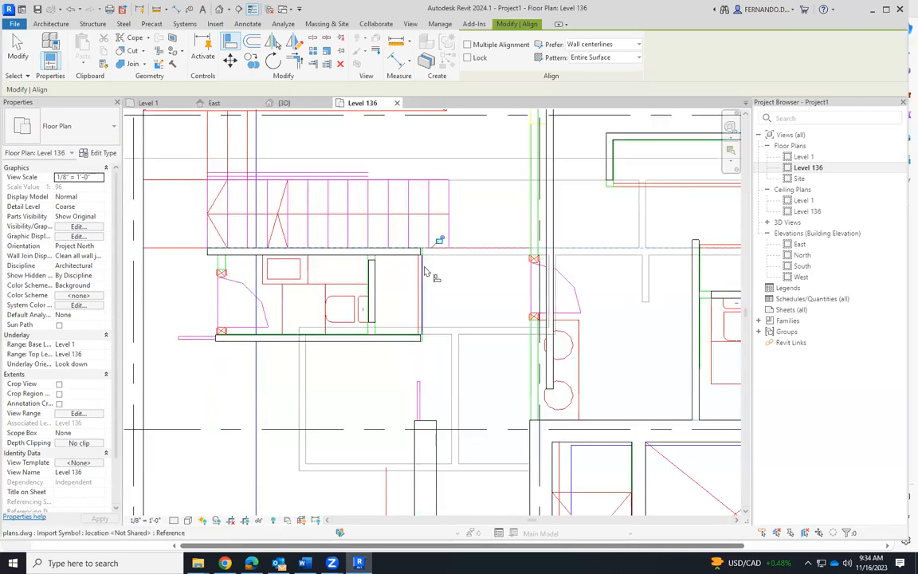
Step: Align the long vertical WALL 4" partition near grid 2 with the green CAD wall line
scroll(470, 239, "up", 4)
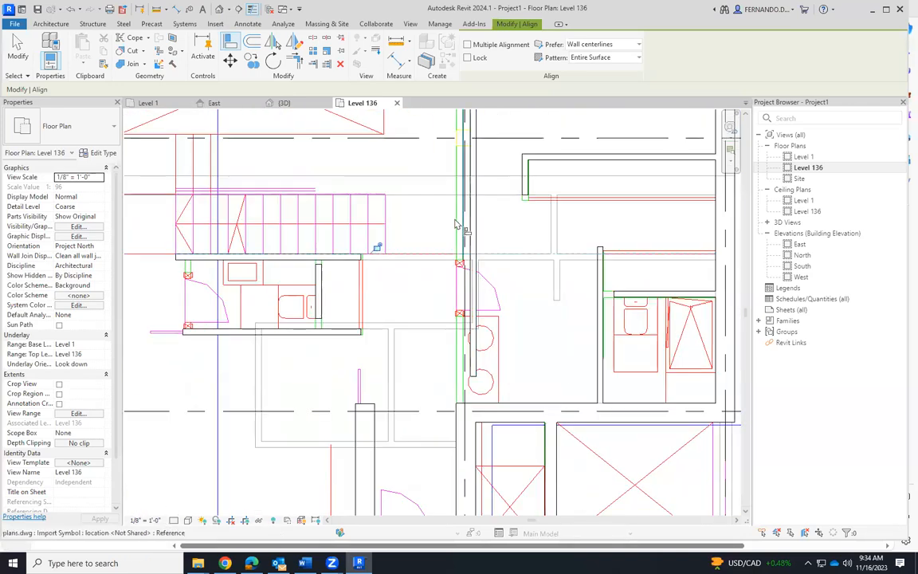
left_click(476, 239)
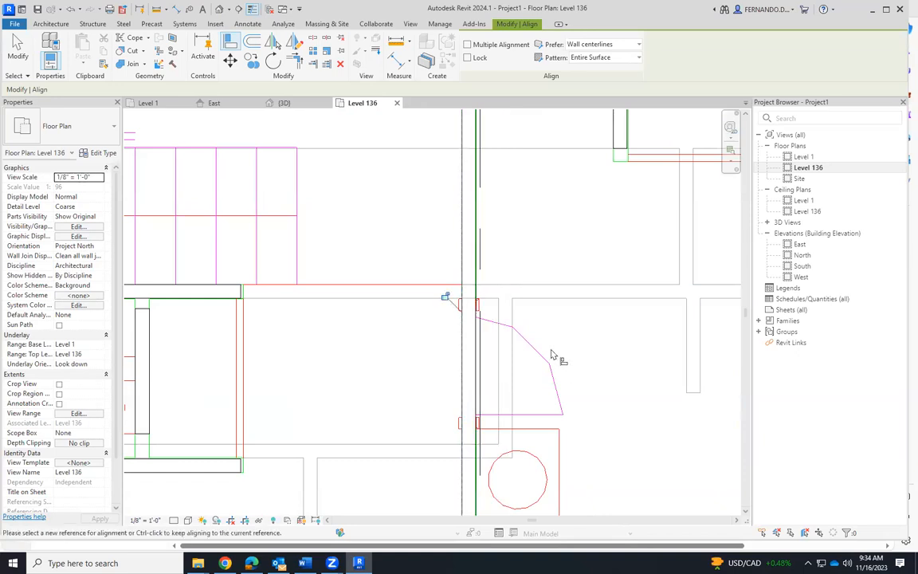
scroll(518, 386, "down", 3)
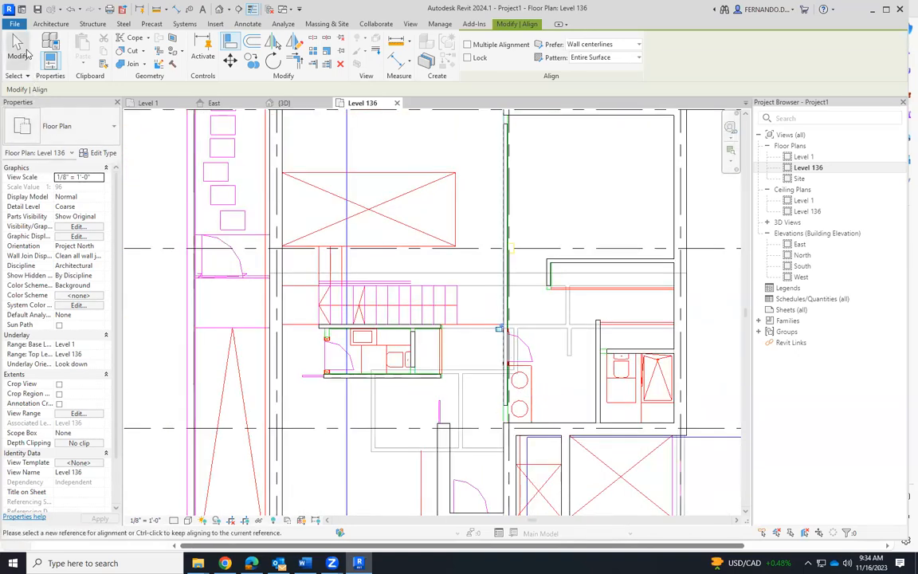
Step: Extend the lower end of the long vertical WALL 4" partition past the vanity to meet the 13" wall
left_click(26, 52)
scroll(480, 405, "up", 2)
left_click(513, 403)
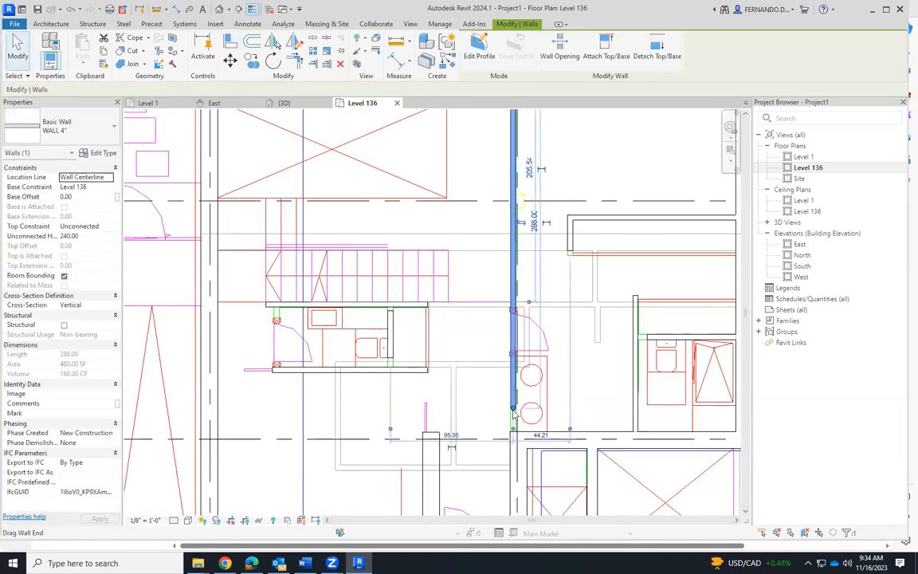
left_click_drag(513, 411, 515, 442)
scroll(477, 368, "down", 2)
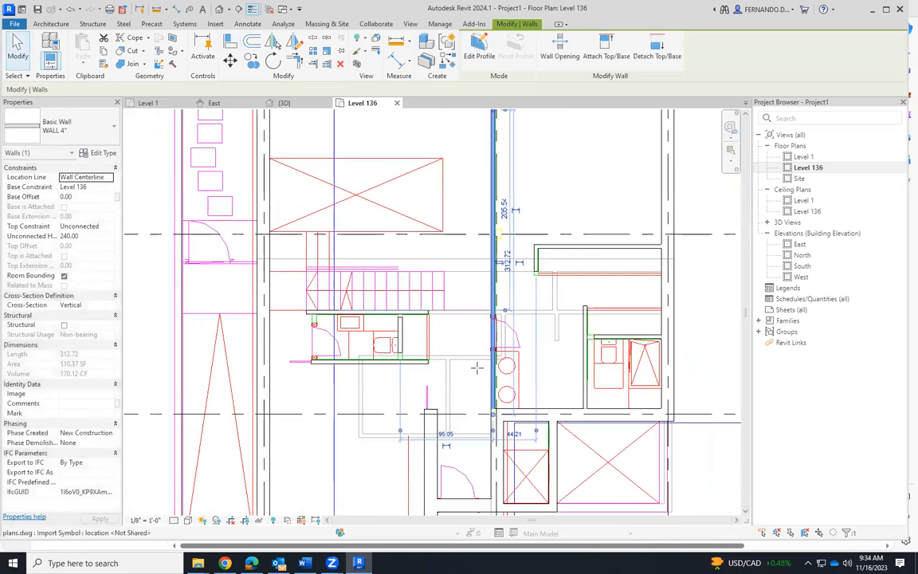
Step: Extend the free end of the horizontal WALL 4" above the toilet and shower to join the bathroom's vertical partition
scroll(574, 326, "up", 2)
scroll(466, 322, "down", 1)
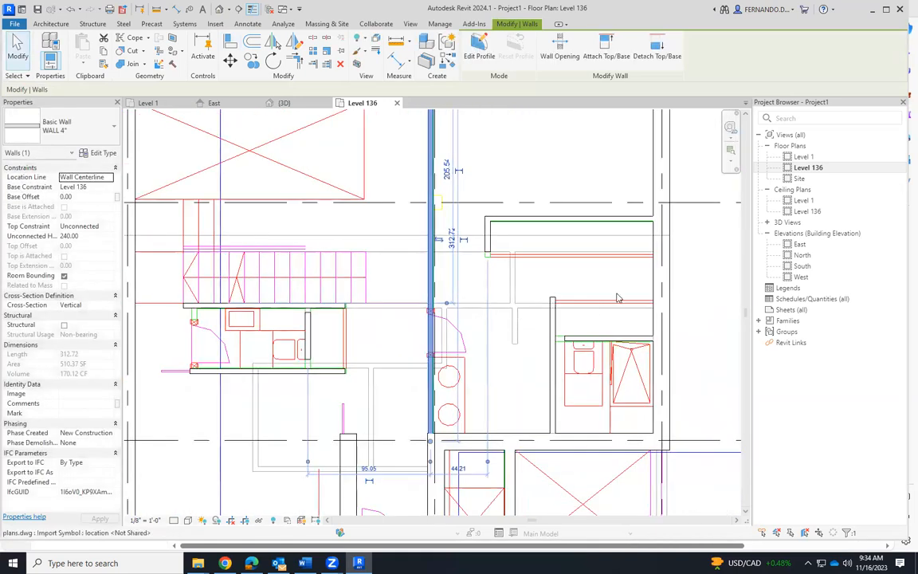
scroll(612, 303, "up", 2)
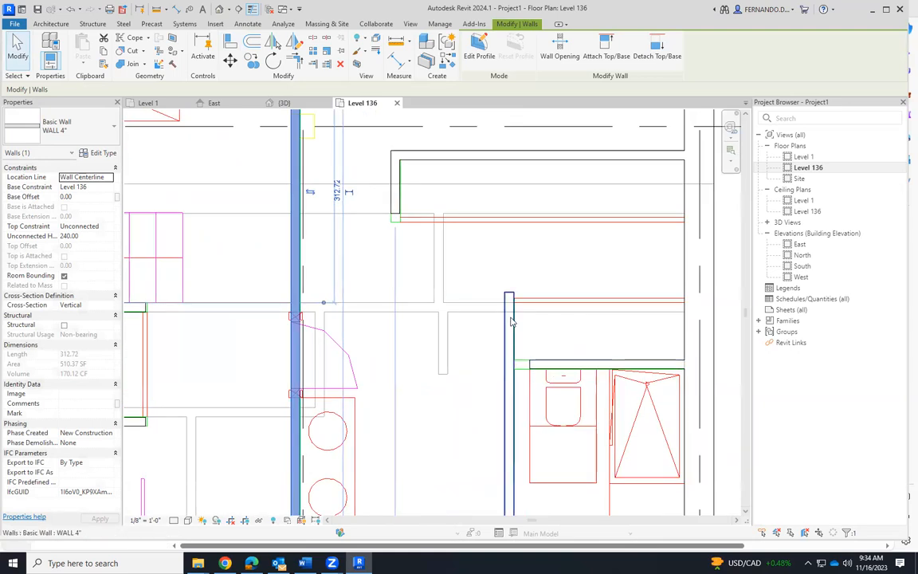
left_click(536, 369)
left_click_drag(530, 364, 509, 365)
scroll(452, 350, "down", 1)
Step: Align the closet leg's lower end and the shower bathroom partition's upper end with the ends of their CAD wall lines
scroll(417, 256, "up", 2)
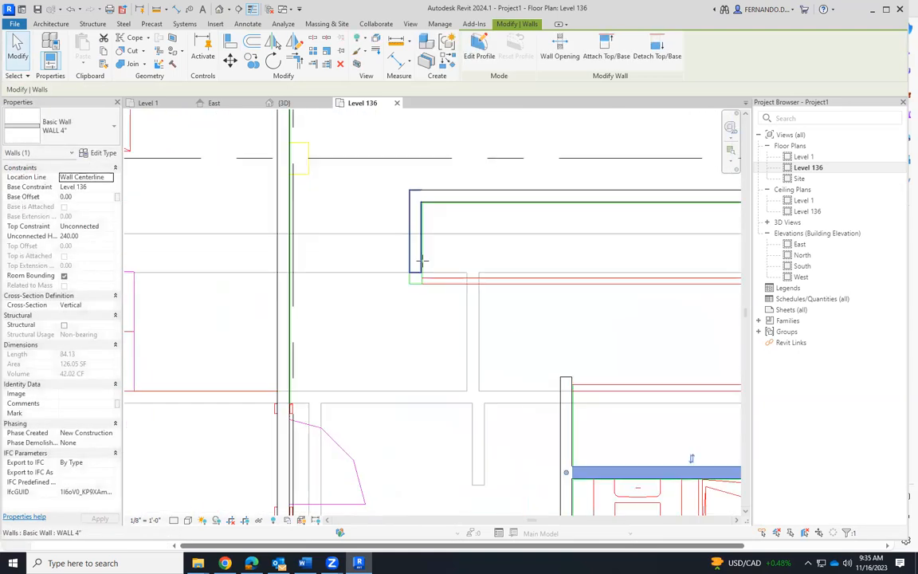
key("a")
key("l")
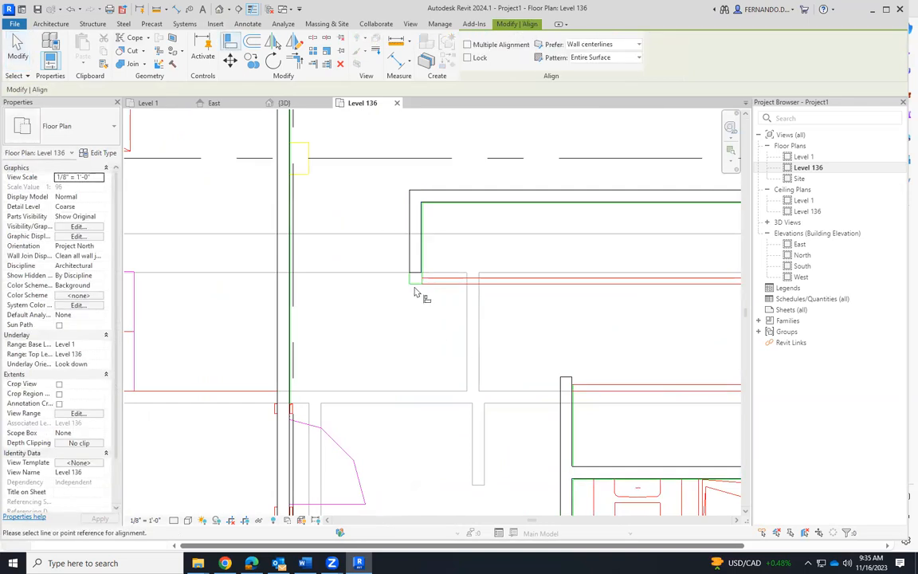
scroll(570, 386, "up", 3)
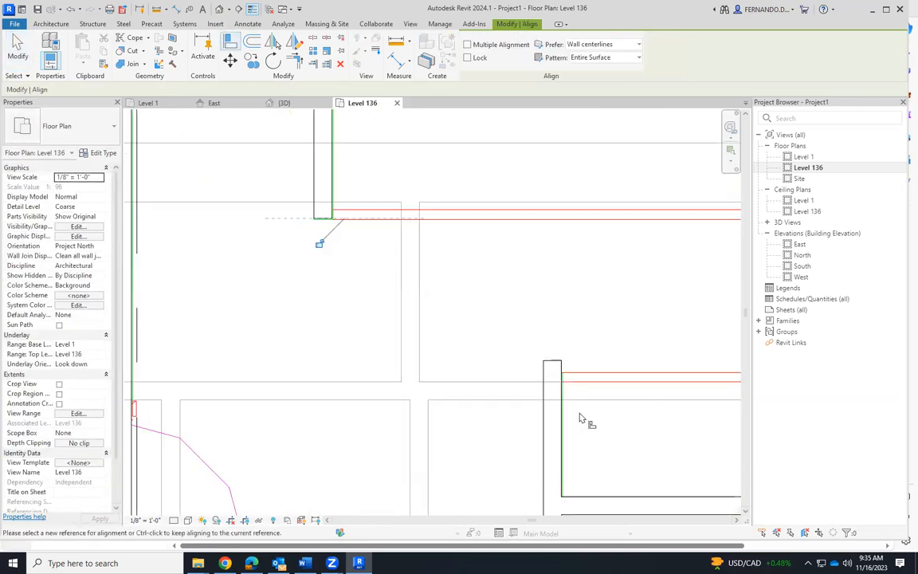
left_click(543, 349)
scroll(558, 362, "down", 5)
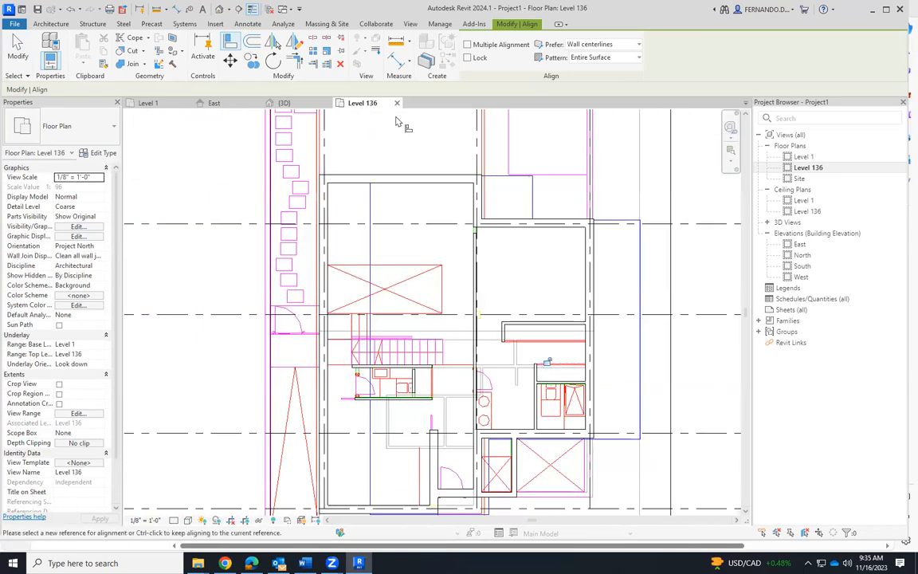
Step: Extend both ends of the vertical WALL 4" behind the toilet below the stairs to meet the bathroom's horizontal walls
scroll(374, 371, "up", 4)
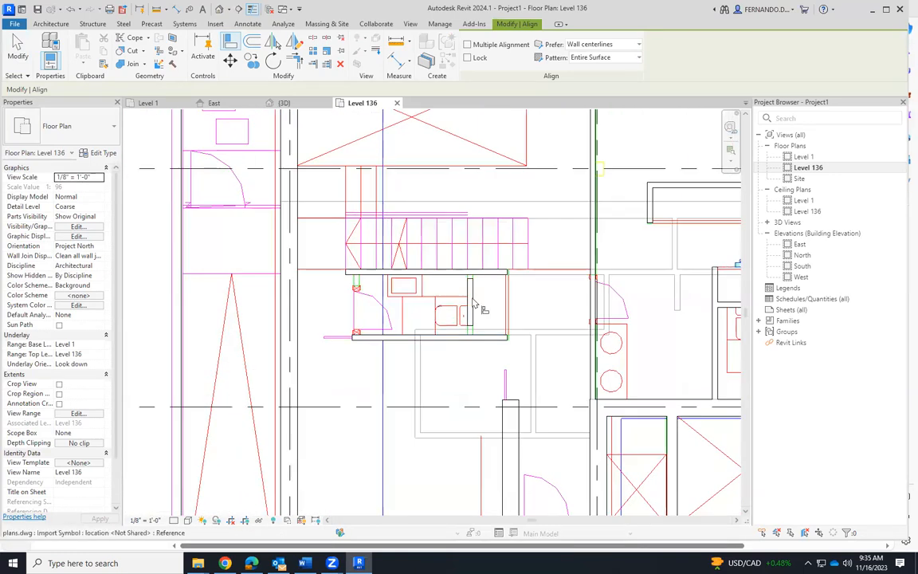
scroll(478, 322, "up", 2)
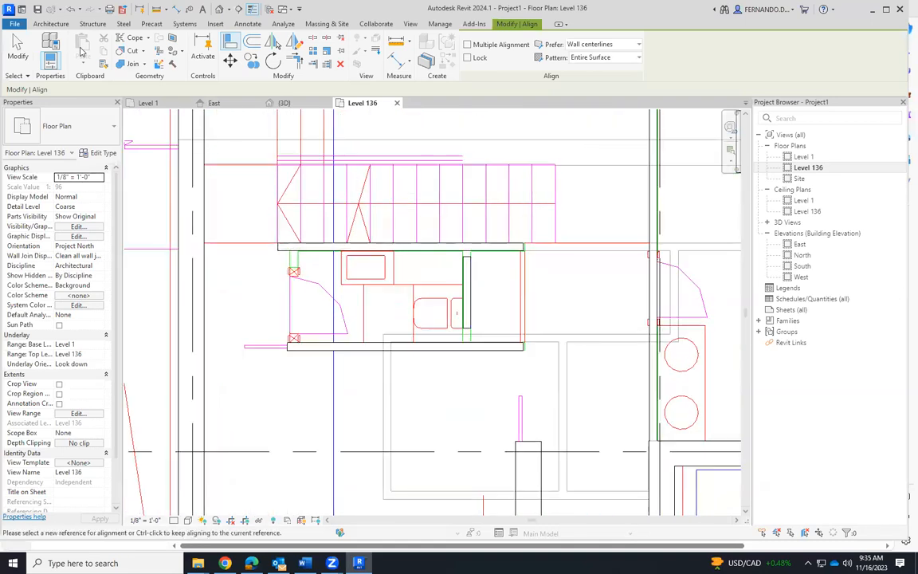
left_click(16, 43)
left_click(466, 291)
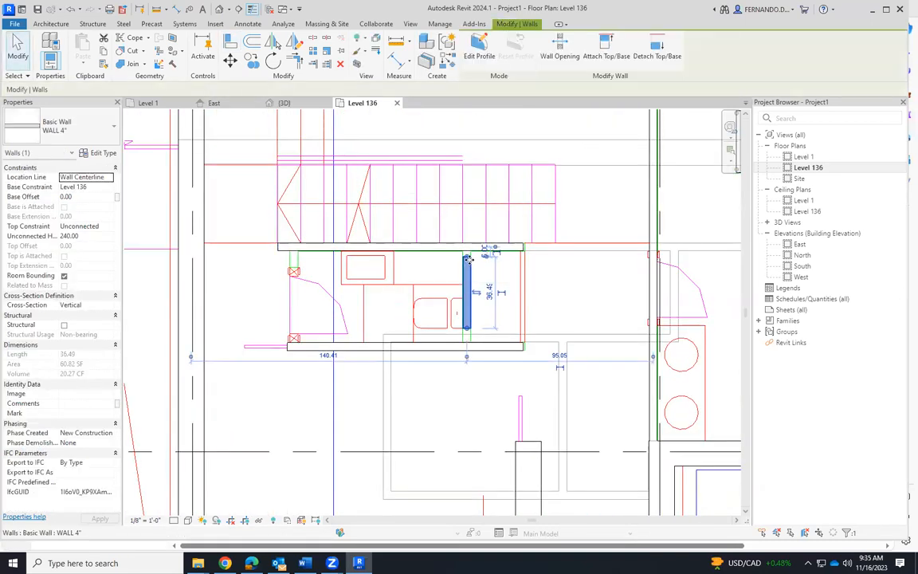
scroll(468, 258, "up", 1)
left_click_drag(468, 258, 467, 244)
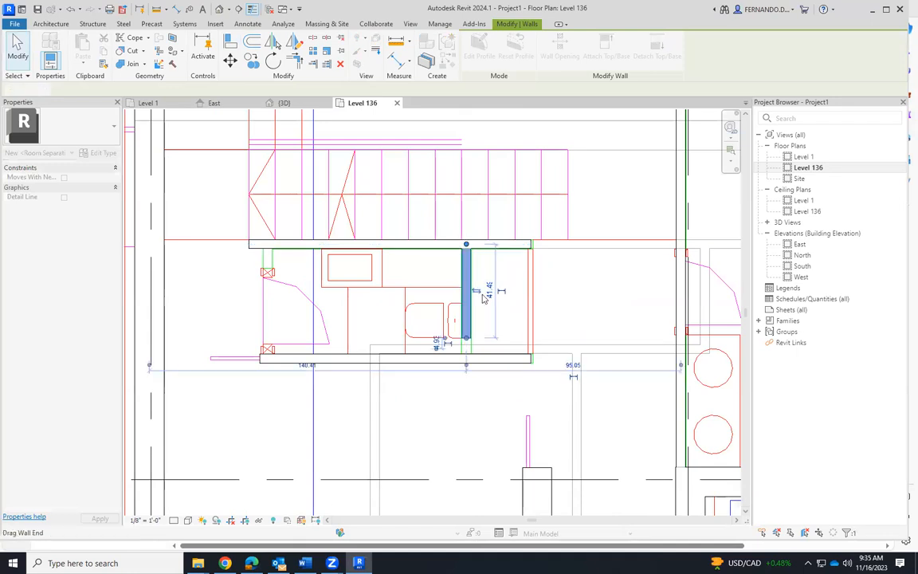
left_click_drag(467, 339, 467, 356)
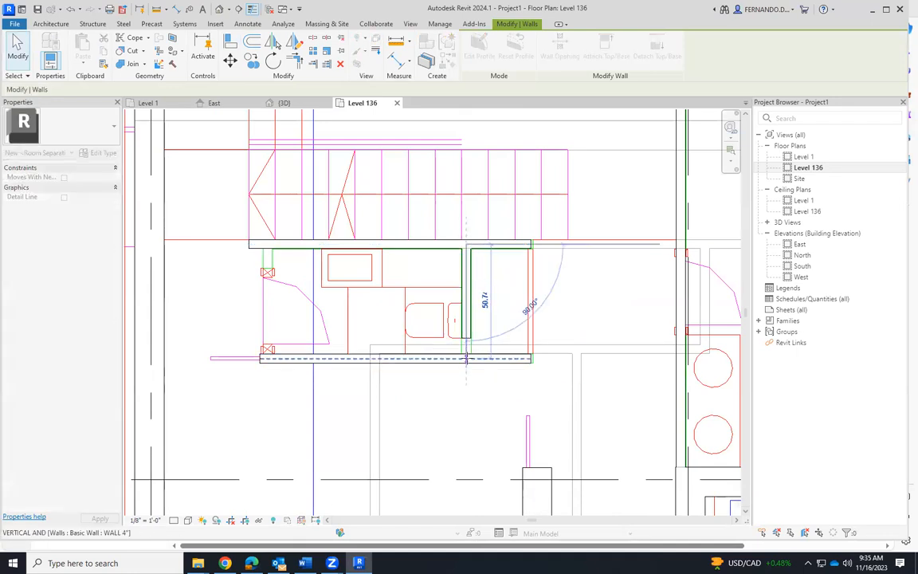
left_click(430, 433)
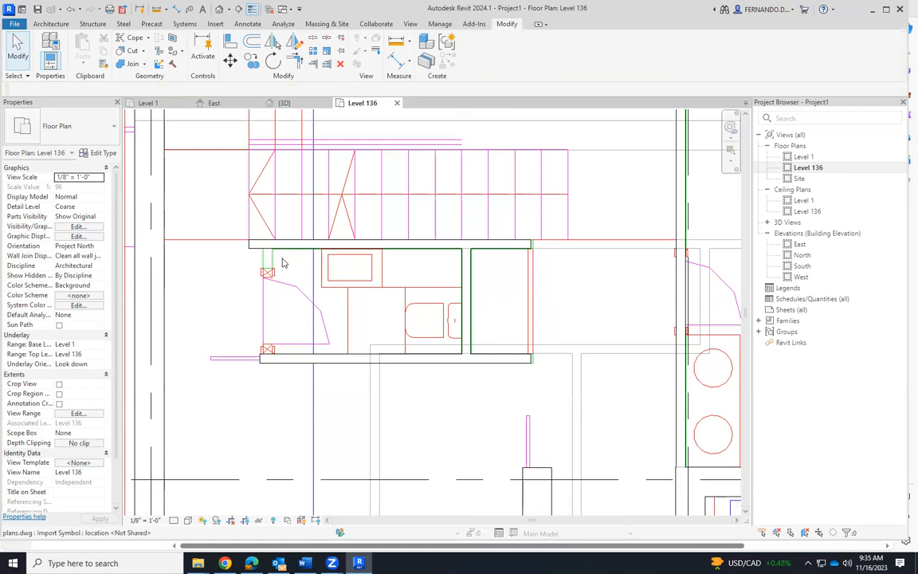
Step: Copy the vertical WALL 4" behind the toilet to the CAD wall line at the bathroom's door side
left_click(472, 283)
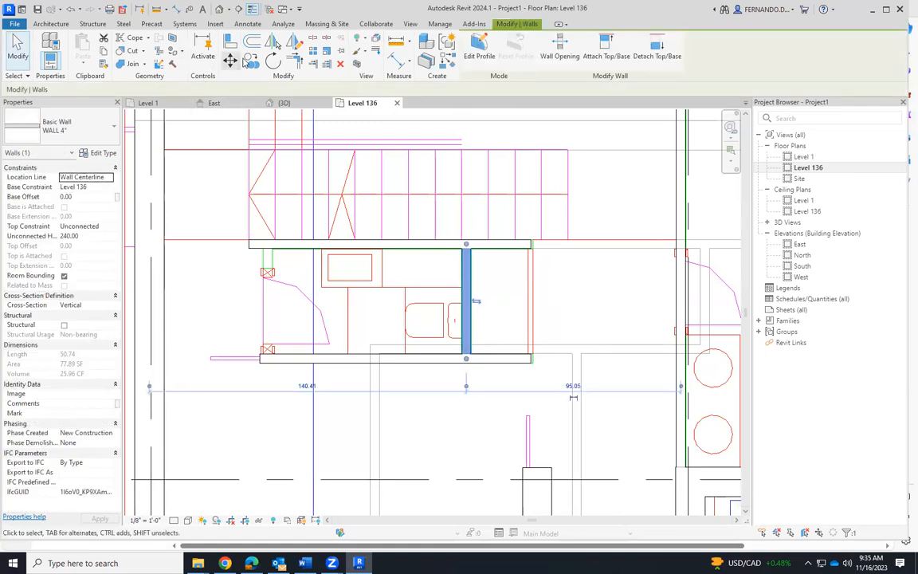
left_click(252, 61)
left_click(462, 246)
left_click(268, 252)
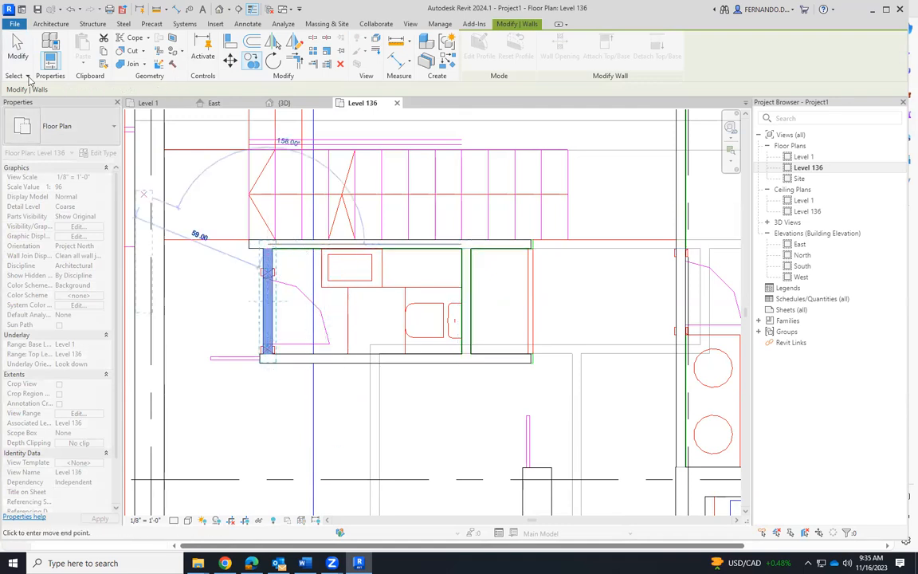
key("Escape")
Step: Hide the imported plans.dwg drawing in the Level 136 floor plan
scroll(299, 322, "down", 4)
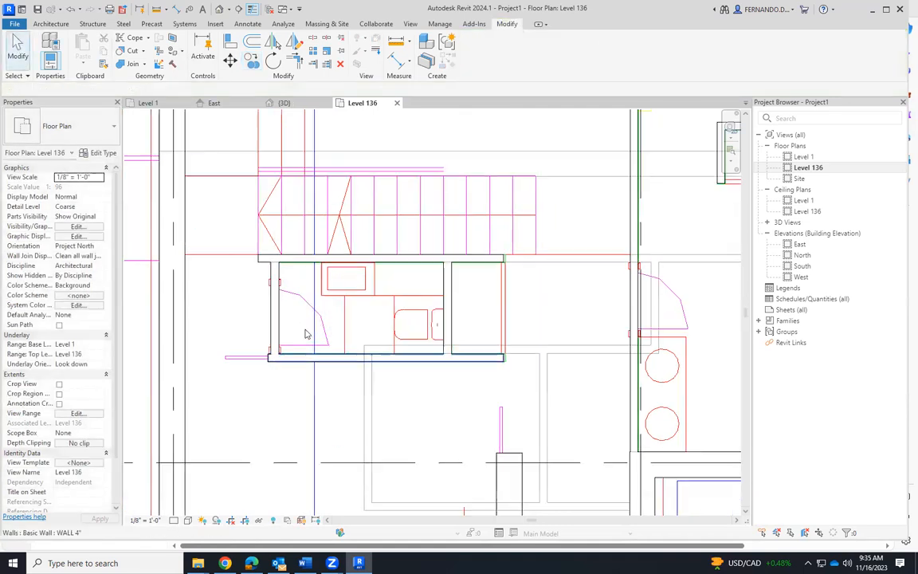
scroll(467, 359, "down", 3)
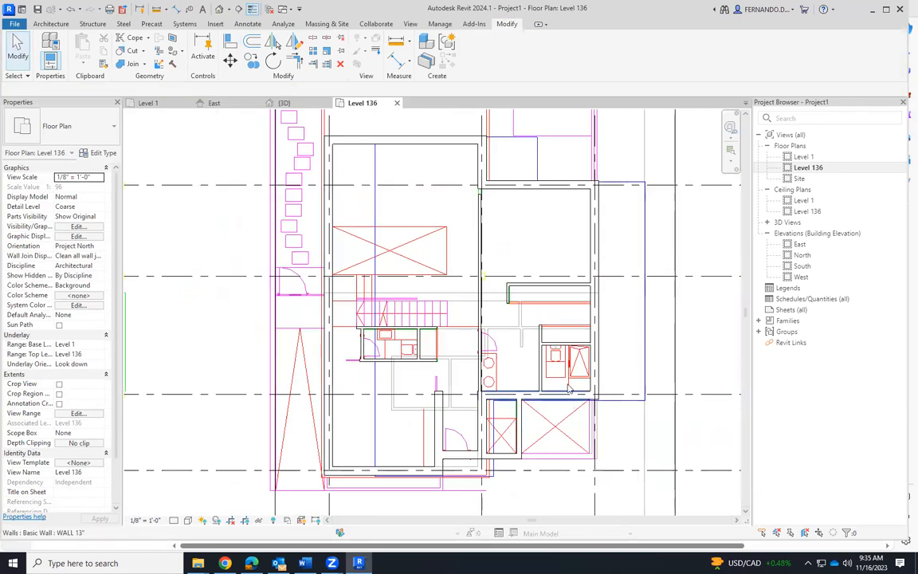
scroll(519, 364, "up", 2)
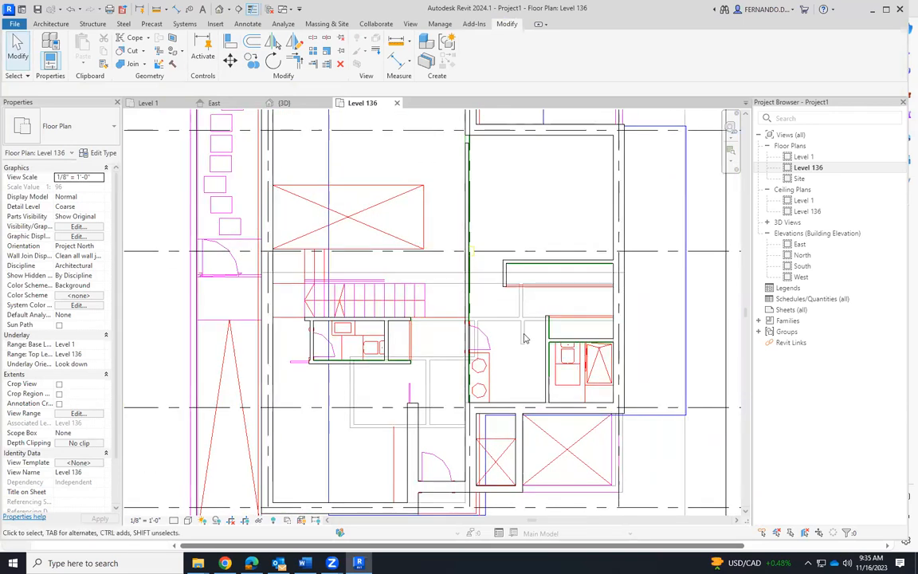
scroll(519, 328, "down", 5)
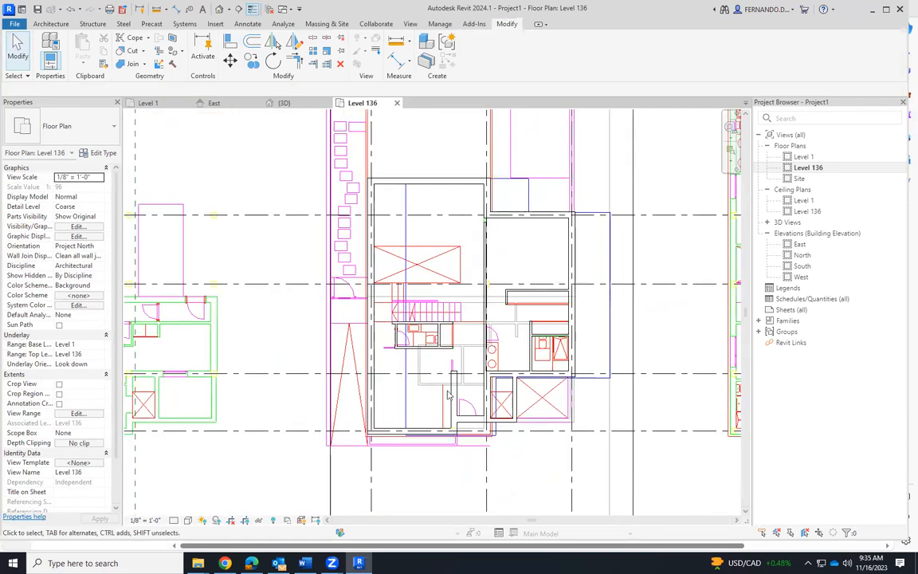
scroll(307, 372, "down", 3)
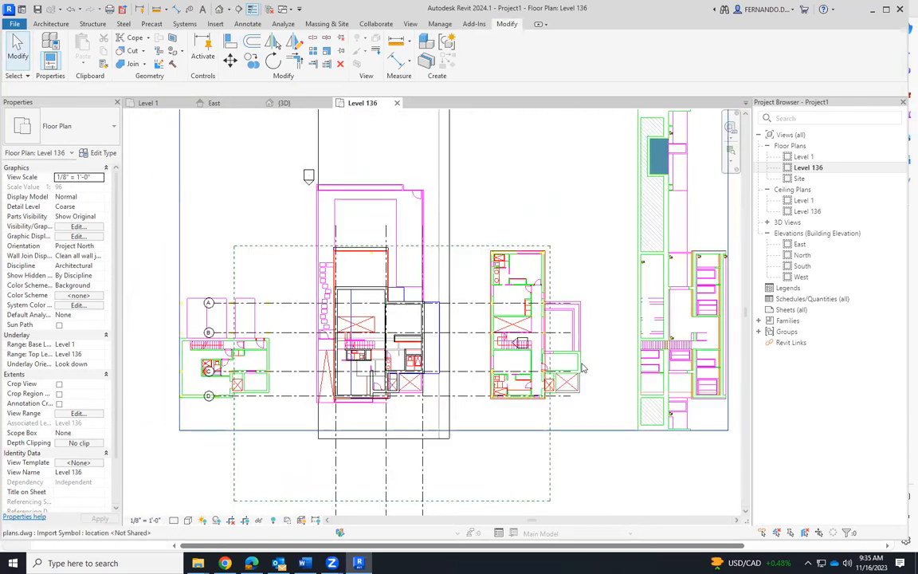
right_click(583, 365)
mouse_move(662, 140)
left_click(733, 141)
Step: Examine the Level 136 walls without the CAD underlay, checking the stair bathroom, closet and shower bathroom partitions and their joins
scroll(375, 366, "up", 4)
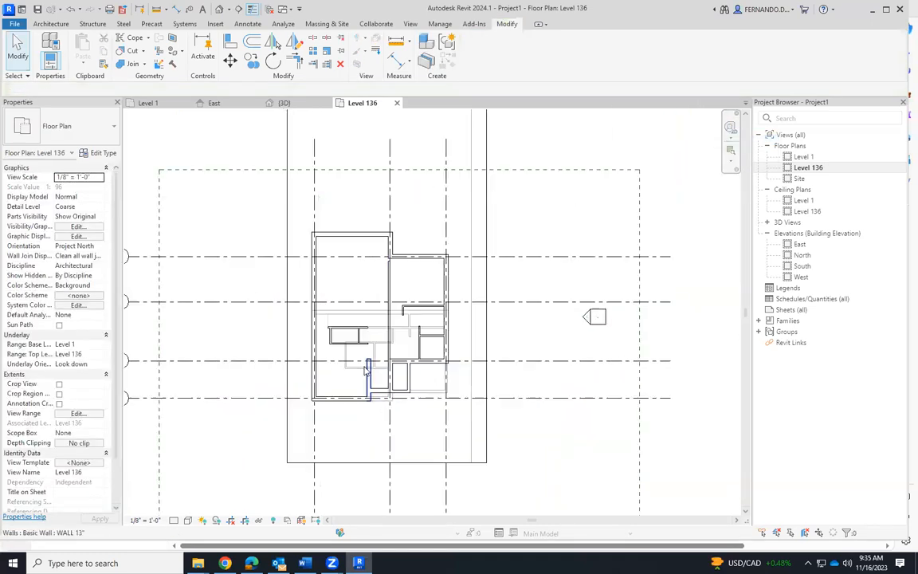
scroll(391, 359, "up", 3)
scroll(434, 306, "up", 1)
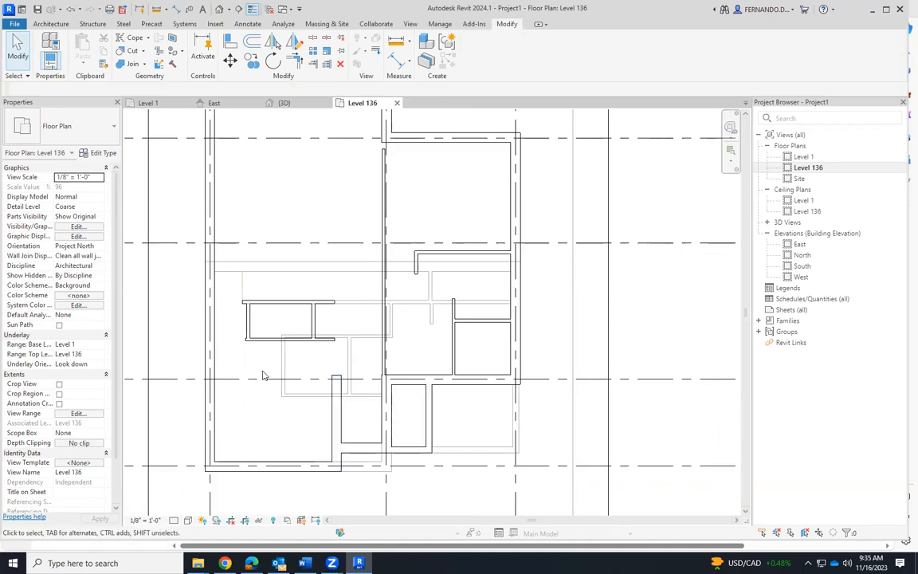
scroll(236, 491, "up", 2)
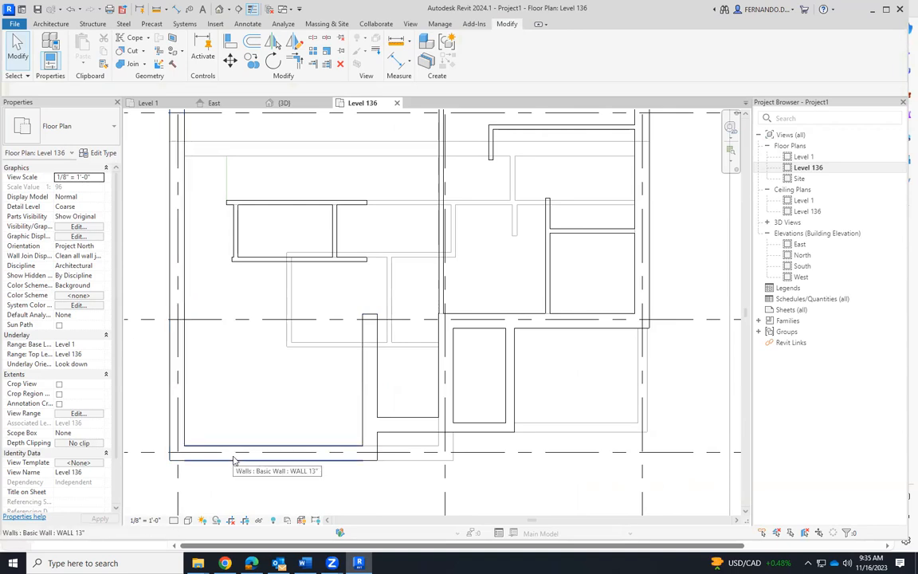
scroll(315, 279, "up", 2)
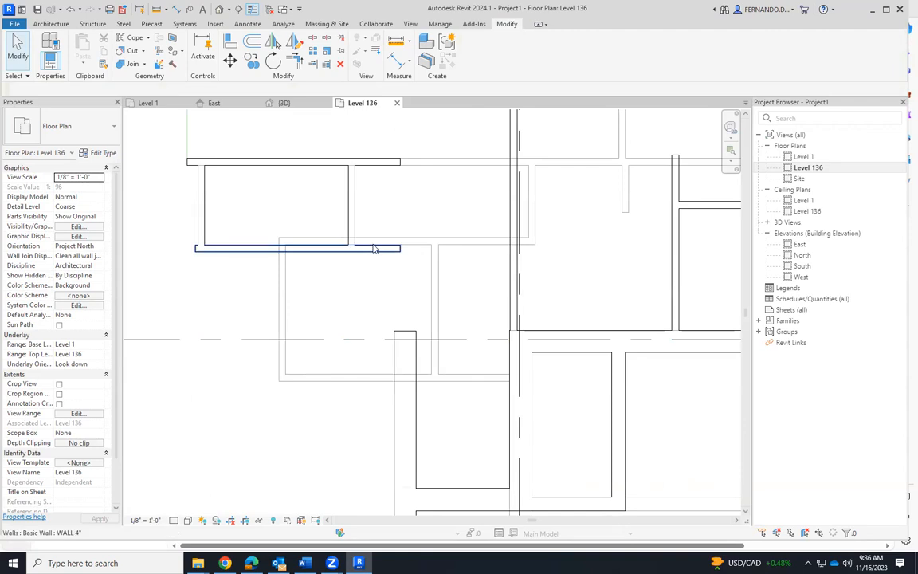
scroll(439, 307, "down", 5)
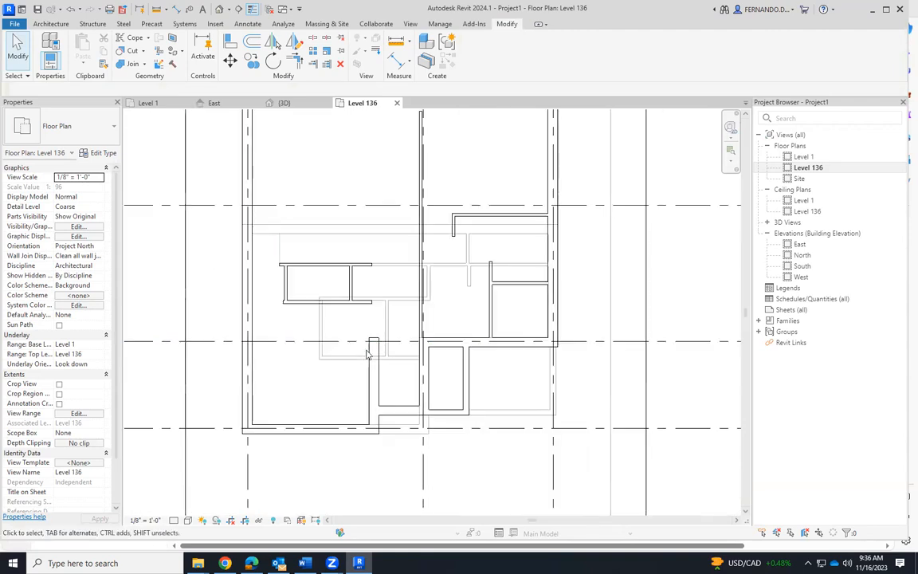
scroll(403, 172, "up", 2)
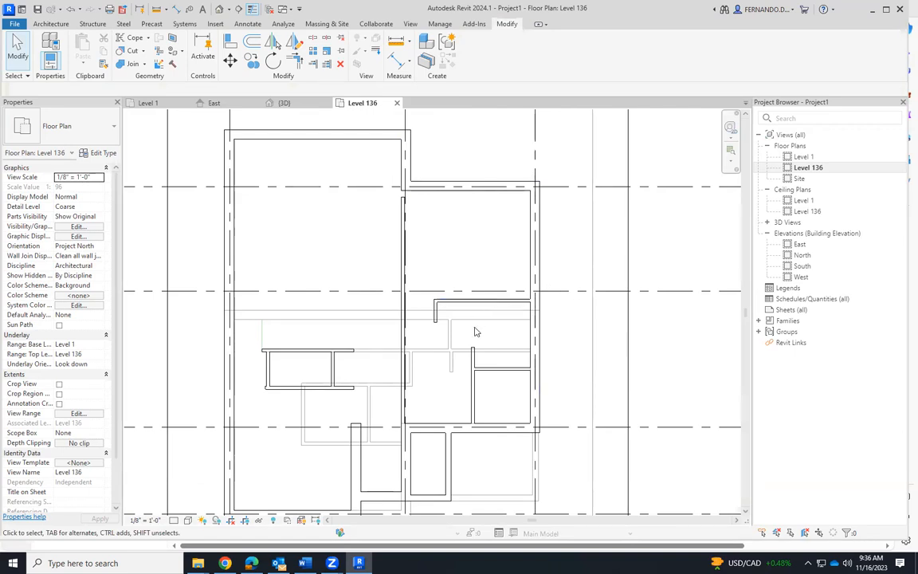
scroll(475, 331, "up", 2)
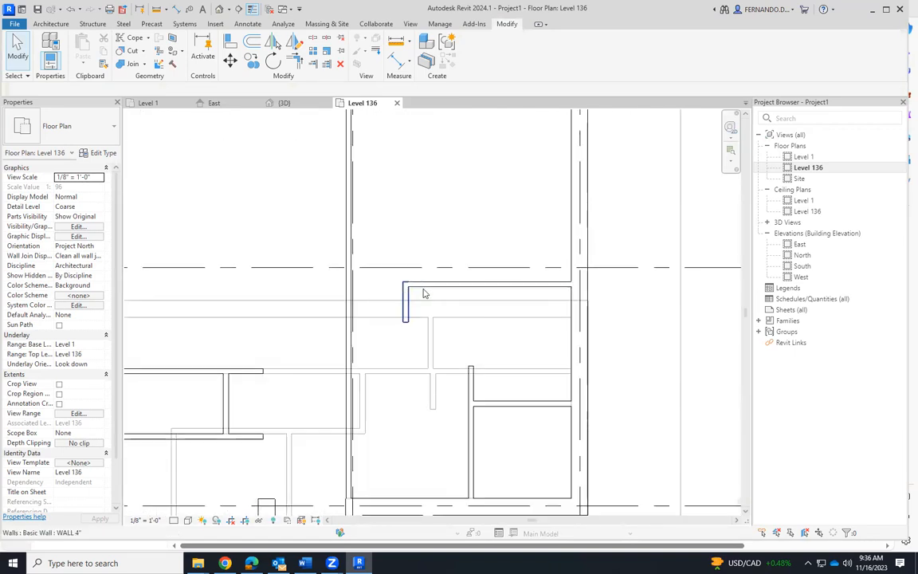
scroll(494, 318, "down", 1)
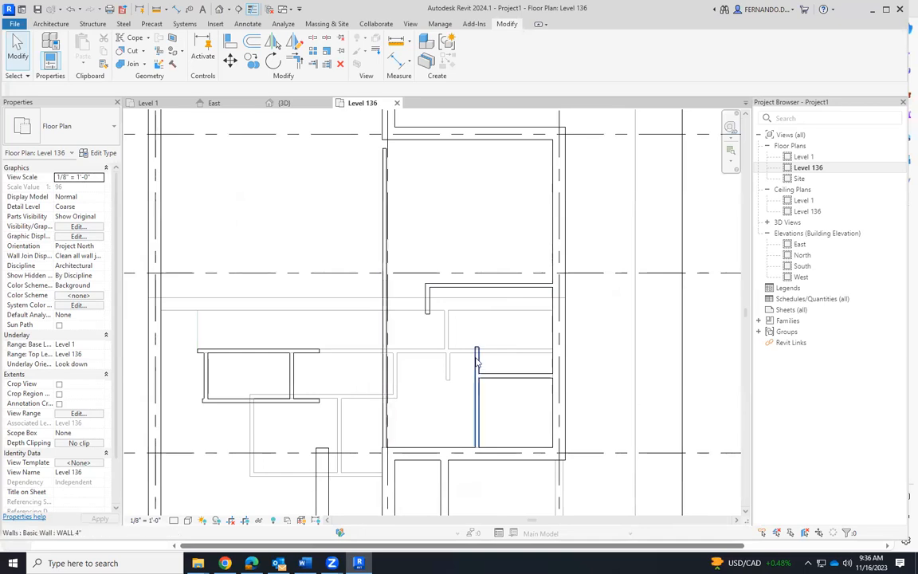
Step: Extend the upper end of the long vertical WALL 4" partition near grid 2 to grid A, joining the 13" wall
scroll(439, 300, "down", 2)
scroll(409, 212, "up", 1)
scroll(410, 212, "up", 2)
left_click(409, 200)
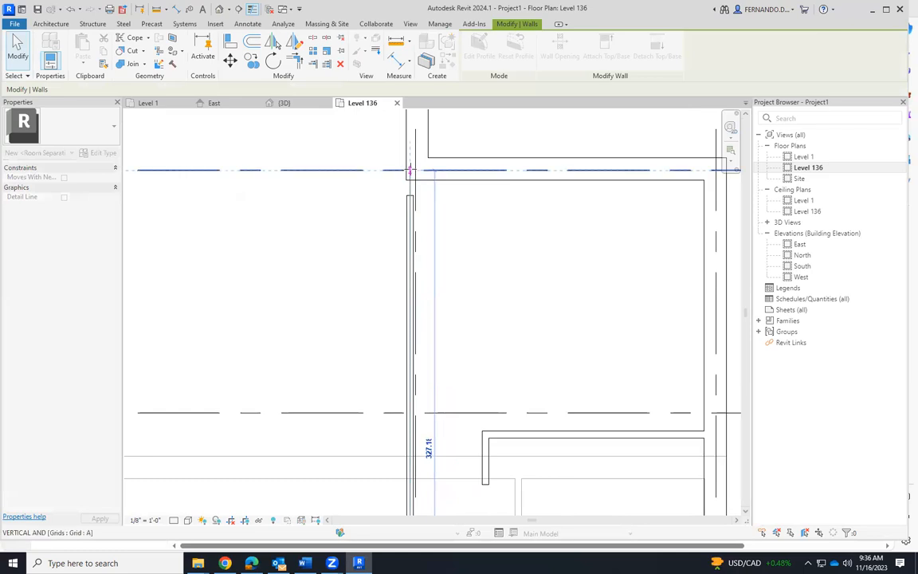
left_click(531, 278)
scroll(489, 238, "down", 4)
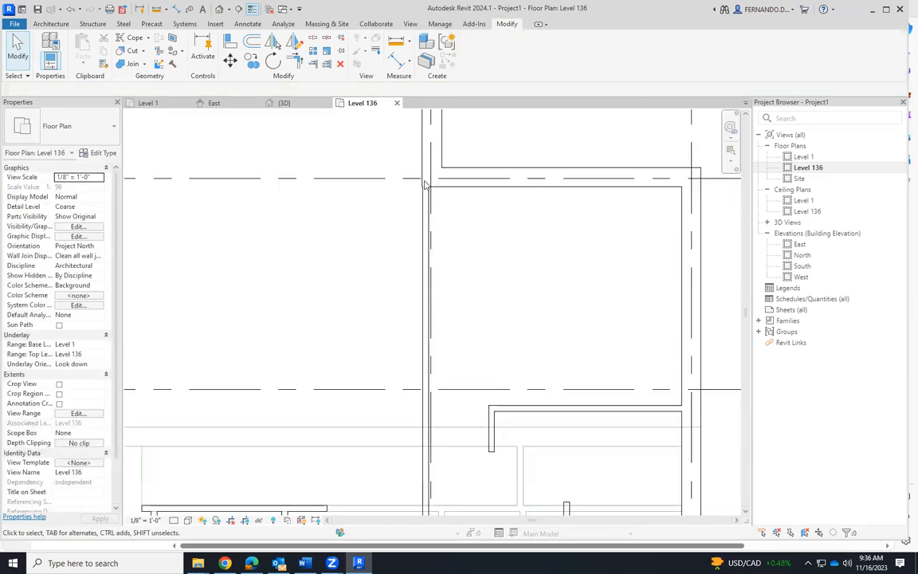
Step: Try to align the long WALL 4" partition's face with the offset face of the WALL 13" below it, and undo it
scroll(426, 402, "up", 4)
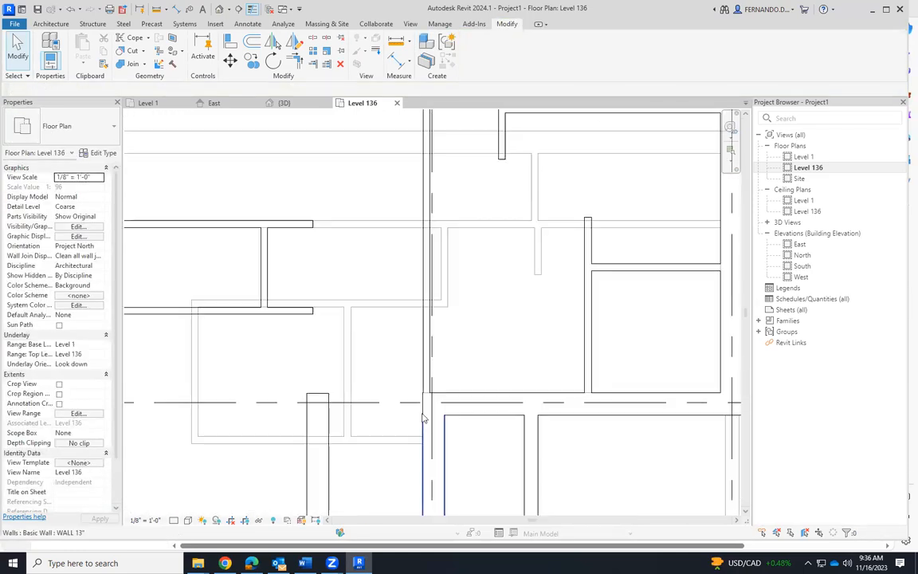
scroll(428, 381, "up", 3)
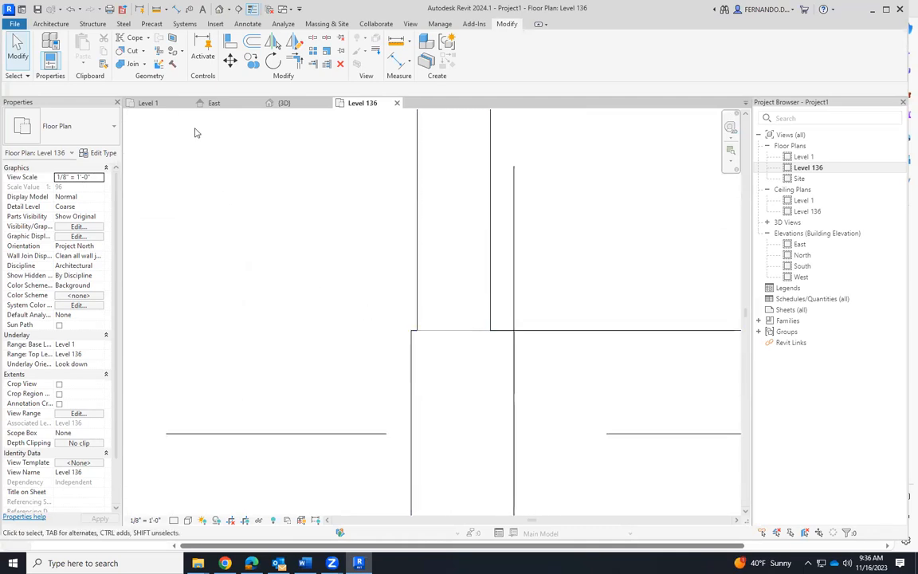
left_click(229, 43)
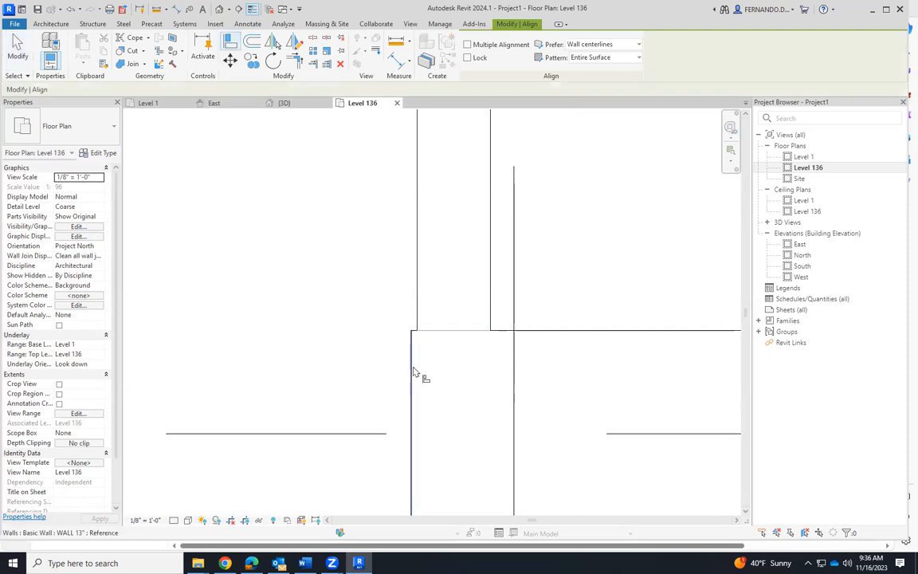
left_click(413, 356)
left_click(417, 309)
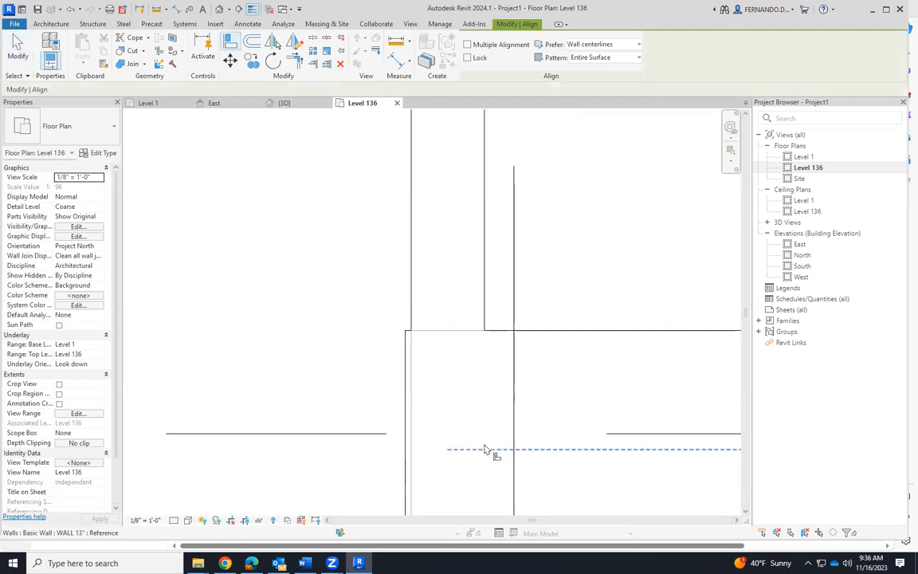
key("ctrl+z")
scroll(439, 352, "up", 1)
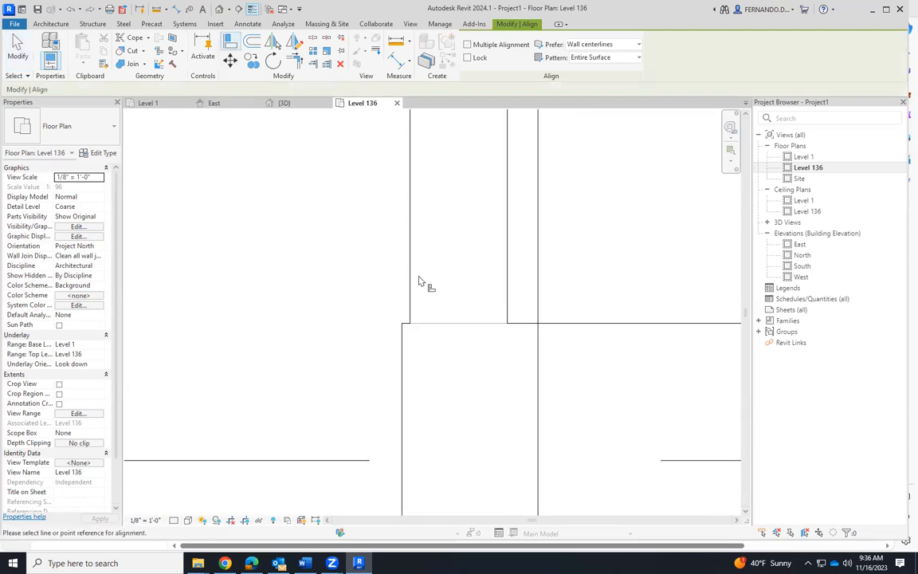
key("Escape")
Step: Retry the alignment of the partition's outer face to the WALL 13" face at the jog, and undo the shift
scroll(383, 322, "up", 2)
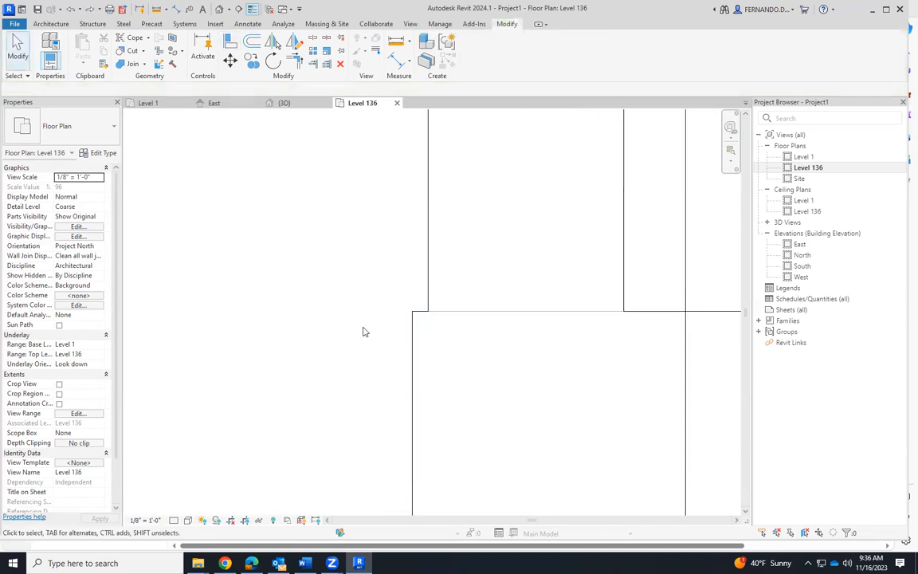
left_click(232, 43)
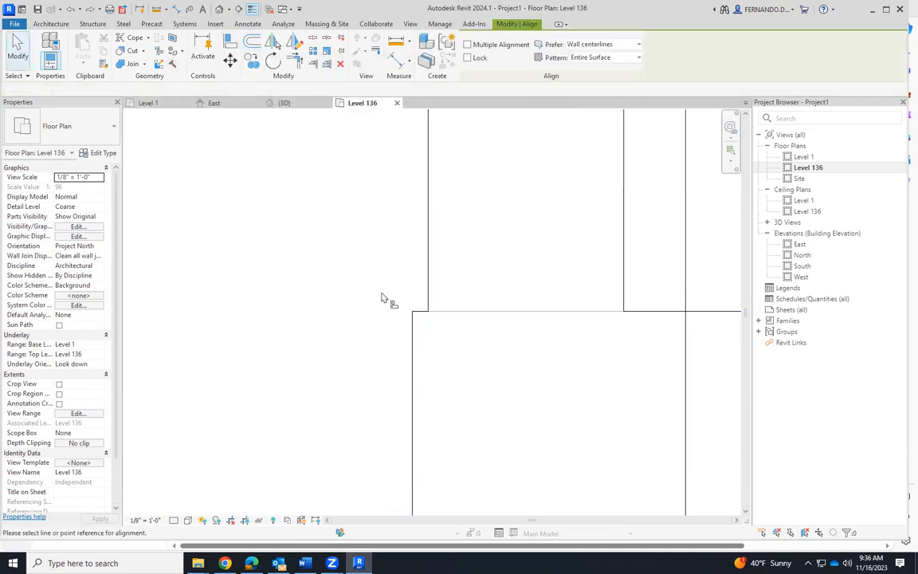
left_click(412, 422)
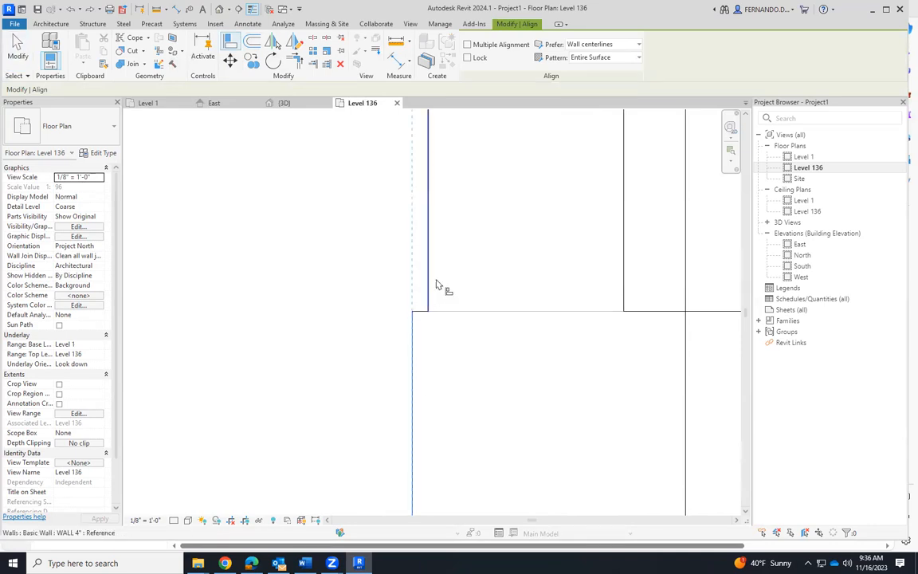
left_click(430, 236)
key("ctrl+z")
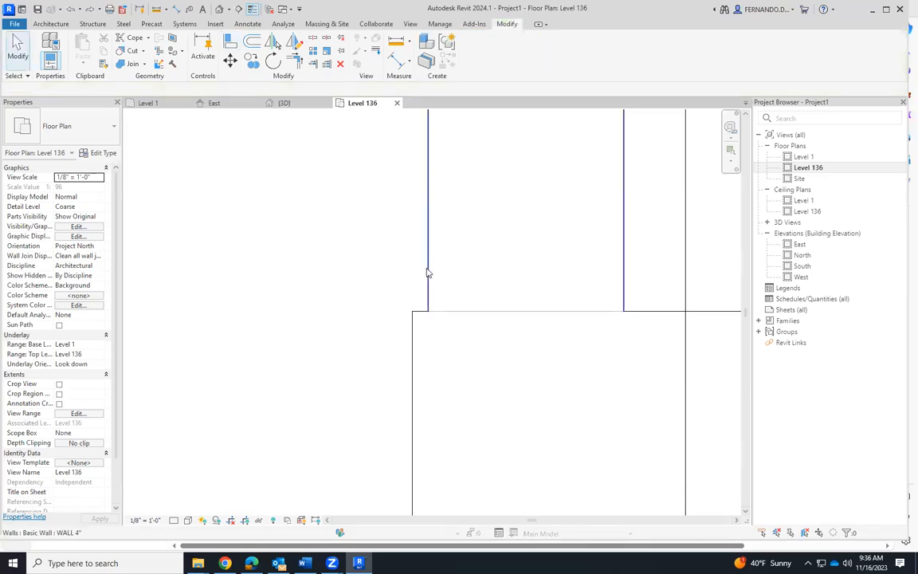
Step: Move the long vertical WALL 4" partition so its outer face lines up with the WALL 13" face at the lower jog
left_click(426, 267)
scroll(518, 359, "up", 3)
scroll(535, 440, "down", 3)
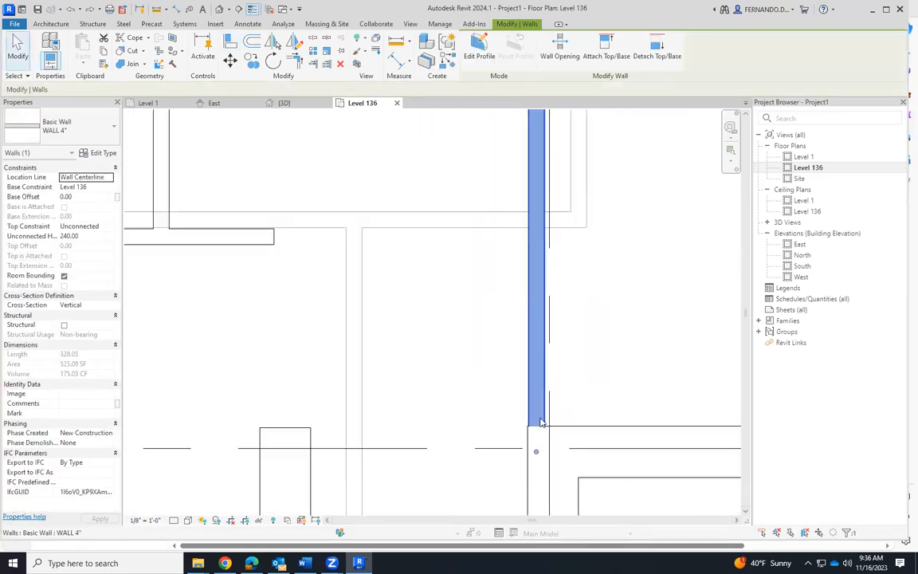
scroll(522, 455, "up", 2)
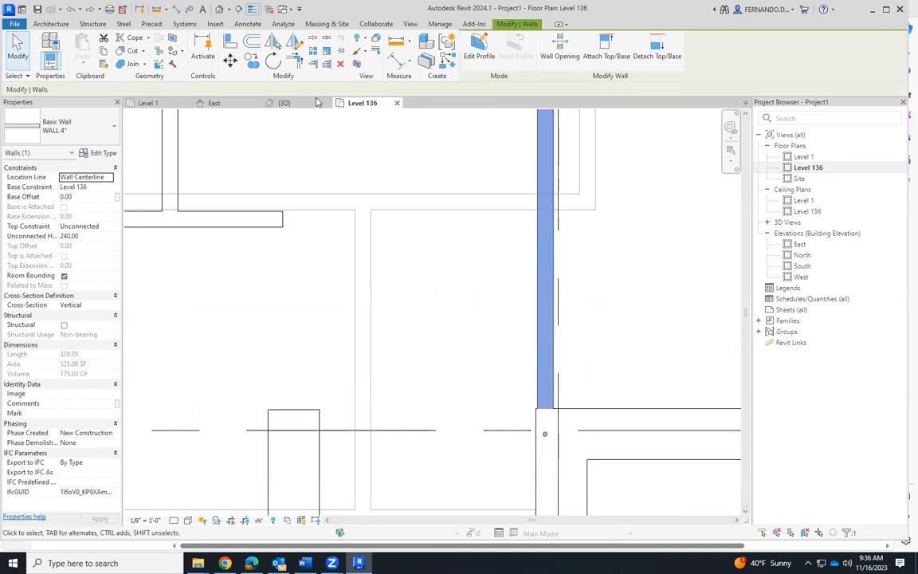
scroll(563, 491, "up", 6)
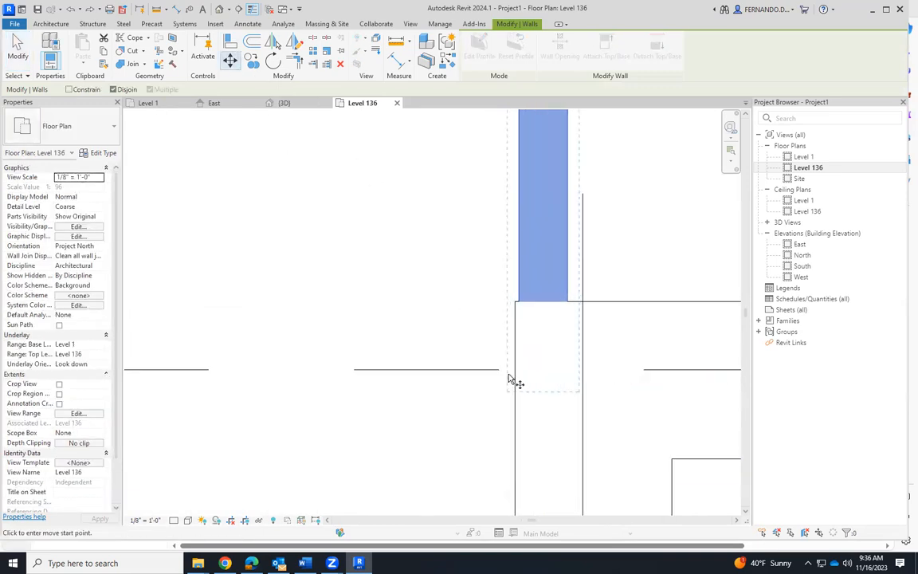
left_click_drag(524, 236, 510, 233)
left_click(425, 340)
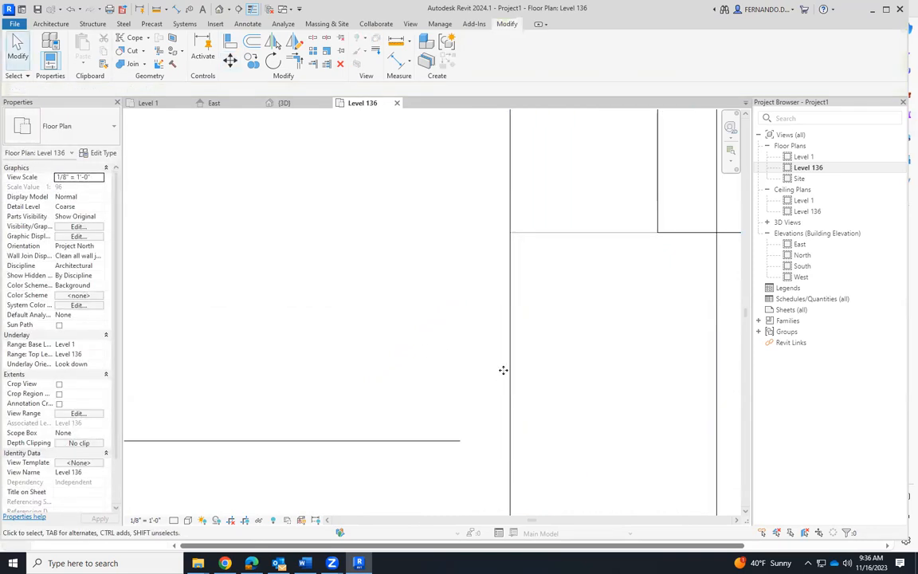
Step: Examine the joins between the long WALL 4" partition and the WALL 13" at its lower and upper ends, and check the overall plan
scroll(534, 343, "down", 1)
scroll(568, 399, "down", 6)
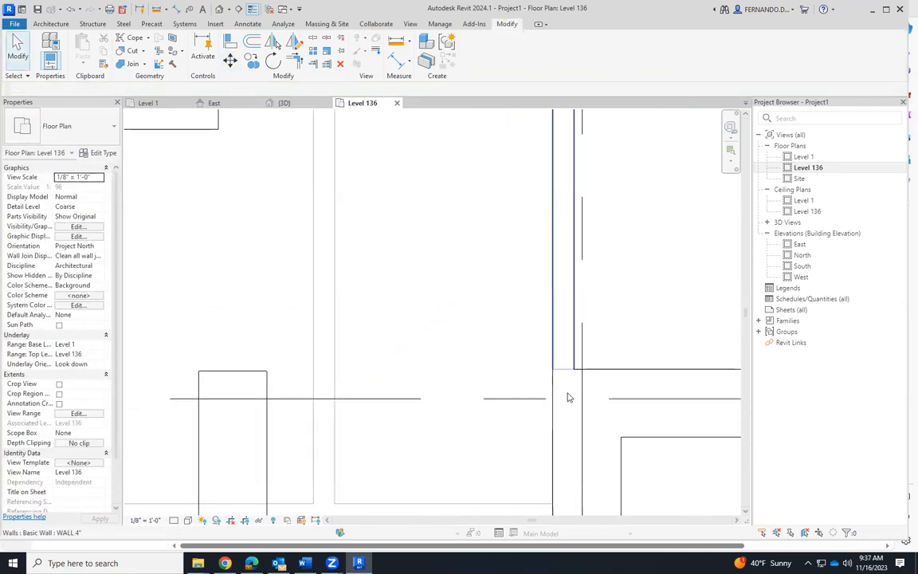
scroll(582, 254, "up", 10)
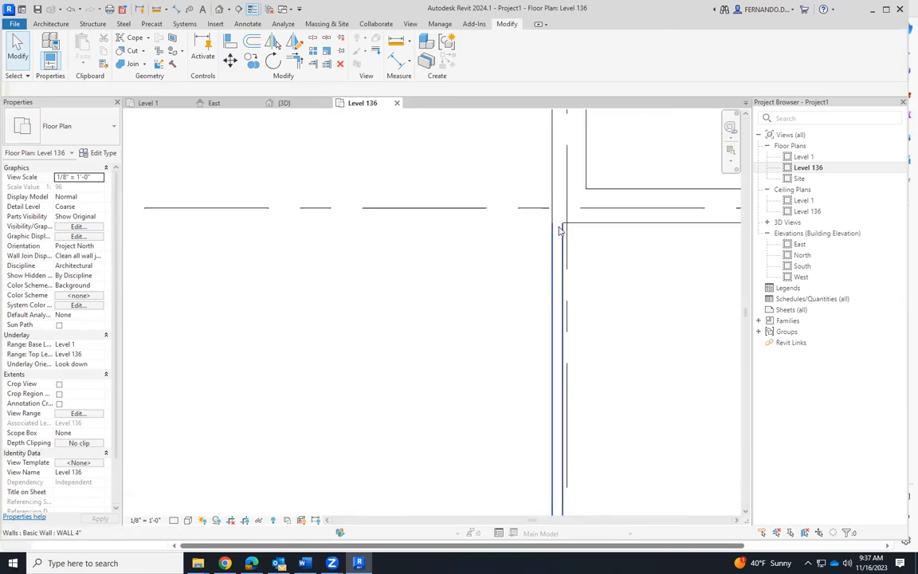
scroll(550, 228, "up", 6)
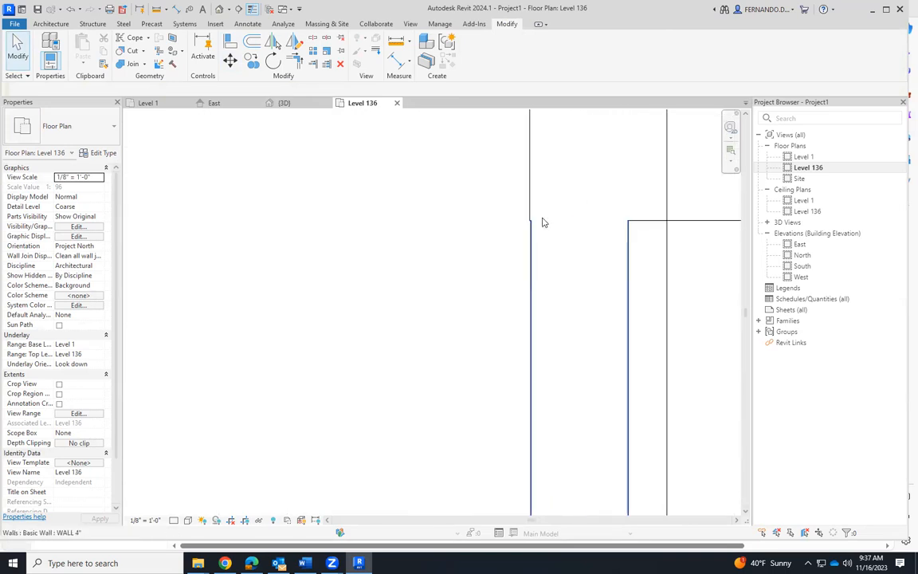
scroll(528, 252, "down", 5)
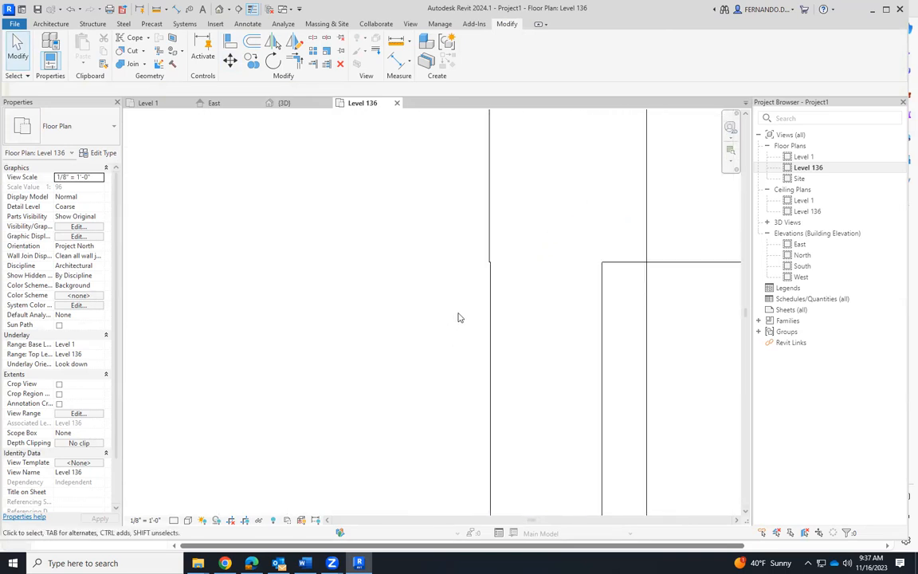
scroll(562, 211, "down", 2)
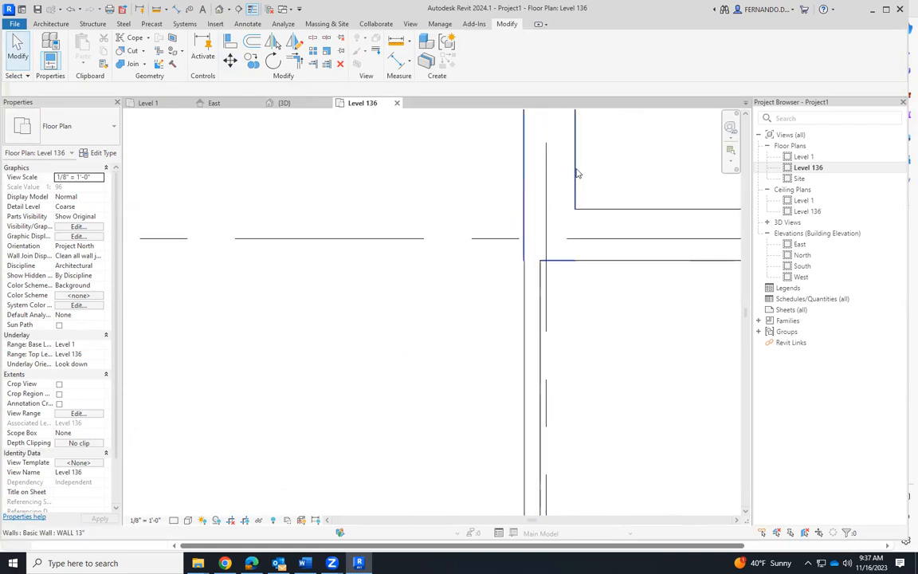
scroll(531, 299, "up", 3)
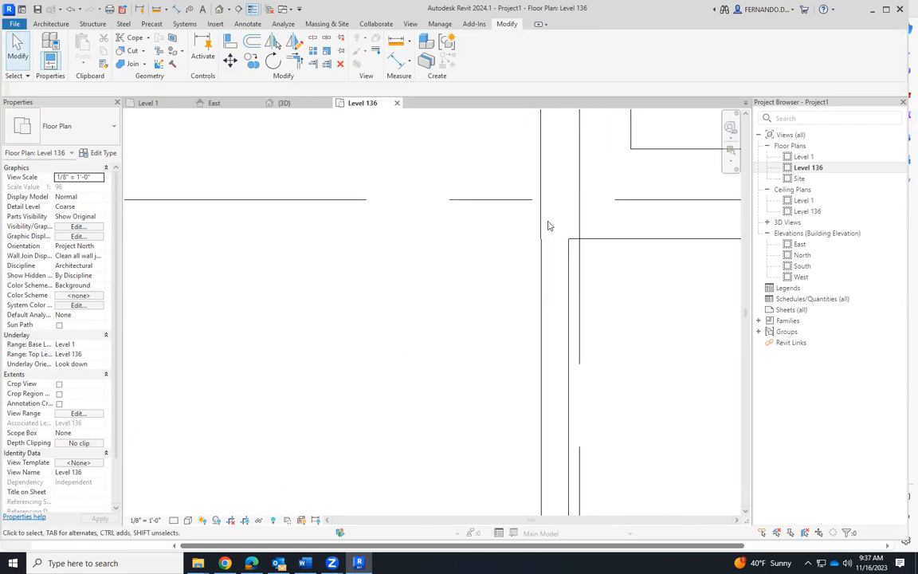
scroll(545, 252, "up", 5)
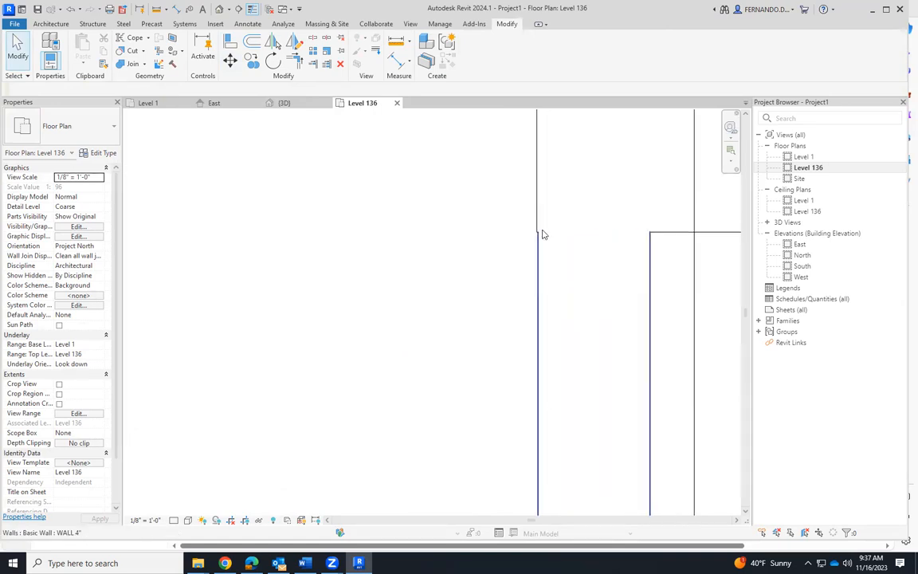
scroll(539, 237, "up", 2)
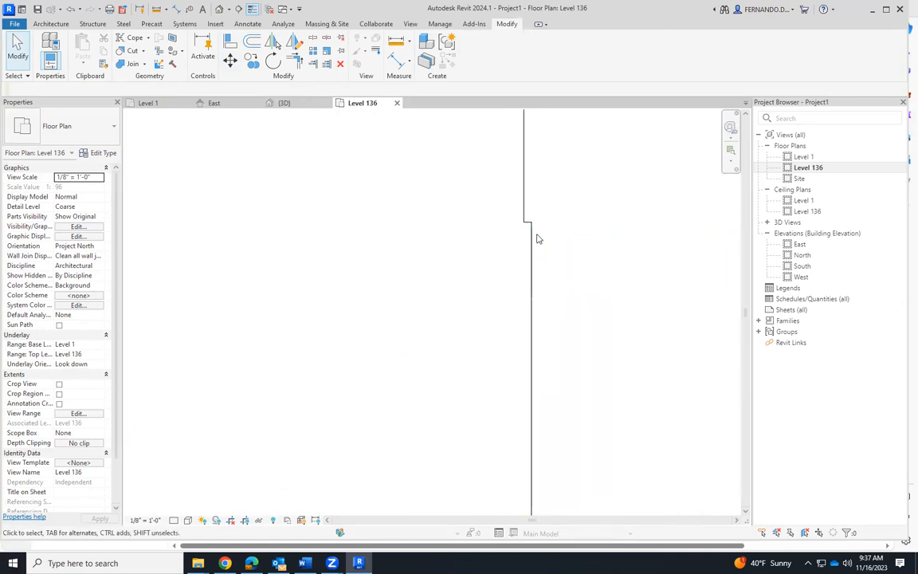
scroll(510, 253, "down", 10)
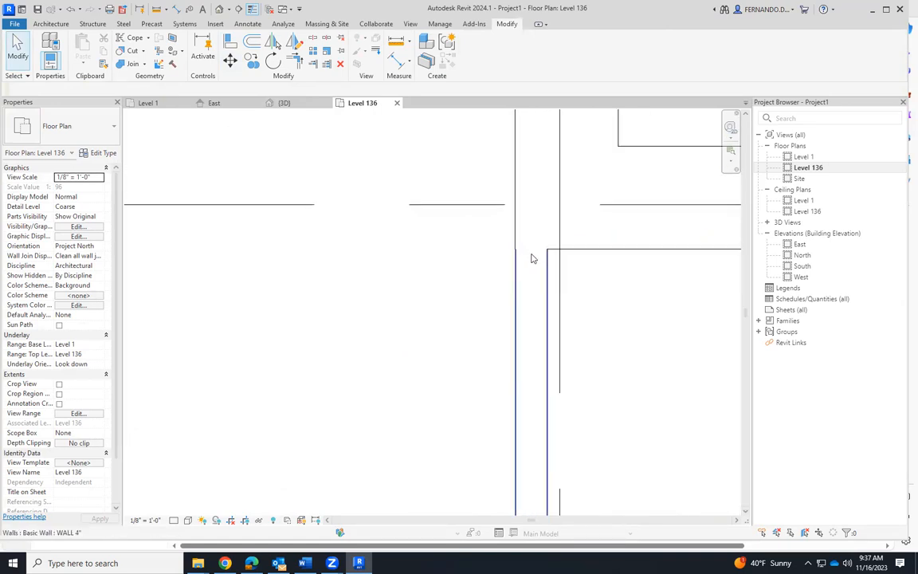
scroll(526, 320, "down", 5)
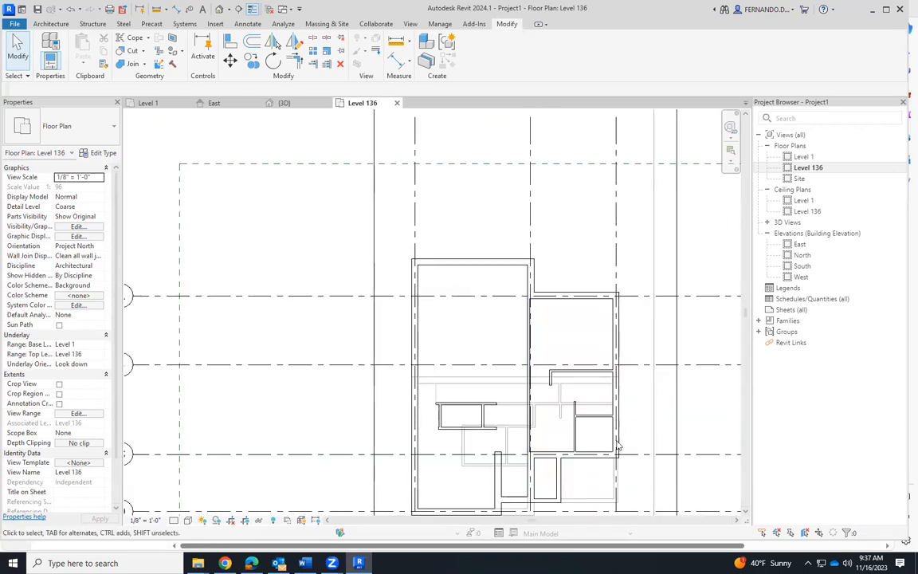
scroll(380, 290, "down", 5)
scroll(491, 433, "up", 3)
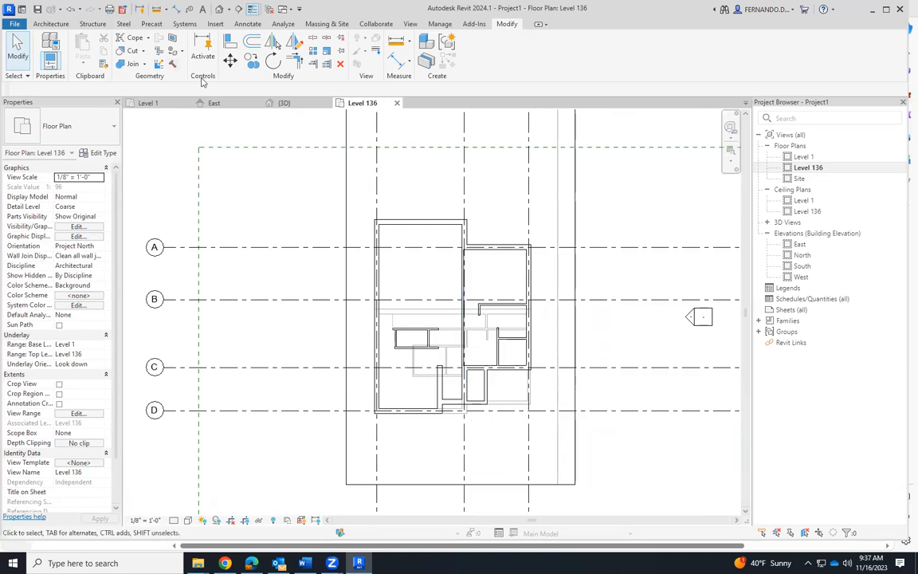
Step: In the 3D view seen from the front, select the Level 136 walls without the grids and set their top constraint to Level 267
left_click(285, 103)
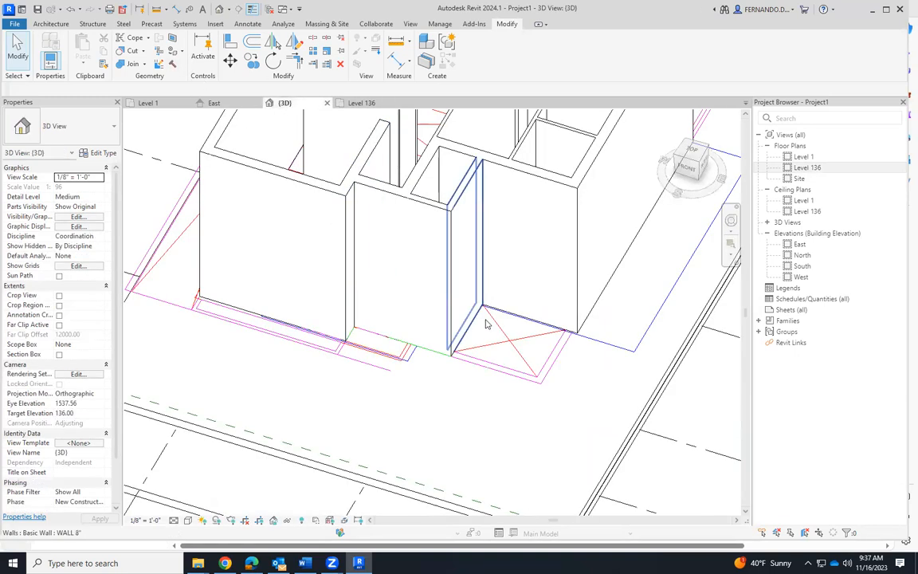
left_click(687, 165)
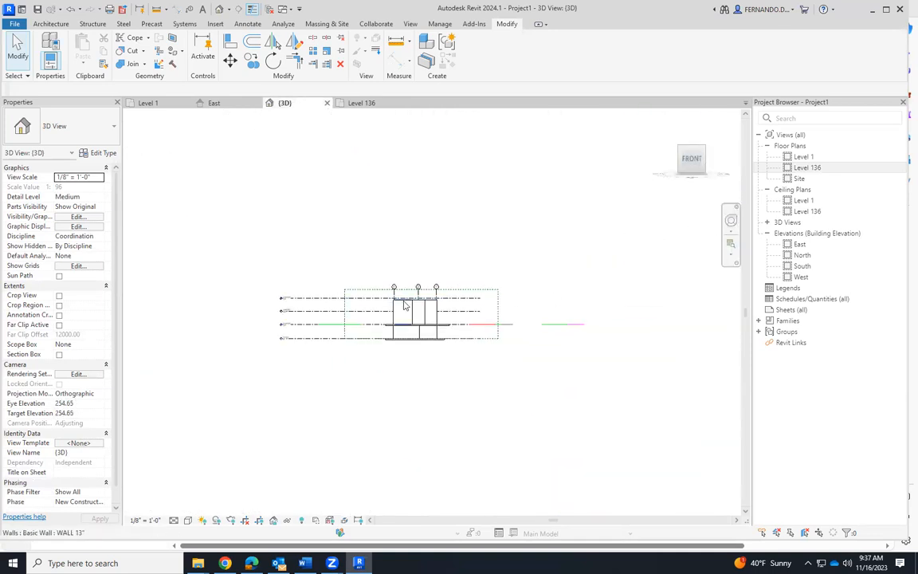
left_click_drag(556, 261, 204, 352)
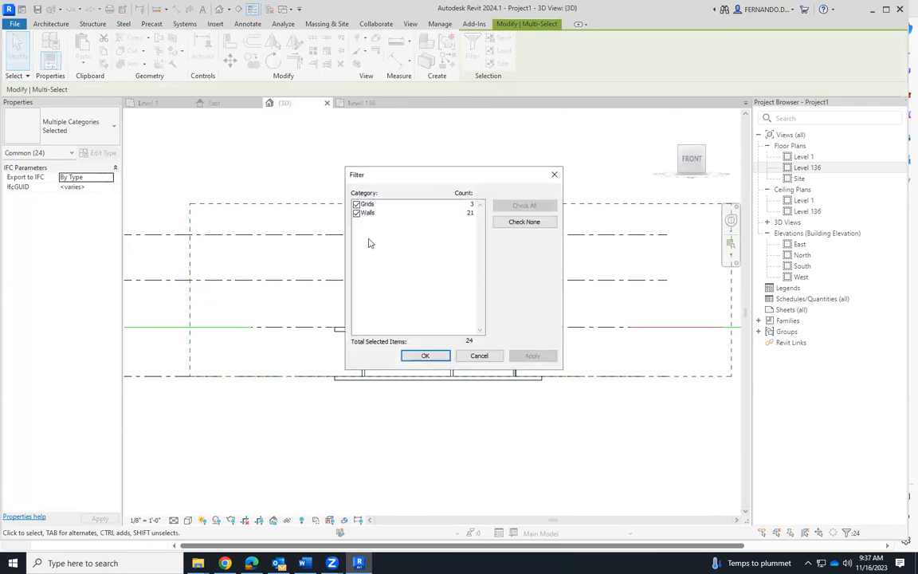
left_click(356, 204)
left_click(533, 356)
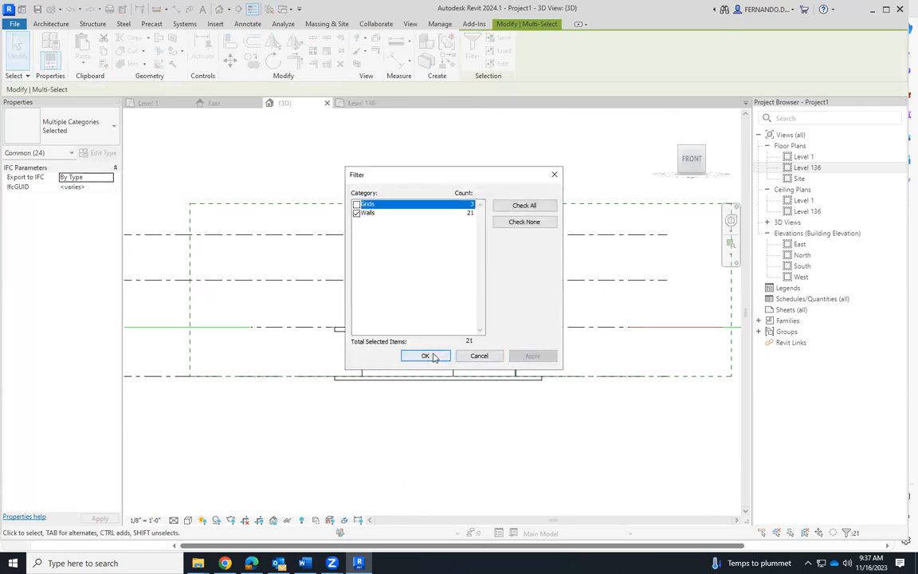
left_click(425, 356)
left_click(87, 226)
left_click(108, 226)
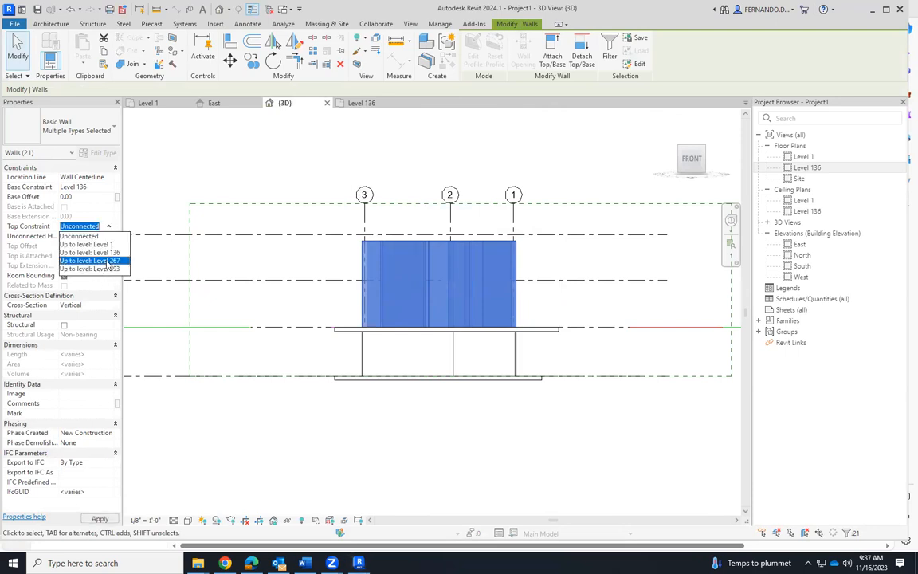
left_click(102, 261)
key("Escape")
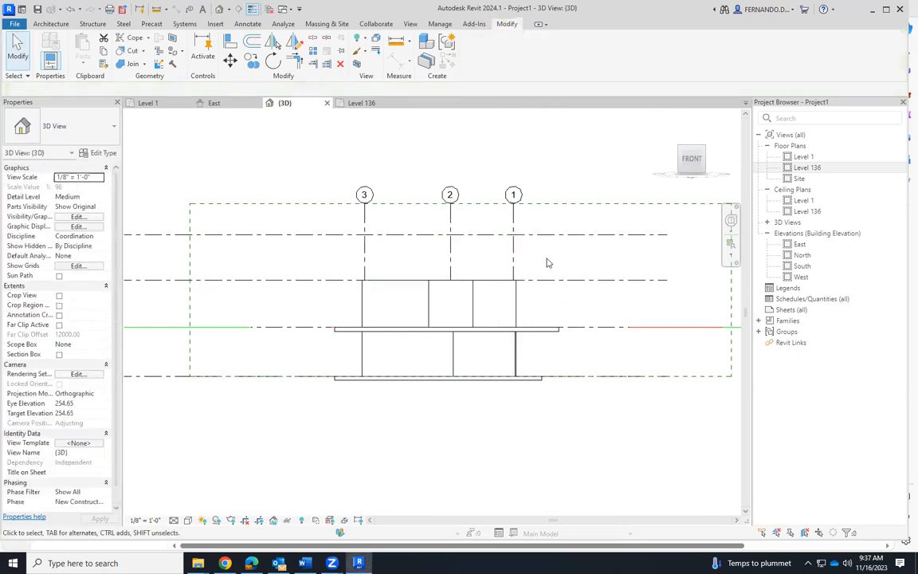
Step: Review the Level 1 floor plan and return to Level 136 to examine its walls against the Level 1 underlay
left_click(149, 103)
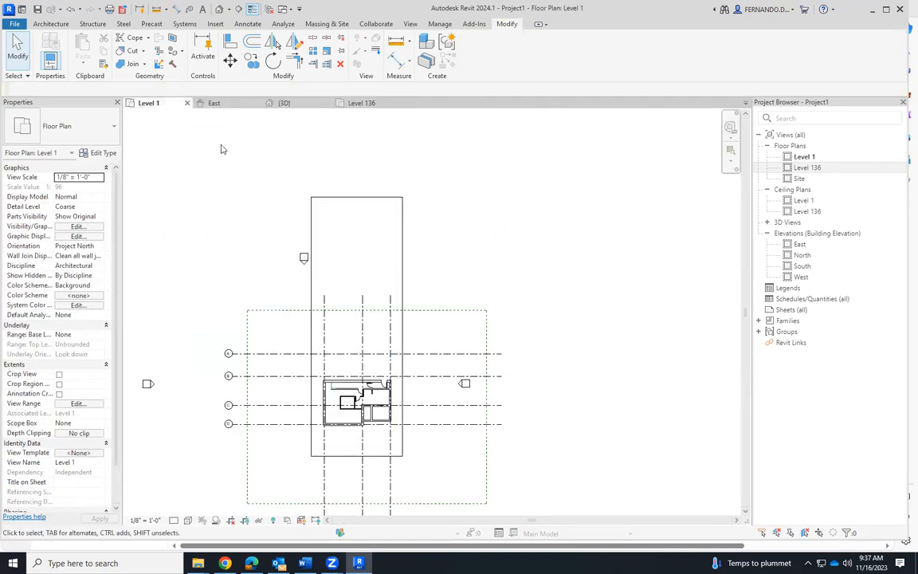
scroll(367, 359, "up", 4)
scroll(459, 176, "down", 2)
left_click(362, 103)
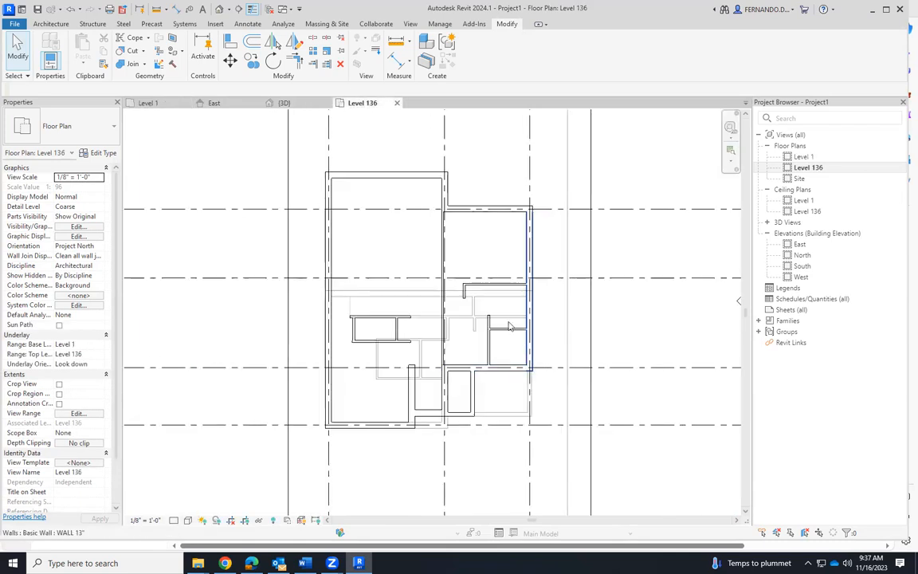
scroll(427, 358, "up", 2)
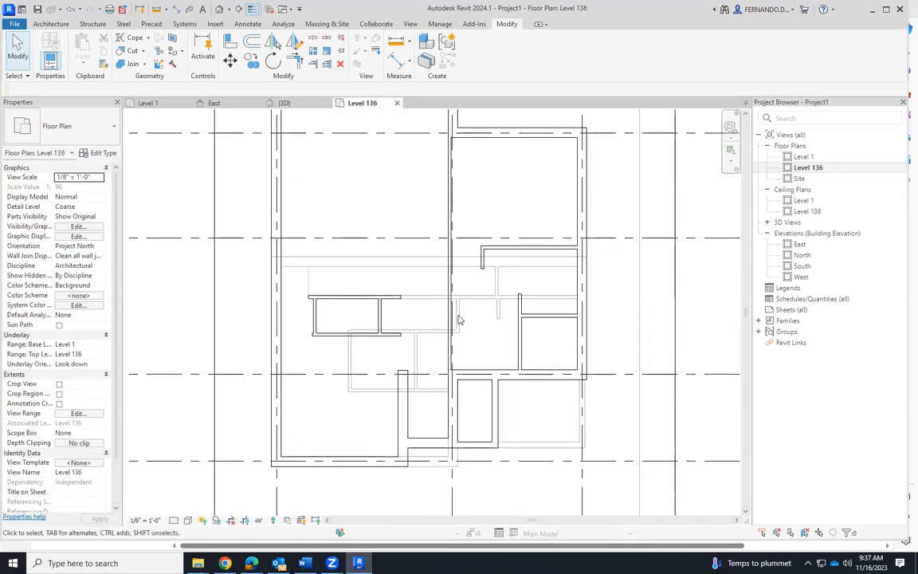
scroll(470, 346, "down", 2)
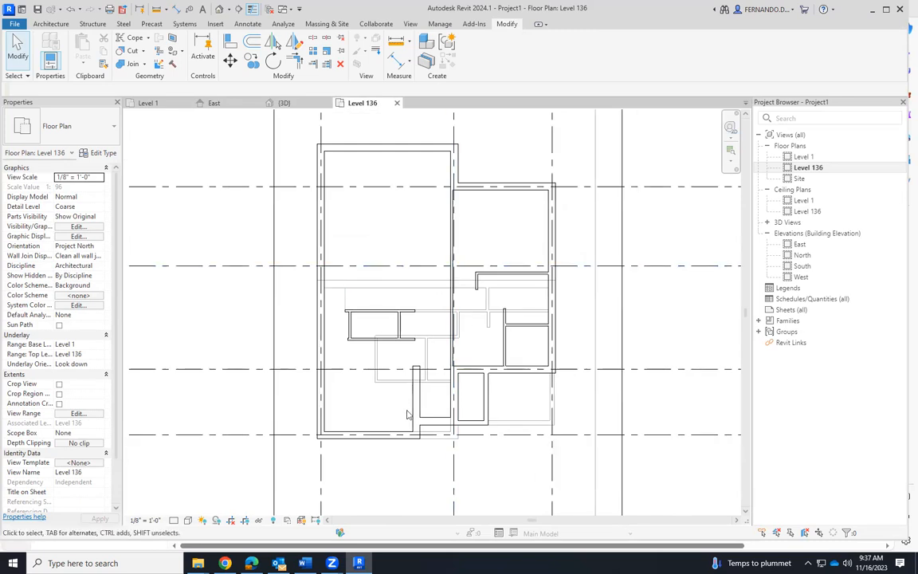
scroll(385, 384, "up", 2)
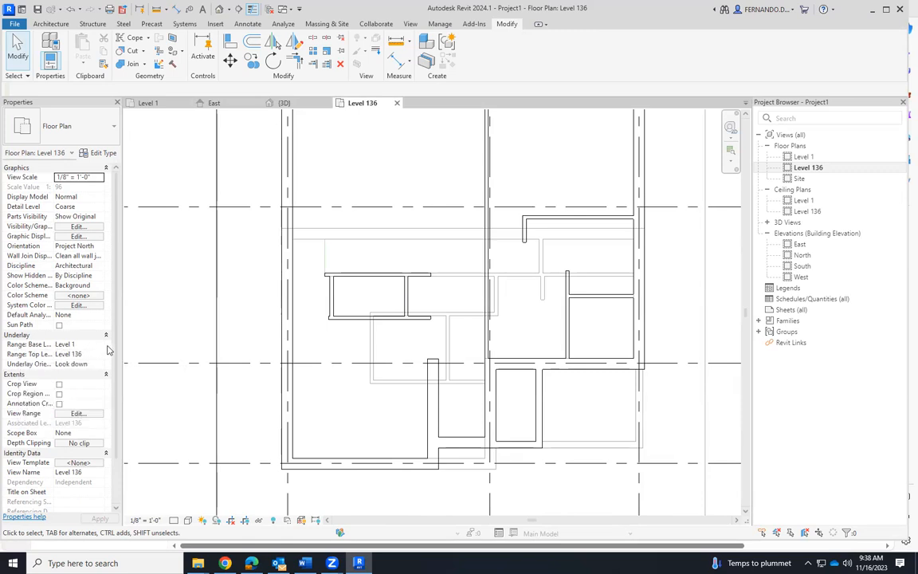
Step: Switch the Level 136 plan's underlay base level to Level 136 and back to Level 1 to compare the display
left_click(101, 348)
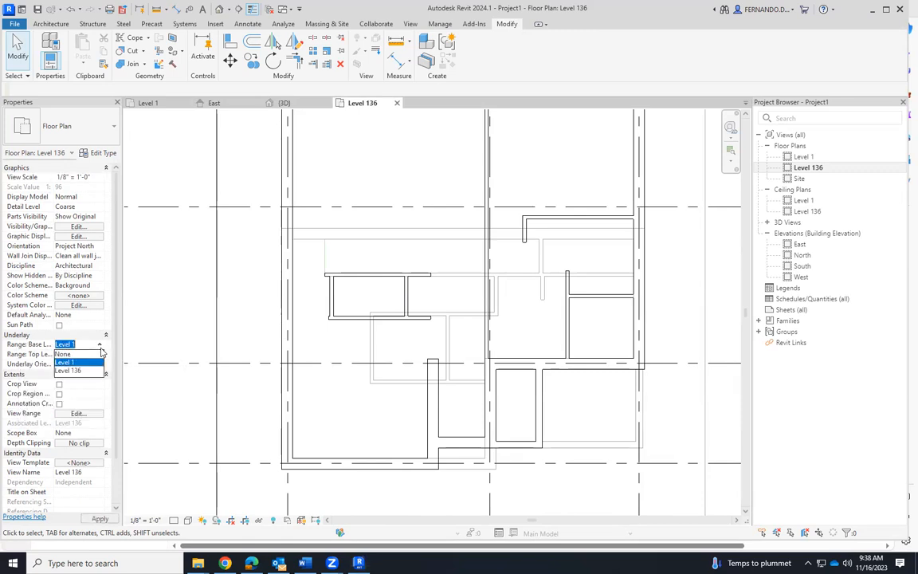
left_click(69, 370)
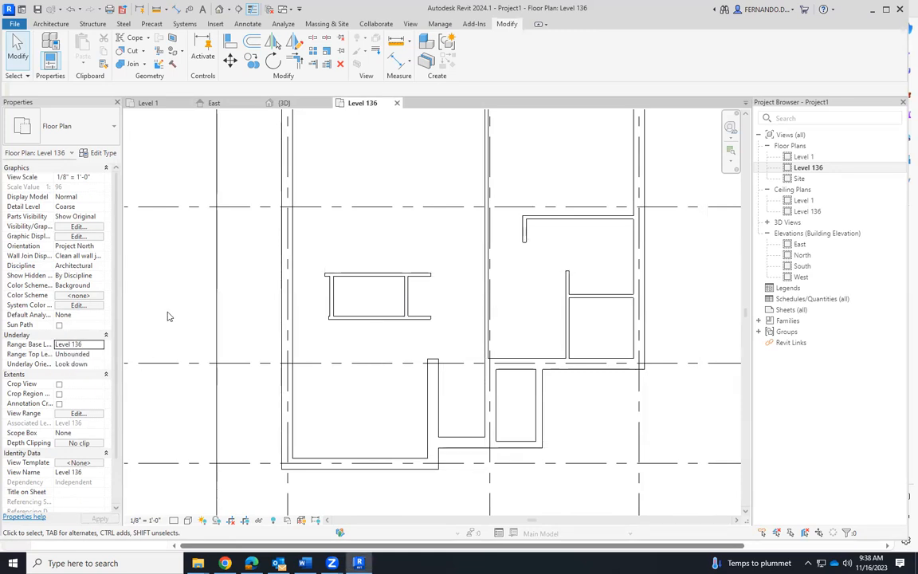
left_click(101, 344)
left_click(68, 362)
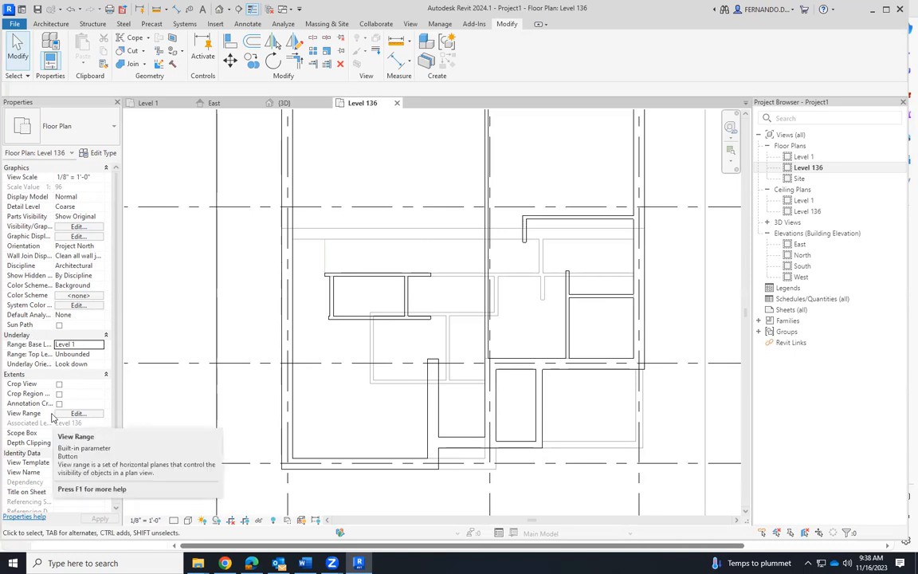
Step: Set the Level 136 plan's underlay base level to Level 136 to hide the lower floor's walls
left_click(102, 346)
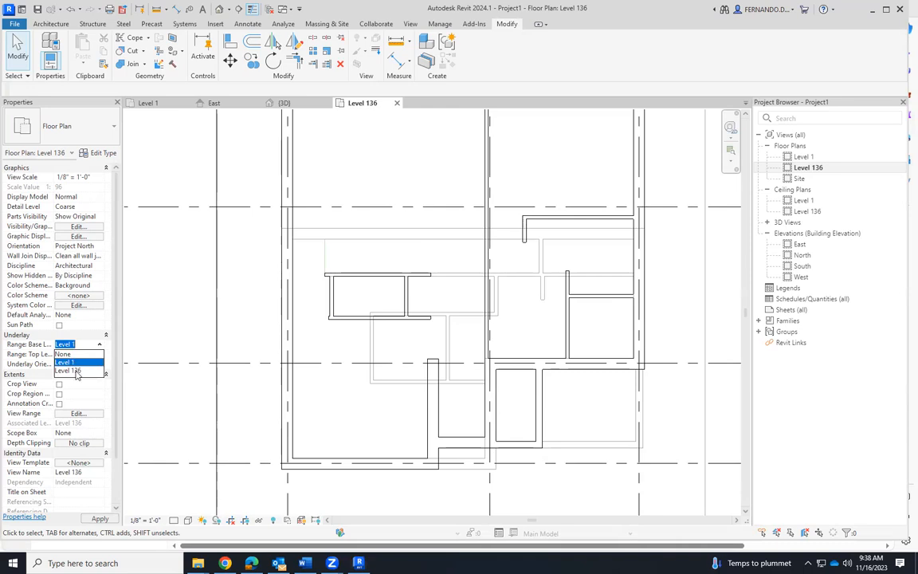
left_click(76, 371)
scroll(459, 330, "down", 2)
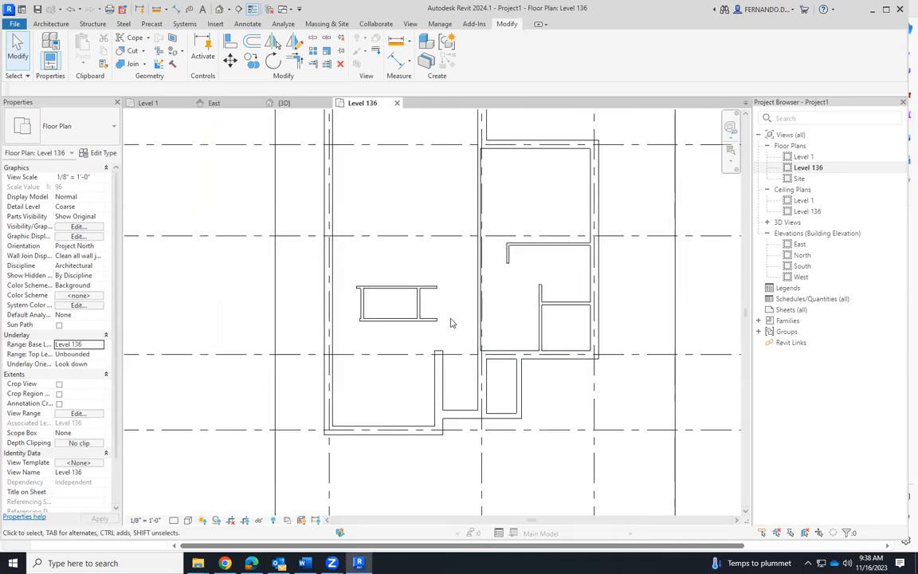
scroll(375, 315, "up", 2)
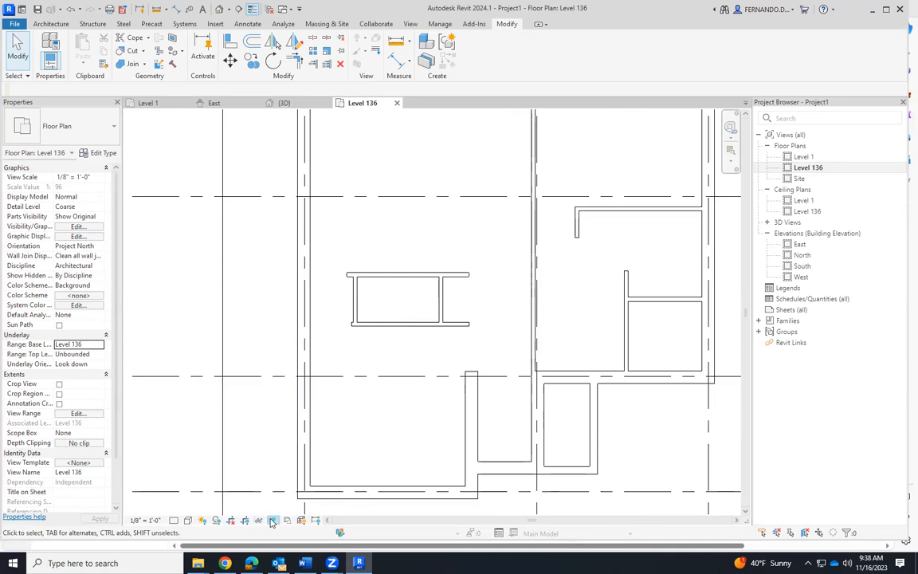
Step: Reveal the hidden elements in the Level 136 plan and unhide the imported plans.dwg drawing
left_click(271, 521)
left_click(527, 321)
left_click(451, 195)
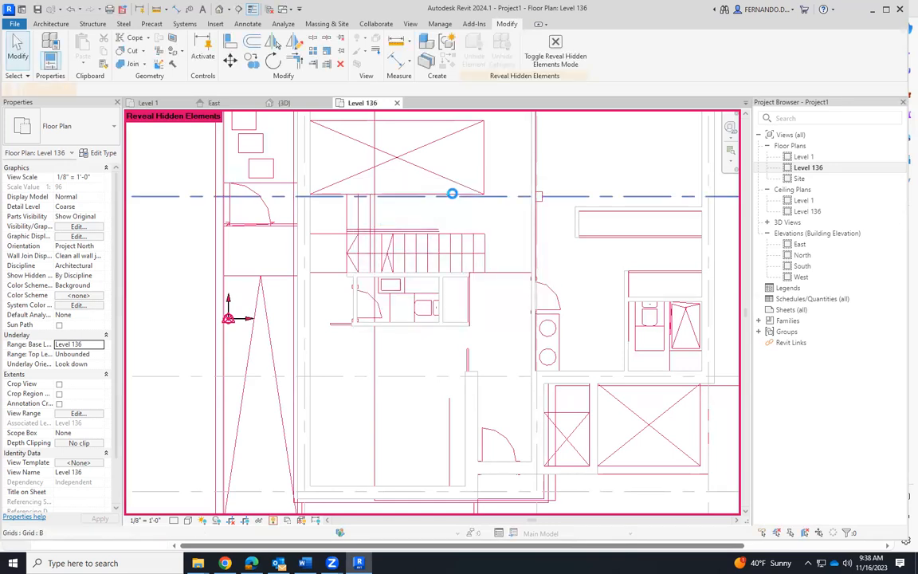
left_click(455, 219)
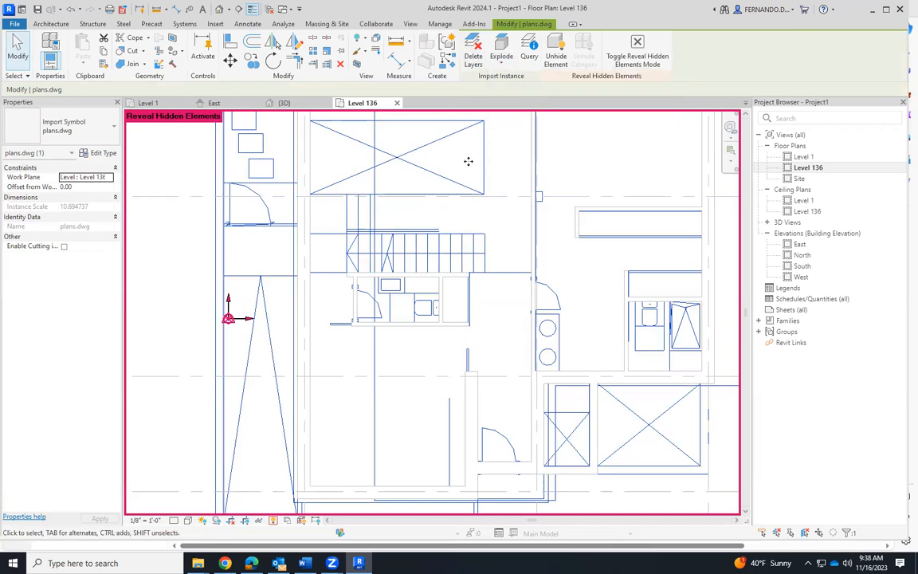
left_click(555, 52)
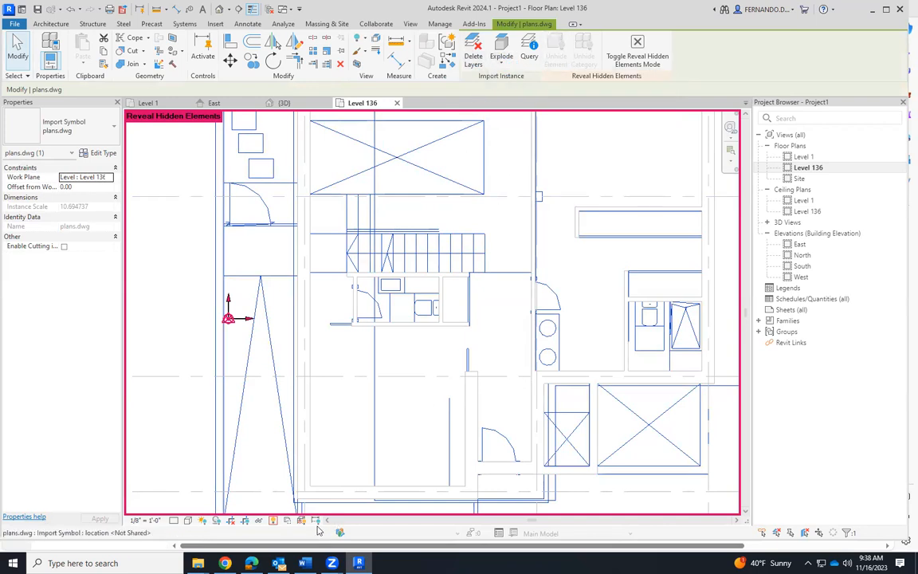
left_click(285, 521)
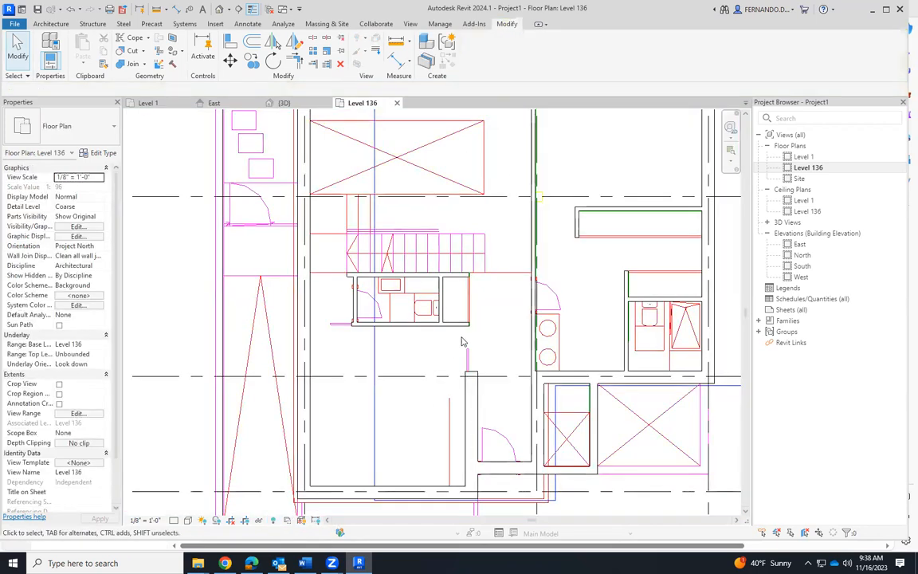
Step: Align the west end of the small bathroom's upper wall to the vertical stair line of the imported plan
scroll(344, 271, "up", 5)
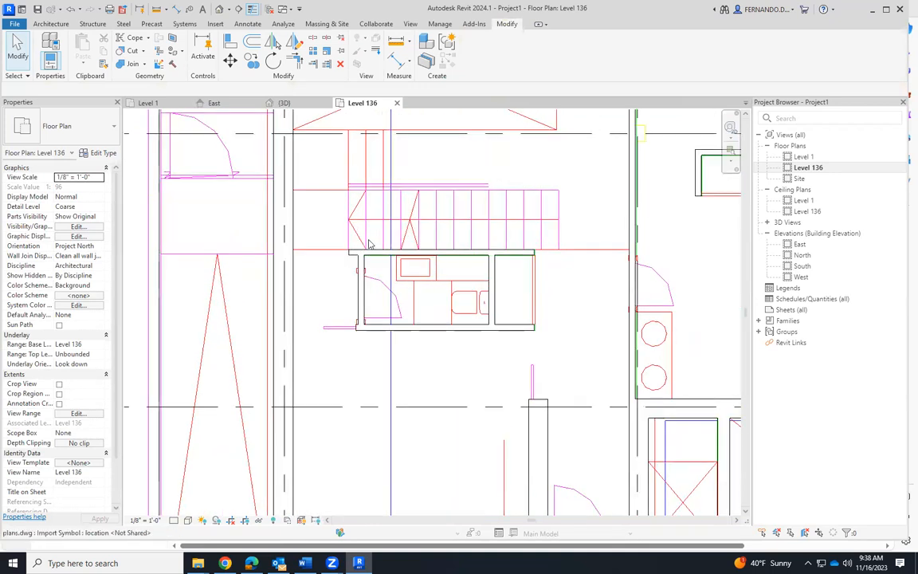
scroll(374, 268, "up", 1)
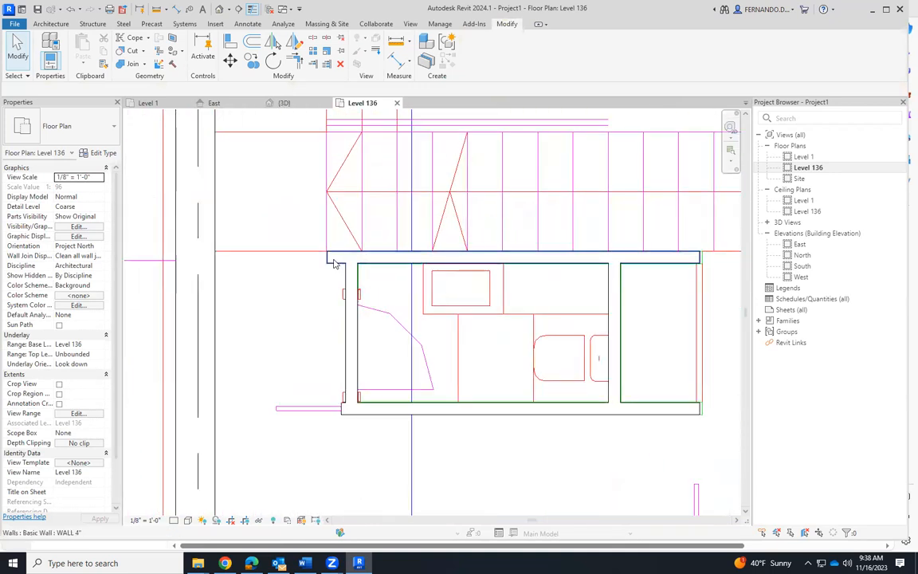
scroll(326, 266, "up", 2)
scroll(327, 263, "up", 3)
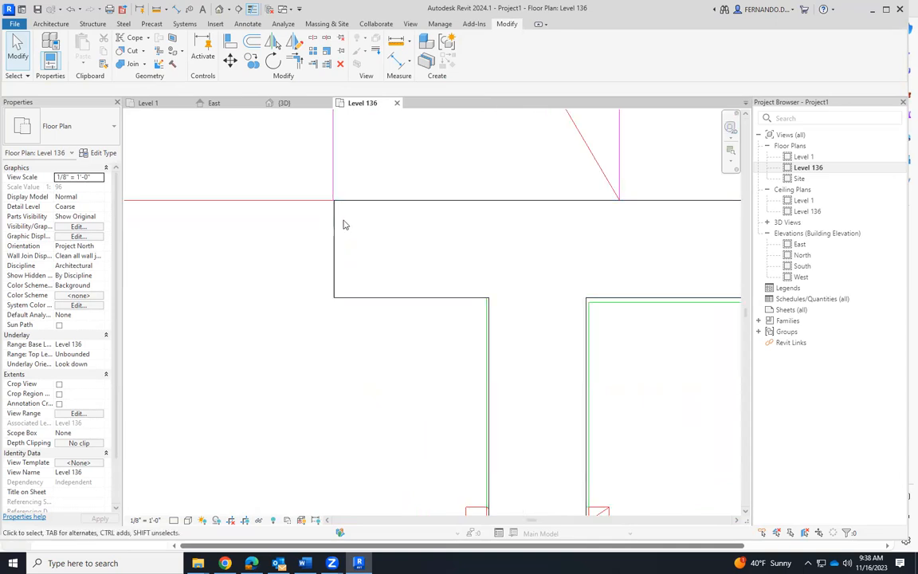
scroll(359, 226, "down", 3)
scroll(338, 213, "up", 4)
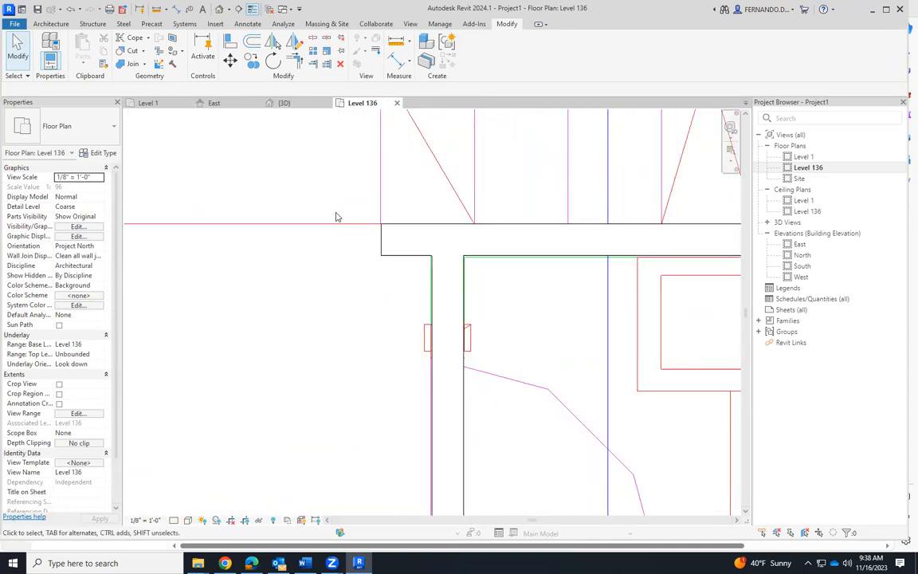
left_click(229, 42)
scroll(396, 227, "up", 4)
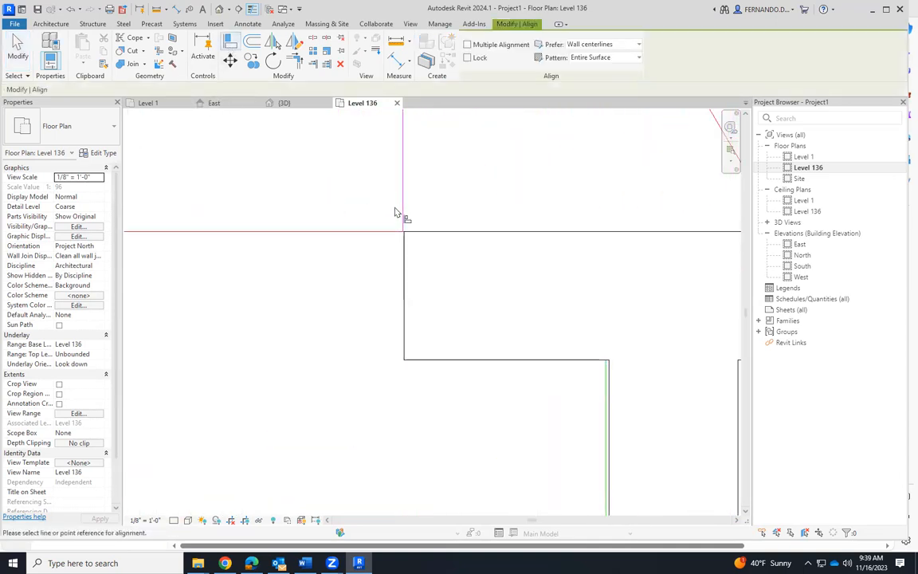
left_click(407, 202)
scroll(407, 269, "up", 2)
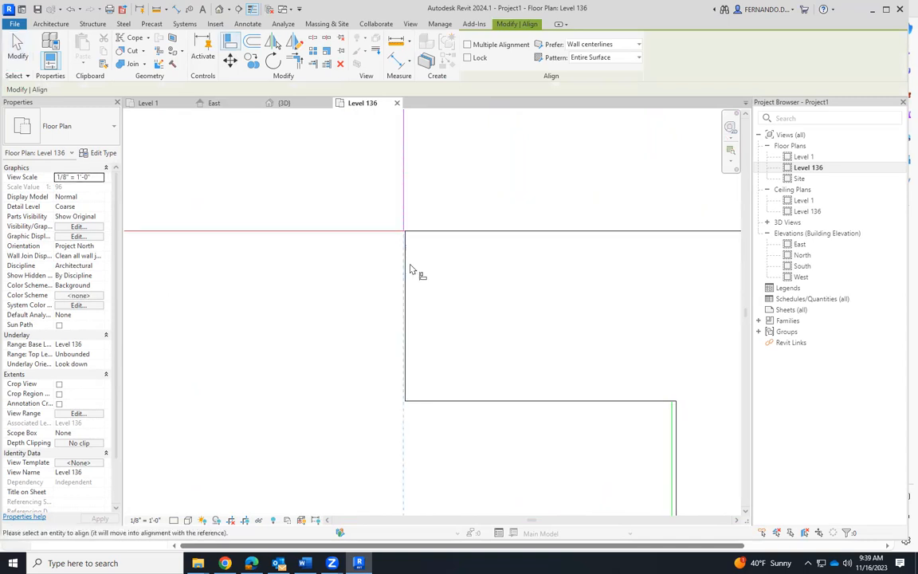
left_click(410, 266)
scroll(403, 242, "down", 5)
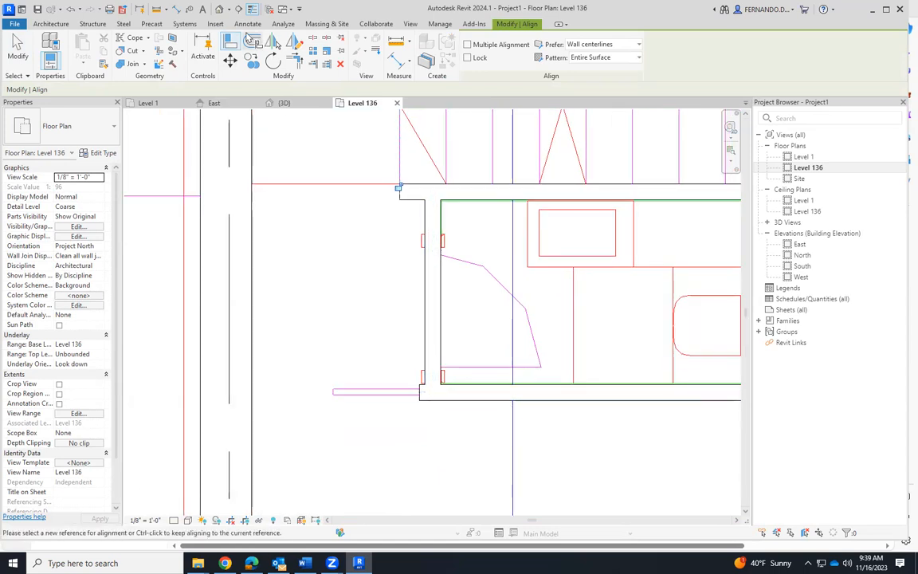
Step: Trim the small bathroom's west wall and lower wall to a clean corner
left_click(296, 62)
left_click(439, 317)
left_click(476, 399)
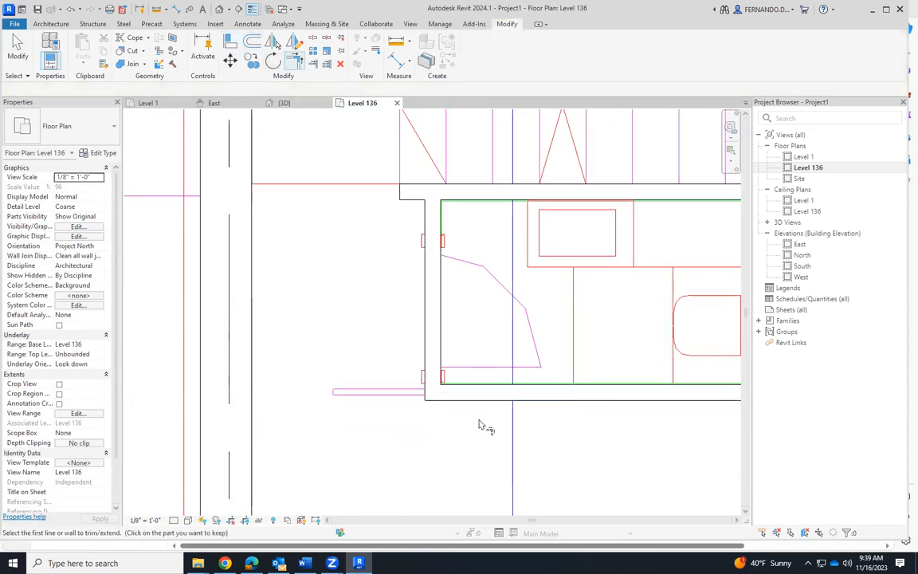
scroll(355, 371, "down", 4)
scroll(355, 371, "down", 2)
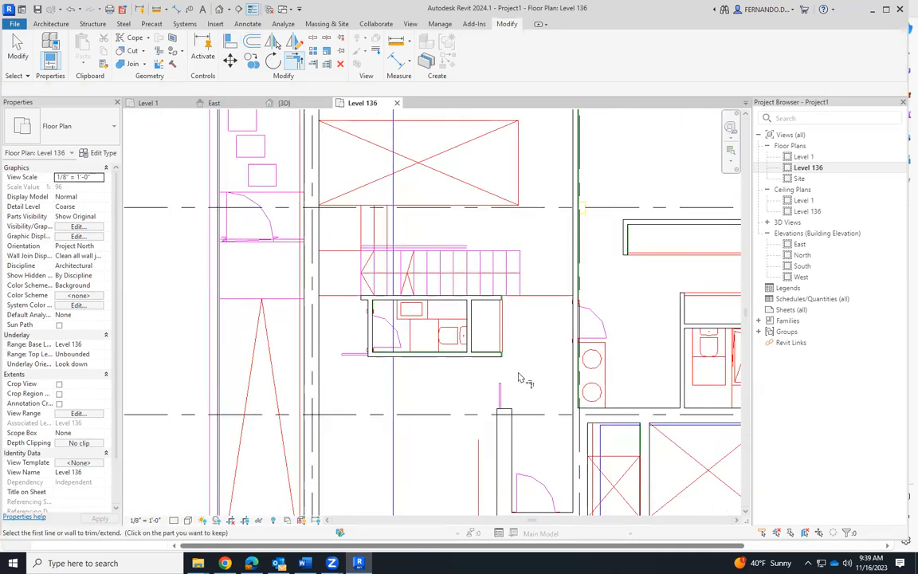
Step: Align the east ends of the small bathroom's lower and upper walls to the imported plan's wall-end lines
scroll(527, 342, "up", 6)
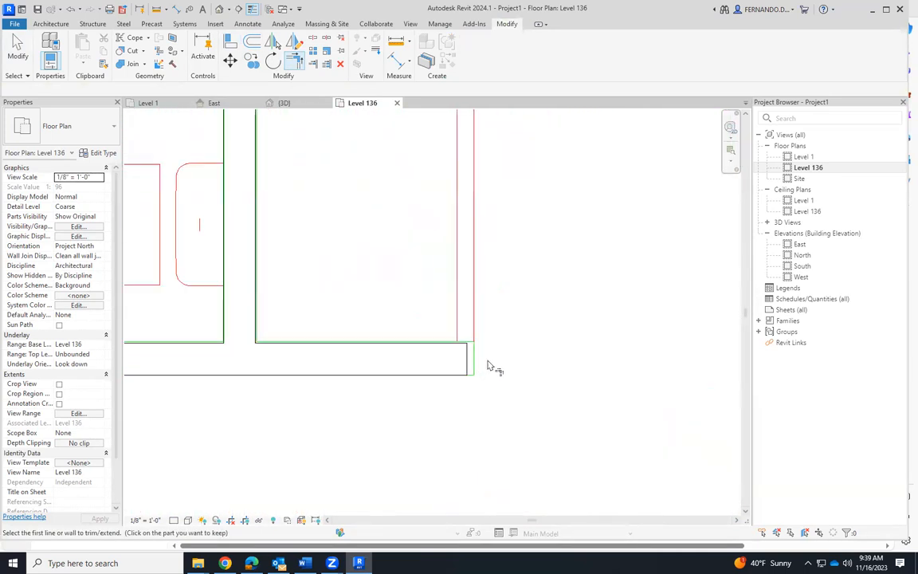
left_click(234, 44)
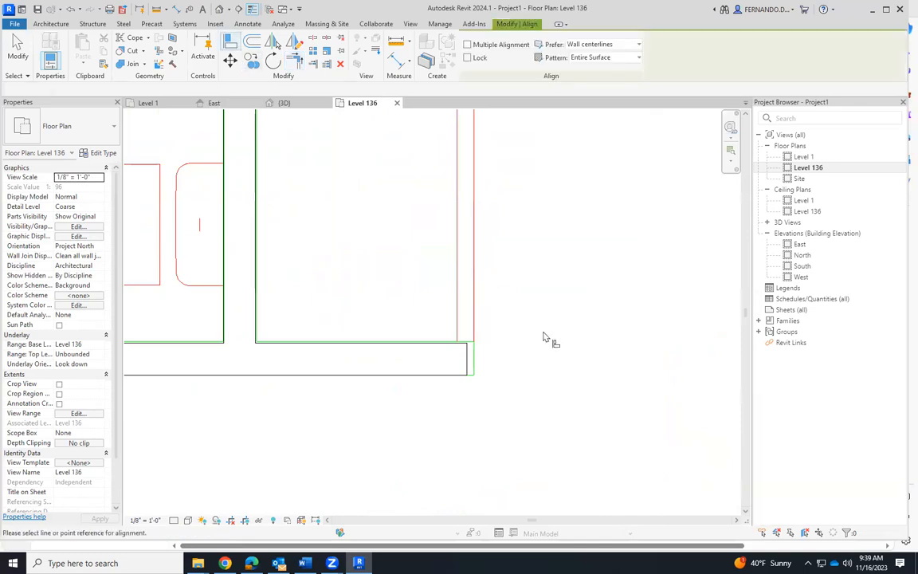
left_click(474, 361)
left_click(468, 361)
scroll(499, 411, "down", 6)
scroll(469, 250, "up", 6)
left_click(514, 249)
left_click(510, 248)
scroll(407, 304, "down", 1)
scroll(405, 306, "down", 5)
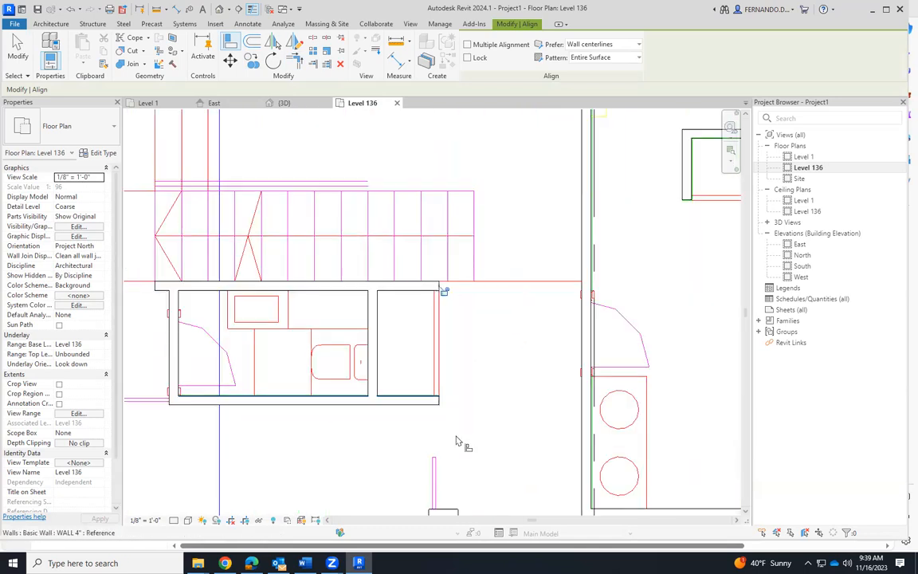
Step: Check the free wall ends around the eastern room's closet against the imported plan lines
scroll(459, 338, "down", 5)
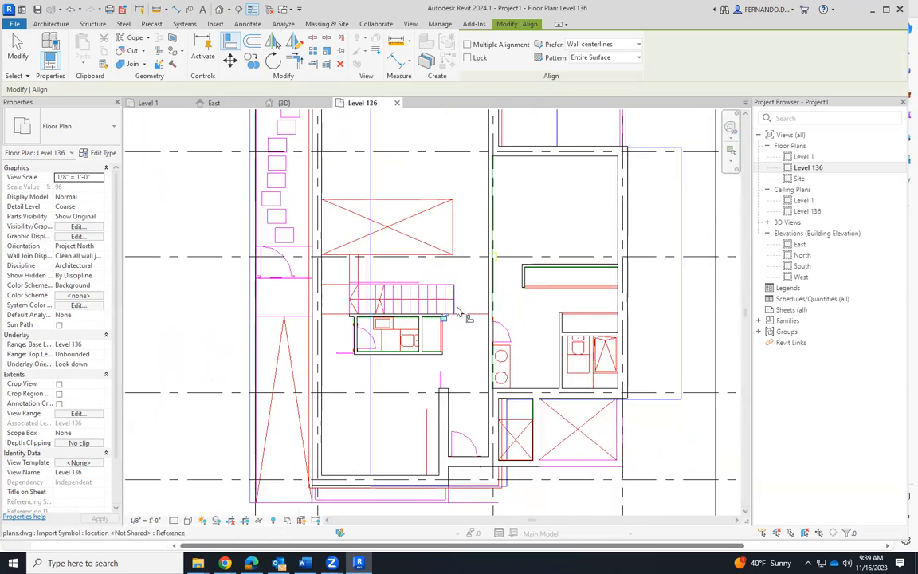
scroll(470, 304, "up", 5)
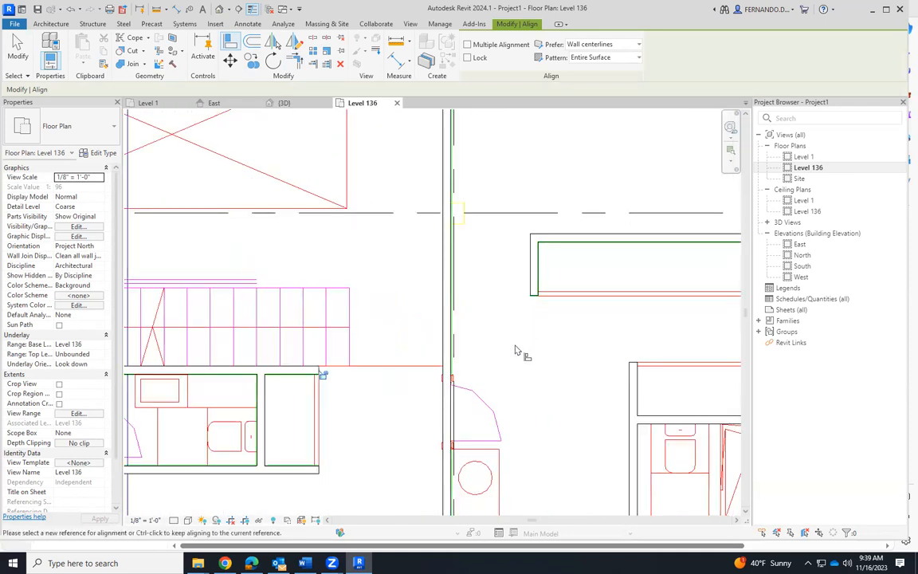
scroll(539, 319, "up", 3)
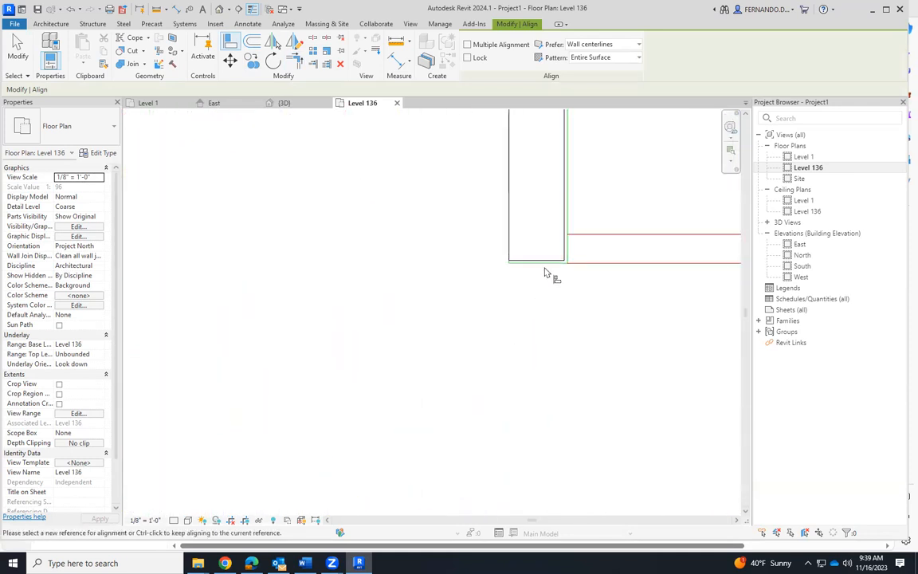
scroll(418, 264, "down", 2)
scroll(508, 318, "down", 2)
scroll(542, 335, "up", 6)
scroll(471, 217, "down", 3)
scroll(504, 276, "down", 5)
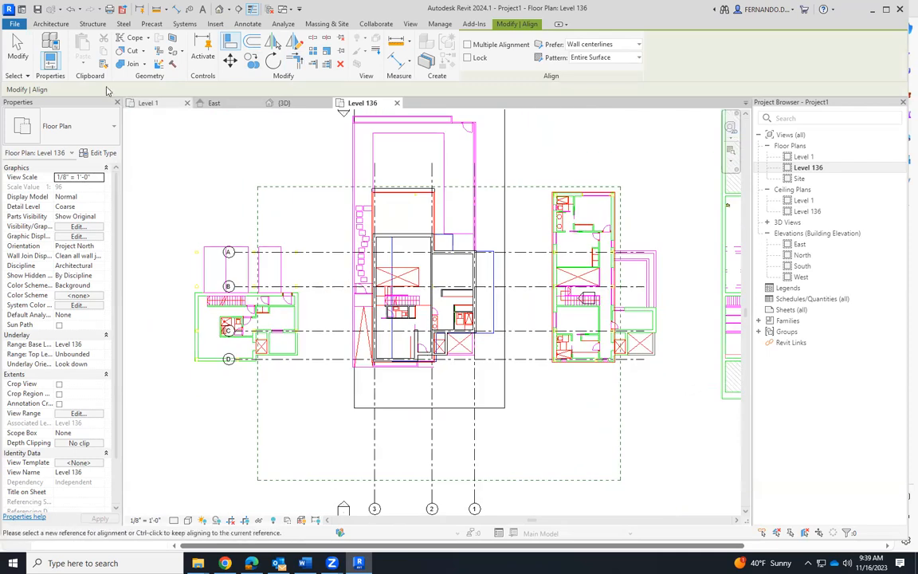
left_click(18, 49)
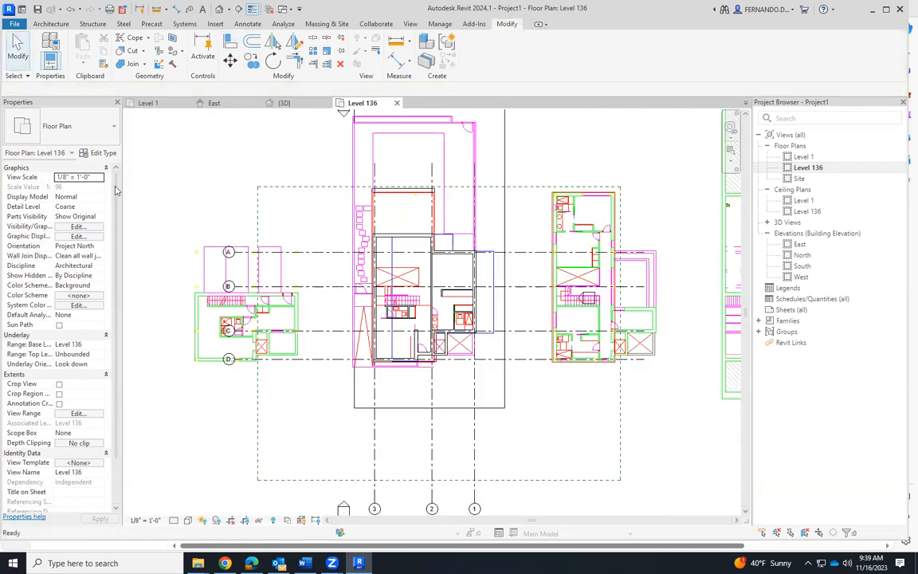
Step: Place a Single-Flush 30" x 80" door in the small bathroom's west wall, swinging inward as in the imported plan
scroll(431, 224, "up", 4)
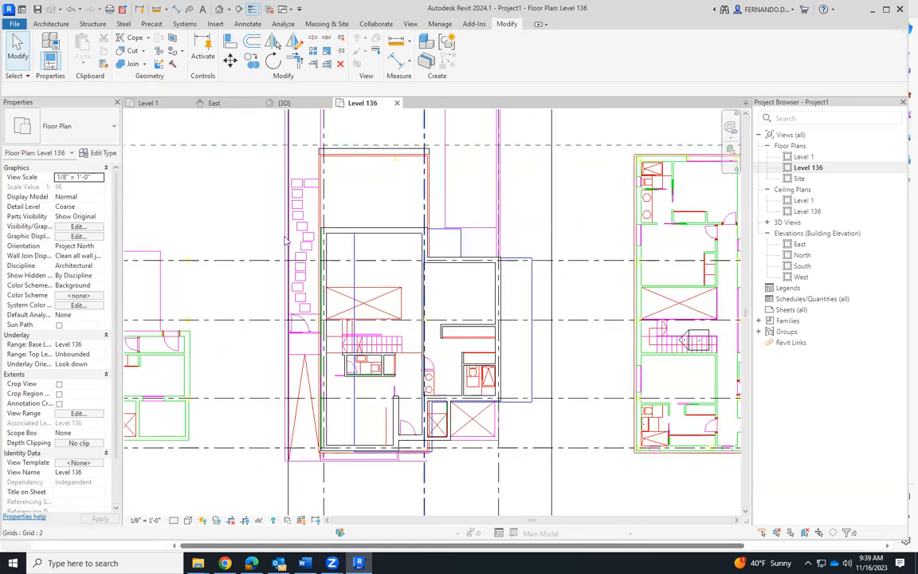
left_click(54, 24)
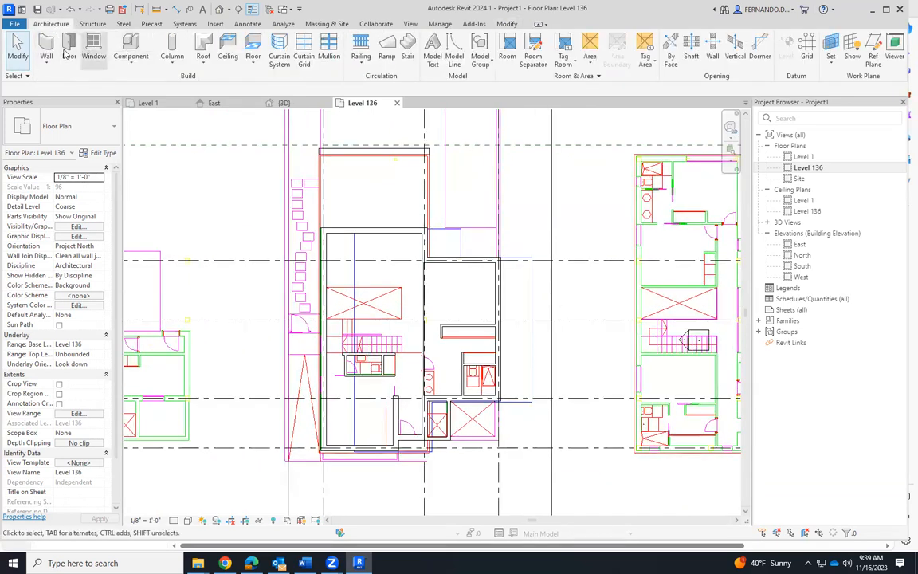
key("d")
key("r")
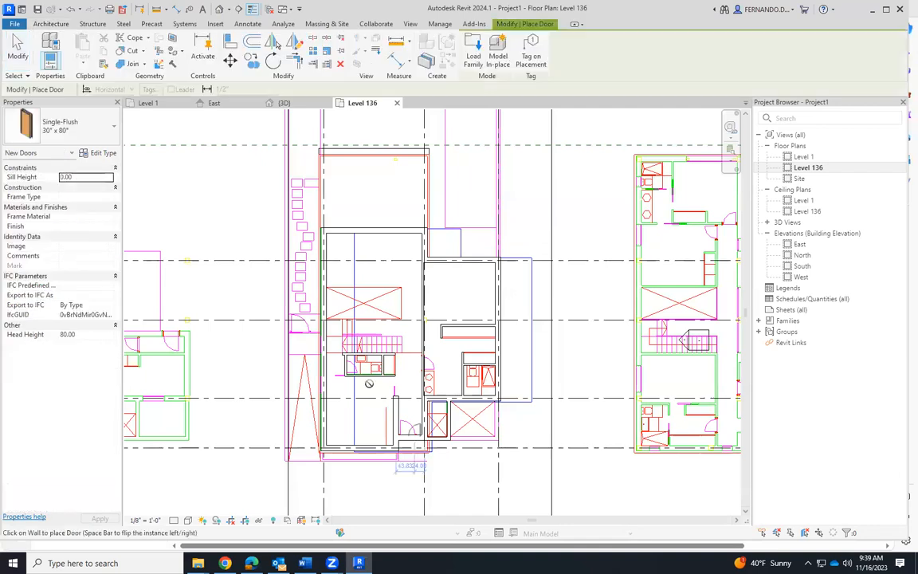
scroll(322, 362, "up", 4)
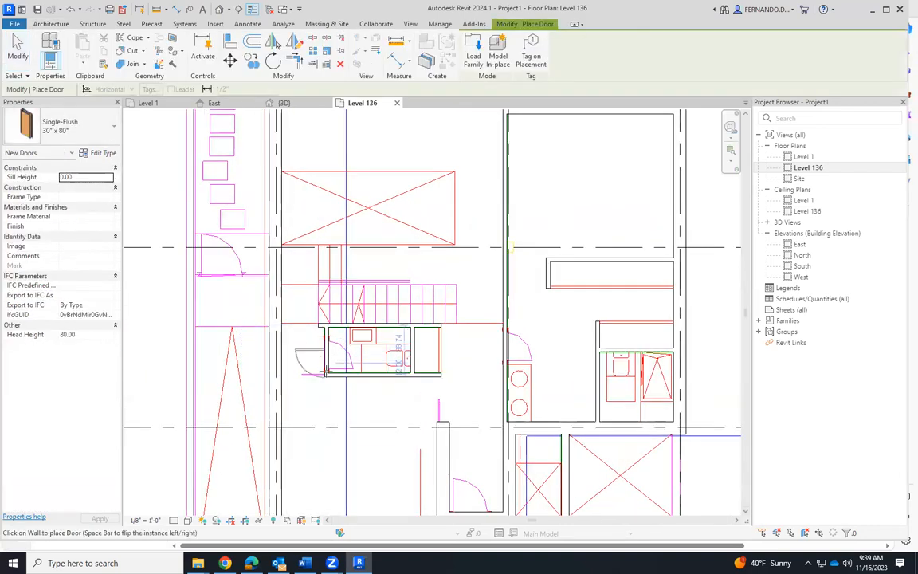
scroll(330, 355, "up", 3)
scroll(330, 351, "up", 2)
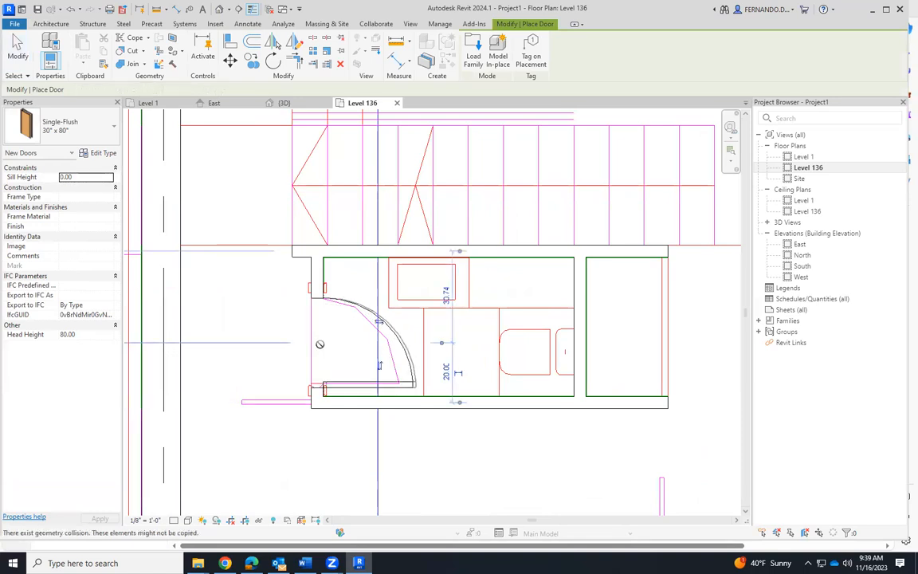
scroll(335, 399, "down", 2)
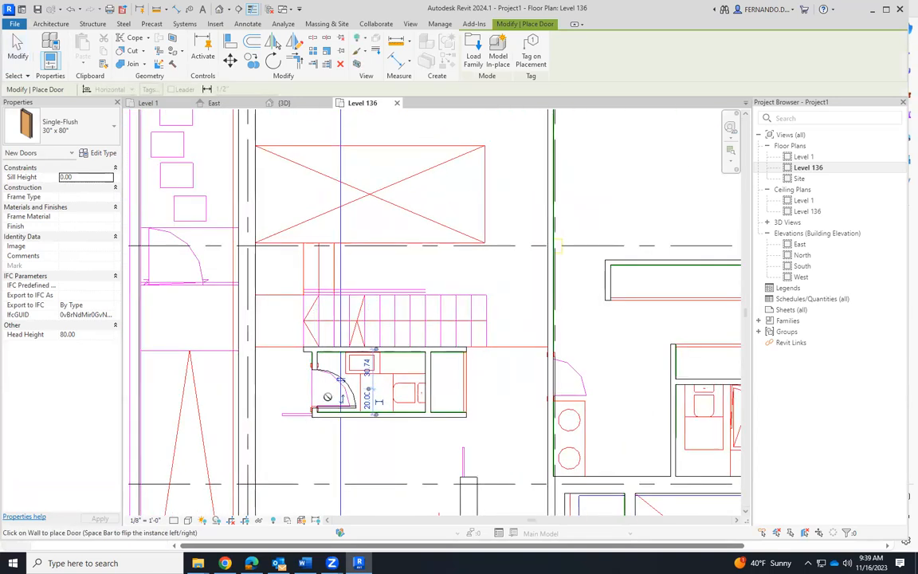
Step: Place a Single-Flush 30" x 80" door in the wall along grid 2, above the double sinks, opening into the eastern room
scroll(414, 411, "down", 2)
scroll(506, 393, "up", 4)
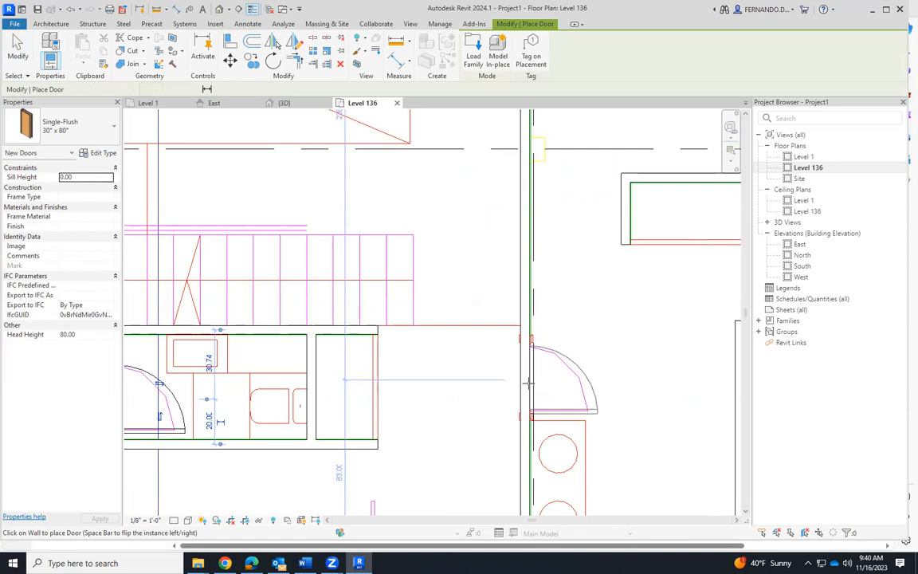
scroll(526, 375, "down", 5)
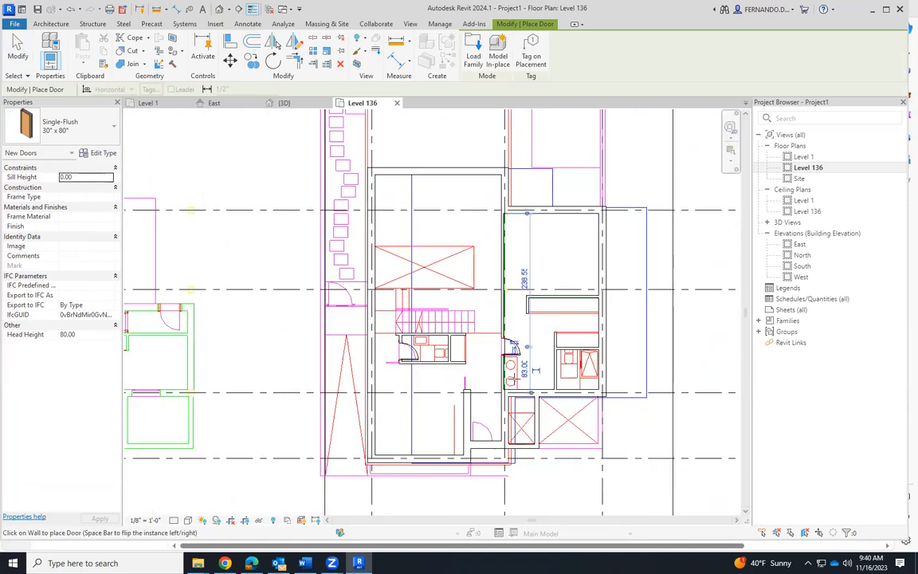
Step: Place a Single-Flush 36" x 84" door in the entrance wall near grid D, matching the swing in the imported plan
scroll(515, 349, "up", 3)
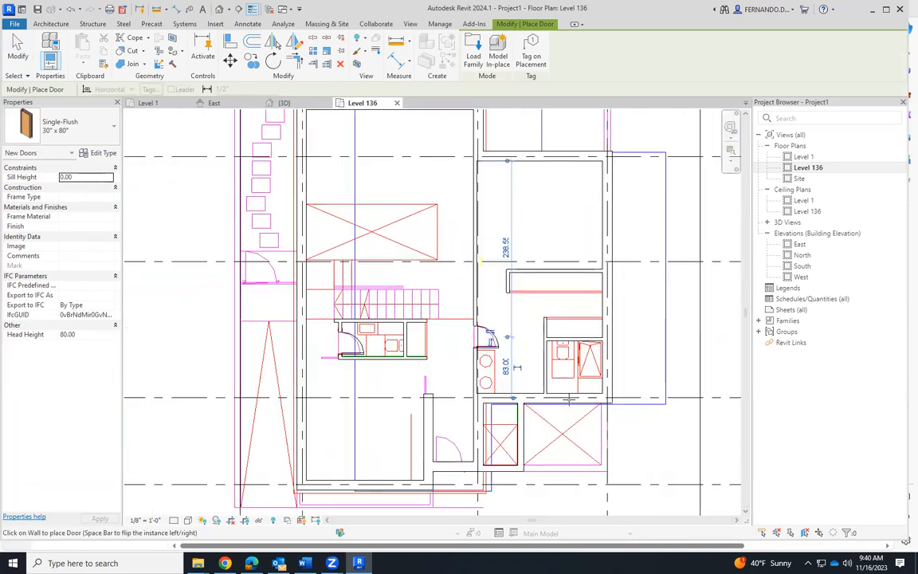
scroll(508, 383, "down", 3)
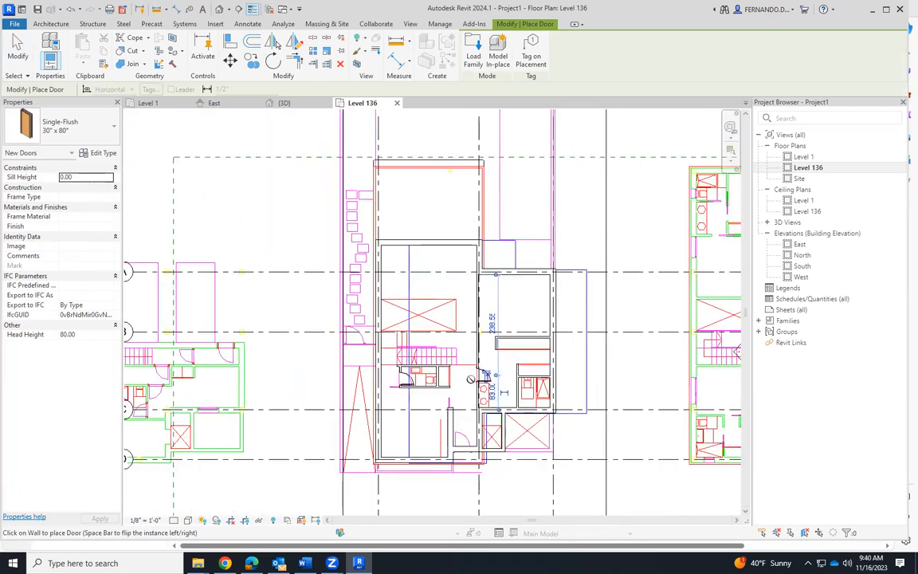
scroll(470, 378, "up", 5)
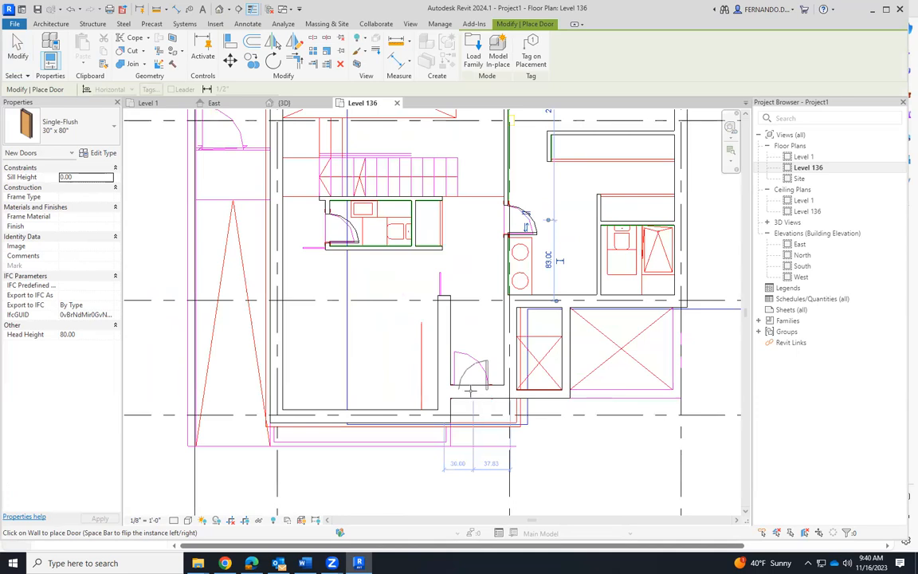
scroll(471, 391, "up", 1)
scroll(471, 391, "up", 2)
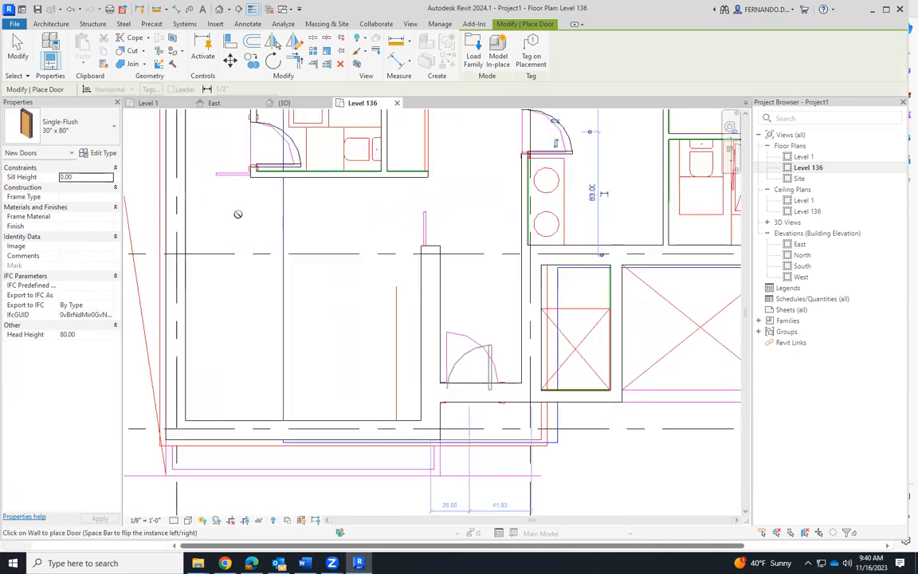
left_click(112, 126)
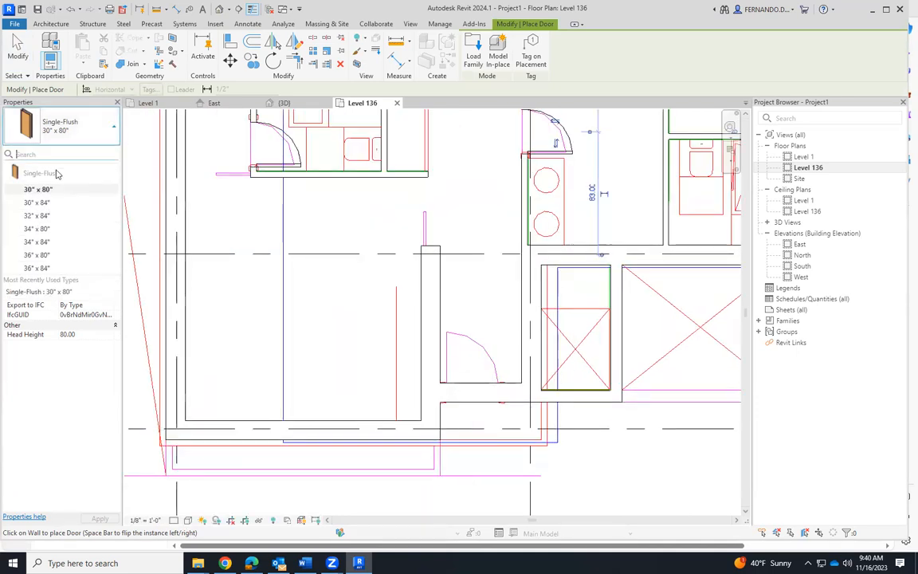
left_click(39, 268)
key("space")
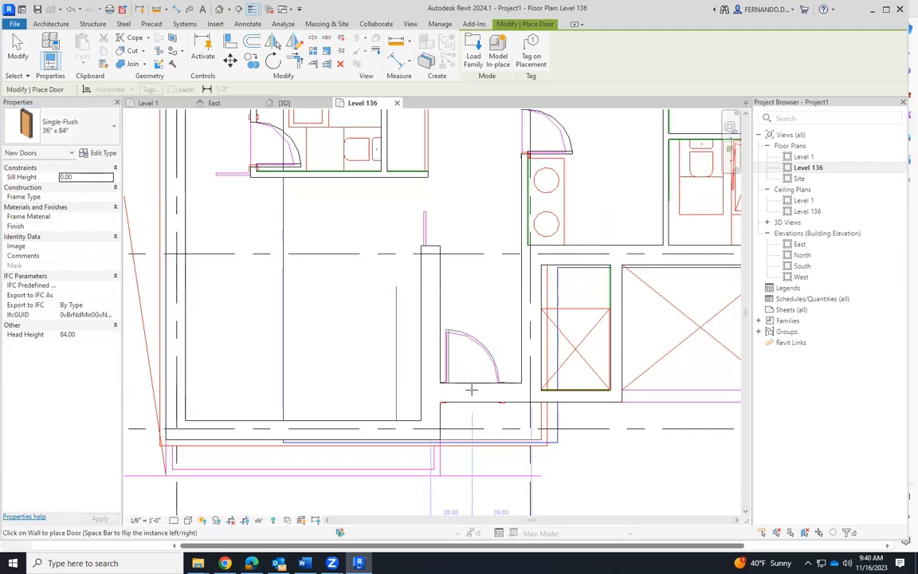
left_click(471, 389)
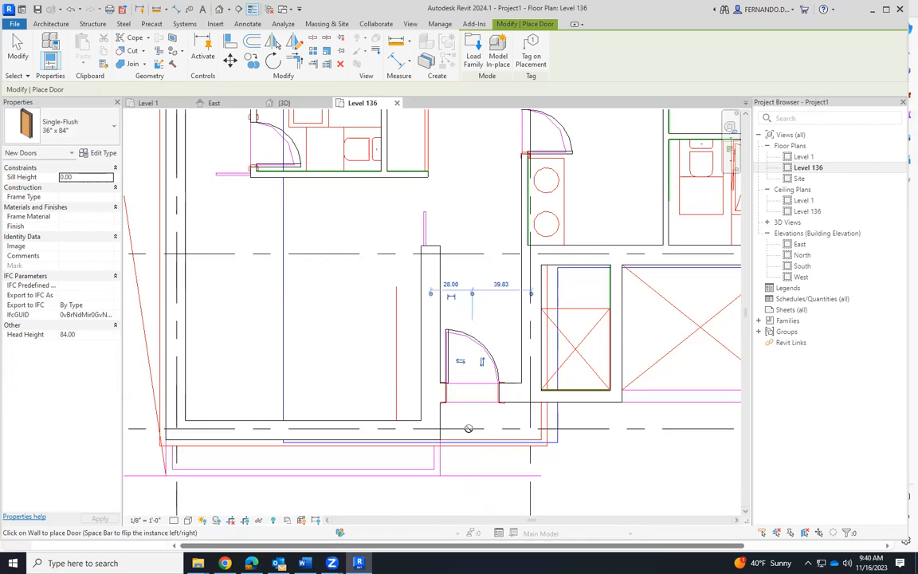
left_click(16, 47)
Step: Check the placed entrance door in the 3D view and return to the Level 136 plan
scroll(480, 371, "down", 6)
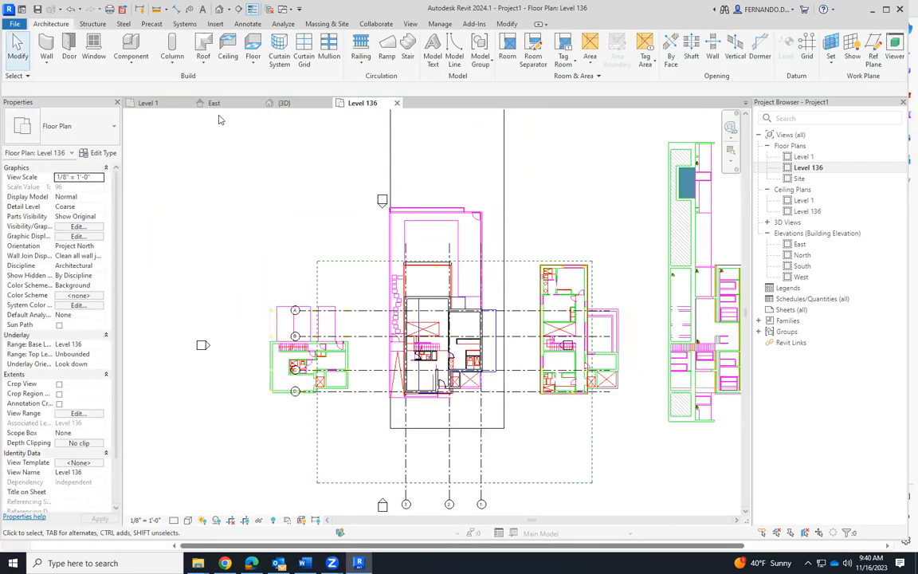
left_click(283, 103)
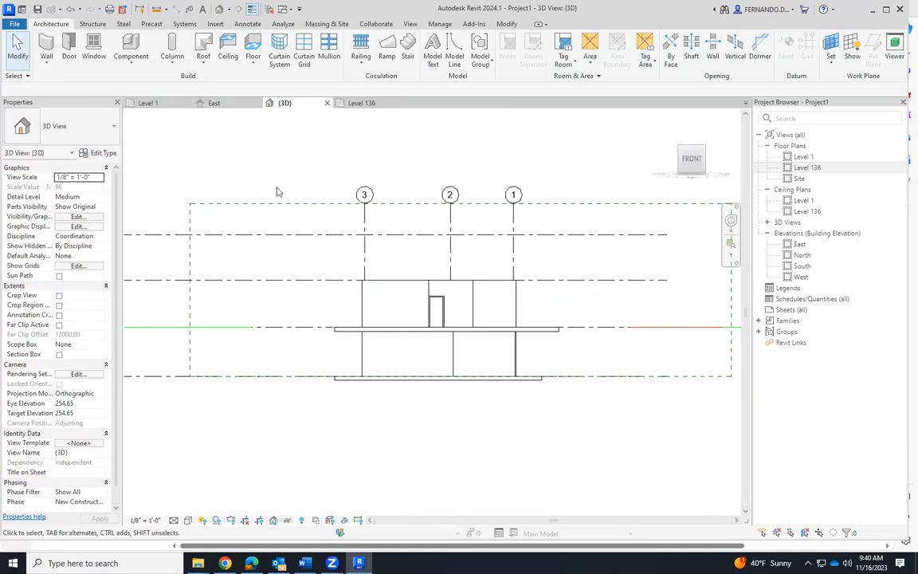
left_click(361, 103)
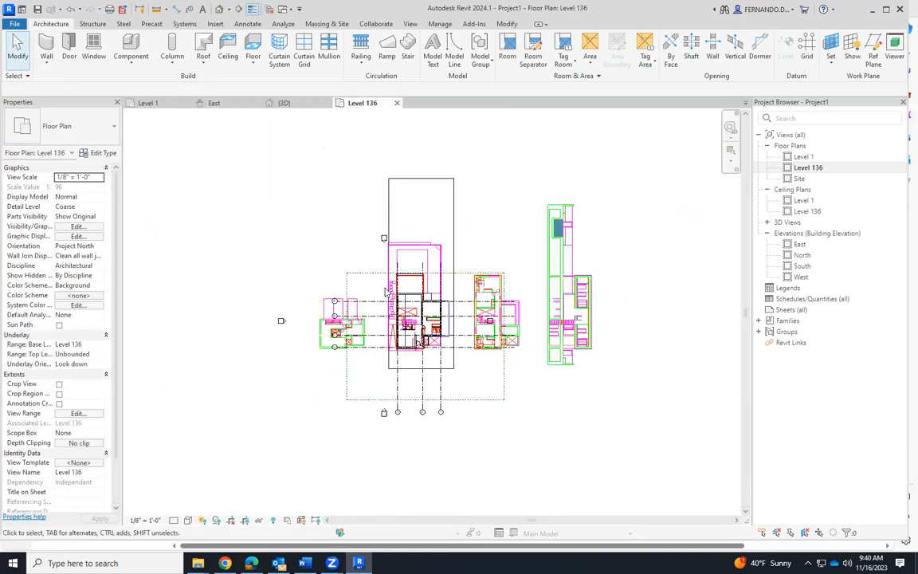
Step: Examine the imported plan east of the Level 136 layout, especially the outer walls around its upper bathroom
scroll(559, 297, "up", 1)
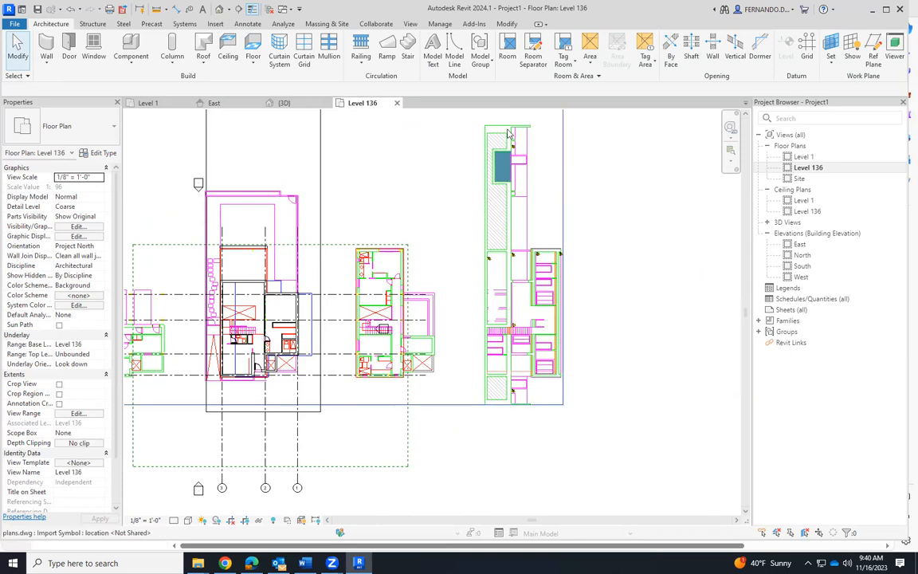
scroll(530, 302, "up", 1)
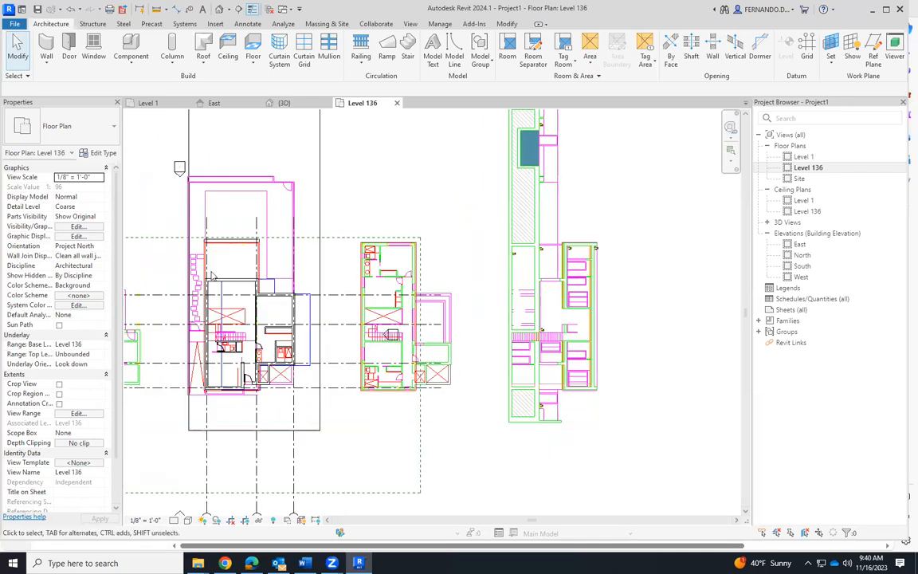
scroll(287, 297, "up", 3)
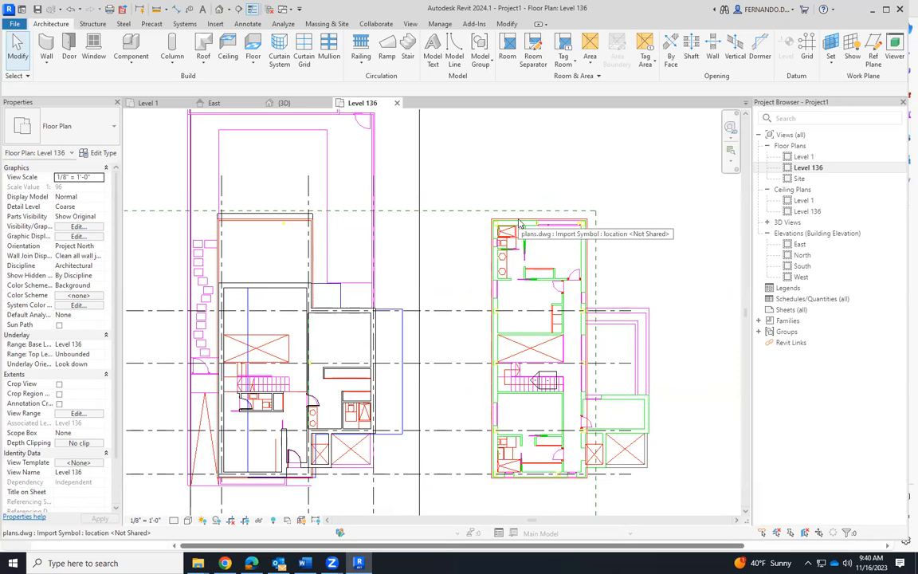
scroll(484, 243, "up", 5)
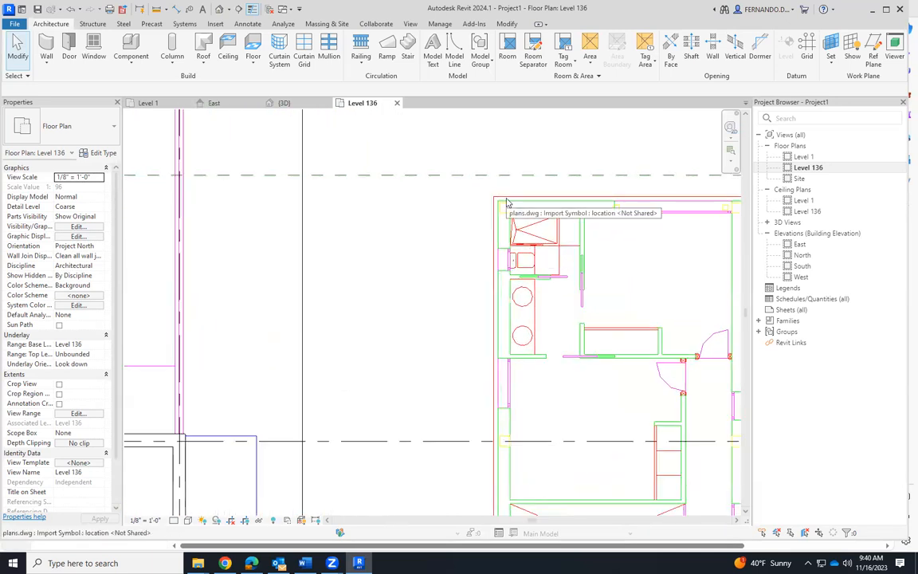
scroll(516, 209, "up", 2)
scroll(538, 204, "down", 3)
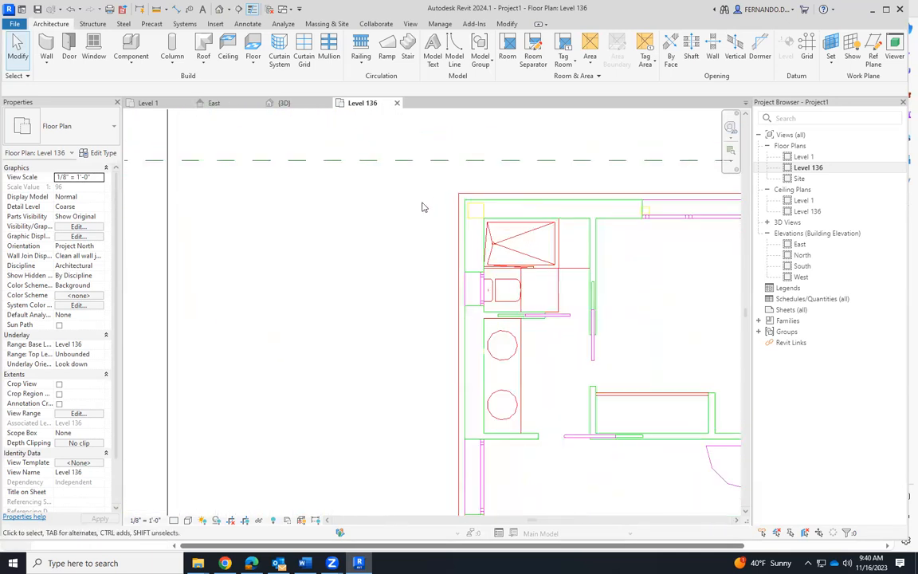
scroll(492, 217, "up", 3)
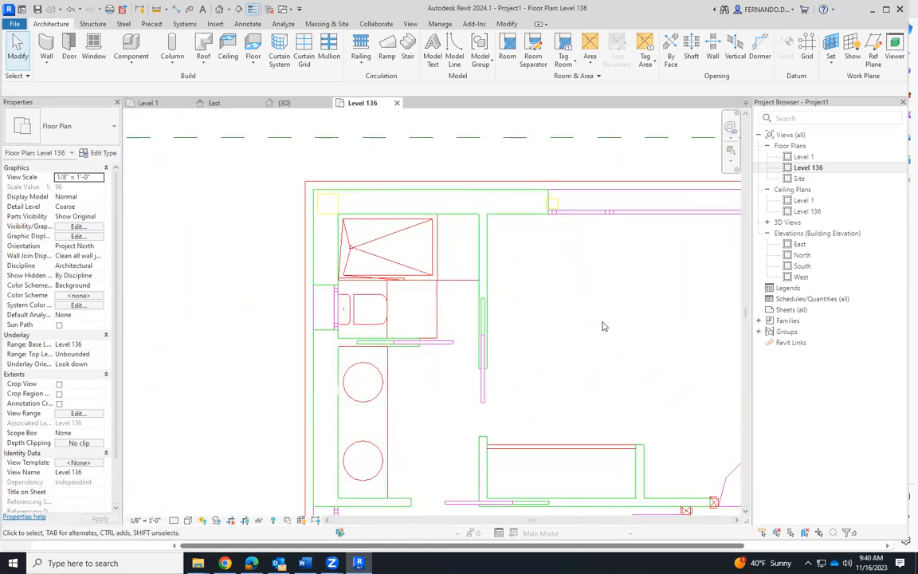
scroll(603, 326, "down", 4)
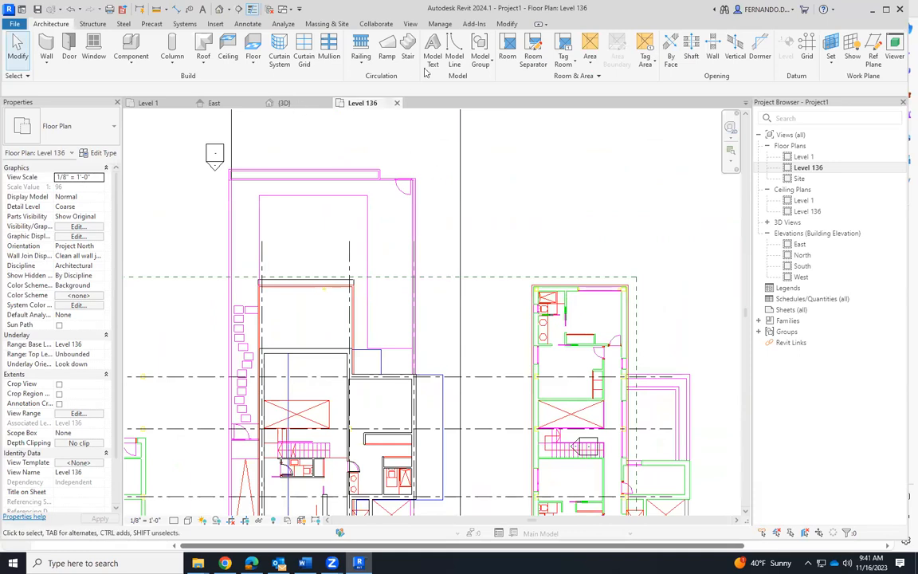
Step: Draw a horizontal model line from the eastern imported plan's upper outer wall corner west across the Level 136 building
key("l")
key("i")
scroll(551, 302, "up", 5)
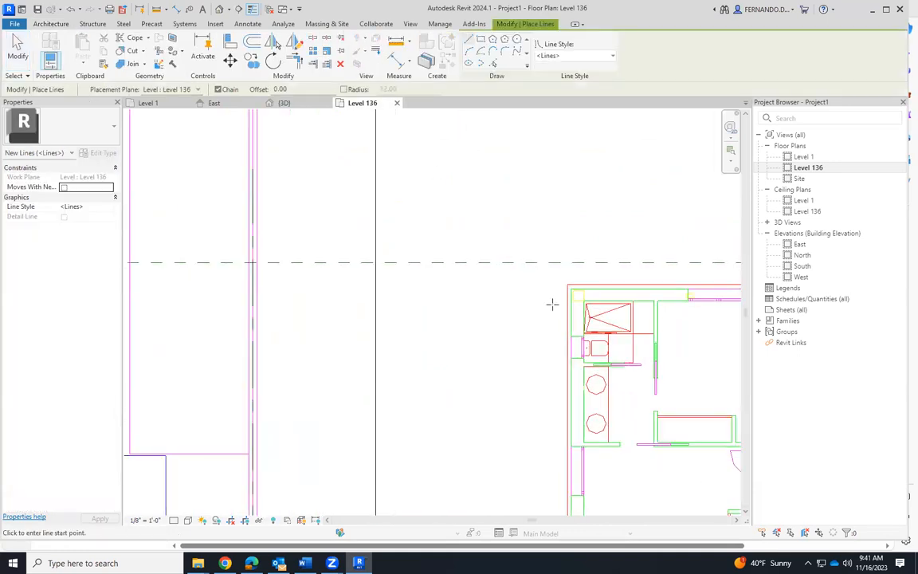
scroll(571, 288, "up", 2)
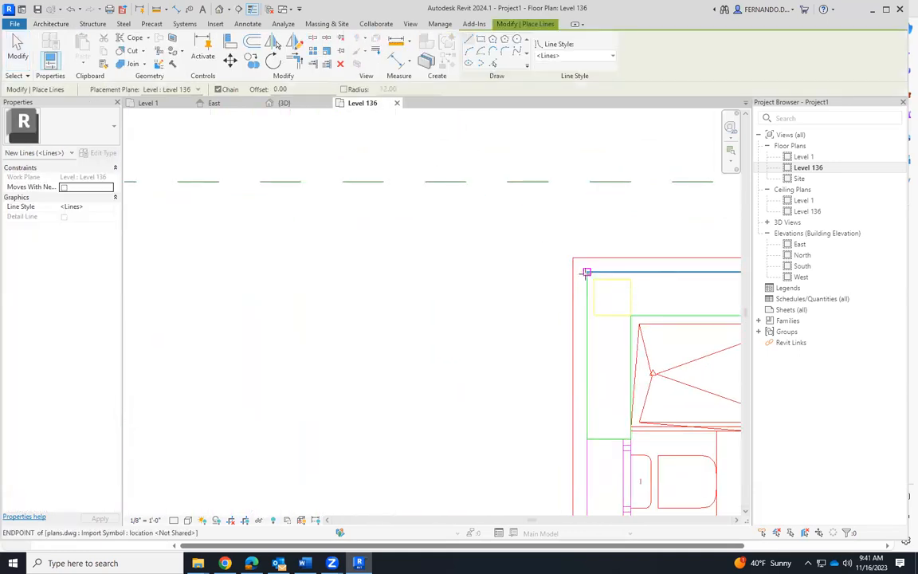
left_click(586, 272)
scroll(625, 293, "down", 5)
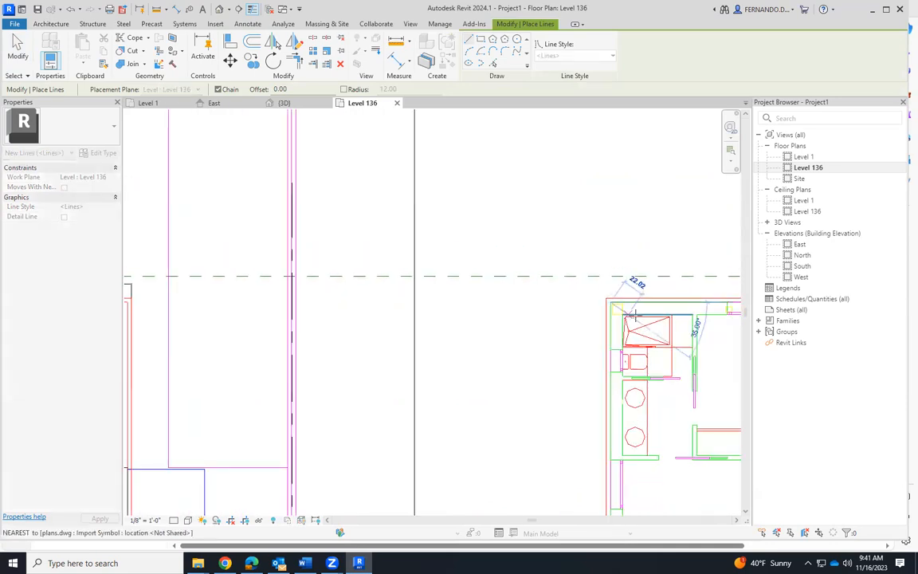
scroll(625, 307, "down", 2)
left_click(228, 317)
key("Escape")
scroll(459, 325, "up", 5)
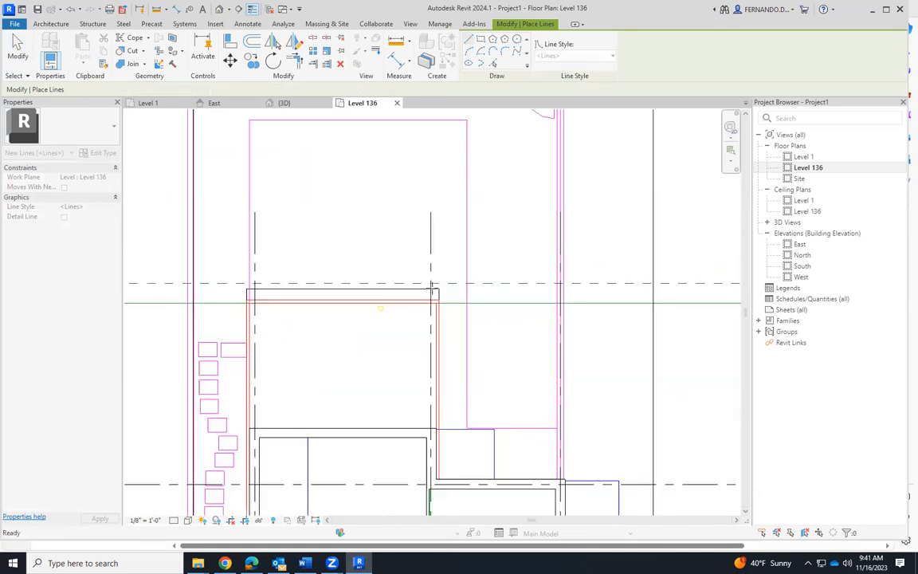
key("Escape")
scroll(431, 286, "up", 3)
scroll(439, 247, "down", 6)
scroll(442, 279, "down", 2)
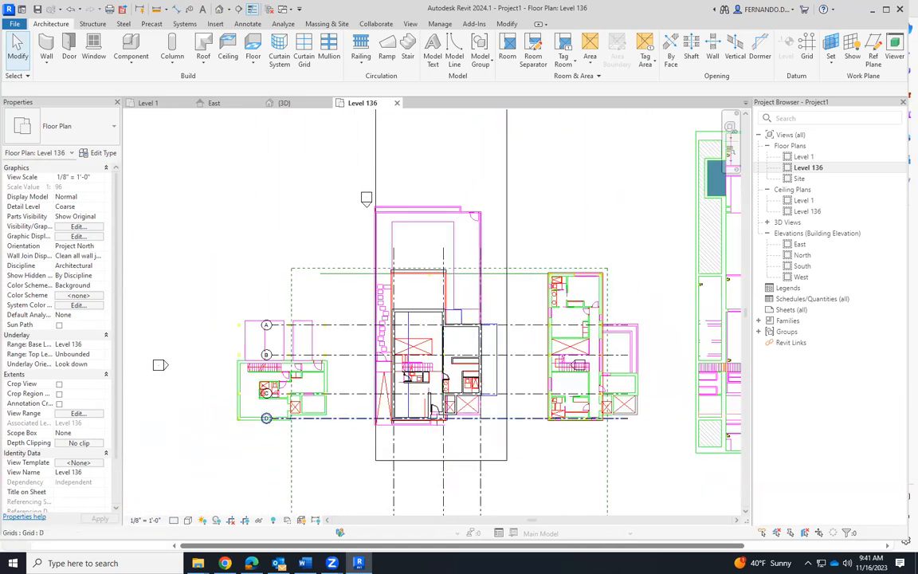
Step: Start a Generic - 12" floor on Level 136, sketching its boundary from the wall corner near grids A and 2 north to the model line, then west
scroll(390, 381, "up", 3)
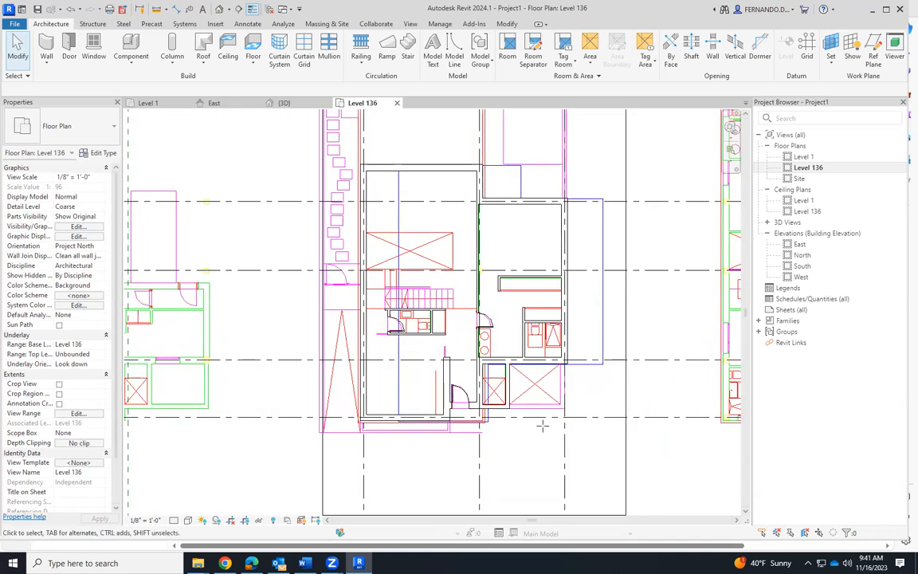
scroll(429, 441, "down", 2)
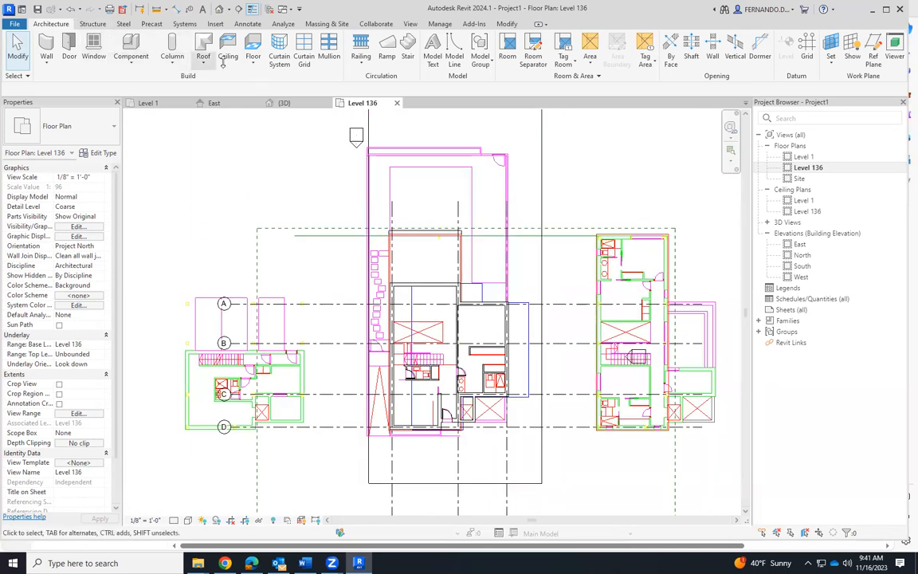
left_click(252, 48)
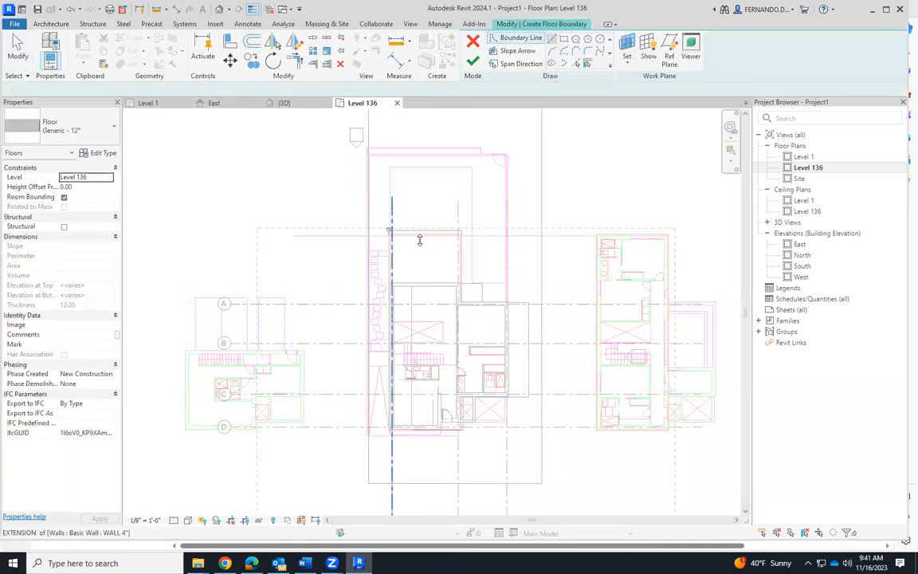
scroll(420, 239, "up", 3)
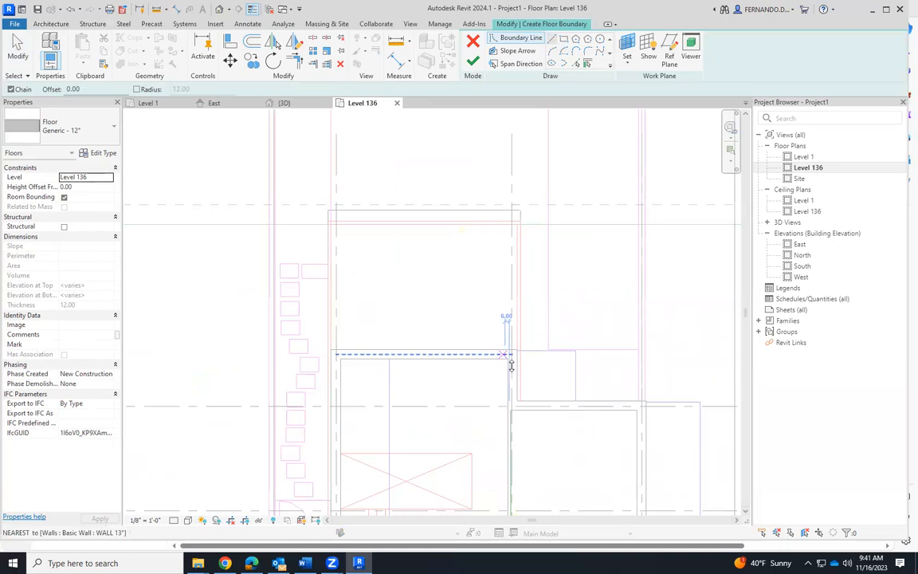
scroll(511, 365, "up", 1)
scroll(513, 411, "up", 1)
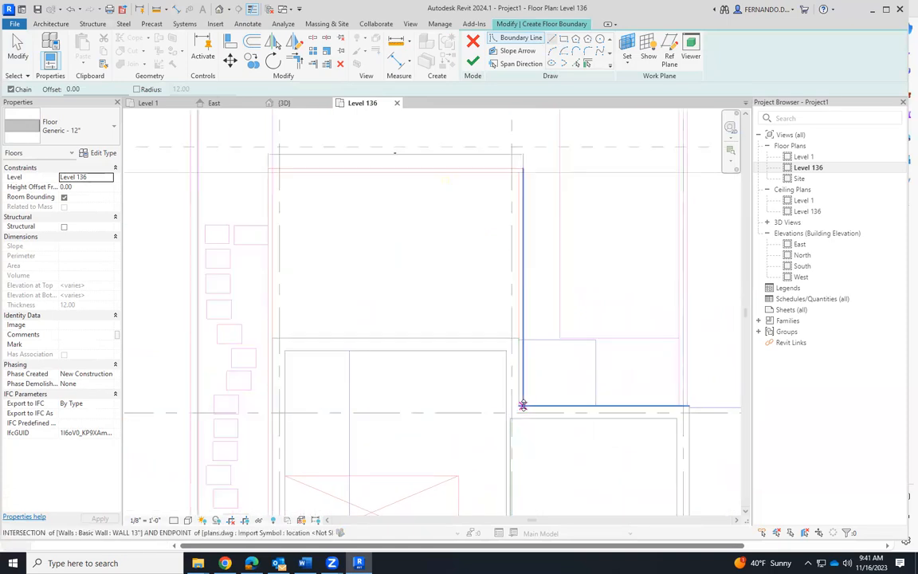
left_click(519, 406)
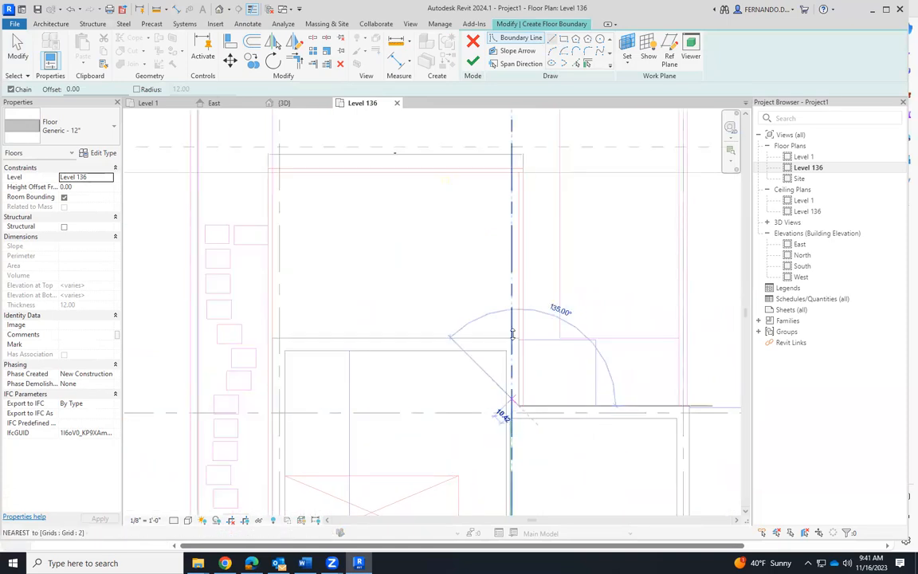
scroll(519, 181, "up", 2)
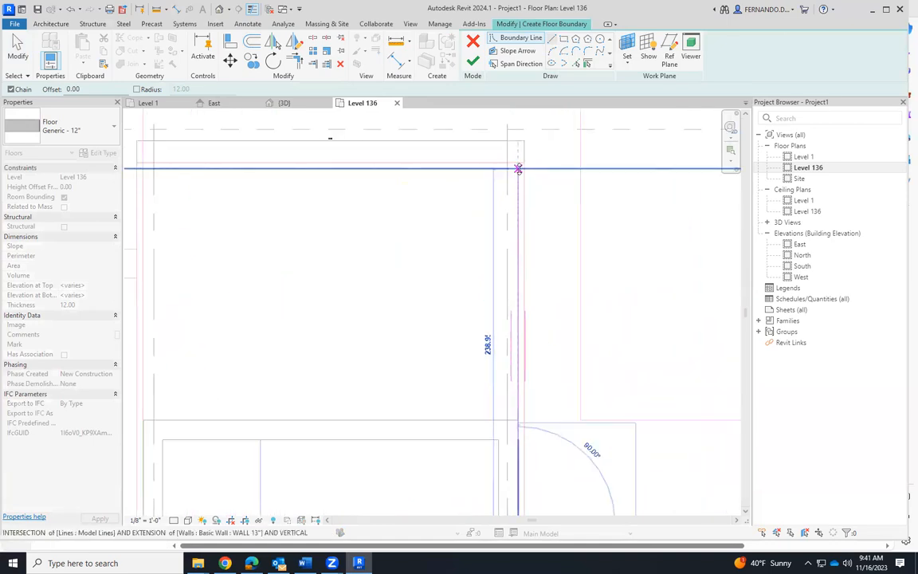
left_click(518, 169)
scroll(545, 155, "down", 1)
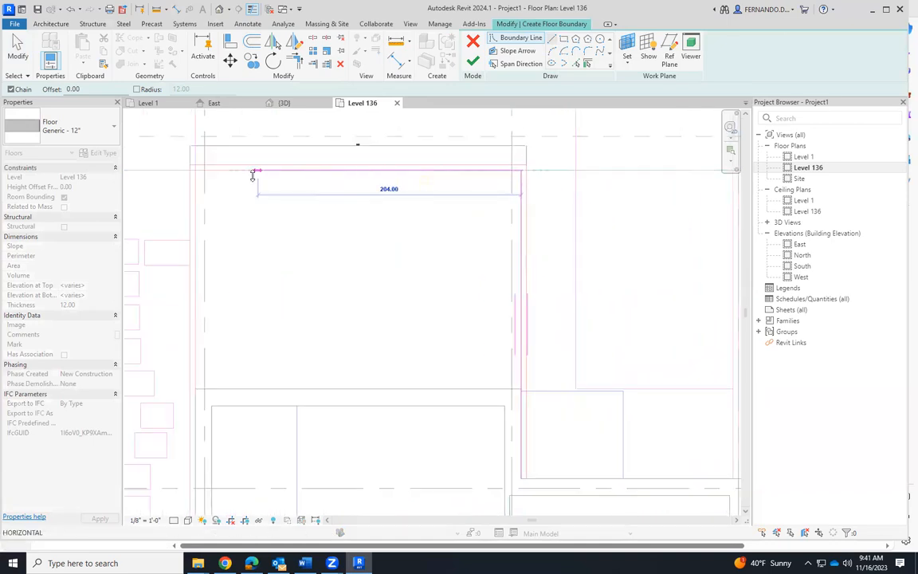
left_click(195, 170)
Step: Continue the floor boundary west to the outer wall face, then south to the building's southwest wall corner
scroll(322, 223, "down", 4)
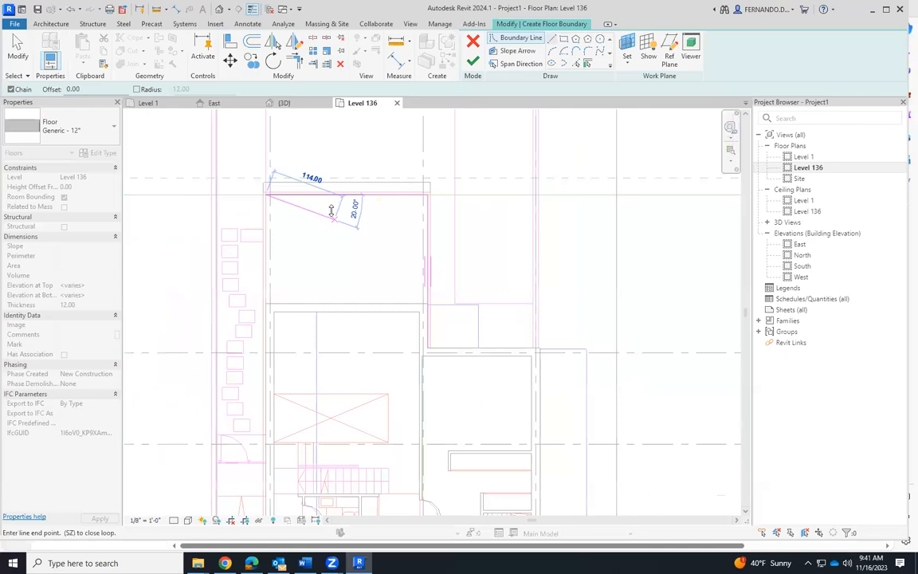
scroll(304, 297, "up", 5)
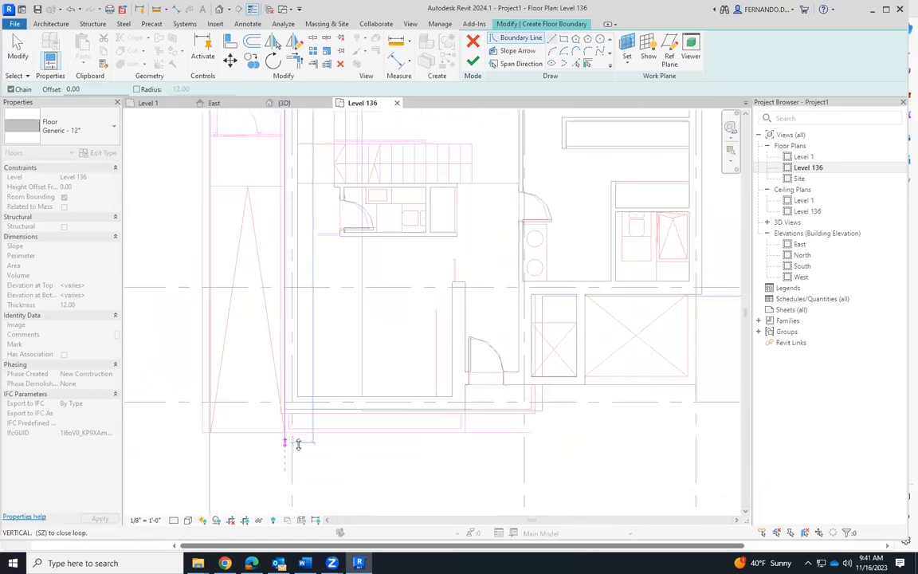
scroll(294, 429, "up", 3)
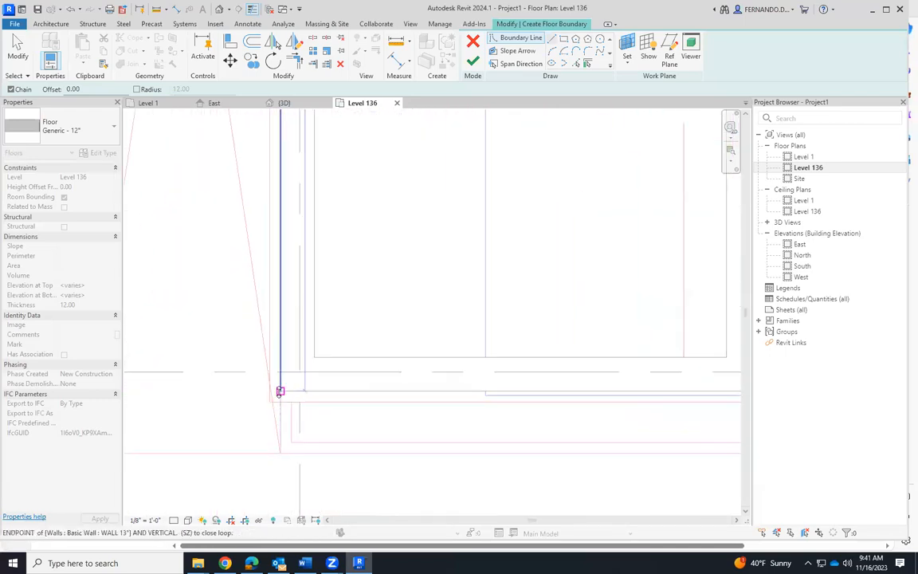
left_click(280, 392)
Step: Extend the floor boundary east along the south wall to the entrance recess, then north to the door wall's outer face
scroll(280, 391, "down", 2)
scroll(405, 393, "up", 3)
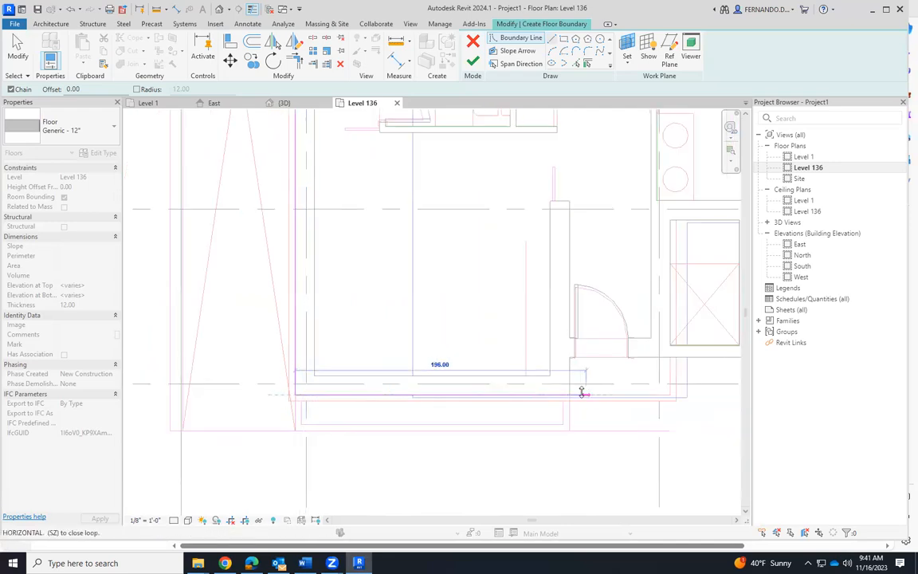
scroll(582, 393, "up", 4)
left_click(563, 394)
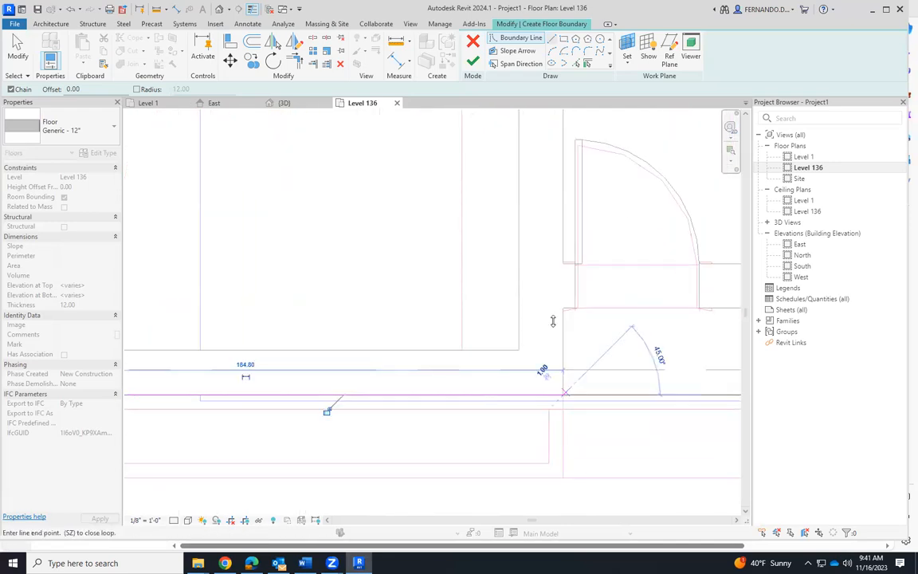
left_click(563, 308)
Step: Run the floor boundary east along the entrance wall to the shaft's outer wall, then north along that wall to the exterior wall line
scroll(488, 340, "down", 5)
scroll(602, 322, "up", 2)
scroll(558, 338, "down", 2)
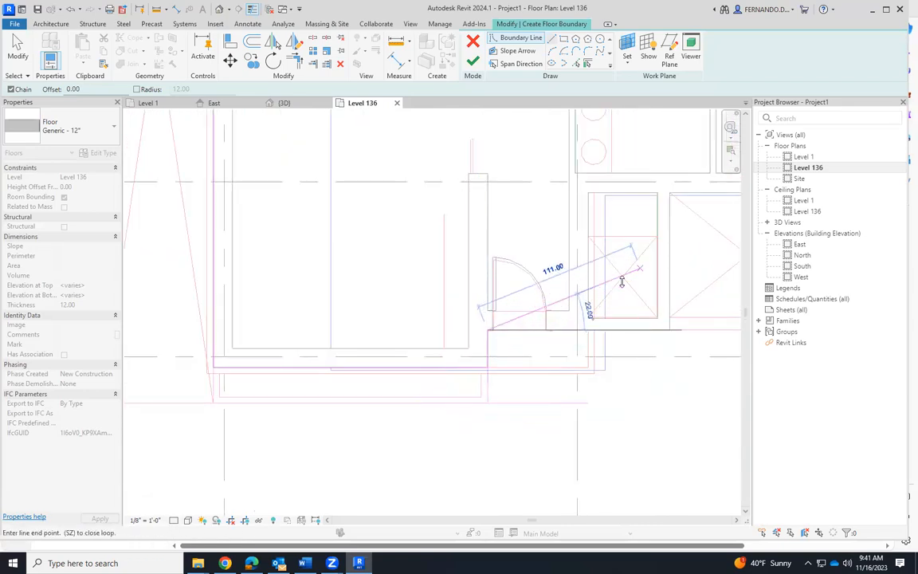
scroll(526, 322, "down", 2)
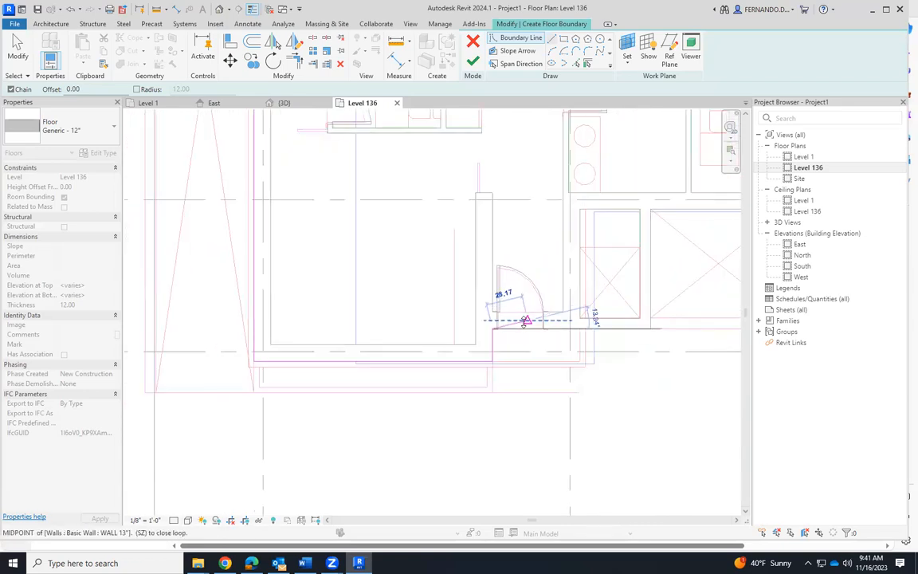
scroll(638, 332, "up", 3)
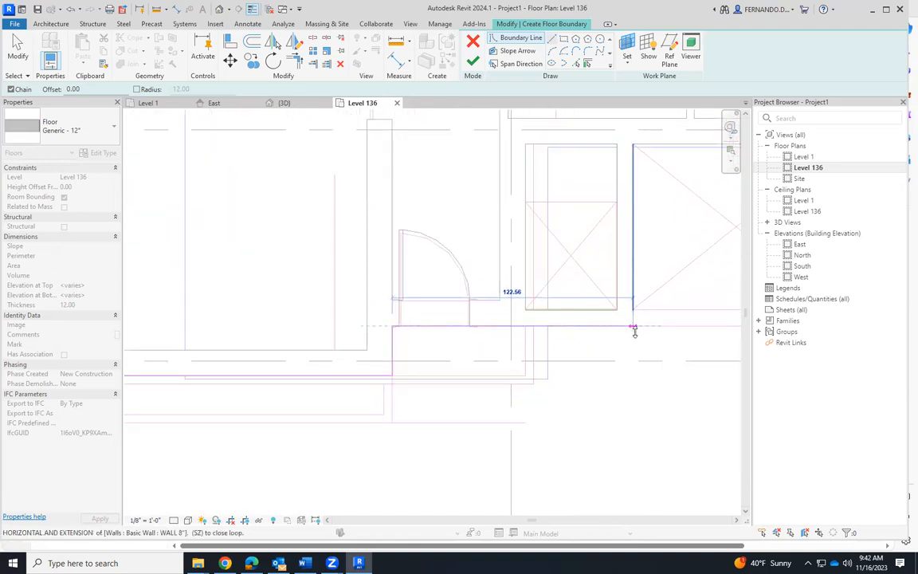
scroll(628, 329, "up", 3)
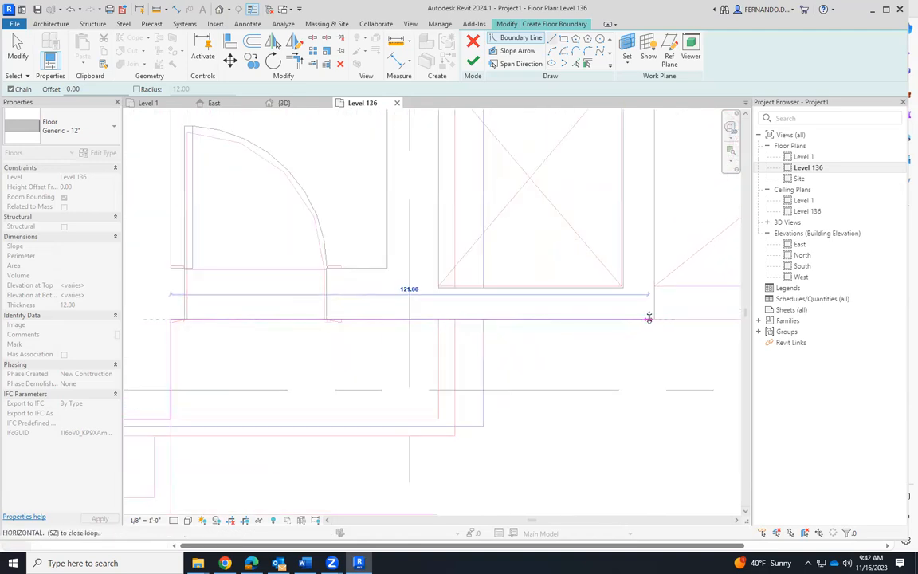
scroll(656, 319, "up", 4)
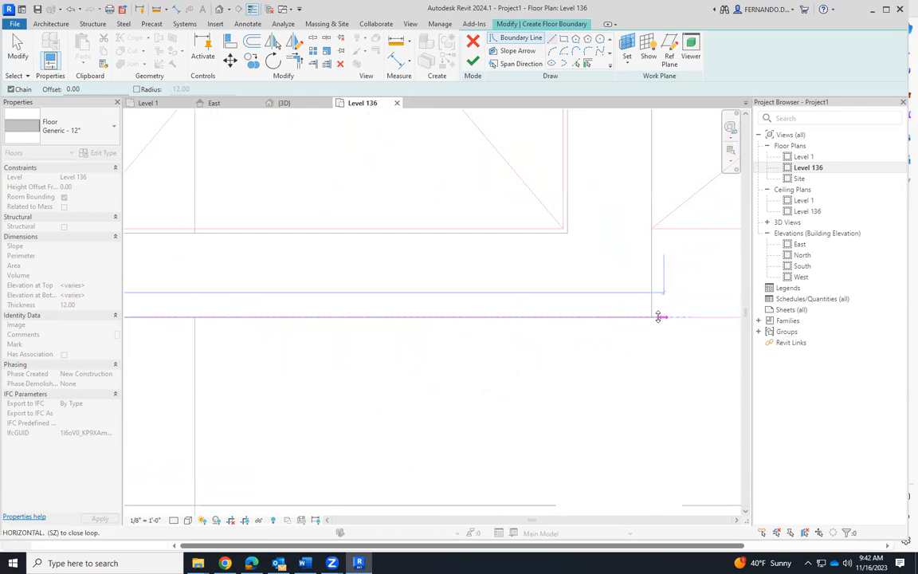
scroll(594, 383, "down", 5)
scroll(590, 241, "up", 4)
left_click(560, 207)
Step: Continue the floor boundary east to the building's southeast wall corner, then north along the east wall to its upper corner
scroll(442, 279, "down", 5)
scroll(636, 267, "up", 3)
left_click(630, 259)
scroll(594, 398, "down", 3)
scroll(629, 375, "down", 3)
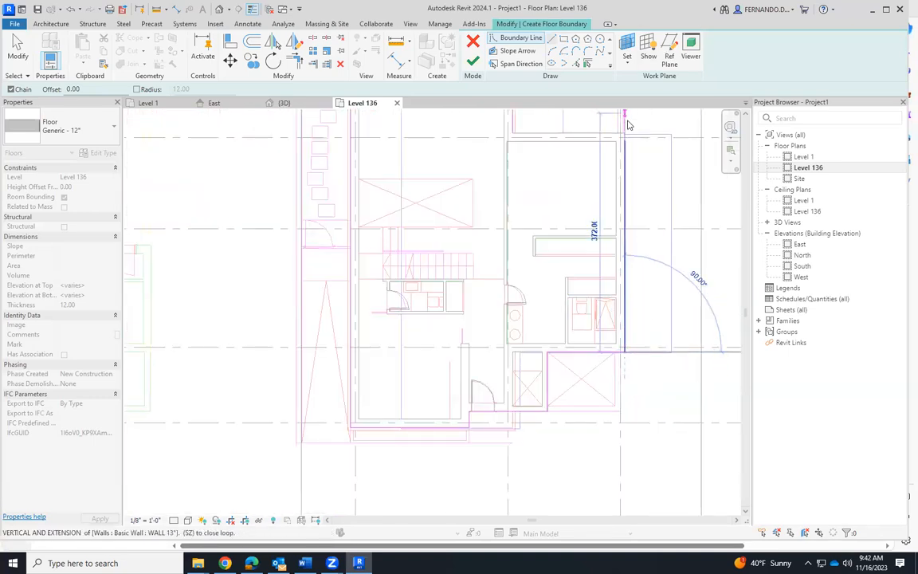
scroll(626, 131, "up", 5)
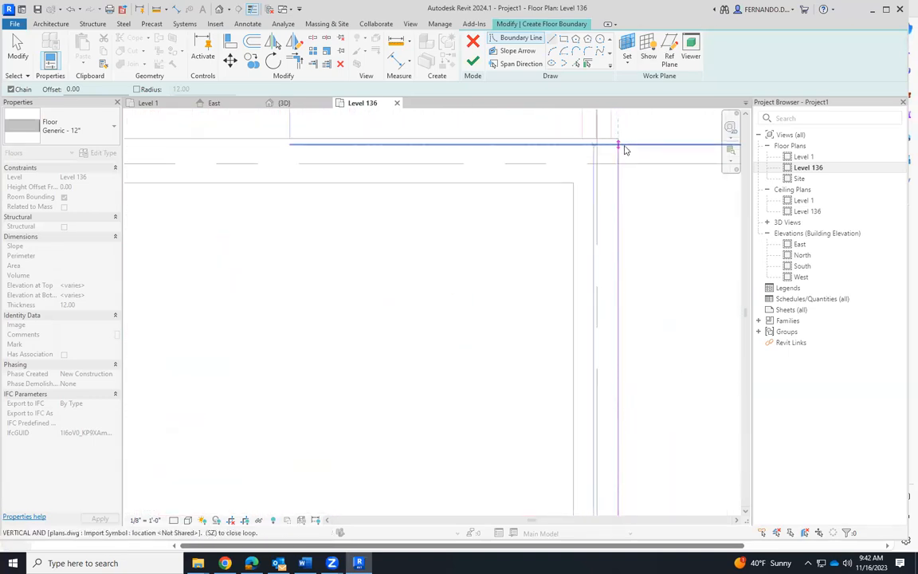
left_click(654, 217)
Step: Close the floor boundary by drawing its last segment west to the starting wall corner near grids A and 2
scroll(655, 204, "down", 2)
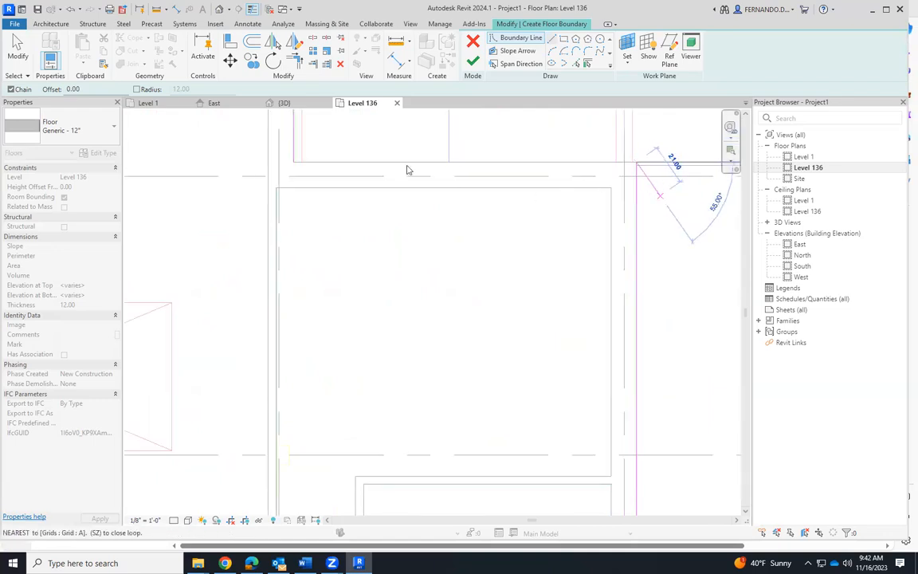
scroll(406, 170, "down", 2)
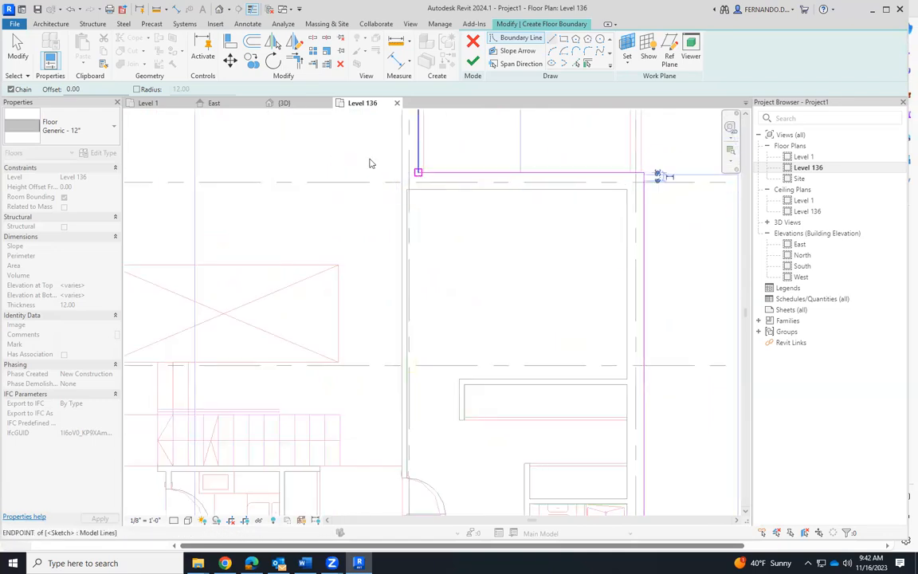
left_click(369, 164)
Step: Align the vertical boundary segment east of the small shaft with the outer face of the shaft's wall
left_click(231, 43)
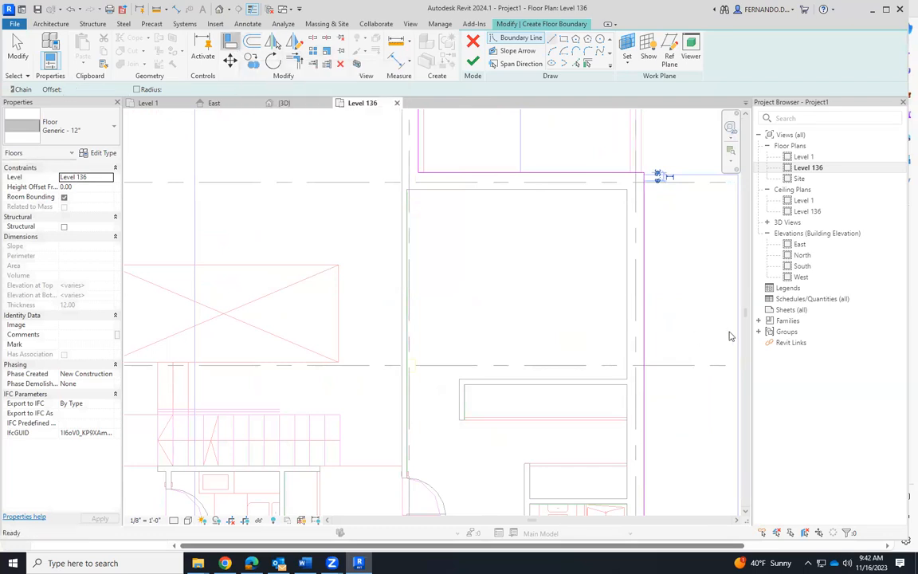
middle_click_drag(577, 261, 539, 417)
scroll(563, 337, "up", 4)
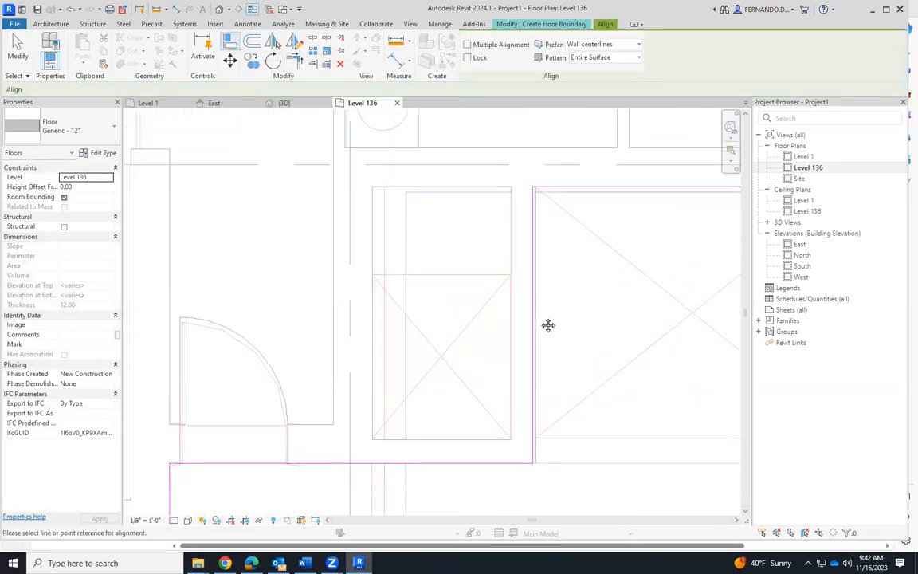
left_click(541, 326)
scroll(511, 334, "down", 2)
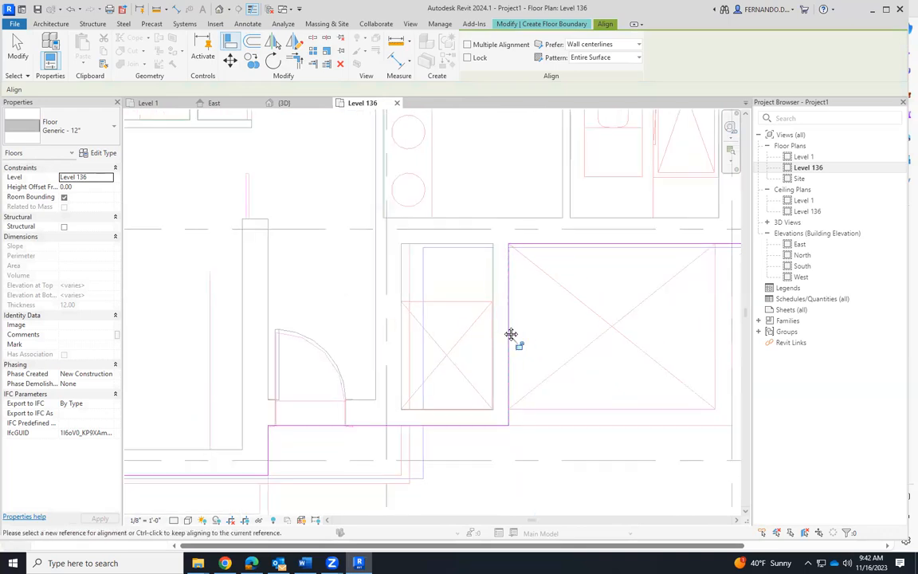
scroll(442, 451, "up", 2)
scroll(475, 435, "down", 2)
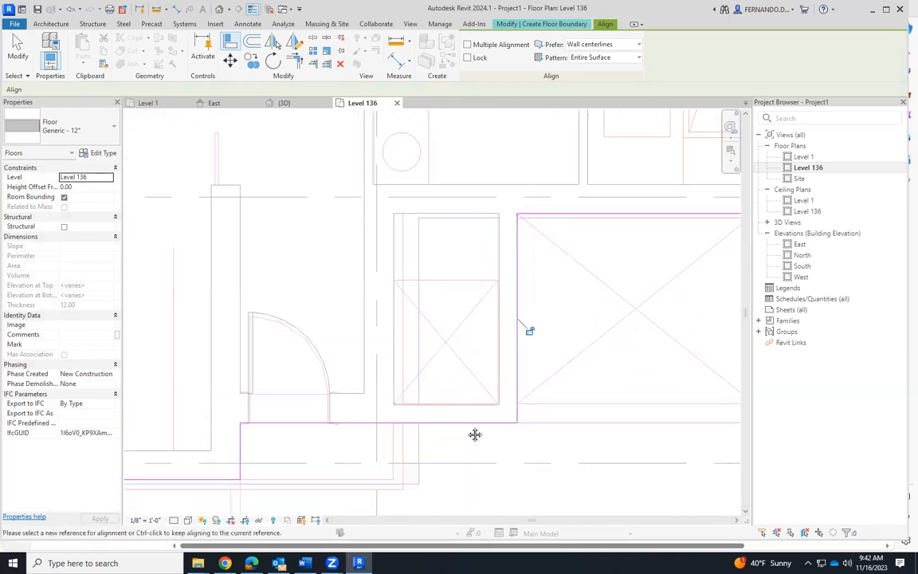
scroll(405, 354, "down", 1)
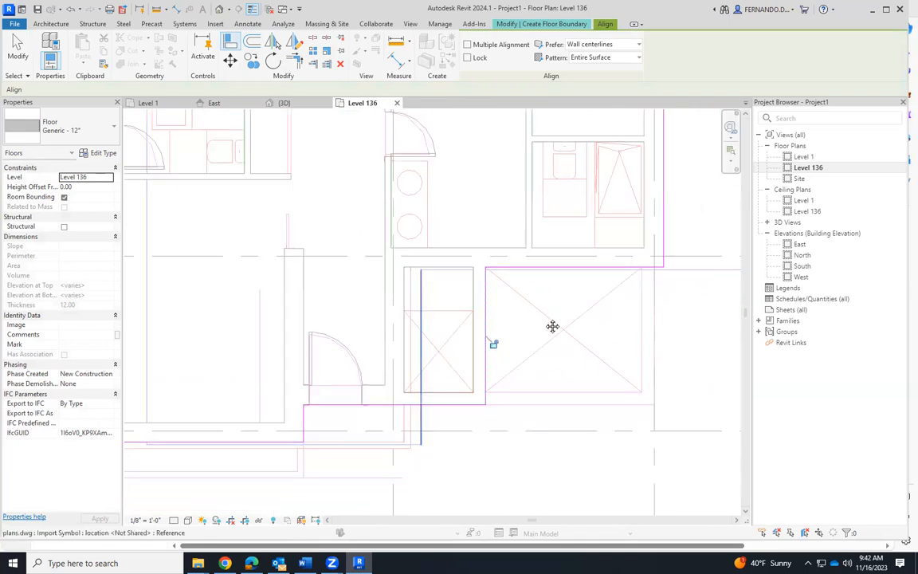
scroll(582, 380, "down", 1)
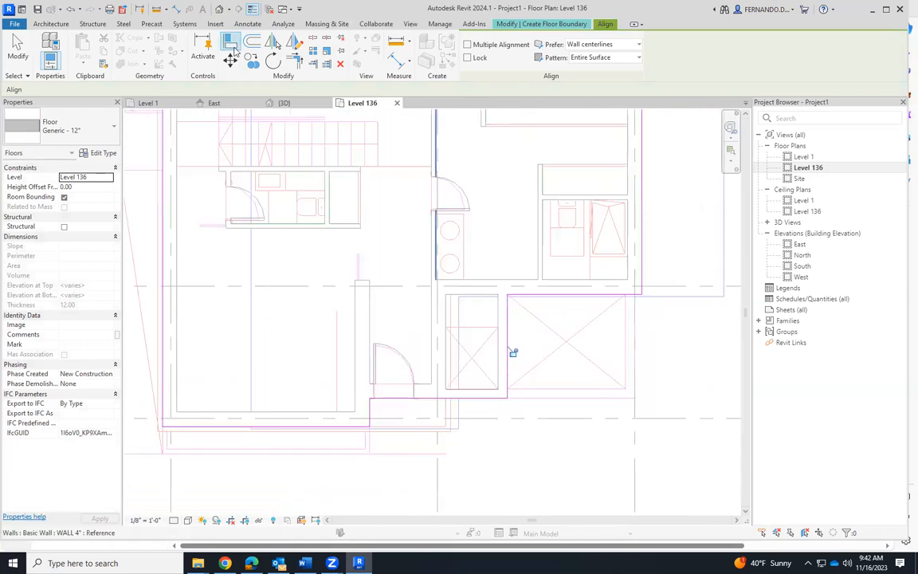
Step: Sketch a rectangular opening in the floor boundary along the inner wall faces of the shaft beside the entrance door
left_click(548, 25)
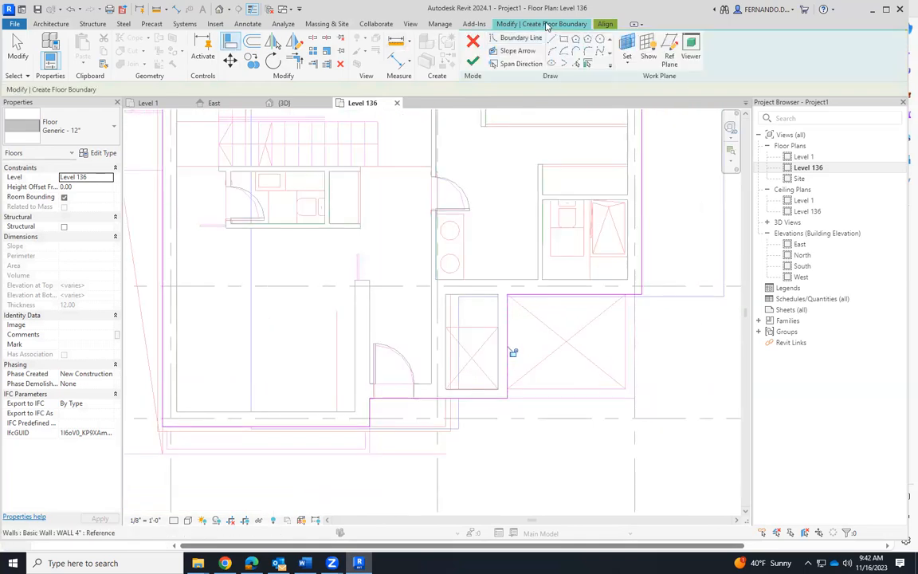
left_click(564, 38)
scroll(438, 303, "up", 3)
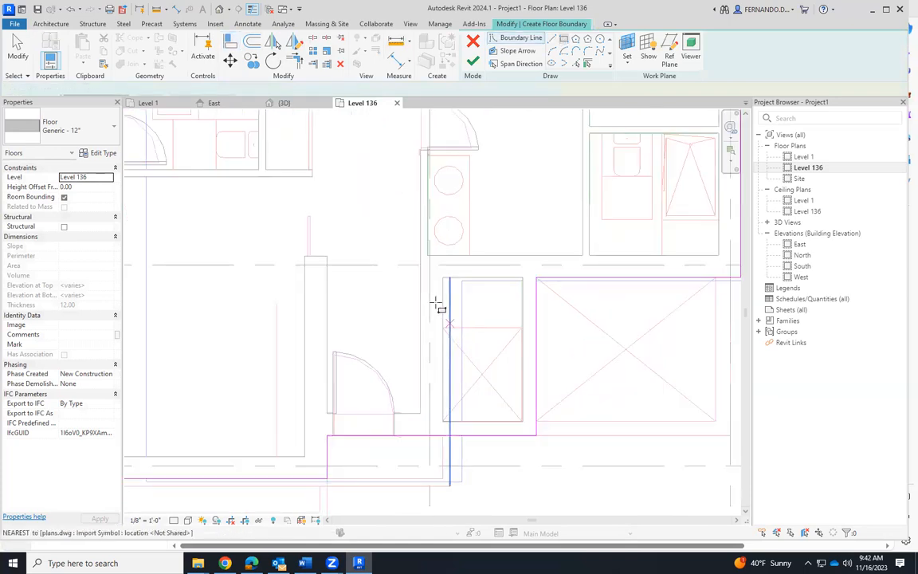
left_click(447, 272)
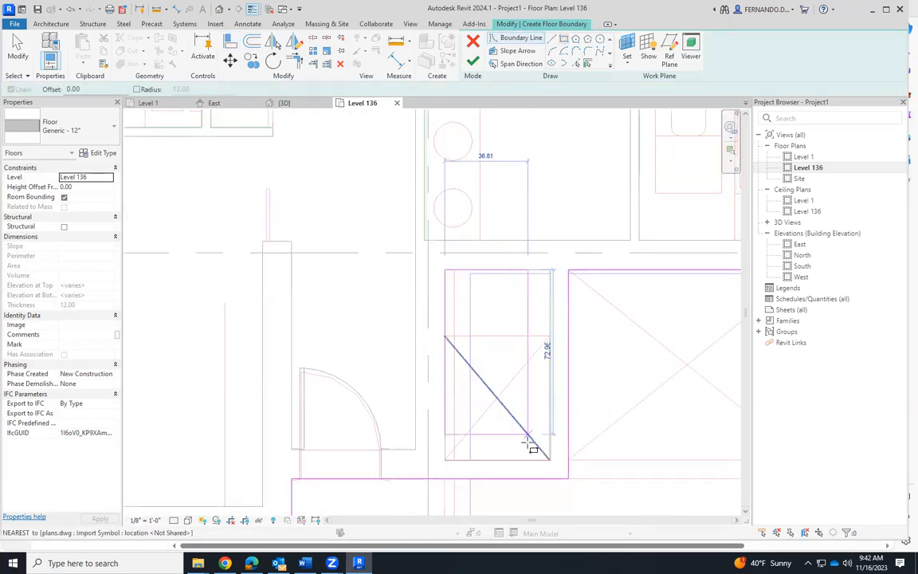
scroll(533, 458, "up", 3)
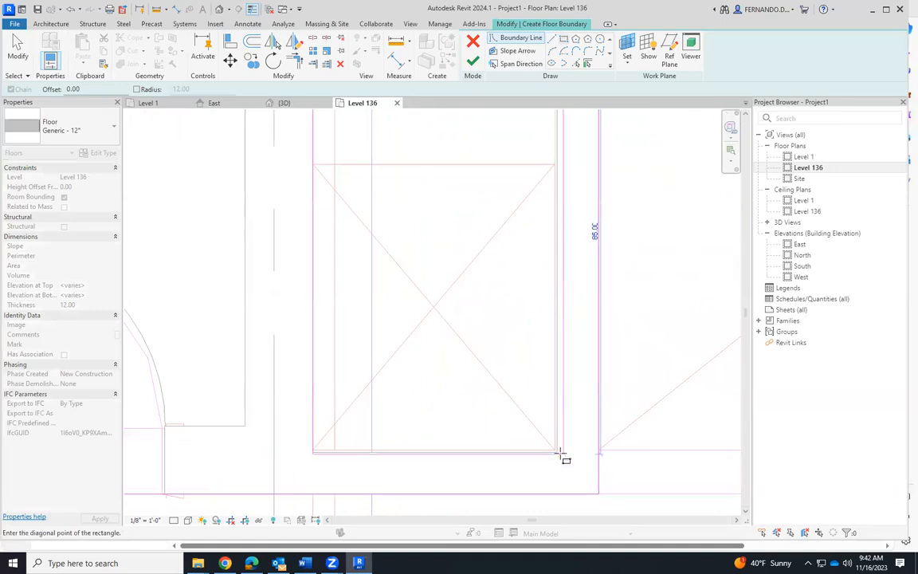
left_click(557, 452)
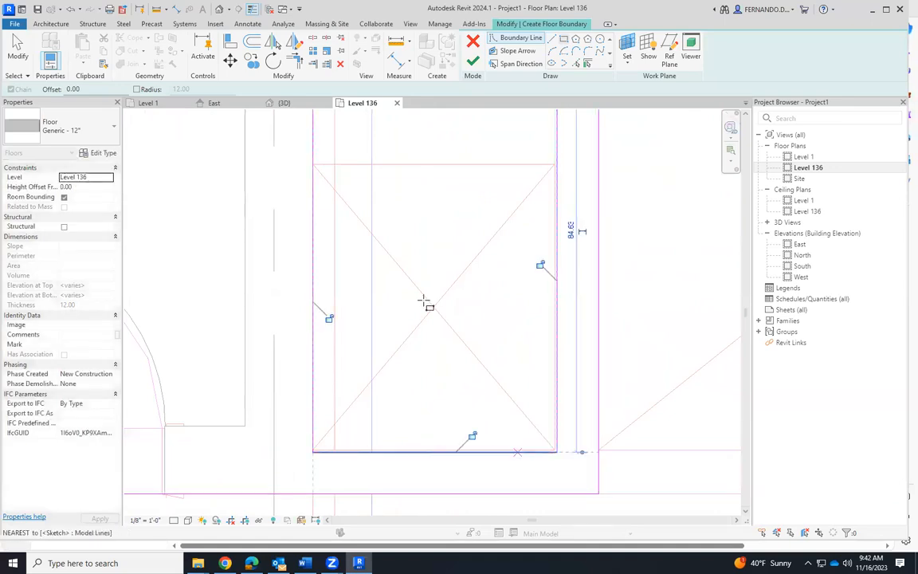
Step: Finish the floor sketch and attach the walls reaching its level to the floor's bottom
left_click(474, 62)
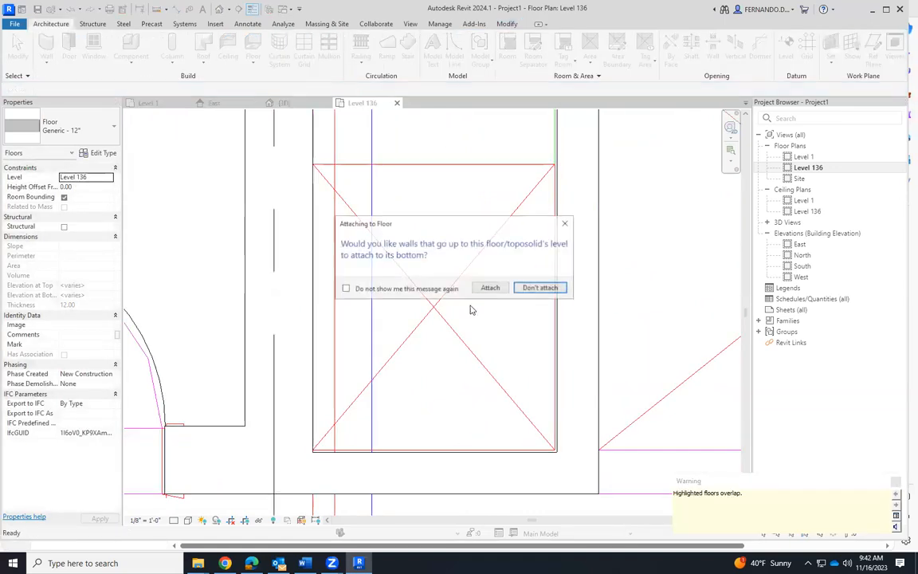
left_click(502, 290)
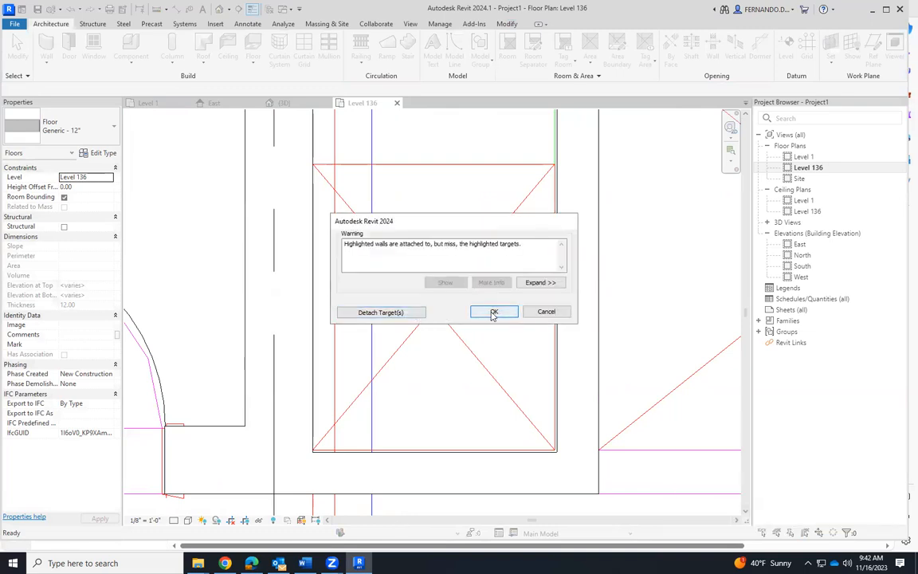
left_click(493, 313)
Step: In the 3D view, set the new Generic - 12" floor's level constraint to Level 267
scroll(446, 311, "down", 2)
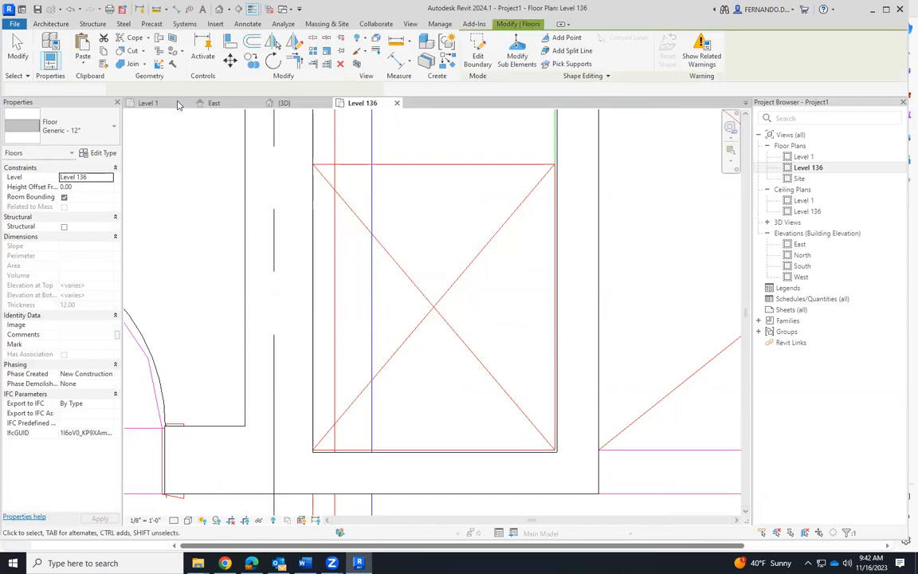
left_click(285, 104)
scroll(492, 315, "down", 3)
middle_click_drag(492, 328, 424, 395, "shift")
scroll(424, 390, "up", 4)
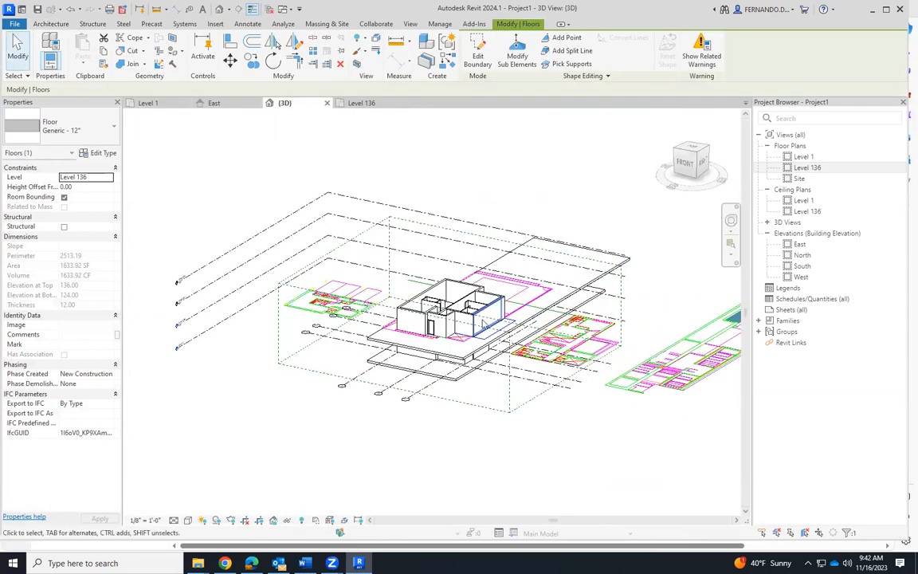
middle_click_drag(472, 339, 374, 263, "shift")
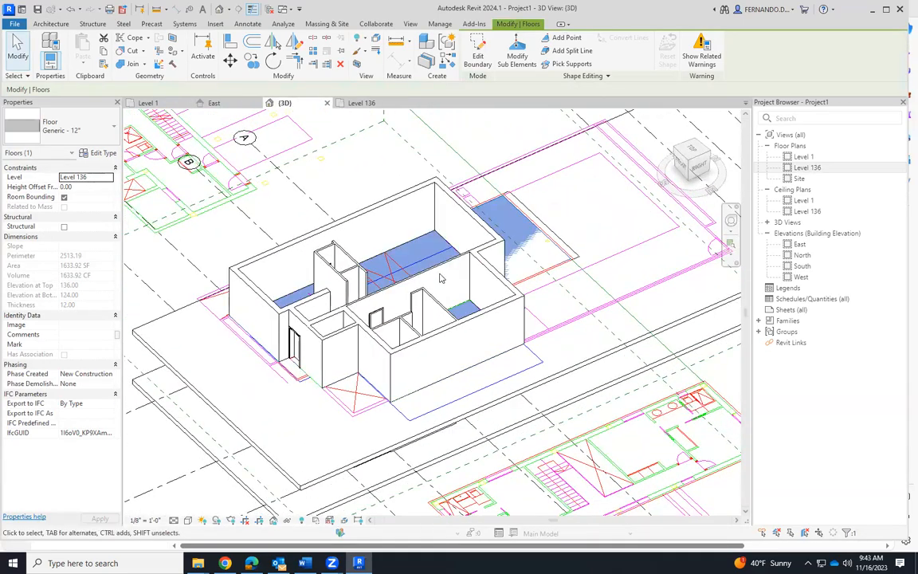
left_click(109, 179)
left_click(84, 204)
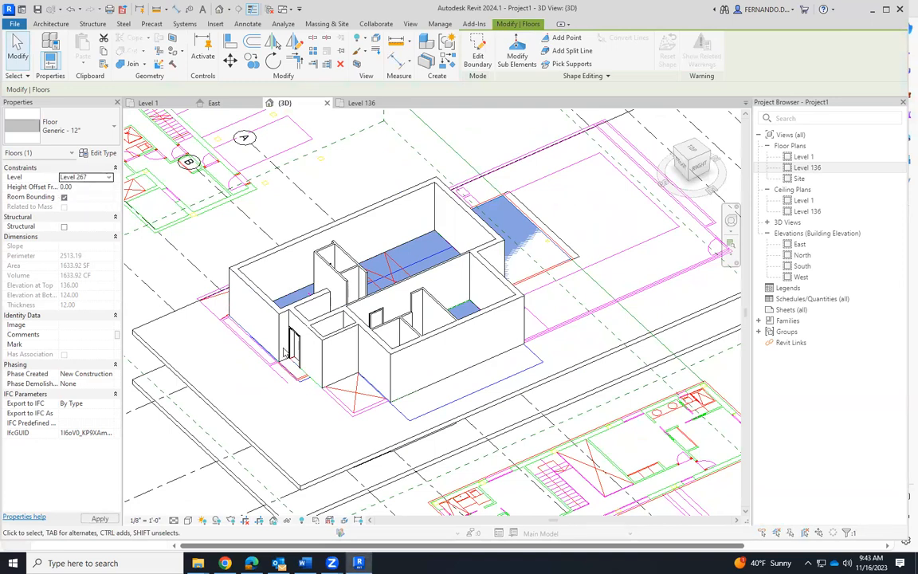
left_click(408, 314)
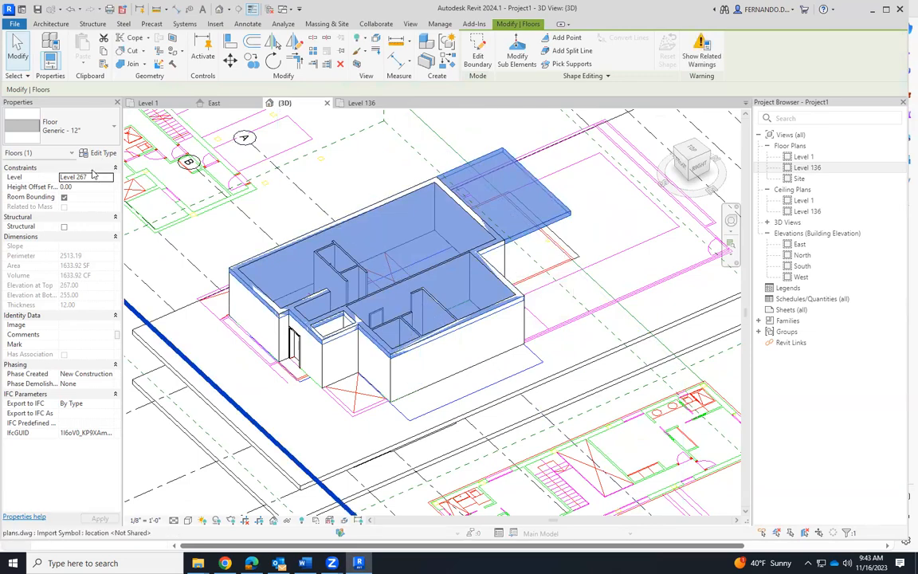
Step: From the front, select only the walls of the storey above Level 136 and attach them to the Level 267 floor
key("Escape")
middle_click_drag(404, 331, 663, 187, "shift")
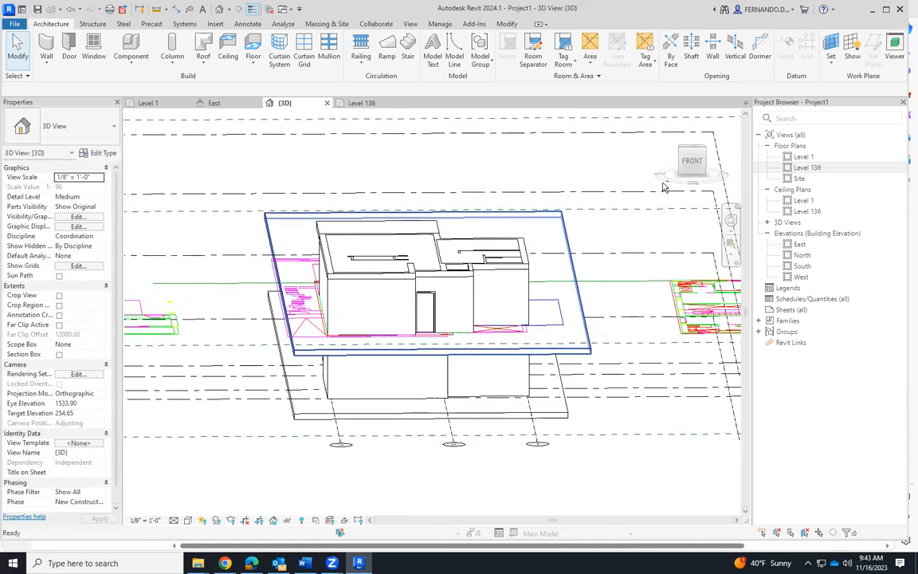
left_click(691, 163)
scroll(437, 311, "up", 5)
left_click_drag(396, 320, 239, 322)
left_click(473, 46)
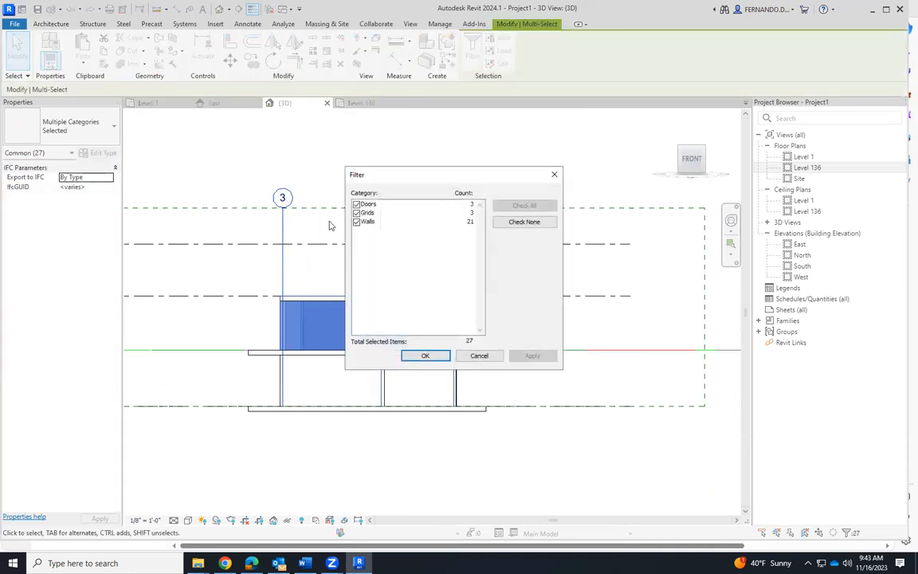
left_click(356, 204)
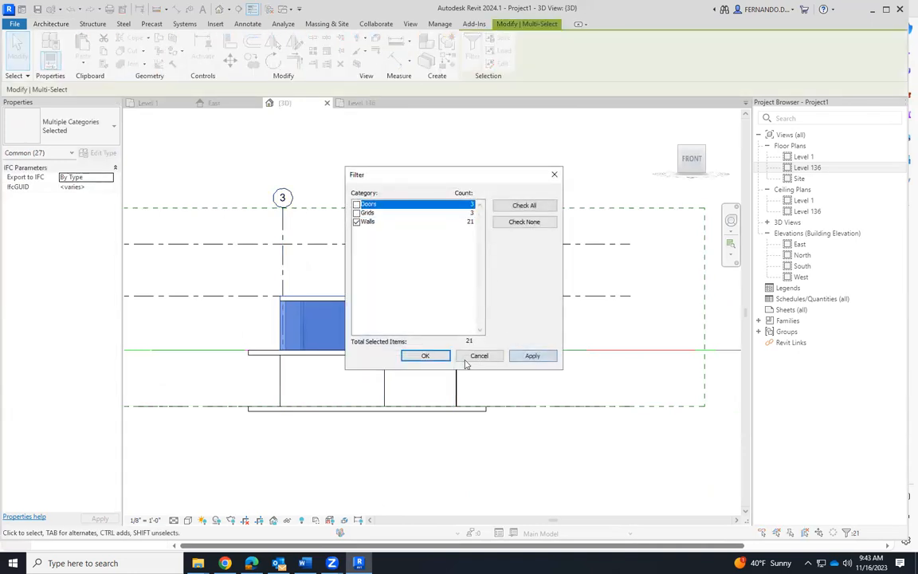
left_click(427, 356)
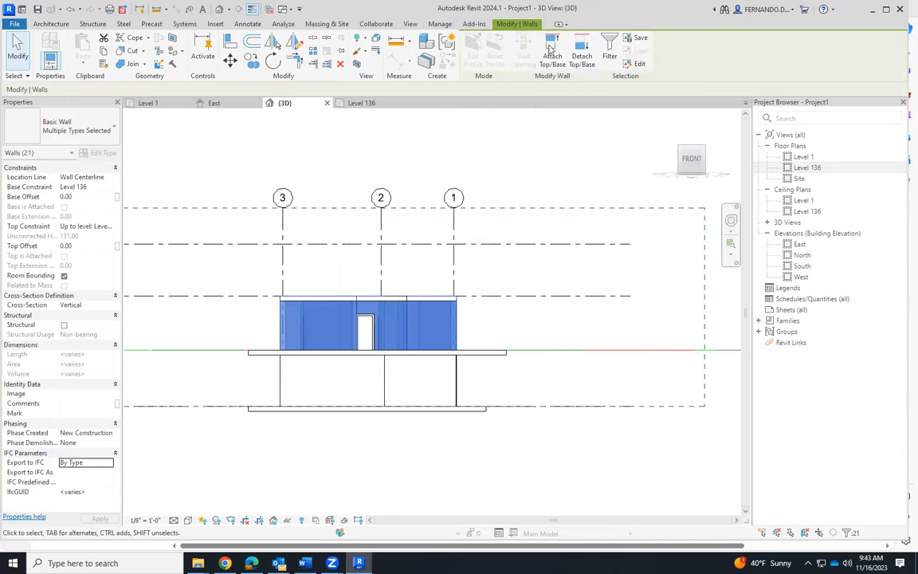
left_click(550, 49)
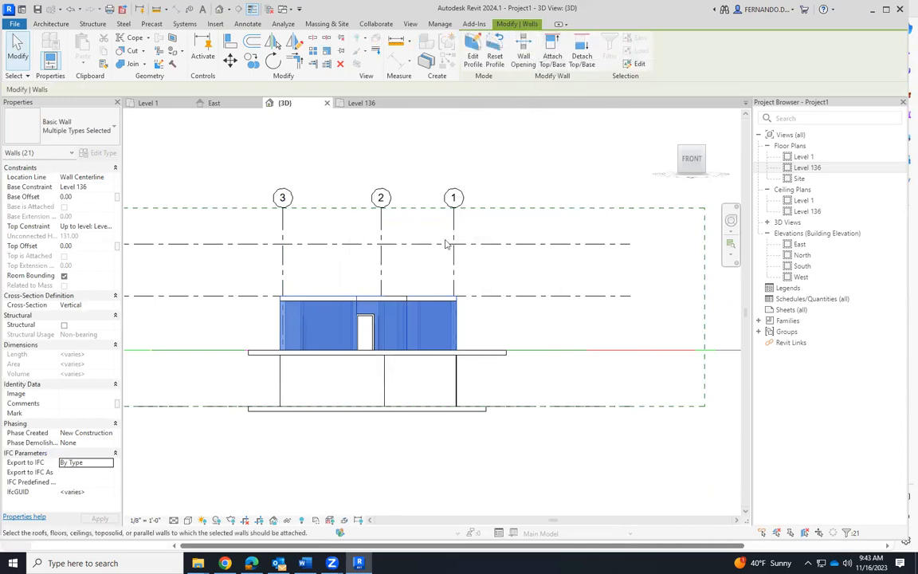
left_click(550, 350)
key("Escape")
Step: Open the boundary sketch of the Generic - 12" floor at Level 136 for editing
middle_click_drag(434, 265, 347, 403, "shift")
scroll(347, 403, "up", 5)
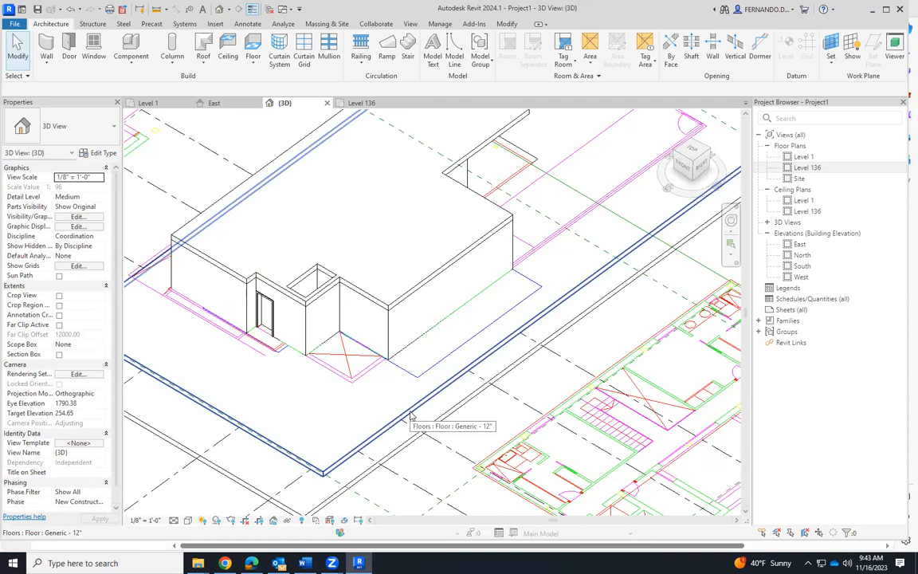
scroll(331, 365, "up", 1)
scroll(370, 360, "up", 1)
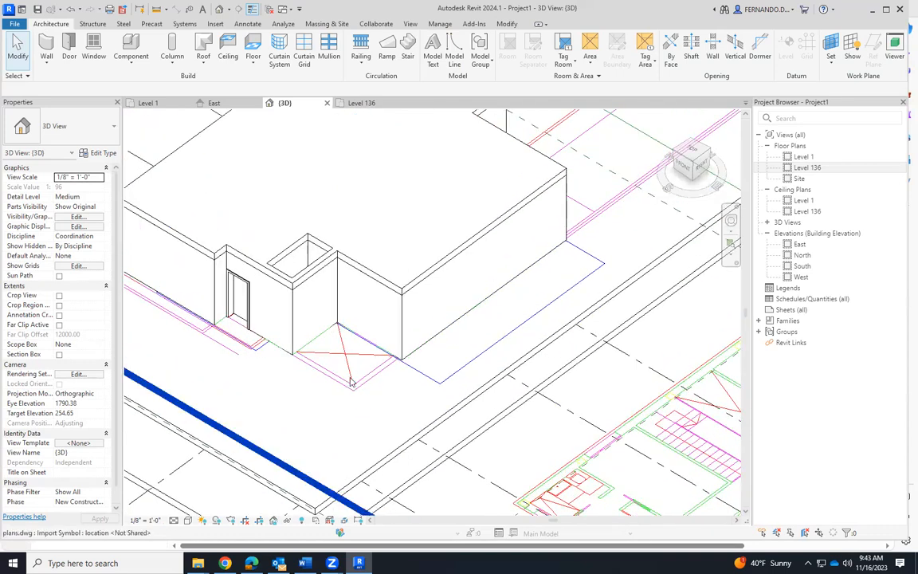
scroll(317, 345, "up", 1)
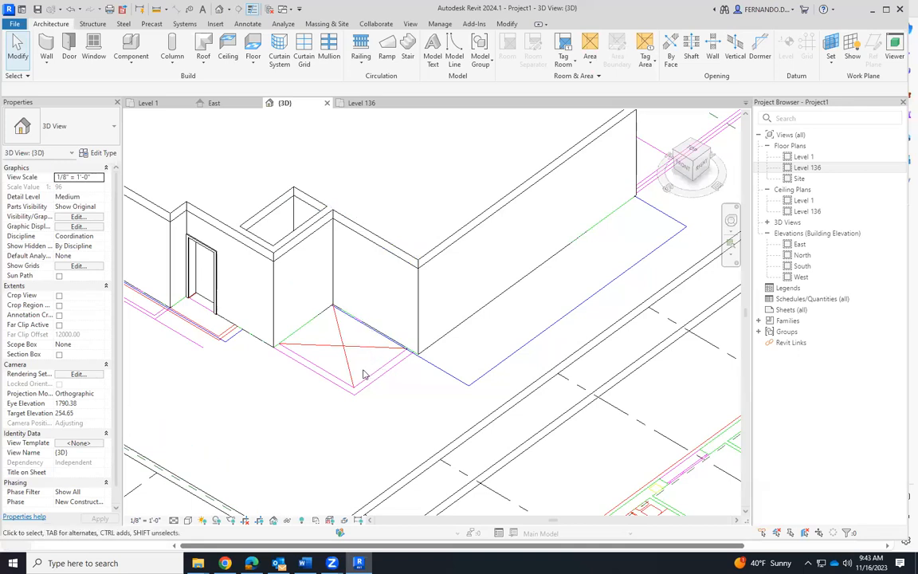
scroll(368, 377, "up", 1)
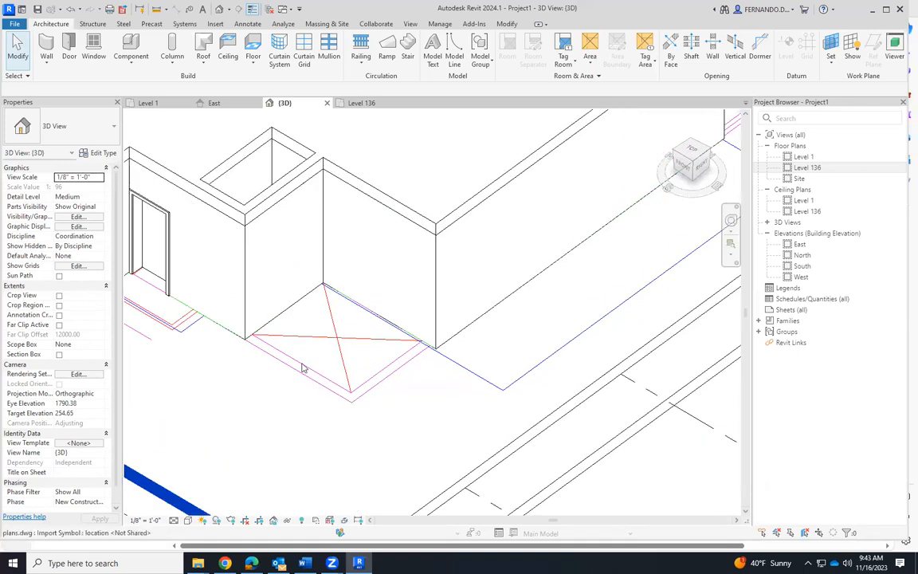
scroll(476, 444, "down", 1)
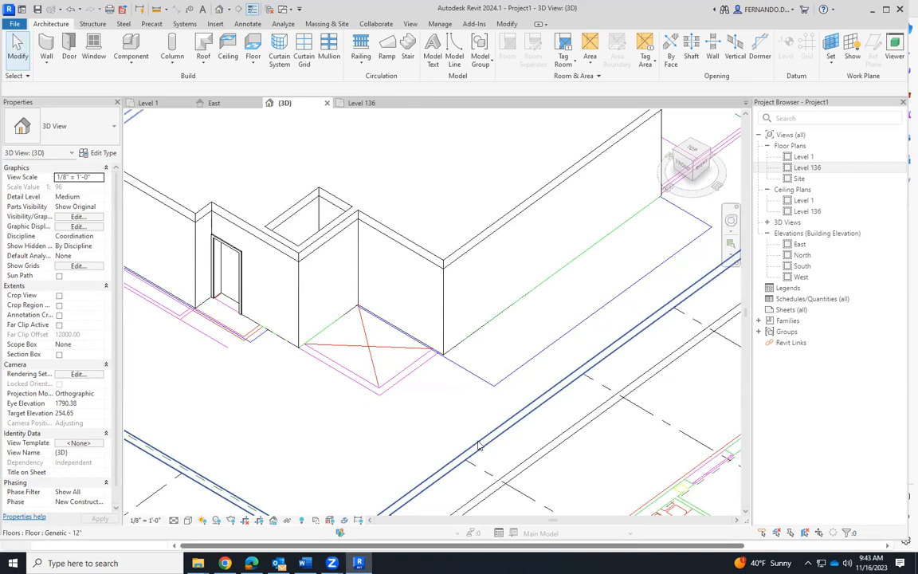
left_click(476, 452)
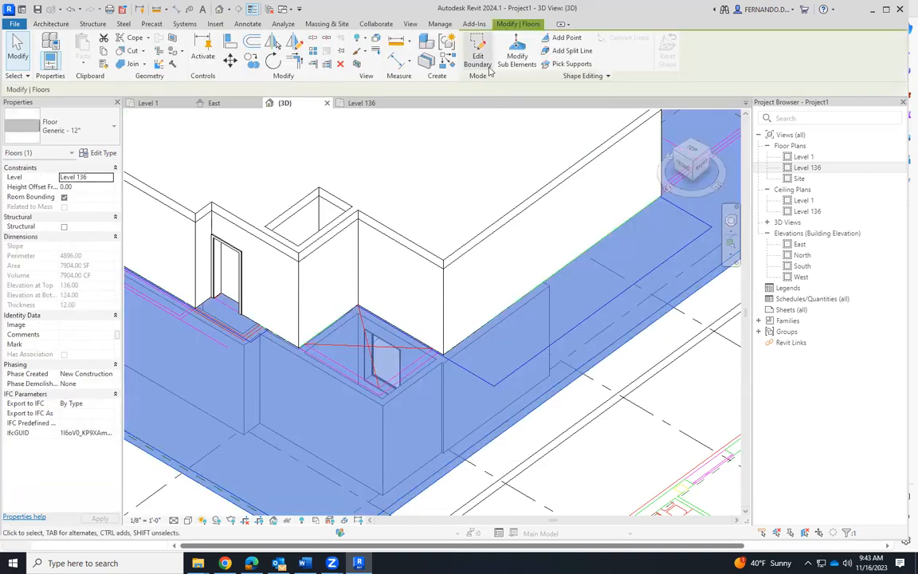
left_click(478, 59)
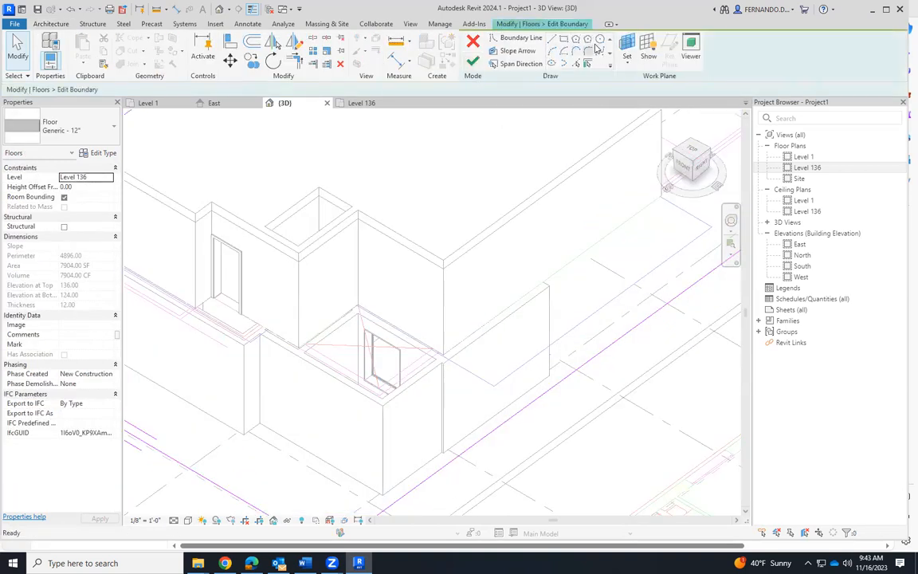
Step: Sketch a rectangular opening about 110 by 84 in the floor boundary over the crossed shaft outline beside the entrance
left_click(566, 40)
scroll(324, 354, "up", 5)
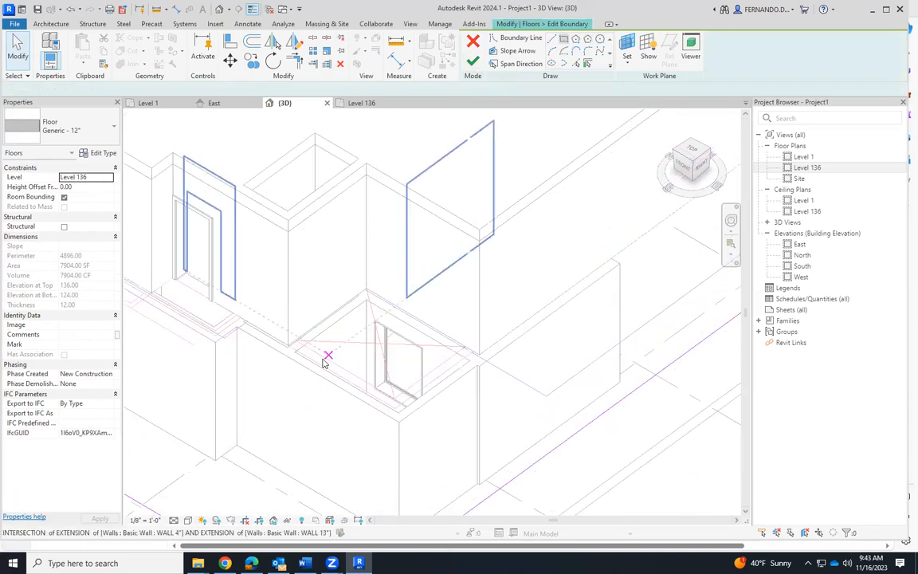
scroll(304, 346, "up", 3)
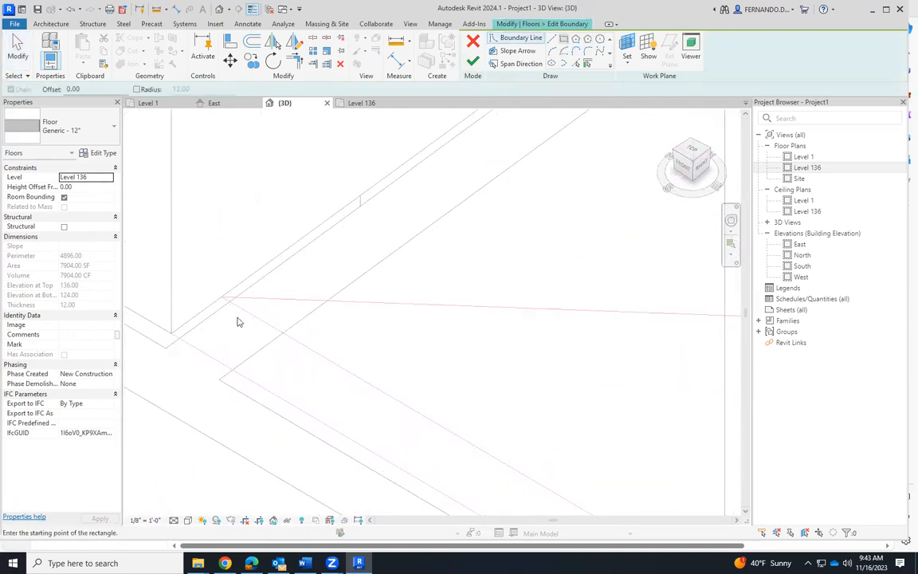
left_click(223, 299)
scroll(306, 322, "down", 5)
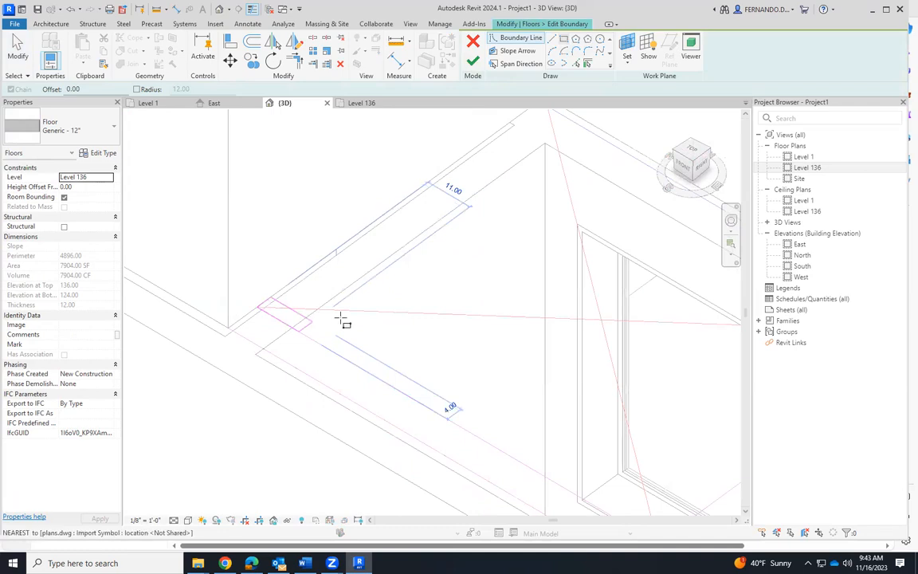
scroll(672, 322, "up", 4)
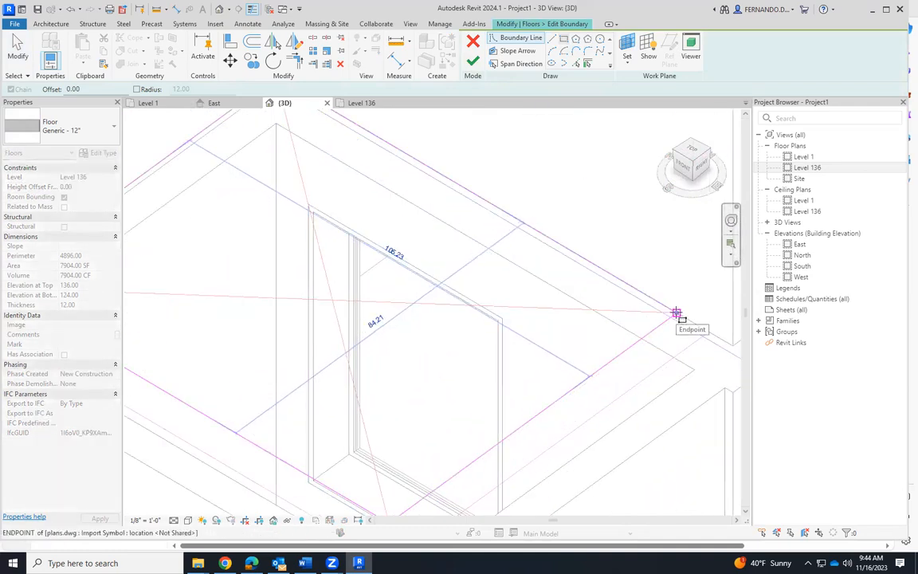
scroll(584, 315, "down", 5)
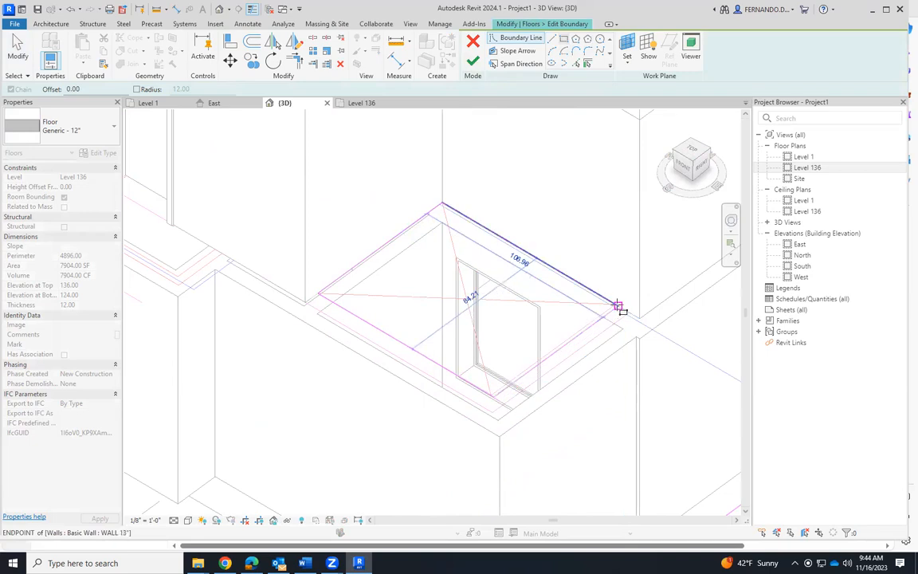
scroll(620, 307, "up", 1)
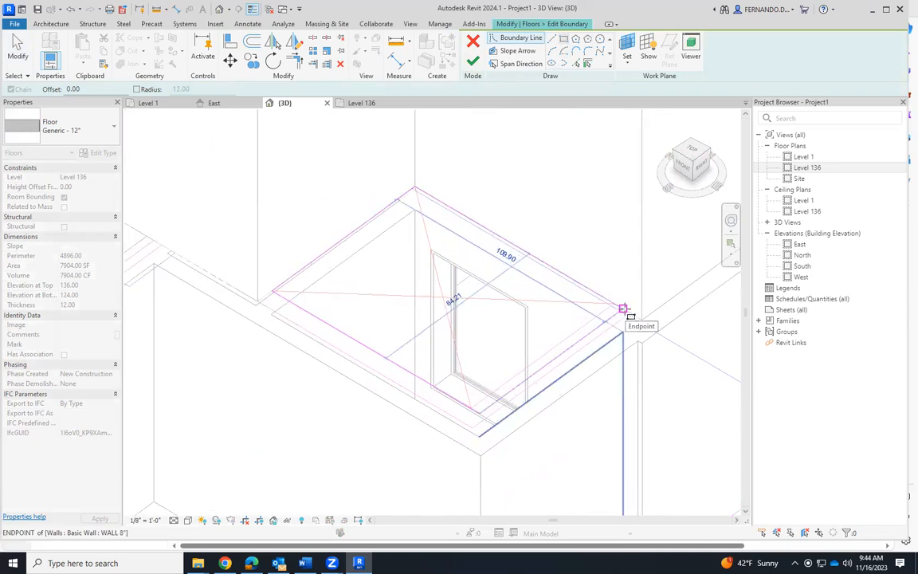
left_click(624, 308)
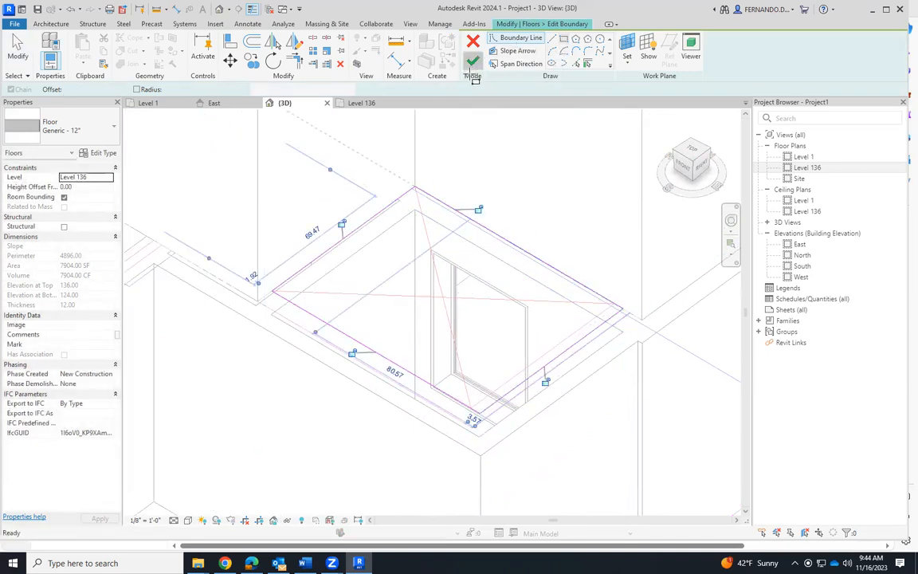
Step: Finish the Level 136 floor's boundary and attach the walls reaching its level to the floor's bottom
left_click(473, 62)
scroll(522, 335, "down", 4)
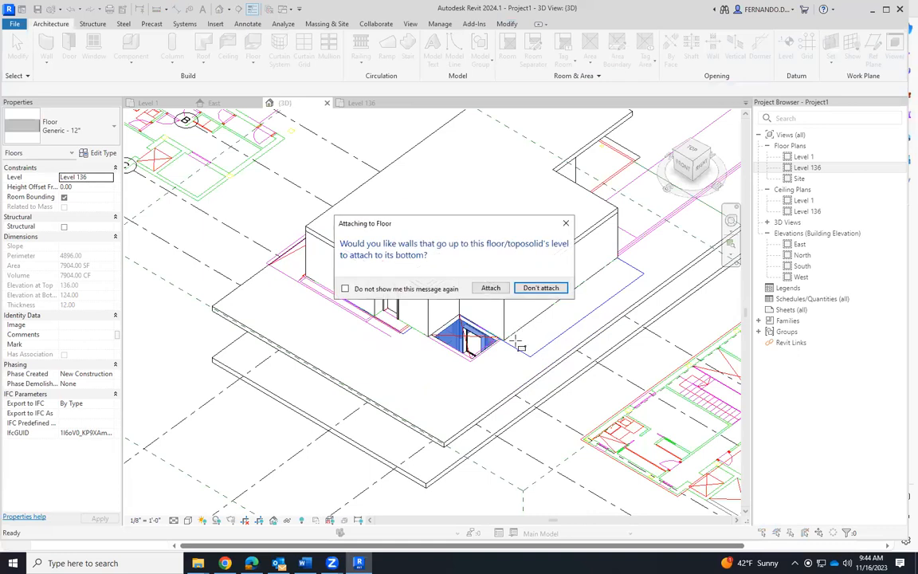
left_click(501, 289)
scroll(511, 427, "up", 4)
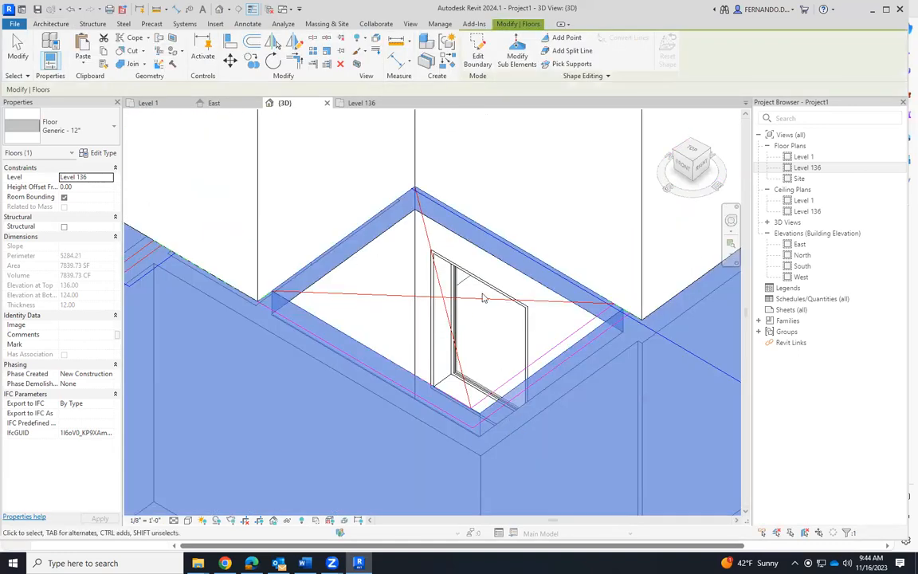
scroll(482, 298, "down", 4)
key("Escape")
Step: Set the work plane of the plans.dwg import to Level 267
middle_click_drag(527, 388, 517, 288, "shift")
scroll(537, 335, "down", 5)
scroll(535, 312, "up", 3)
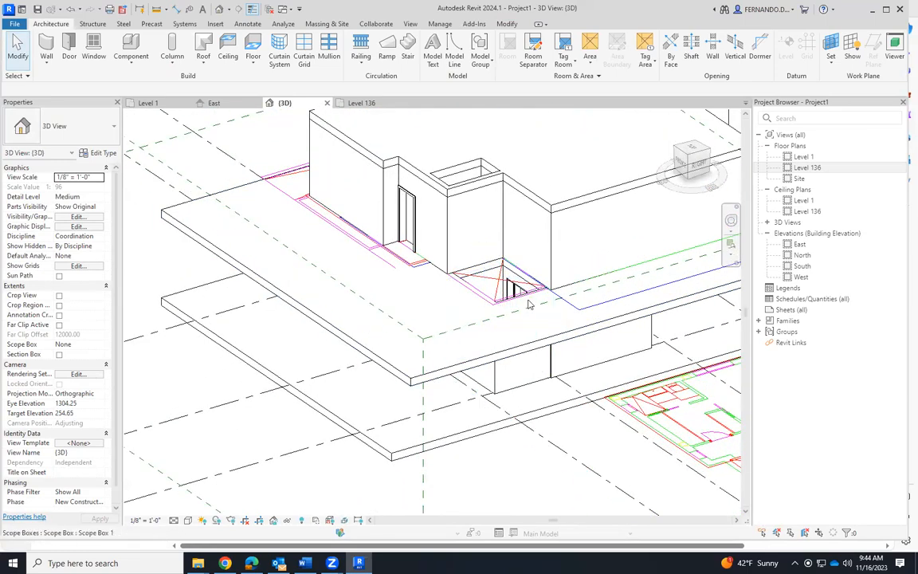
scroll(511, 318, "down", 3)
middle_click_drag(511, 317, 314, 273, "shift")
scroll(312, 273, "down", 4)
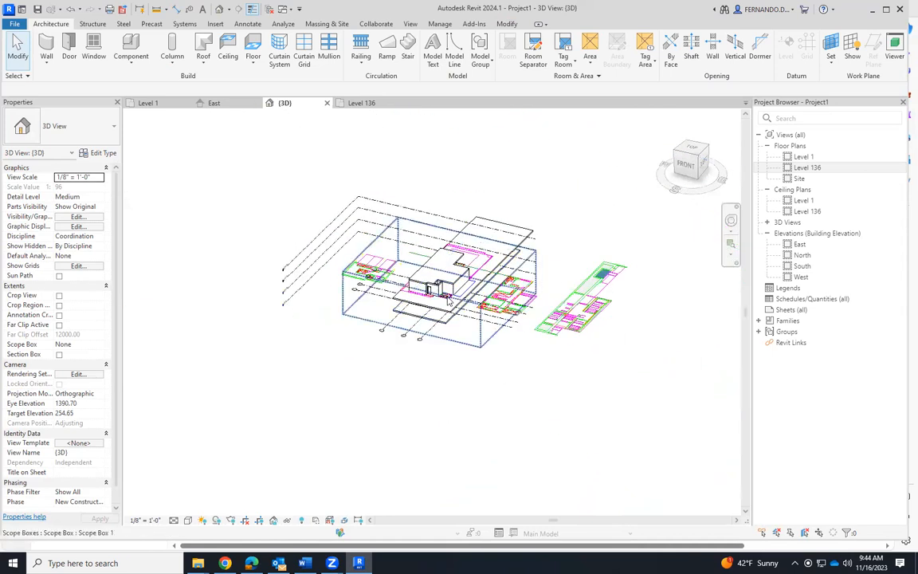
scroll(449, 299, "up", 5)
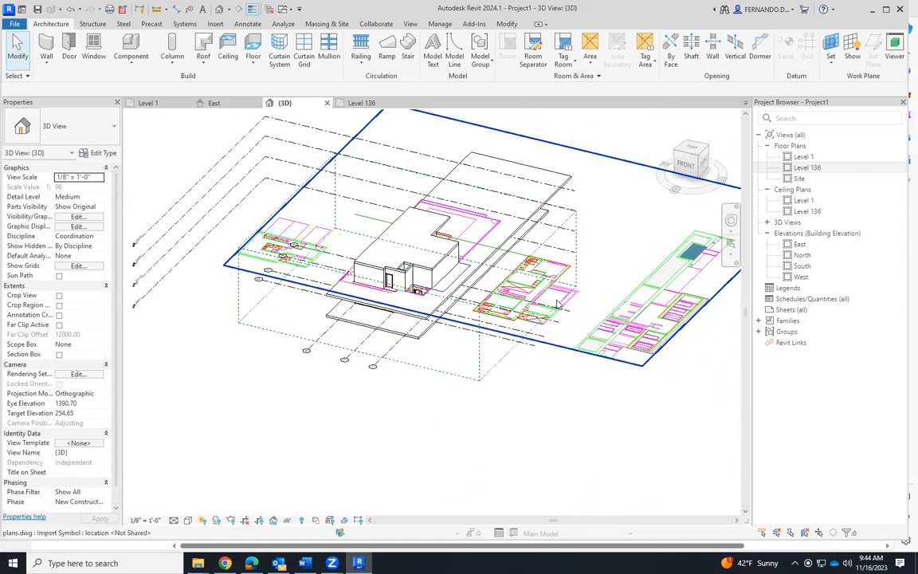
middle_click_drag(555, 299, 561, 371, "shift")
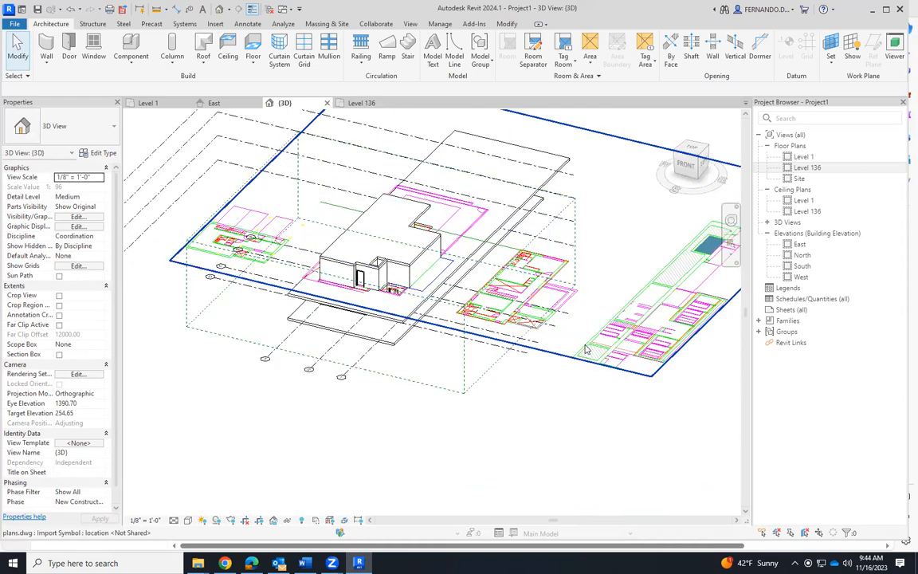
left_click(569, 310)
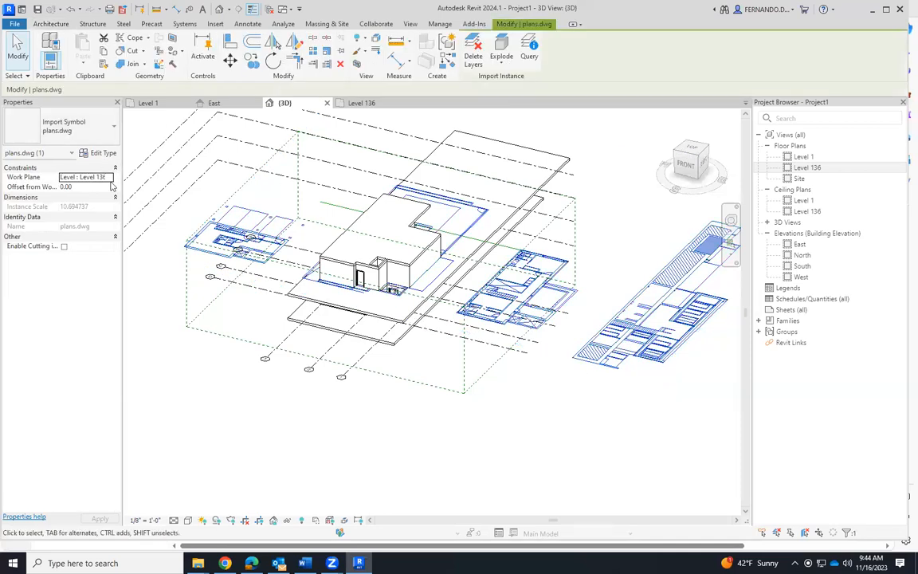
left_click(110, 177)
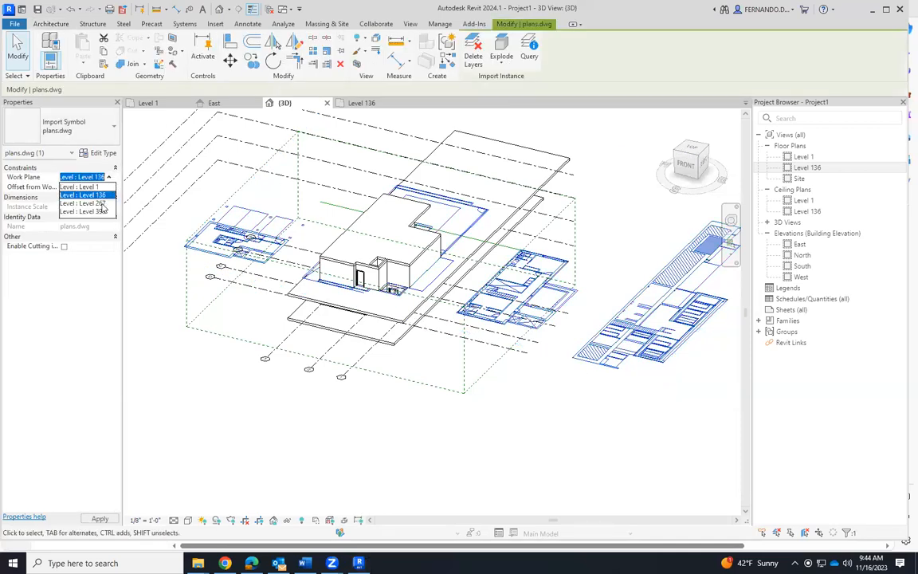
left_click(102, 204)
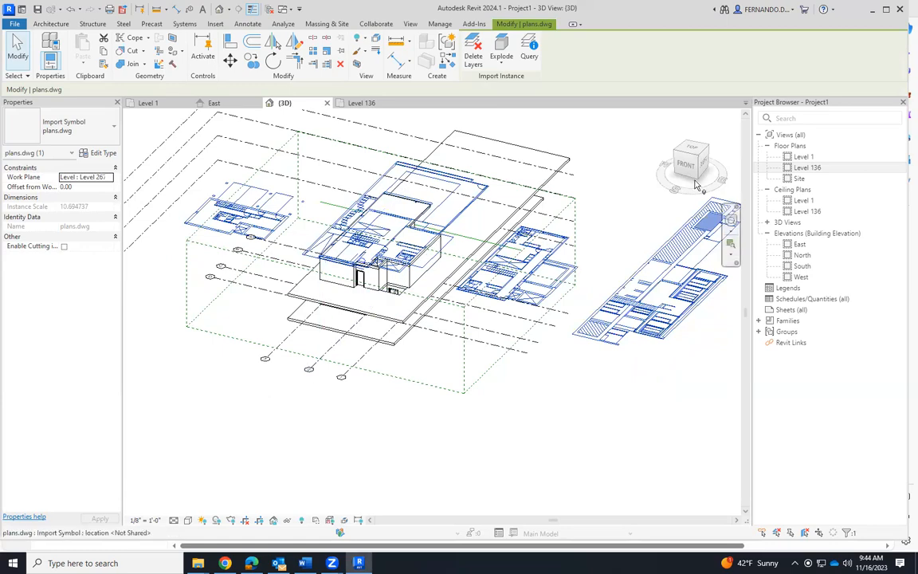
Step: Move the plans.dwg import so the second-floor plan's west wall column at grid A lands on the matching column of the model
left_click(691, 148)
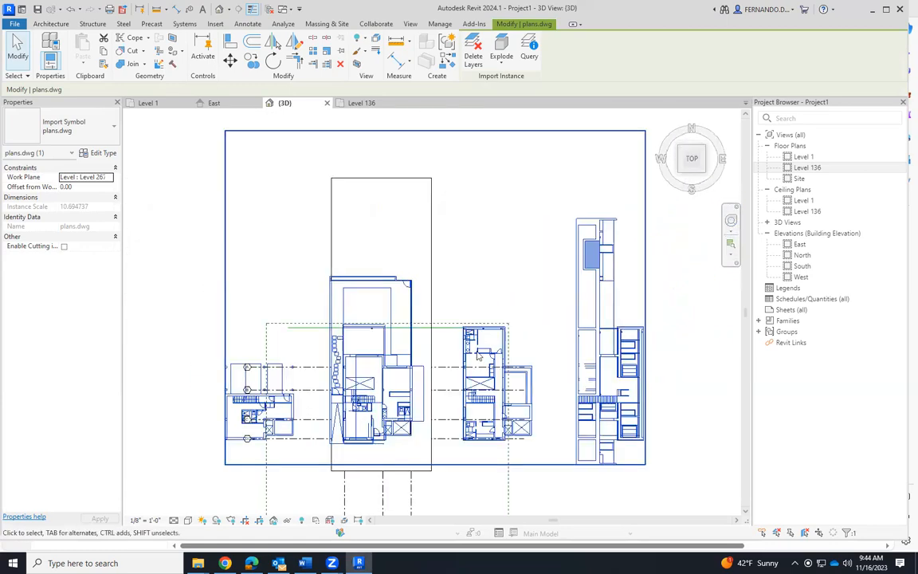
scroll(479, 357, "up", 3)
scroll(468, 388, "up", 1)
scroll(469, 389, "up", 4)
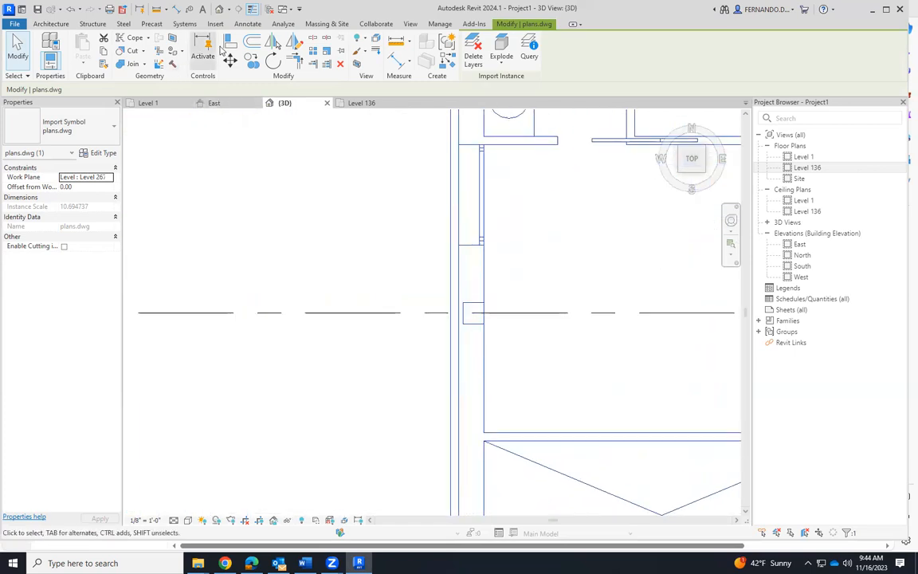
scroll(491, 343, "up", 1)
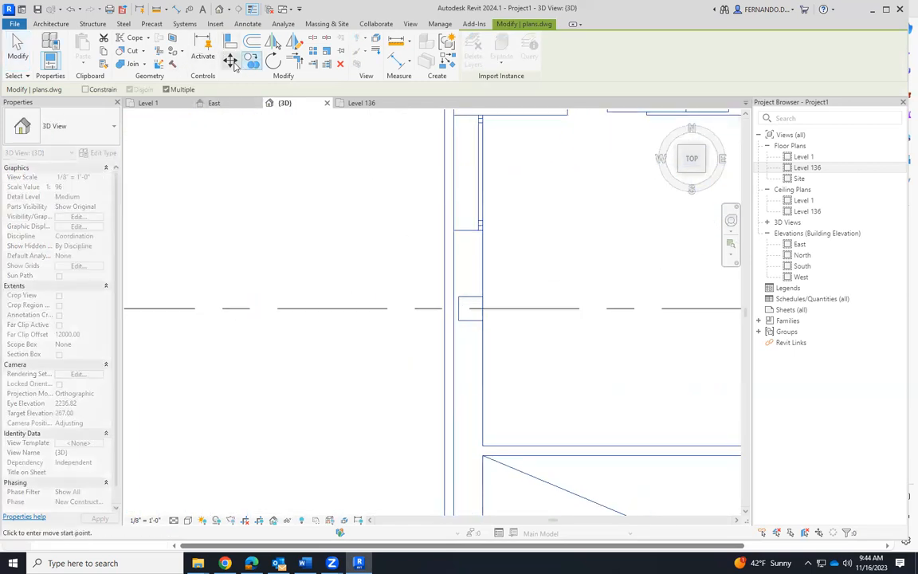
left_click(471, 299)
scroll(598, 295, "down", 5)
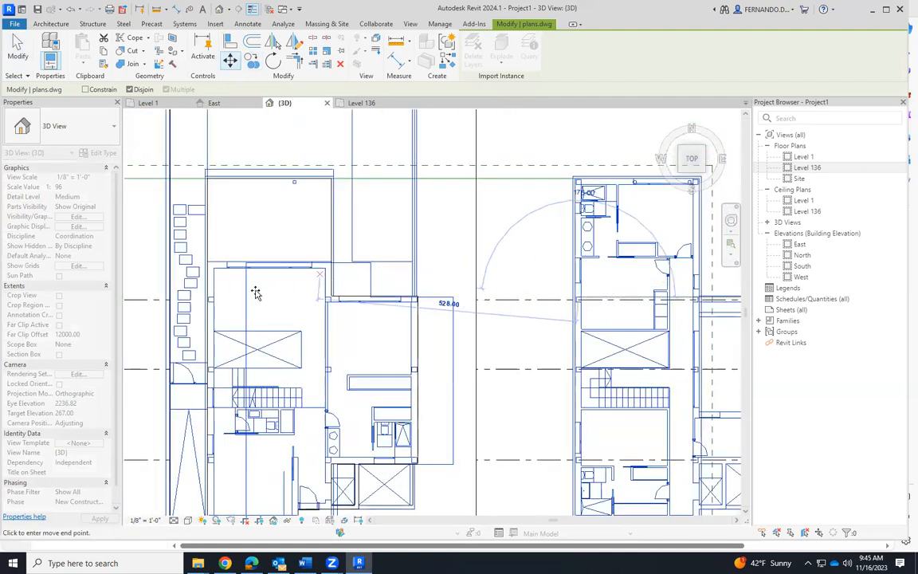
scroll(209, 295, "up", 4)
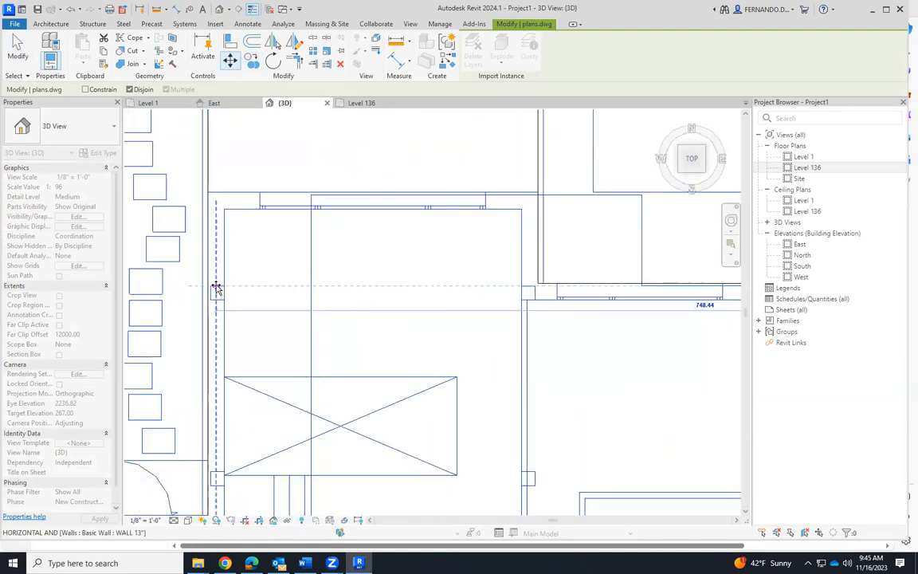
scroll(216, 287, "up", 5)
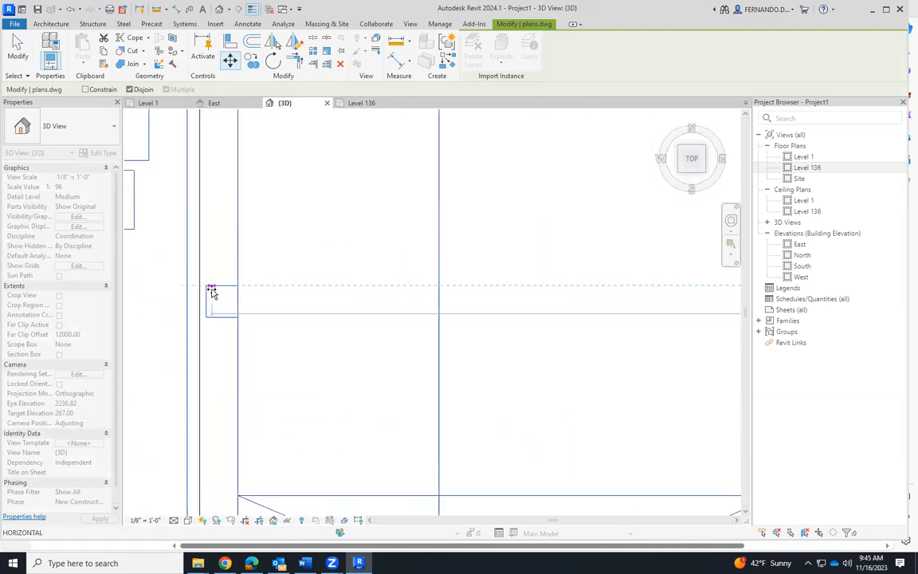
scroll(225, 286, "up", 3)
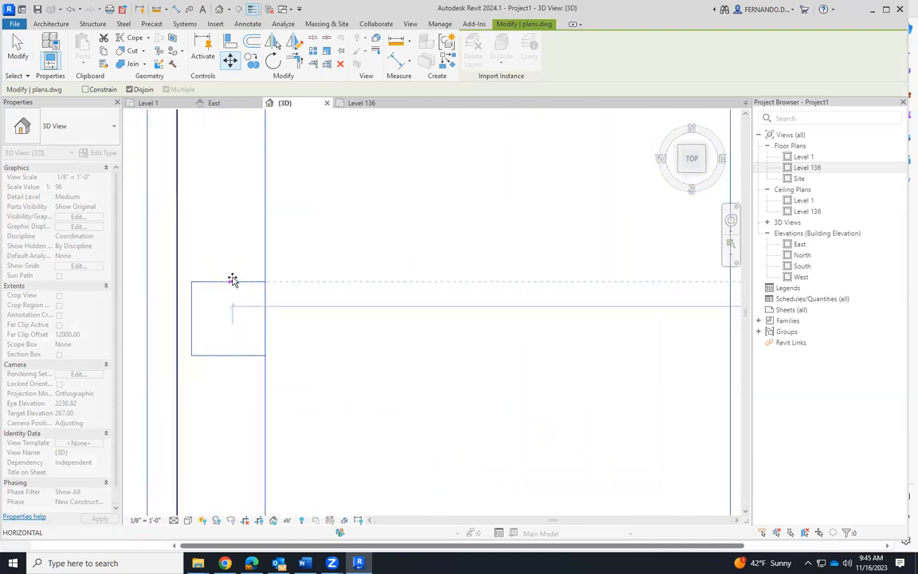
left_click(227, 285)
scroll(317, 342, "down", 6)
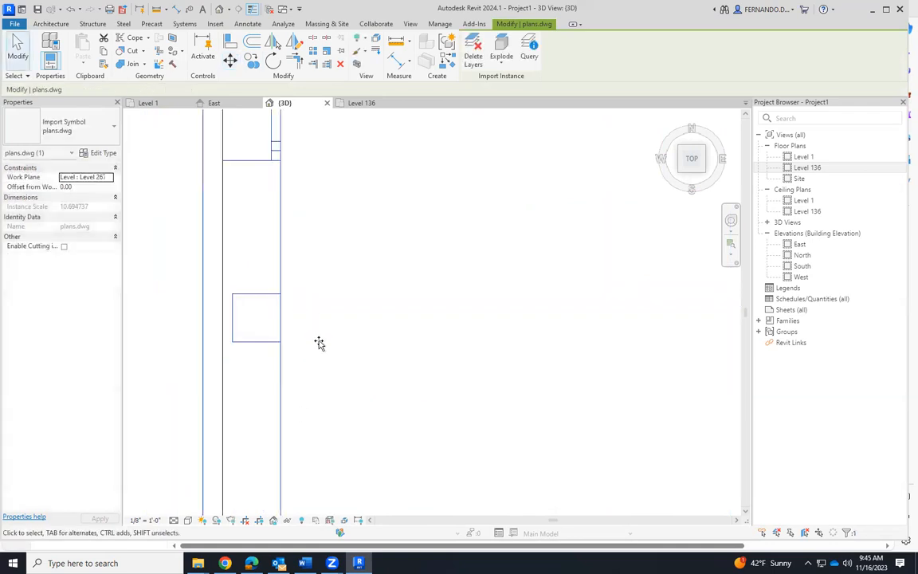
scroll(407, 279, "down", 6)
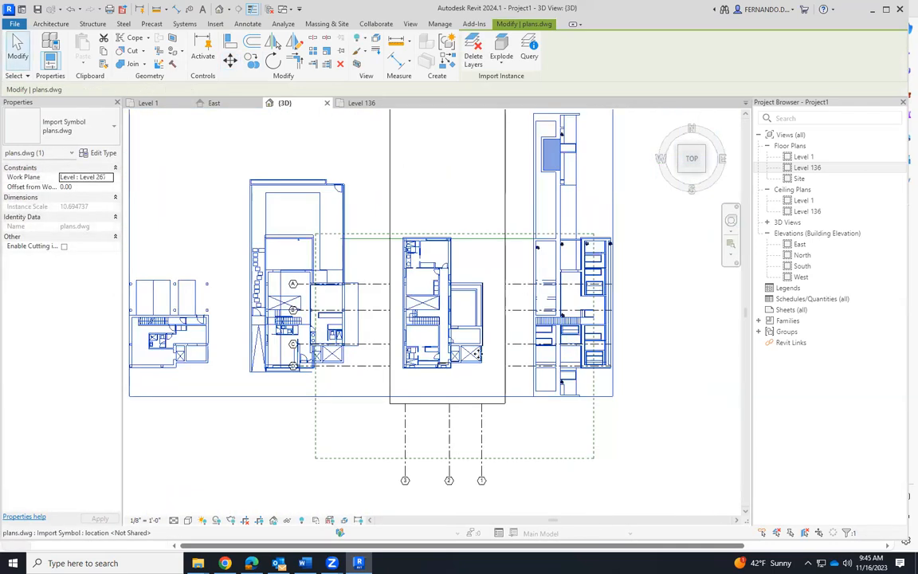
key("Escape")
Step: Create a floor plan view for Level 267
middle_click_drag(447, 369, 325, 214, "shift")
scroll(325, 214, "up", 3)
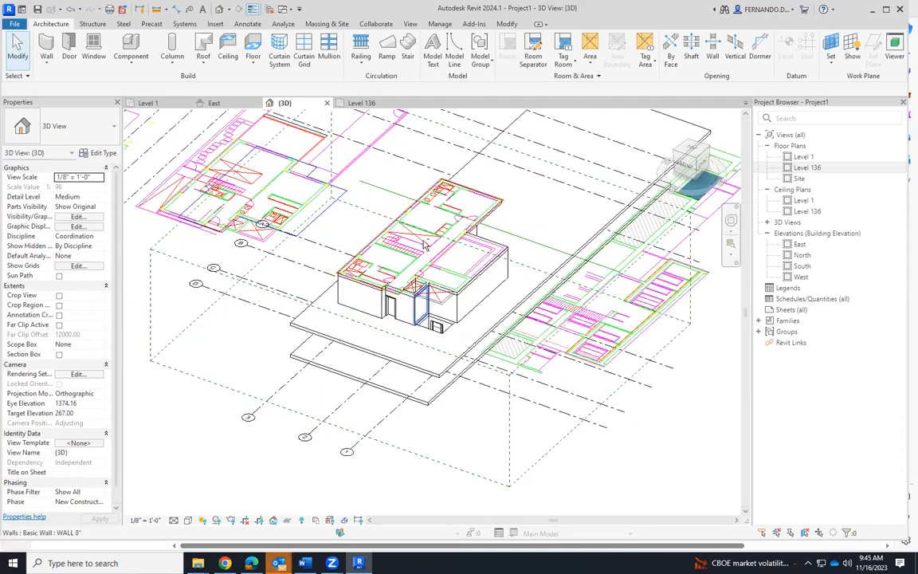
scroll(419, 305, "down", 2)
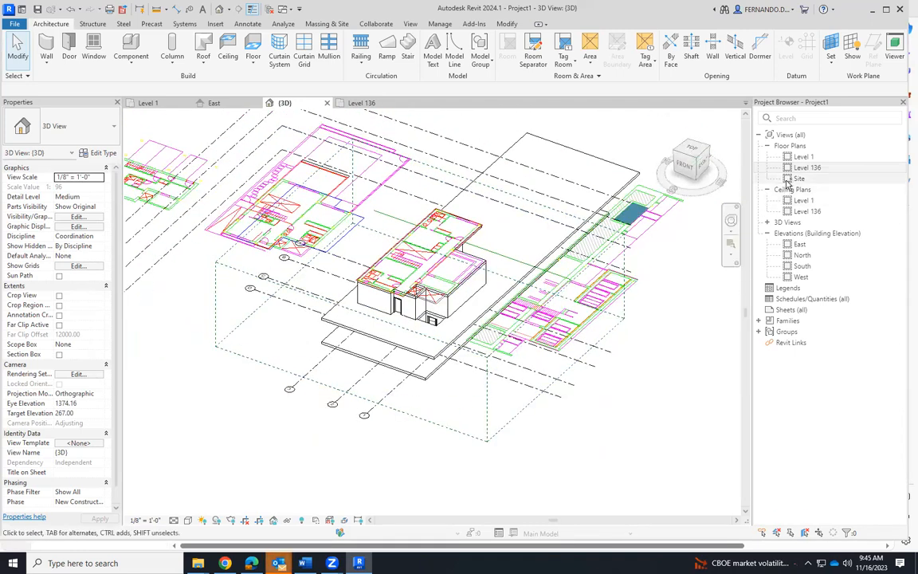
scroll(437, 286, "down", 2)
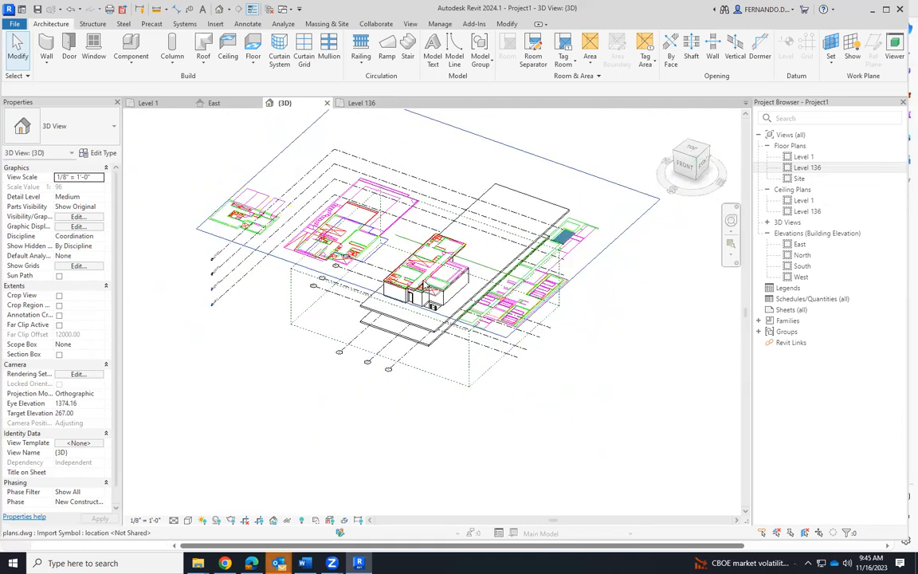
scroll(227, 287, "up", 5)
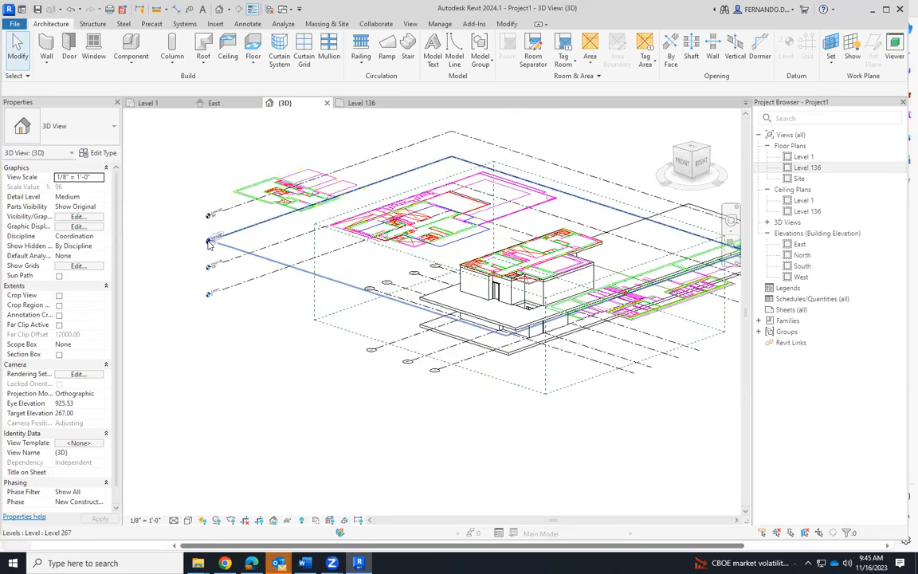
scroll(219, 243, "down", 5)
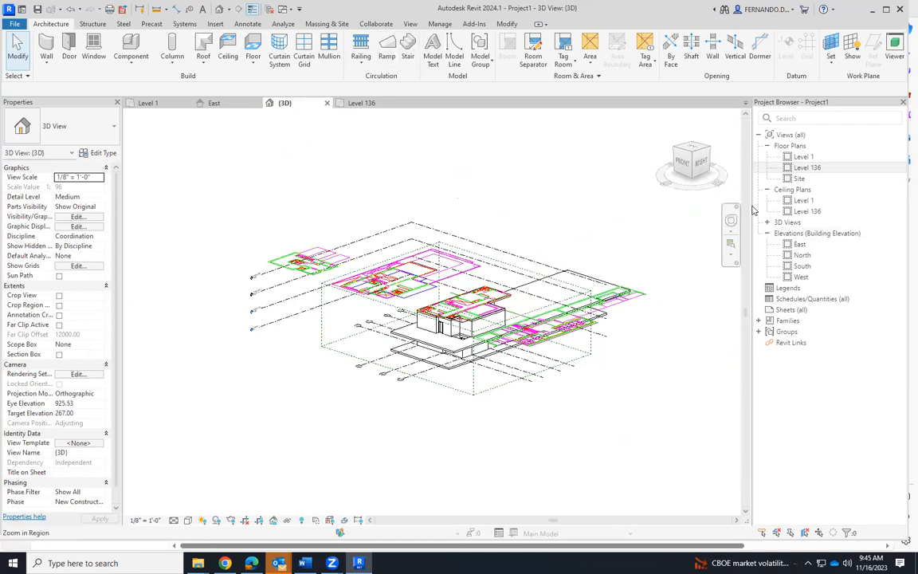
left_click(409, 23)
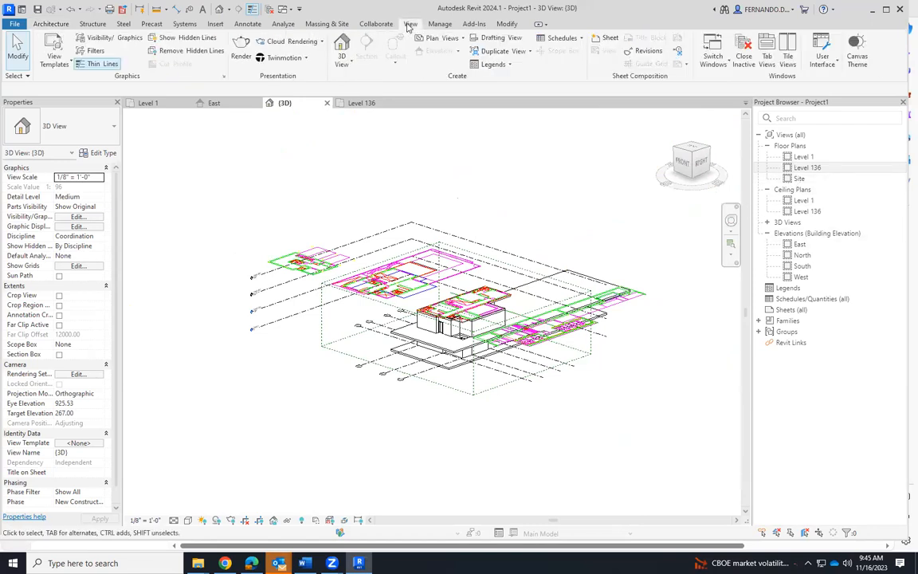
left_click(442, 39)
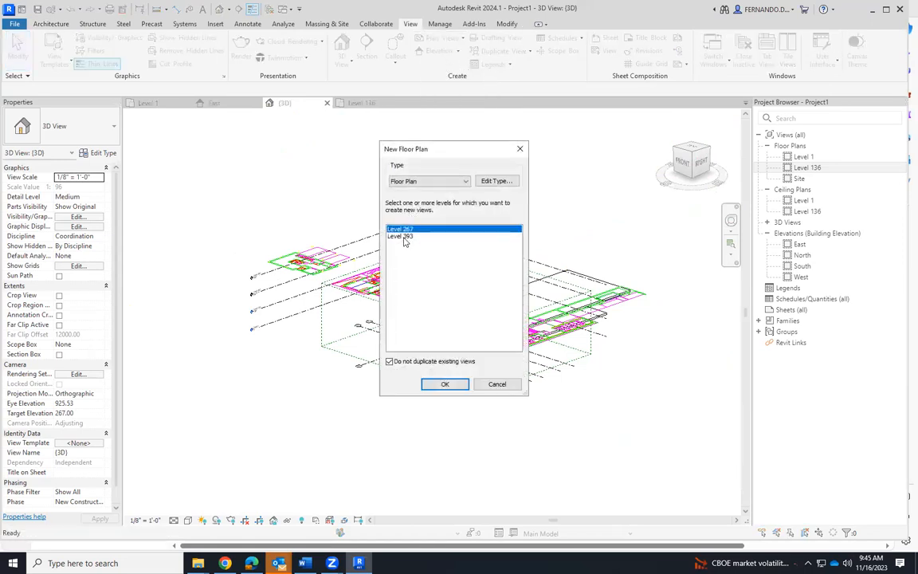
left_click(447, 384)
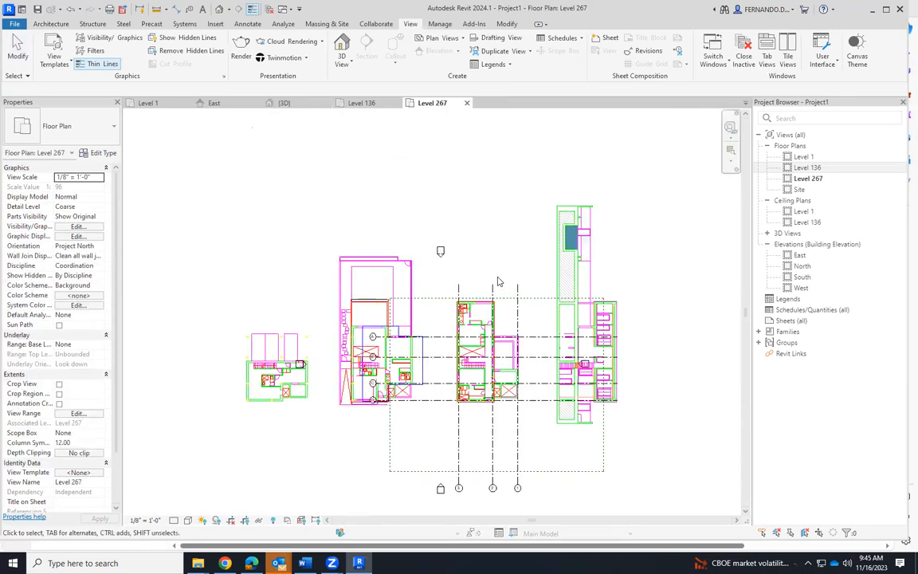
Step: Rough in chained WALL 13" walls along the north, west and south sides of the Level 267 plan, starting with a north wall about 121 long
scroll(495, 401, "up", 5)
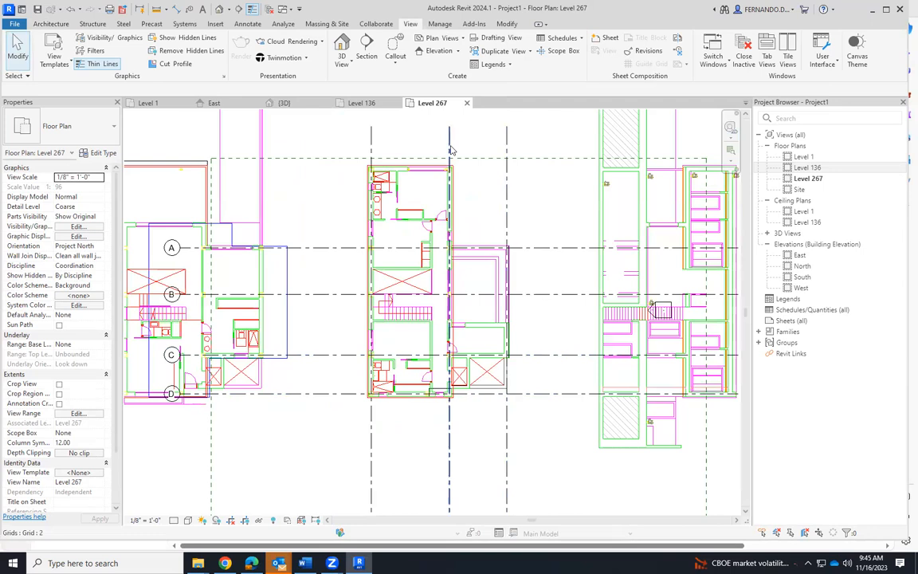
scroll(450, 152, "up", 1)
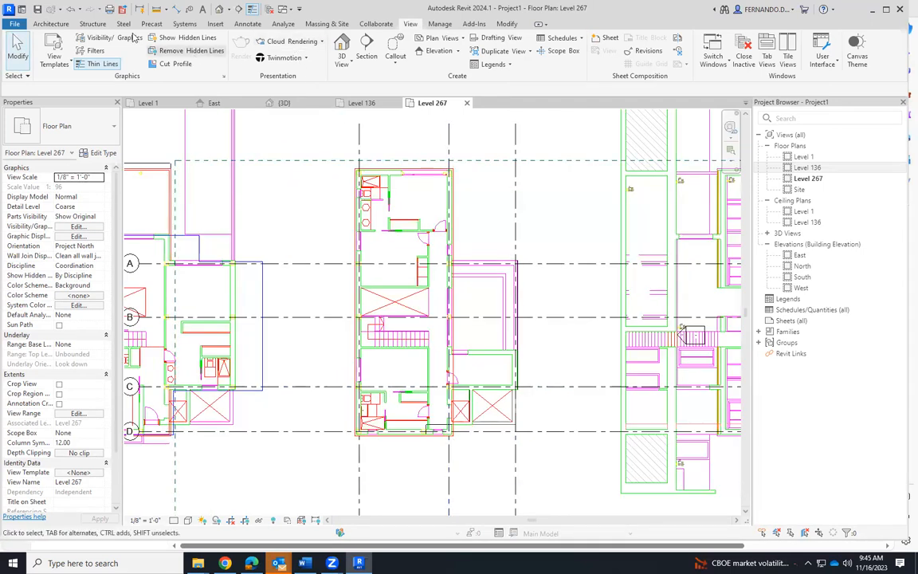
left_click(60, 24)
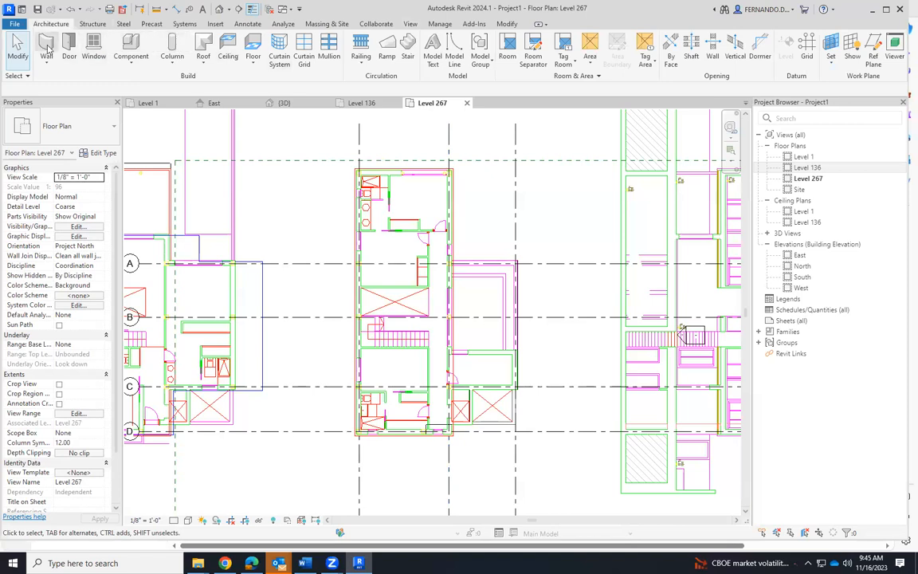
left_click(46, 49)
left_click(98, 130)
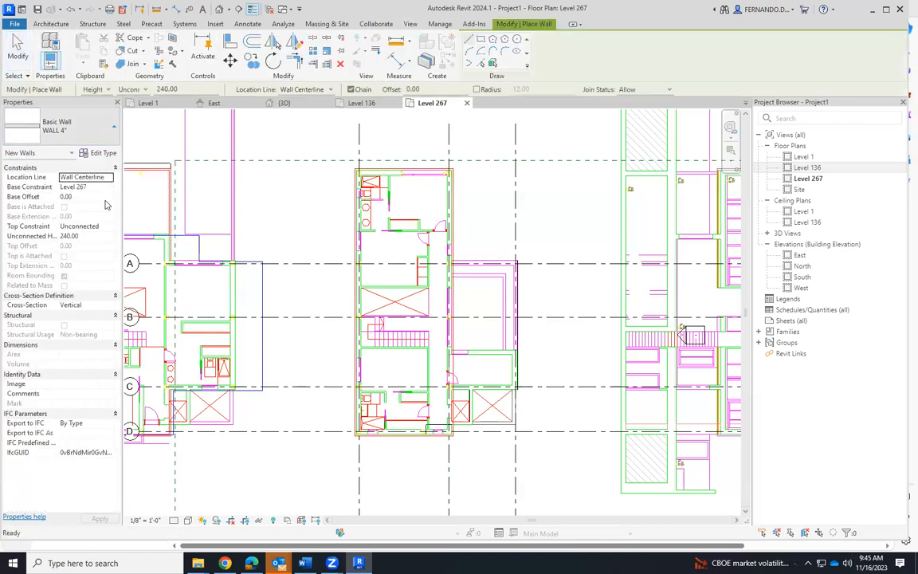
left_click(48, 256)
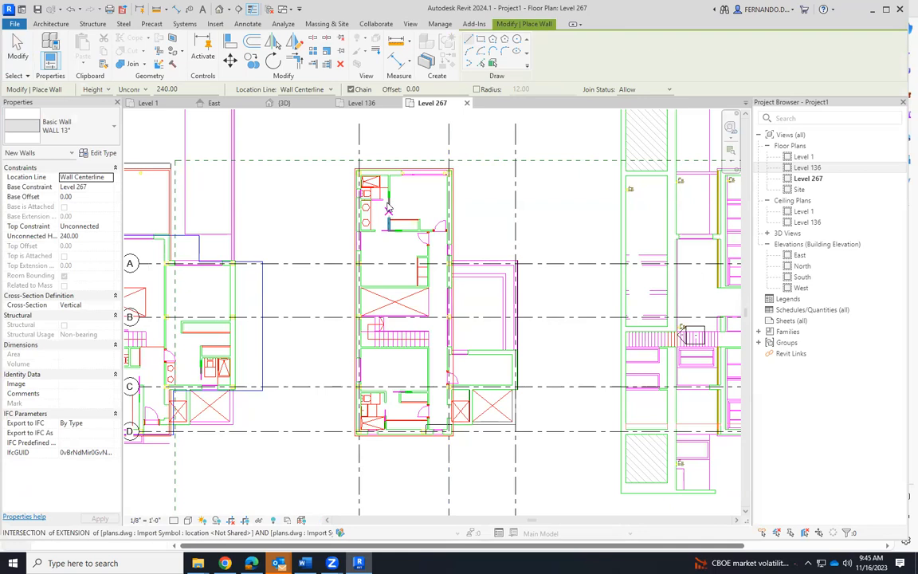
scroll(369, 198, "up", 2)
scroll(369, 199, "up", 5)
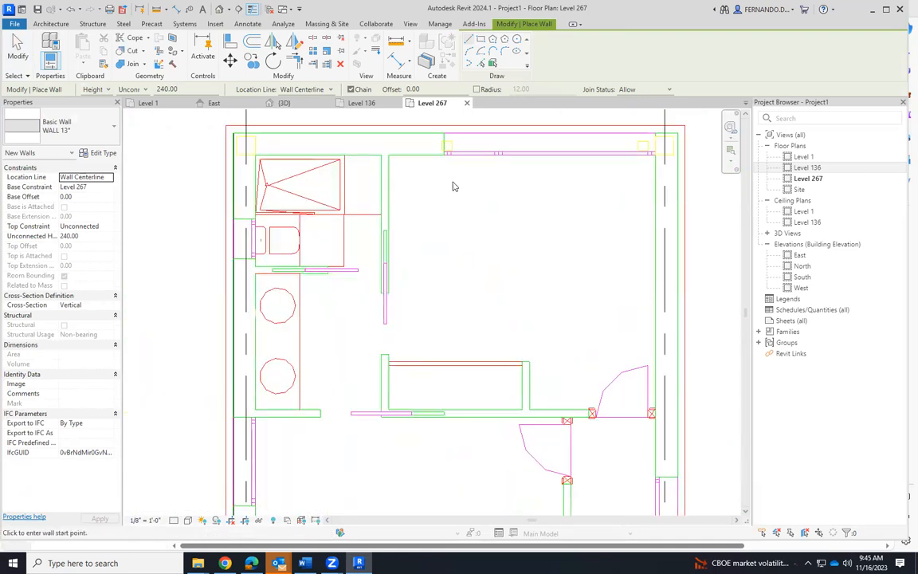
left_click(483, 175)
left_click(270, 176)
scroll(268, 243, "down", 3)
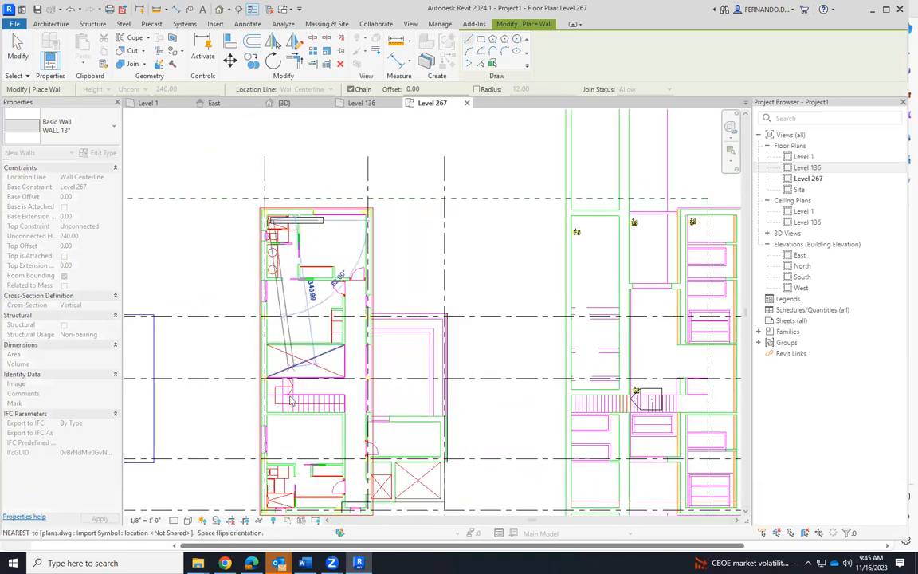
scroll(280, 456, "up", 3)
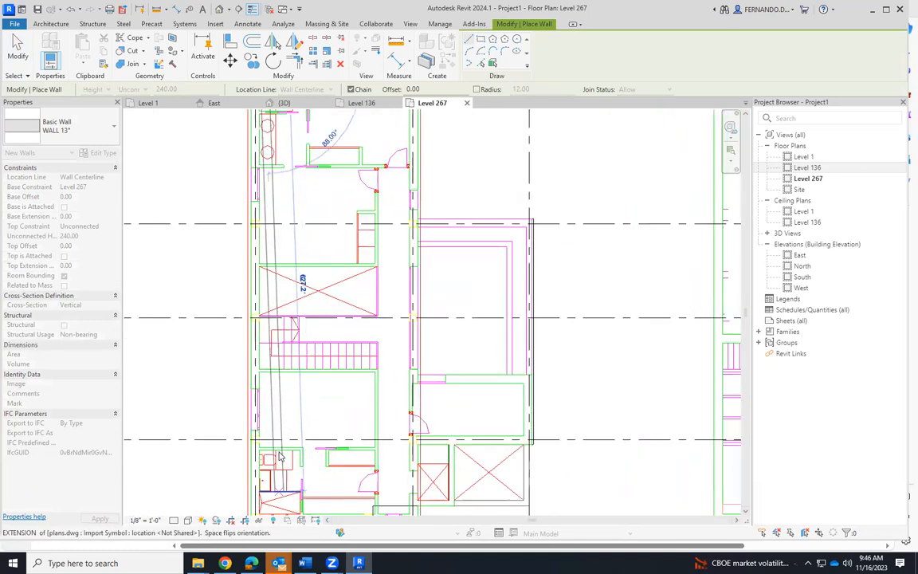
scroll(304, 460, "down", 2)
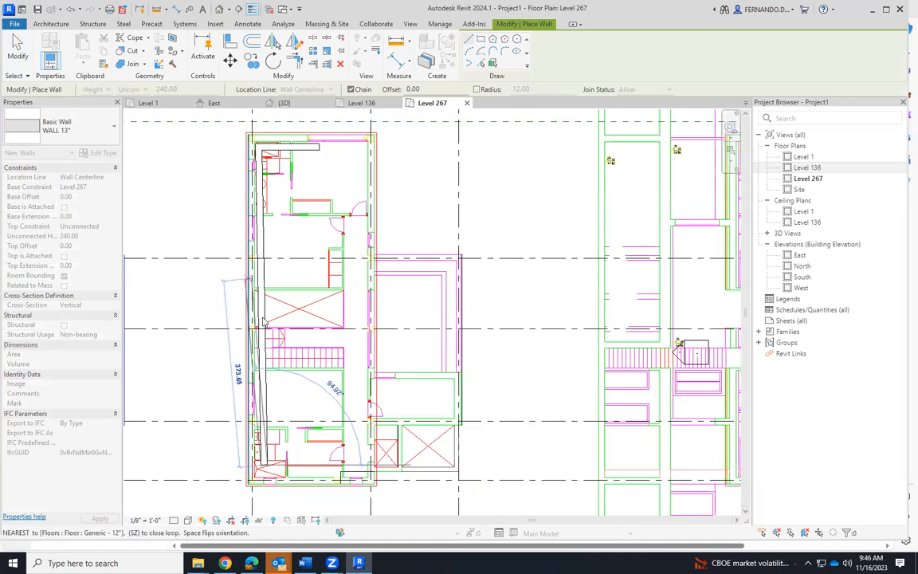
scroll(346, 471, "up", 1)
left_click(357, 471)
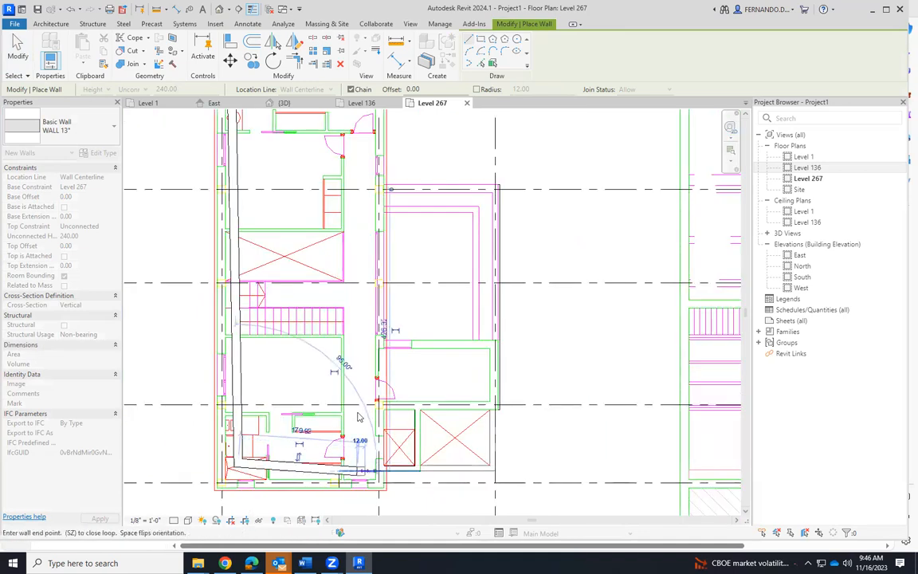
Step: Continue the 13" wall chain up the east side, around the projecting room with a return wall about 156 long, and north past grid A
left_click(358, 392)
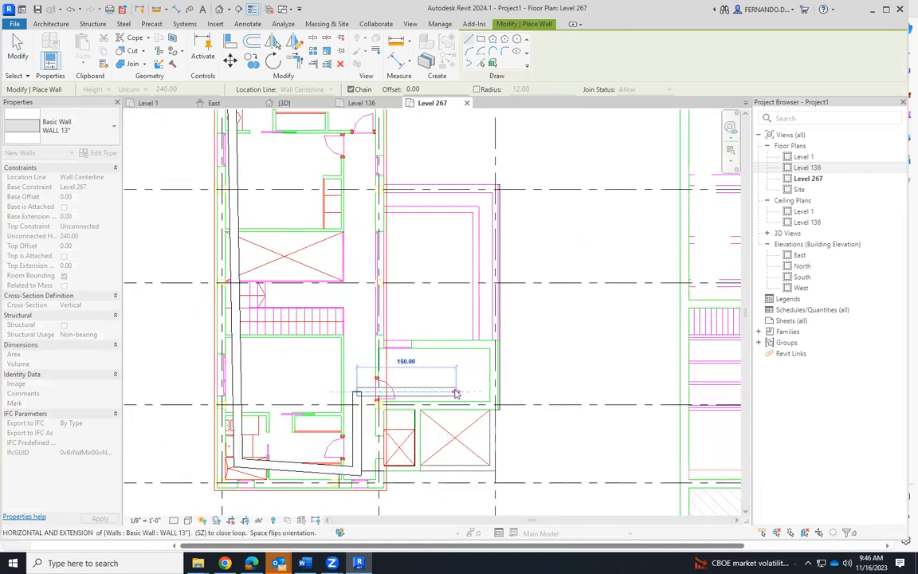
left_click(476, 391)
left_click(470, 358)
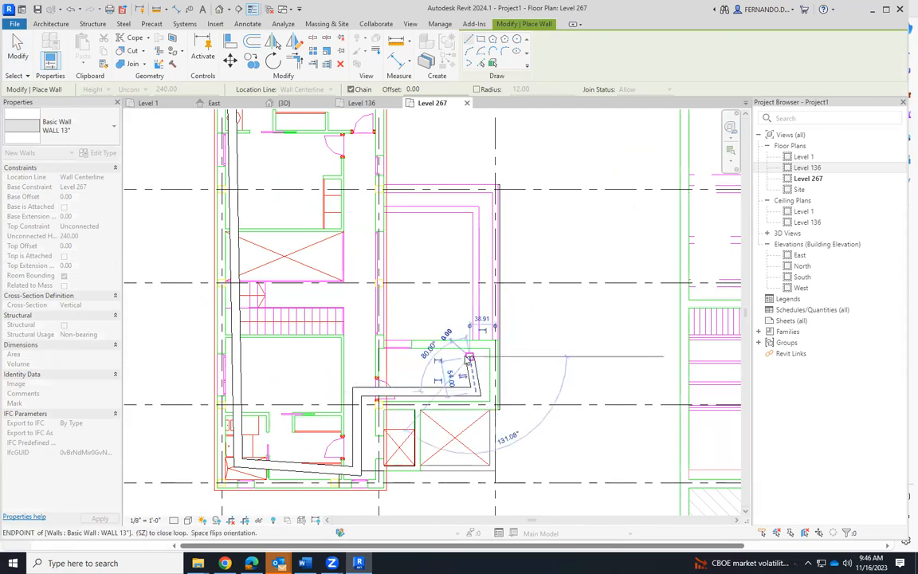
left_click(367, 360)
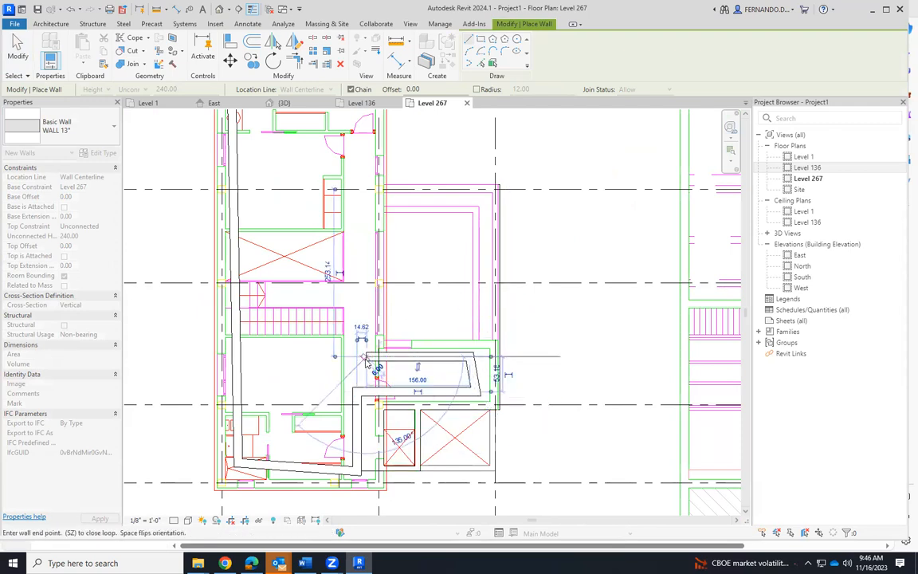
scroll(366, 233, "down", 2)
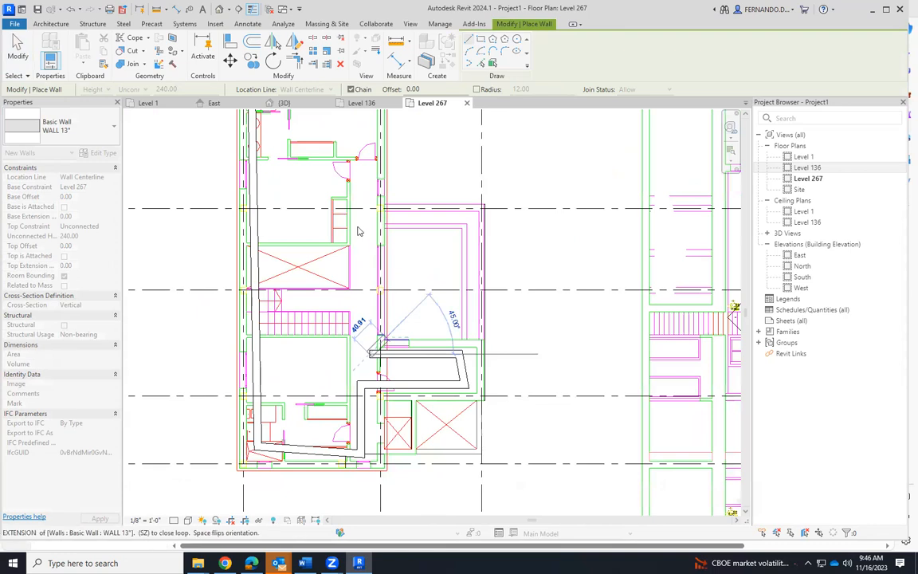
key("Escape")
key("Escape")
Step: Align the outer face of the north 13" wall with the outer wall line at the north end of the Level 267 plan
scroll(458, 388, "down", 1)
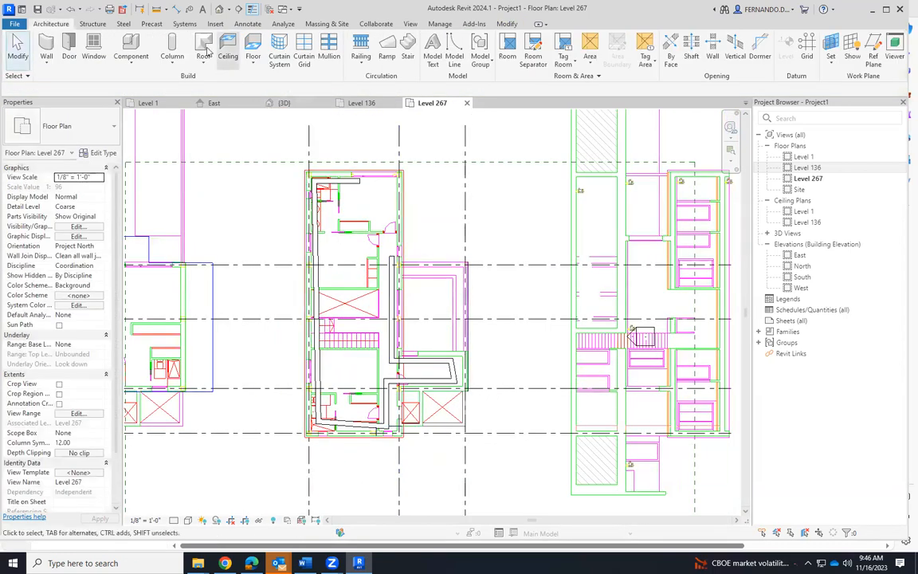
left_click(317, 180)
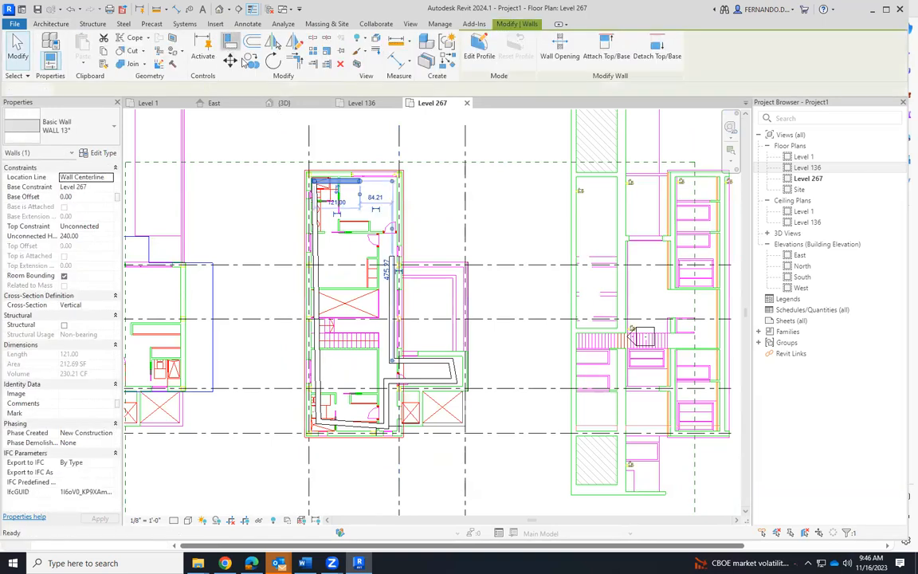
left_click(232, 42)
scroll(326, 151, "up", 10)
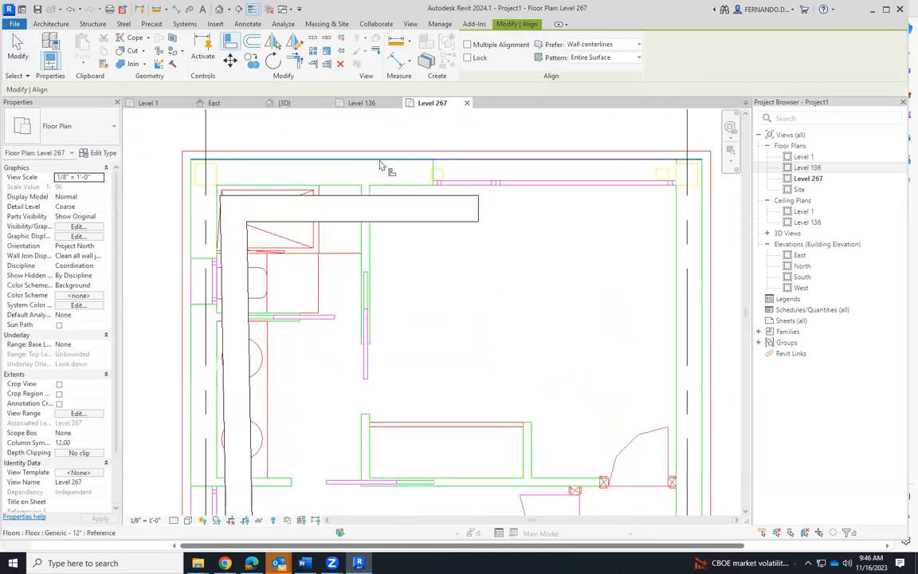
left_click(380, 164)
left_click(412, 198)
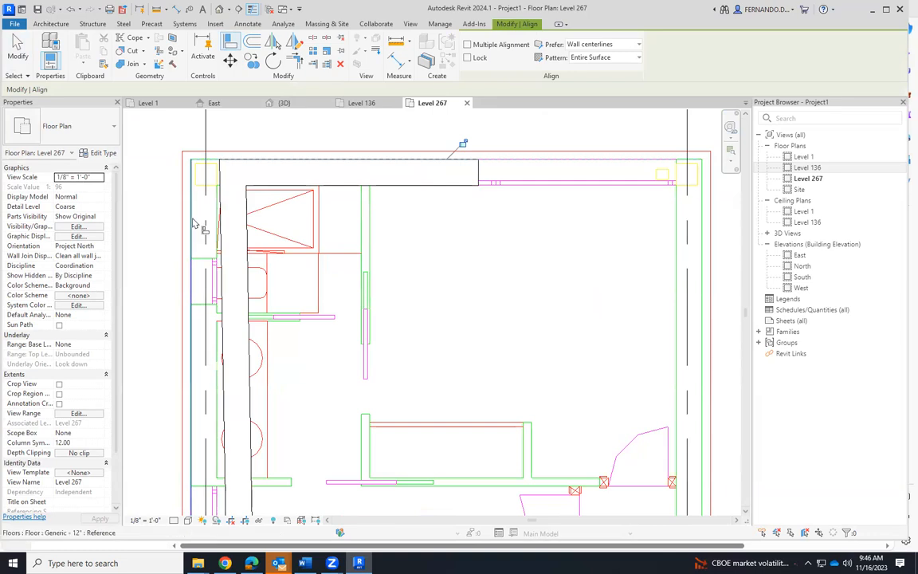
Step: Align the outer faces of the west, south and lower east 13" walls with the outer wall lines of the imported plan
scroll(382, 199, "down", 4)
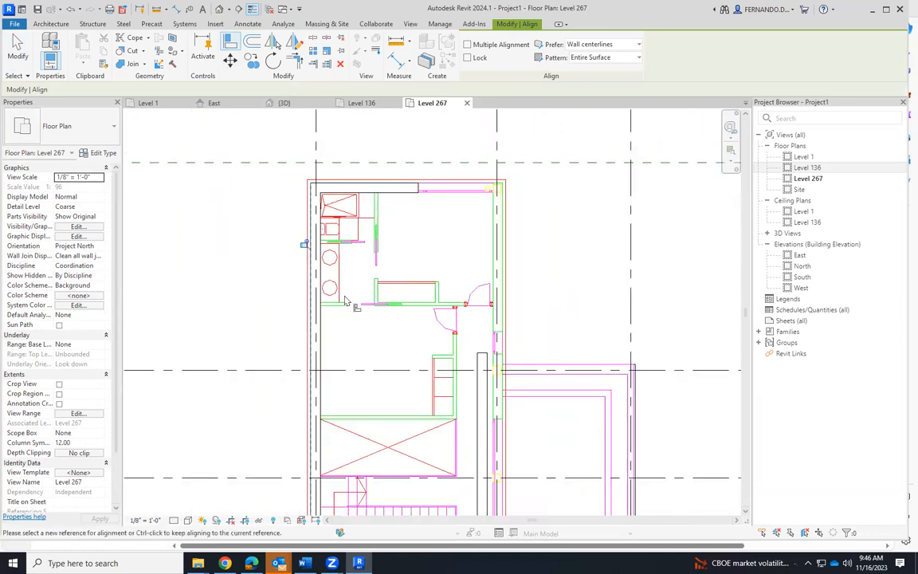
scroll(347, 301, "down", 4)
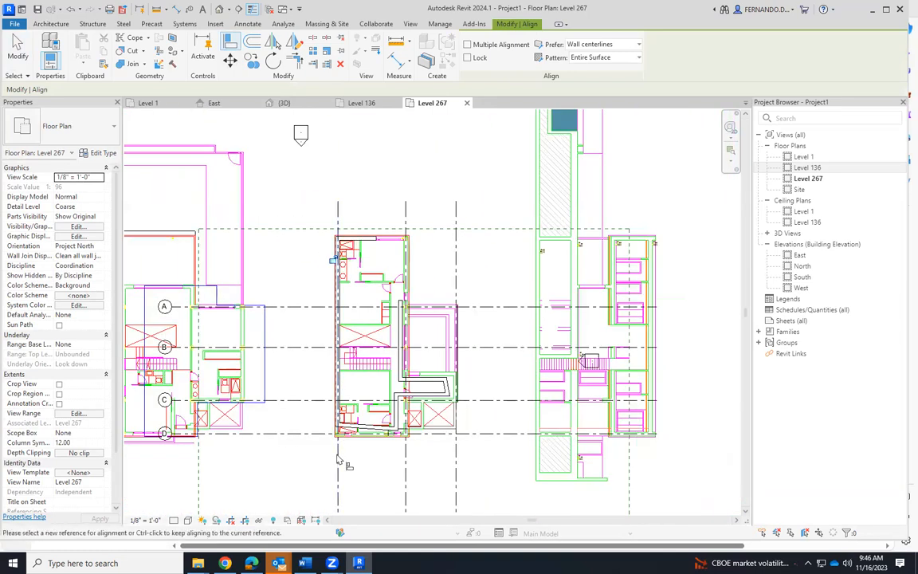
scroll(351, 447, "up", 6)
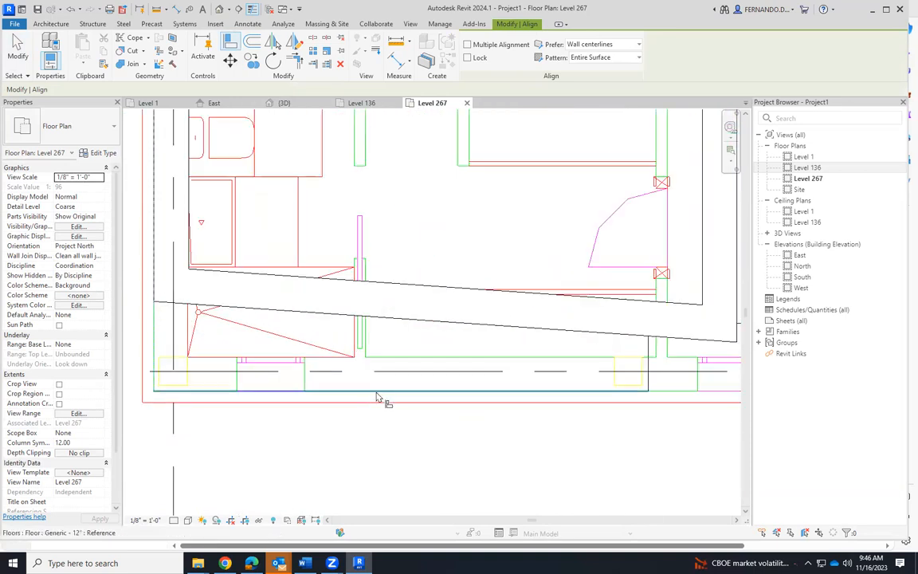
left_click(403, 321)
scroll(182, 381, "down", 7)
scroll(319, 354, "up", 3)
scroll(427, 382, "up", 2)
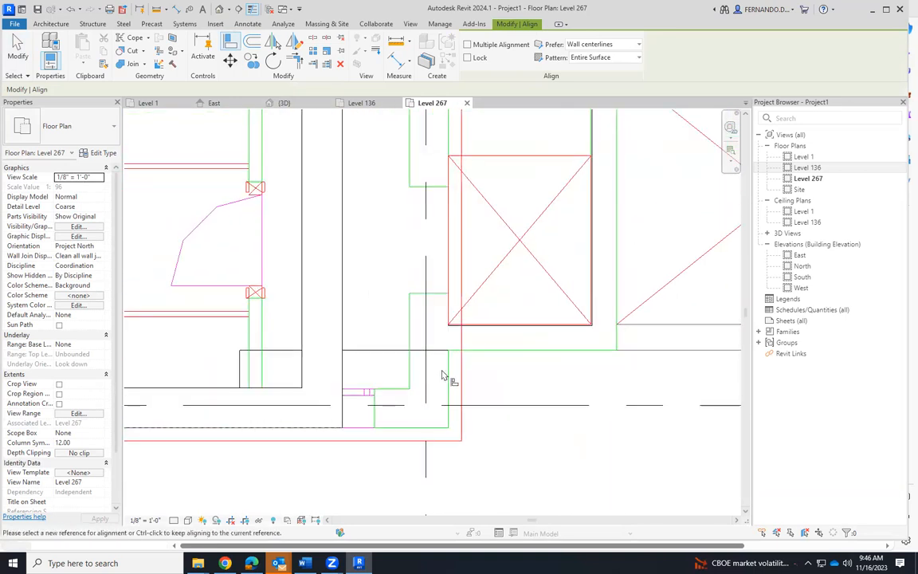
left_click(342, 374)
Step: Align the outer faces of the projecting east room's south, east and north 13" walls with its imported outline
scroll(352, 422, "down", 6)
scroll(416, 299, "up", 4)
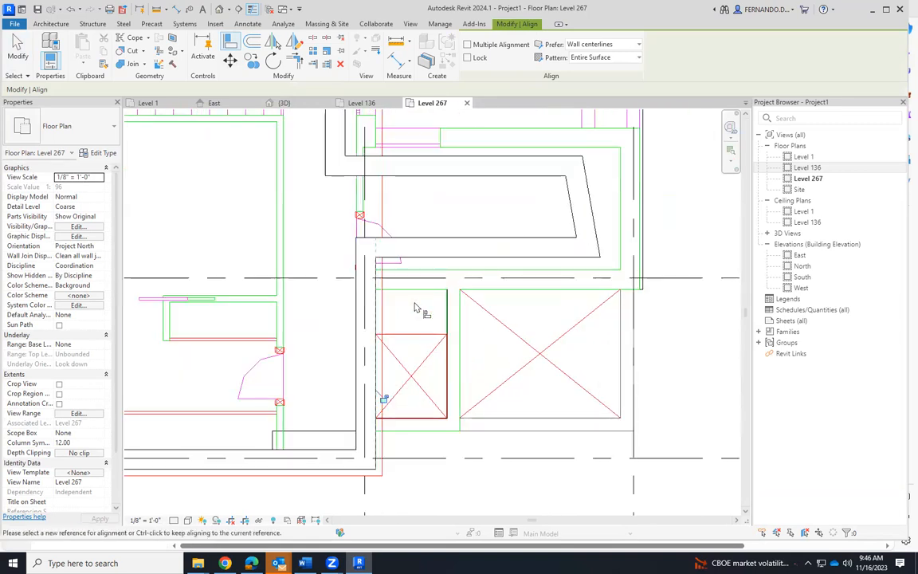
left_click(424, 241)
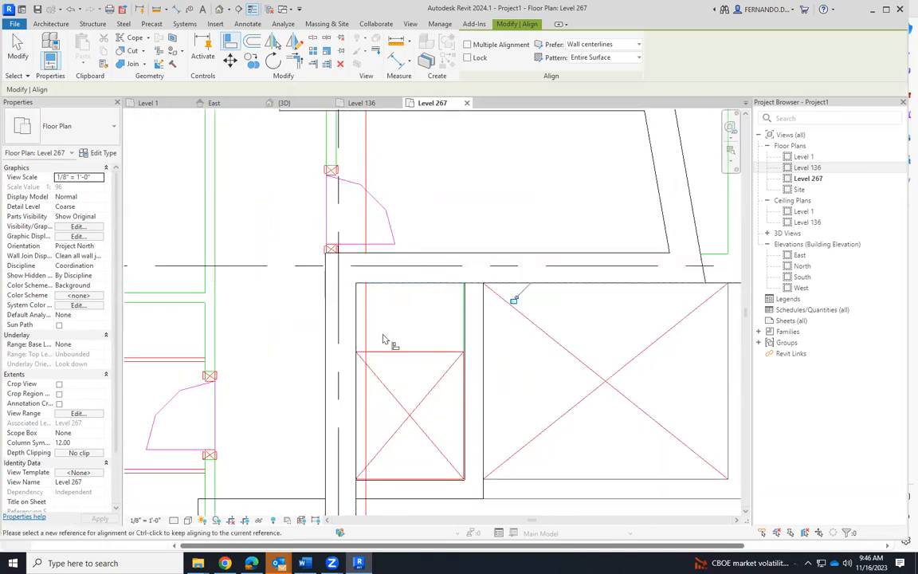
scroll(434, 322, "down", 4)
scroll(543, 289, "up", 5)
scroll(528, 313, "up", 1)
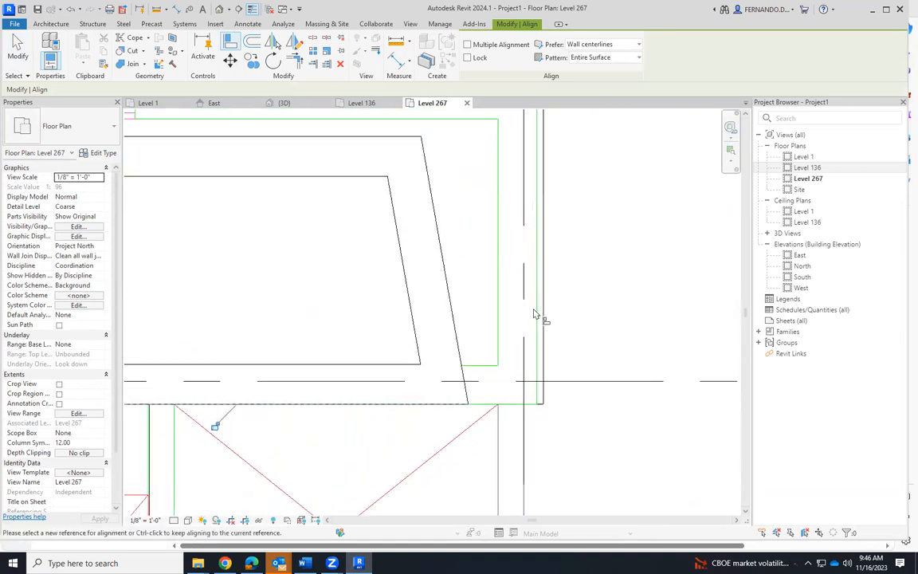
left_click(451, 313)
scroll(467, 246, "down", 3)
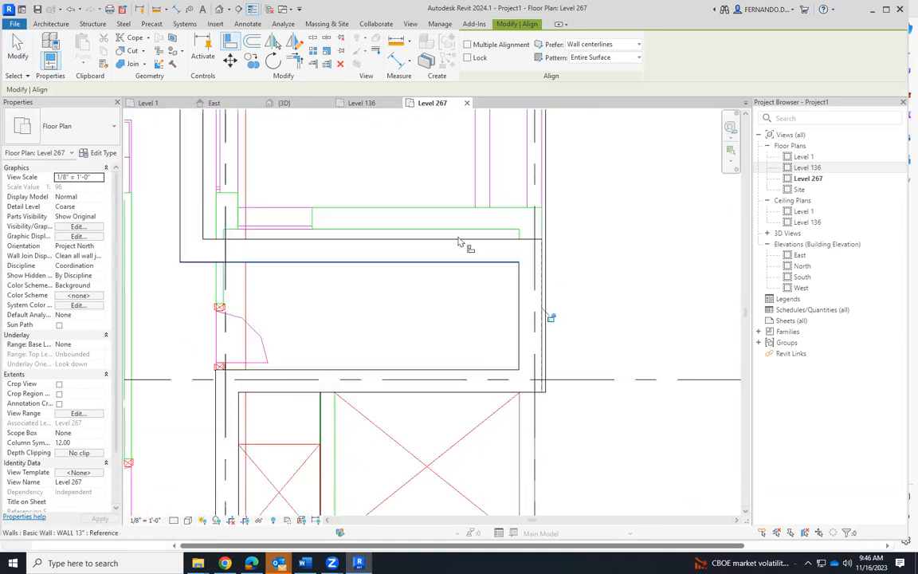
scroll(440, 209, "up", 3)
left_click(437, 194)
left_click(424, 242)
Step: Align the east 13" wall north of the projecting room with the imported outer wall line
scroll(528, 346, "down", 4)
scroll(409, 277, "up", 2)
scroll(405, 299, "up", 2)
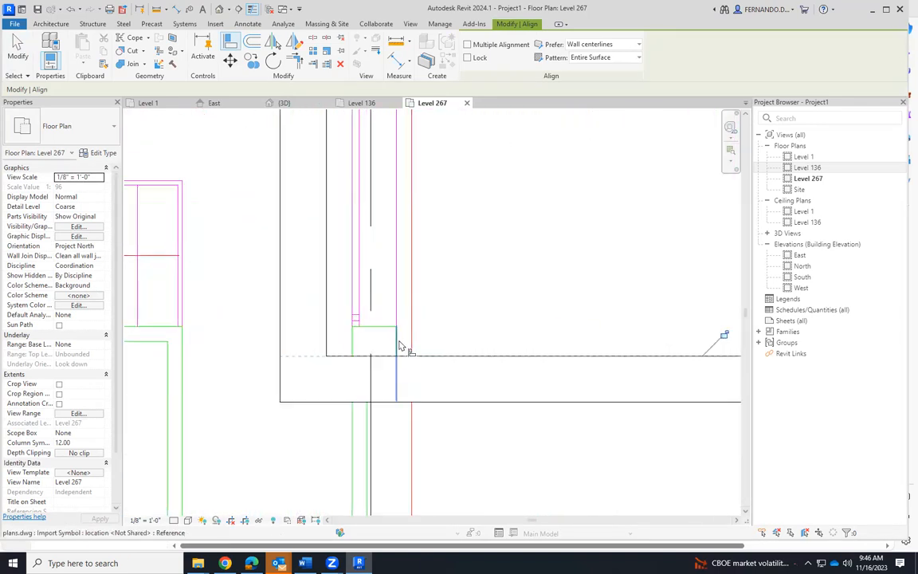
scroll(333, 343, "down", 6)
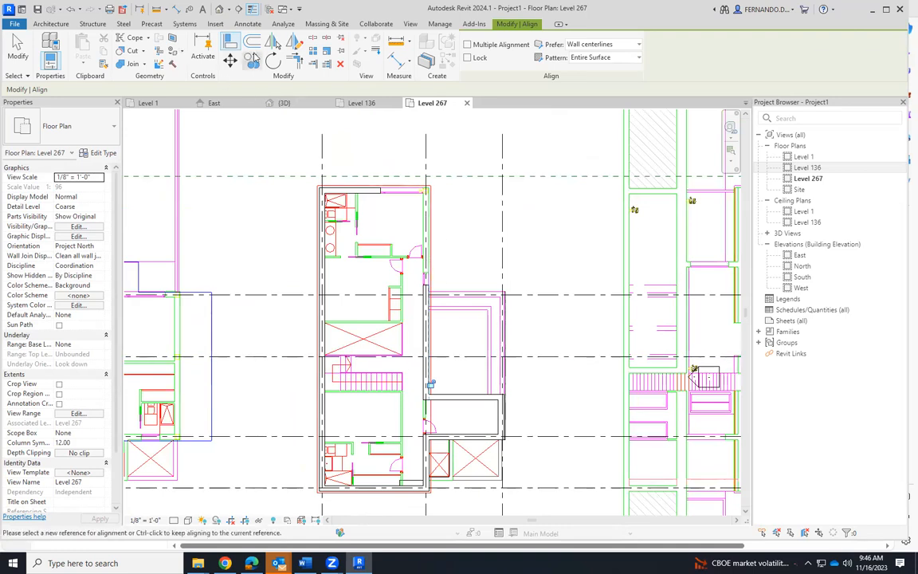
Step: Trim the upper east wall and the north wall to meet at the northeast corner
left_click(273, 62)
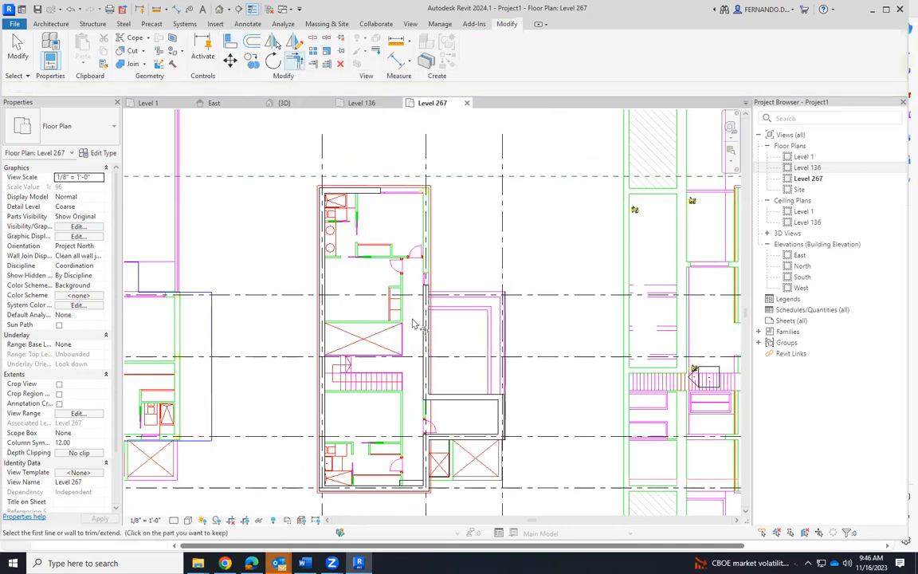
left_click(429, 335)
left_click(369, 199)
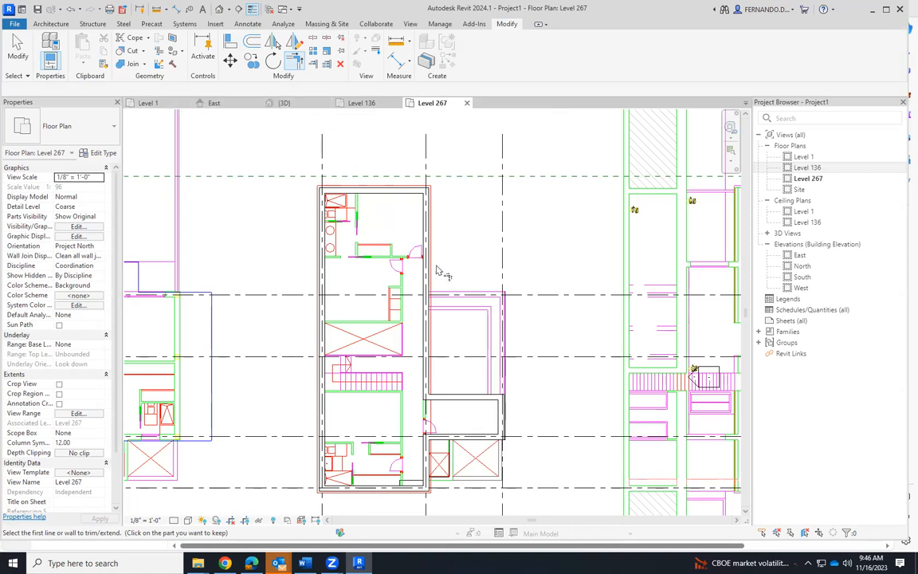
Step: Draw chained WALL 8" architectural walls along the south and east sides of the small shaft below the projecting room, the east one about 64 long
scroll(452, 398, "up", 4)
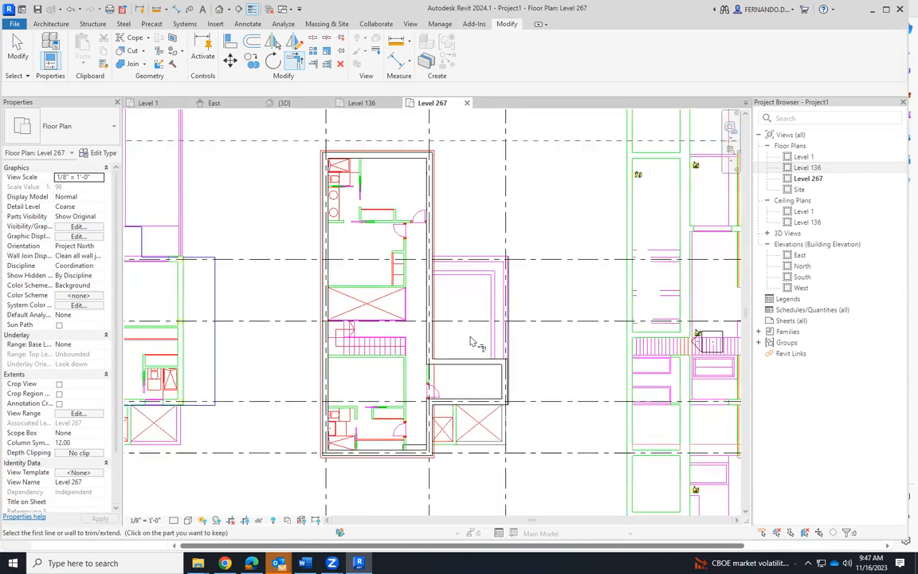
scroll(471, 461, "up", 3)
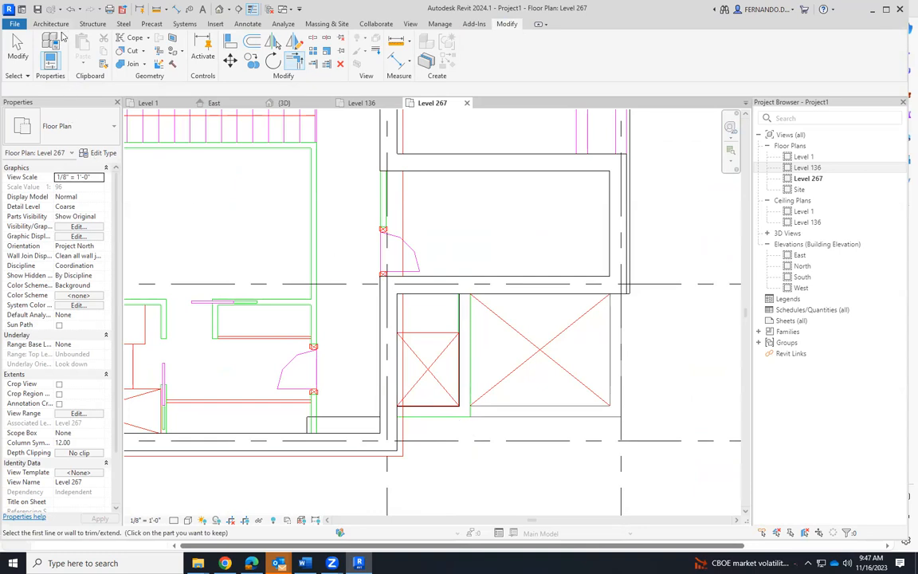
left_click(52, 24)
left_click(46, 64)
left_click(89, 82)
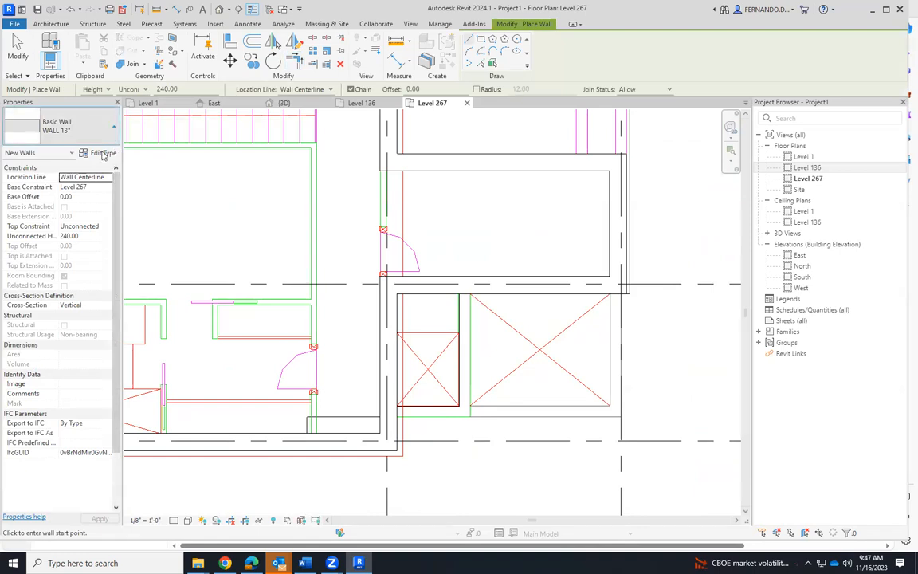
left_click(72, 125)
left_click(46, 231)
scroll(421, 414, "up", 3)
scroll(422, 414, "up", 2)
left_click(359, 392)
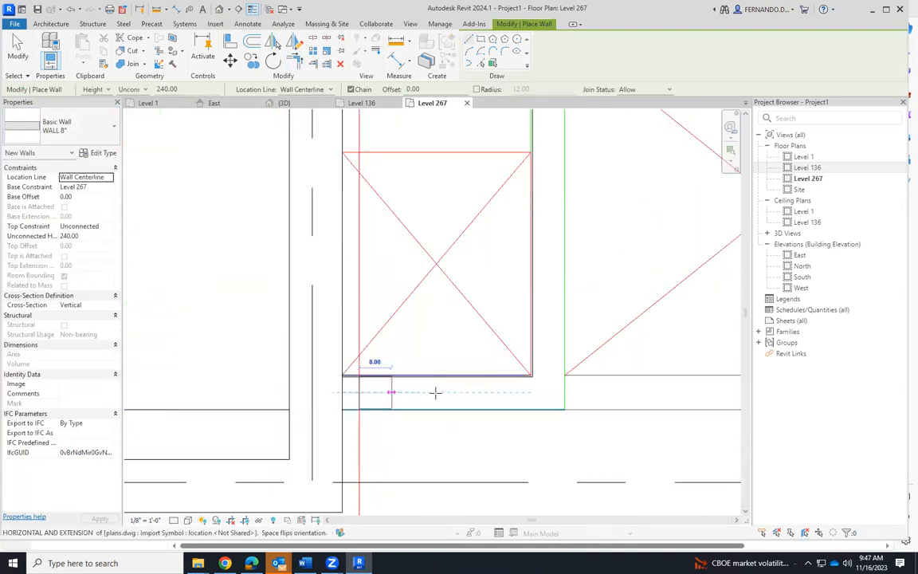
left_click(547, 392)
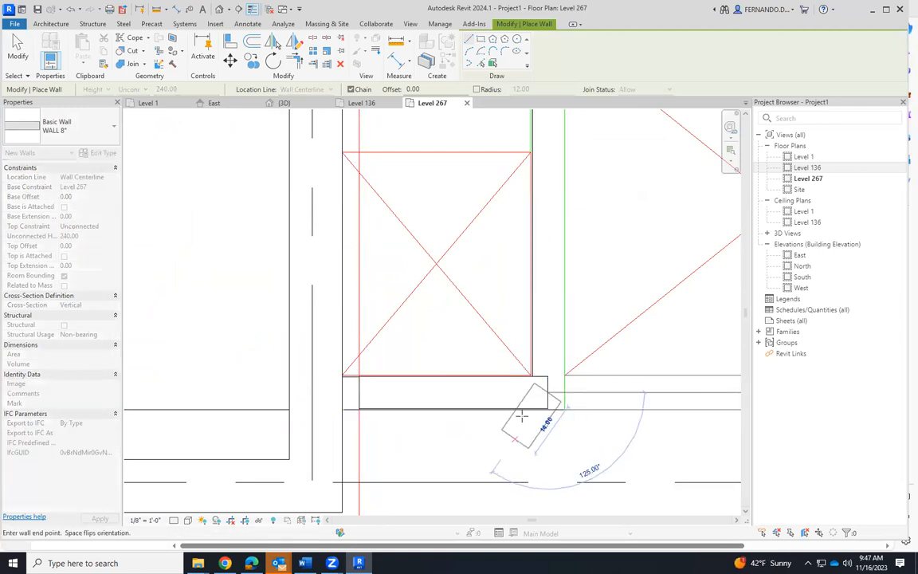
scroll(522, 416, "down", 2)
left_click(528, 238)
key("Escape")
key("Escape")
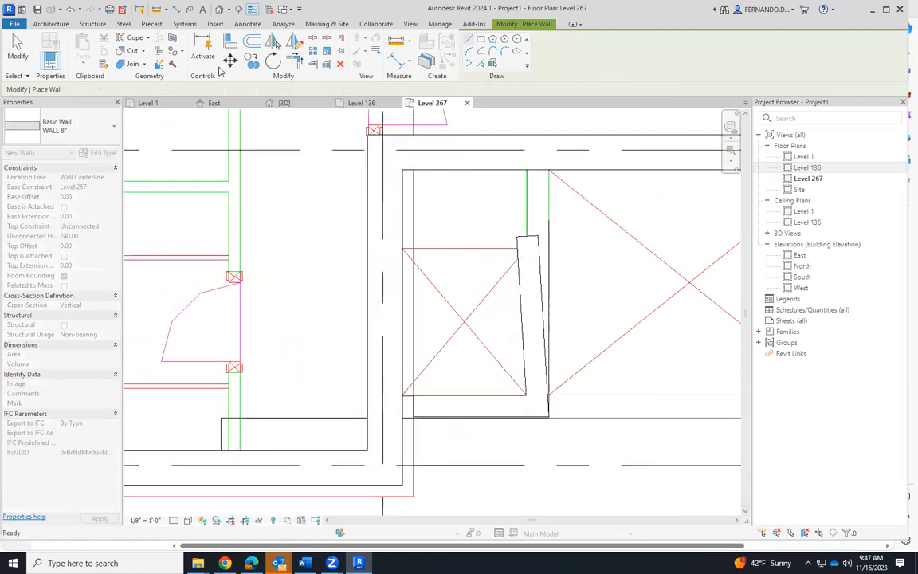
Step: Align the outer faces of the shaft's east and south 8" walls with the outline beneath them
left_click(269, 44)
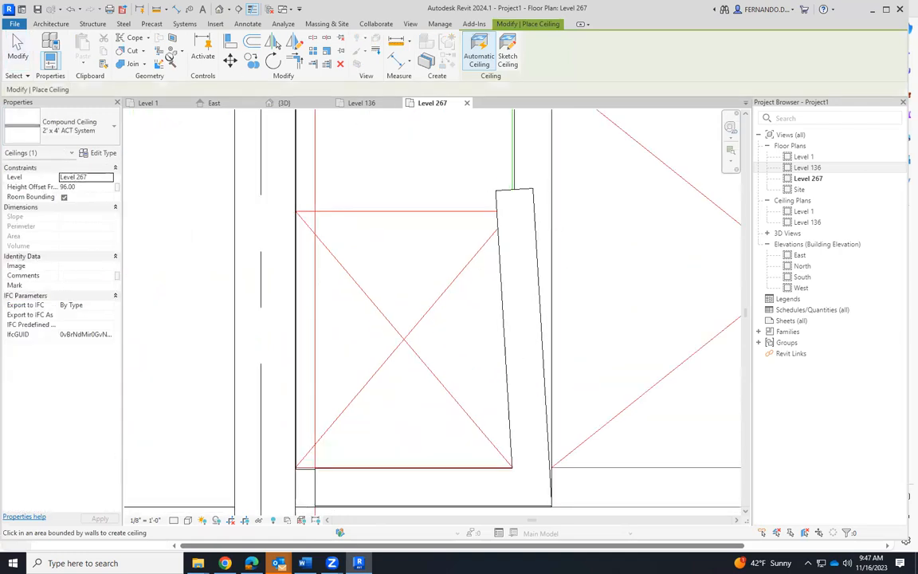
key("a")
key("l")
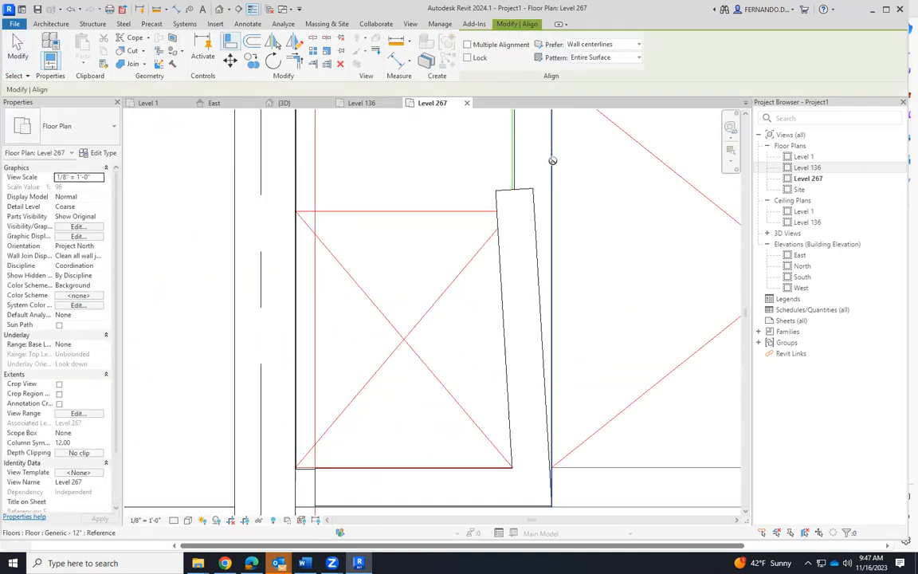
left_click(546, 178)
scroll(478, 374, "down", 2)
scroll(638, 353, "up", 5)
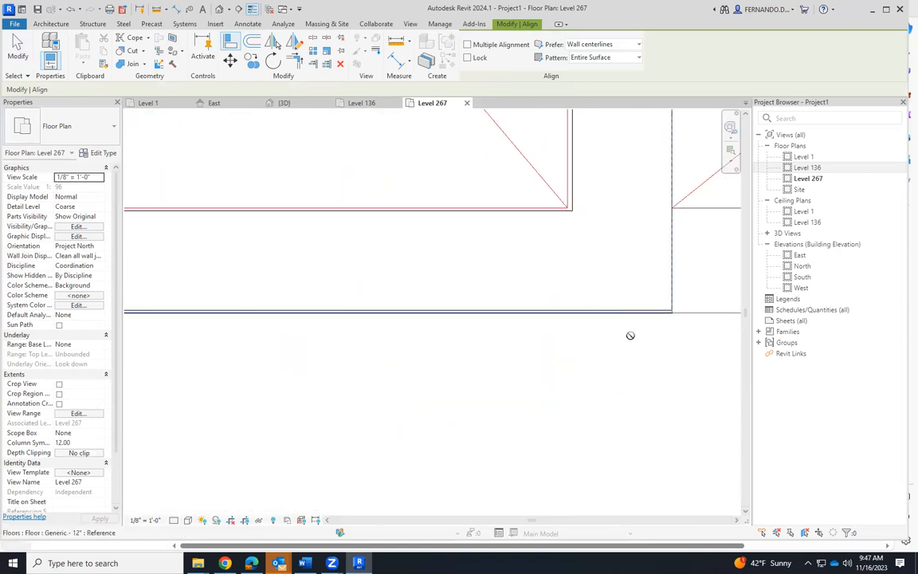
scroll(635, 319, "up", 2)
left_click(643, 295)
left_click(641, 290)
scroll(538, 379, "down", 7)
scroll(546, 383, "down", 2)
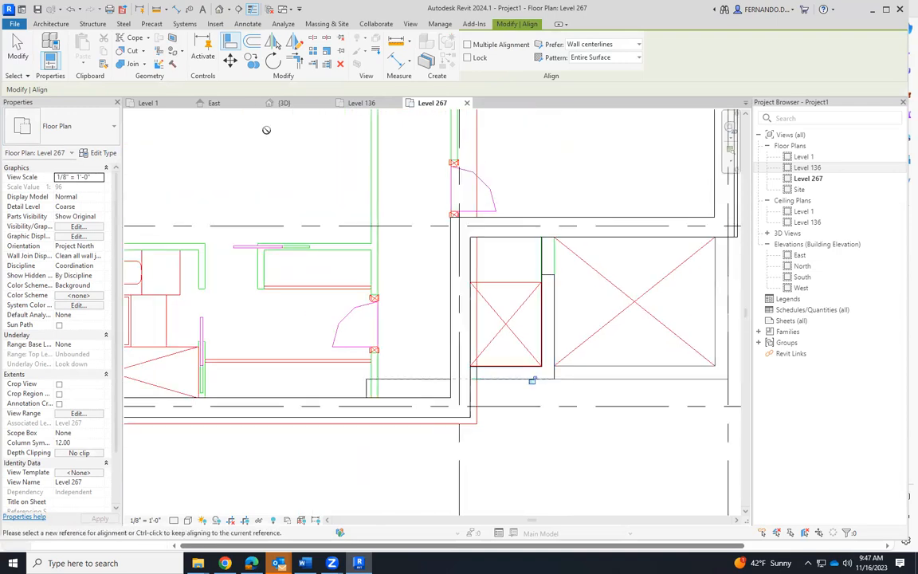
Step: Extend the shaft's east 8" wall north to the projecting room's wall and its south 8" wall west into the 13" wall
left_click(22, 50)
left_click(548, 275)
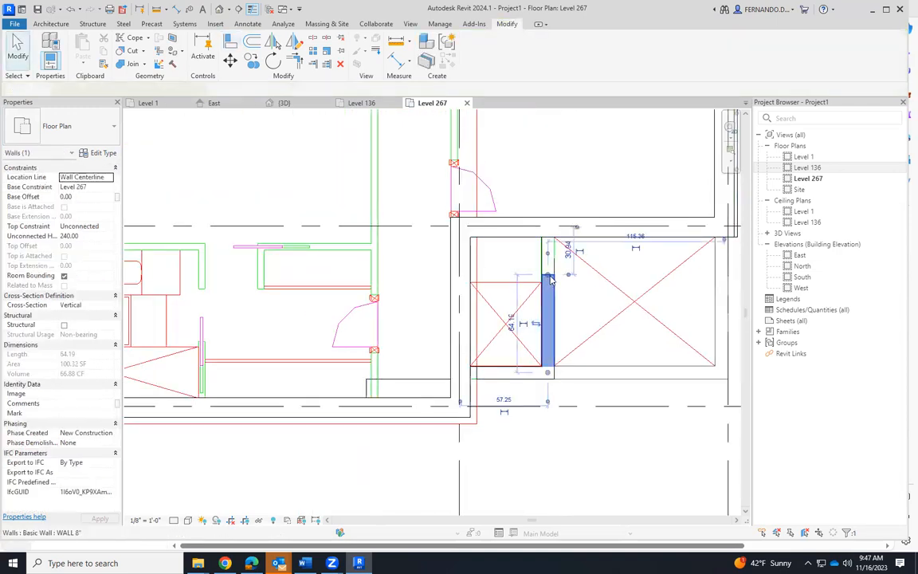
left_click_drag(549, 271, 548, 237)
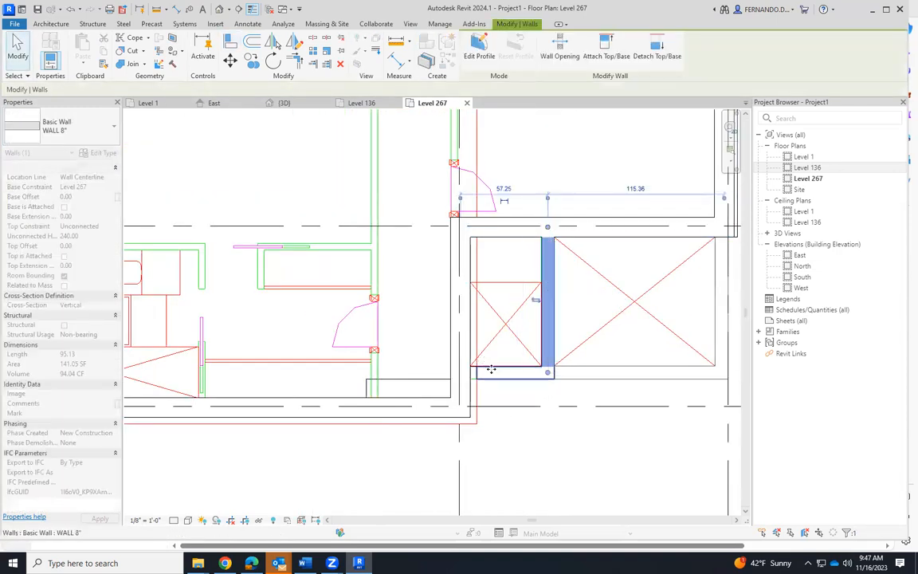
left_click(507, 373)
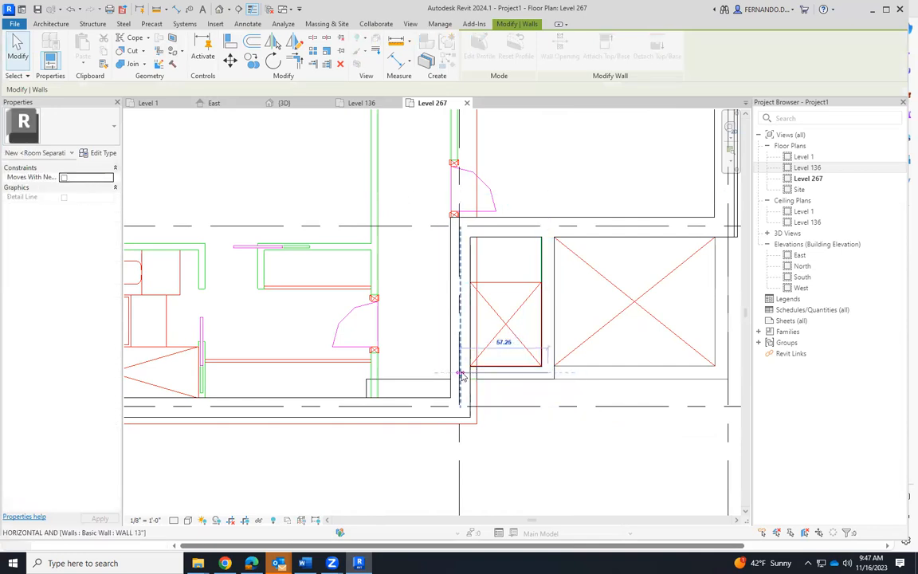
key("Escape")
Step: Rough in chained WALL 4" partitions along the north and east sides of the southwest bathroom and closet area, the east one about 86 long
scroll(496, 382, "down", 3)
scroll(496, 381, "down", 4)
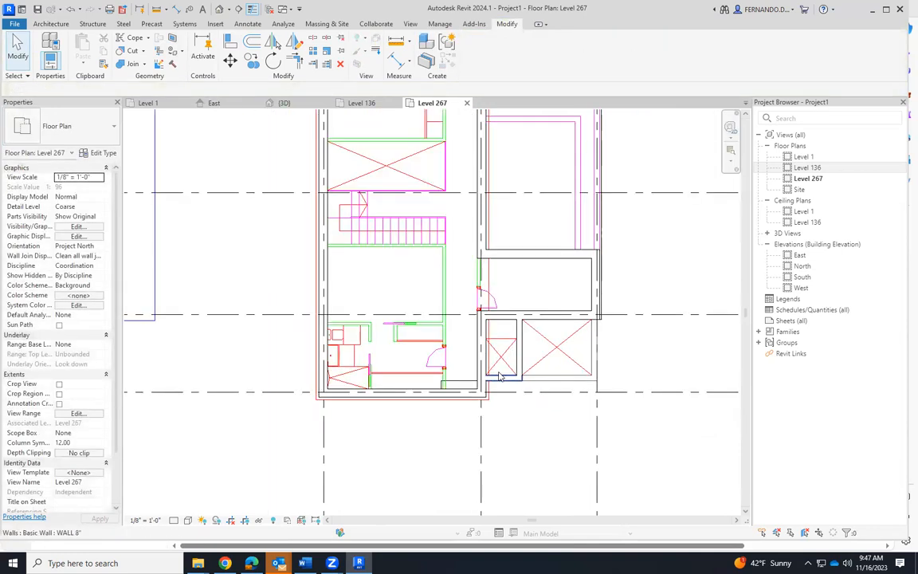
scroll(448, 417, "up", 3)
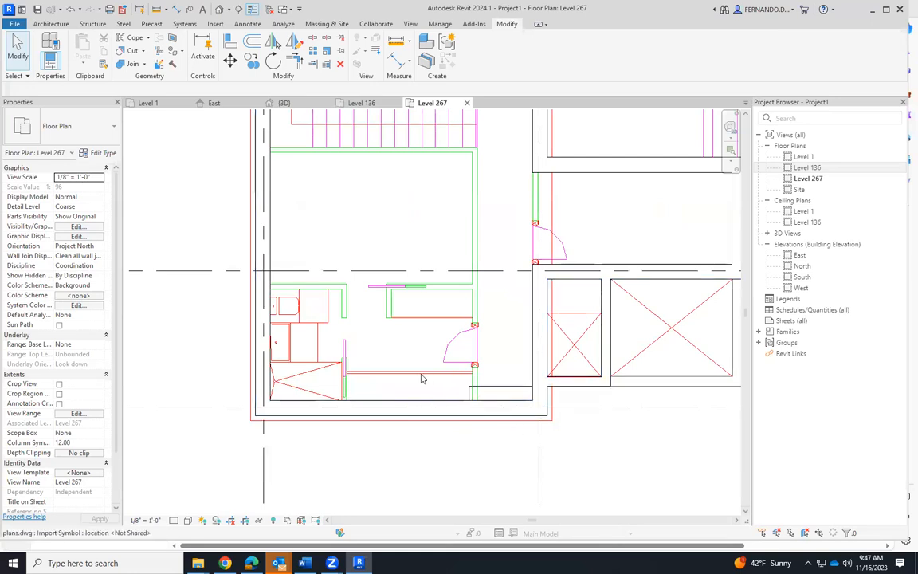
scroll(412, 376, "down", 2)
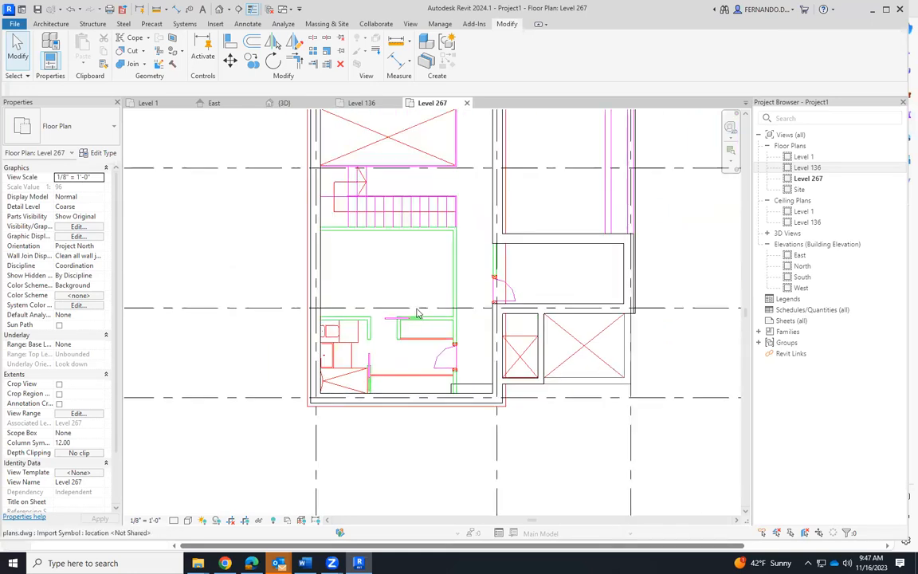
left_click(51, 24)
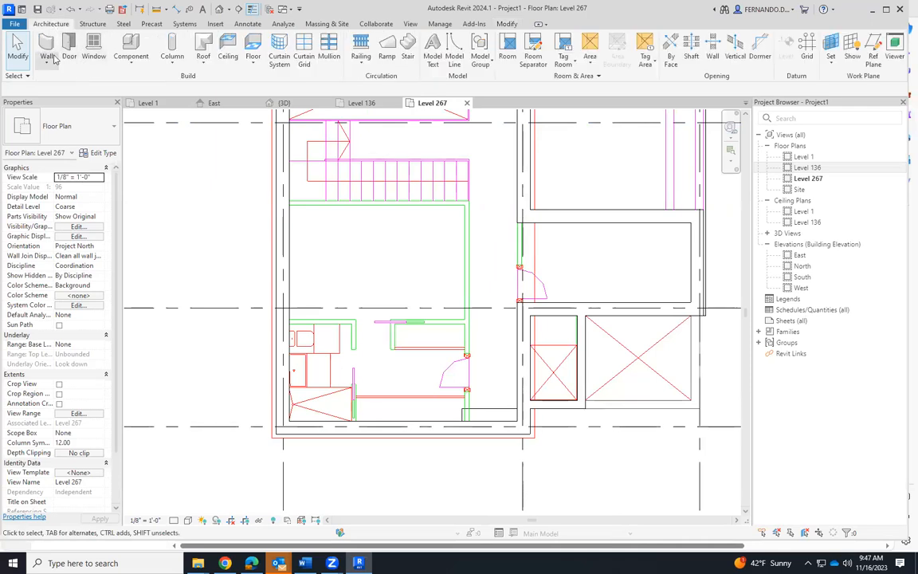
left_click(52, 60)
left_click(84, 81)
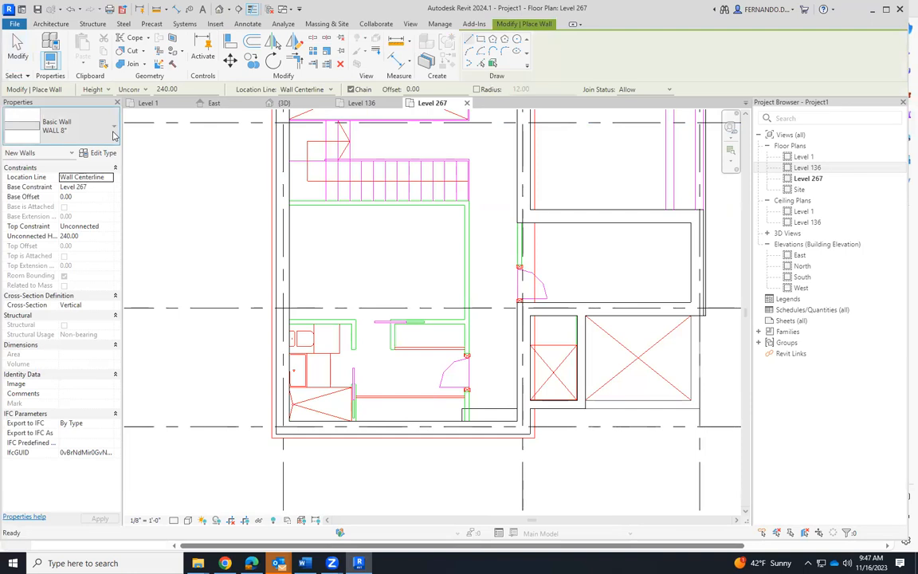
left_click(113, 131)
left_click(48, 232)
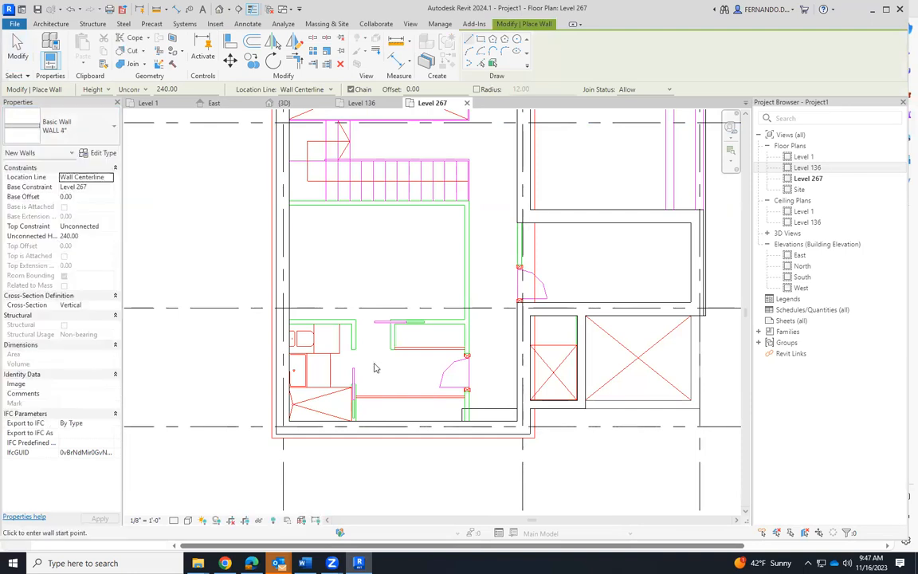
scroll(376, 367, "up", 3)
left_click(191, 259)
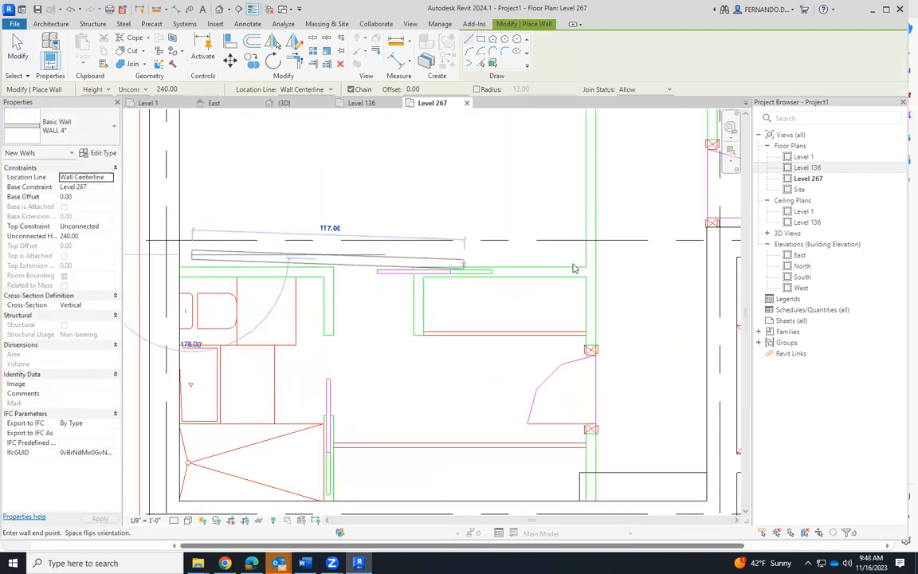
left_click(616, 257)
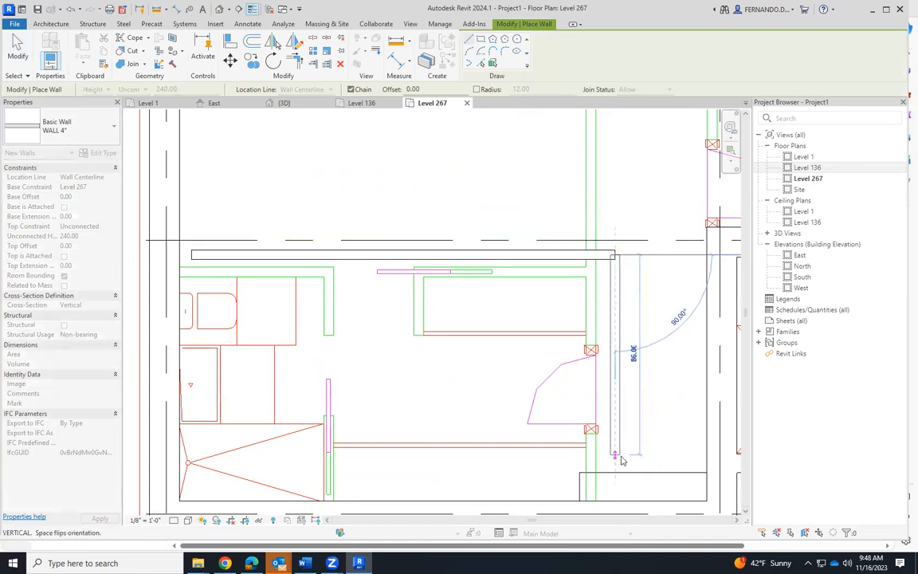
left_click(620, 453)
scroll(558, 395, "down", 3)
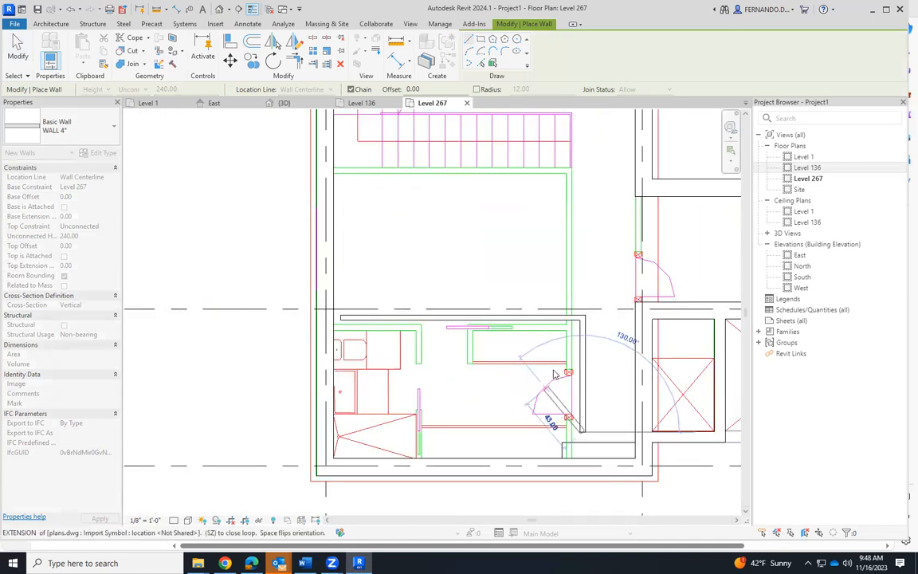
key("Escape")
key("Escape")
Step: Draw a horizontal WALL 4" partition just south of the stairs, roughly parallel to the outline there
scroll(571, 322, "up", 1)
key("w")
key("a")
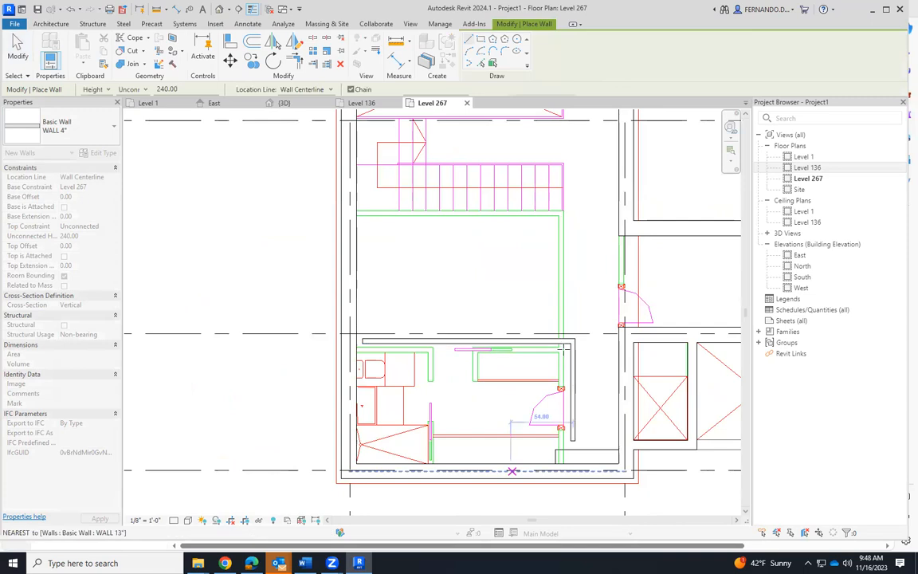
scroll(584, 323, "down", 2)
scroll(506, 301, "up", 2)
left_click(381, 293)
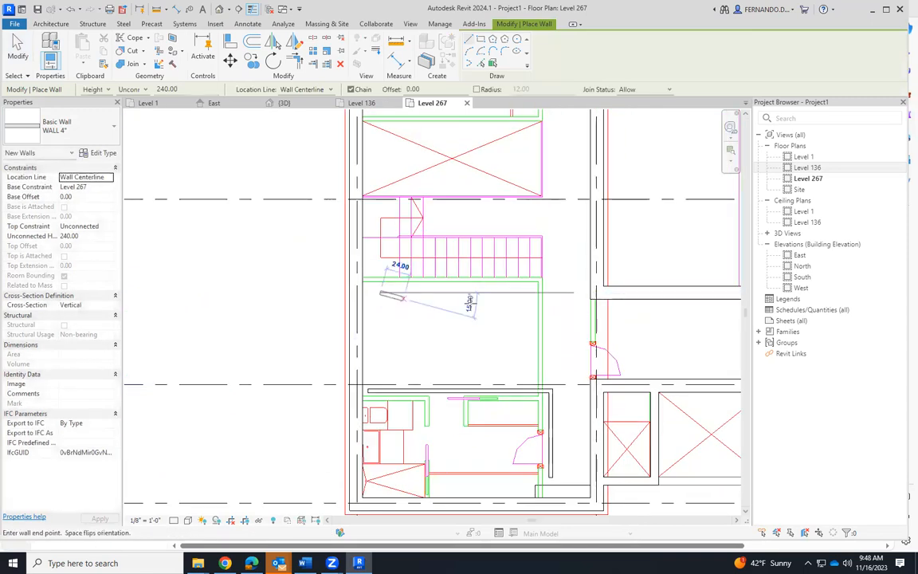
left_click(513, 293)
key("Escape")
key("Escape")
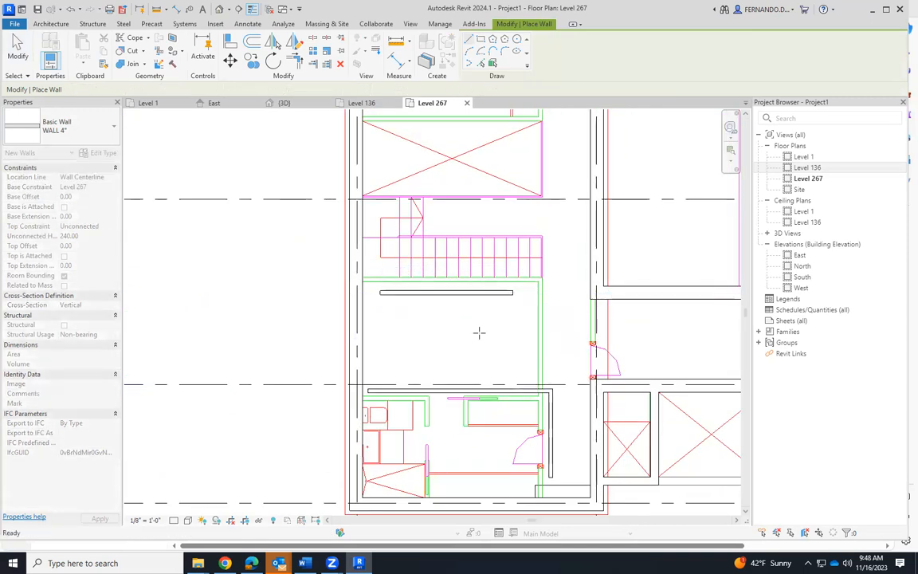
Step: Rough in chained WALL 4" partitions along the south, east and north sides of the room north of the stairs, the east one about 114 long
scroll(479, 333, "down", 1)
key("w")
key("a")
scroll(407, 190, "up", 1)
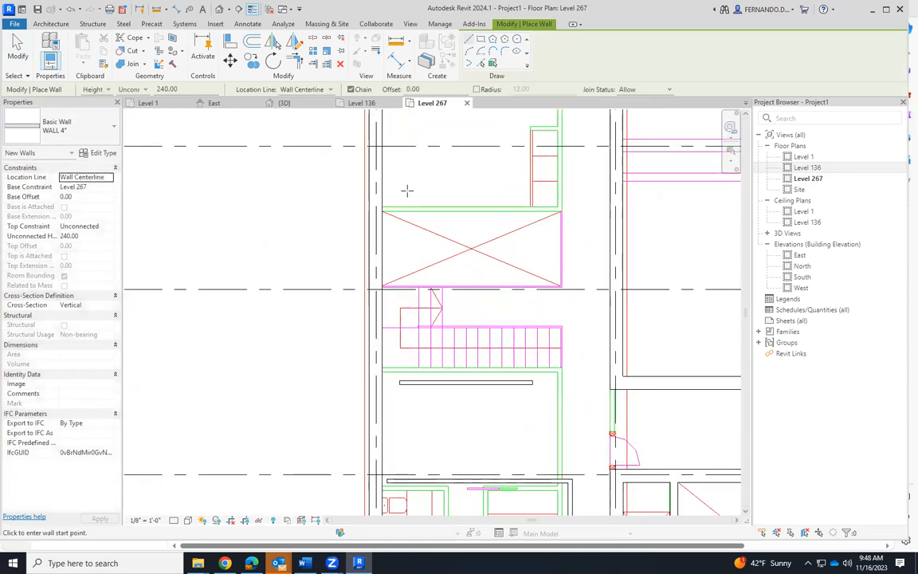
left_click(520, 192)
scroll(527, 271, "down", 3)
scroll(522, 224, "up", 2)
left_click(526, 216)
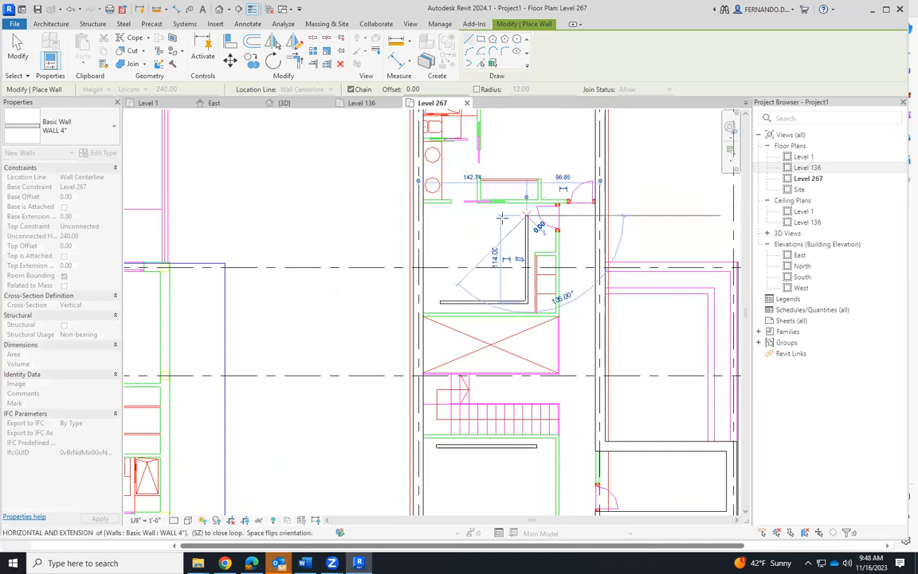
left_click(450, 216)
key("Escape")
key("Escape")
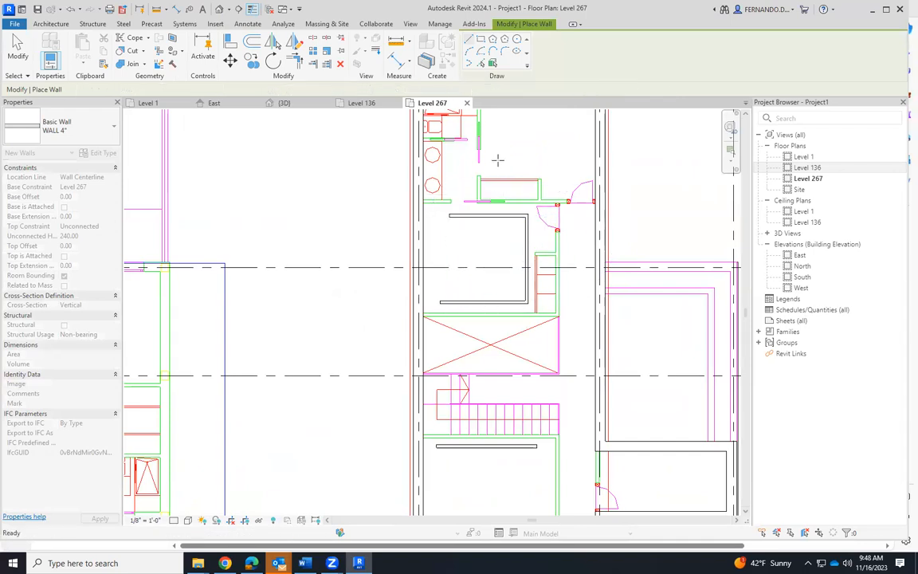
Step: Draw a vertical WALL 4" partition in the northernmost room, east of the bathroom outline
left_click(497, 160)
scroll(497, 159, "down", 2)
left_click(497, 143)
key("Escape")
key("Escape")
scroll(501, 167, "up", 4)
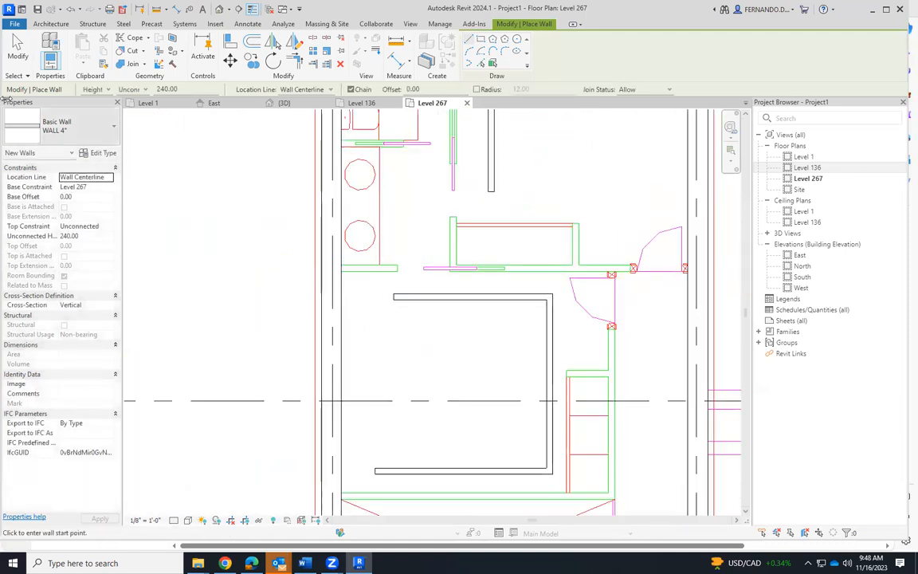
key("Escape")
key("Escape")
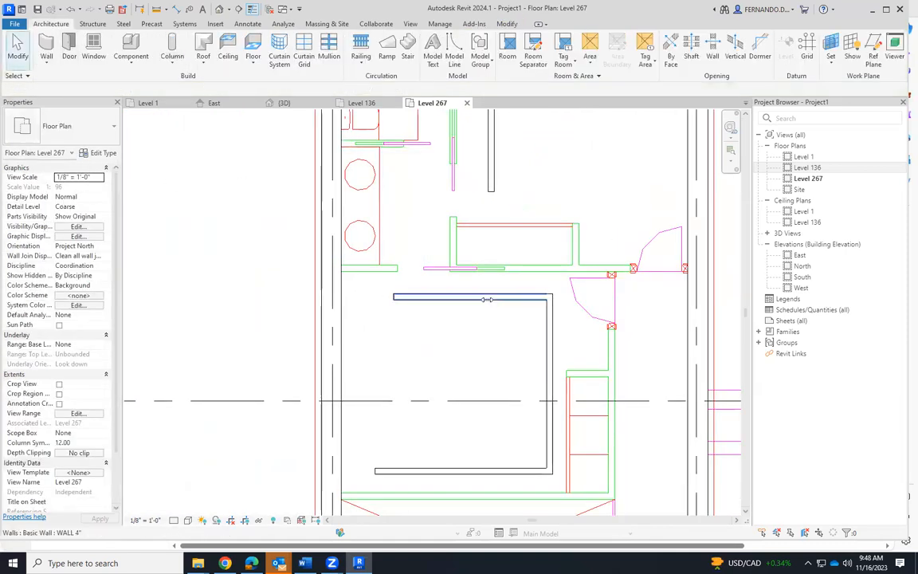
Step: Align the north 4" partition of the room above the stairs with the outline beneath it
left_click(488, 299)
key("a")
key("l")
scroll(533, 243, "up", 3)
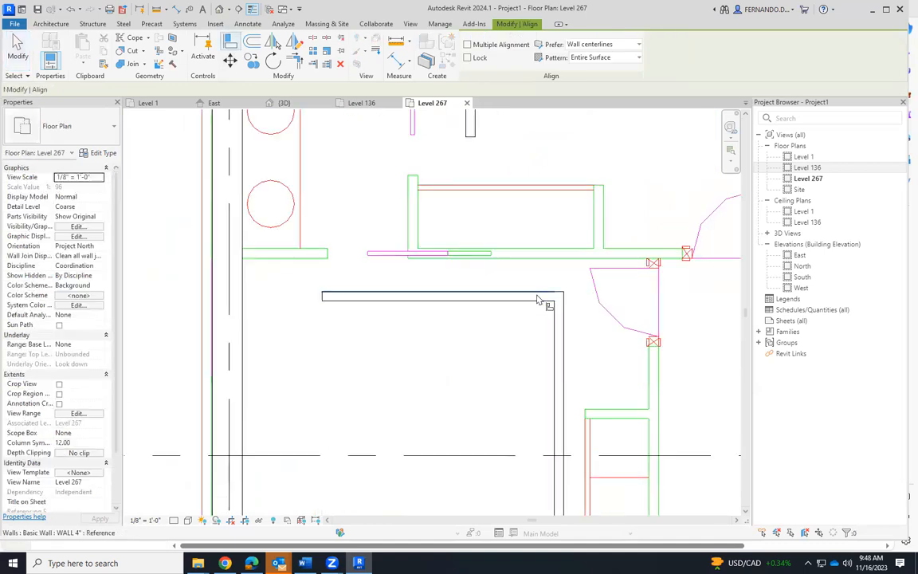
left_click(517, 293)
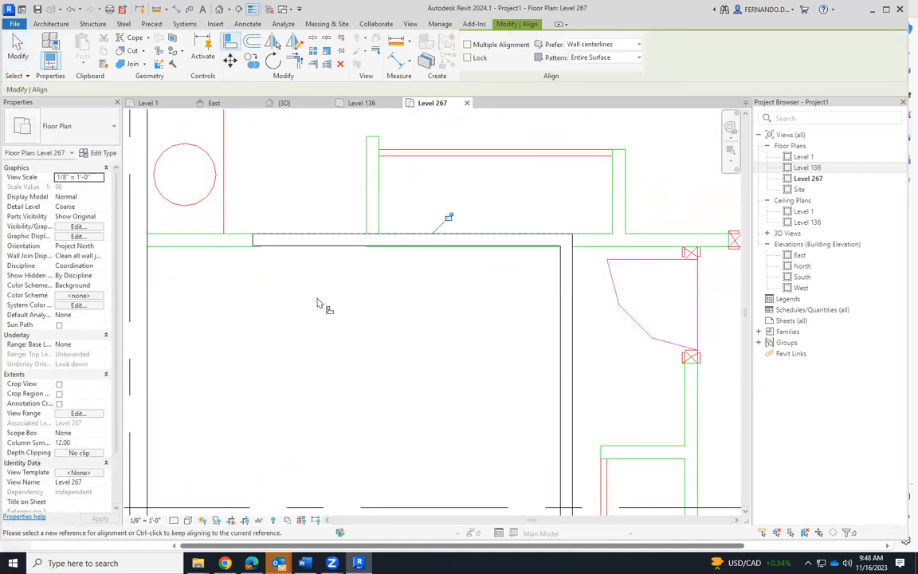
left_click(17, 48)
Step: Extend that horizontal 4" partition west and east into the 13" exterior walls
left_click(256, 240)
left_click_drag(256, 240, 136, 248)
left_click_drag(625, 239, 677, 248)
scroll(677, 248, "down", 3)
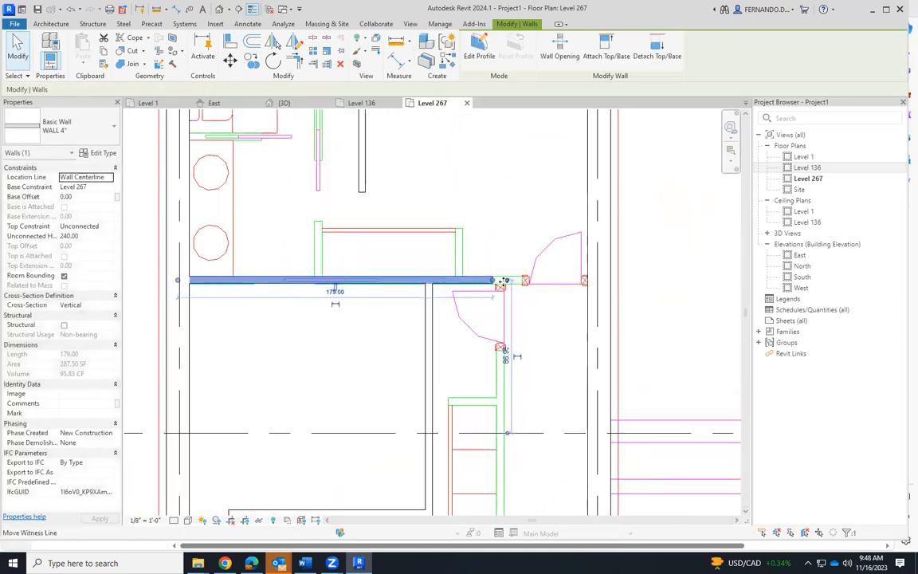
left_click_drag(564, 284, 594, 280)
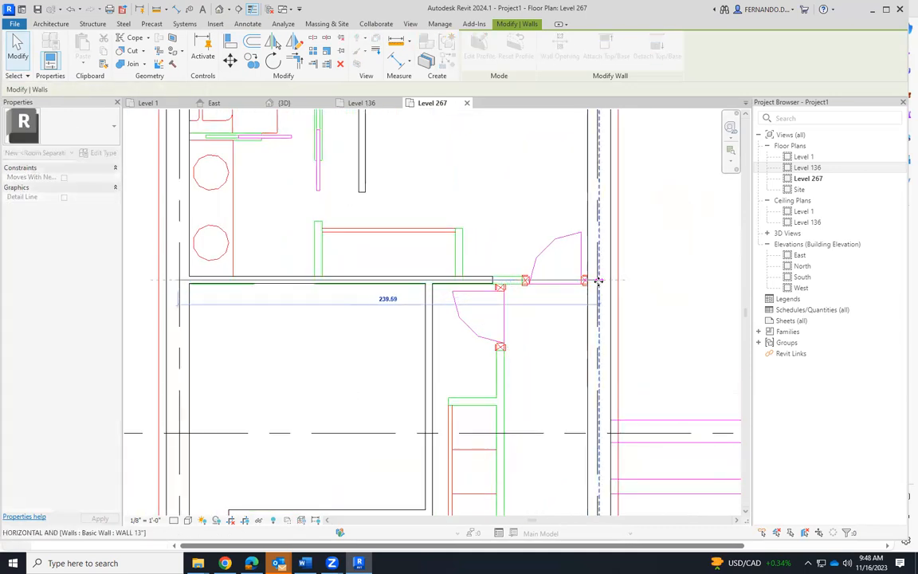
Step: Align the west face of the vertical 4" partition beside the north bathroom with the outline
scroll(594, 280, "down", 3)
scroll(547, 362, "down", 5)
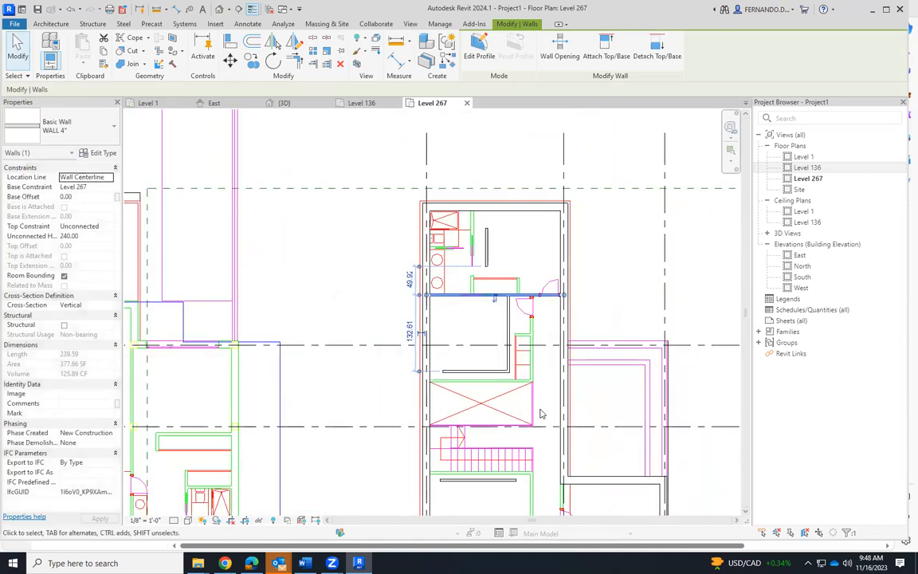
scroll(515, 307, "up", 8)
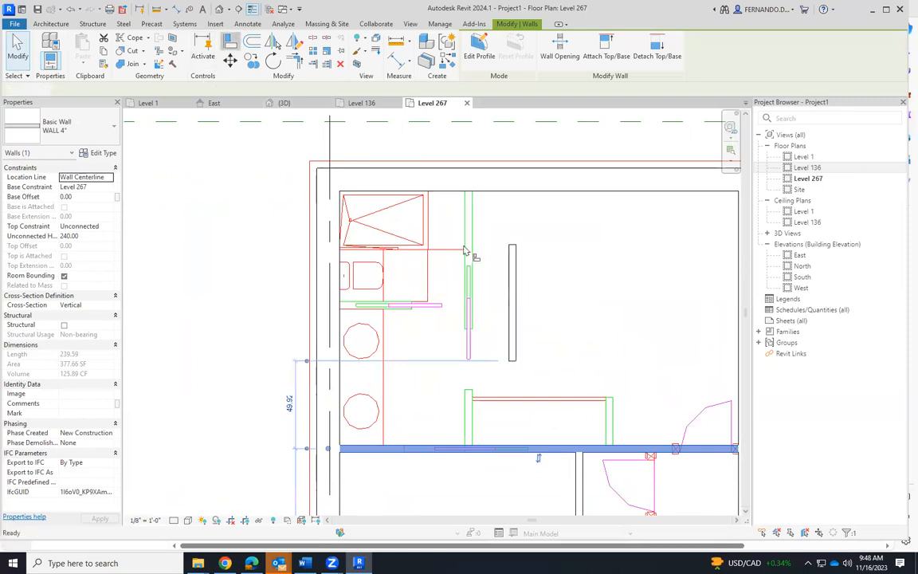
key("a")
key("l")
left_click(466, 241)
left_click(511, 273)
left_click(8, 59)
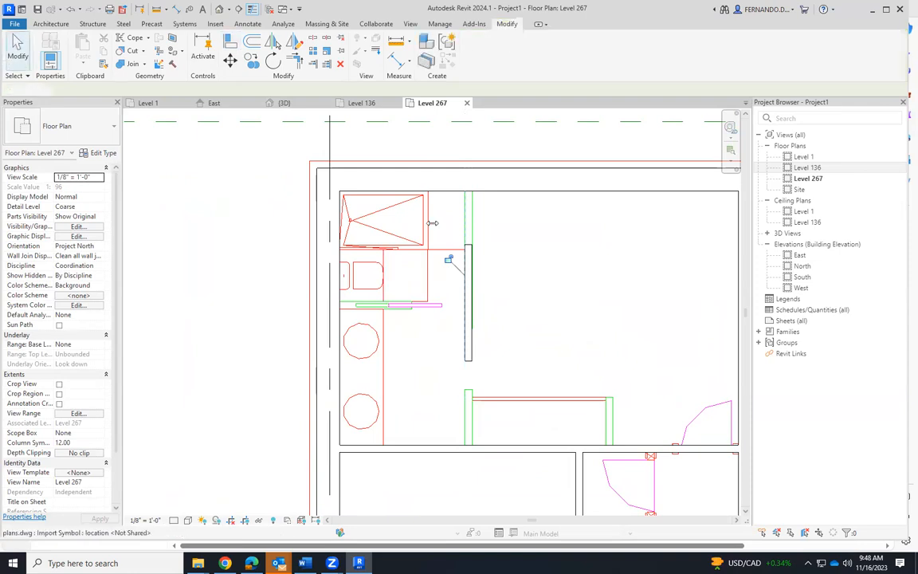
Step: Extend the vertical bathroom partition north into the 13" exterior wall and south to the horizontal 4" partition
left_click(469, 271)
left_click_drag(468, 238, 469, 180)
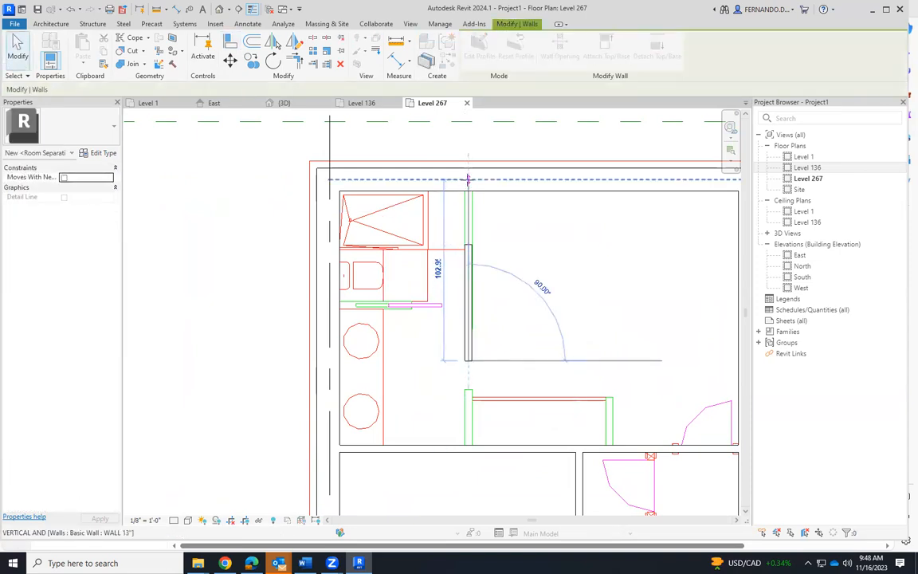
left_click_drag(468, 360, 468, 448)
left_click(550, 319)
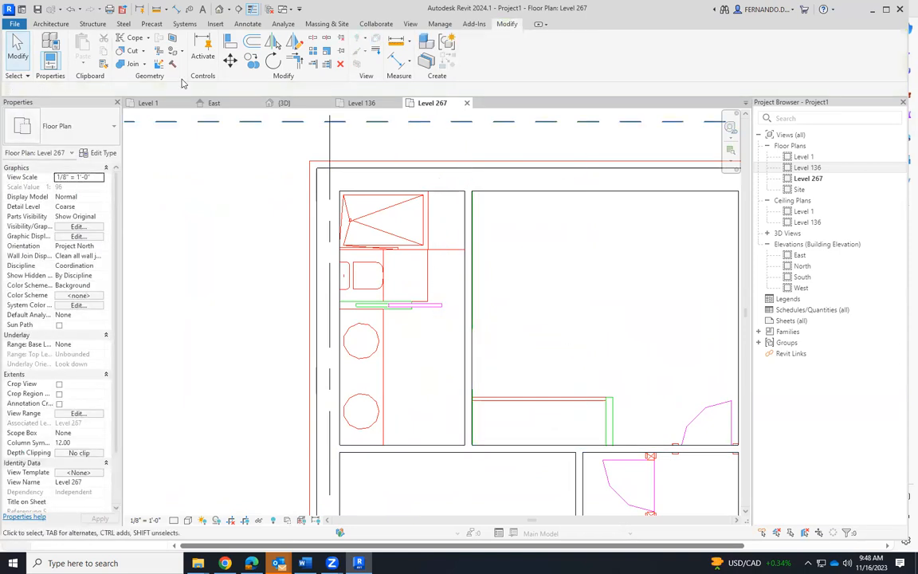
Step: Draw a WALL 4" partition between the north bathroom's toilet and sinks, from its east partition west into the 13" exterior wall
left_click(53, 24)
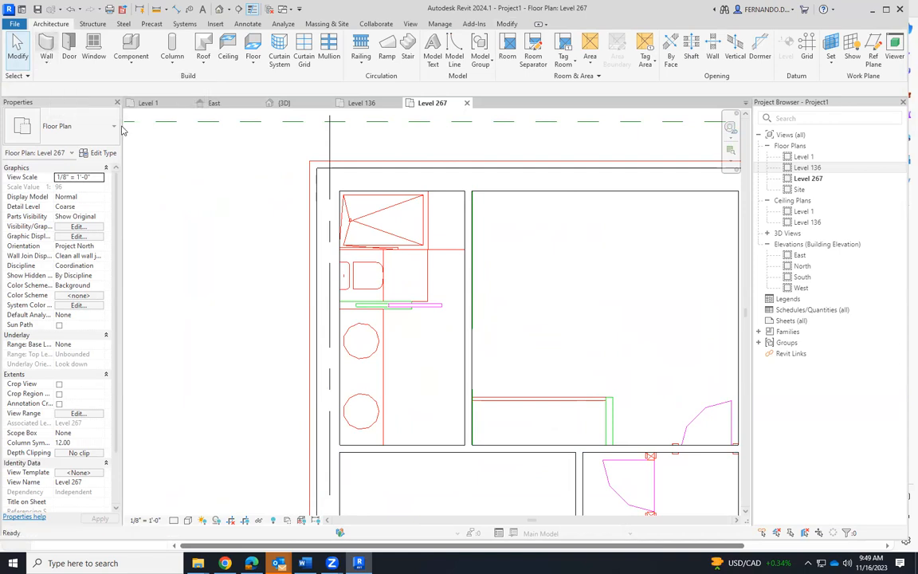
key("w")
key("a")
scroll(331, 294, "up", 4)
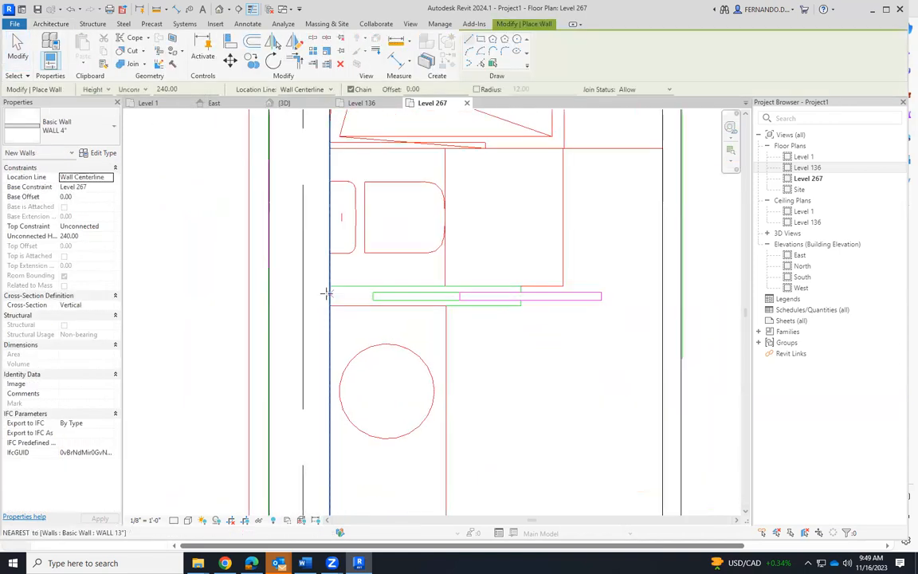
left_click(350, 296)
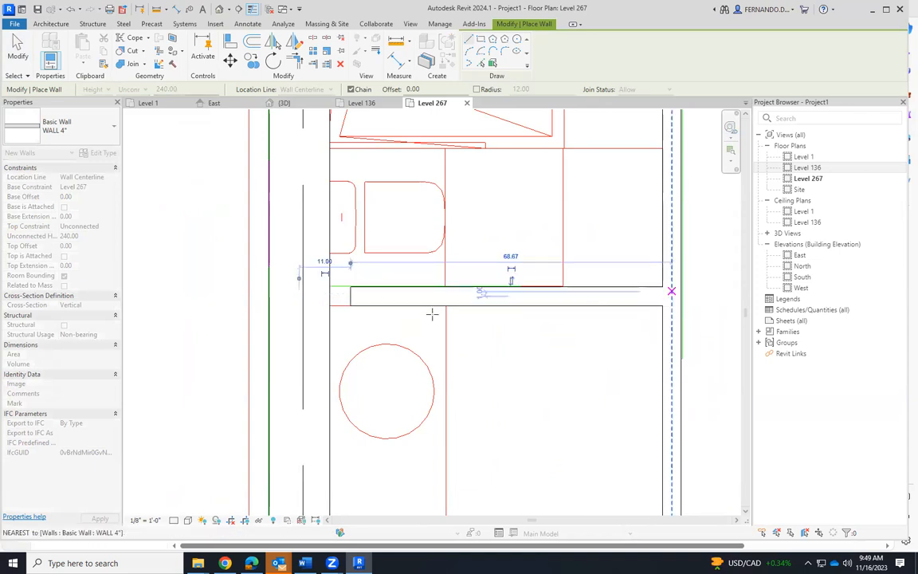
key("Escape")
key("Escape")
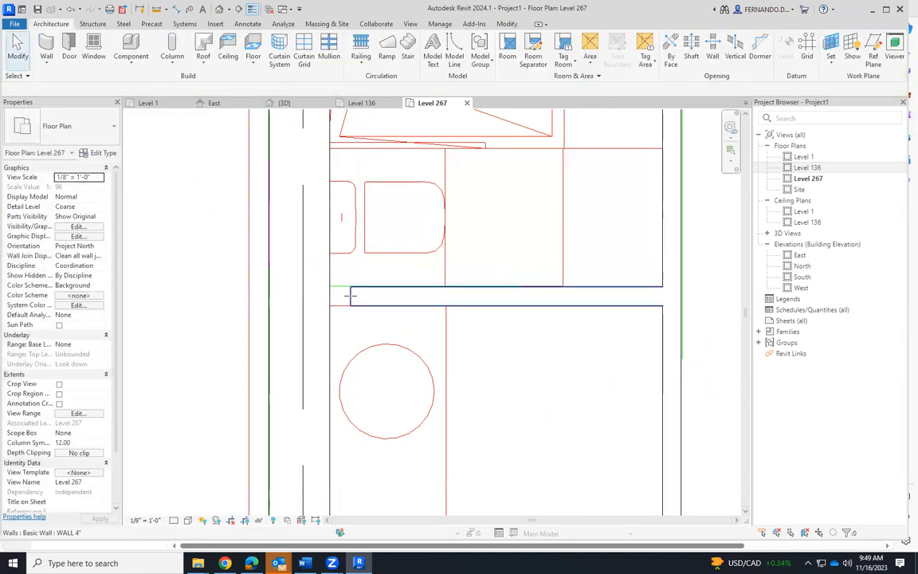
left_click(350, 296)
left_click_drag(350, 297, 299, 300)
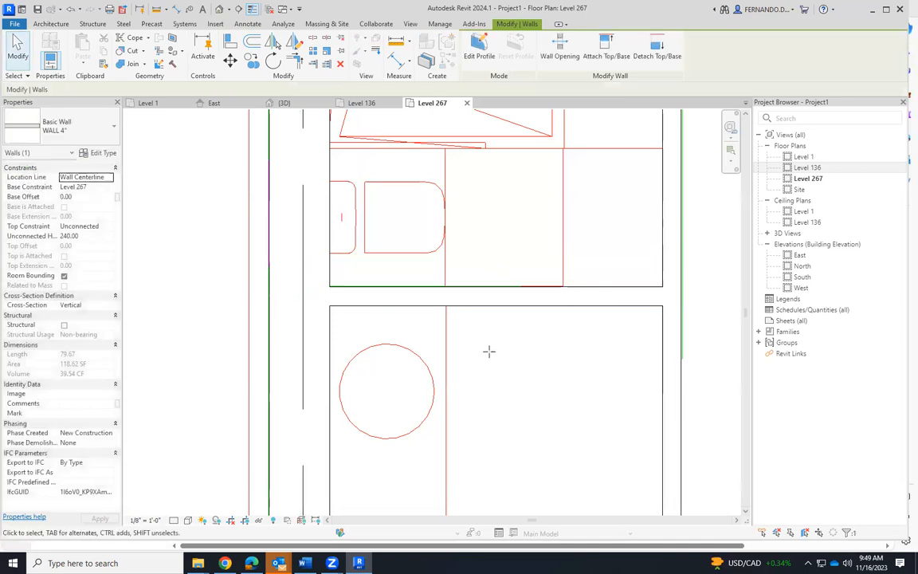
key("Escape")
Step: Align the east and south 4" partitions of the room north of the stairs with the outlines beneath them
scroll(365, 269, "down", 5)
scroll(438, 261, "down", 2)
scroll(537, 395, "up", 2)
scroll(502, 259, "down", 5)
scroll(559, 383, "up", 4)
scroll(560, 382, "up", 3)
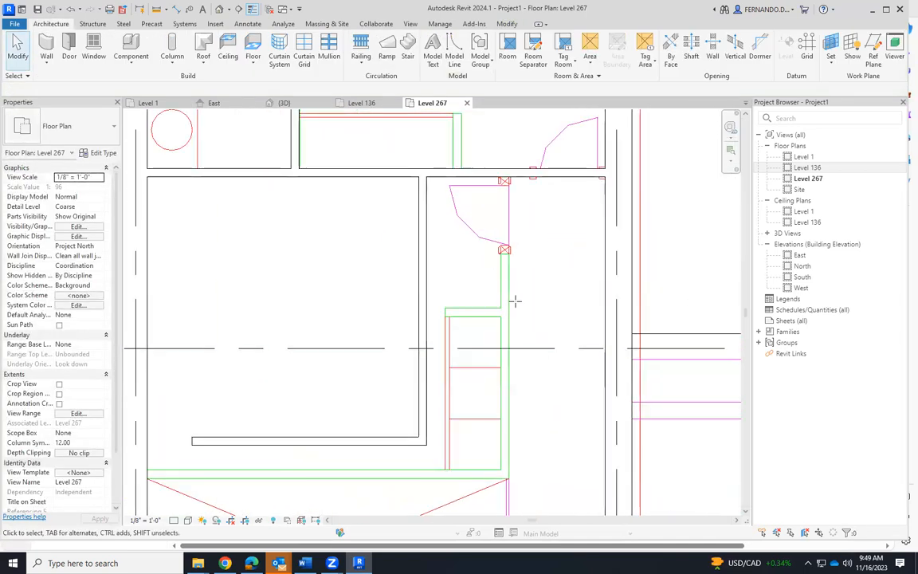
left_click(421, 303)
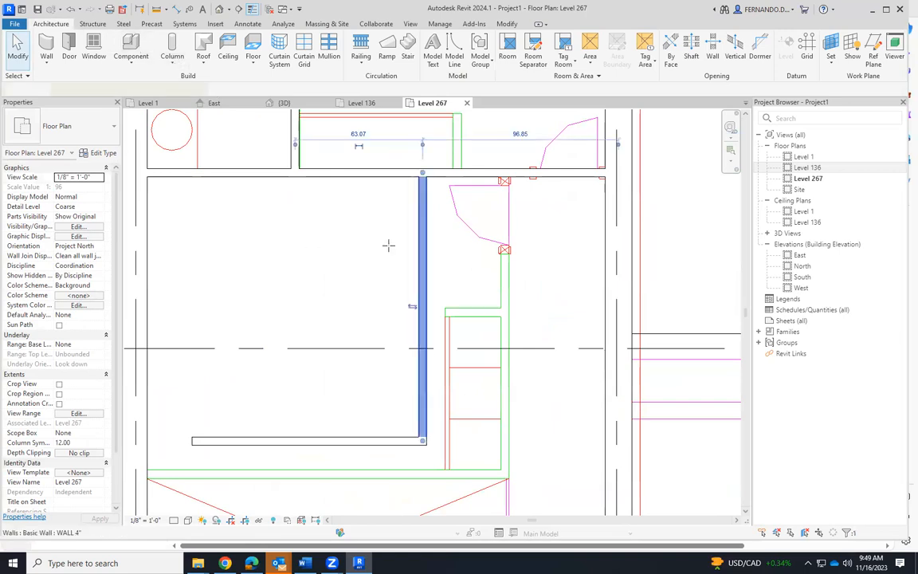
key("a")
key("l")
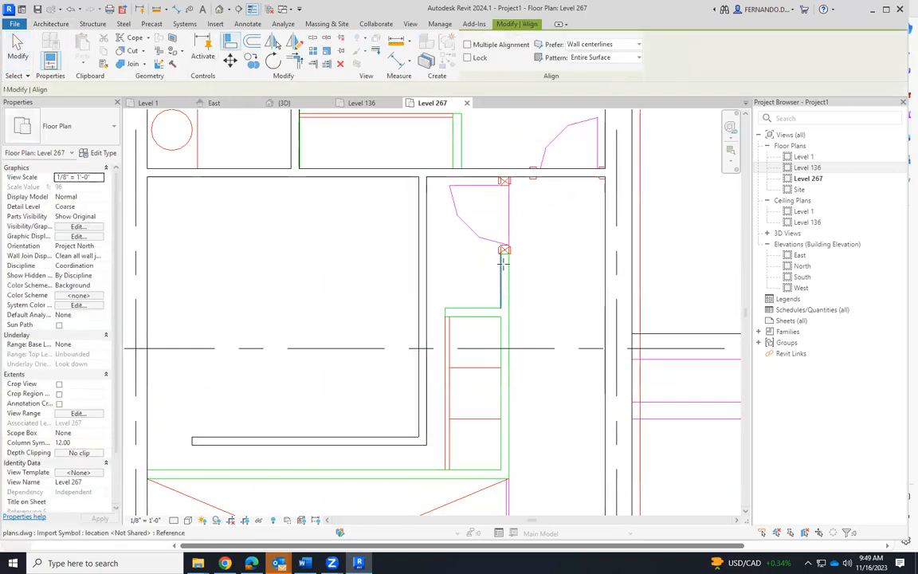
left_click(427, 278)
scroll(553, 210, "down", 4)
scroll(448, 375, "up", 5)
left_click(446, 361)
left_click(446, 323)
Step: Align the 4" partition south of the stairs and the southwest bathroom area's east partition with their outlines
scroll(387, 328, "down", 5)
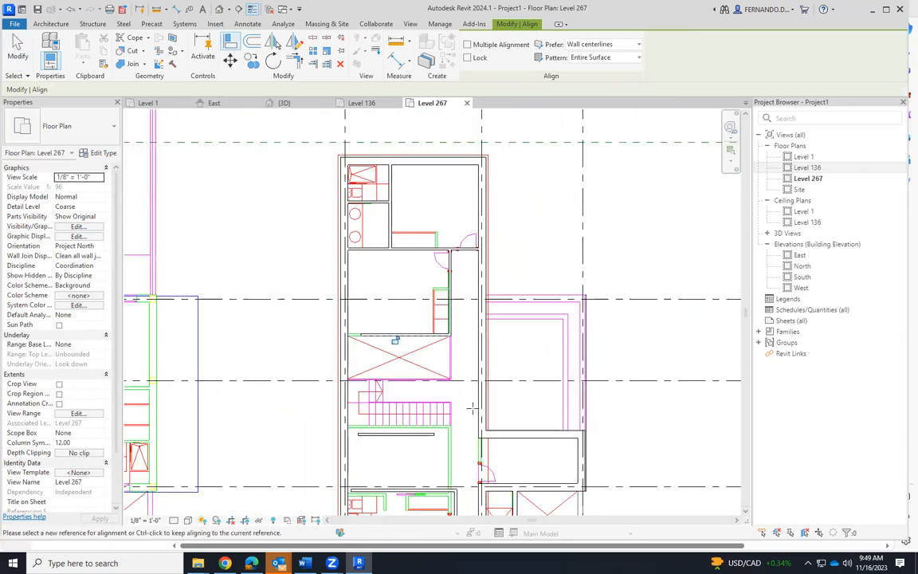
scroll(396, 340, "up", 5)
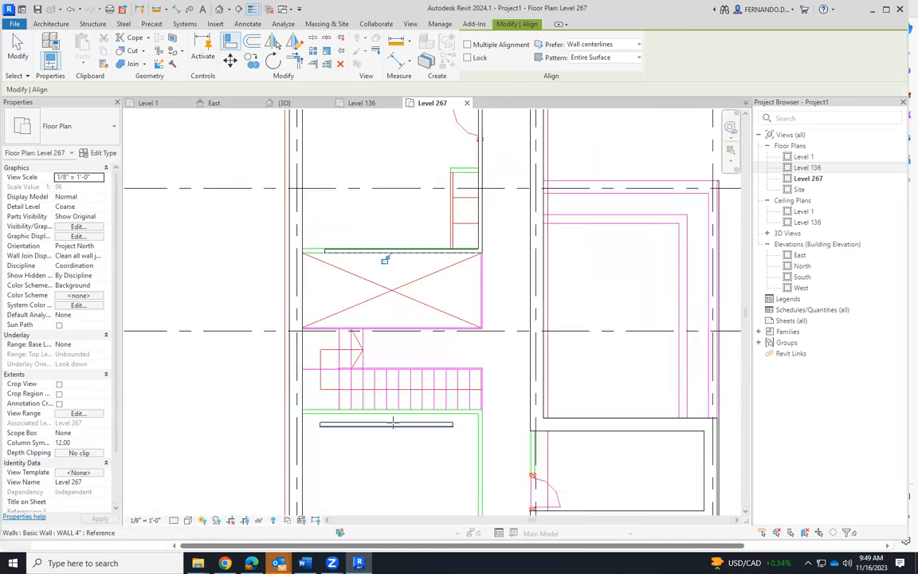
left_click(397, 398)
left_click(399, 431)
scroll(420, 373, "down", 2)
scroll(445, 290, "down", 3)
scroll(481, 407, "up", 5)
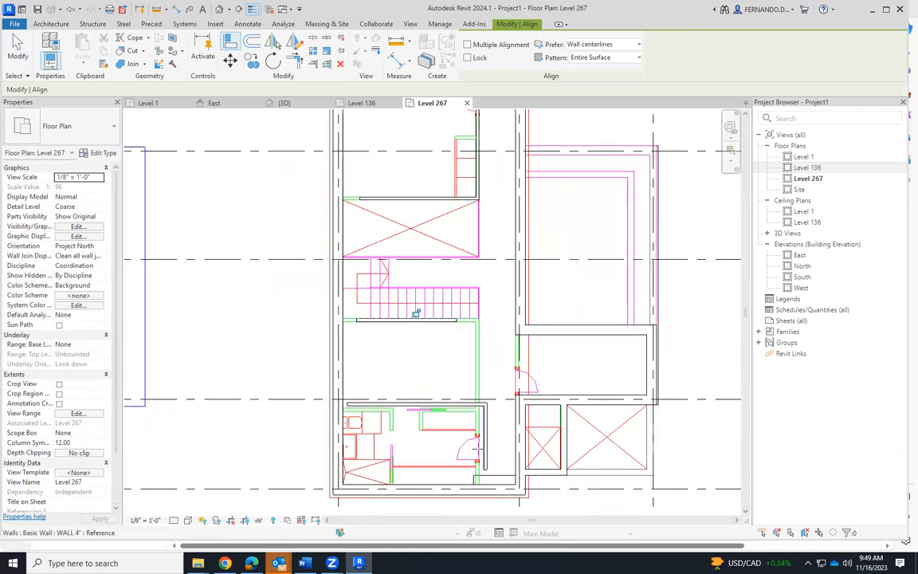
left_click(505, 413)
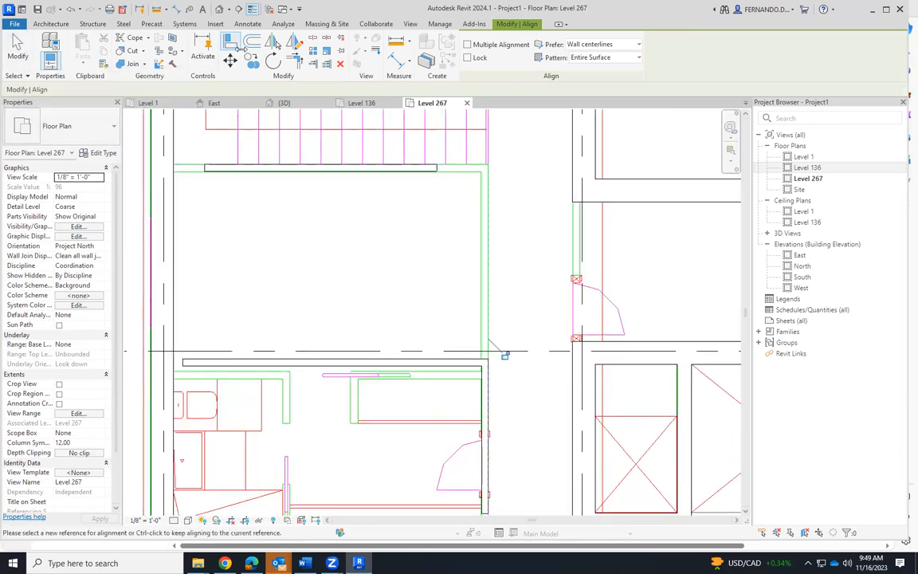
Step: Trim the stair-side 4" partition and the southwest area's east partition to meet in a corner
key("t")
key("r")
left_click(474, 304)
scroll(535, 360, "down", 2)
scroll(474, 367, "up", 2)
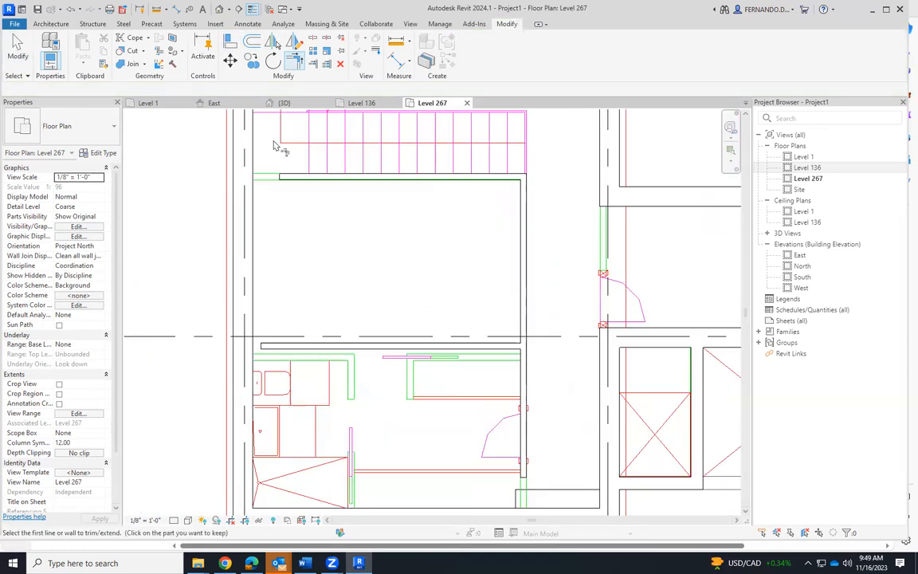
Step: Align the 4" partition along the southwest bathroom and closet area's north side with the outline
key("a")
key("l")
scroll(501, 373, "up", 3)
scroll(500, 373, "up", 1)
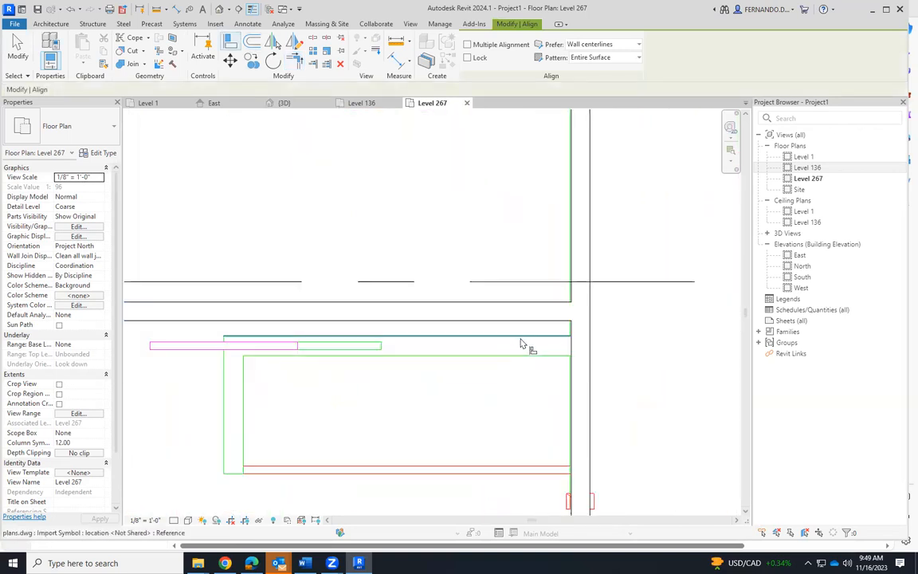
left_click(513, 310)
scroll(547, 381, "down", 3)
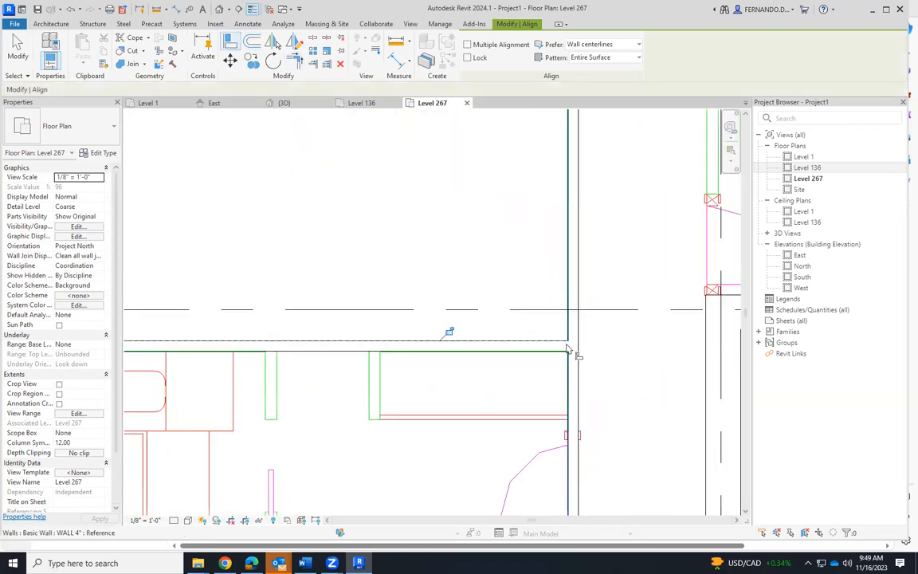
left_click(17, 48)
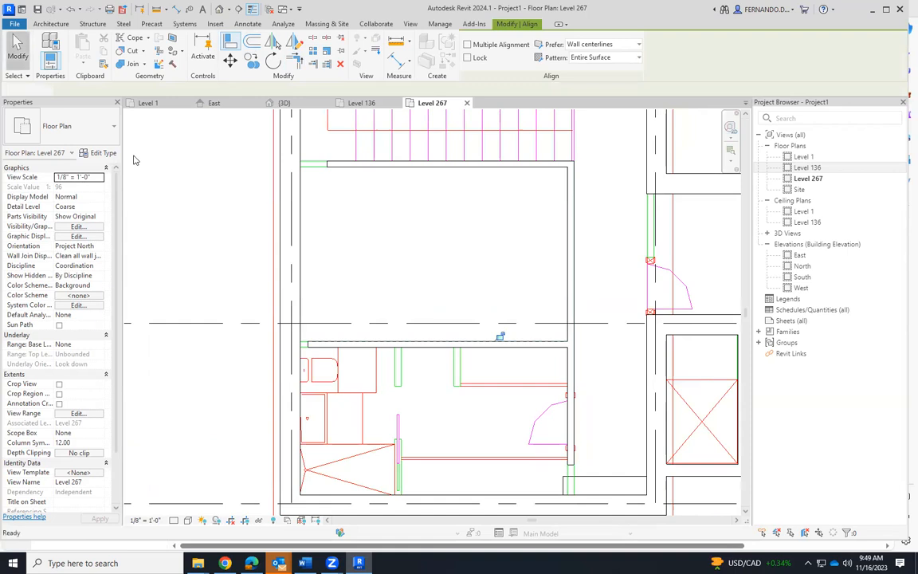
Step: Extend the southwest bathroom area's north partition and the stair-side partition west into the 13" exterior wall
scroll(327, 377, "up", 4)
left_click(361, 356)
left_click_drag(336, 358, 325, 355)
scroll(370, 424, "down", 4)
scroll(383, 288, "up", 1)
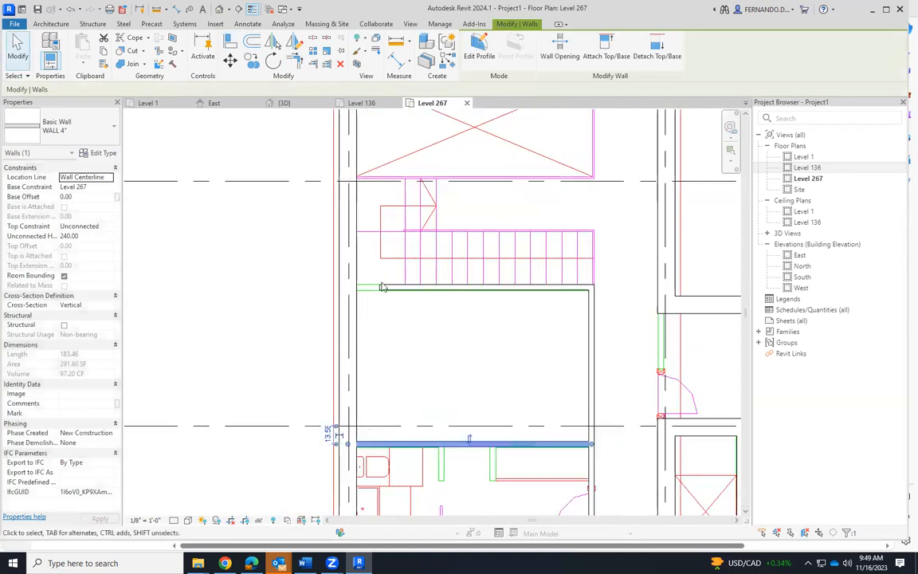
left_click(381, 288)
left_click_drag(379, 290, 349, 287)
scroll(415, 325, "down", 2)
scroll(497, 275, "down", 1)
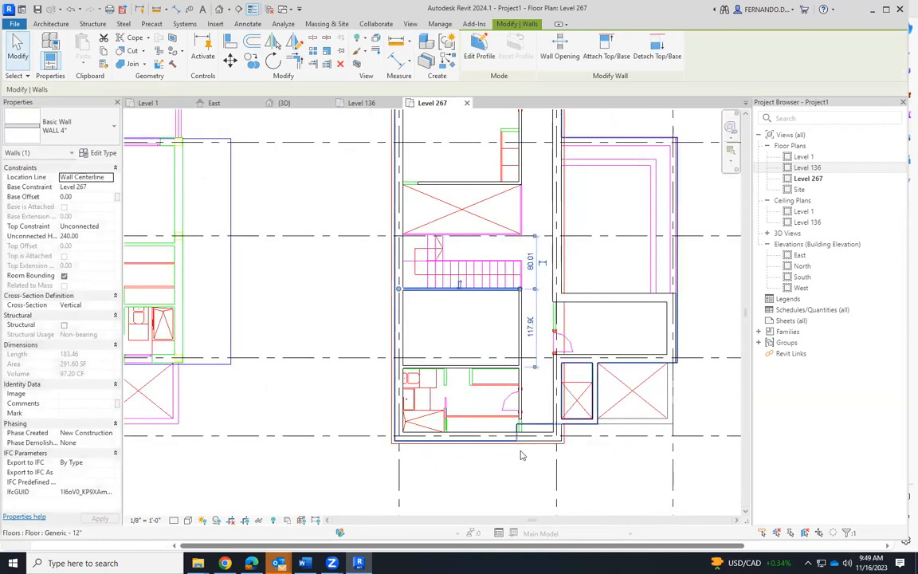
Step: Extend the southwest bathroom and closet area's east 4" partition south into the 13" exterior wall
scroll(521, 449, "up", 2)
left_click(521, 388)
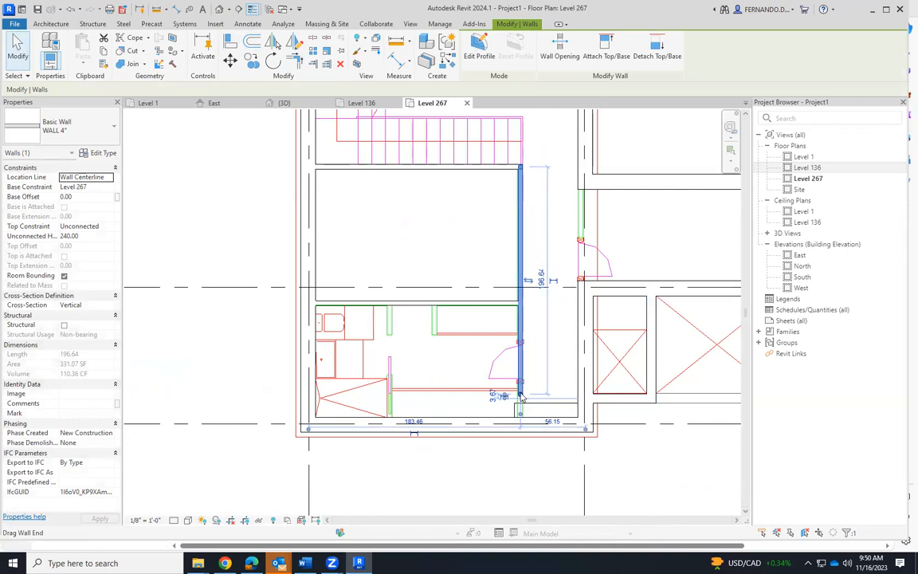
left_click_drag(520, 408, 521, 425)
scroll(494, 423, "down", 4)
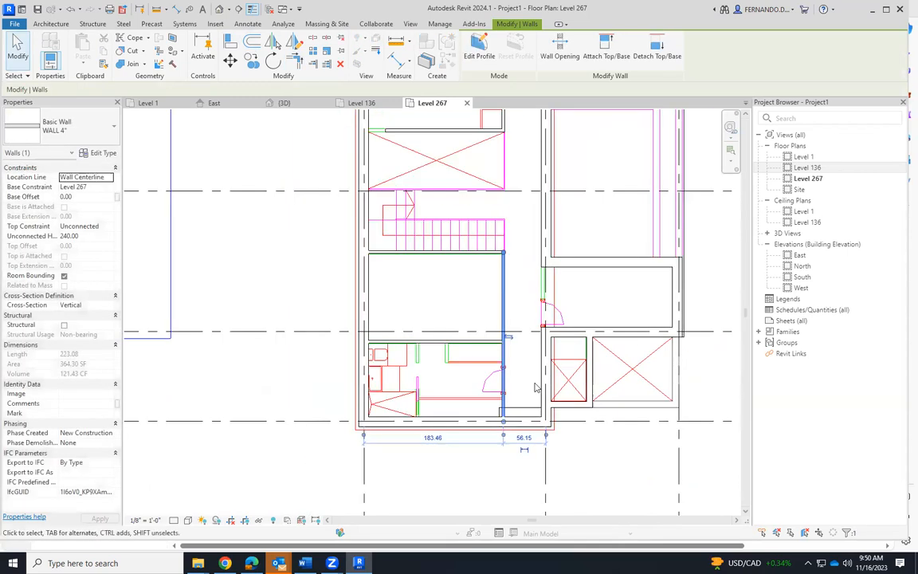
scroll(569, 310, "up", 1)
scroll(528, 286, "down", 1)
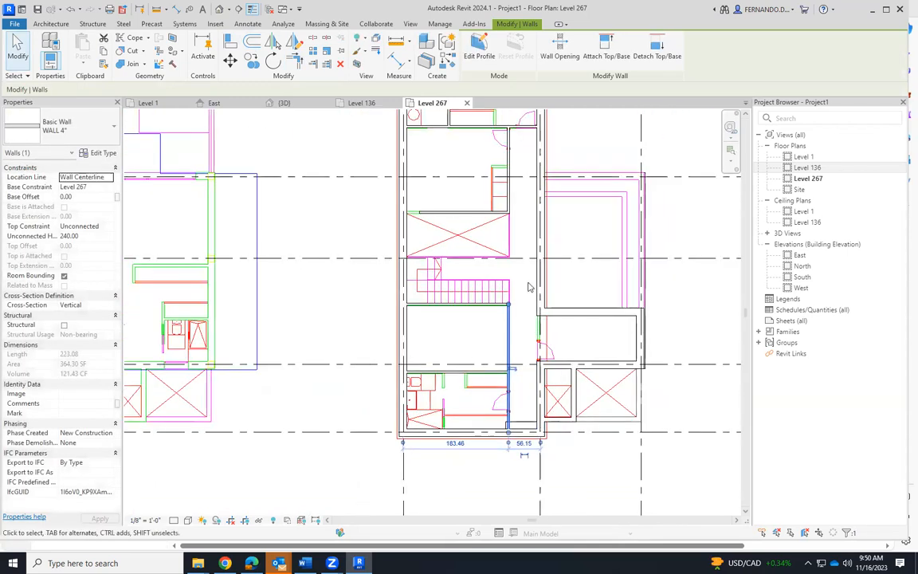
Step: Extend the 4" partition along the north side of the crossed opening above the stairs west into the 13" exterior wall
scroll(393, 199, "up", 3)
left_click(437, 243)
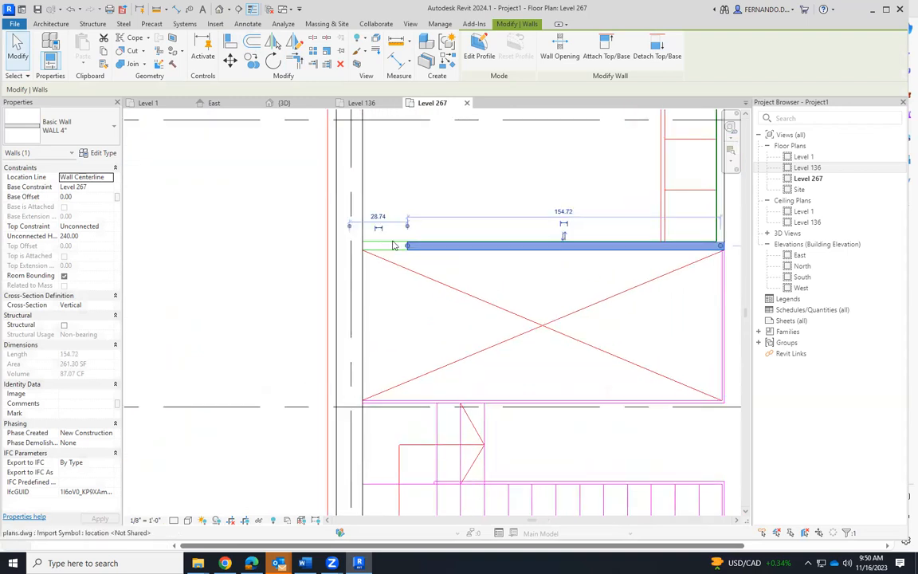
left_click_drag(407, 247, 350, 246)
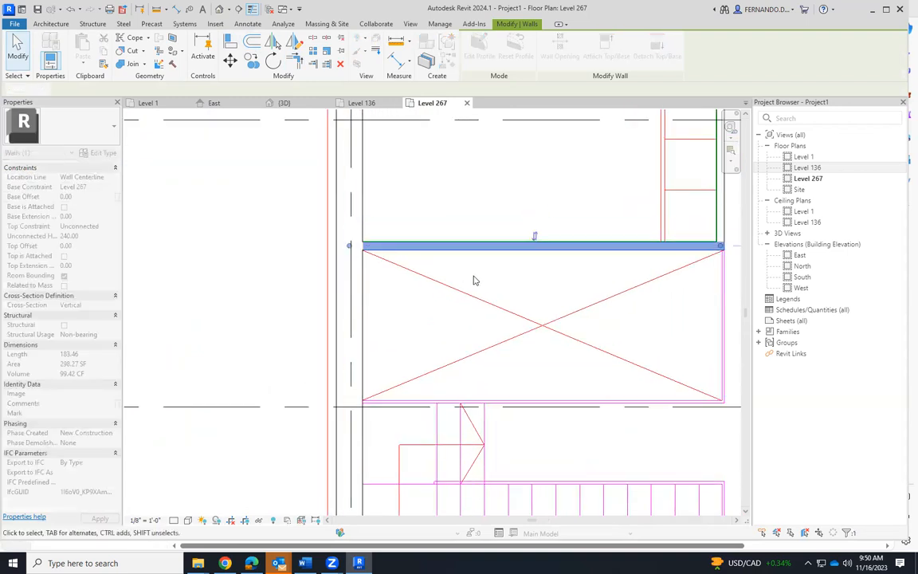
left_click(474, 280)
scroll(377, 279, "down", 3)
scroll(510, 281, "down", 1)
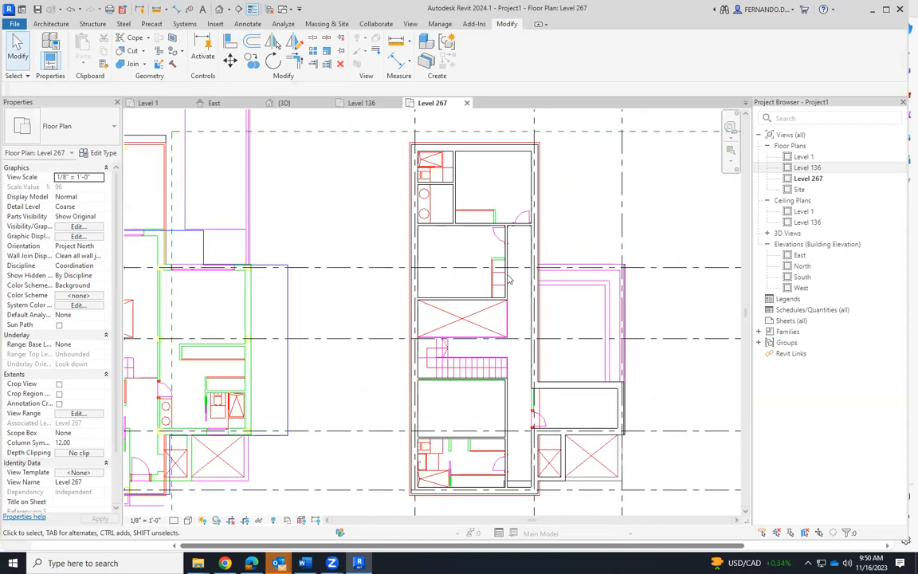
Step: Draw a 29" long 4" wall north from the bedroom partition along the north bedroom closet's east end
scroll(495, 207, "up", 4)
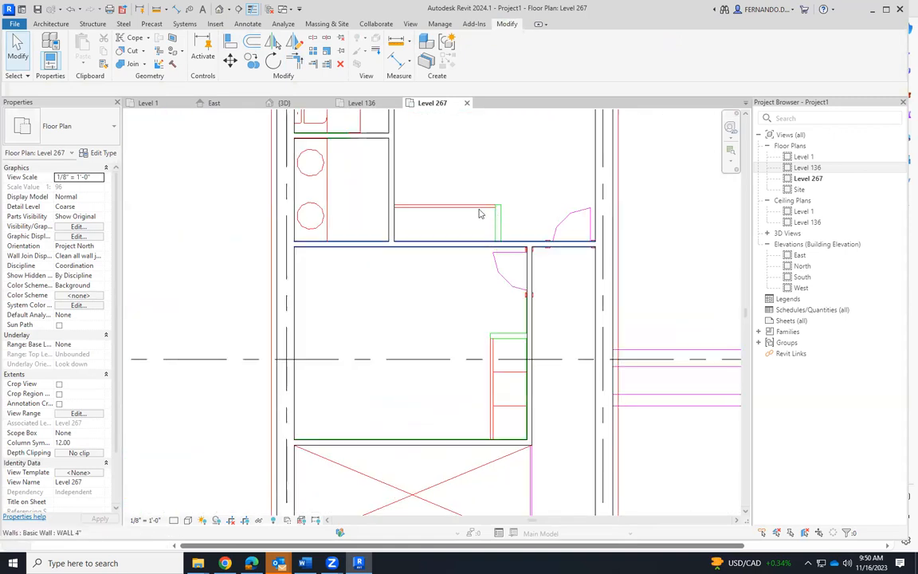
left_click(51, 24)
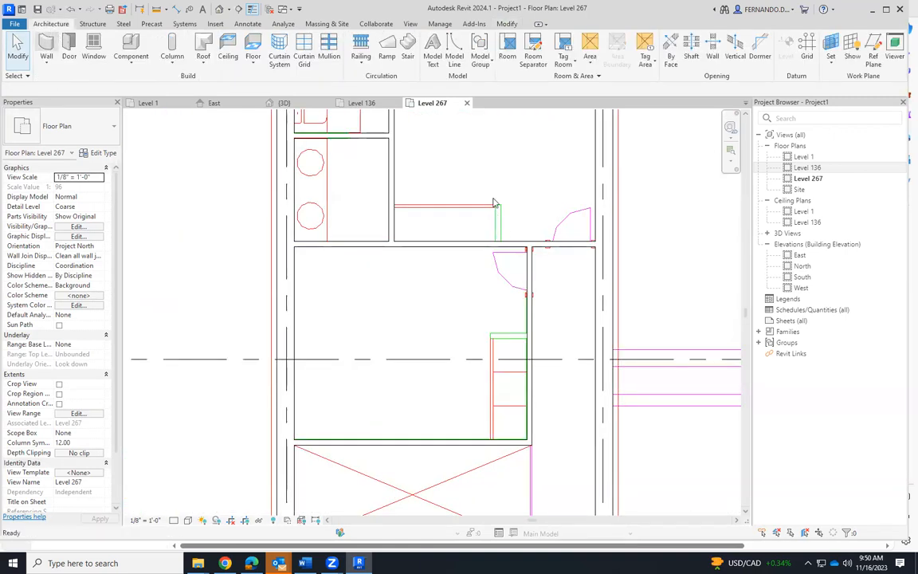
key("w")
key("a")
scroll(486, 257, "up", 4)
left_click(486, 258)
key("Escape")
left_click(488, 255)
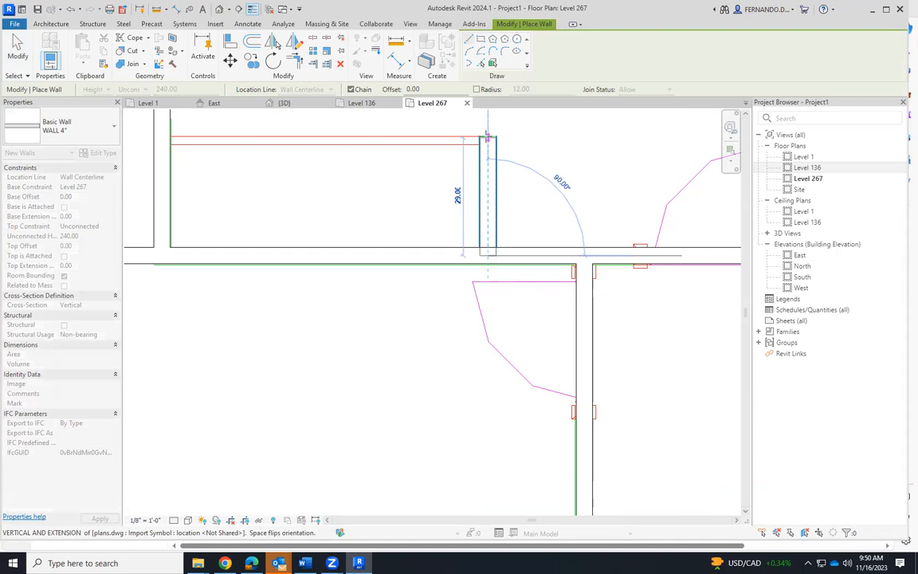
left_click(488, 138)
Step: Align the free end of the north bedroom's closet partition with the outline
key("Escape")
key("a")
key("l")
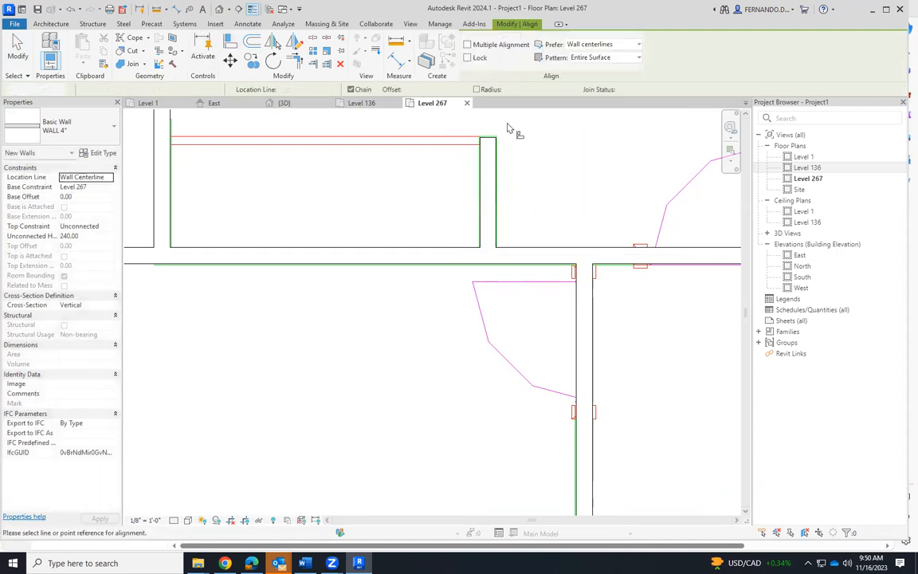
scroll(510, 128, "up", 4)
left_click(478, 160)
scroll(447, 192, "down", 5)
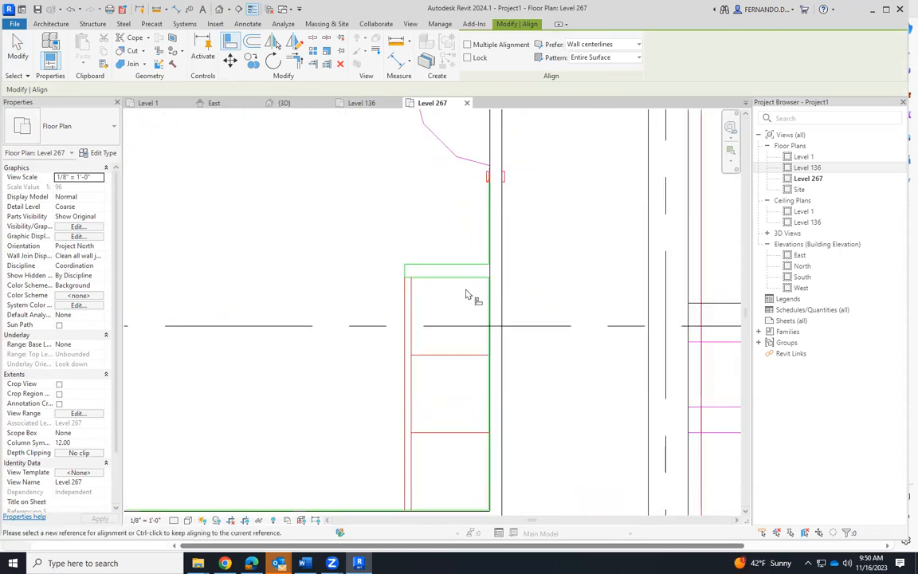
Step: Draw a 26" long 4" wall across the north end of the middle bedroom's closet, ending at the hallway partition
left_click(51, 23)
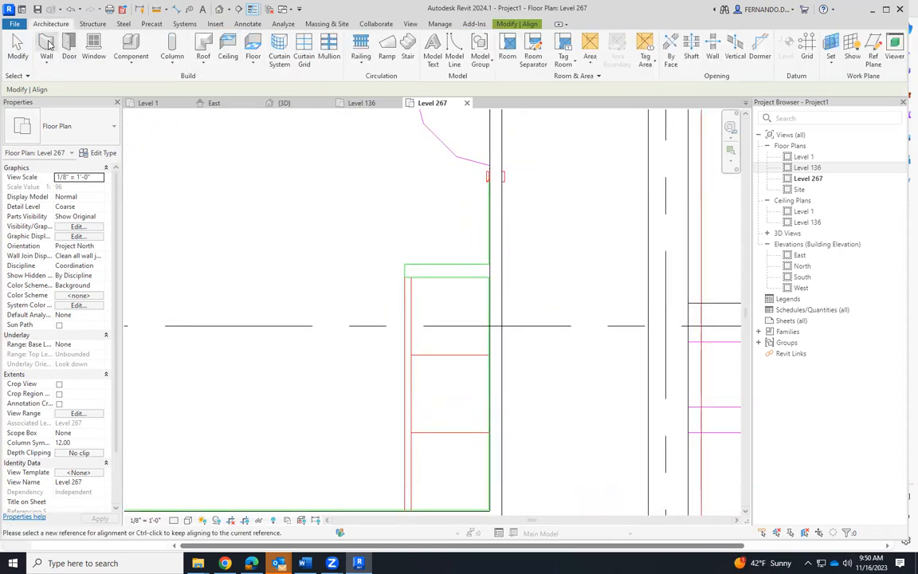
key("w")
key("a")
scroll(427, 270, "up", 2)
left_click(414, 270)
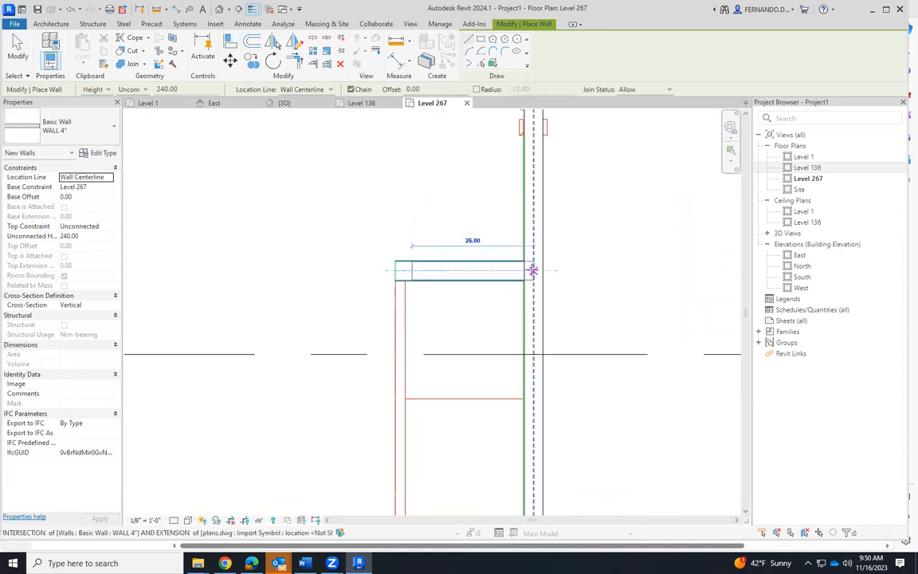
Step: Align the west end of the middle bedroom's closet partition with the outline
key("Escape")
key("a")
key("l")
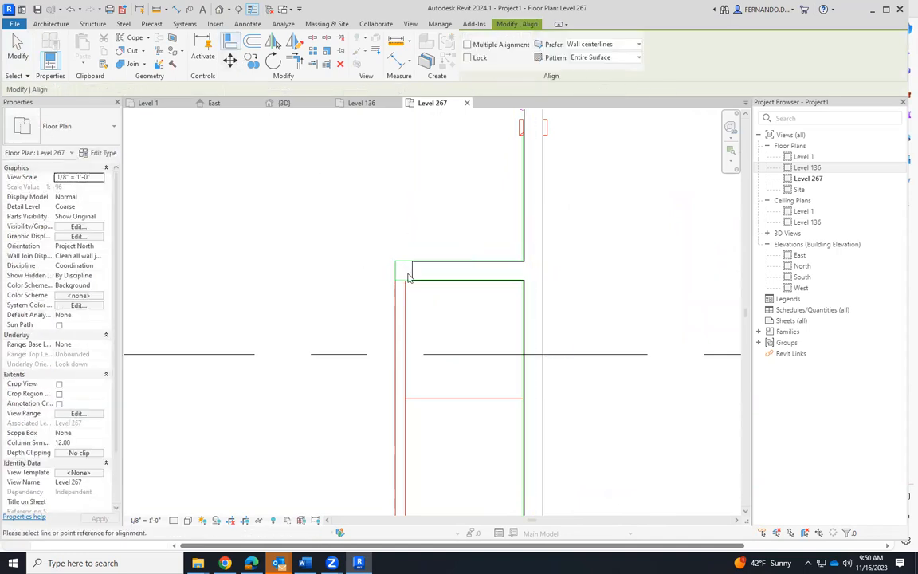
left_click(410, 284)
scroll(407, 239, "down", 5)
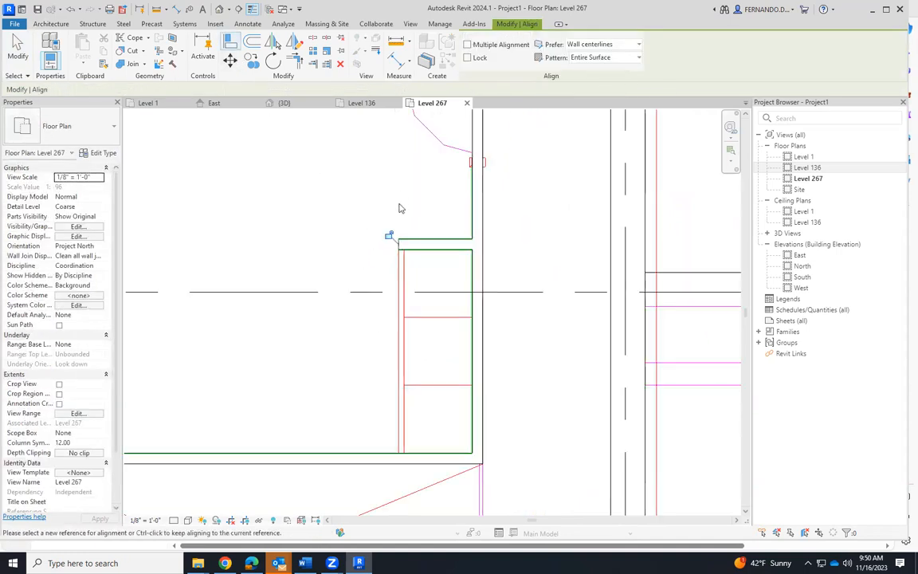
scroll(431, 239, "down", 4)
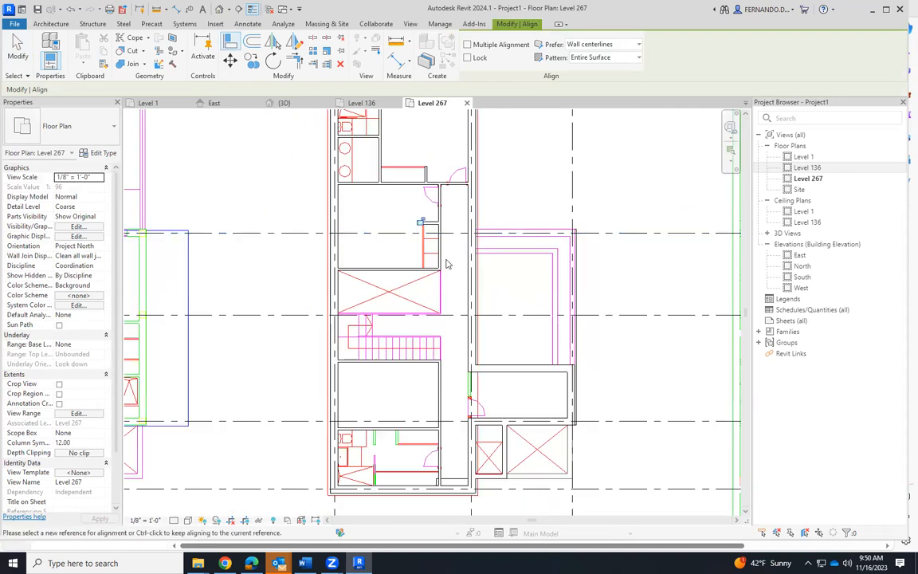
Step: Draw a 4" wall about 101" long between the southwest bathroom and closet area, running south into the 13" exterior wall
scroll(390, 361, "up", 6)
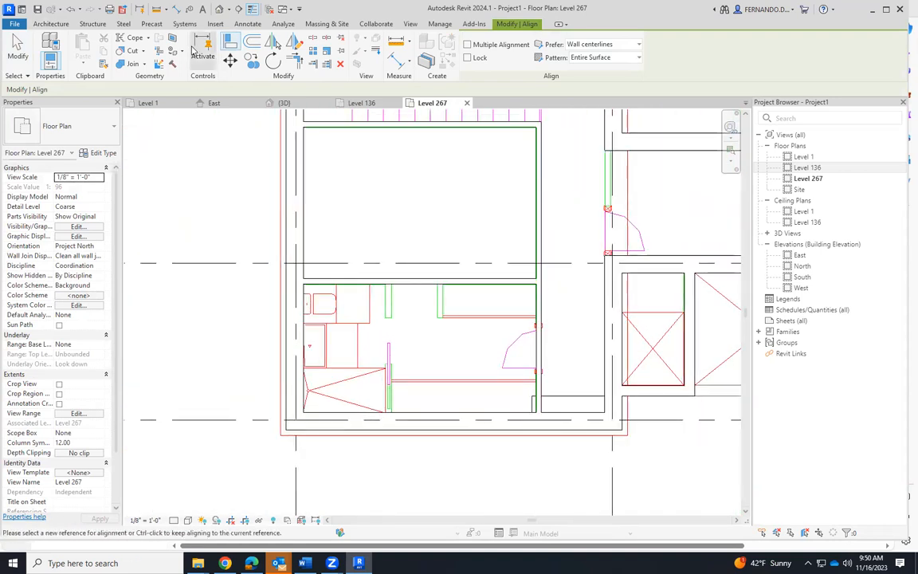
left_click(49, 24)
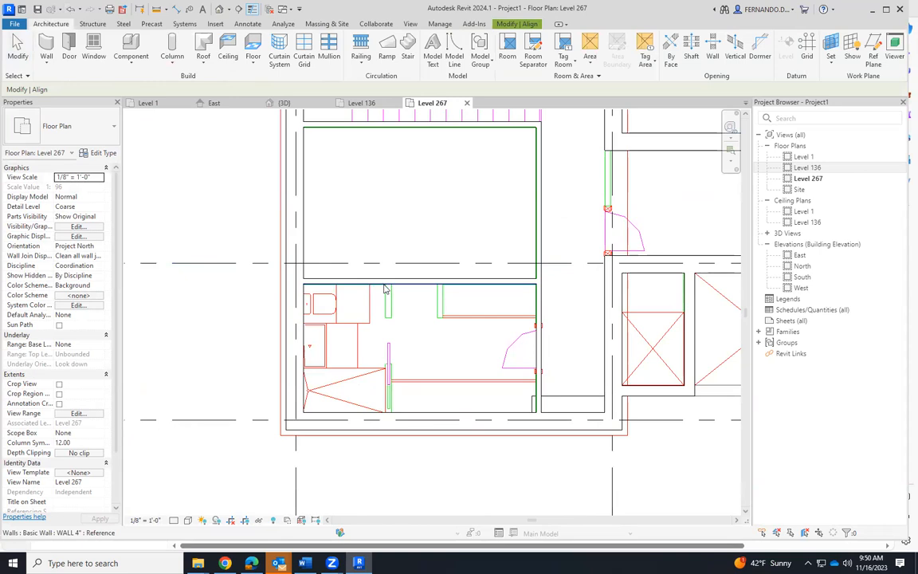
scroll(385, 289, "up", 1)
scroll(389, 304, "up", 4)
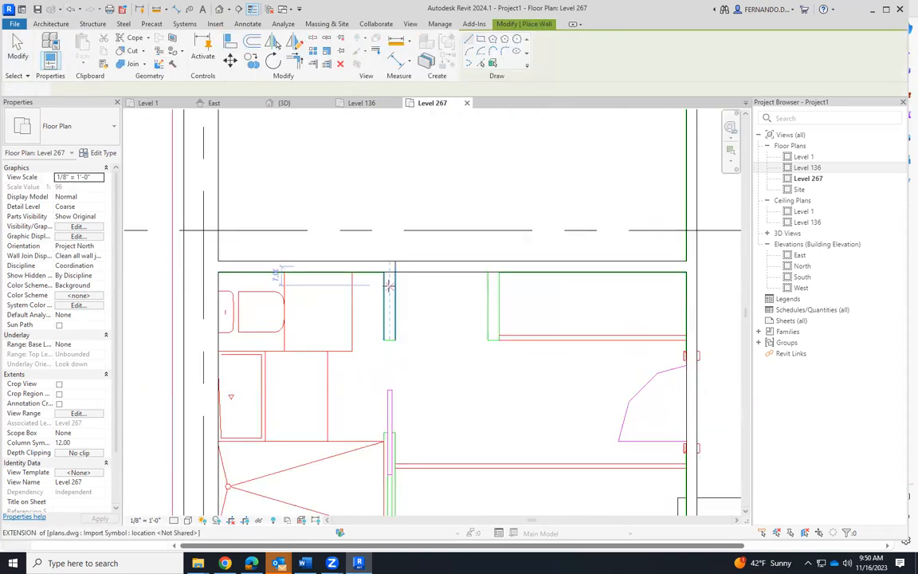
key("w")
key("a")
left_click(389, 266)
scroll(399, 361, "down", 4)
left_click(392, 428)
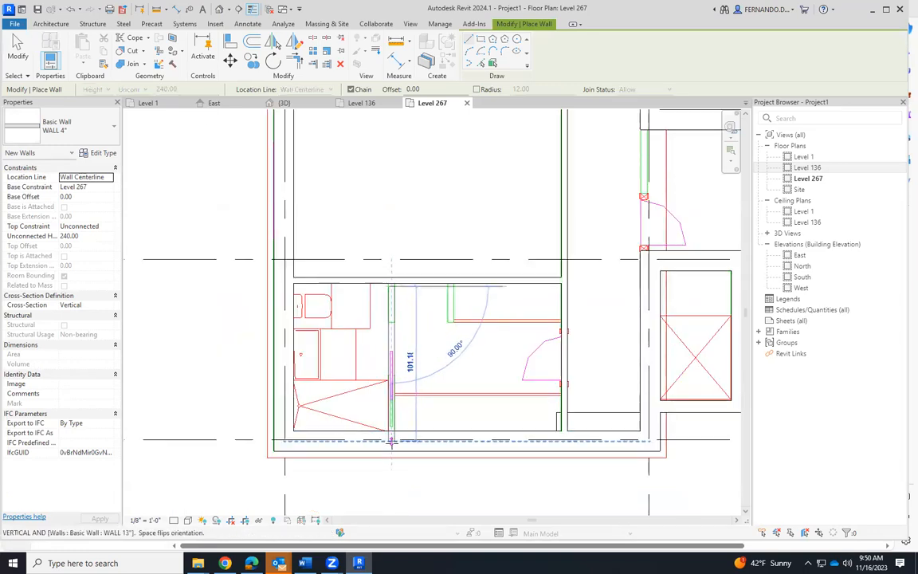
Step: Extend the bathroom and closet dividing wall's north end into the 4" partition along the area's north side
key("Escape")
key("Escape")
scroll(394, 287, "up", 2)
left_click(390, 303)
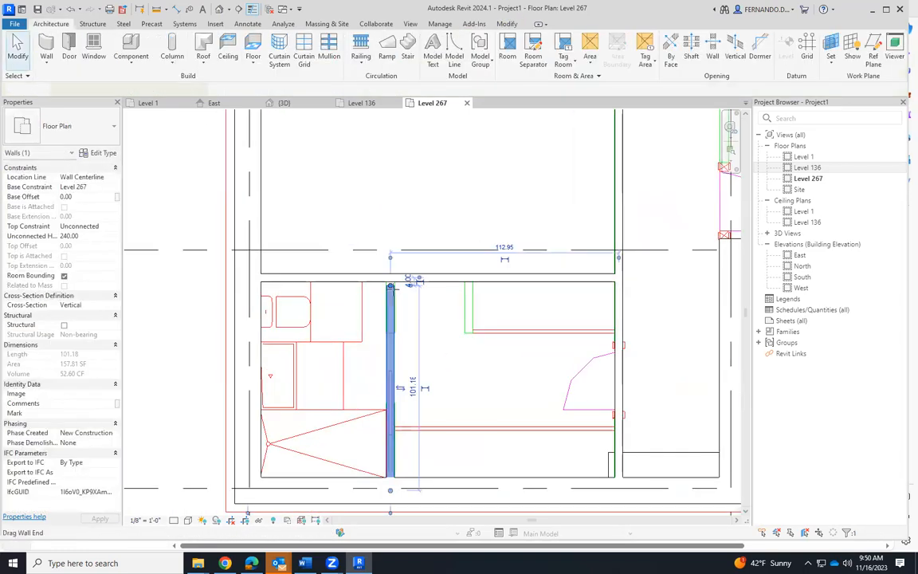
key("Escape")
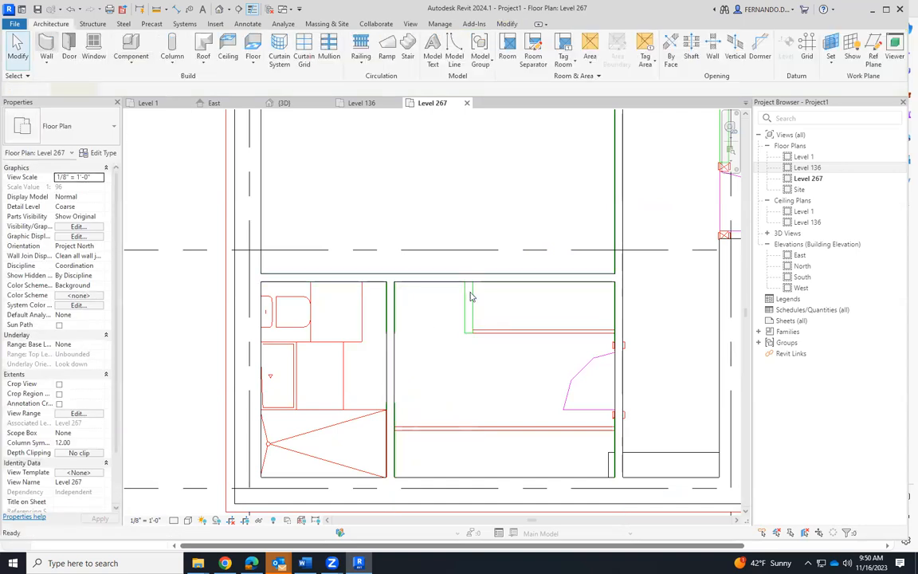
Step: Draw a 19" long 4" wall over the short partition outline at the southwest closet's west end
key("w")
key("a")
scroll(471, 297, "up", 2)
left_click(468, 273)
left_click(468, 367)
key("Escape")
left_click(470, 284)
key("Escape")
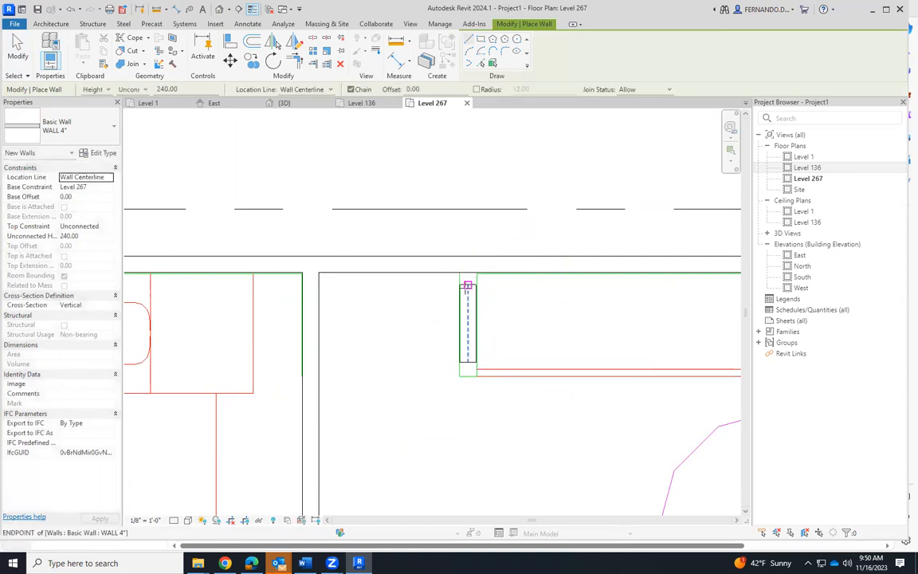
Step: Extend the short southwest closet partition north into the adjoining 4" partition, making it 24" long
left_click(8, 54)
left_click(469, 297)
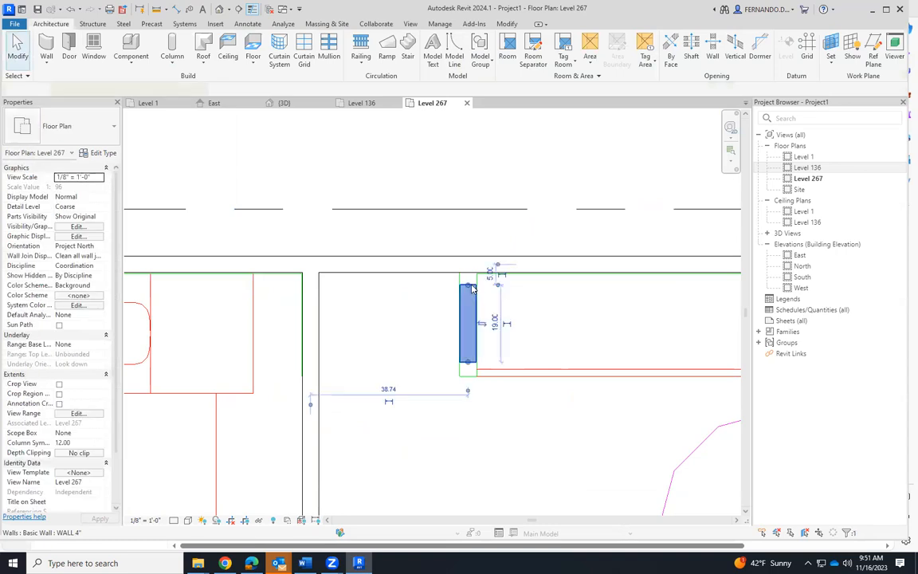
left_click_drag(468, 283, 468, 264)
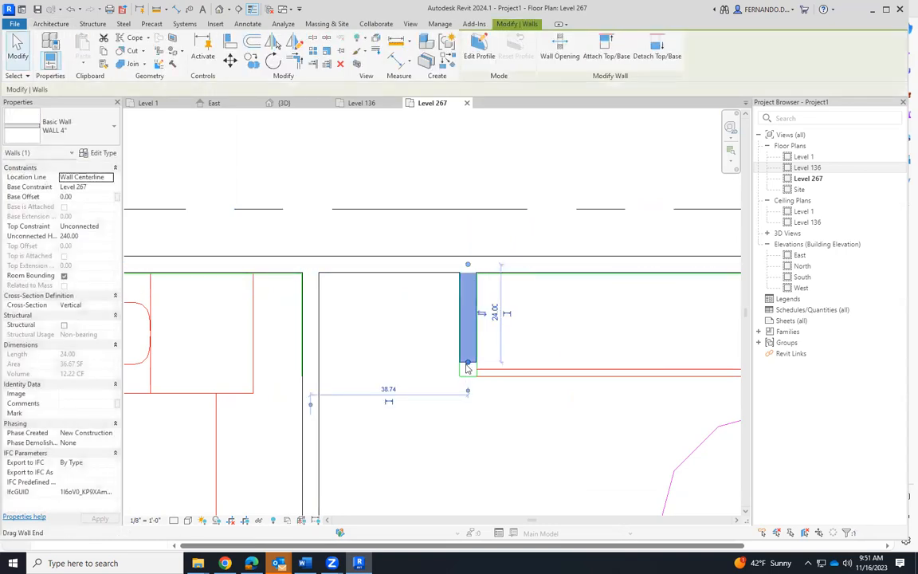
Step: Align the south end of the short southwest closet partition with the outline
key("a")
key("l")
scroll(467, 398, "up", 3)
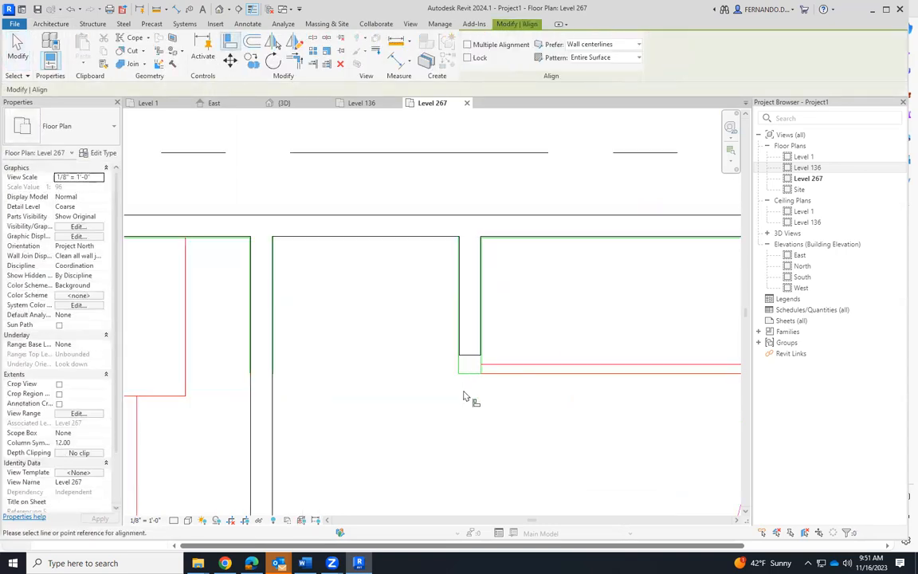
scroll(388, 301, "down", 5)
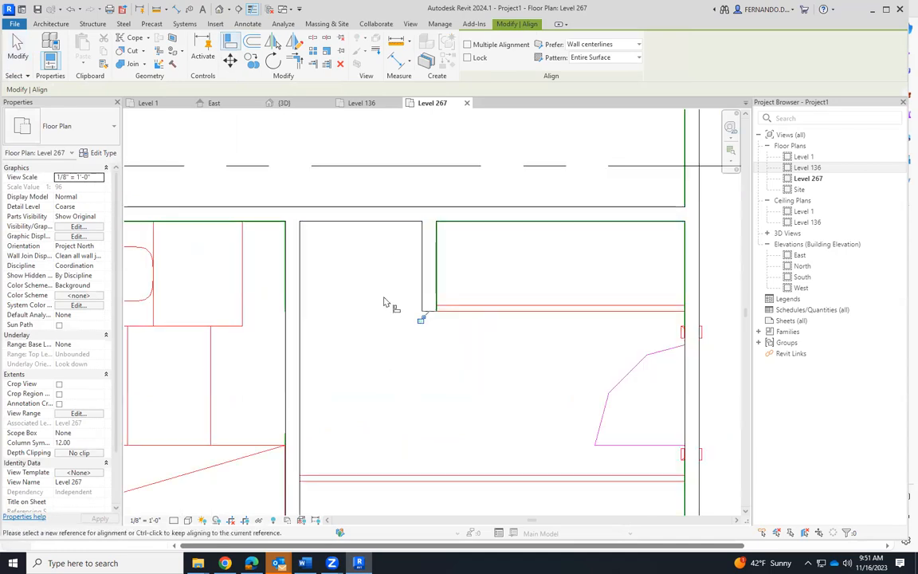
scroll(510, 446, "down", 3)
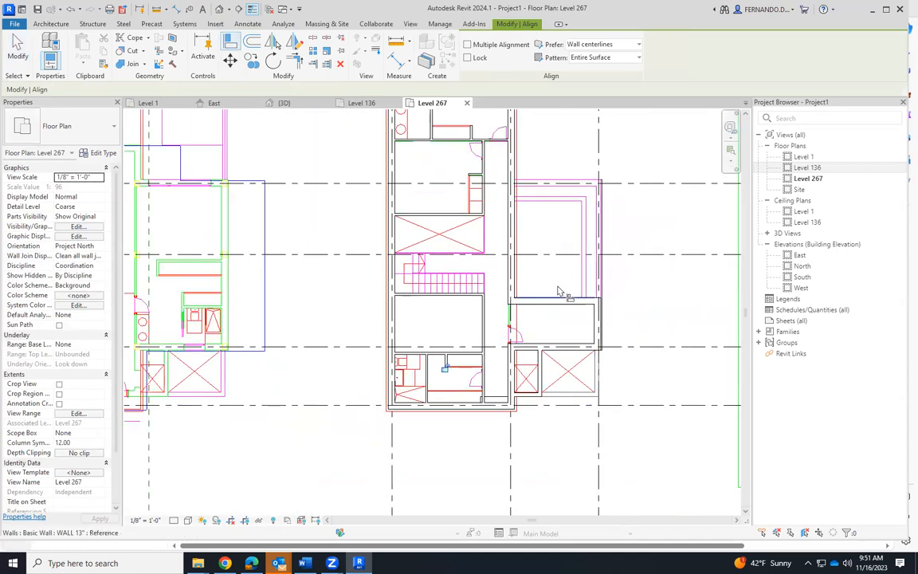
Step: Draw a short 4" wall over the outline north of the east room's door
scroll(550, 293, "up", 4)
scroll(470, 384, "up", 4)
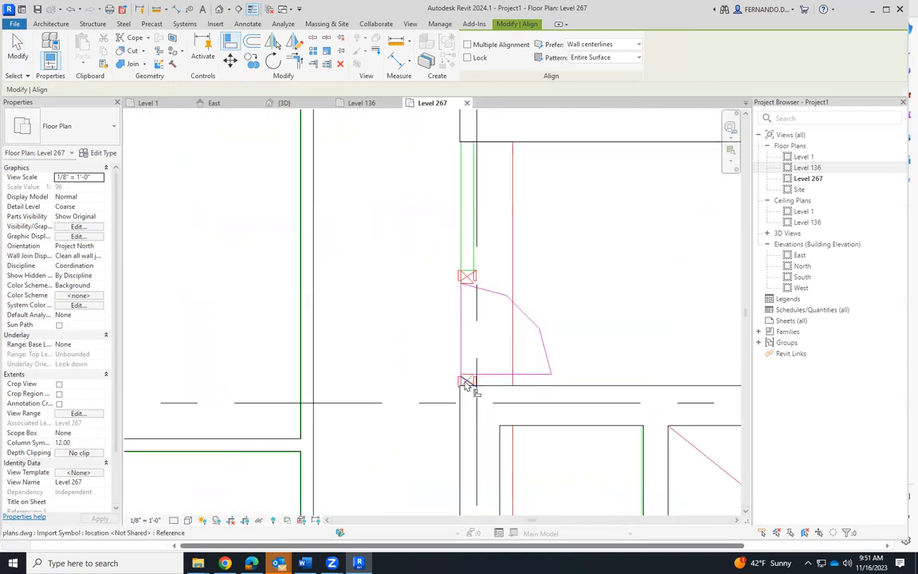
scroll(468, 151, "up", 4)
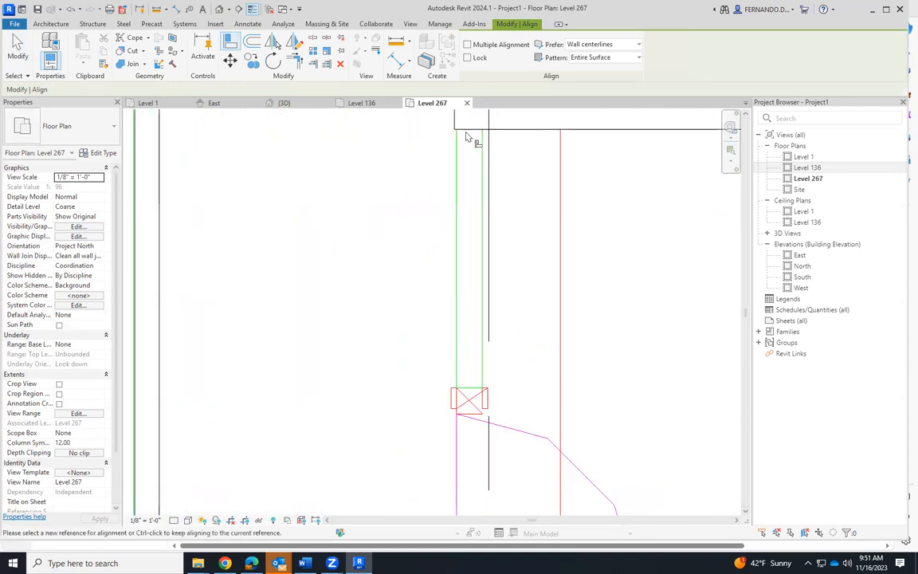
left_click(455, 139)
left_click(52, 24)
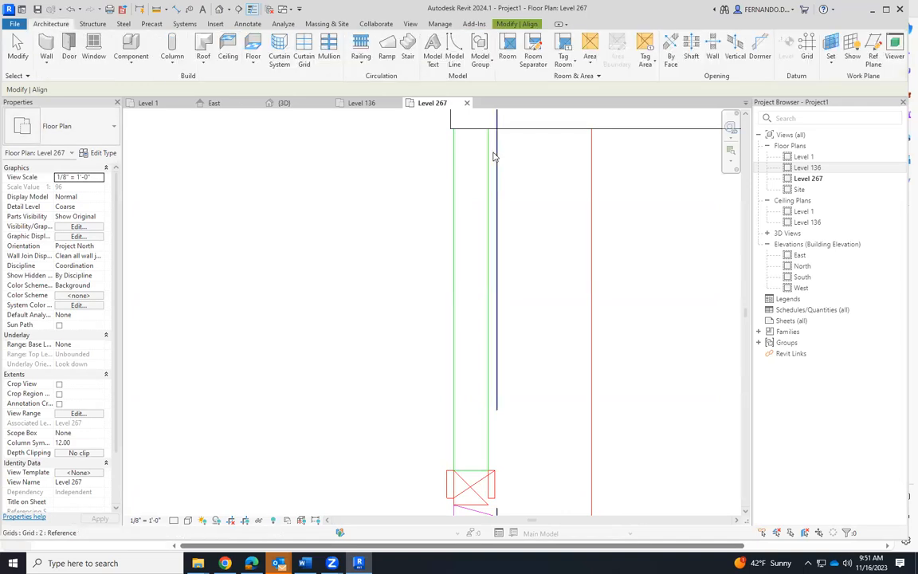
key("w")
key("a")
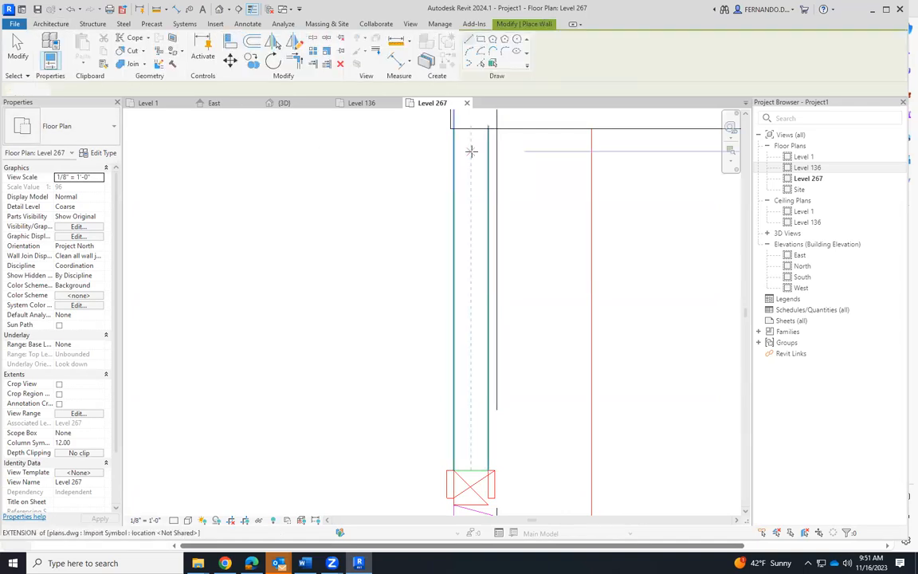
left_click(470, 151)
left_click(470, 273)
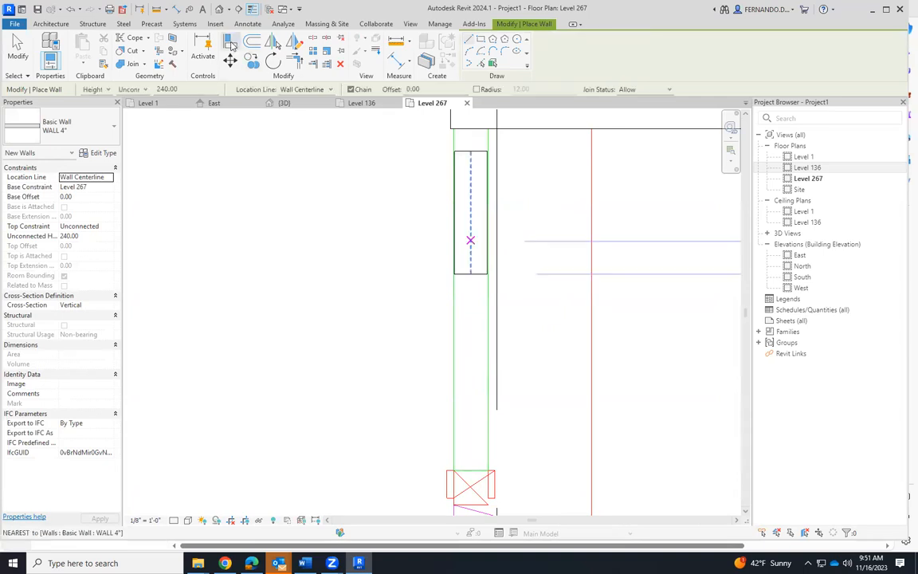
Step: Align the west face of the short 4" wall by the east room's door with the 13" wall's west face
key("a")
key("l")
scroll(453, 117, "up", 3)
left_click(452, 118)
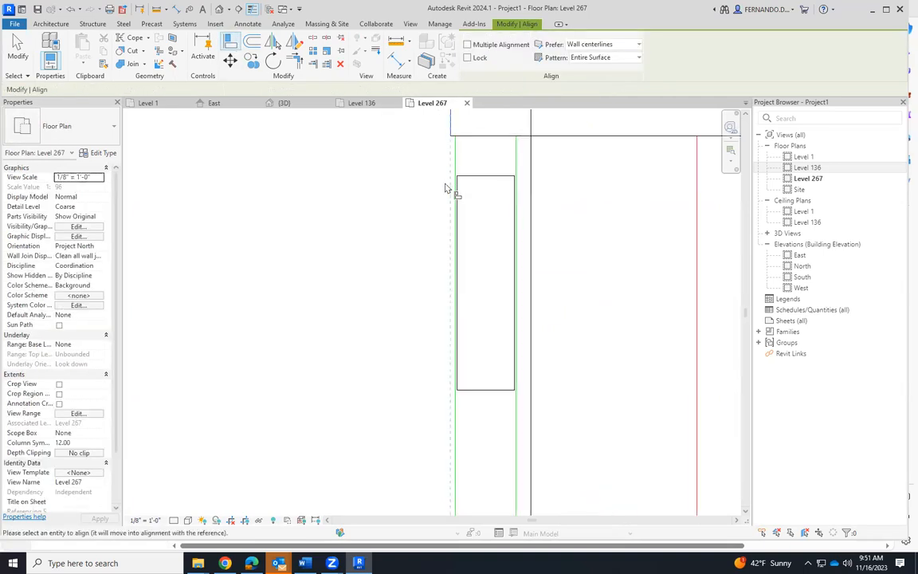
left_click(457, 198)
scroll(503, 175, "down", 2)
scroll(505, 191, "down", 2)
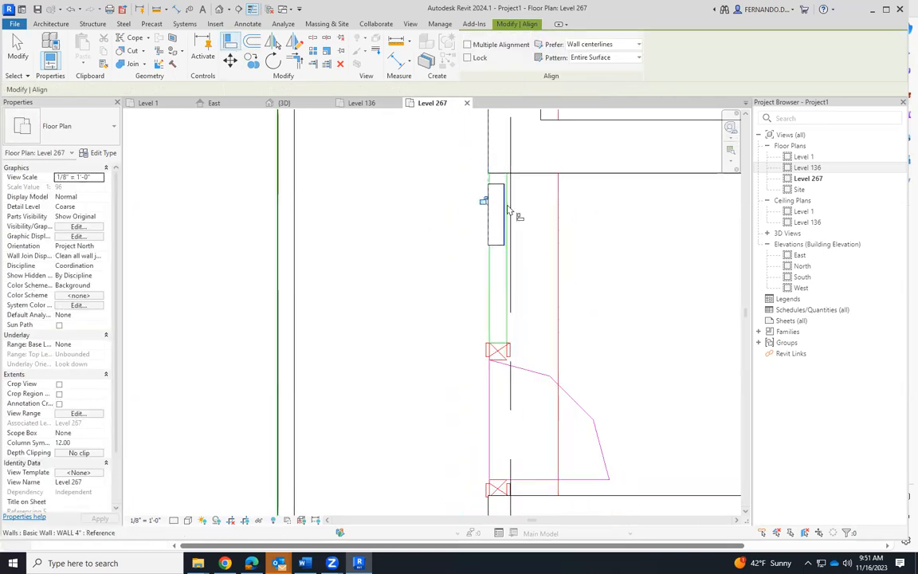
Step: Extend the short 4" wall at the east room's door north into the 13" wall and south past the door opening
scroll(514, 248, "down", 2)
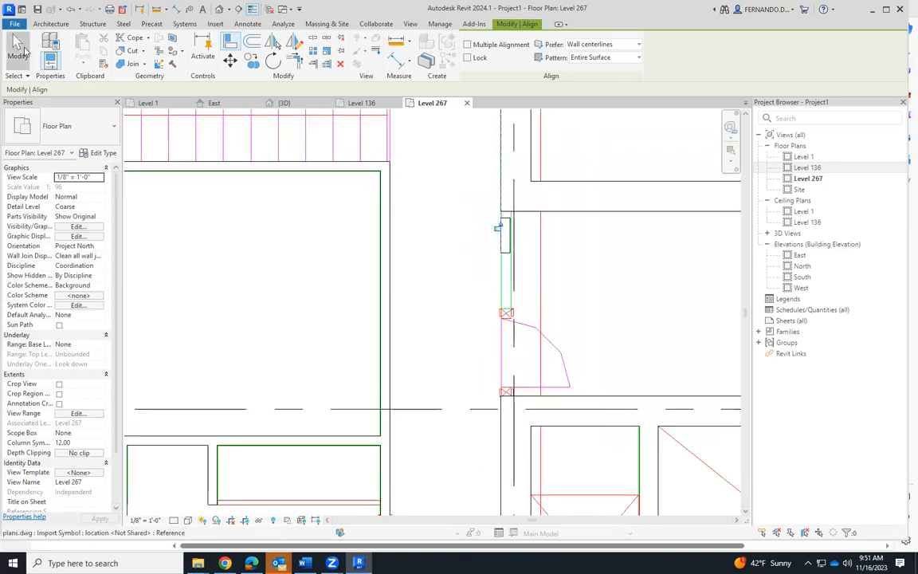
left_click(20, 49)
left_click(506, 231)
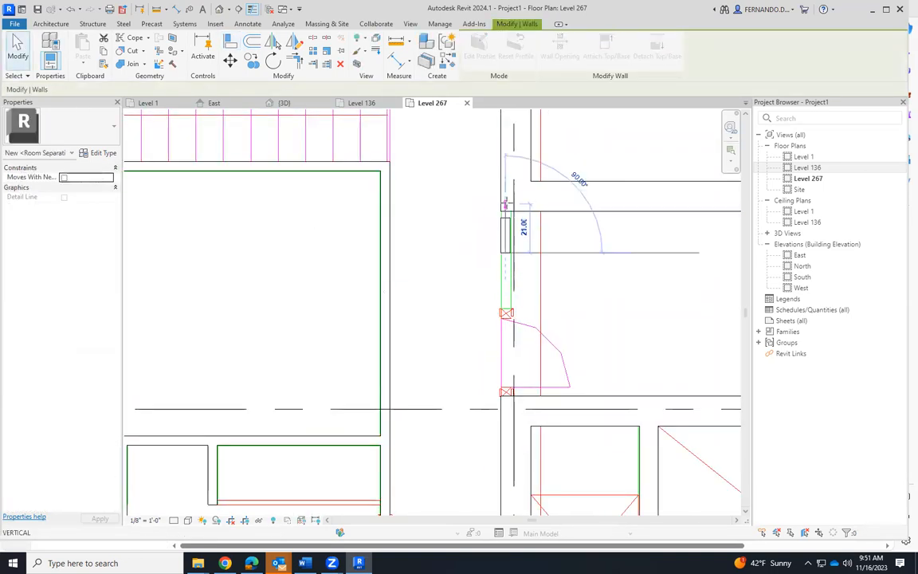
left_click_drag(505, 205, 505, 196)
left_click_drag(505, 253, 505, 347)
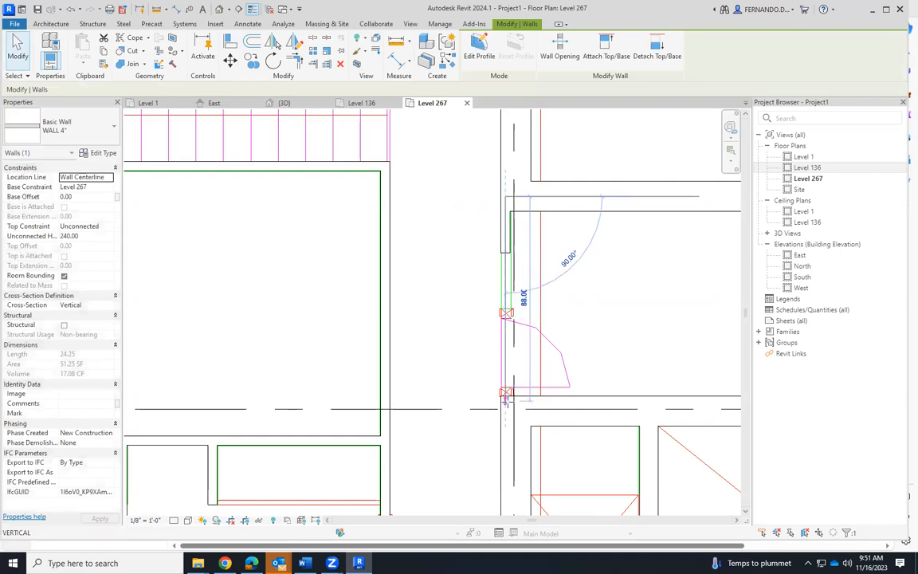
left_click_drag(507, 402, 507, 404)
left_click(476, 362)
Step: Look over the Level 267 plan from the south rooms up to the north rooms and their door openings
scroll(451, 302, "down", 2)
scroll(463, 300, "down", 3)
middle_click_drag(463, 300, 610, 346)
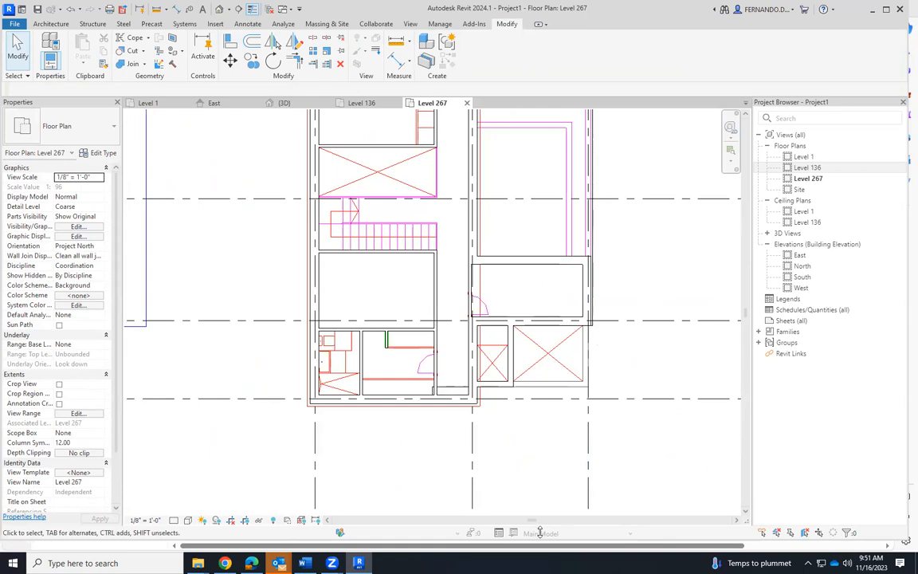
scroll(369, 368, "down", 2)
scroll(404, 432, "down", 2)
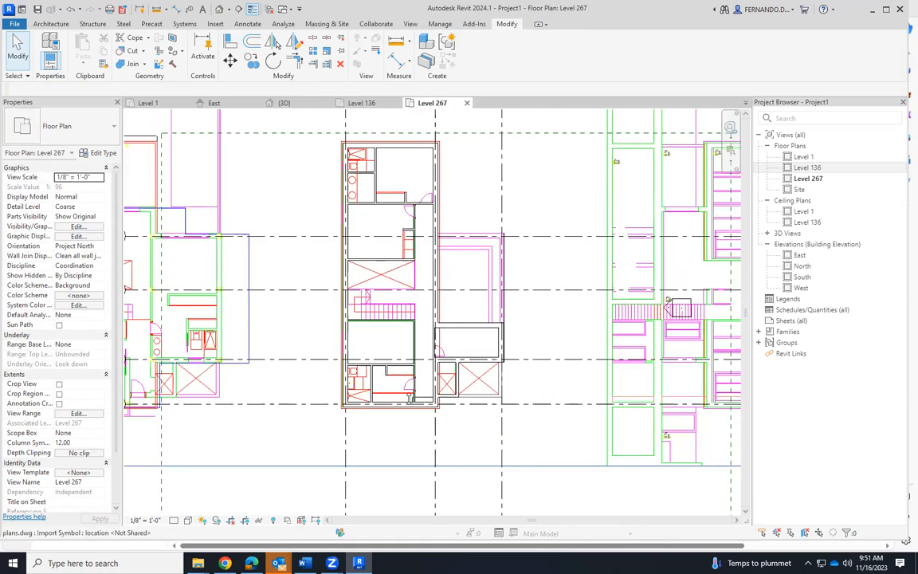
scroll(361, 124, "up", 5)
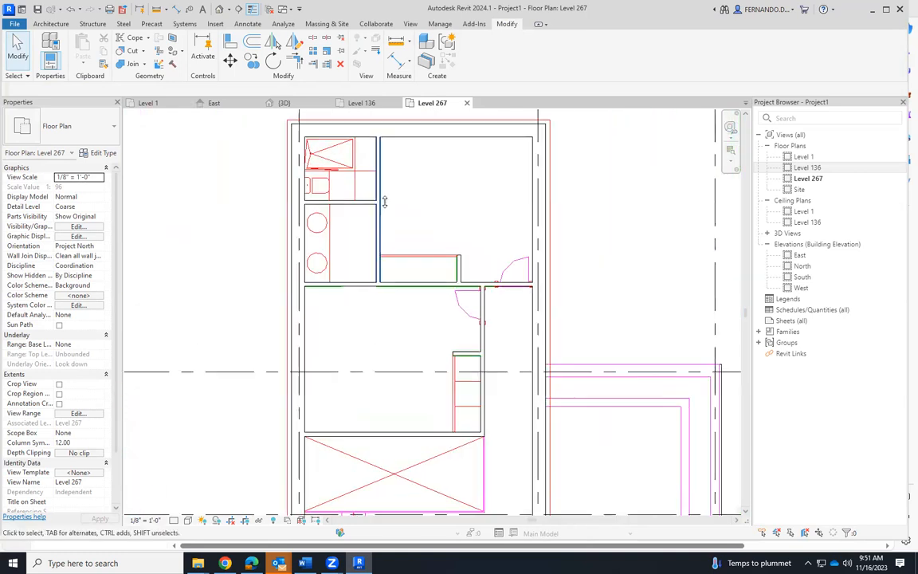
scroll(290, 201, "up", 1)
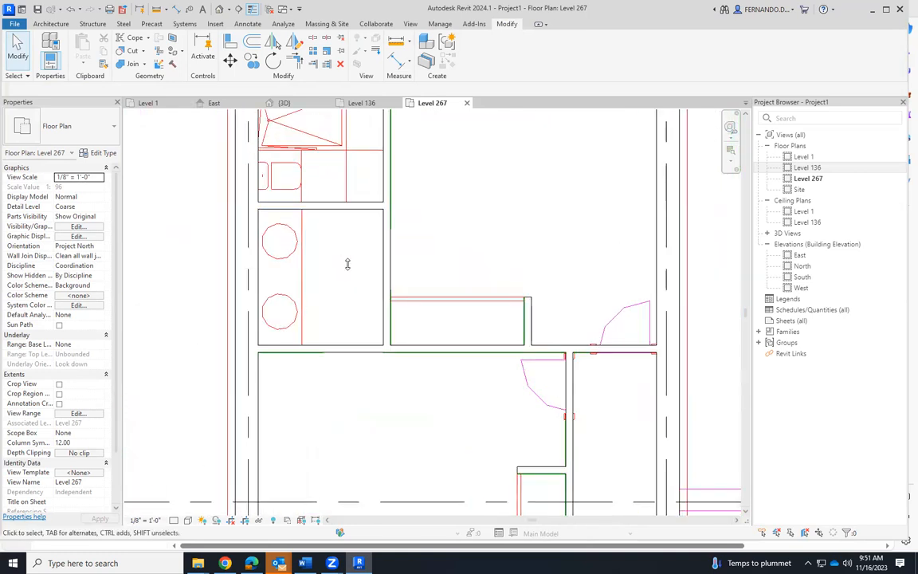
scroll(372, 234, "down", 2)
scroll(479, 263, "up", 3)
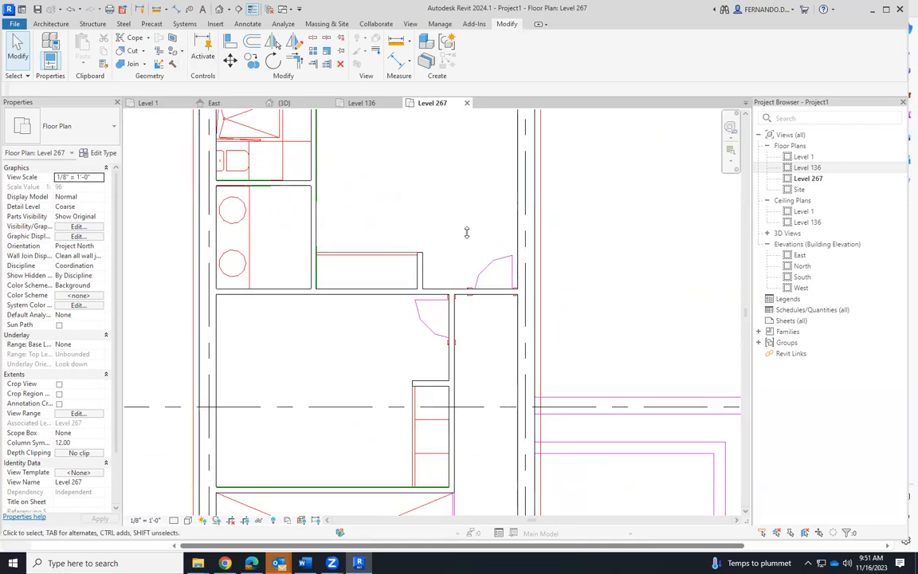
Step: Place Single-Flush 30" x 80" doors over the outlined swings of the northeast room and the room south of it
left_click(51, 23)
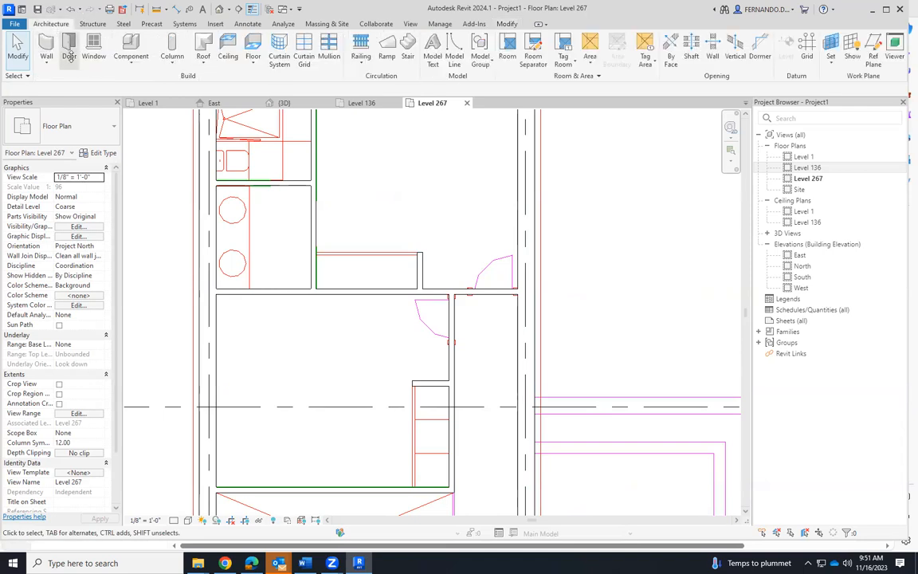
left_click(70, 46)
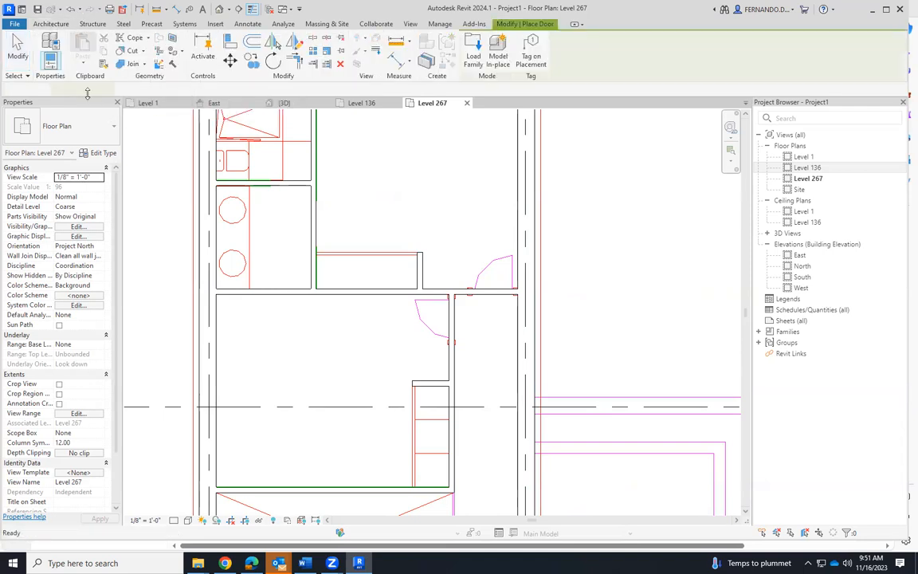
left_click(96, 126)
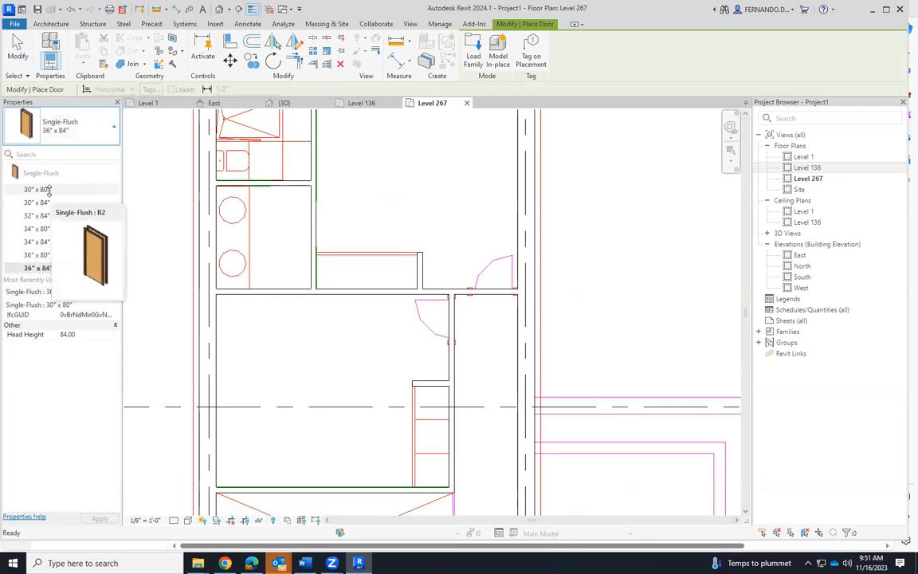
left_click(51, 189)
scroll(493, 297, "up", 2)
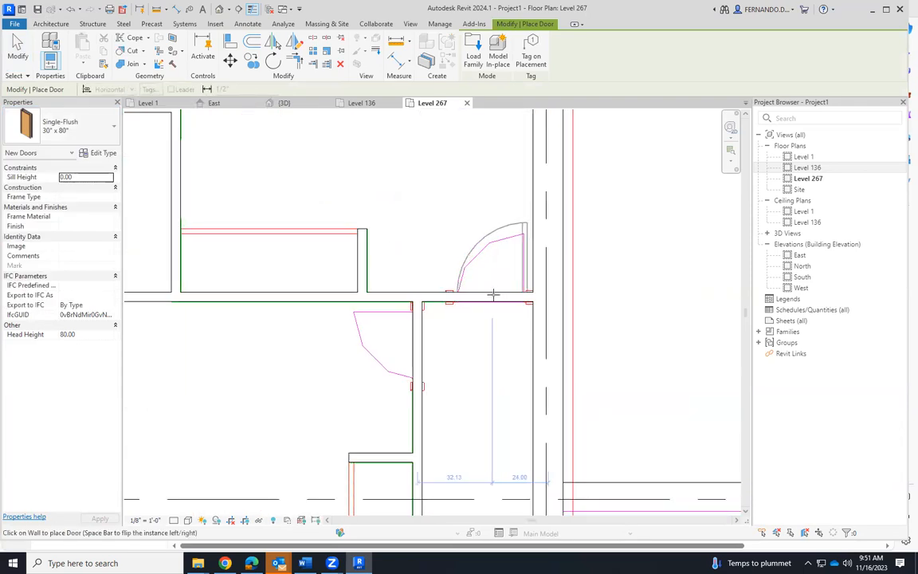
left_click(486, 303)
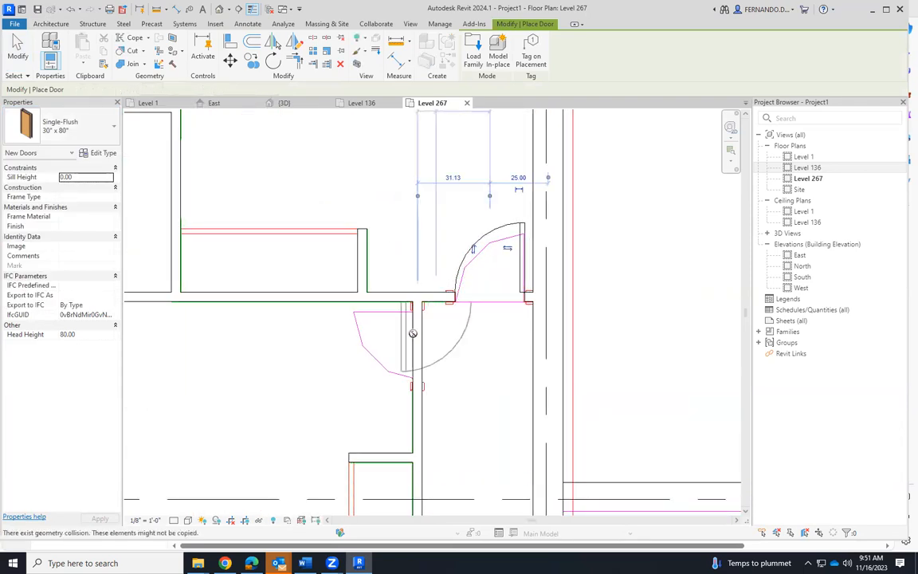
left_click(411, 346)
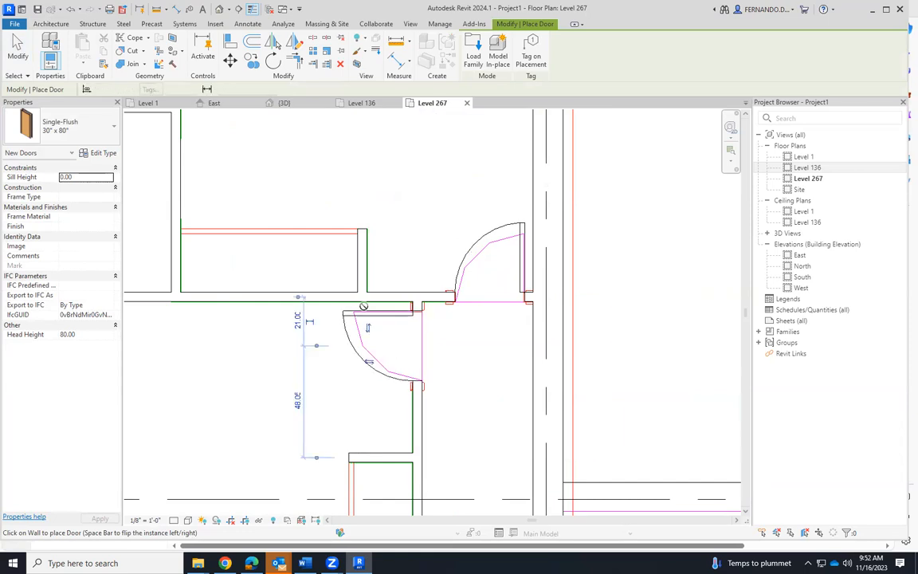
Step: Place Single-Flush 30" x 80" doors in the east room's west wall and the southern closet room's corridor wall, matching the outlined swings
scroll(364, 251, "down", 4)
scroll(387, 249, "down", 1)
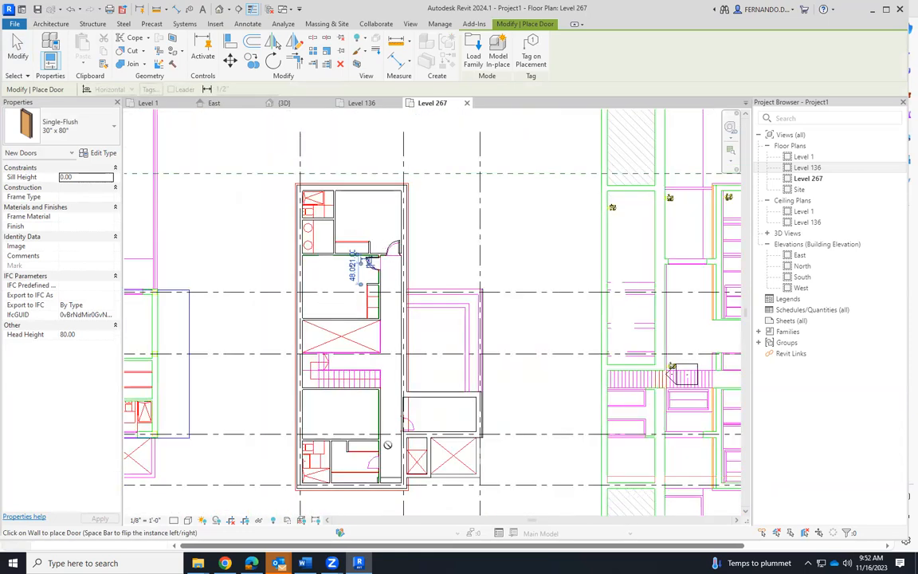
scroll(401, 431, "up", 4)
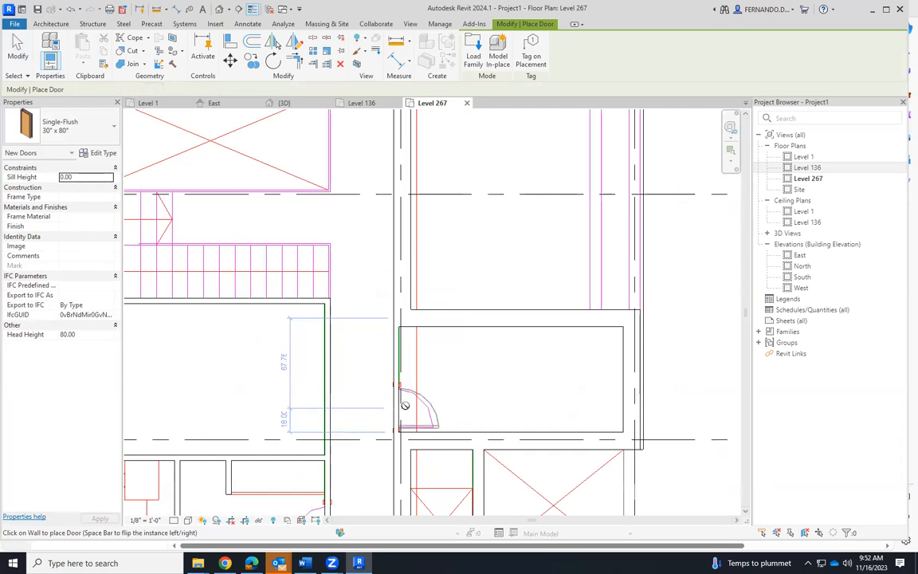
left_click(405, 406)
scroll(414, 403, "down", 3)
scroll(383, 390, "up", 4)
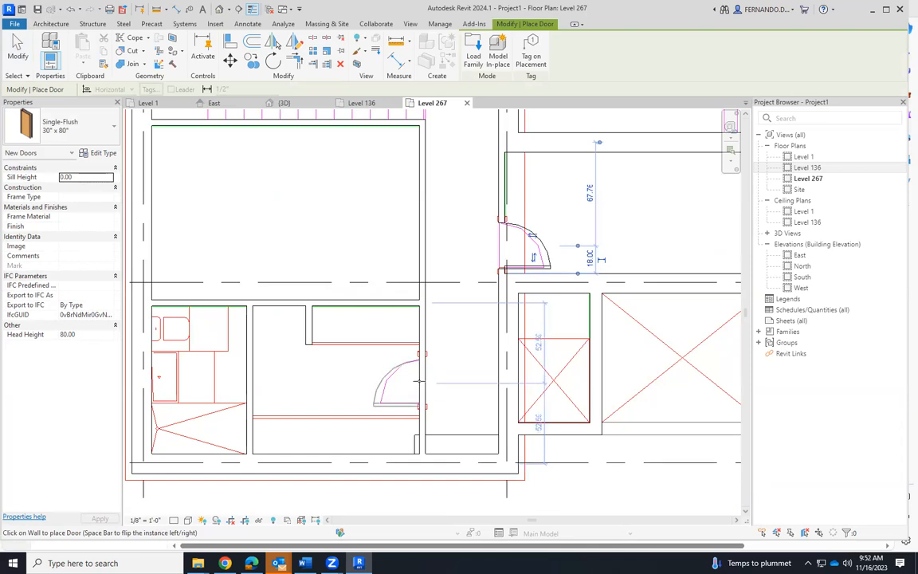
left_click(417, 381)
key("Escape")
key("Escape")
Step: Review the stair and the crossed void beside it in the Level 267 plan, and examine the model in 3D
scroll(323, 398, "down", 2)
scroll(359, 341, "up", 3)
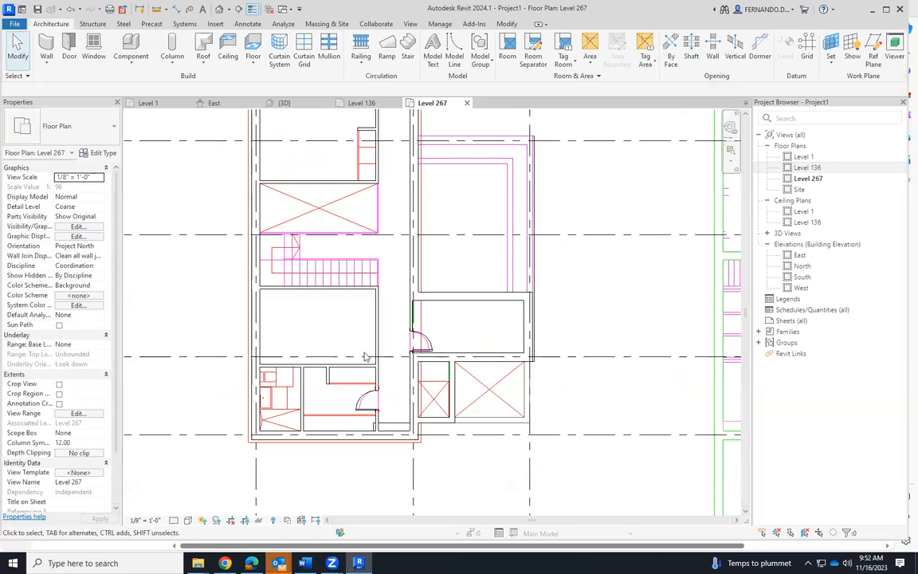
scroll(362, 333, "down", 3)
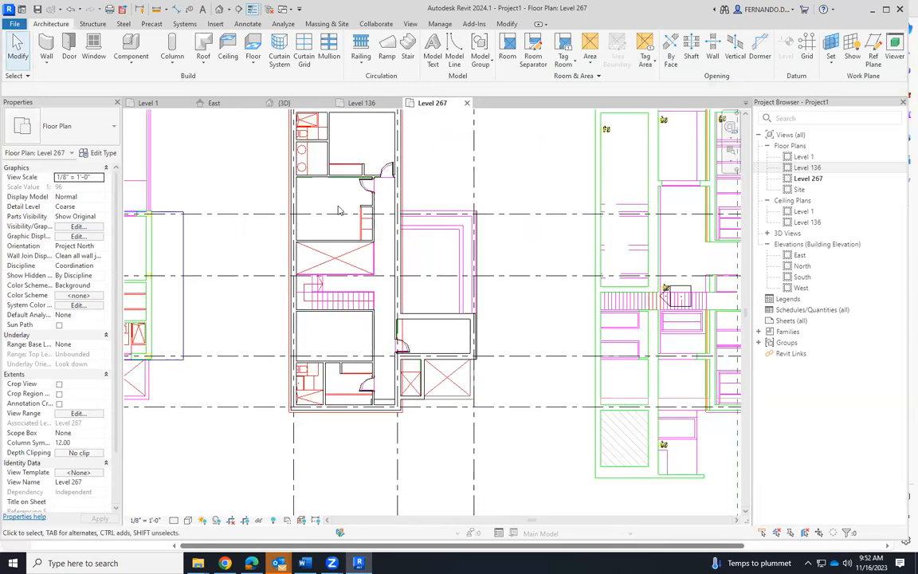
scroll(357, 256, "up", 1)
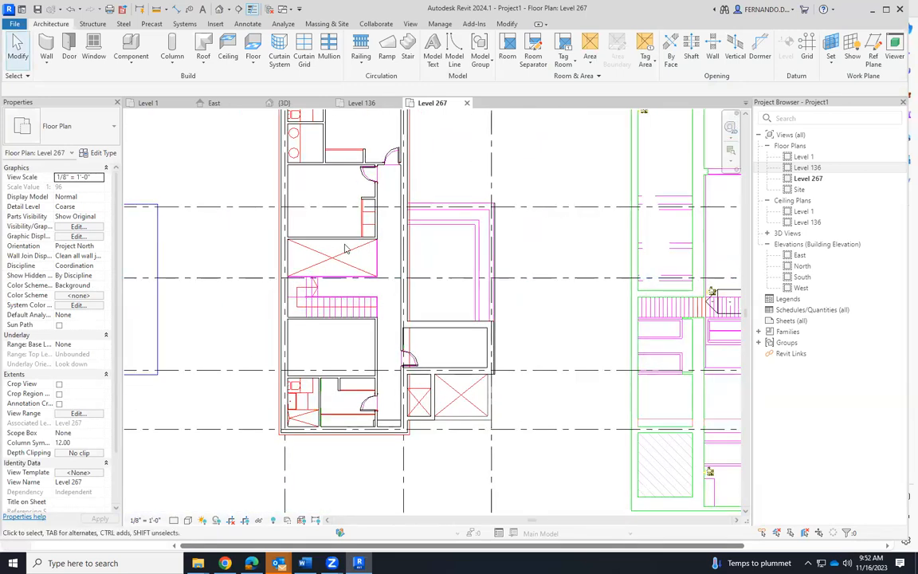
scroll(318, 259, "up", 3)
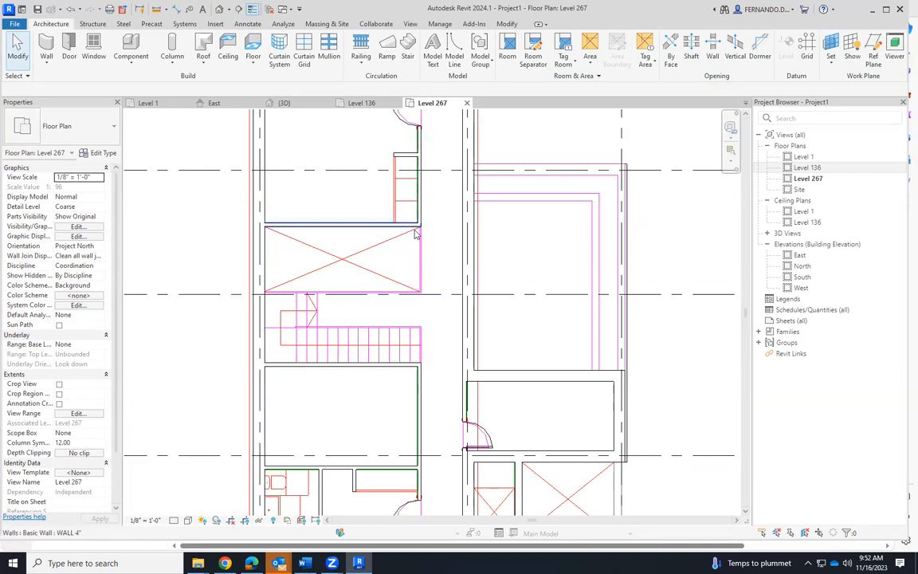
scroll(412, 308, "down", 3)
left_click(283, 104)
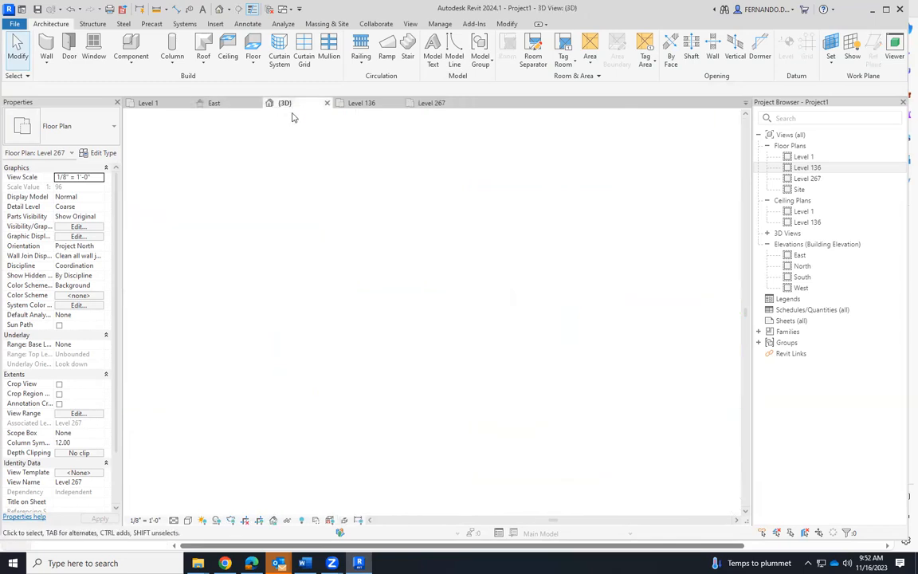
middle_click_drag(488, 387, 479, 411, "shift")
scroll(479, 299, "up", 8)
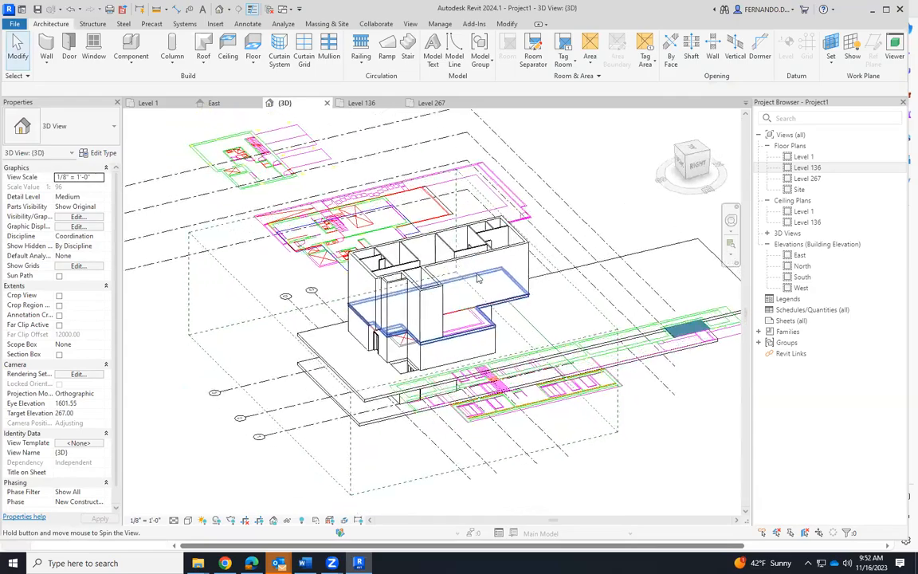
Step: Select the Generic - 12" floor of Level 267 in the 3D view and orient the view to Top
left_click(529, 301)
middle_click_drag(528, 301, 420, 287, "shift")
scroll(422, 299, "up", 3)
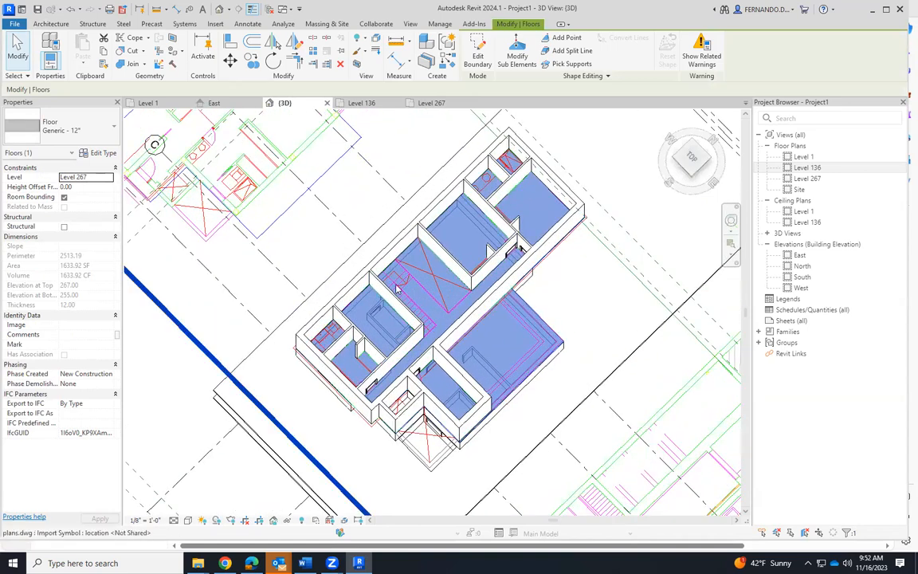
scroll(429, 329, "up", 1)
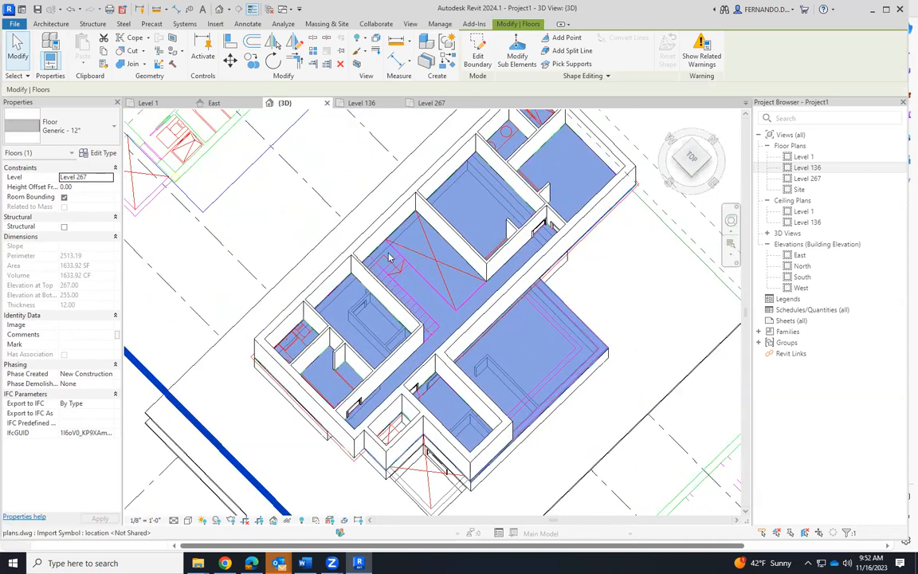
scroll(414, 275, "up", 2)
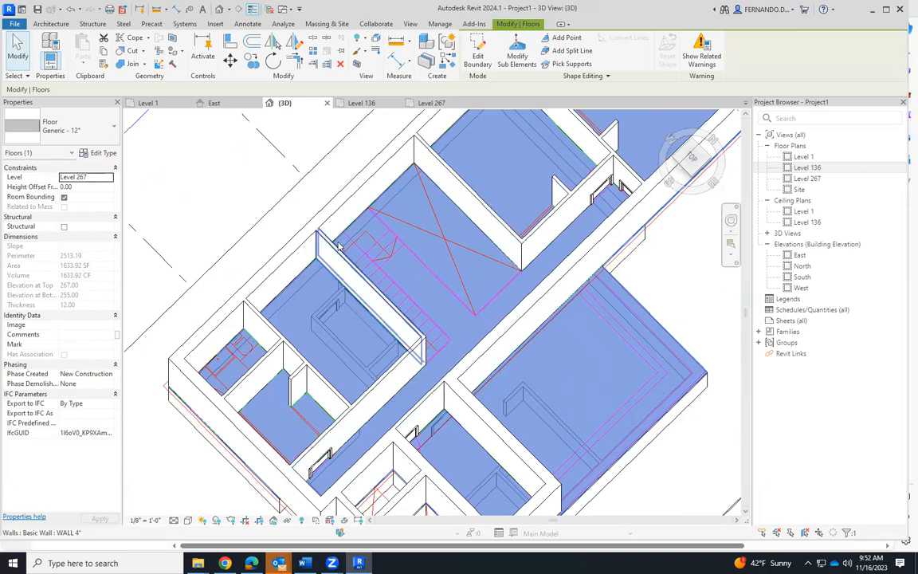
scroll(425, 308, "down", 4)
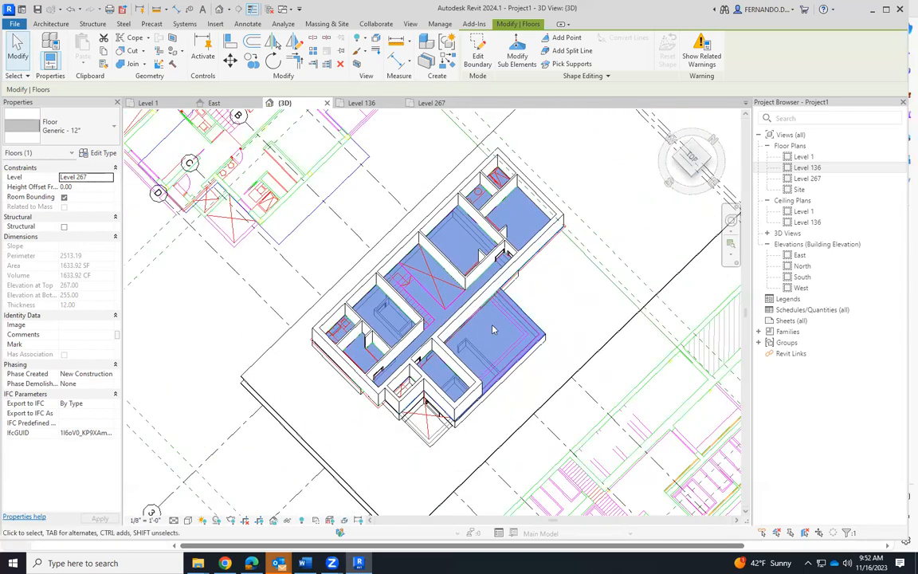
left_click(690, 157)
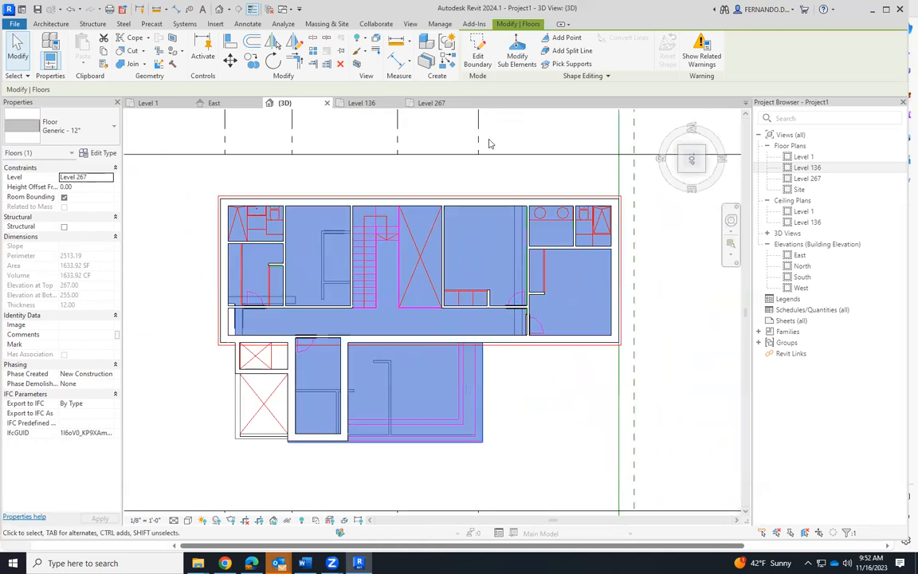
Step: Cut a rectangular opening in the Level 267 floor boundary over the stair and void, between the two flanking 4" walls
left_click(477, 54)
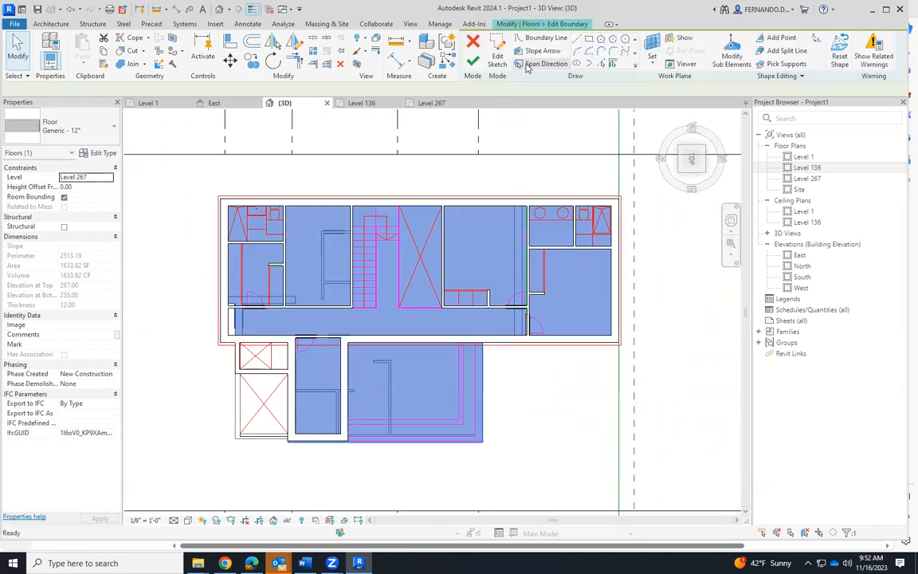
left_click(565, 40)
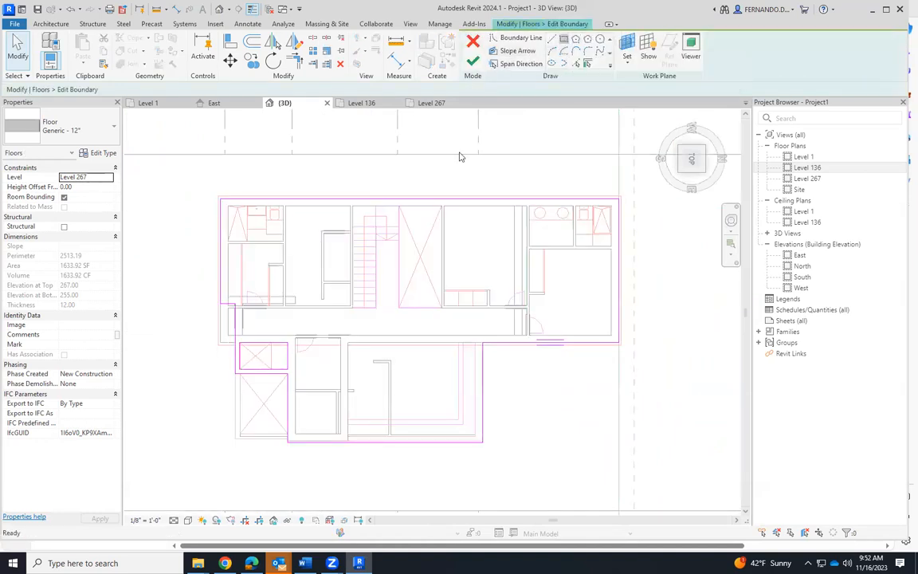
scroll(366, 211, "up", 5)
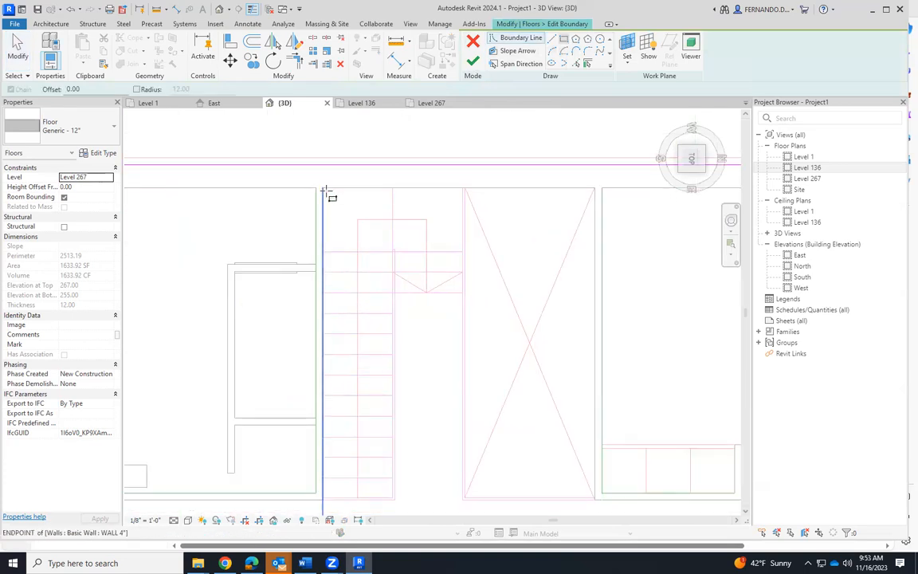
scroll(324, 192, "up", 3)
left_click(320, 190)
scroll(383, 271, "down", 4)
scroll(523, 417, "up", 5)
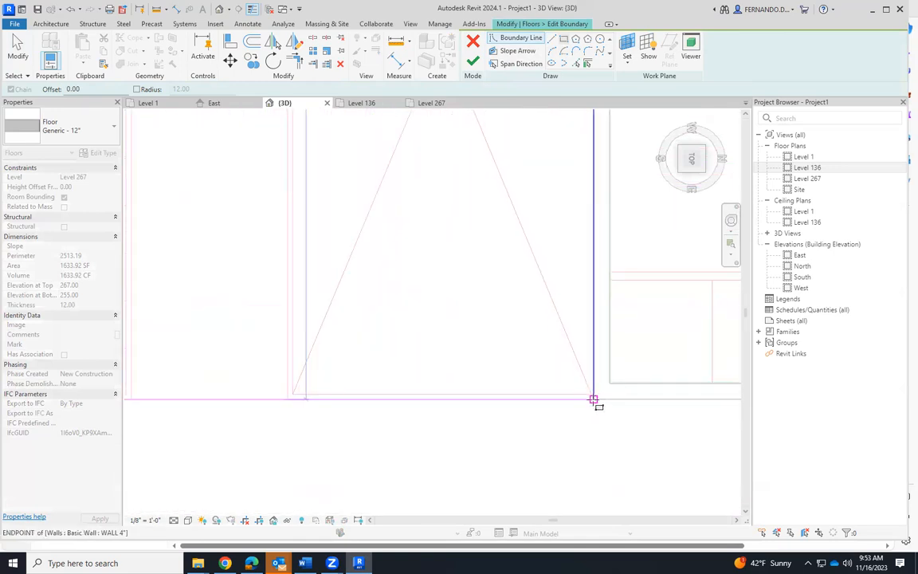
left_click(594, 399)
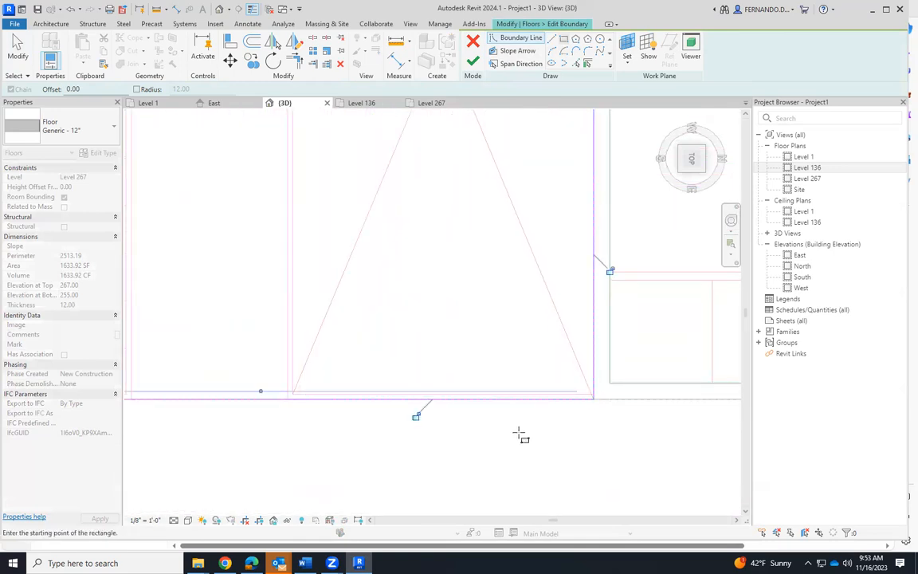
left_click(475, 62)
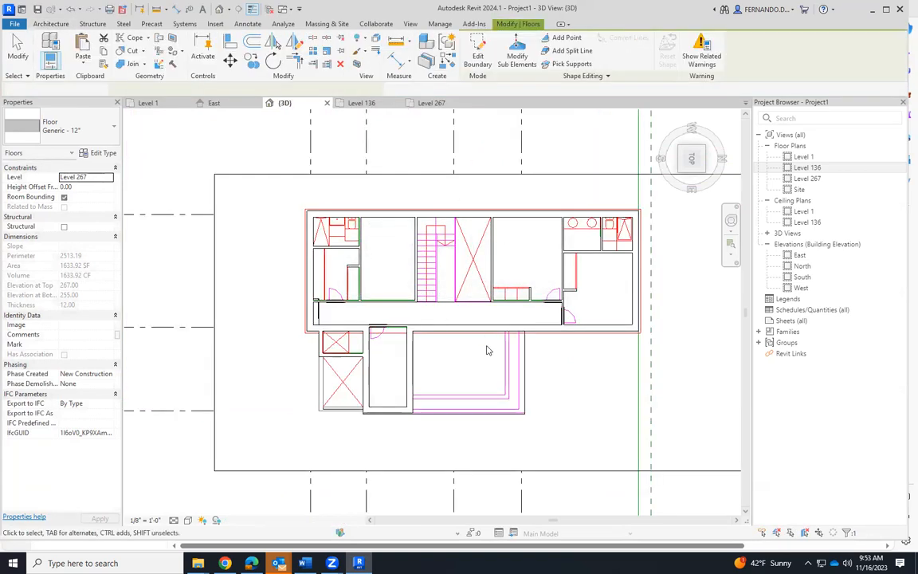
scroll(424, 274, "down", 6)
scroll(408, 261, "down", 5)
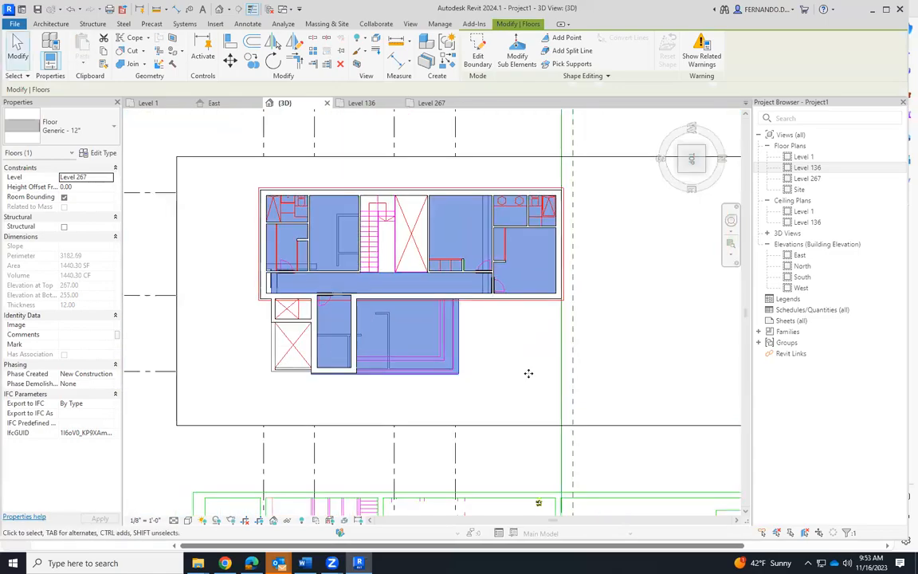
Step: Deselect the floor and examine the building from several sides in 3D, along with the plans.dwg floor layout beside grid bubbles A and B
key("Escape")
middle_click_drag(518, 358, 448, 313, "shift")
scroll(448, 313, "down", 5)
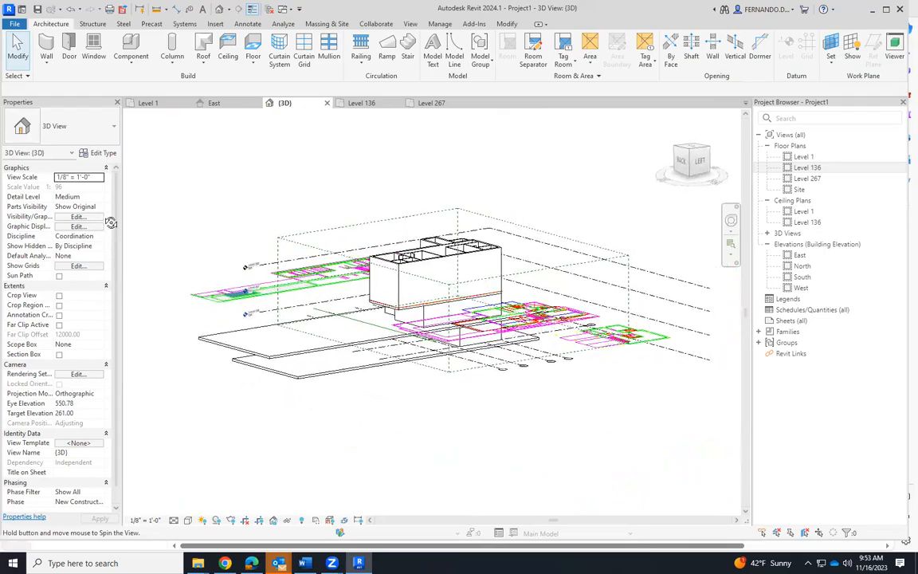
middle_click_drag(569, 267, 600, 374, "shift")
middle_click_drag(460, 374, 455, 343, "shift")
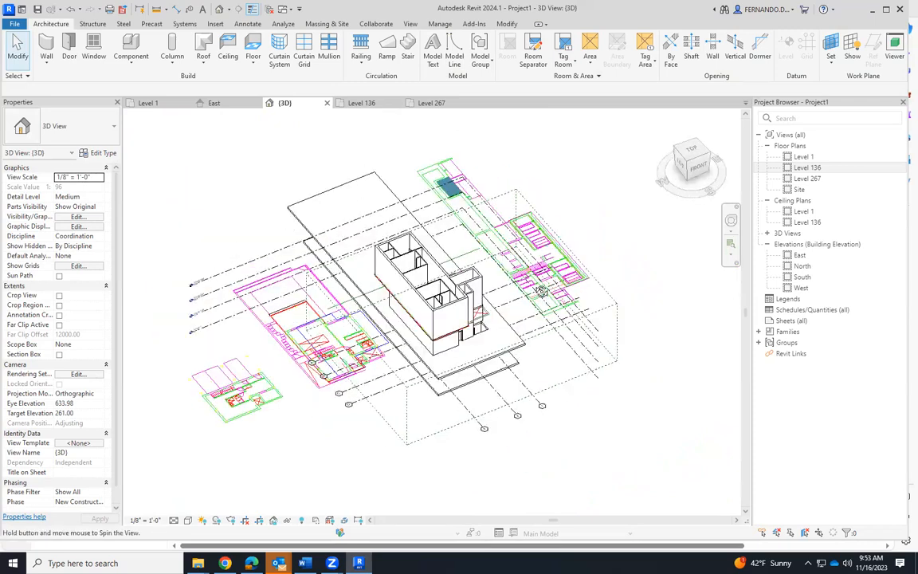
scroll(454, 309, "up", 3)
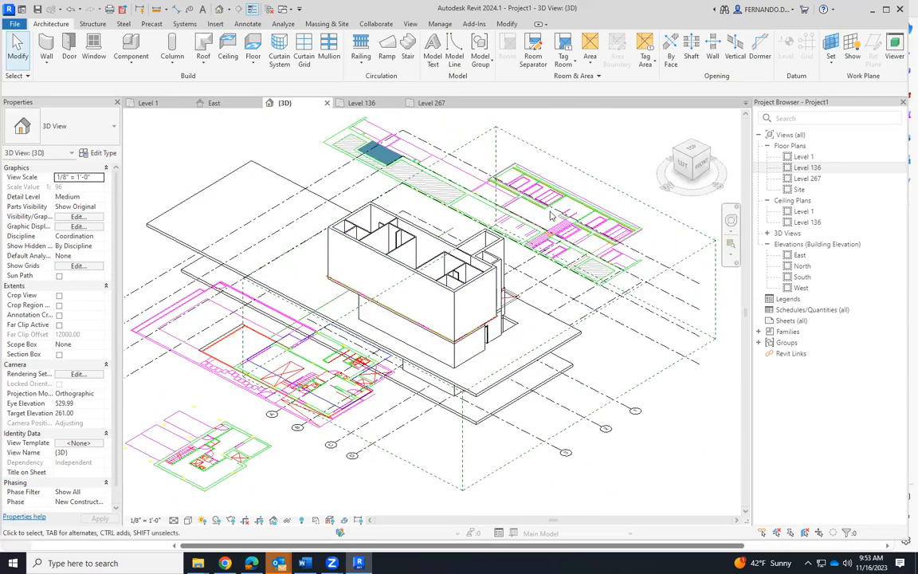
scroll(534, 283, "up", 2)
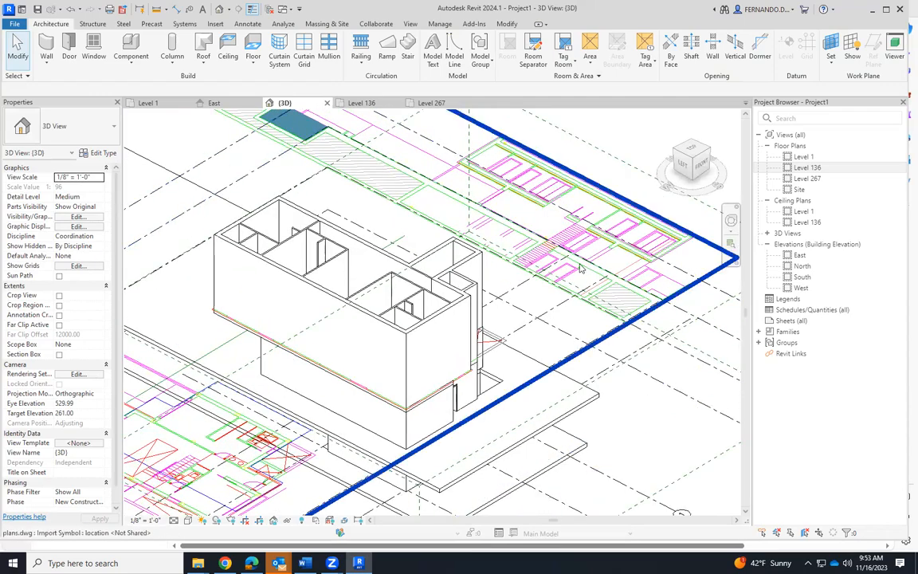
scroll(579, 265, "down", 2)
middle_click_drag(495, 382, 496, 427, "shift")
scroll(284, 450, "up", 5)
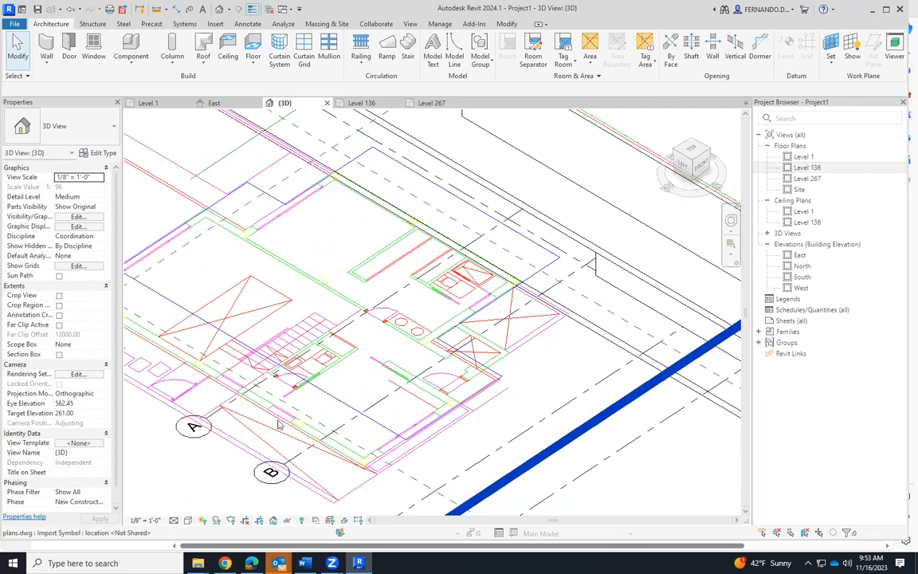
scroll(287, 416, "down", 1)
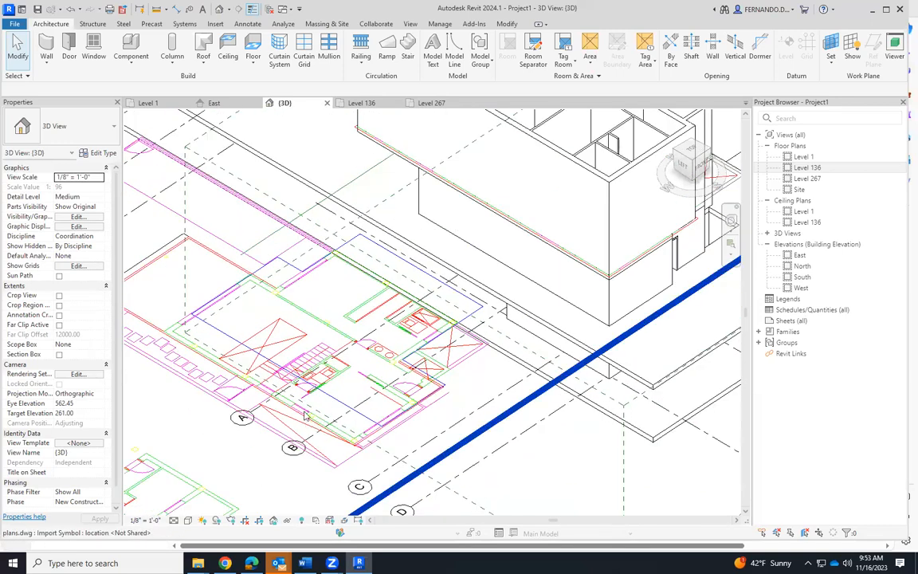
scroll(294, 413, "up", 3)
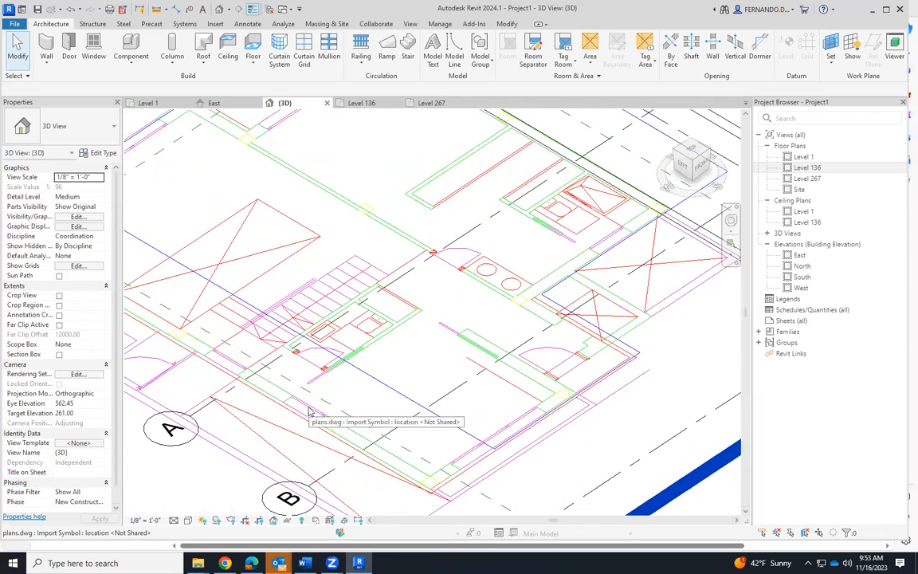
scroll(335, 411, "down", 5)
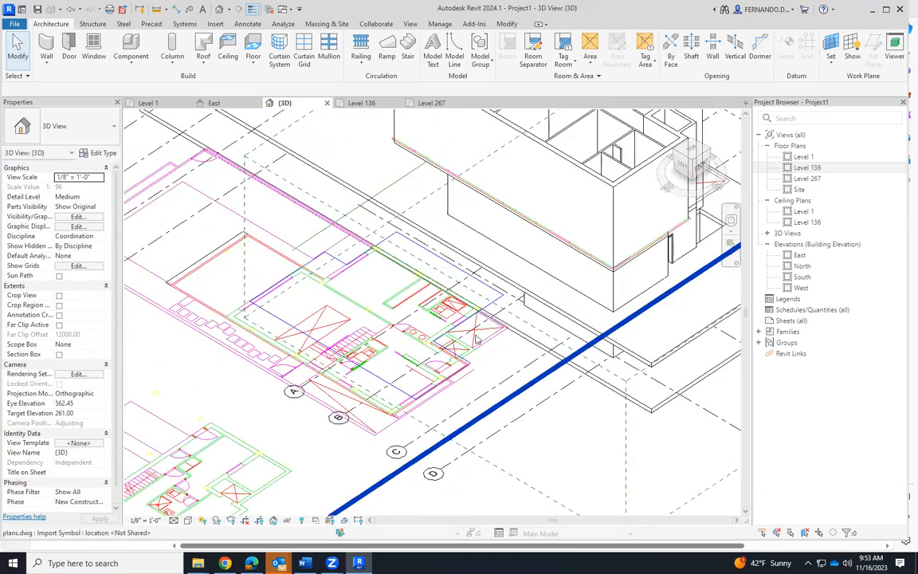
middle_click_drag(548, 355, 190, 120, "shift")
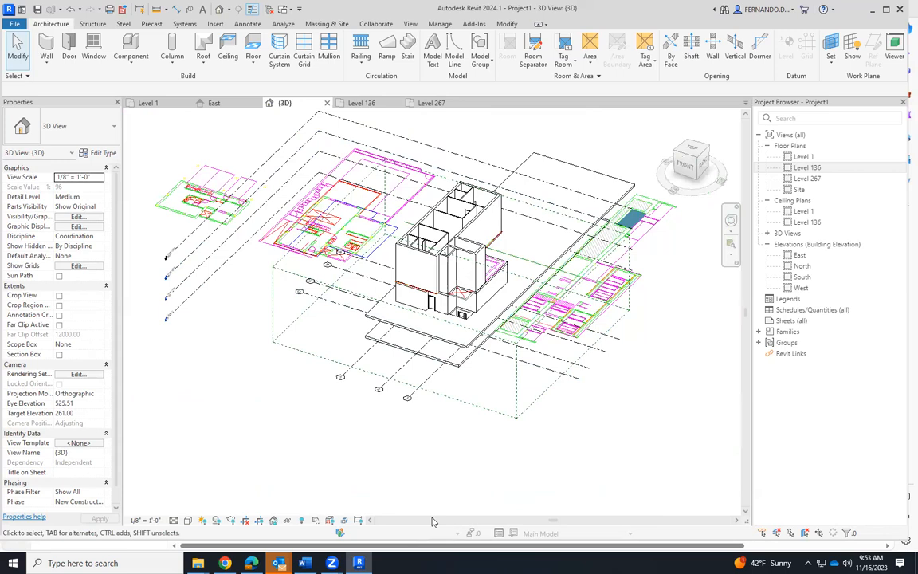